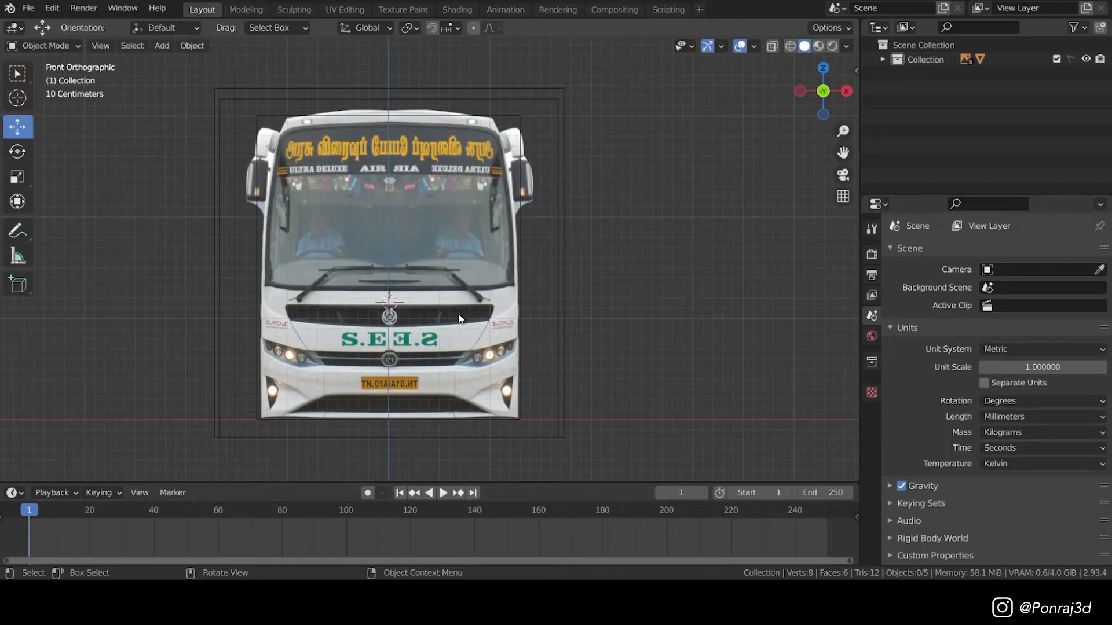
# - Select the front-view reference image empty in the collection, show its image settings, and save the file
pyautogui.scroll(3, 463, 313)
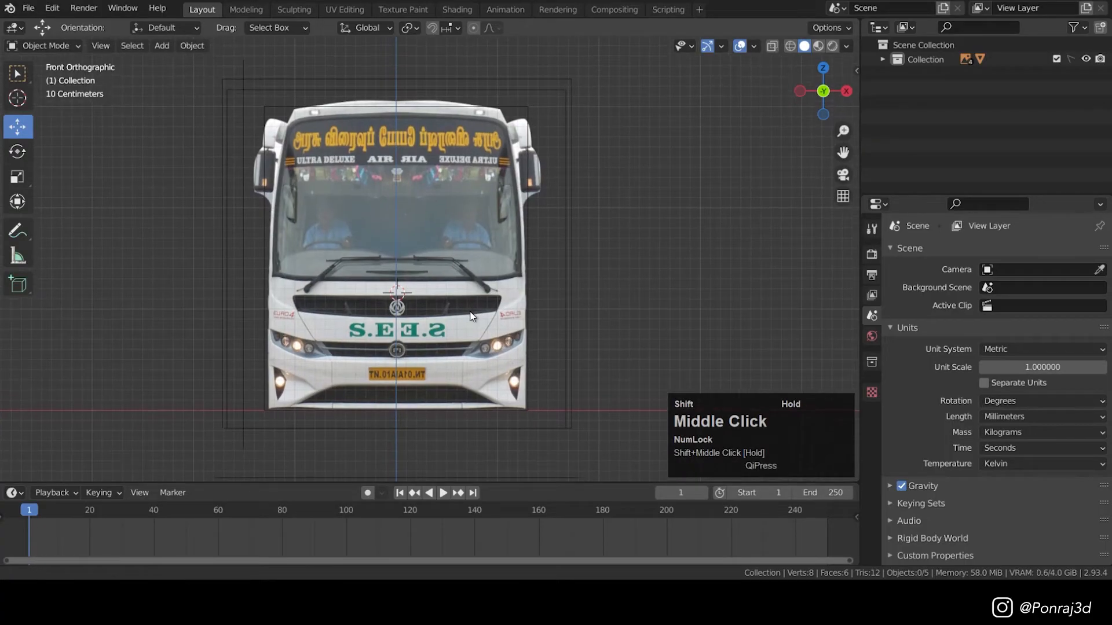
pyautogui.click(882, 60)
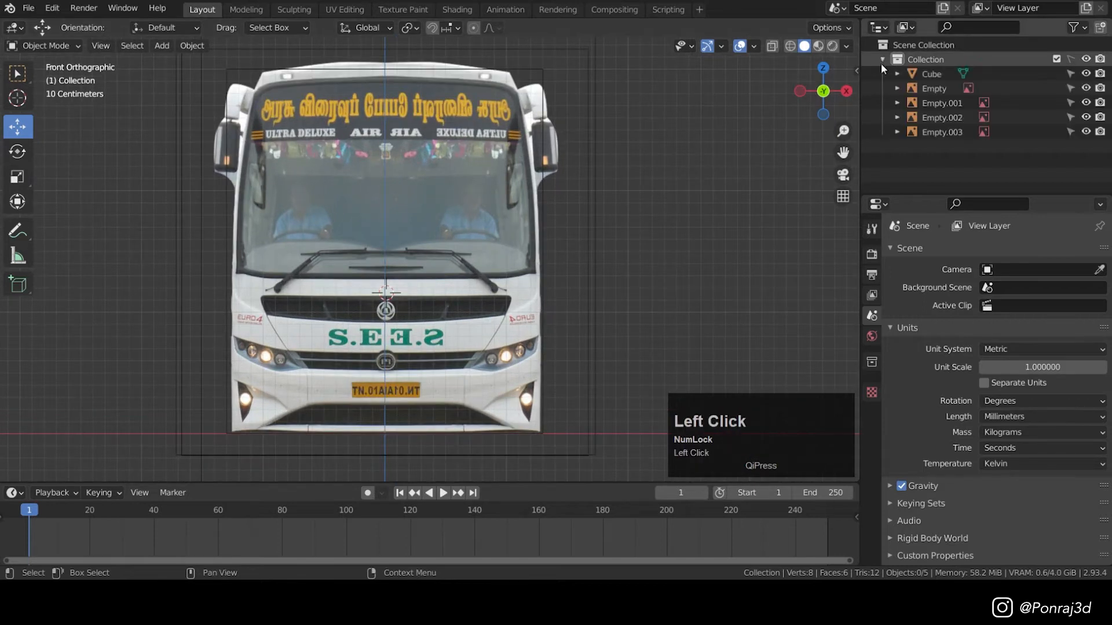
pyautogui.click(946, 89)
pyautogui.click(946, 103)
pyautogui.click(947, 117)
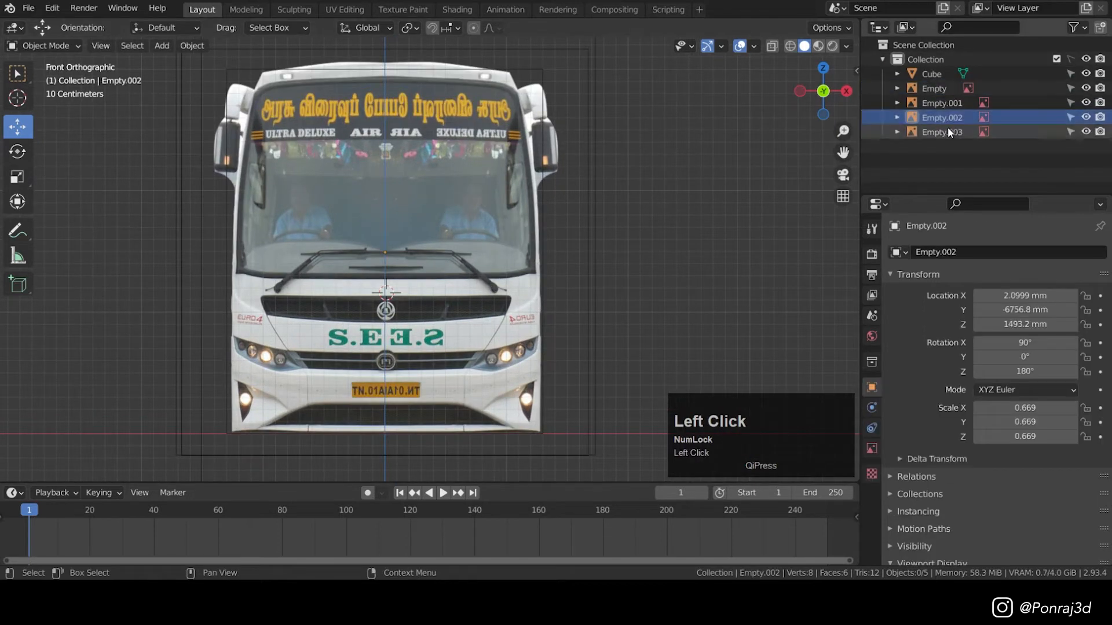
pyautogui.click(948, 131)
pyautogui.click(944, 88)
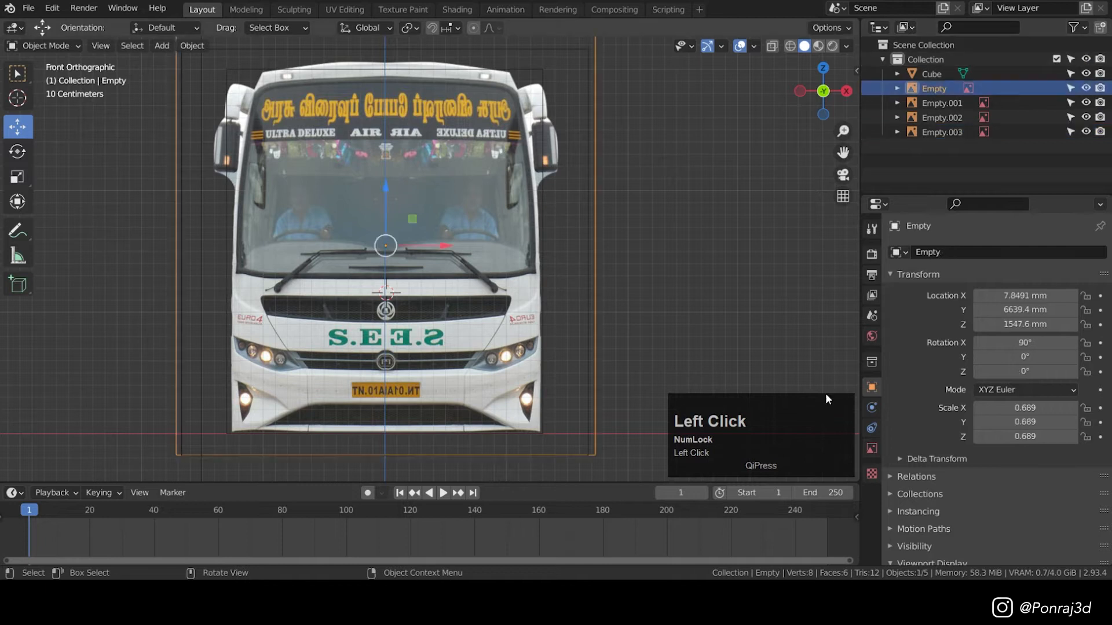
pyautogui.click(871, 449)
pyautogui.hotkey('ctrl', 's')
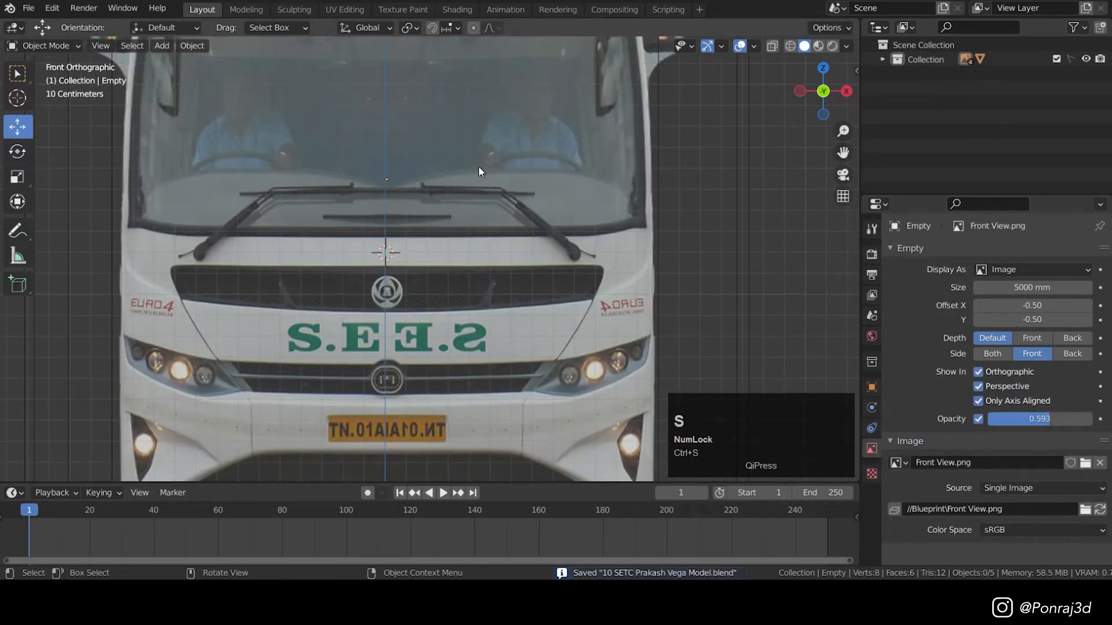
# - Add a mesh plane at the 3D cursor
pyautogui.hotkey('shift', 'a')
pyautogui.moveTo(486, 161)
pyautogui.click(539, 164)
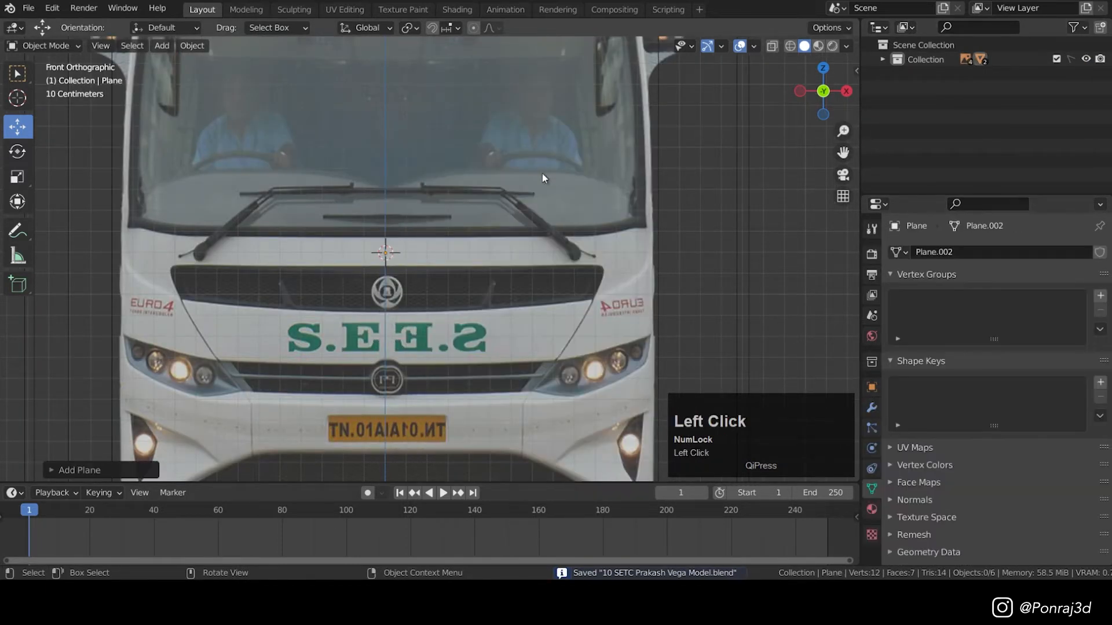
# - Move the new plane out of Collection directly into the Scene Collection and select it
pyautogui.scroll(-5, 435, 229)
pyautogui.moveTo(438, 229); pyautogui.dragTo(407, 248, button='middle')
pyautogui.click(493, 200)
pyautogui.scroll(3, 710, 151)
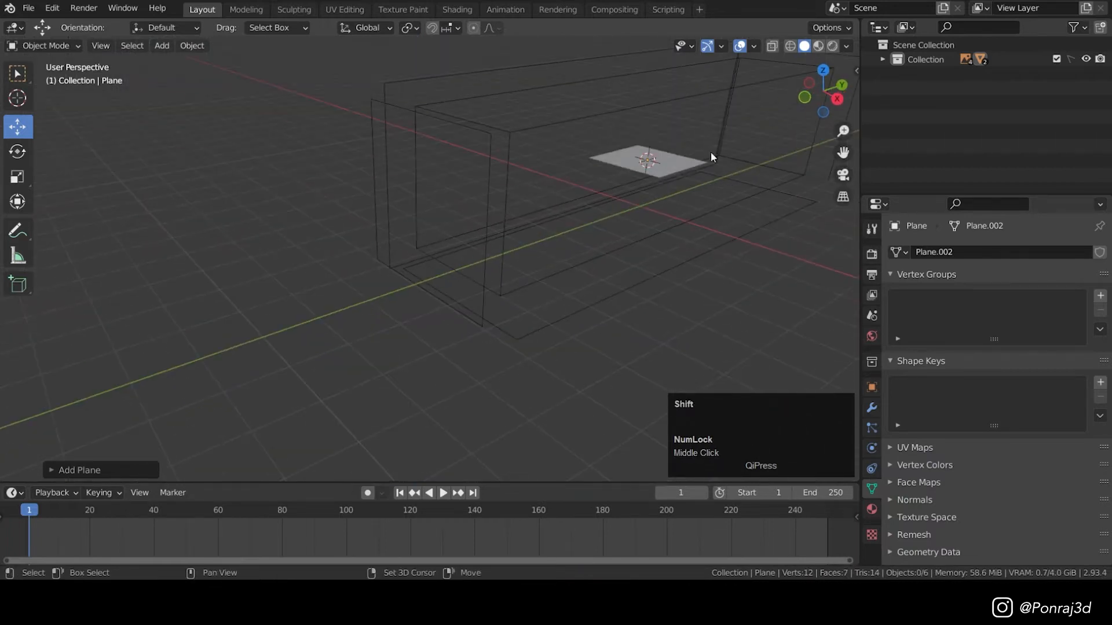
pyautogui.keyDown('shift'); pyautogui.moveTo(710, 152); pyautogui.dragTo(648, 175, button='middle'); pyautogui.keyUp('shift')
pyautogui.scroll(2, 600, 185)
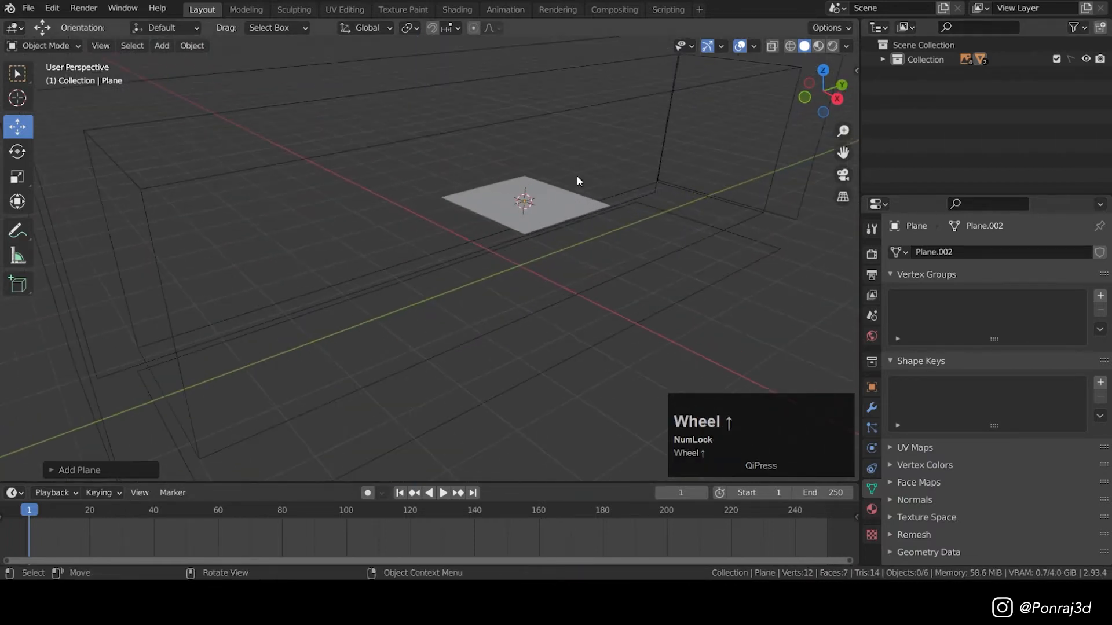
pyautogui.click(929, 61)
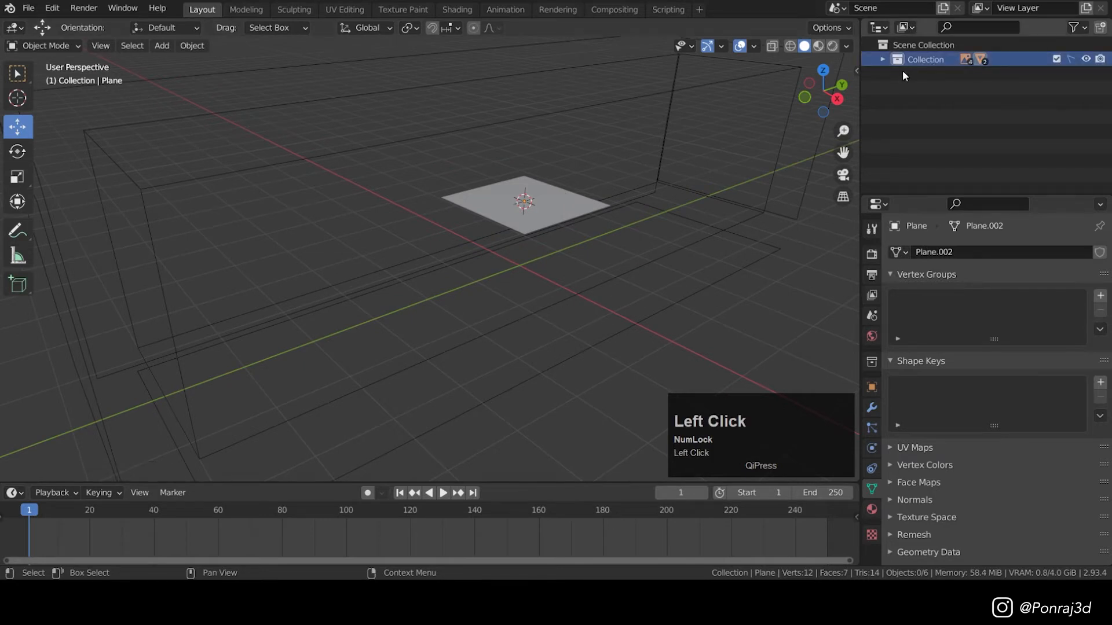
pyautogui.click(954, 146)
pyautogui.moveTo(954, 146); pyautogui.dragTo(919, 44)
pyautogui.click(883, 60)
pyautogui.click(881, 78)
# - In the front view, rotate the plane 90 degrees around the X axis so it faces the bus front
pyautogui.scroll(-2, 548, 194)
pyautogui.press('KP_1')
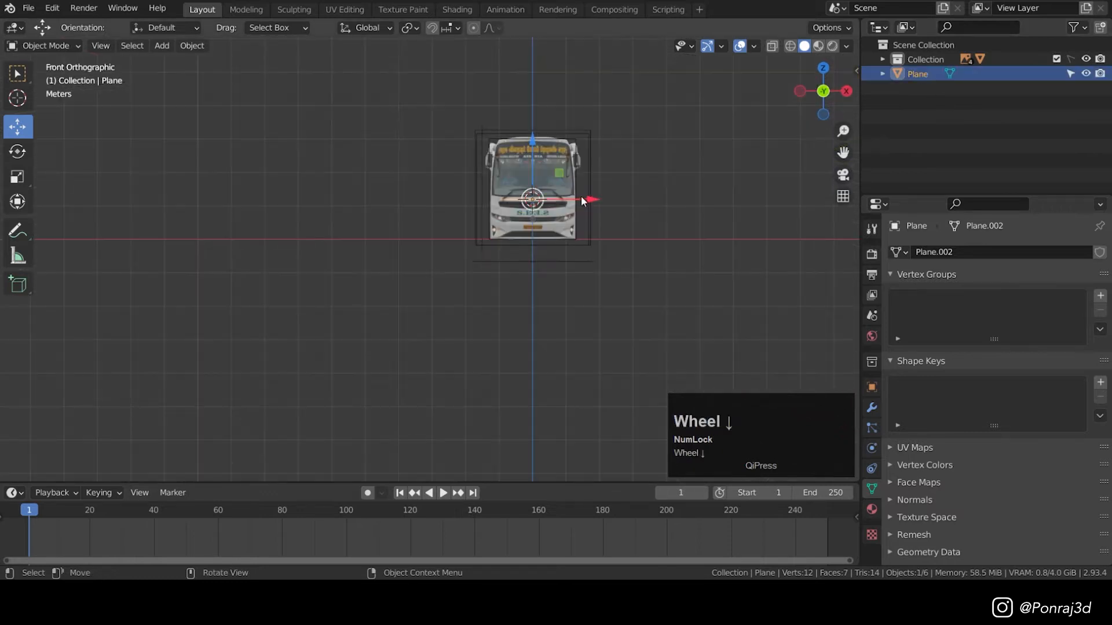
pyautogui.scroll(5, 582, 199)
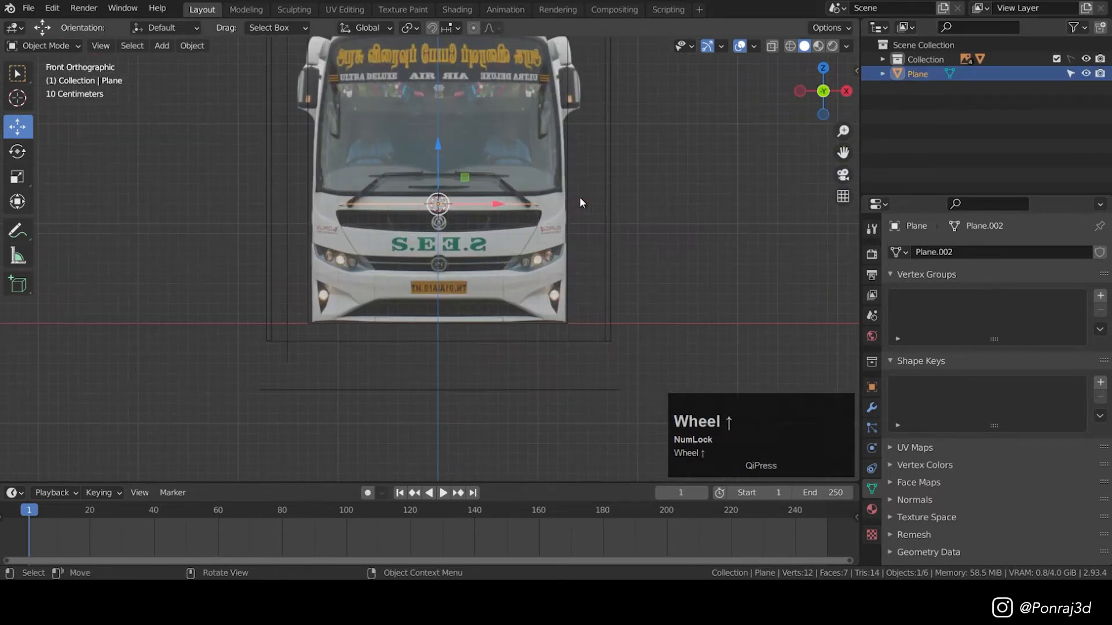
pyautogui.press('r')
pyautogui.press('x')
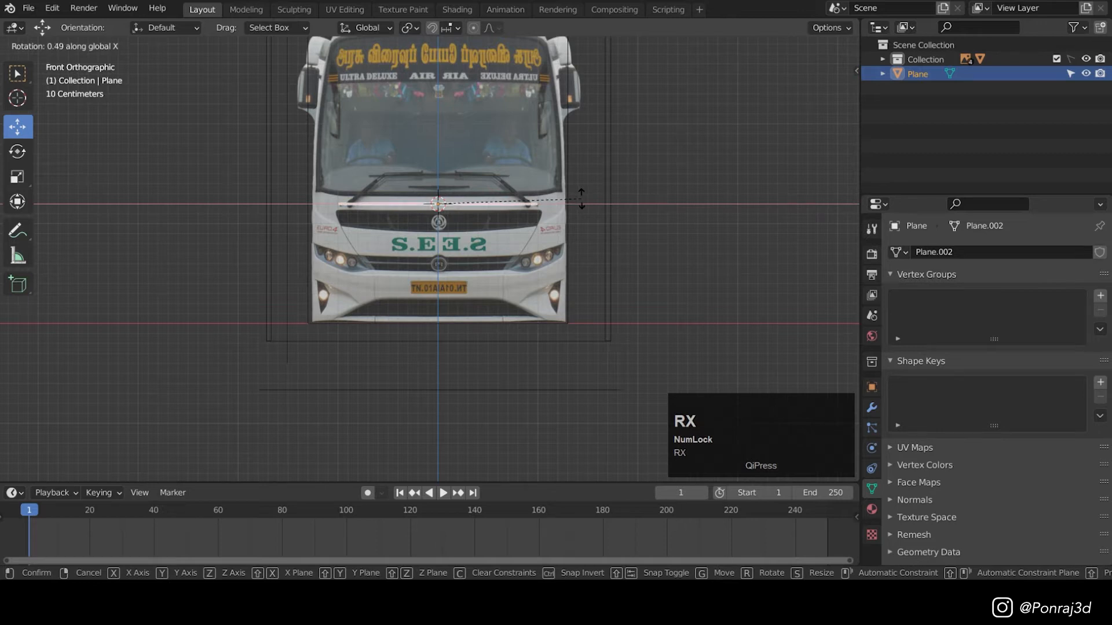
pyautogui.write('90')
pyautogui.click(495, 195)
# - Edit the plane's vertices and move its positive-X edge along X to the side of the bus body
pyautogui.press('Tab')
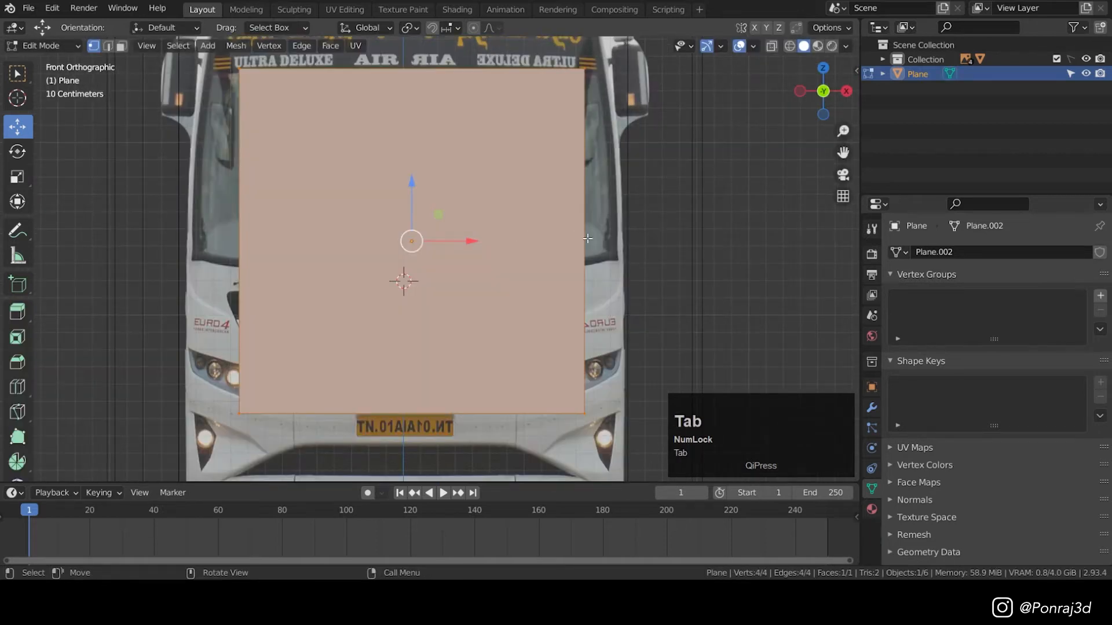
pyautogui.press('1')
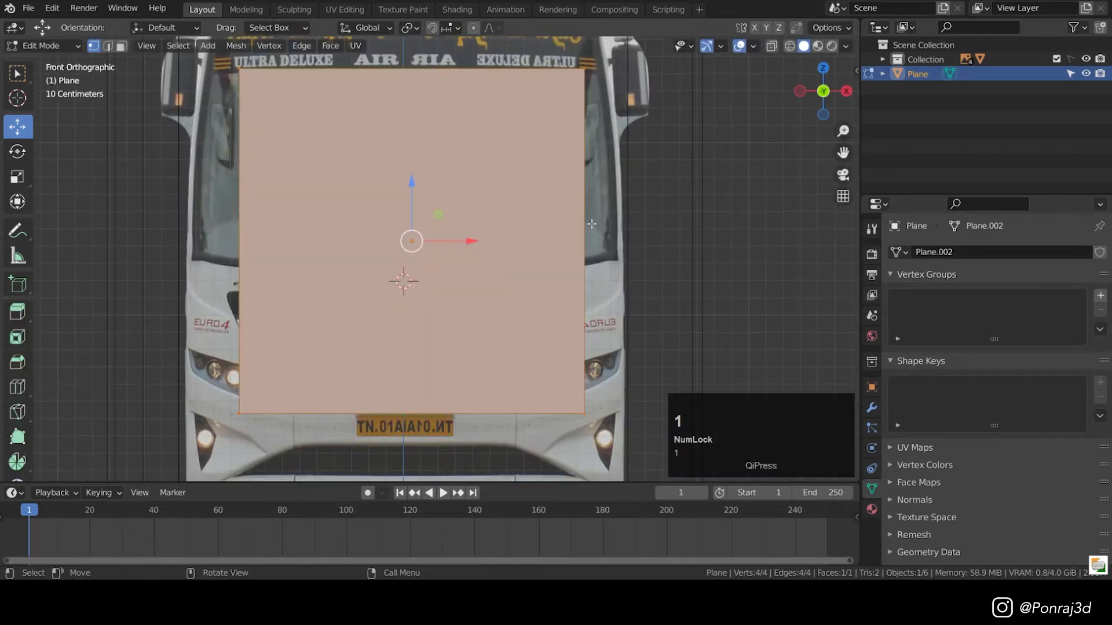
pyautogui.moveTo(557, 54); pyautogui.dragTo(677, 469)
pyautogui.keyDown('shift'); pyautogui.moveTo(648, 253); pyautogui.dragTo(570, 260, button='middle'); pyautogui.keyUp('shift')
pyautogui.scroll(3, 538, 248)
pyautogui.moveTo(535, 248); pyautogui.dragTo(603, 254)
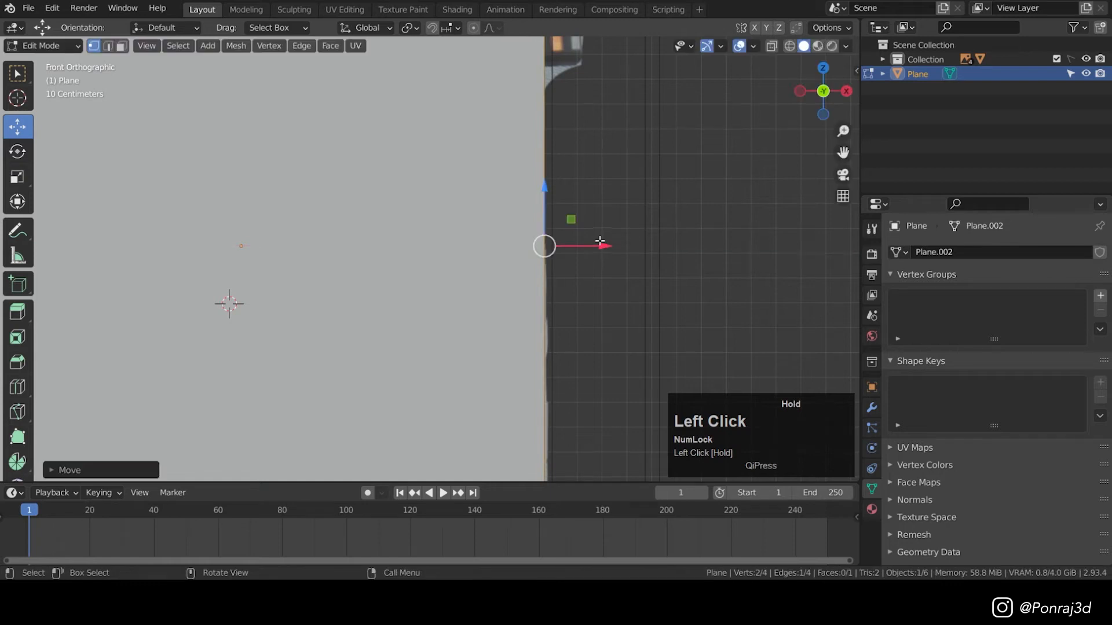
# - Move the plane's negative-X edge along X to the opposite side of the bus body
pyautogui.keyDown('shift'); pyautogui.moveTo(604, 253); pyautogui.dragTo(432, 283, button='middle'); pyautogui.keyUp('shift')
pyautogui.scroll(-3, 441, 293)
pyautogui.moveTo(285, 137); pyautogui.dragTo(428, 379)
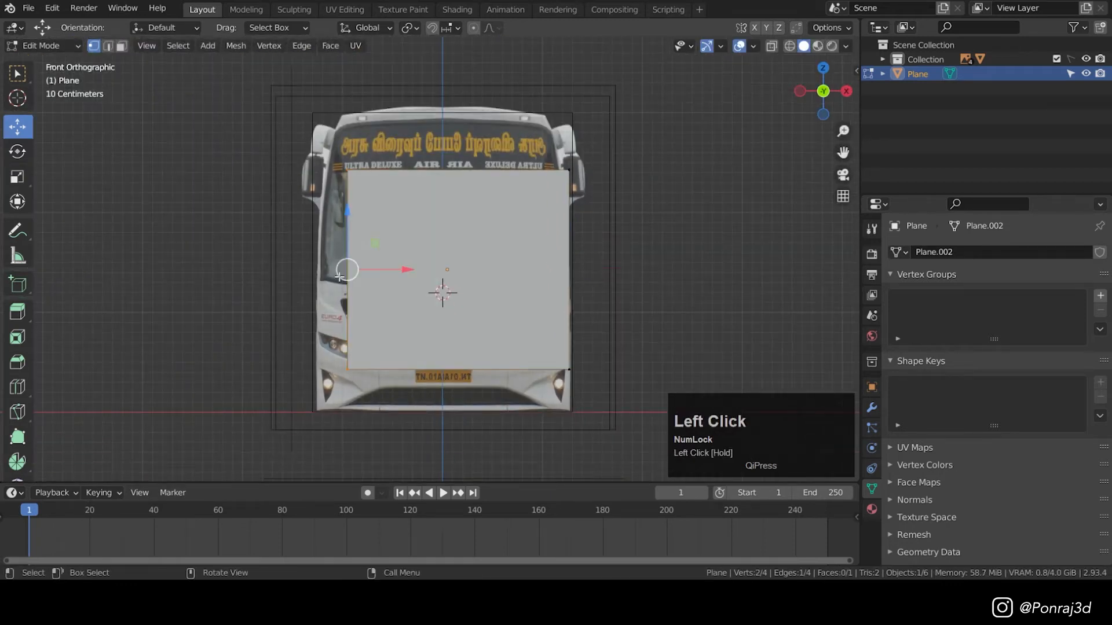
pyautogui.scroll(4, 441, 292)
pyautogui.moveTo(425, 304); pyautogui.dragTo(257, 319)
pyautogui.scroll(-3, 250, 275)
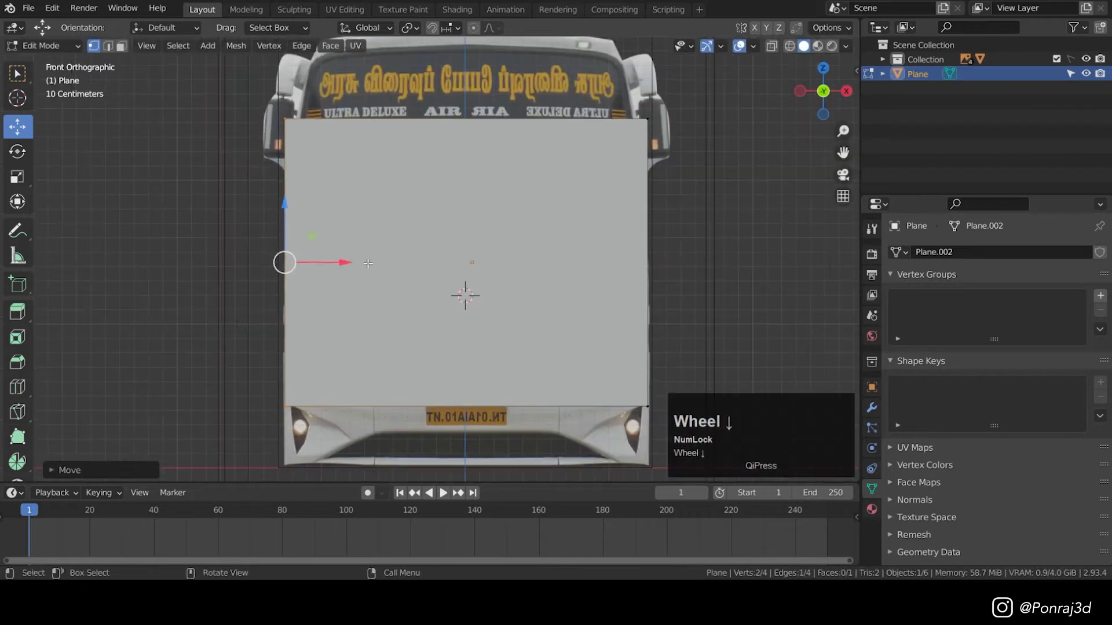
# - Add one vertical loop cut through the middle of the plane
pyautogui.keyDown('shift'); pyautogui.moveTo(473, 142); pyautogui.dragTo(375, 172, button='middle'); pyautogui.keyUp('shift')
pyautogui.hotkey('ctrl', 'r')
pyautogui.click(375, 160)
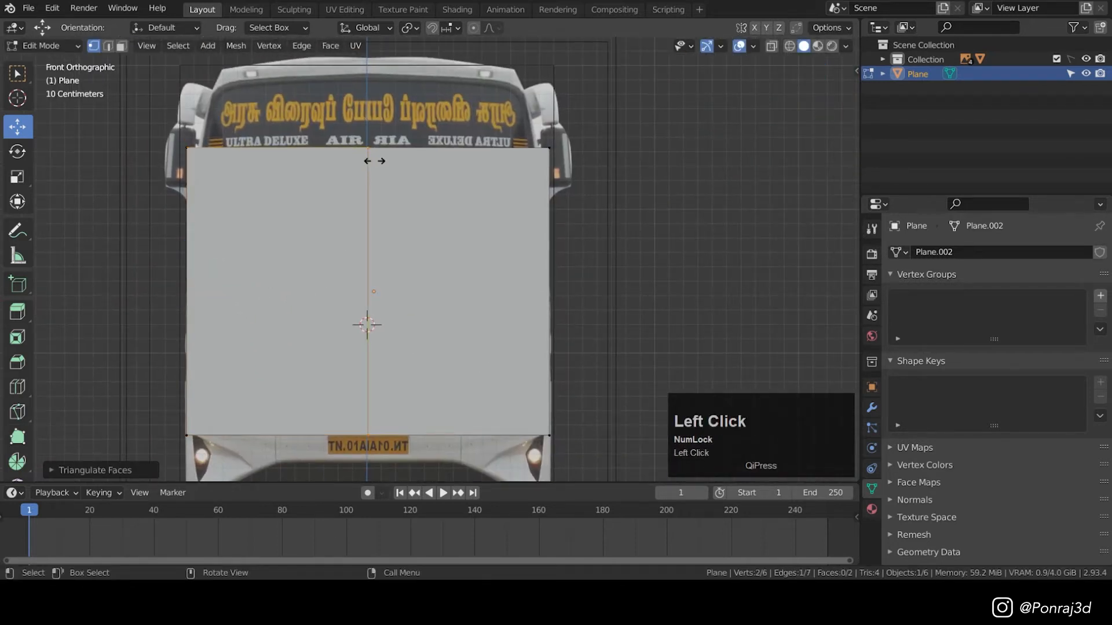
pyautogui.scroll(2, 320, 308)
pyautogui.scroll(-2, 321, 309)
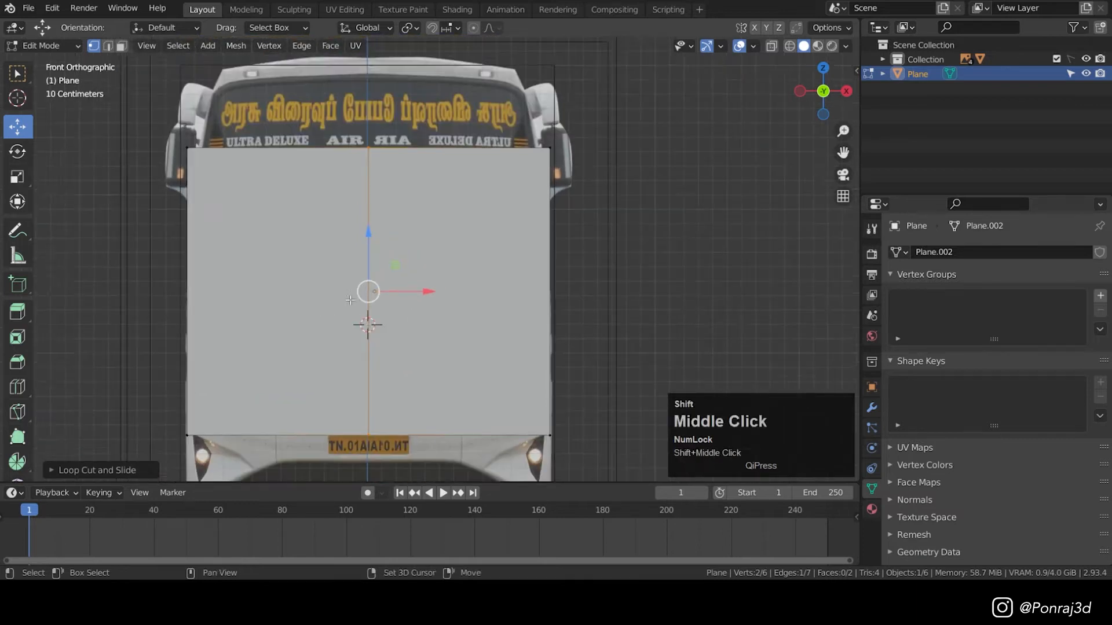
pyautogui.keyDown('shift'); pyautogui.moveTo(355, 310); pyautogui.dragTo(351, 283, button='middle'); pyautogui.keyUp('shift')
pyautogui.scroll(1, 350, 284)
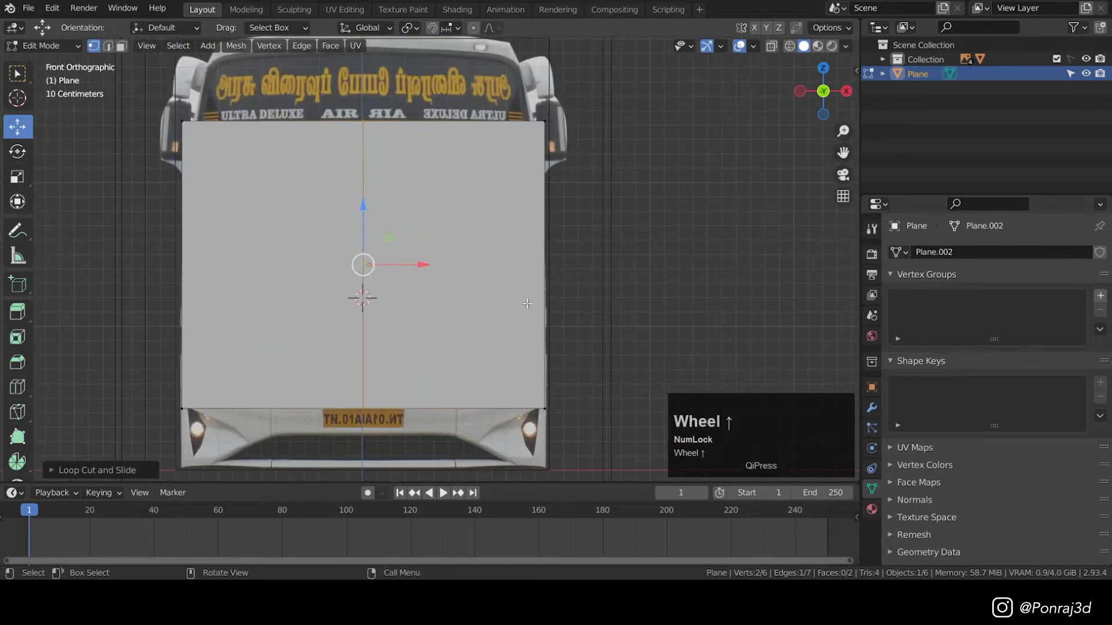
# - Delete the outer vertices of the plane's negative-X half in wireframe shading, and return to solid shading
pyautogui.press('z')
pyautogui.moveTo(137, 80); pyautogui.dragTo(228, 480)
pyautogui.press('x')
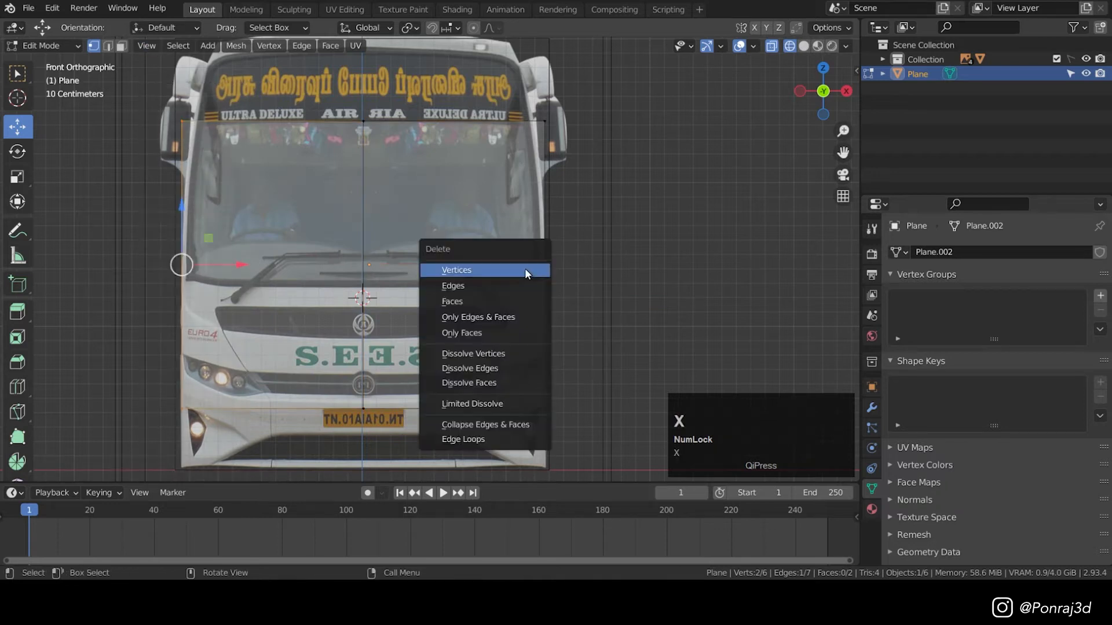
pyautogui.click(524, 269)
pyautogui.press('z')
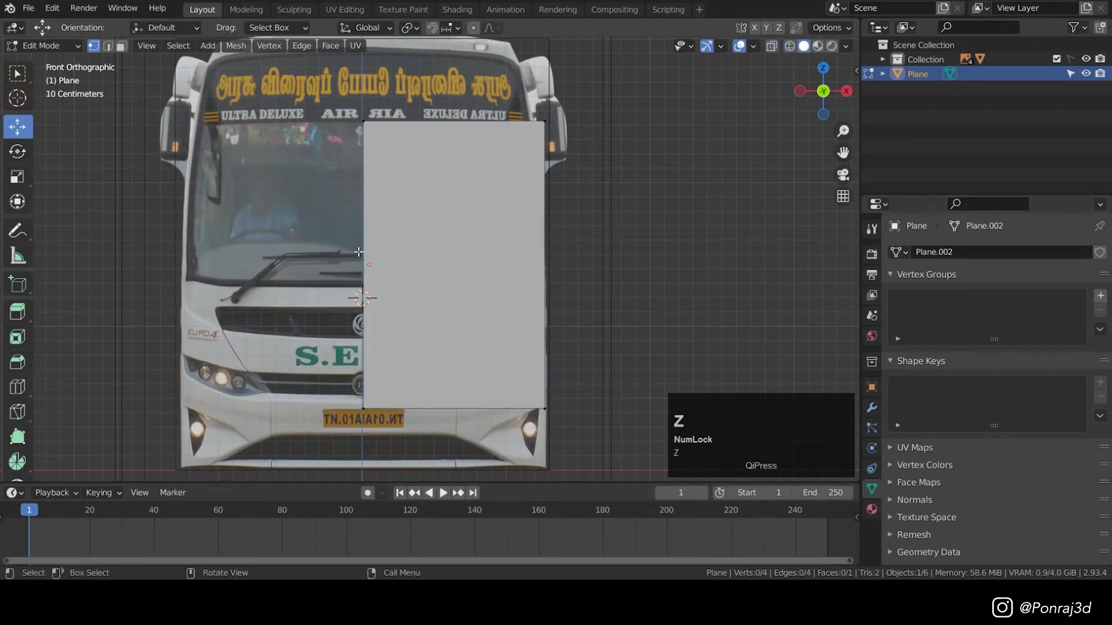
# - Select the remaining half plane's centre edge and snap the 3D cursor to the selection
pyautogui.press('Tab')
pyautogui.scroll(2, 374, 247)
pyautogui.keyDown('shift'); pyautogui.moveTo(374, 250); pyautogui.dragTo(377, 234, button='middle'); pyautogui.keyUp('shift')
pyautogui.scroll(-2, 376, 234)
pyautogui.press('Tab')
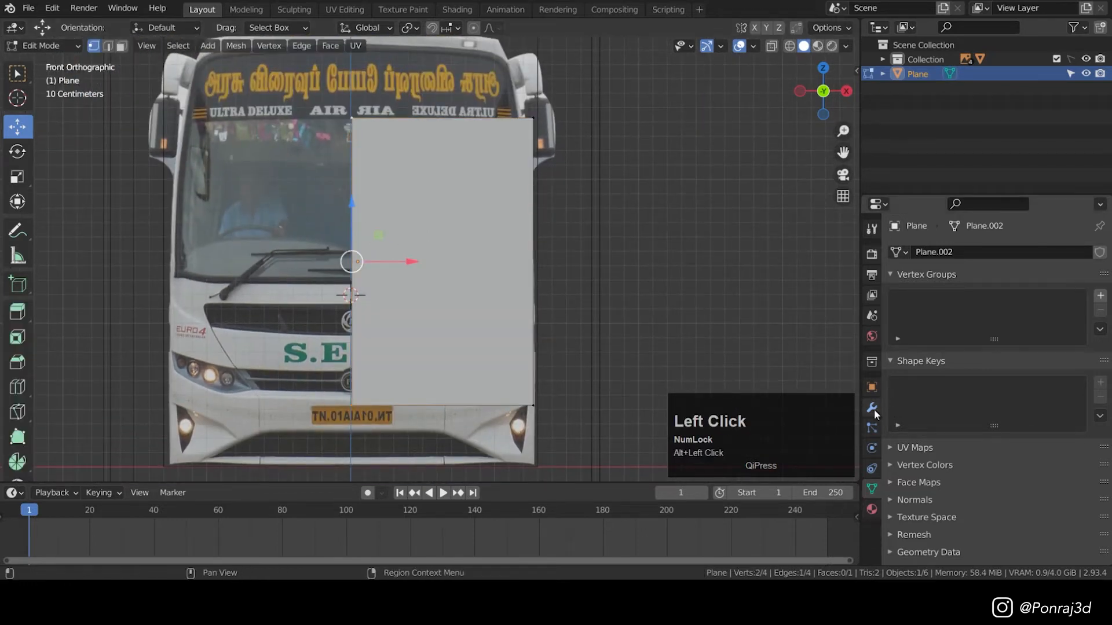
pyautogui.hotkey('shift', 's')
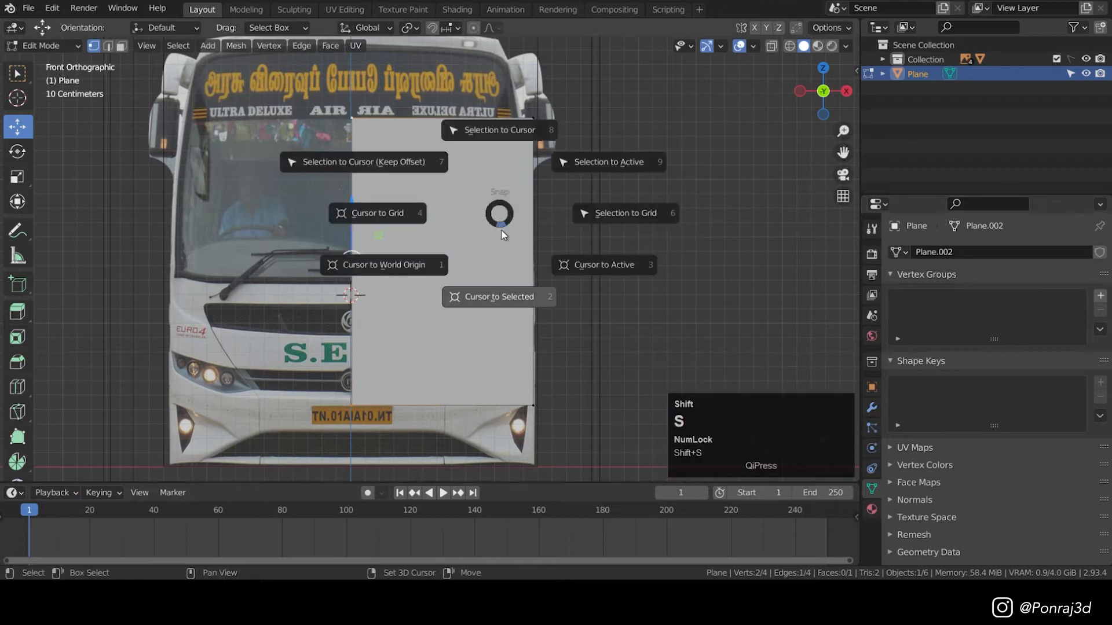
pyautogui.click(507, 289)
# - Place the 3D cursor freely on the half plane and snap it back to the selected centre edge
pyautogui.scroll(2, 401, 260)
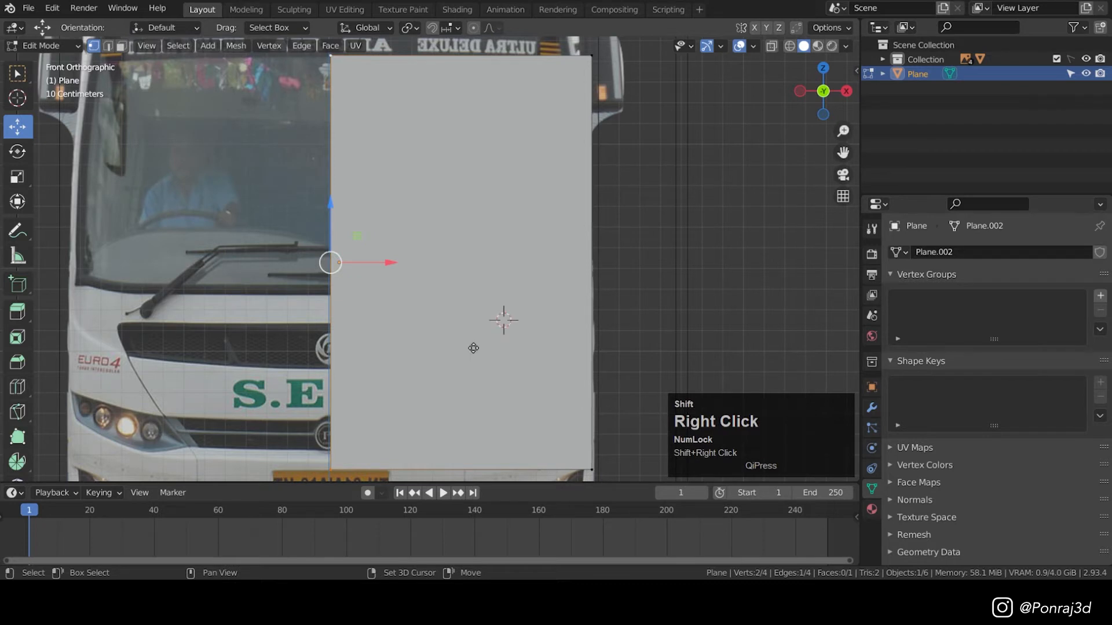
pyautogui.keyDown('shift'); pyautogui.moveTo(487, 344); pyautogui.dragTo(502, 352, button='right'); pyautogui.keyUp('shift')
pyautogui.hotkey('shift', 's')
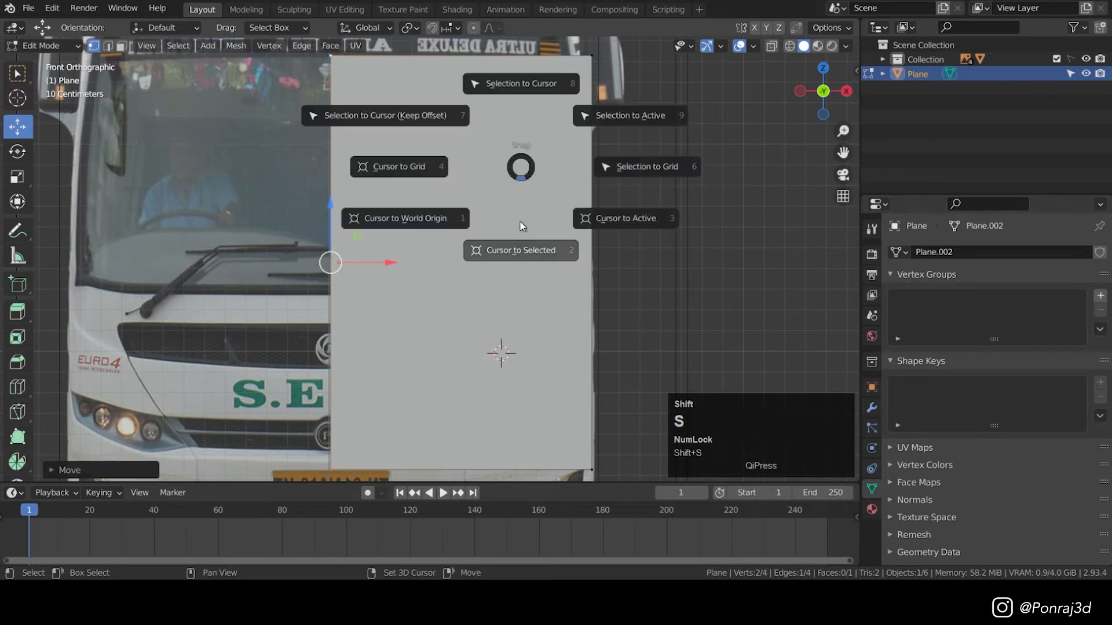
pyautogui.click(519, 250)
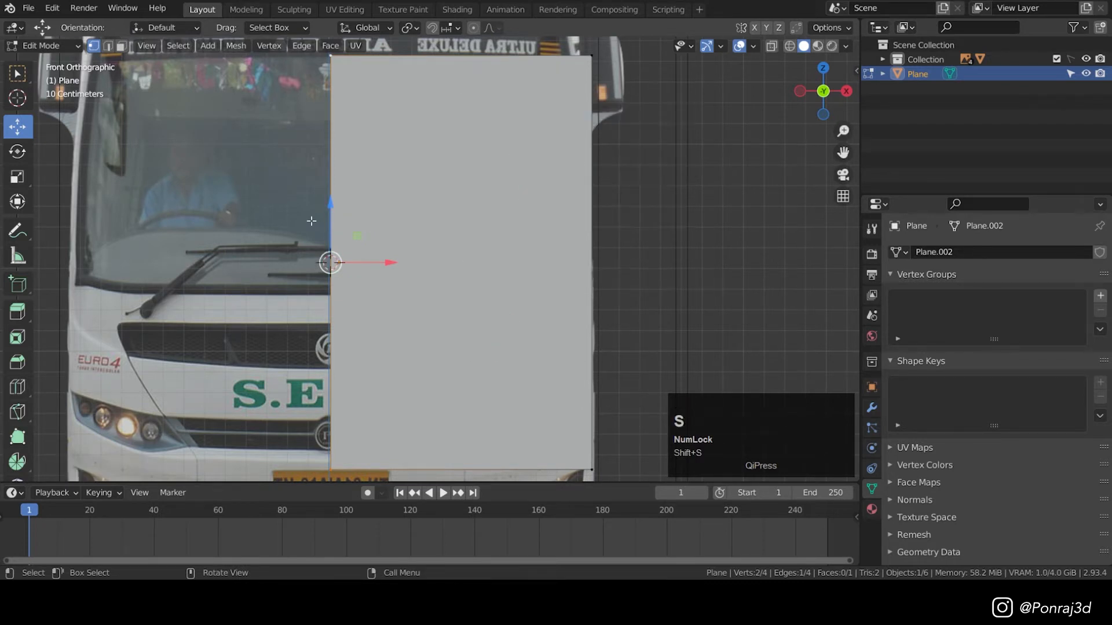
# - Return to Object Mode and add a Mirror modifier on the X axis to the half plane
pyautogui.scroll(-2, 304, 257)
pyautogui.press('Tab')
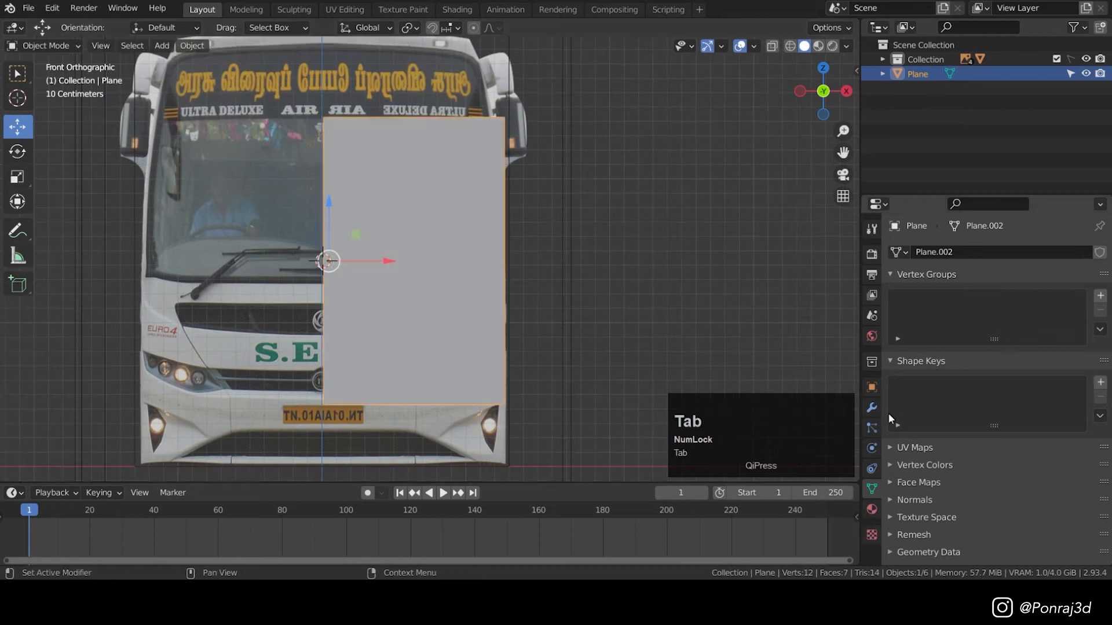
pyautogui.click(871, 408)
pyautogui.click(949, 253)
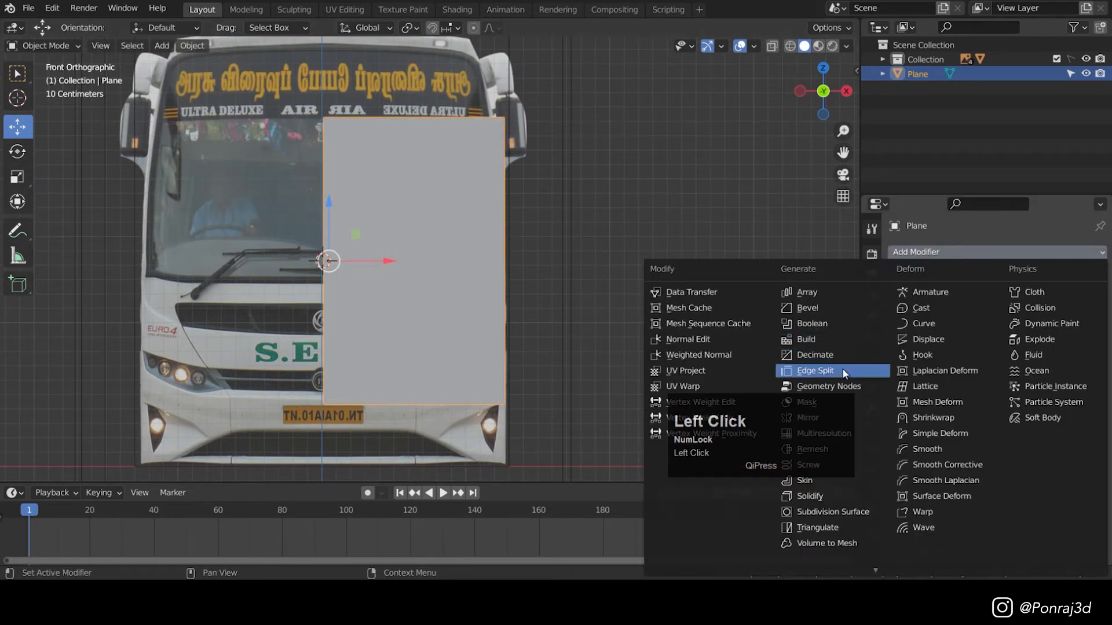
pyautogui.click(828, 418)
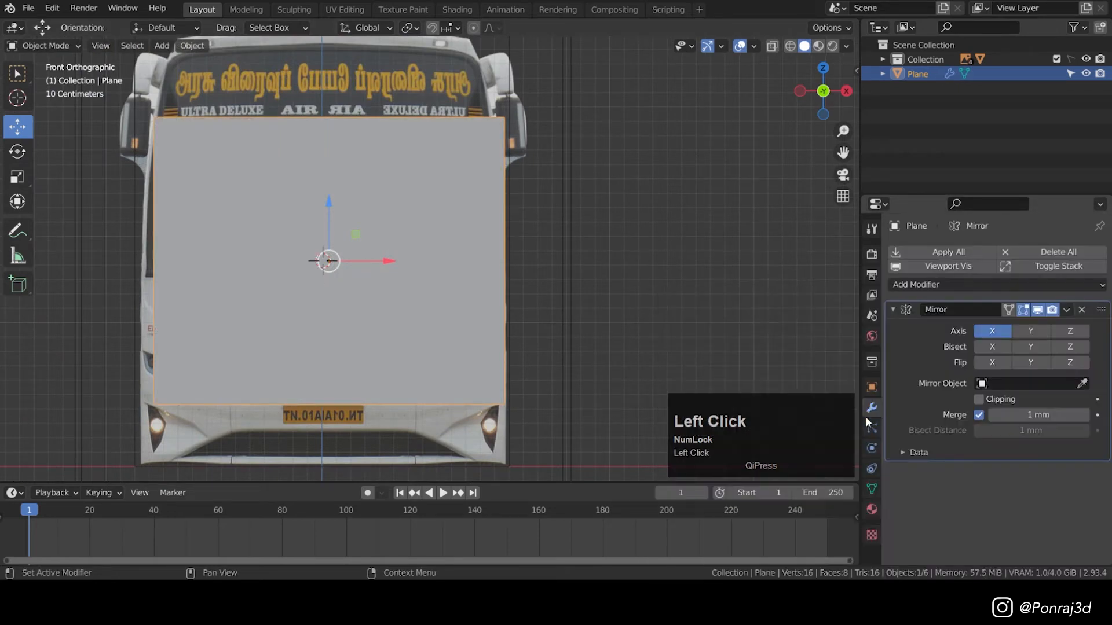
# - Set the plane's origin to the 3D cursor so the mirror runs through the centre edge
pyautogui.keyDown('shift'); pyautogui.moveTo(440, 279); pyautogui.dragTo(434, 257, button='middle'); pyautogui.keyUp('shift')
pyautogui.scroll(1, 415, 244)
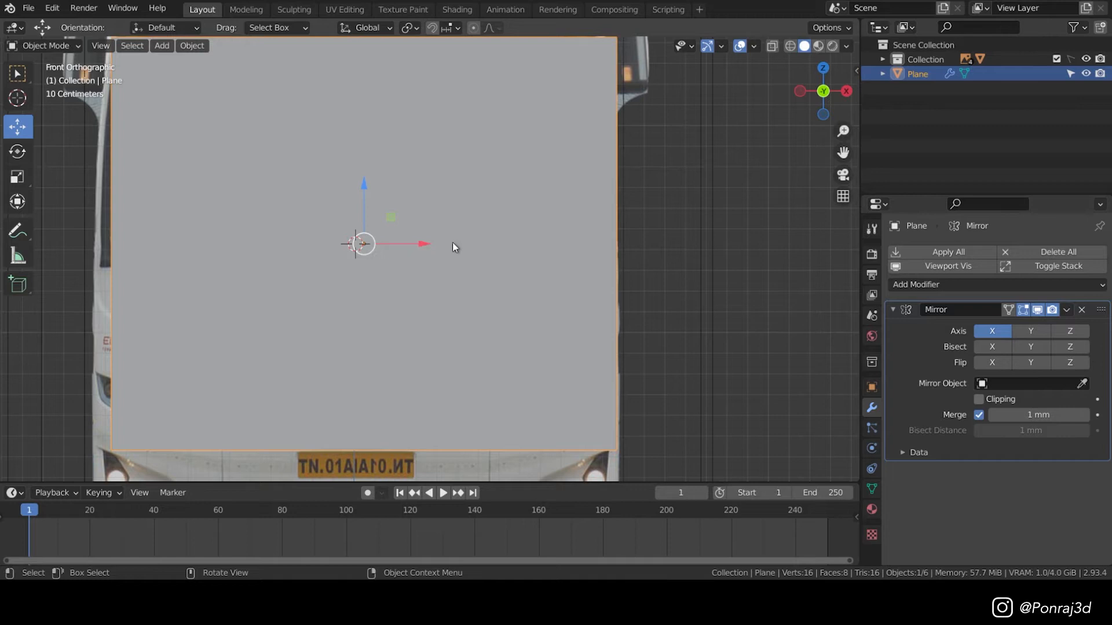
pyautogui.rightClick(550, 186)
pyautogui.moveTo(554, 235)
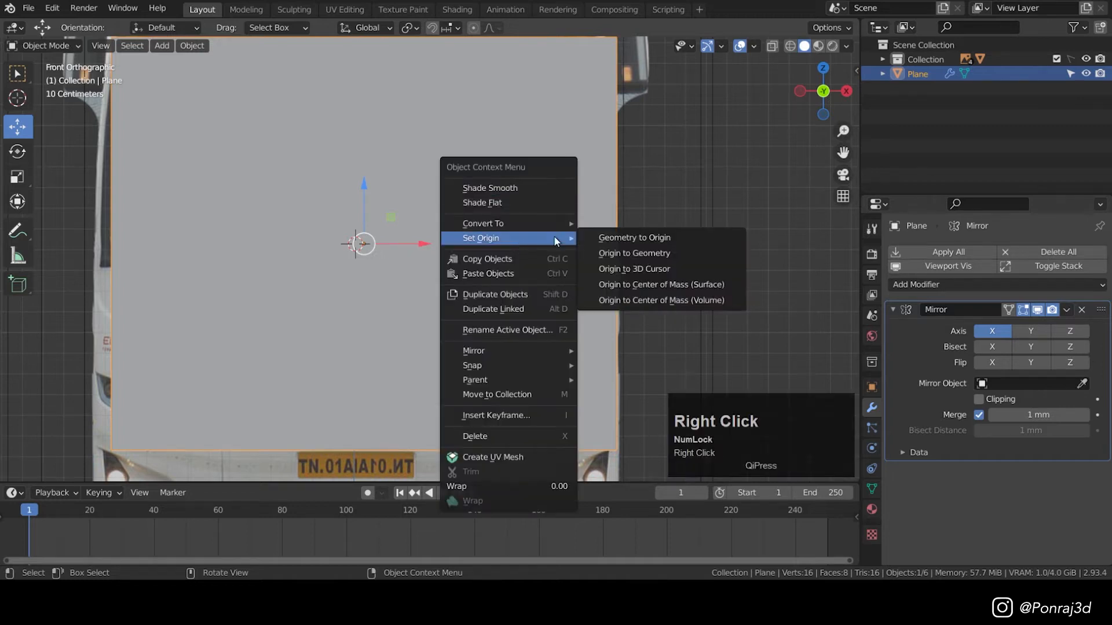
pyautogui.click(629, 268)
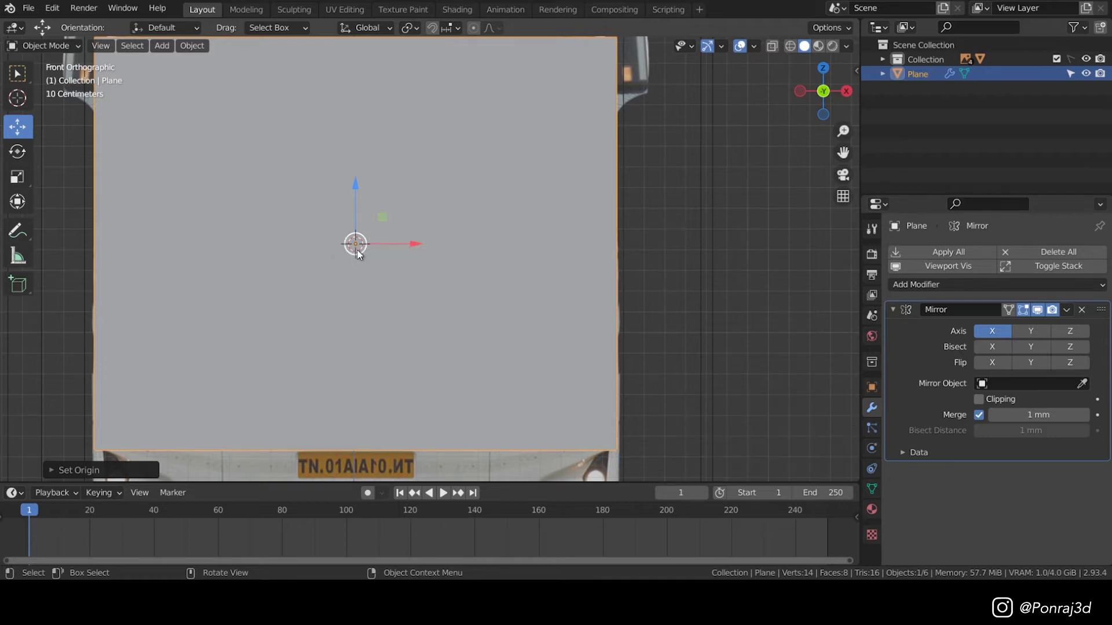
pyautogui.scroll(2, 260, 269)
pyautogui.scroll(-1, 398, 247)
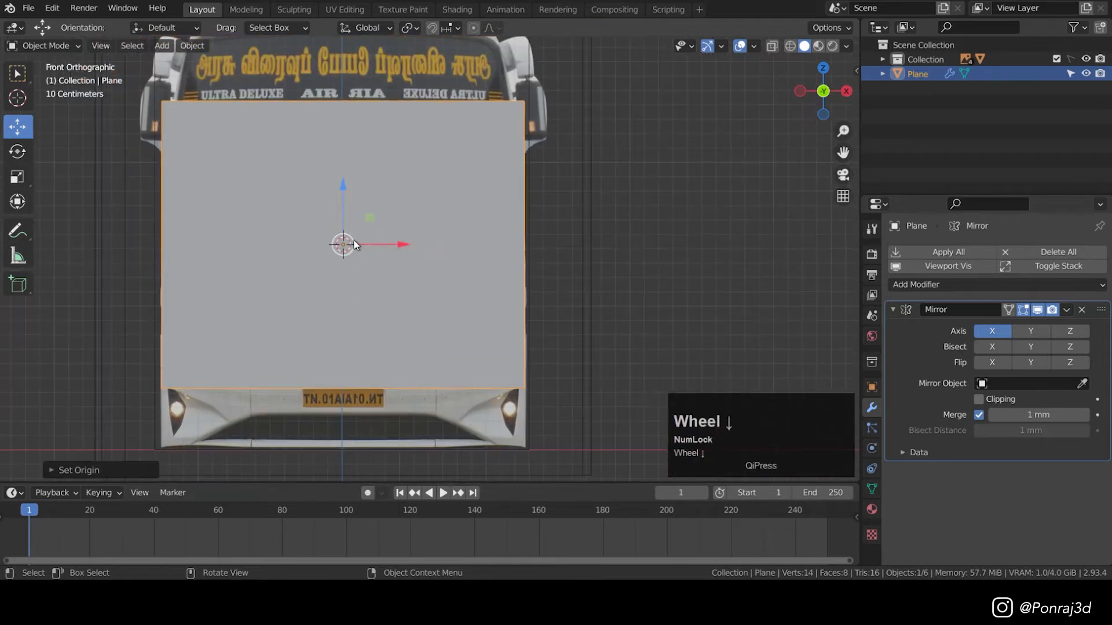
# - Switch the viewport to wireframe shading over the front reference and enter Edit Mode on the mirrored plane
pyautogui.scroll(1, 498, 267)
pyautogui.press('z')
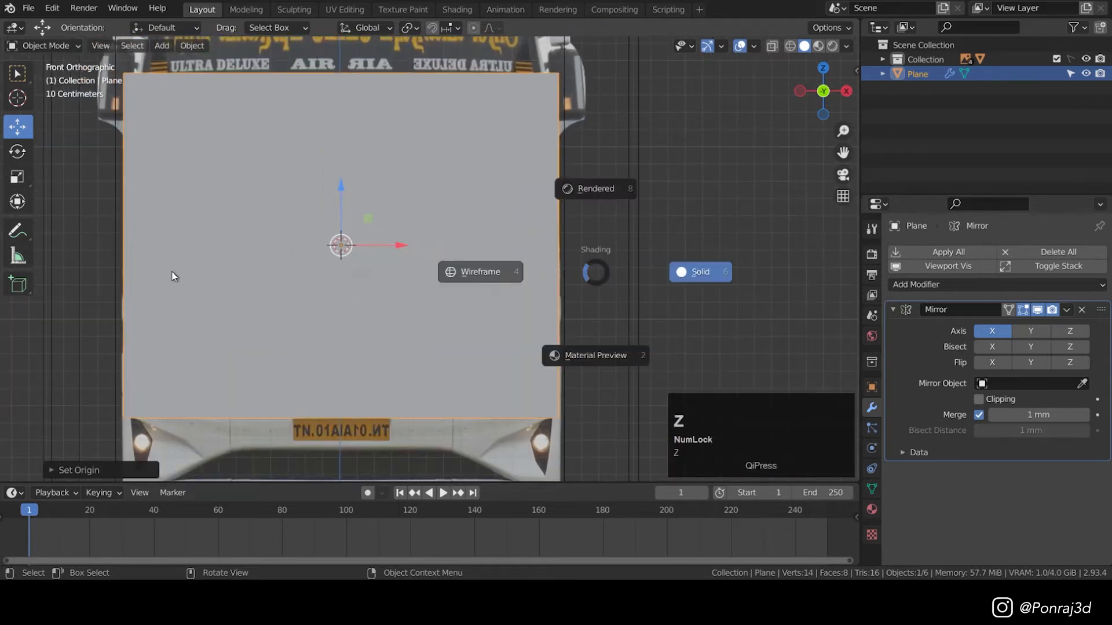
pyautogui.click(481, 270)
pyautogui.keyDown('shift'); pyautogui.moveTo(416, 241); pyautogui.dragTo(398, 269, button='middle'); pyautogui.keyUp('shift')
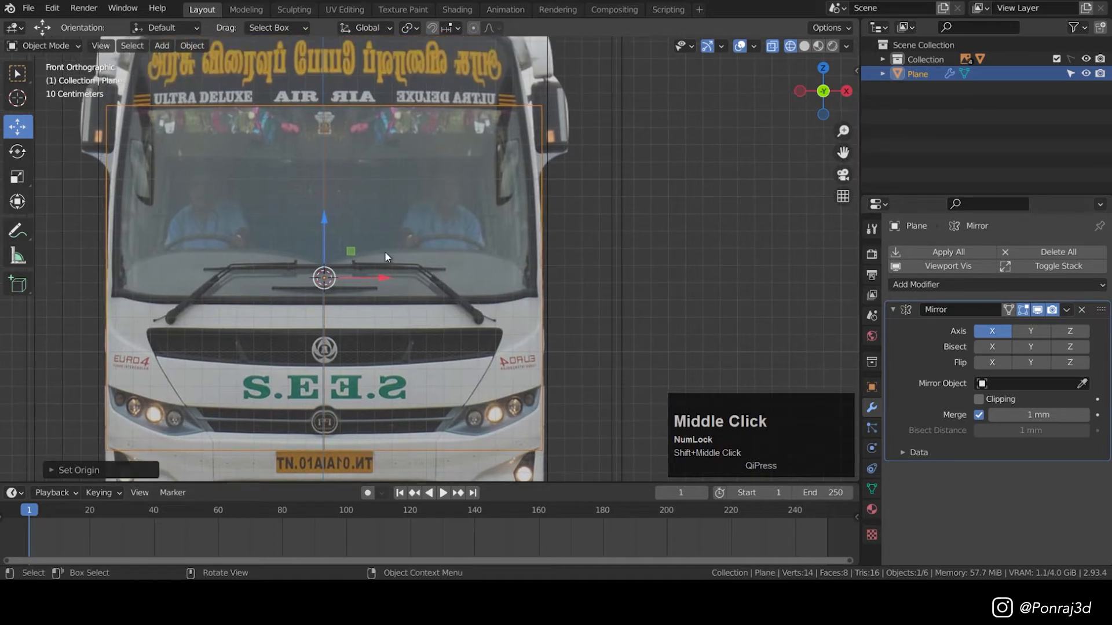
pyautogui.press('Tab')
# - Select the half plane's top edge and move it up along Z to the bus roofline in the front reference
pyautogui.click(548, 114)
pyautogui.scroll(-2, 565, 112)
pyautogui.keyDown('shift'); pyautogui.moveTo(558, 168); pyautogui.dragTo(513, 177, button='middle'); pyautogui.keyUp('shift')
pyautogui.keyDown('shift'); pyautogui.moveTo(496, 271); pyautogui.dragTo(512, 392, button='middle'); pyautogui.keyUp('shift')
pyautogui.scroll(1, 512, 391)
pyautogui.keyDown('alt'); pyautogui.click(460, 202); pyautogui.keyUp('alt')
pyautogui.keyDown('shift'); pyautogui.moveTo(458, 171); pyautogui.dragTo(446, 274, button='middle'); pyautogui.keyUp('shift')
pyautogui.scroll(3, 447, 273)
pyautogui.scroll(2, 447, 274)
pyautogui.moveTo(435, 307); pyautogui.dragTo(449, 87)
# - Select the half plane's bottom edge and move it down along Z to the lower edge of the bumper
pyautogui.scroll(-5, 451, 87)
pyautogui.keyDown('shift'); pyautogui.moveTo(491, 220); pyautogui.dragTo(467, 47, button='middle'); pyautogui.keyUp('shift')
pyautogui.keyDown('alt'); pyautogui.click(414, 316); pyautogui.keyUp('alt')
pyautogui.scroll(4, 413, 317)
pyautogui.keyDown('shift'); pyautogui.moveTo(452, 260); pyautogui.dragTo(451, 143, button='middle'); pyautogui.keyUp('shift')
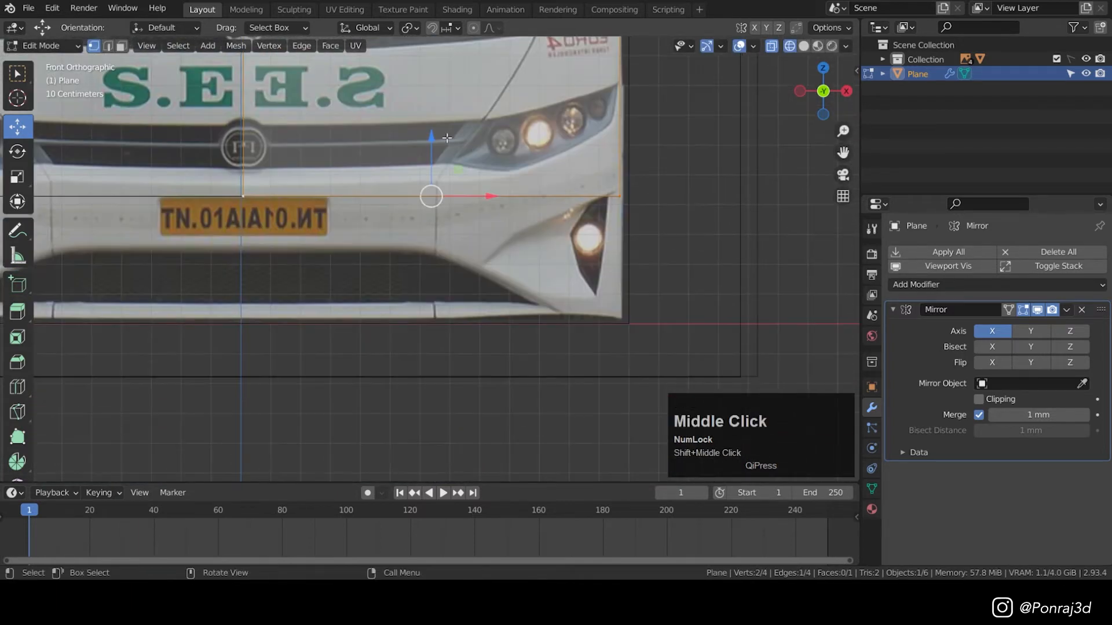
pyautogui.moveTo(427, 141); pyautogui.dragTo(438, 266)
pyautogui.scroll(-3, 438, 266)
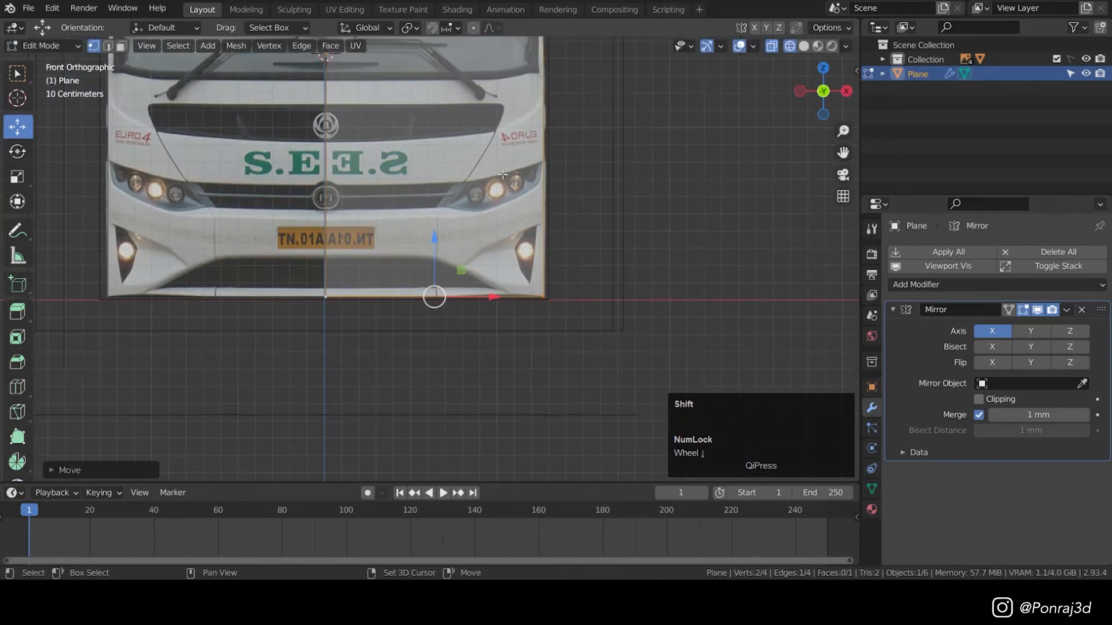
# - Add a vertical loop cut through the middle of the half plane and show the model in solid shading
pyautogui.keyDown('shift'); pyautogui.moveTo(474, 61); pyautogui.dragTo(434, 255, button='middle'); pyautogui.keyUp('shift')
pyautogui.scroll(-2, 437, 218)
pyautogui.keyDown('shift'); pyautogui.moveTo(439, 122); pyautogui.dragTo(435, 157, button='middle'); pyautogui.keyUp('shift')
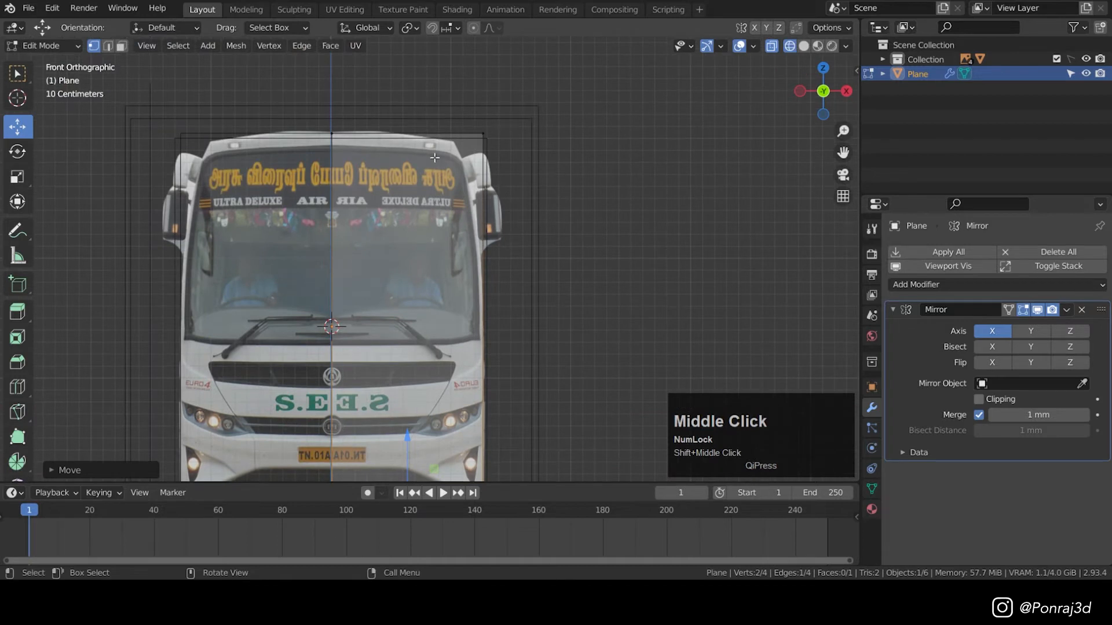
pyautogui.hotkey('ctrl', 'r')
pyautogui.click(428, 135)
pyautogui.moveTo(325, 340); pyautogui.dragTo(338, 319, button='middle')
pyautogui.press('z')
pyautogui.moveTo(461, 317); pyautogui.dragTo(498, 328, button='middle')
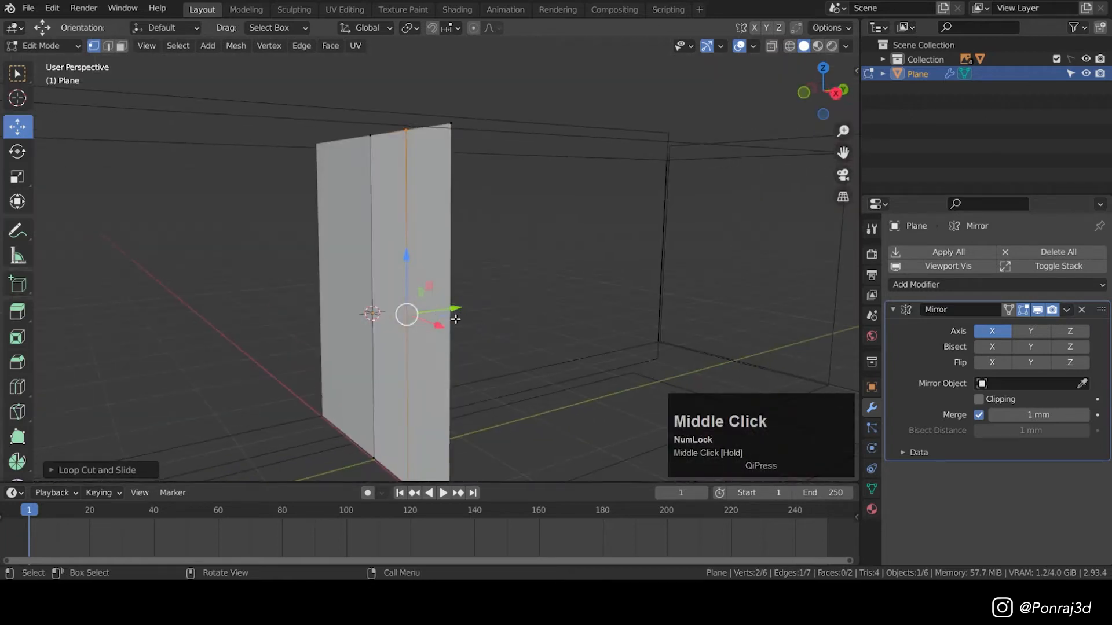
# - In Object Mode, move the plane along Y in the right view to align it with the bus front in the side blueprint
pyautogui.press('Tab')
pyautogui.scroll(-4, 454, 279)
pyautogui.press('KP_3')
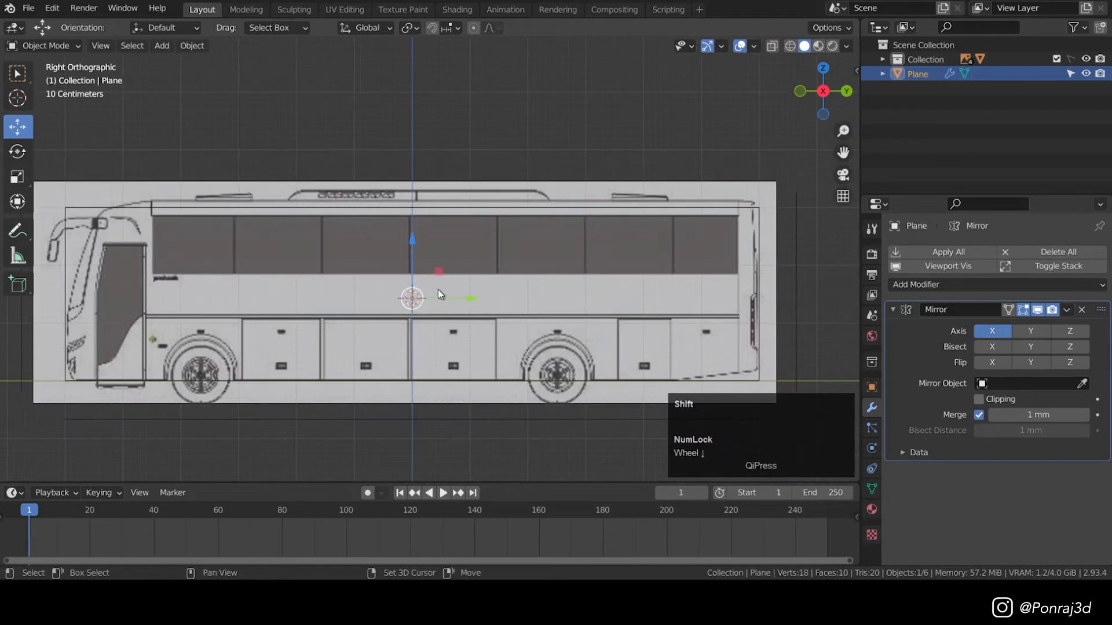
pyautogui.keyDown('shift'); pyautogui.moveTo(439, 294); pyautogui.dragTo(658, 295, button='middle'); pyautogui.keyUp('shift')
pyautogui.moveTo(652, 307); pyautogui.dragTo(280, 324)
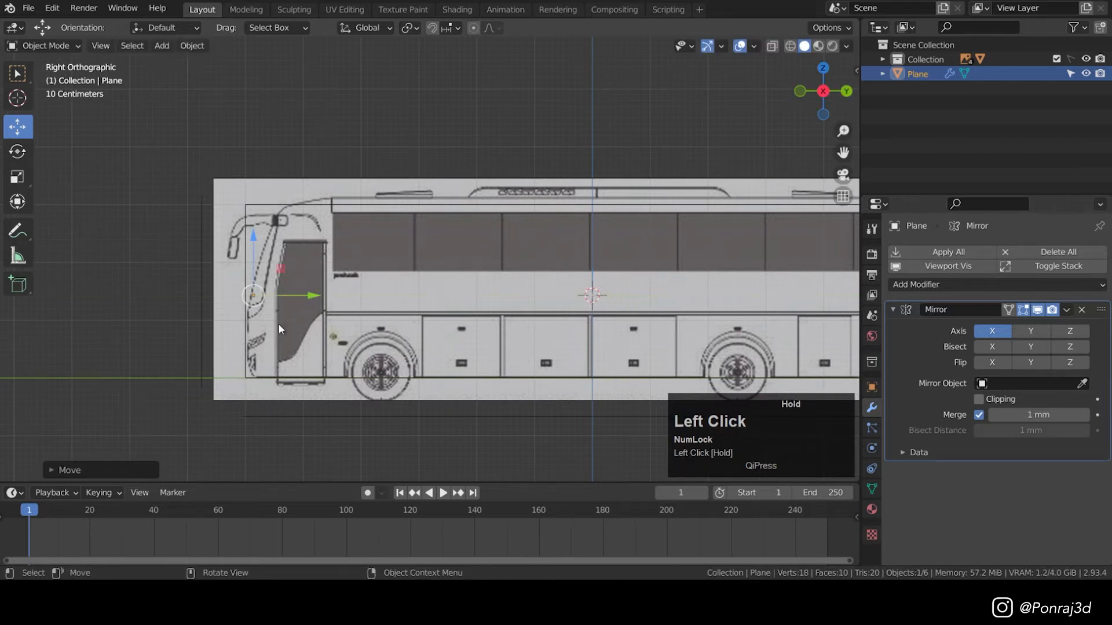
pyautogui.scroll(3, 279, 324)
pyautogui.press('z')
pyautogui.scroll(3, 270, 297)
pyautogui.moveTo(284, 269); pyautogui.dragTo(265, 270)
pyautogui.scroll(-5, 296, 256)
# - In Edit Mode, select the half plane's outer vertical edge and move it back along Y toward the headlight's rear end in the side blueprint
pyautogui.moveTo(297, 261)
pyautogui.mouseDown(button='middle')
pyautogui.moveTo(328, 281)
pyautogui.moveTo(378, 259)
pyautogui.mouseUp(button='middle')
pyautogui.press('z')
pyautogui.press('Tab')
pyautogui.scroll(2, 330, 232)
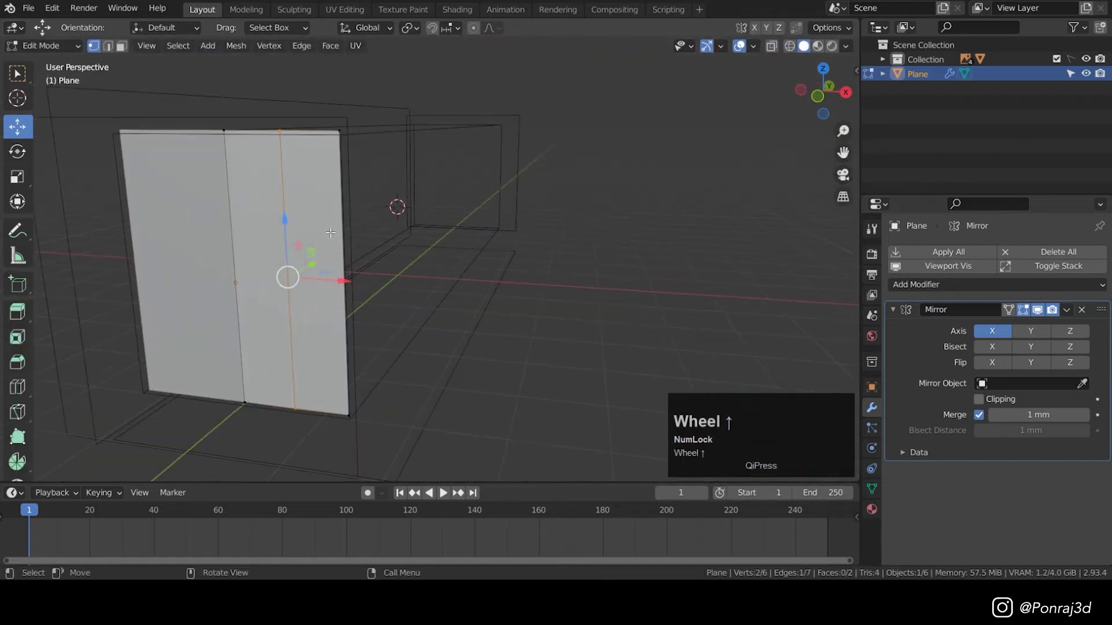
pyautogui.press('KP_3')
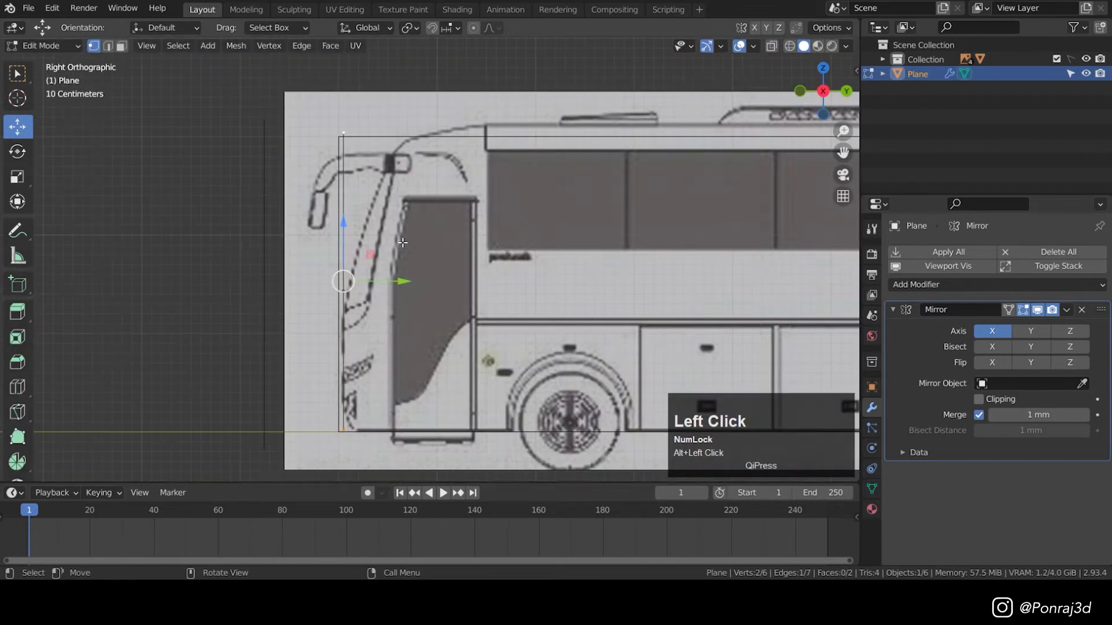
pyautogui.scroll(3, 403, 243)
pyautogui.keyDown('shift'); pyautogui.moveTo(395, 290); pyautogui.dragTo(271, 260, button='middle'); pyautogui.keyUp('shift')
pyautogui.scroll(-2, 278, 260)
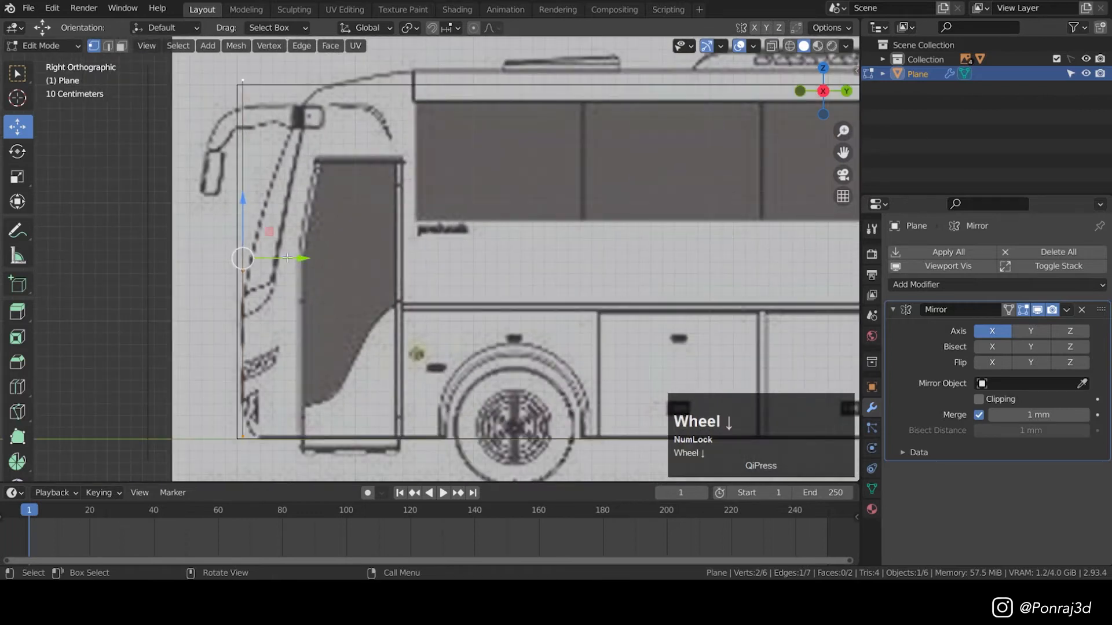
pyautogui.moveTo(288, 259); pyautogui.dragTo(328, 264)
pyautogui.scroll(7, 310, 324)
pyautogui.keyDown('shift'); pyautogui.moveTo(310, 324); pyautogui.dragTo(397, 164, button='middle'); pyautogui.keyUp('shift')
pyautogui.scroll(-3, 278, 339)
pyautogui.scroll(5, 278, 339)
pyautogui.press('z')
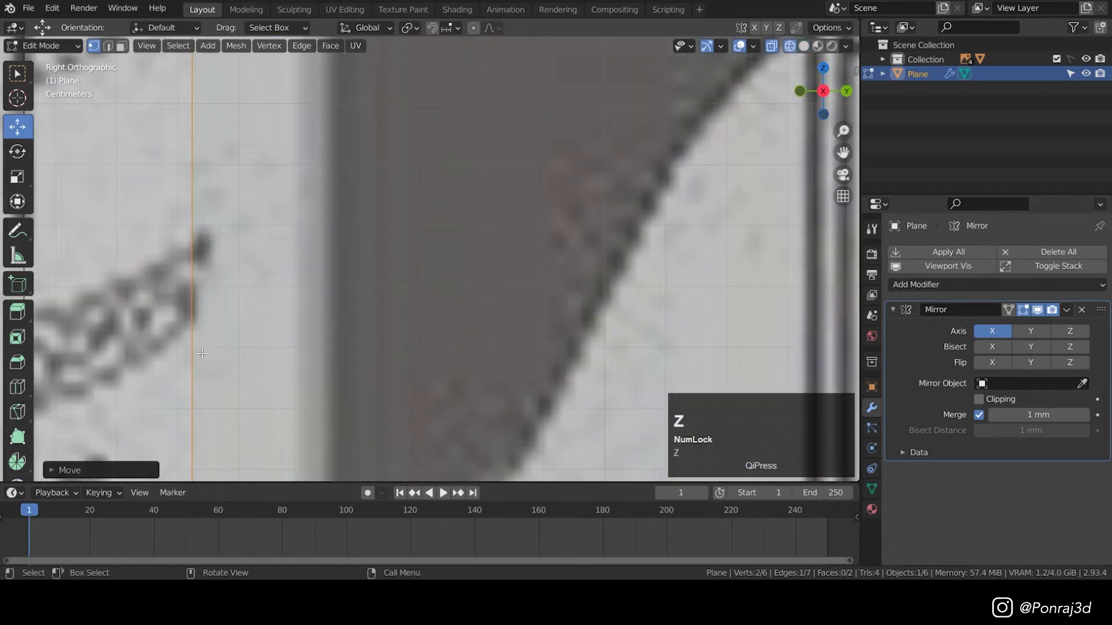
pyautogui.moveTo(182, 350); pyautogui.dragTo(258, 351)
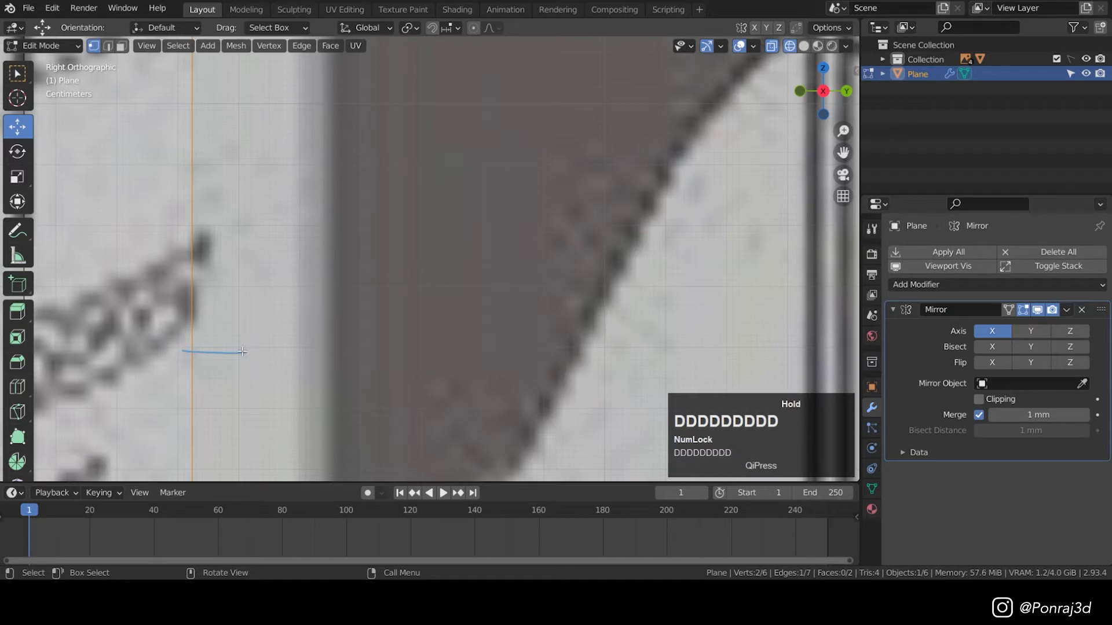
pyautogui.scroll(-2, 297, 280)
pyautogui.hotkey('ctrl', 'z')
pyautogui.scroll(-3, 313, 279)
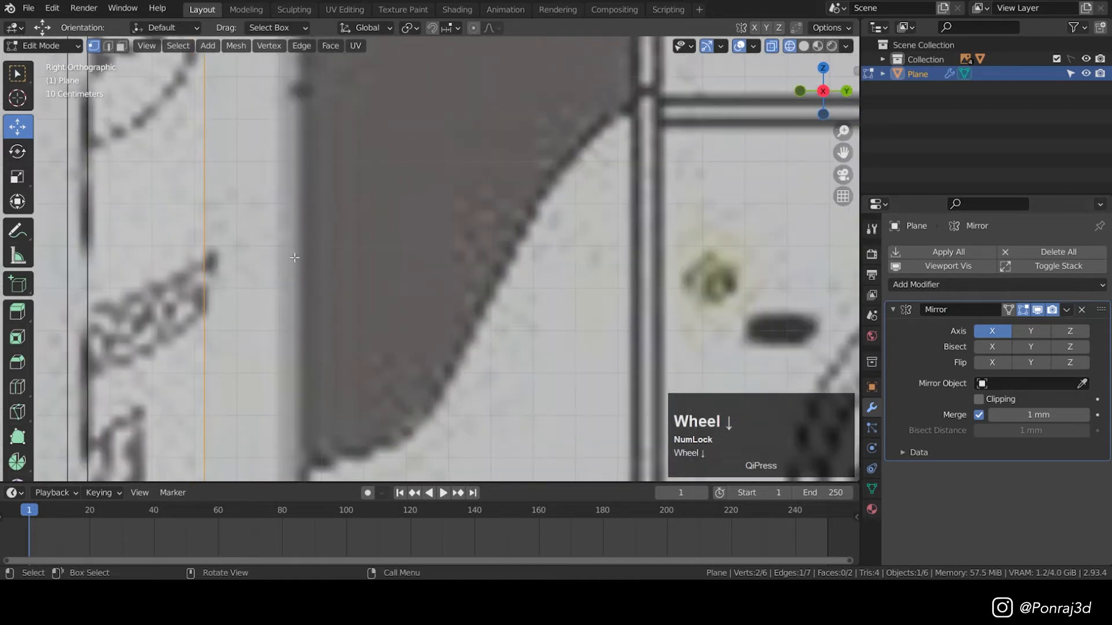
pyautogui.press('z')
# - Nudge the outer vertical edge further back along Y to line up with the headlight's rear tip
pyautogui.scroll(3, 324, 123)
pyautogui.moveTo(338, 114); pyautogui.dragTo(366, 118)
pyautogui.scroll(-3, 376, 174)
pyautogui.scroll(4, 378, 248)
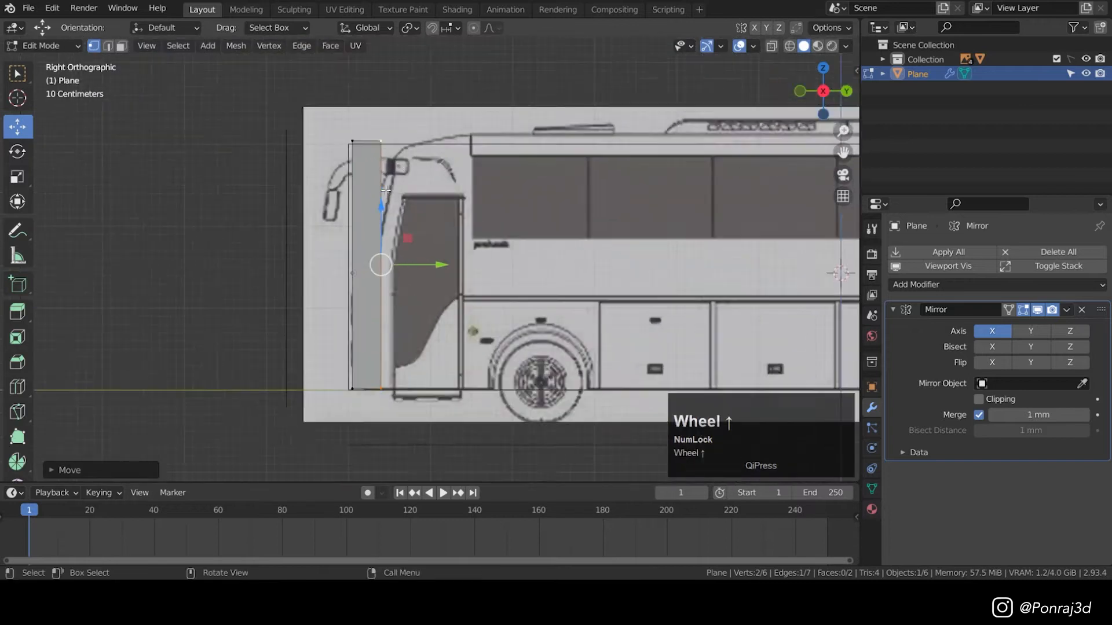
pyautogui.keyDown('shift'); pyautogui.moveTo(418, 226); pyautogui.dragTo(393, 153, button='middle'); pyautogui.keyUp('shift')
pyautogui.scroll(-5, 397, 225)
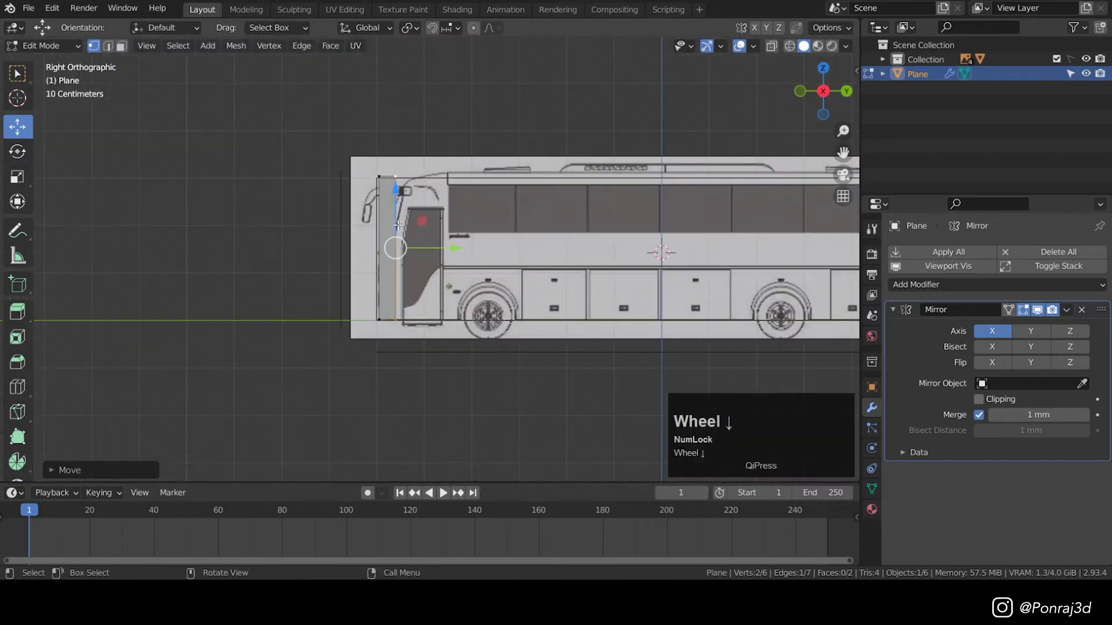
# - Select the half plane's middle vertical edge and bevel it with 2 segments and a width of about 399 mm
pyautogui.moveTo(403, 220); pyautogui.dragTo(441, 274, button='middle')
pyautogui.scroll(2, 441, 277)
pyautogui.press('KP_3')
pyautogui.scroll(-1, 462, 265)
pyautogui.moveTo(301, 191); pyautogui.dragTo(440, 270, button='middle')
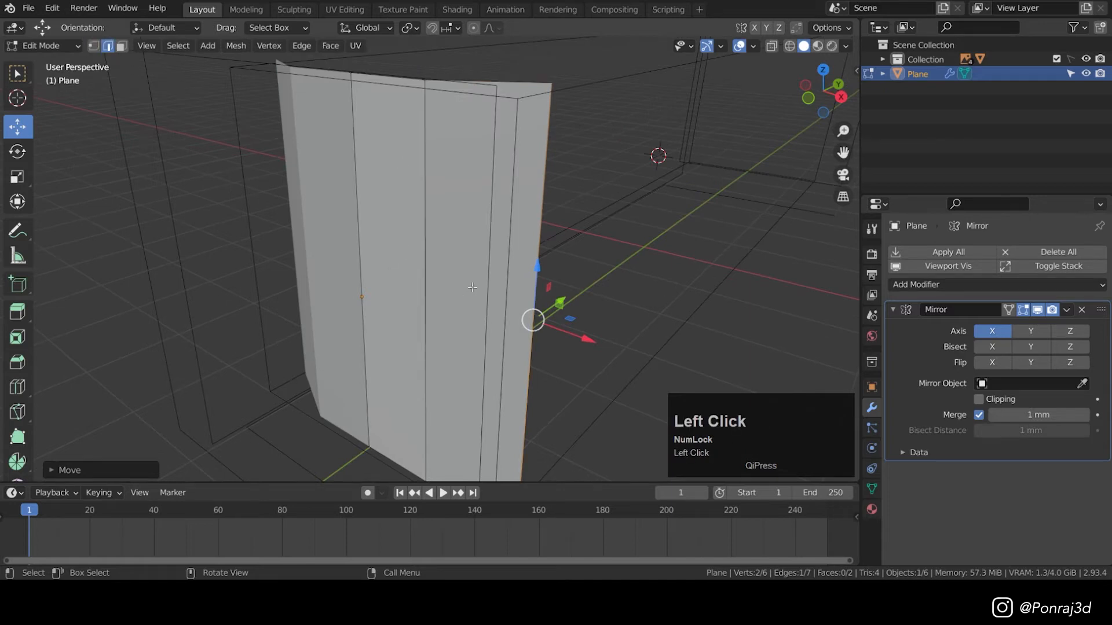
pyautogui.click(425, 275)
pyautogui.moveTo(425, 276); pyautogui.dragTo(437, 295, button='middle')
pyautogui.scroll(2, 437, 295)
pyautogui.hotkey('ctrl', 'b')
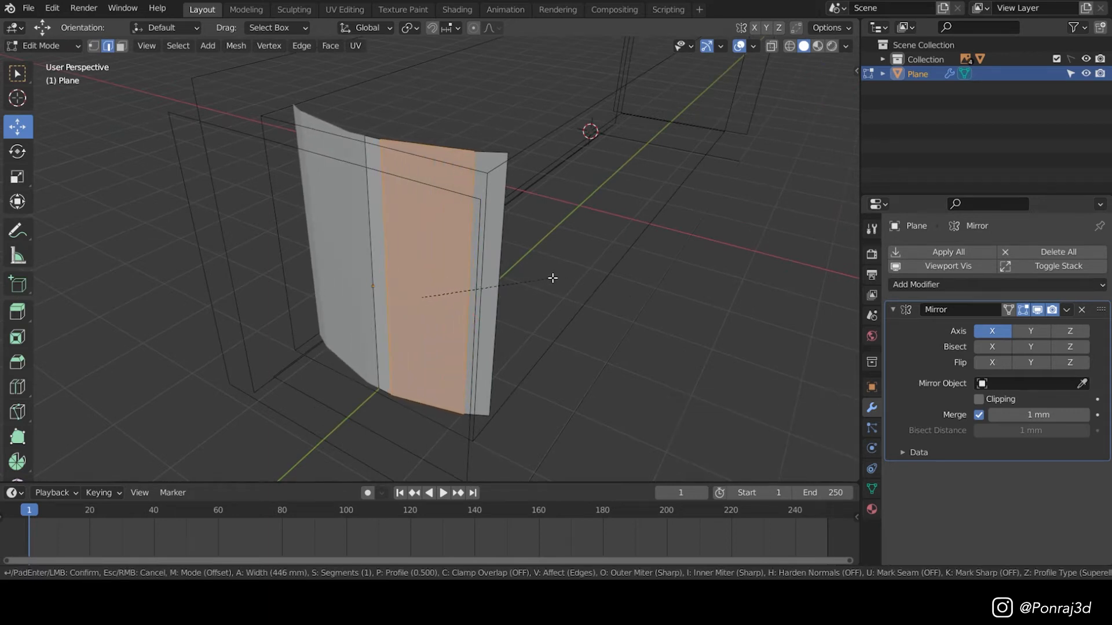
pyautogui.scroll(1, 554, 279)
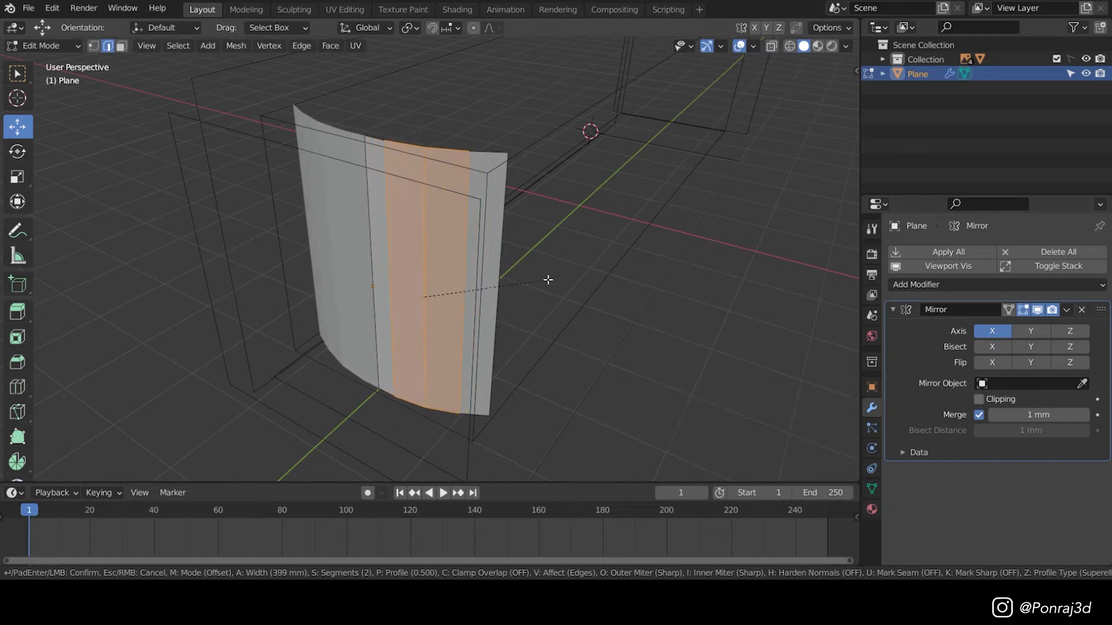
pyautogui.click(546, 280)
# - Return to Object Mode and apply smooth shading to the curved front panel
pyautogui.press('Tab')
pyautogui.scroll(4, 412, 238)
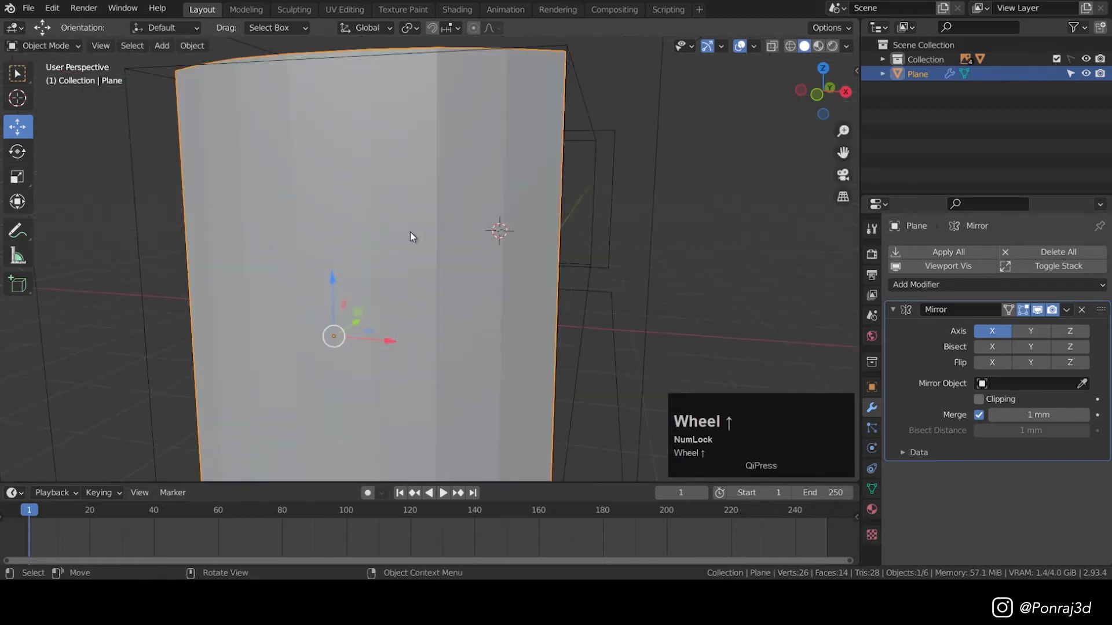
pyautogui.rightClick(506, 208)
pyautogui.click(462, 145)
pyautogui.scroll(-2, 492, 200)
pyautogui.moveTo(492, 199); pyautogui.dragTo(311, 250, button='middle')
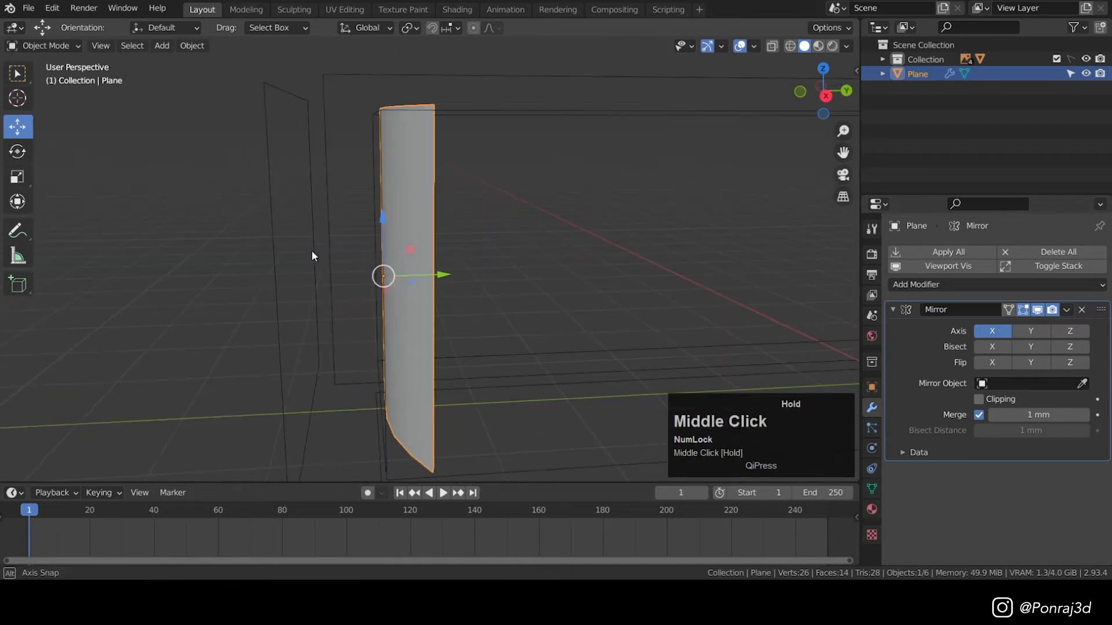
pyautogui.press('KP_3')
pyautogui.press('KP_1')
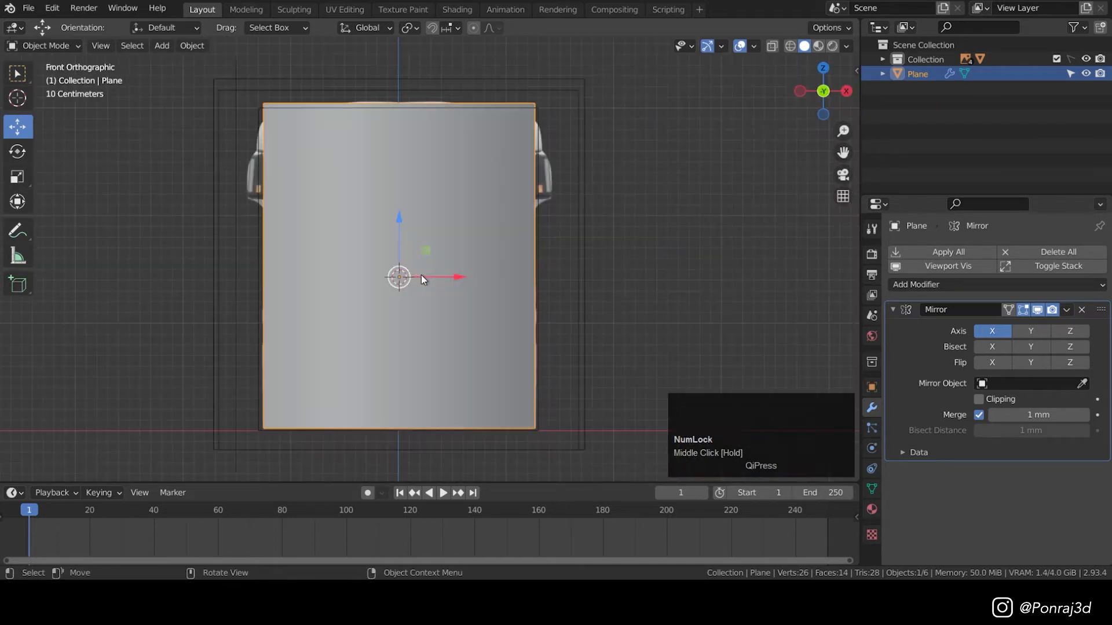
# - Add a horizontal loop cut across the panel in the right view and slide it down to the fog lamp's level
pyautogui.scroll(3, 480, 320)
pyautogui.press('Tab')
pyautogui.keyDown('shift'); pyautogui.moveTo(608, 372); pyautogui.dragTo(650, 288, button='middle'); pyautogui.keyUp('shift')
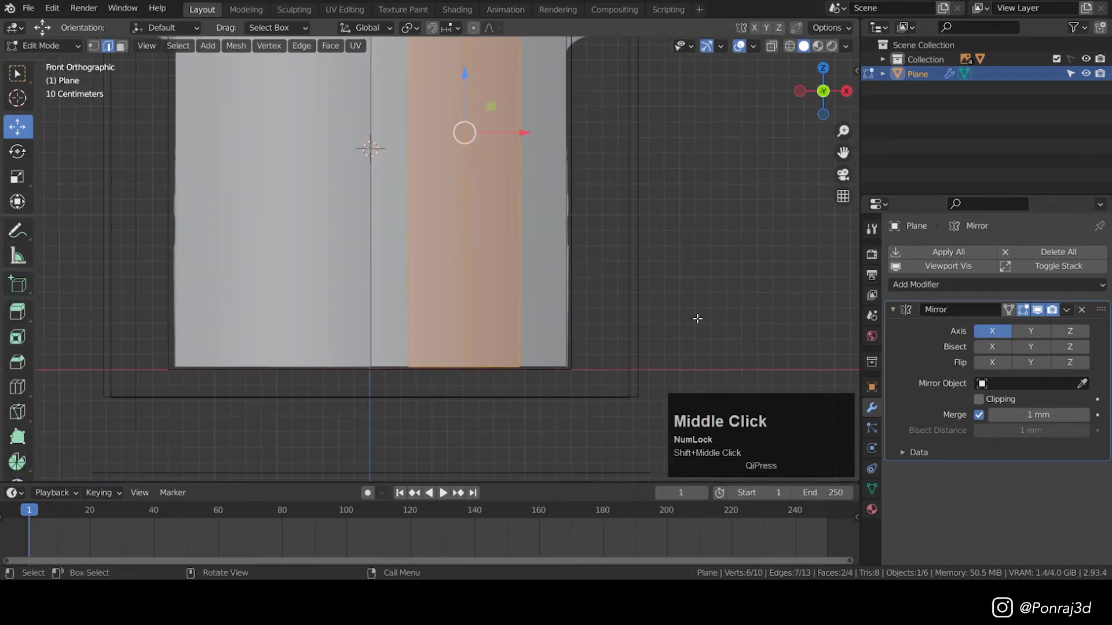
pyautogui.press('z')
pyautogui.scroll(2, 542, 341)
pyautogui.press('KP_3')
pyautogui.scroll(-2, 457, 347)
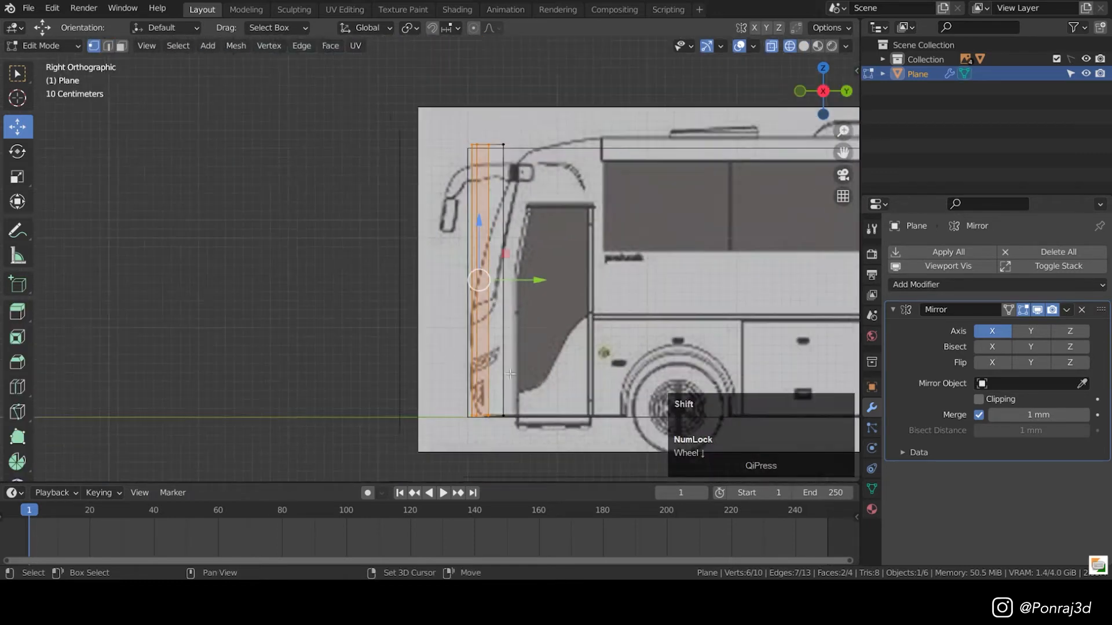
pyautogui.scroll(2, 457, 346)
pyautogui.scroll(5, 457, 346)
pyautogui.keyDown('shift'); pyautogui.moveTo(458, 347); pyautogui.dragTo(445, 472, button='middle'); pyautogui.keyUp('shift')
pyautogui.hotkey('ctrl', 'r')
pyautogui.click(445, 187)
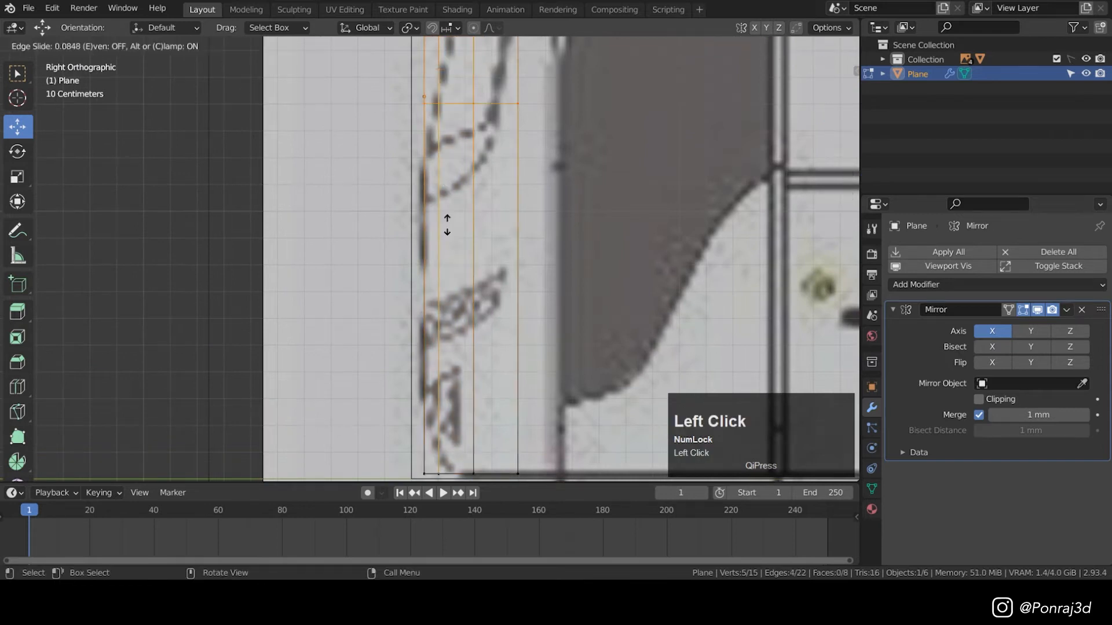
pyautogui.click(461, 55)
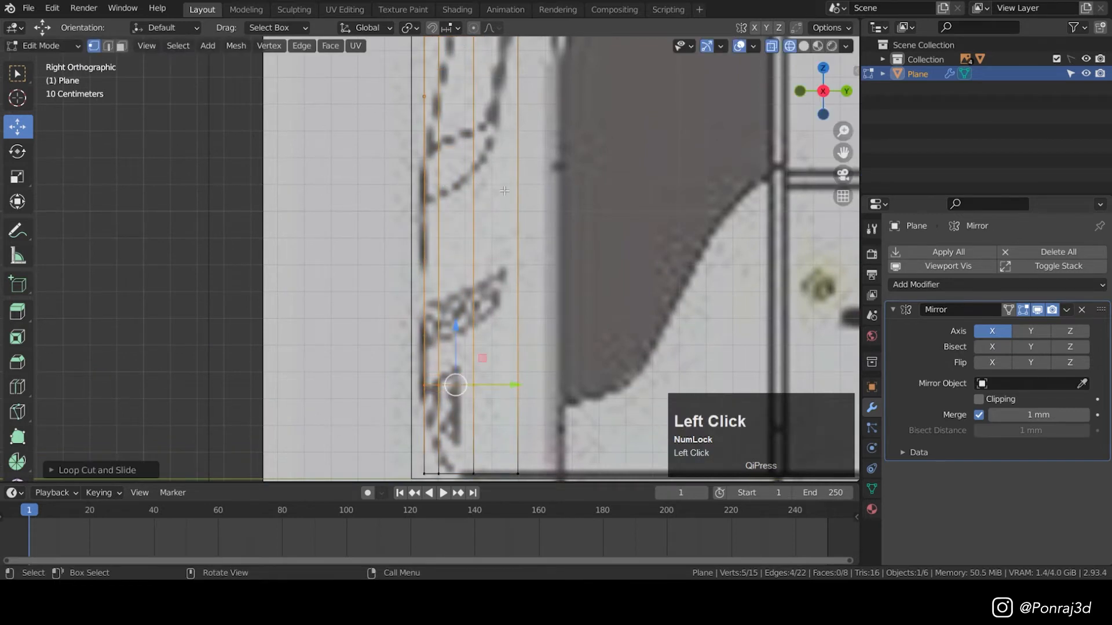
pyautogui.keyDown('shift'); pyautogui.moveTo(473, 371); pyautogui.dragTo(435, 244, button='middle'); pyautogui.keyUp('shift')
# - Add a second horizontal loop cut below the first and shift it along Y and Z to follow the bumper's side profile
pyautogui.moveTo(332, 306); pyautogui.dragTo(519, 344)
pyautogui.moveTo(520, 344); pyautogui.dragTo(650, 266, button='middle')
pyautogui.scroll(5, 651, 265)
pyautogui.moveTo(757, 347); pyautogui.dragTo(532, 339, button='middle')
pyautogui.press('KP_3')
pyautogui.scroll(1, 417, 282)
pyautogui.hotkey('ctrl', 'r')
pyautogui.click(518, 309)
pyautogui.moveTo(496, 311); pyautogui.dragTo(481, 311)
pyautogui.moveTo(430, 257); pyautogui.dragTo(431, 267)
pyautogui.moveTo(488, 318); pyautogui.dragTo(493, 318)
# - In the front view, add a horizontal loop cut and slide it to the windshield's lower edge
pyautogui.scroll(-8, 464, 275)
pyautogui.press('KP_1')
pyautogui.scroll(-5, 492, 226)
pyautogui.scroll(7, 533, 228)
pyautogui.hotkey('ctrl', 'r')
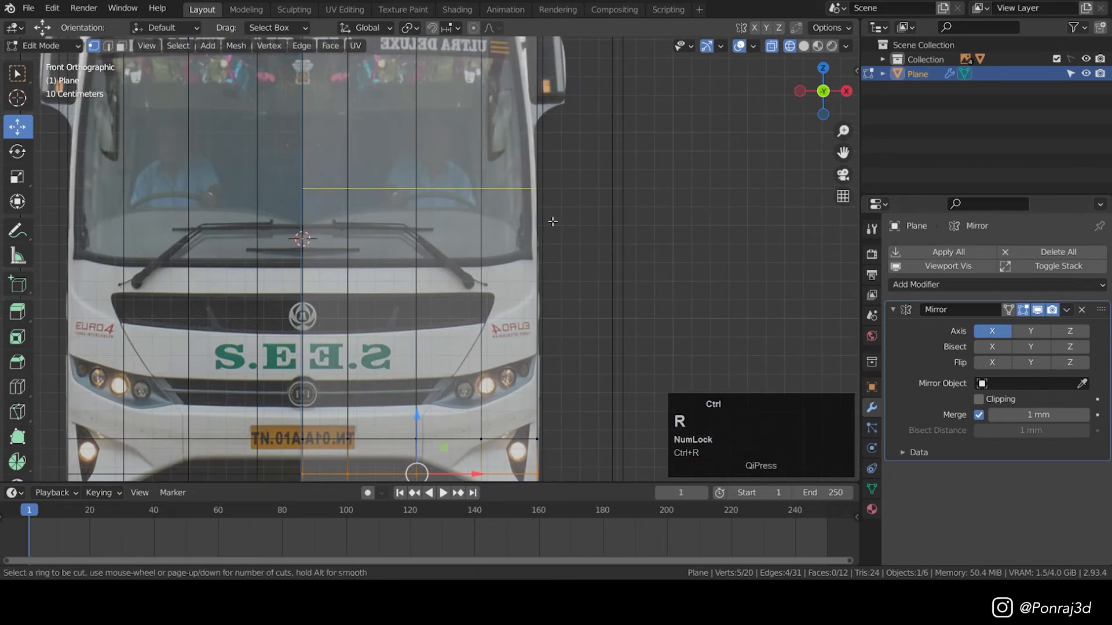
pyautogui.click(535, 231)
pyautogui.click(552, 300)
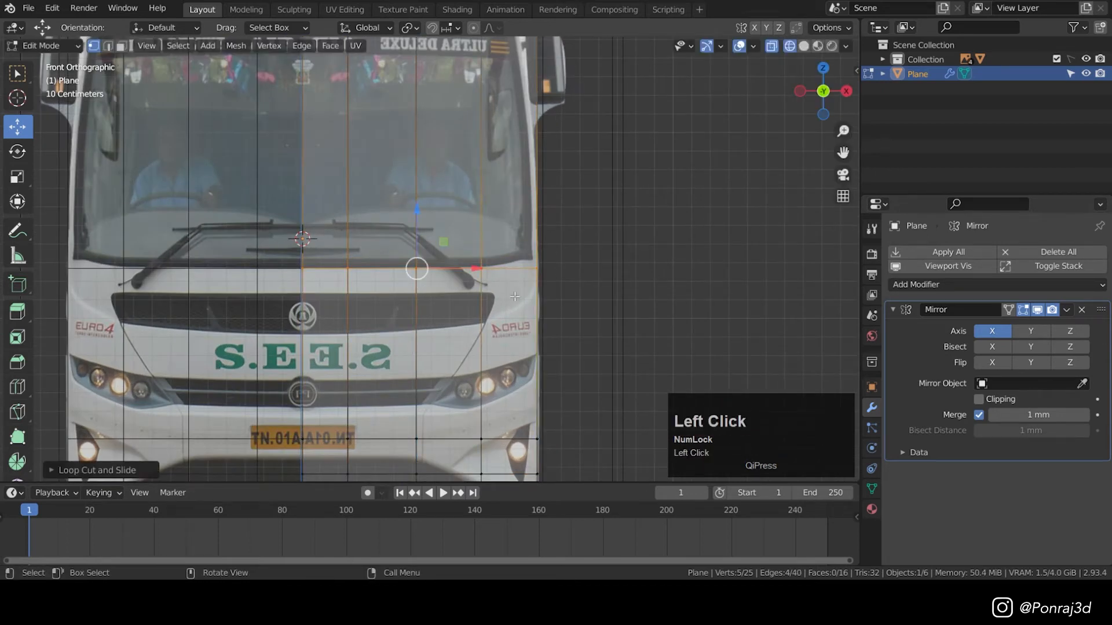
pyautogui.scroll(4, 331, 255)
# - Select the top row of vertices in the right view and move it back along Y to match the windshield's slope
pyautogui.press('KP_3')
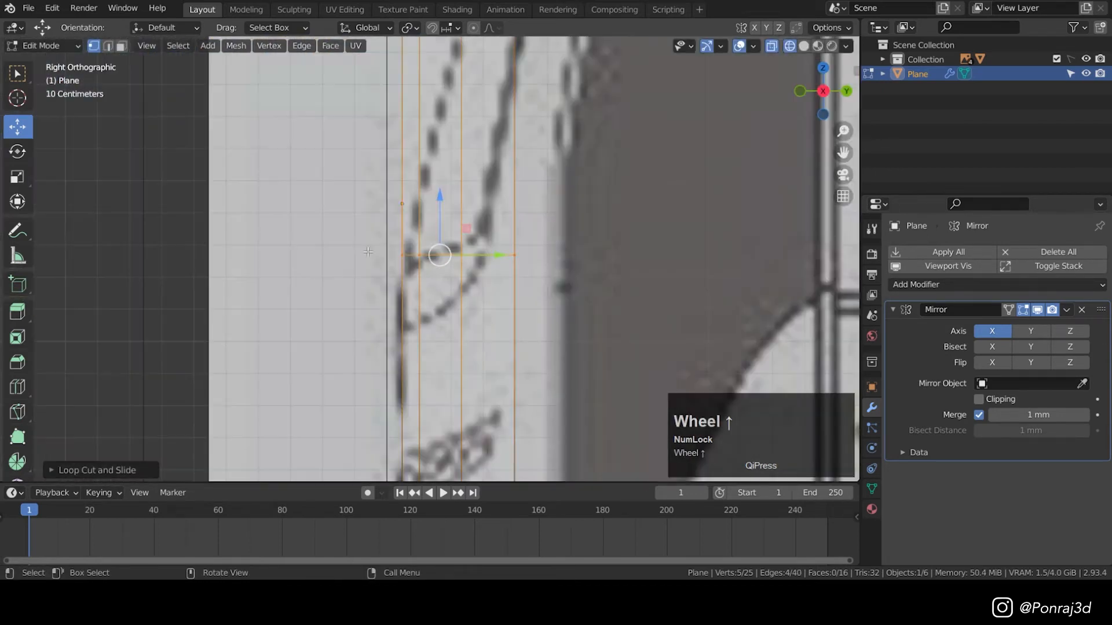
pyautogui.keyDown('shift'); pyautogui.moveTo(451, 237); pyautogui.dragTo(400, 419, button='middle'); pyautogui.keyUp('shift')
pyautogui.scroll(-5, 400, 420)
pyautogui.keyDown('shift'); pyautogui.moveTo(400, 255); pyautogui.dragTo(400, 386, button='middle'); pyautogui.keyUp('shift')
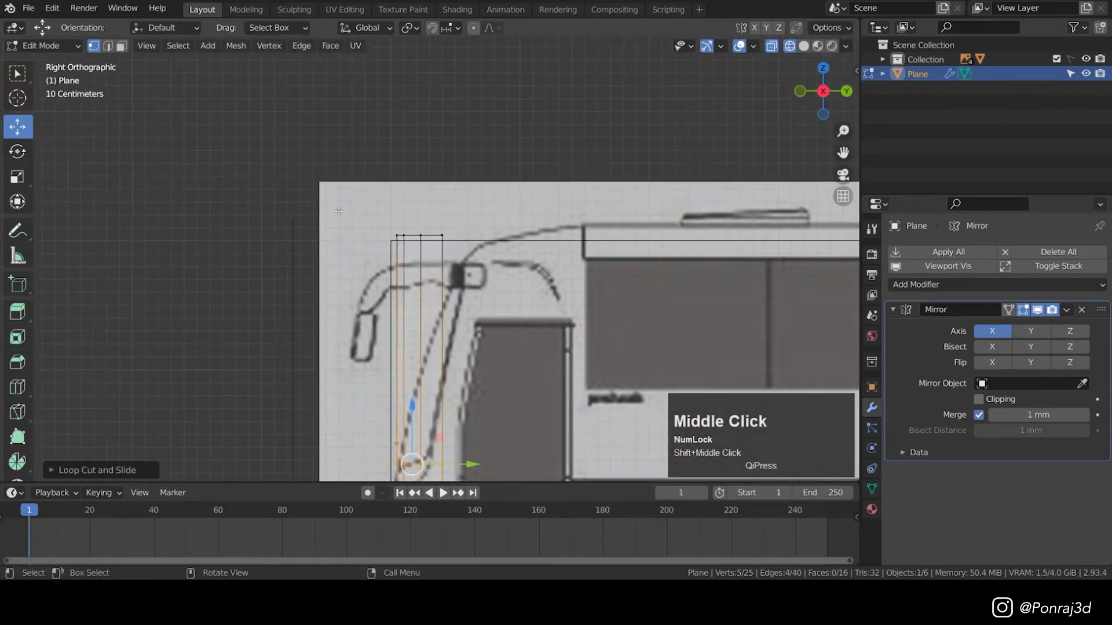
pyautogui.moveTo(353, 203); pyautogui.dragTo(546, 305)
pyautogui.scroll(4, 469, 223)
pyautogui.moveTo(392, 241); pyautogui.dragTo(546, 266)
# - Add a horizontal loop cut halfway up the windshield and move it forward along Y onto the blueprint's curve
pyautogui.scroll(-5, 526, 295)
pyautogui.keyDown('shift'); pyautogui.moveTo(527, 295); pyautogui.dragTo(514, 161, button='middle'); pyautogui.keyUp('shift')
pyautogui.scroll(3, 488, 215)
pyautogui.keyDown('shift'); pyautogui.moveTo(489, 214); pyautogui.dragTo(455, 278, button='middle'); pyautogui.keyUp('shift')
pyautogui.hotkey('ctrl', 'r')
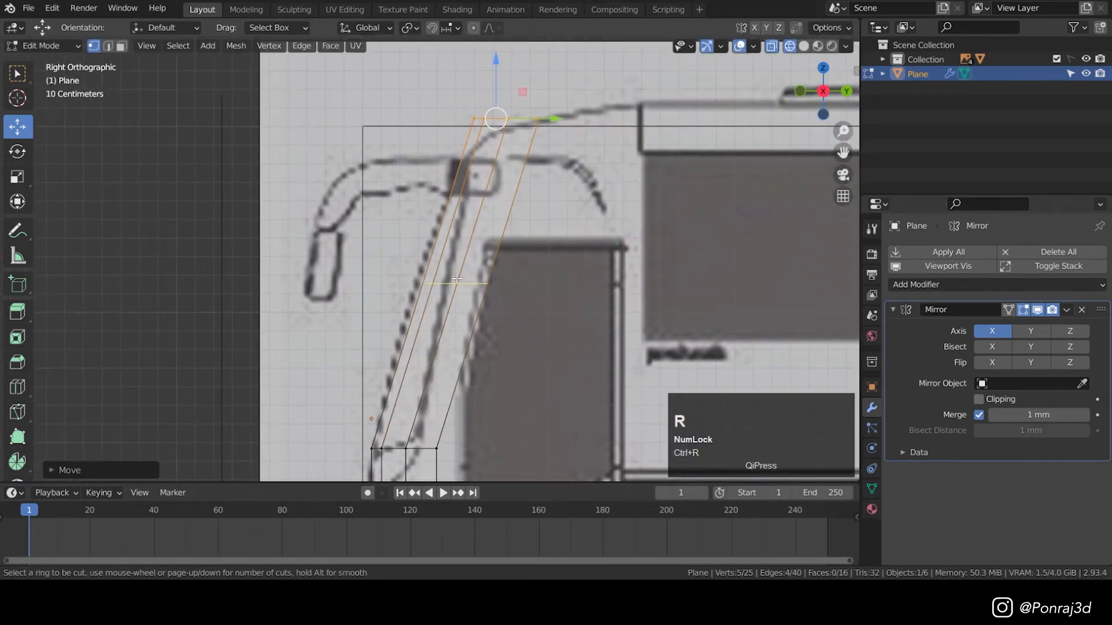
pyautogui.click(456, 280)
pyautogui.moveTo(503, 283); pyautogui.dragTo(486, 283)
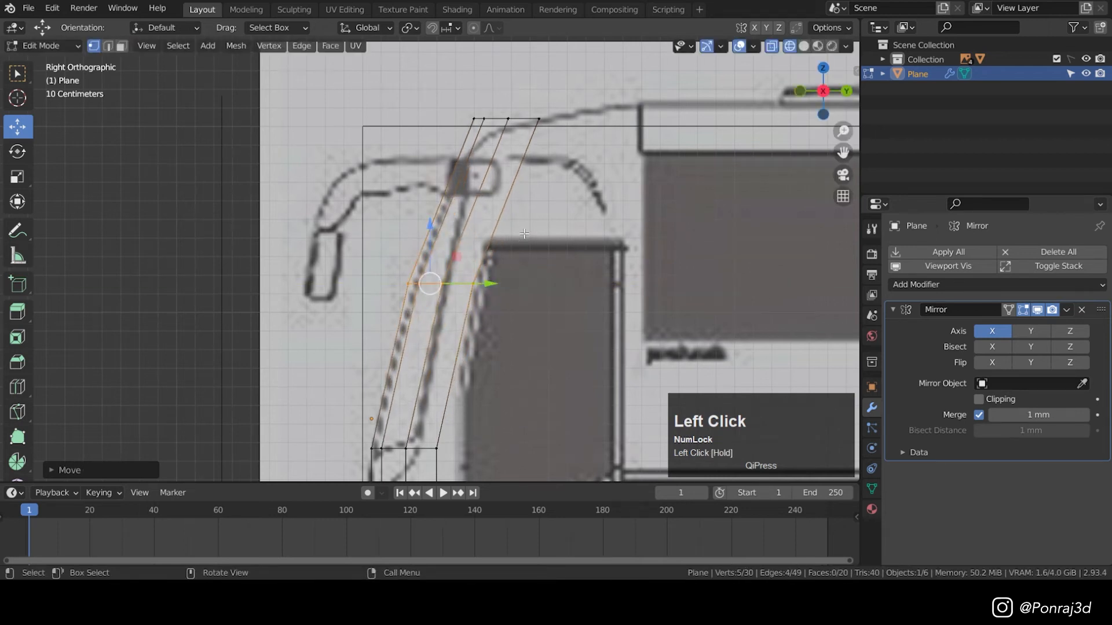
# - Bevel the mid-windshield loop with 2 segments to round the windshield's side profile
pyautogui.press('ctrl')
pyautogui.hotkey('ctrl', 'b')
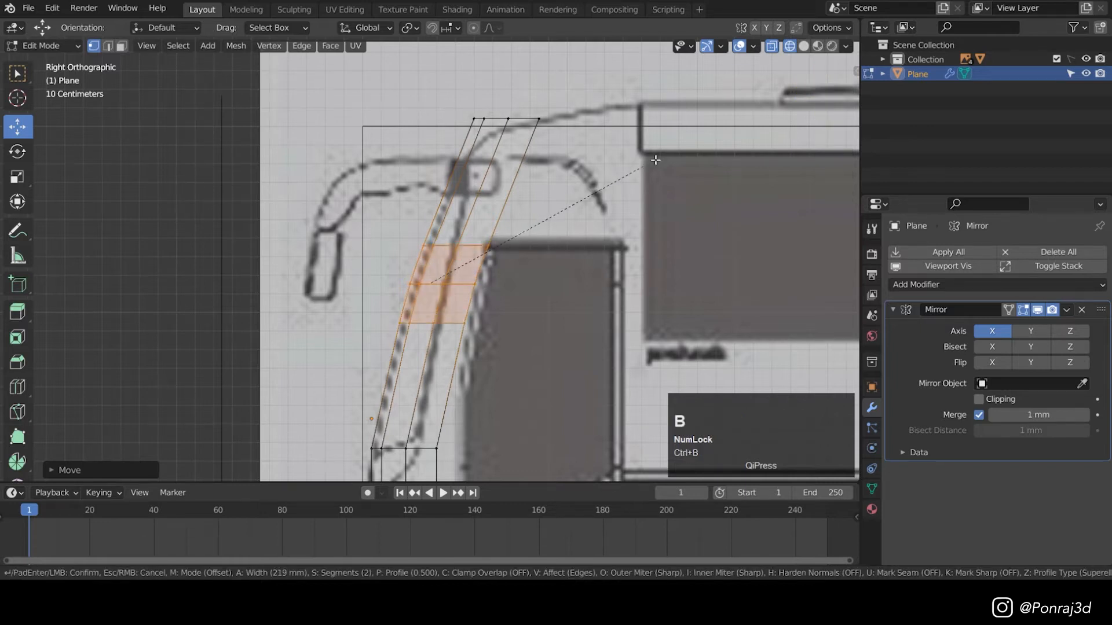
pyautogui.click(690, 133)
pyautogui.moveTo(497, 278)
pyautogui.mouseDown(button='middle')
pyautogui.moveTo(531, 277)
pyautogui.moveTo(288, 415)
pyautogui.moveTo(612, 318)
pyautogui.moveTo(521, 278)
pyautogui.moveTo(322, 417)
pyautogui.moveTo(518, 280)
pyautogui.moveTo(505, 285)
pyautogui.mouseUp(button='middle')
pyautogui.hotkey('alt', 'z')
# - Try to edge-slide the top row of vertices onto the blueprint's roofline in the right view, and undo it
pyautogui.scroll(2, 417, 151)
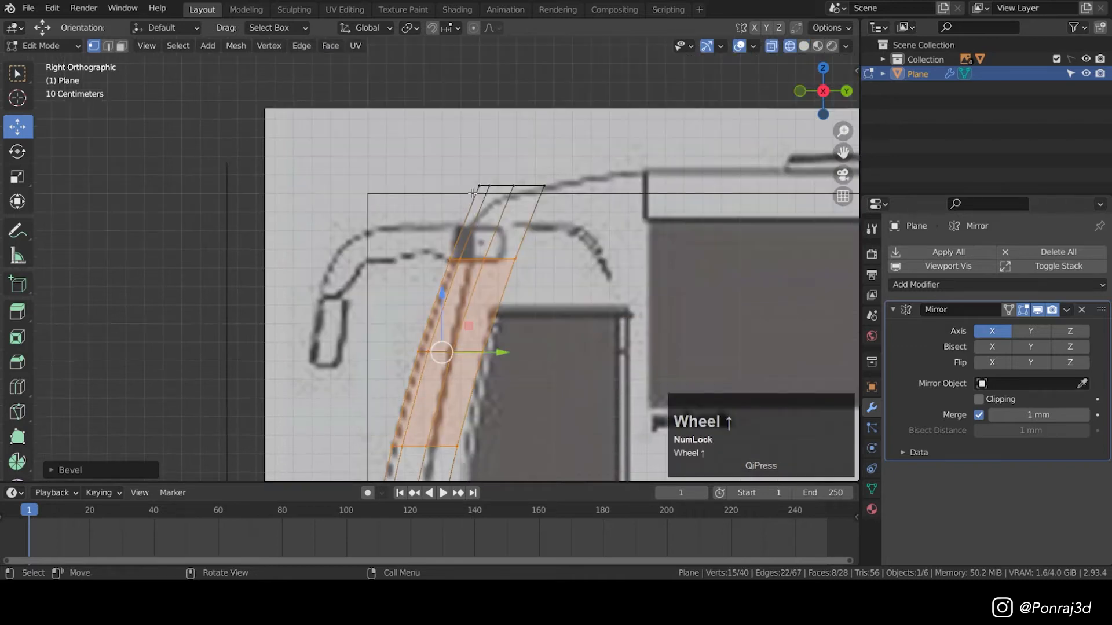
pyautogui.click(417, 150)
pyautogui.moveTo(417, 151); pyautogui.dragTo(628, 229)
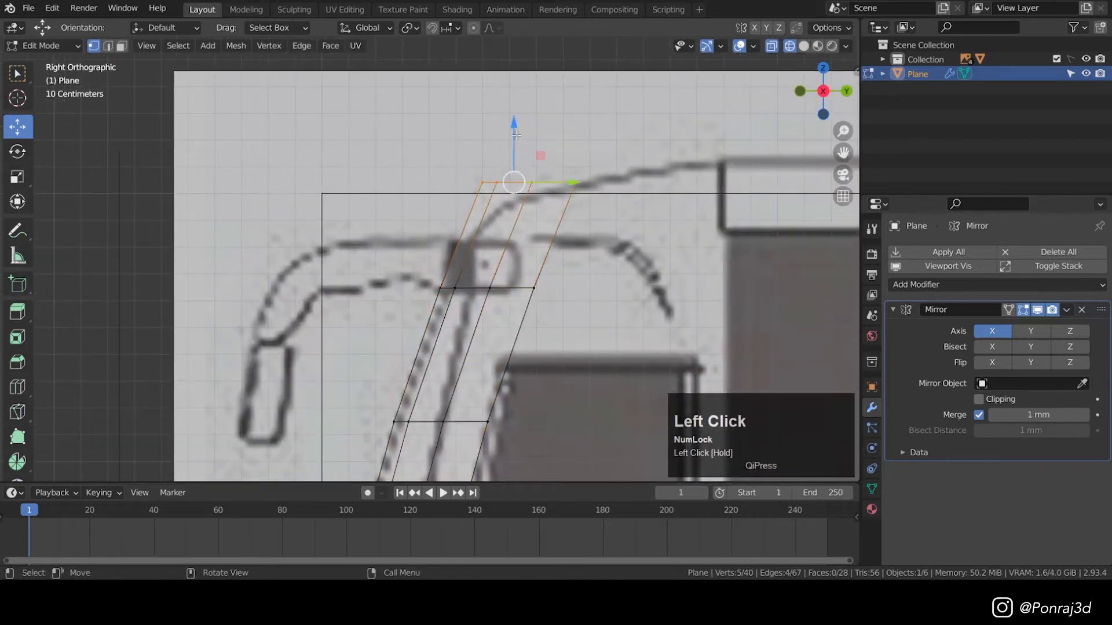
pyautogui.scroll(1, 525, 183)
pyautogui.keyDown('shift'); pyautogui.moveTo(524, 181); pyautogui.dragTo(506, 210, button='middle'); pyautogui.keyUp('shift')
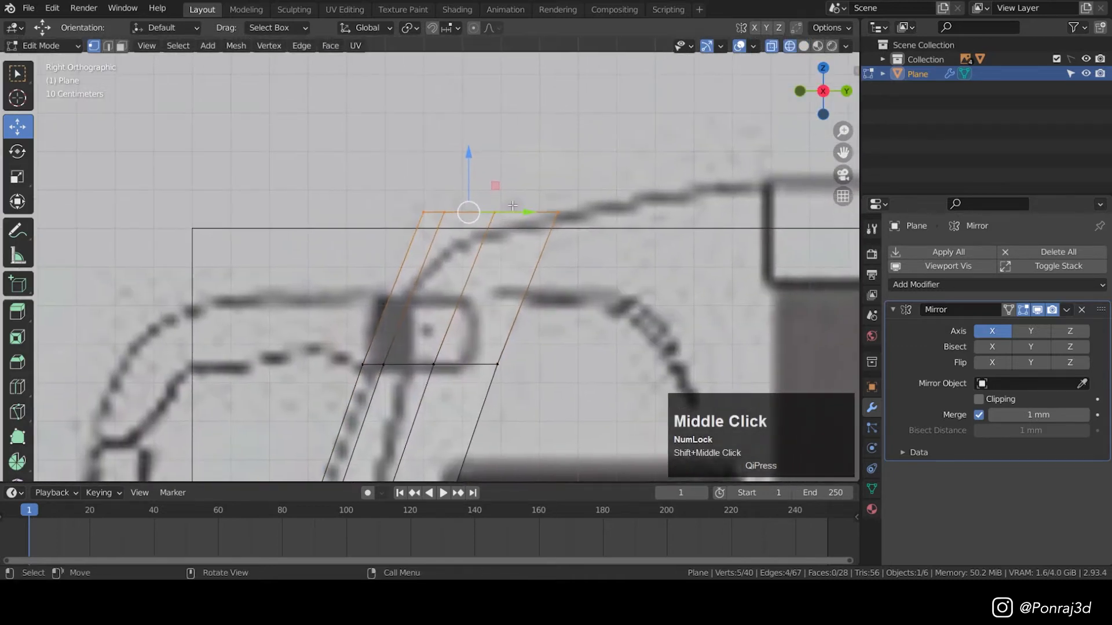
pyautogui.press('g')
pyautogui.press('g')
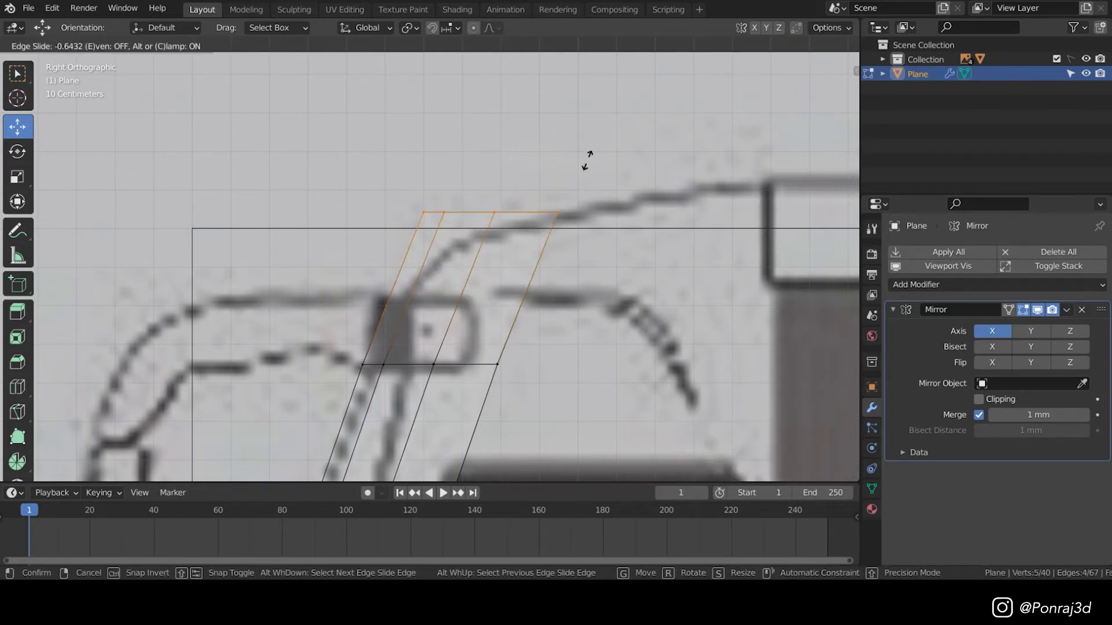
pyautogui.click(546, 246)
pyautogui.scroll(-3, 508, 269)
pyautogui.keyDown('shift'); pyautogui.moveTo(515, 281); pyautogui.dragTo(485, 273, button='middle'); pyautogui.keyUp('shift')
pyautogui.press('KP_1')
pyautogui.scroll(3, 434, 276)
pyautogui.scroll(-3, 436, 260)
pyautogui.scroll(3, 442, 254)
pyautogui.hotkey('ctrl', 'z')
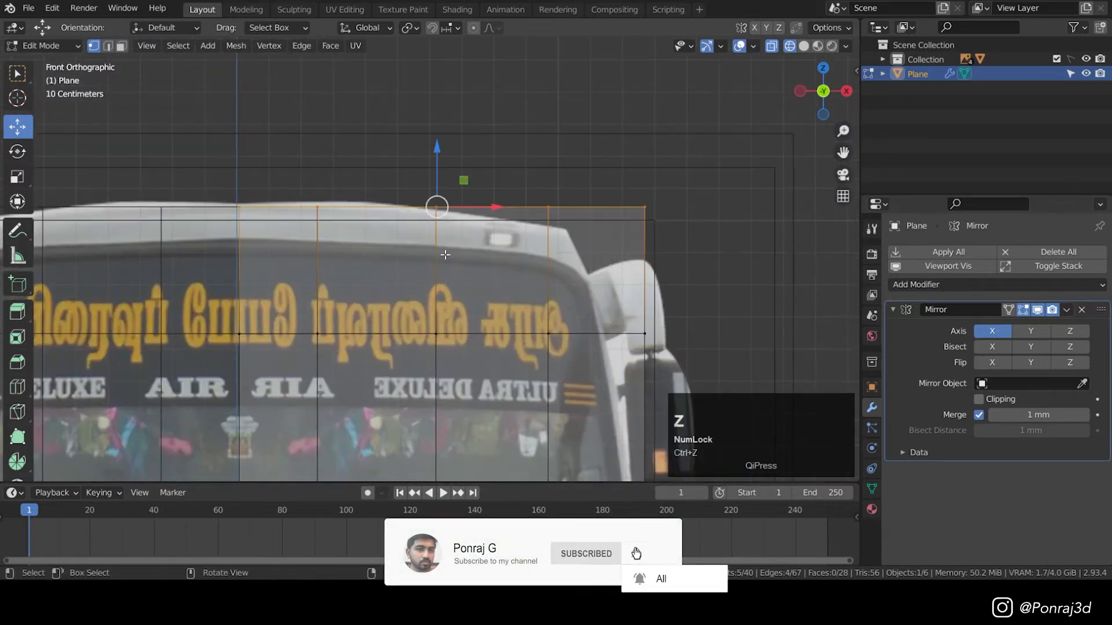
# - Examine how the mesh's rows and outer edge match the bus outline in the front and right views
pyautogui.scroll(-3, 483, 226)
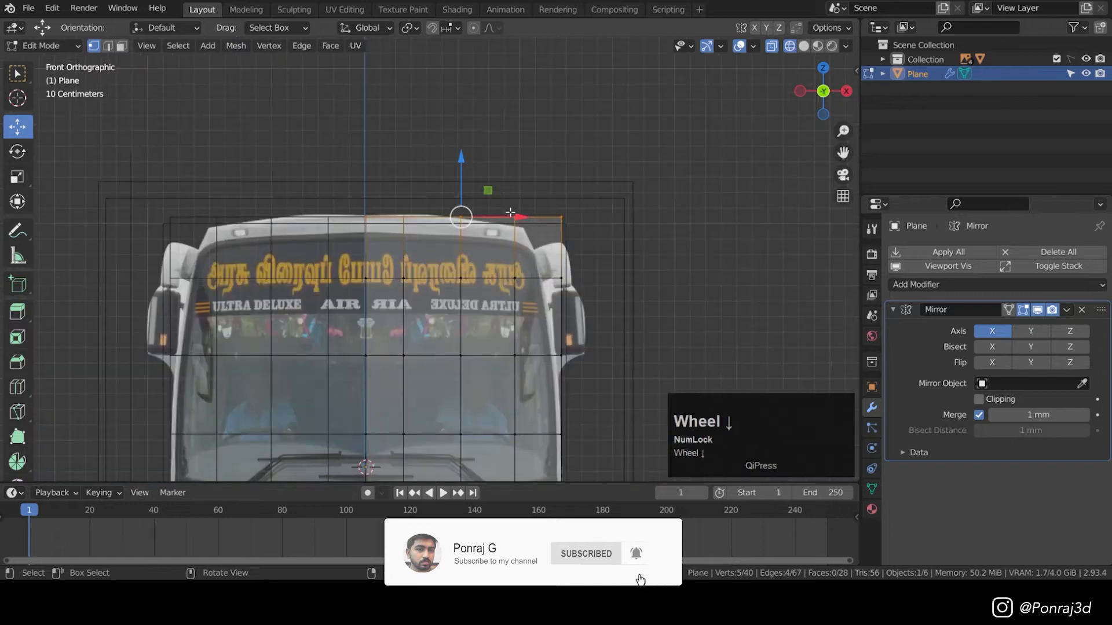
pyautogui.scroll(-2, 510, 212)
pyautogui.scroll(-1, 510, 213)
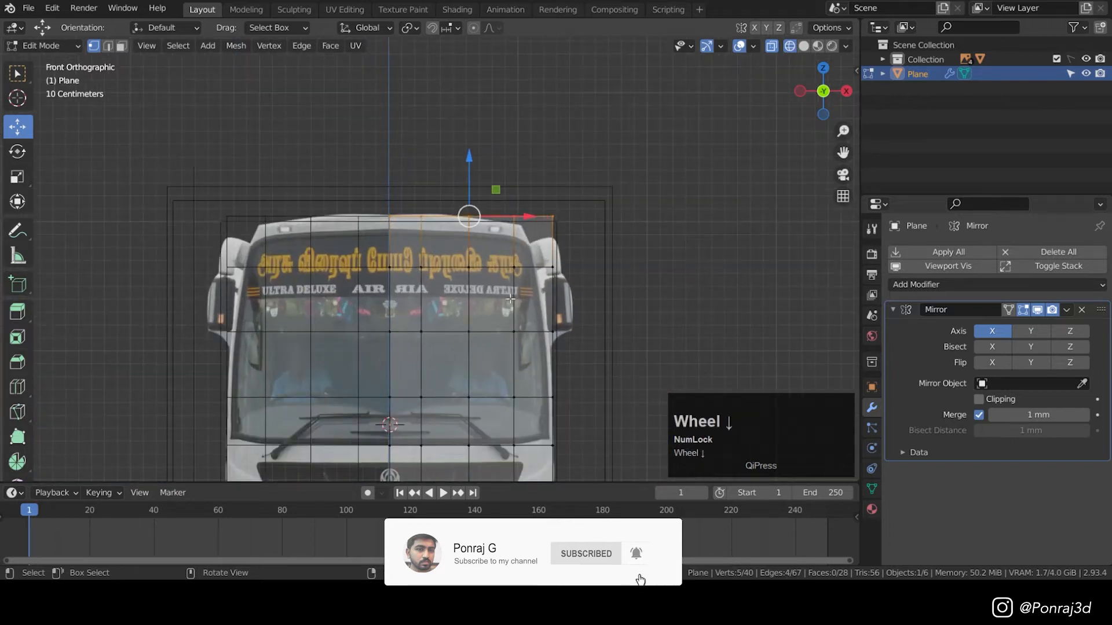
pyautogui.scroll(-2, 485, 259)
pyautogui.scroll(10, 474, 242)
pyautogui.scroll(-8, 454, 270)
pyautogui.keyDown('shift'); pyautogui.moveTo(471, 363); pyautogui.dragTo(454, 245, button='middle'); pyautogui.keyUp('shift')
pyautogui.press('KP_3')
pyautogui.scroll(3, 420, 286)
pyautogui.press('KP_1')
pyautogui.keyDown('shift'); pyautogui.moveTo(498, 106); pyautogui.dragTo(465, 197, button='middle'); pyautogui.keyUp('shift')
pyautogui.scroll(-1, 470, 194)
pyautogui.scroll(1, 475, 188)
pyautogui.scroll(-1, 490, 174)
pyautogui.scroll(1, 485, 174)
pyautogui.scroll(3, 484, 174)
pyautogui.scroll(-1, 483, 179)
pyautogui.scroll(-2, 483, 179)
pyautogui.keyDown('shift'); pyautogui.moveTo(498, 316); pyautogui.dragTo(537, 290, button='middle'); pyautogui.keyUp('shift')
pyautogui.scroll(1, 529, 232)
pyautogui.scroll(6, 538, 291)
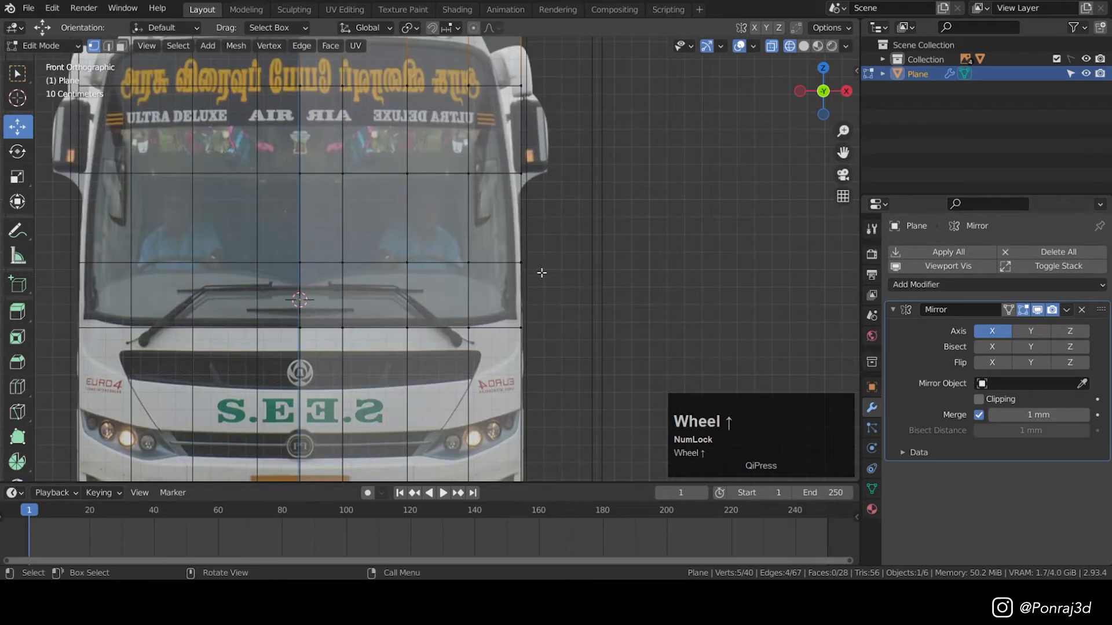
# - In the front view, move the outer vertices of the upper rows inward along X onto the bus's tapered outline
pyautogui.keyDown('shift'); pyautogui.moveTo(534, 169); pyautogui.dragTo(586, 368, button='middle'); pyautogui.keyUp('shift')
pyautogui.click(574, 313)
pyautogui.scroll(1, 641, 316)
pyautogui.moveTo(642, 316); pyautogui.dragTo(629, 315)
pyautogui.keyDown('shift'); pyautogui.moveTo(556, 119); pyautogui.dragTo(623, 333, button='middle'); pyautogui.keyUp('shift')
pyautogui.moveTo(616, 268); pyautogui.dragTo(646, 311)
pyautogui.click(639, 140)
pyautogui.moveTo(699, 139); pyautogui.dragTo(595, 141)
pyautogui.scroll(-1, 575, 162)
pyautogui.scroll(-6, 576, 162)
# - In the right view, move the outer vertex just above the windshield's lower edge forward along Y to curve the side edge
pyautogui.press('KP_3')
pyautogui.scroll(3, 438, 399)
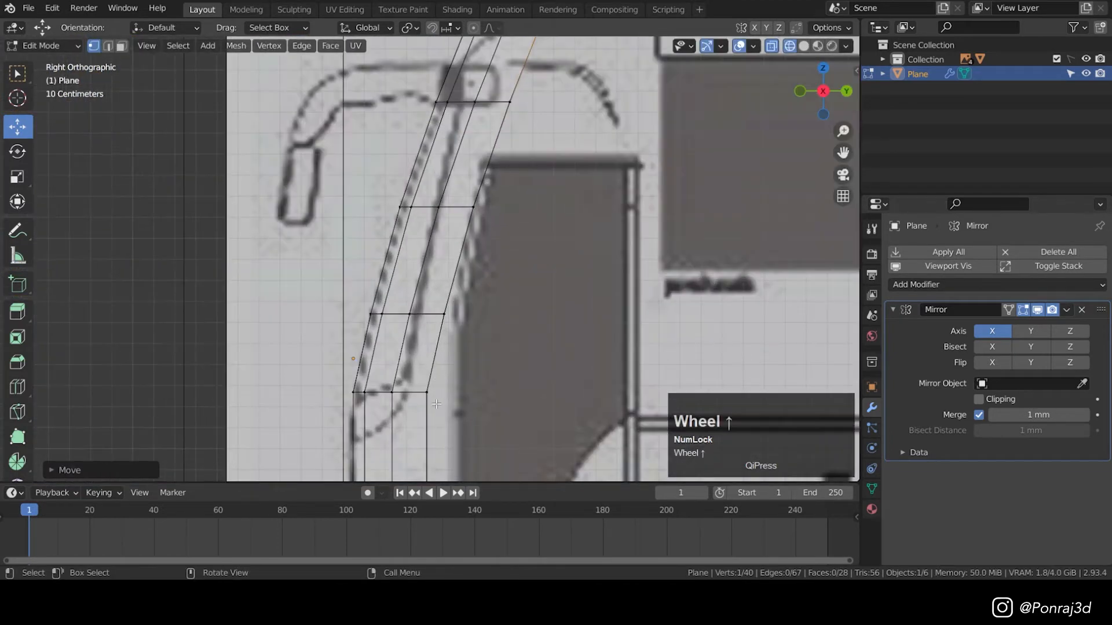
pyautogui.click(439, 393)
pyautogui.click(454, 323)
pyautogui.moveTo(505, 313); pyautogui.dragTo(487, 310)
pyautogui.keyDown('shift'); pyautogui.moveTo(438, 378); pyautogui.dragTo(452, 313, button='middle'); pyautogui.keyUp('shift')
pyautogui.scroll(2, 452, 316)
pyautogui.moveTo(512, 218)
pyautogui.mouseDown()
pyautogui.moveTo(535, 219)
pyautogui.moveTo(507, 219)
pyautogui.mouseUp()
pyautogui.rightClick(505, 219)
pyautogui.keyDown('shift'); pyautogui.moveTo(492, 221); pyautogui.dragTo(488, 460, button='middle'); pyautogui.keyUp('shift')
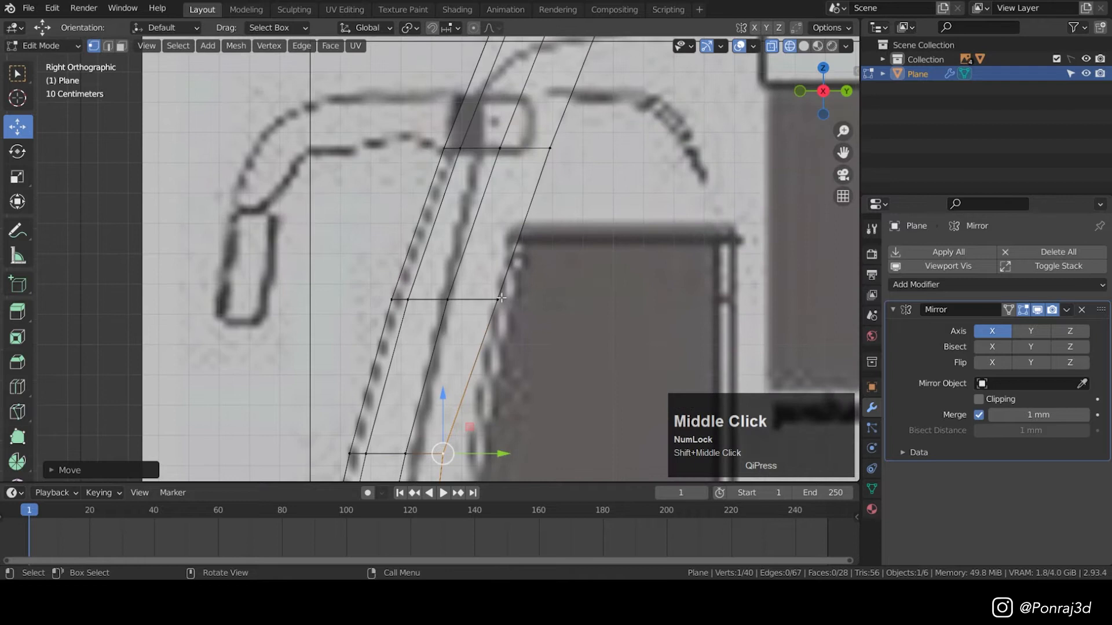
# - Move the outer vertices of the three upper rows forward along Y to follow the blueprint's side profile
pyautogui.click(498, 300)
pyautogui.moveTo(545, 301); pyautogui.dragTo(515, 296)
pyautogui.keyDown('shift'); pyautogui.moveTo(517, 297); pyautogui.dragTo(494, 448, button='middle'); pyautogui.keyUp('shift')
pyautogui.click(527, 300)
pyautogui.moveTo(571, 300); pyautogui.dragTo(546, 300)
pyautogui.click(570, 181)
pyautogui.moveTo(615, 181); pyautogui.dragTo(590, 181)
# - Adjust the lower windshield's outer vertices slightly forward along Y to smooth the side edge
pyautogui.keyDown('shift'); pyautogui.moveTo(426, 457); pyautogui.dragTo(448, 278, button='middle'); pyautogui.keyUp('shift')
pyautogui.moveTo(442, 283); pyautogui.dragTo(526, 373)
pyautogui.moveTo(525, 317); pyautogui.dragTo(513, 318)
pyautogui.click(473, 341)
pyautogui.moveTo(523, 341); pyautogui.dragTo(501, 341)
# - Leave mesh editing, show the bus front in solid shading and save the file
pyautogui.press('Tab')
pyautogui.scroll(-5, 500, 324)
pyautogui.moveTo(509, 232)
pyautogui.keyDown('shift'); pyautogui.mouseDown(button='middle')
pyautogui.moveTo(507, 301)
pyautogui.moveTo(525, 340)
pyautogui.mouseUp(button='middle'); pyautogui.keyUp('shift')
pyautogui.press('z')
pyautogui.hotkey('ctrl', 's')
pyautogui.scroll(-2, 526, 339)
pyautogui.press('KP_1')
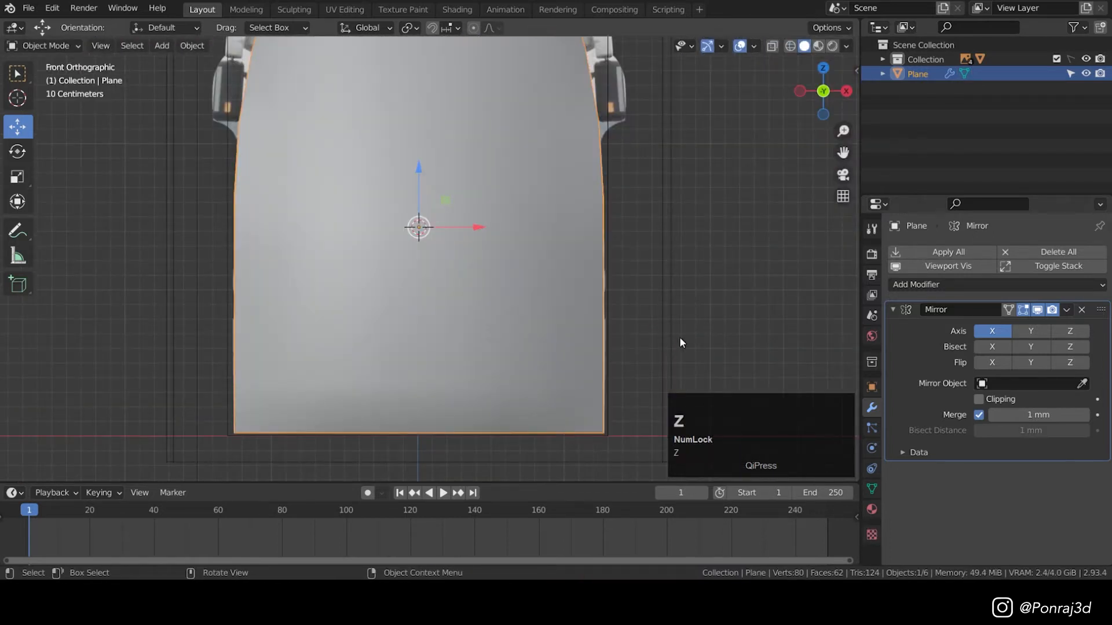
# - Return to see-through wireframe shading and examine the grille, headlight and bumper area in the front view
pyautogui.press('z')
pyautogui.scroll(3, 571, 283)
pyautogui.scroll(1, 443, 288)
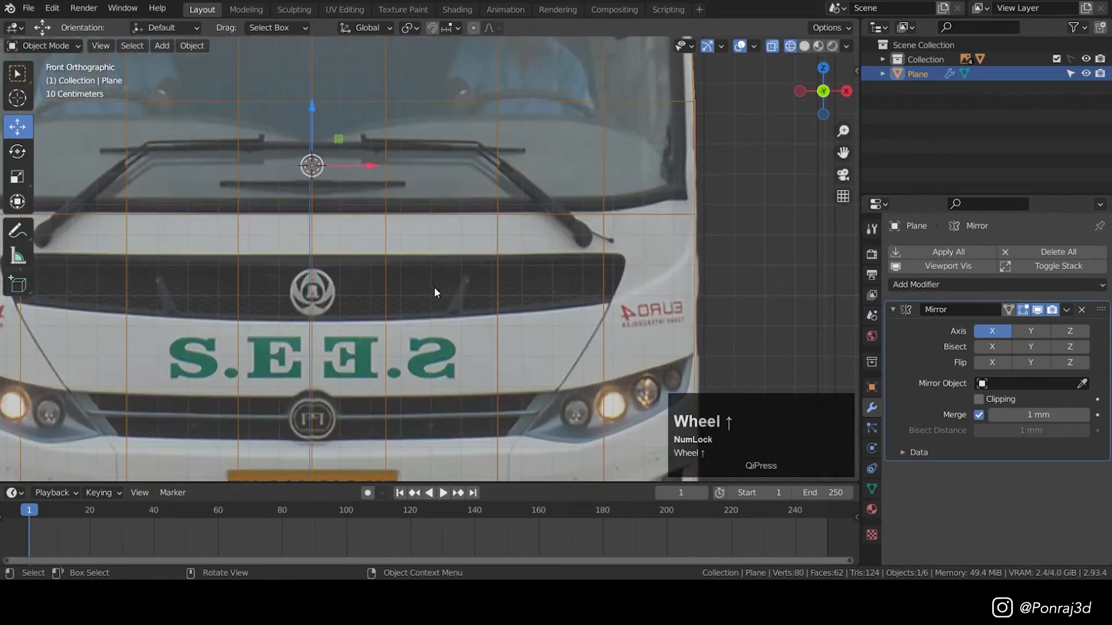
pyautogui.scroll(-3, 409, 280)
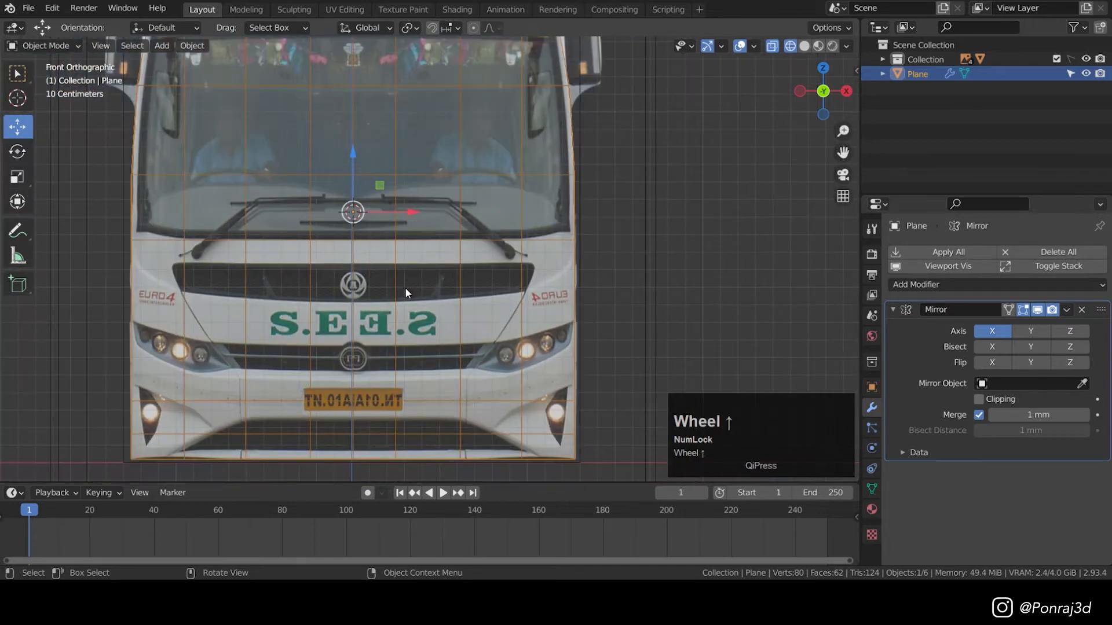
pyautogui.scroll(1, 404, 287)
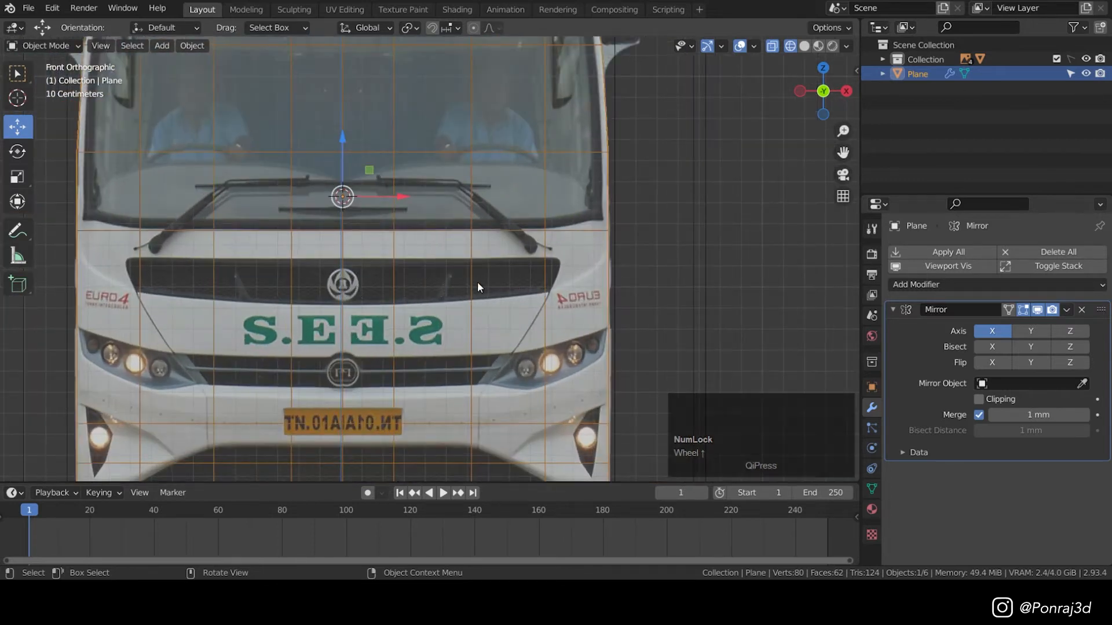
pyautogui.keyDown('shift'); pyautogui.scroll(2, 536, 376); pyautogui.keyUp('shift')
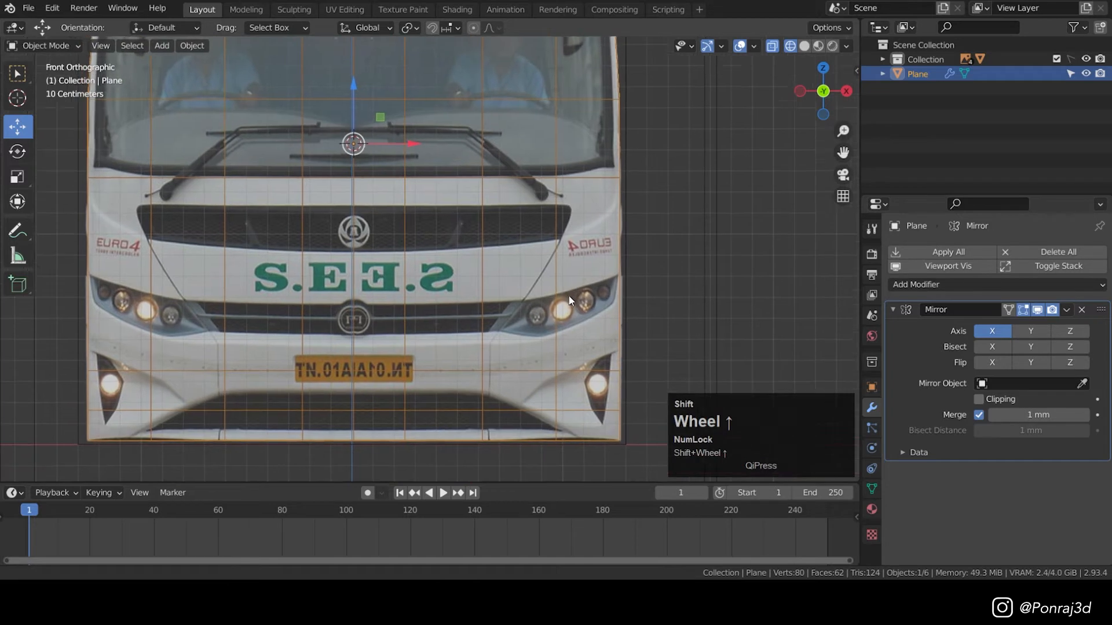
pyautogui.keyDown('shift'); pyautogui.moveTo(480, 265); pyautogui.dragTo(453, 304, button='middle'); pyautogui.keyUp('shift')
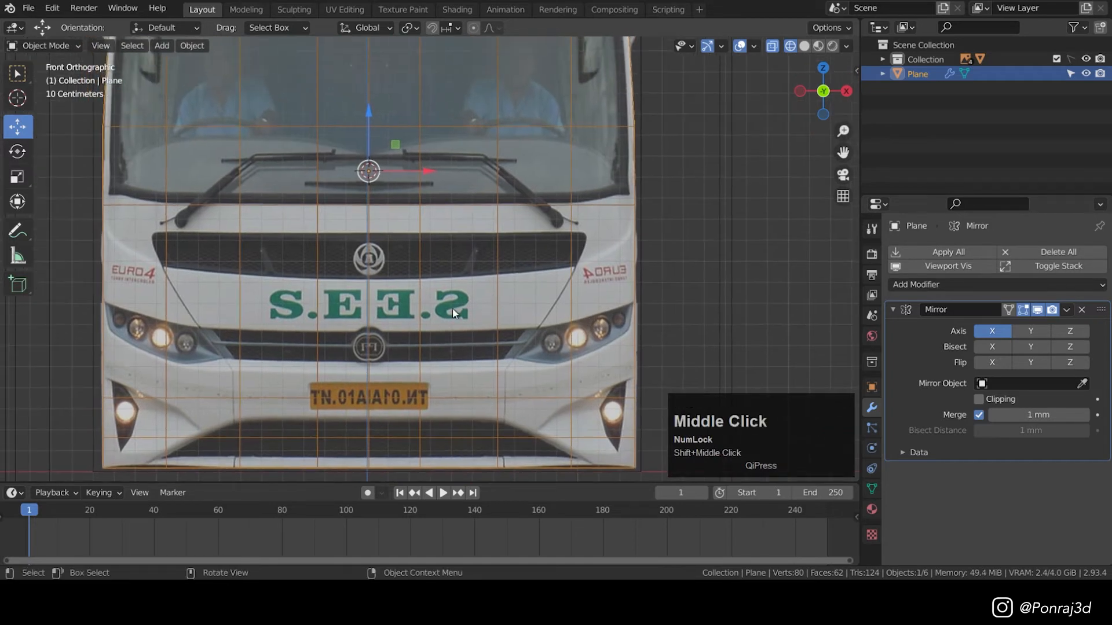
pyautogui.scroll(2, 461, 246)
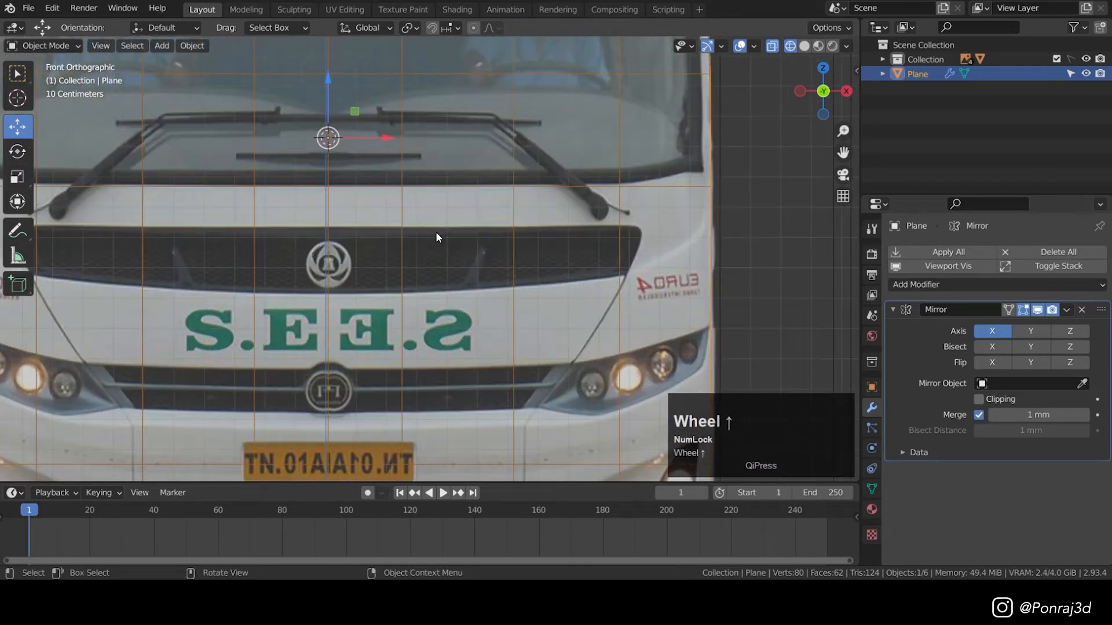
# - Annotate curved guide strokes along the grille's upper edge and from its lower edge toward the bus side
pyautogui.moveTo(354, 224); pyautogui.dragTo(648, 224)
pyautogui.moveTo(385, 297); pyautogui.dragTo(771, 272)
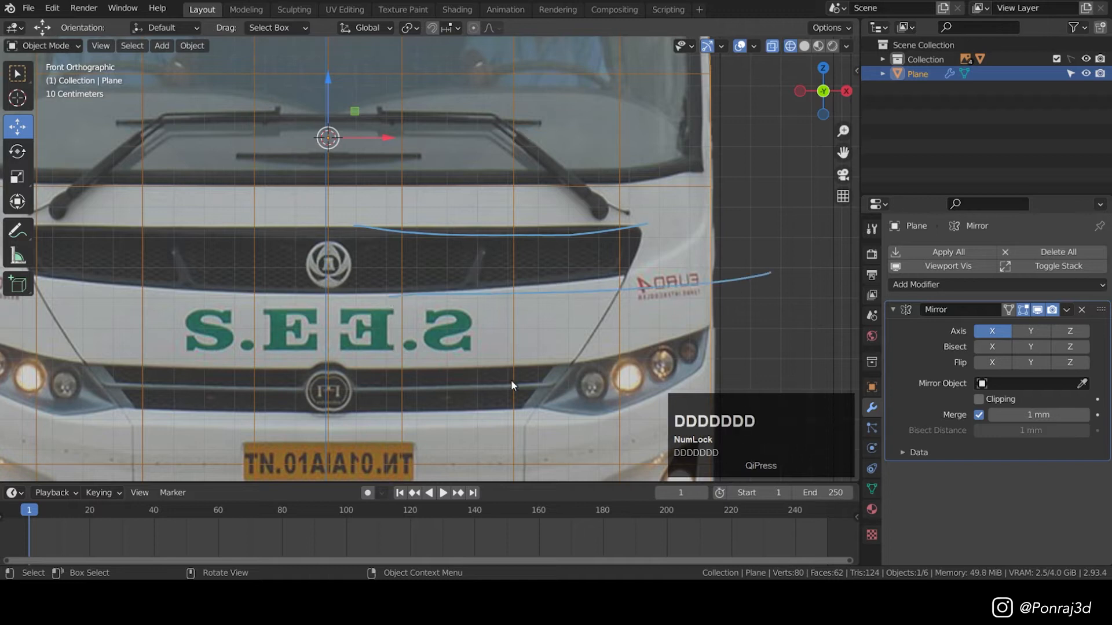
# - Save the file and add a horizontal loop cut slid up to the upper grille's top edge
pyautogui.hotkey('ctrl', 's')
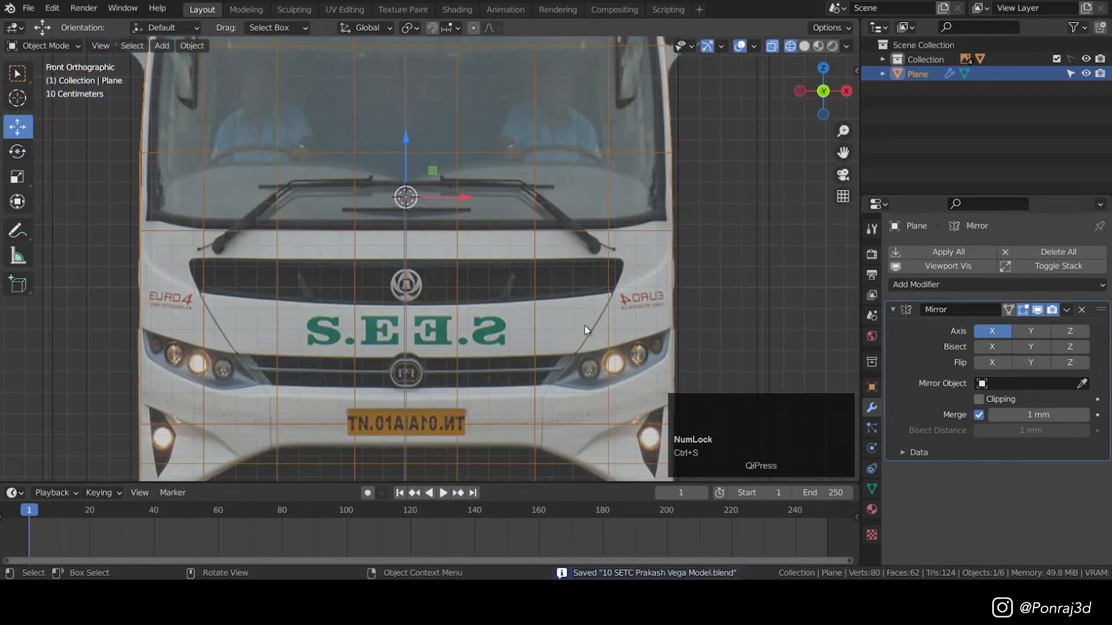
pyautogui.press('Tab')
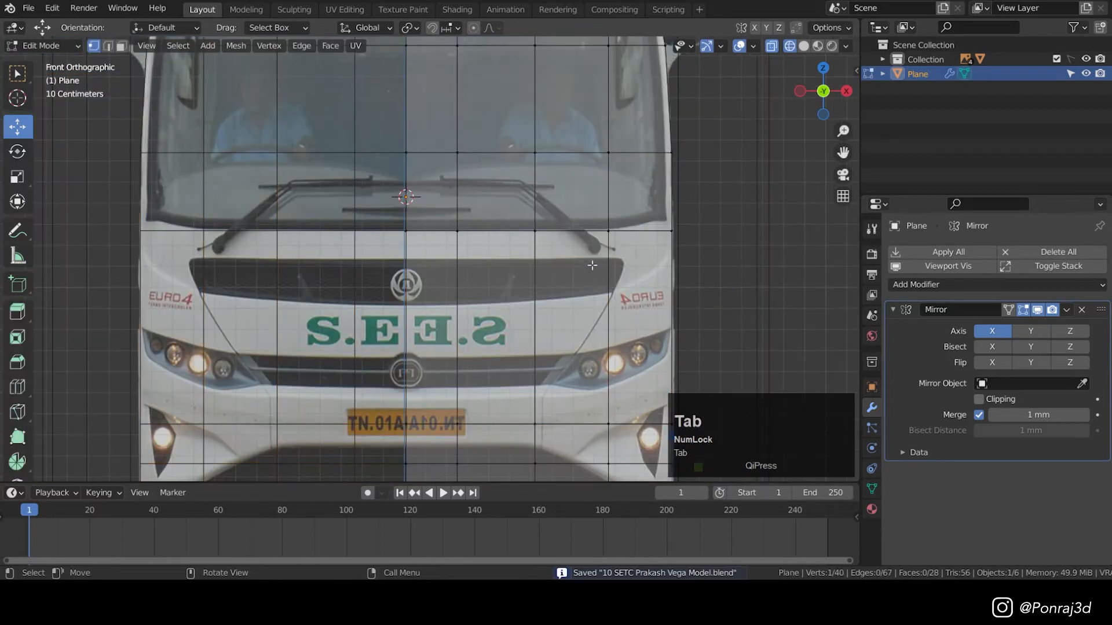
pyautogui.scroll(2, 591, 264)
pyautogui.scroll(2, 635, 268)
pyautogui.hotkey('ctrl', 'r')
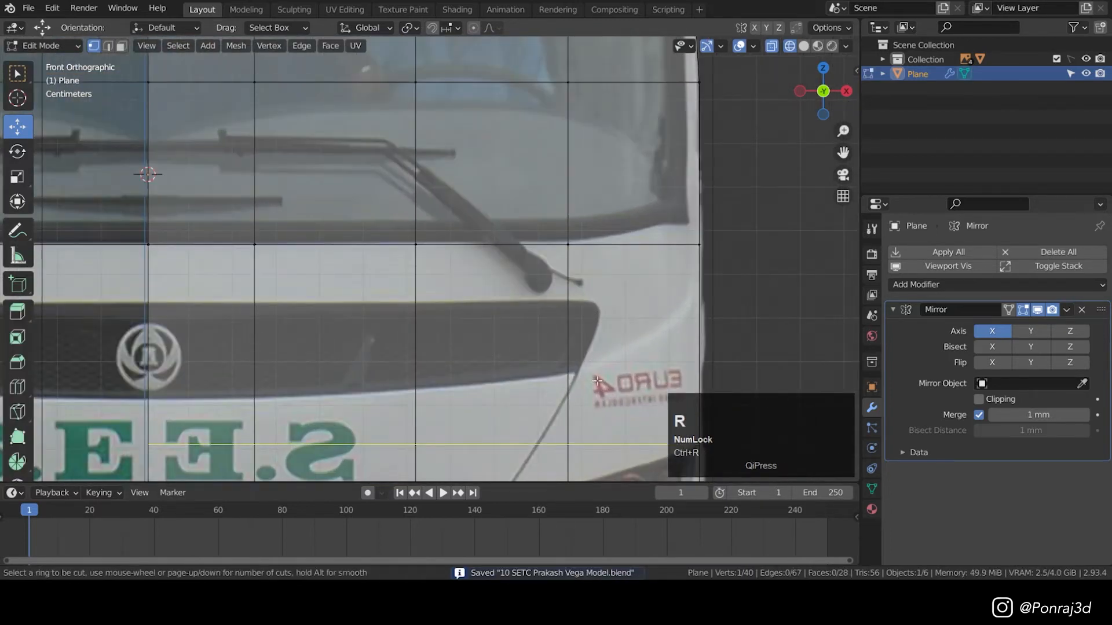
pyautogui.click(598, 383)
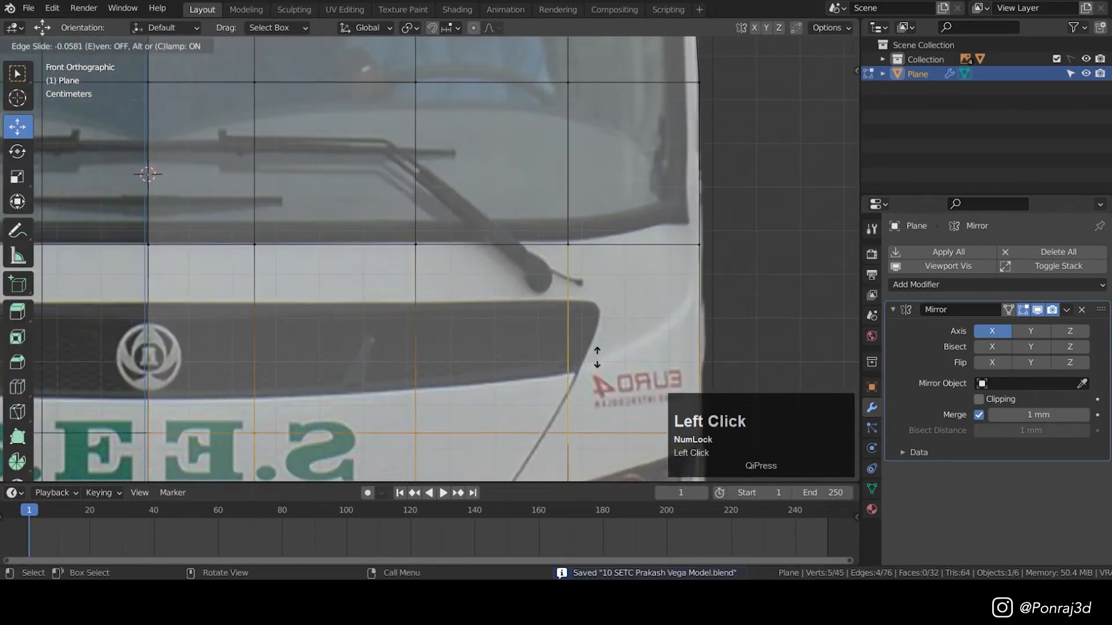
pyautogui.click(608, 240)
# - Add a second horizontal loop cut and slide it to the upper grille's bottom edge at the bus centre
pyautogui.hotkey('ctrl', 'r')
pyautogui.click(601, 313)
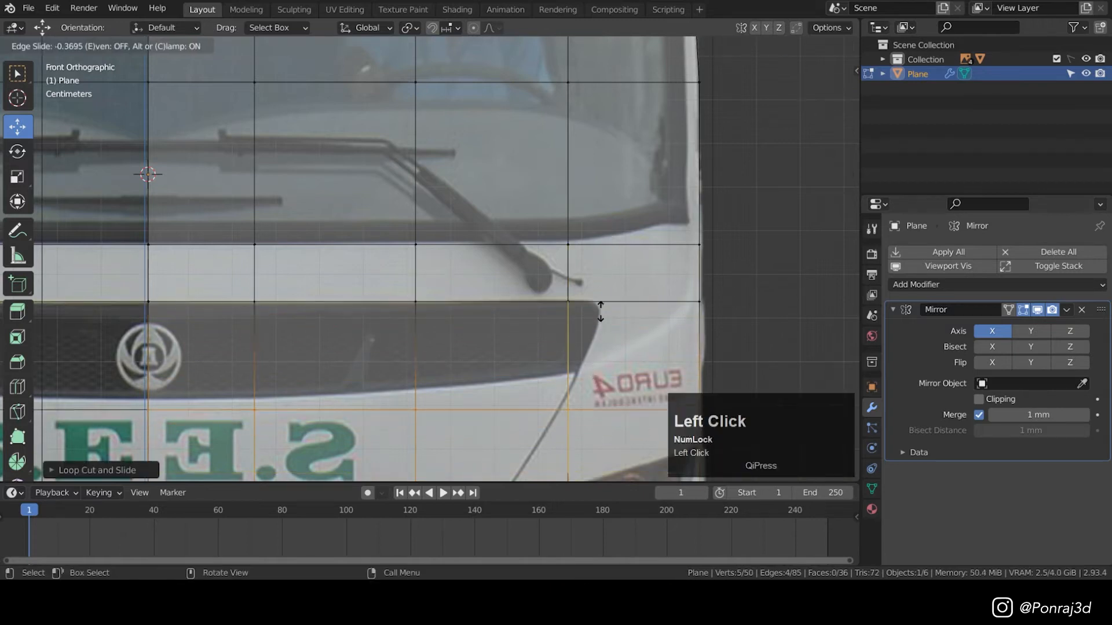
pyautogui.click(603, 305)
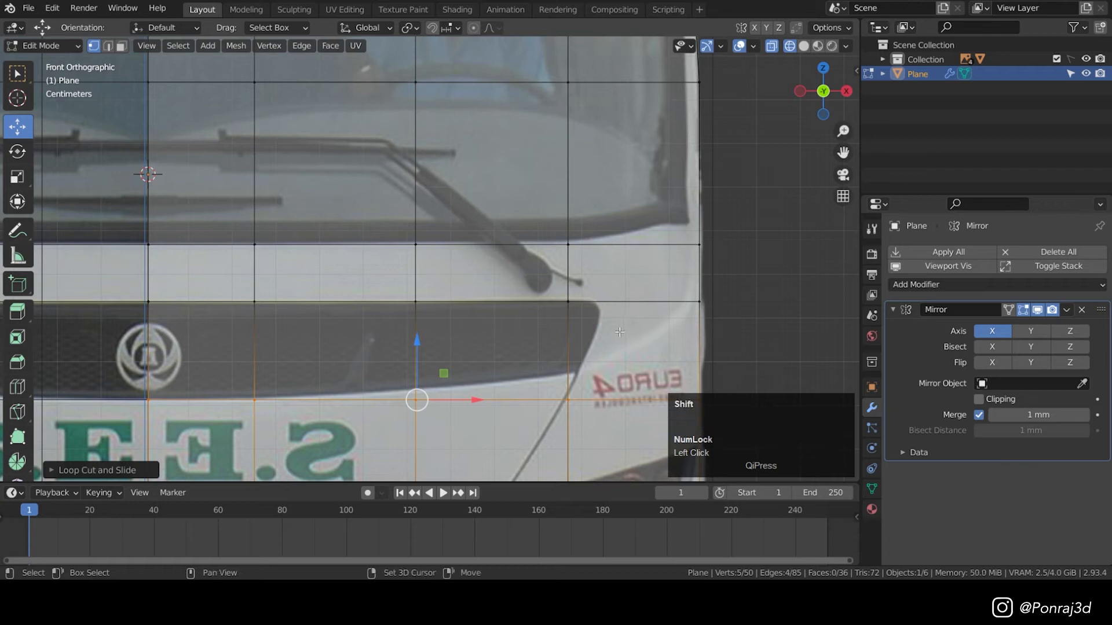
# - Annotate a guide stroke for the body crease rising from the grille's lower edge to the bus side, and undo it
pyautogui.keyDown('shift'); pyautogui.moveTo(622, 333); pyautogui.dragTo(540, 288, button='middle'); pyautogui.keyUp('shift')
pyautogui.scroll(1, 232, 353)
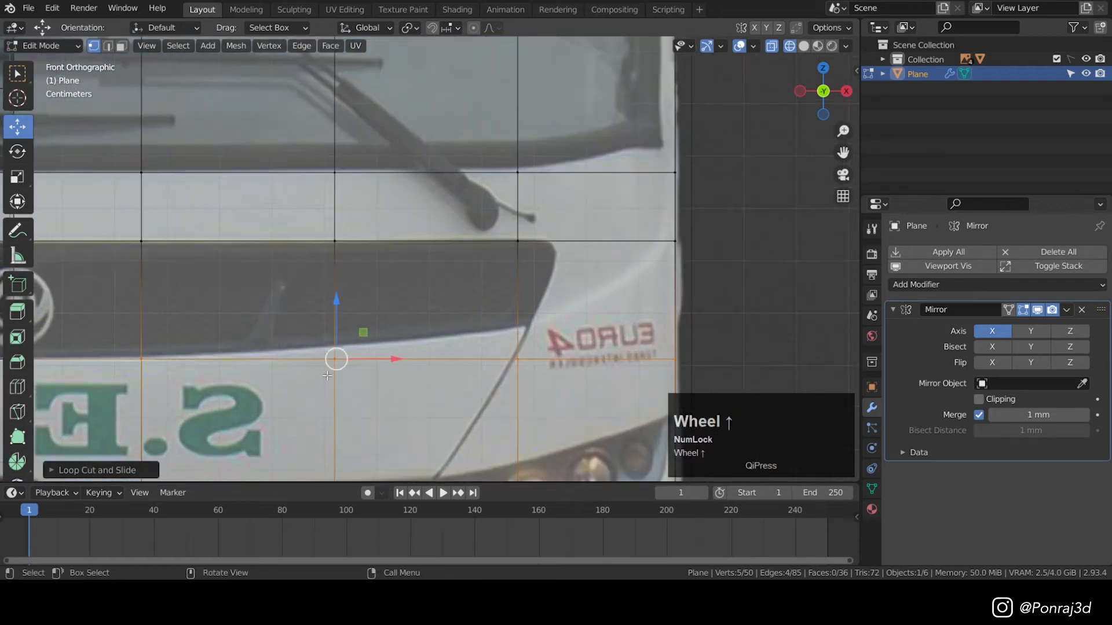
pyautogui.press('d')
pyautogui.moveTo(439, 348)
pyautogui.mouseDown()
pyautogui.moveTo(499, 341)
pyautogui.moveTo(651, 263)
pyautogui.mouseUp()
pyautogui.hotkey('ctrl', 'z')
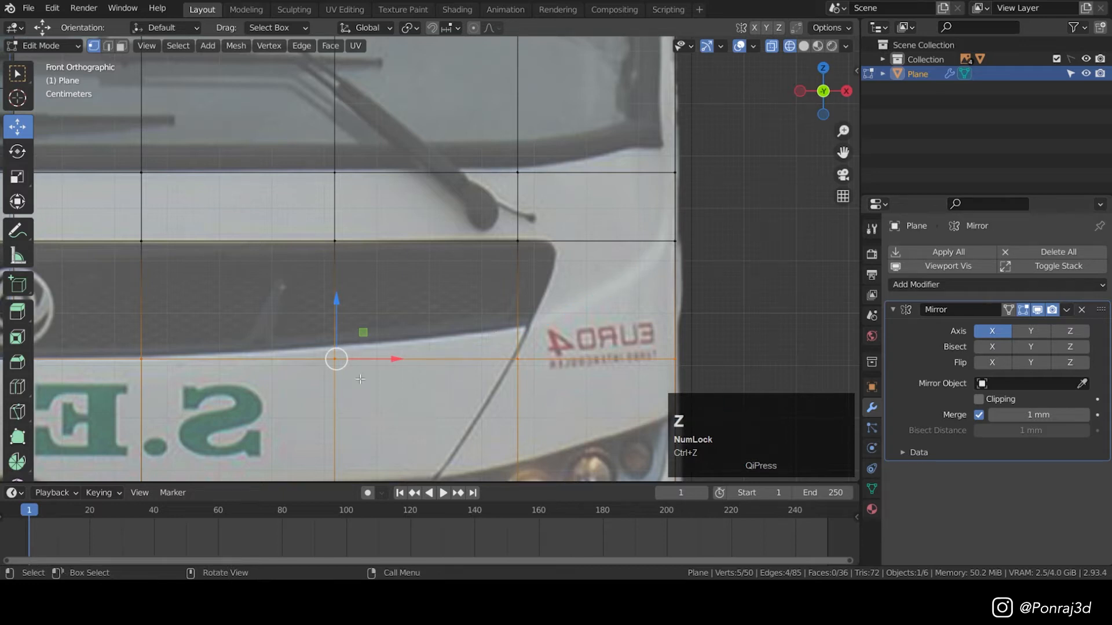
# - Raise the outer vertices of the lower grille loop along Z to follow the grille's curve and the crease above EURO4
pyautogui.scroll(2, 365, 371)
pyautogui.scroll(-2, 489, 379)
pyautogui.click(408, 326)
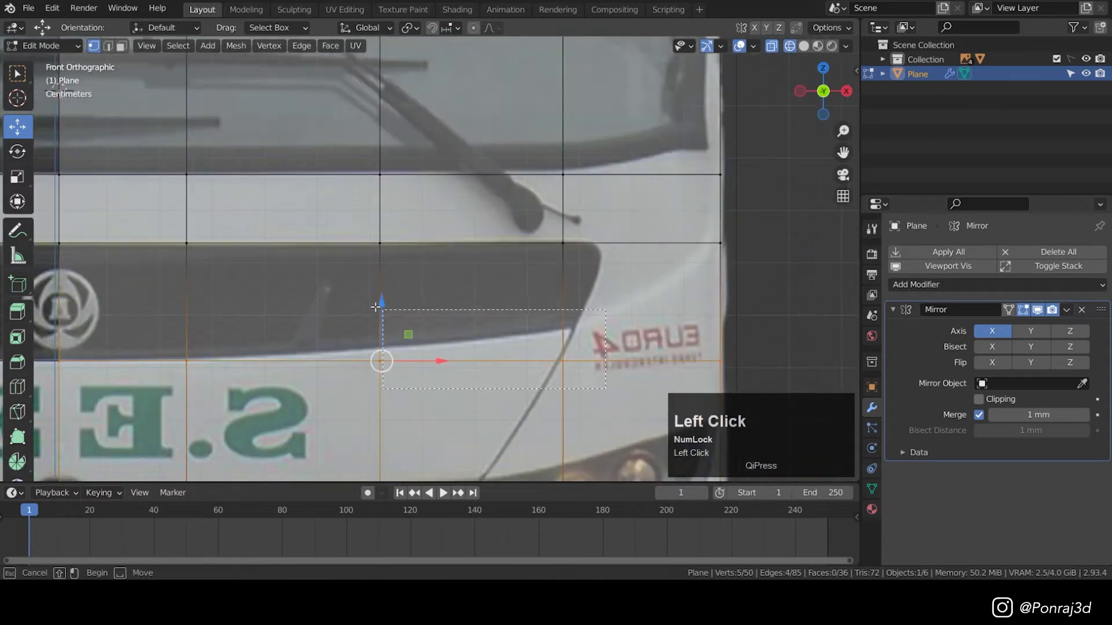
pyautogui.scroll(1, 482, 320)
pyautogui.moveTo(482, 320); pyautogui.dragTo(482, 312)
pyautogui.keyDown('shift'); pyautogui.moveTo(695, 341); pyautogui.dragTo(446, 342, button='middle'); pyautogui.keyUp('shift')
pyautogui.moveTo(570, 397); pyautogui.dragTo(325, 336)
pyautogui.moveTo(438, 317); pyautogui.dragTo(439, 293)
pyautogui.moveTo(579, 392); pyautogui.dragTo(513, 325)
pyautogui.moveTo(534, 301); pyautogui.dragTo(538, 200)
# - Mark the windshield's lower outer corner with an annotation stroke, and undo the stroke
pyautogui.scroll(-5, 493, 255)
pyautogui.keyDown('shift'); pyautogui.moveTo(492, 230); pyautogui.dragTo(472, 325, button='middle'); pyautogui.keyUp('shift')
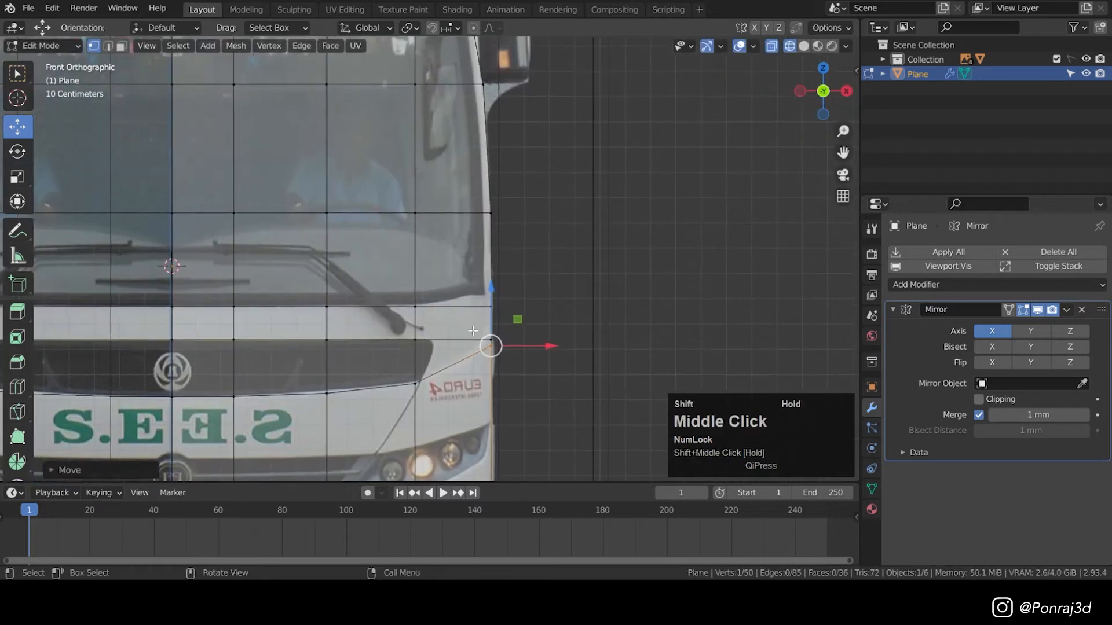
pyautogui.scroll(2, 472, 326)
pyautogui.scroll(-1, 498, 267)
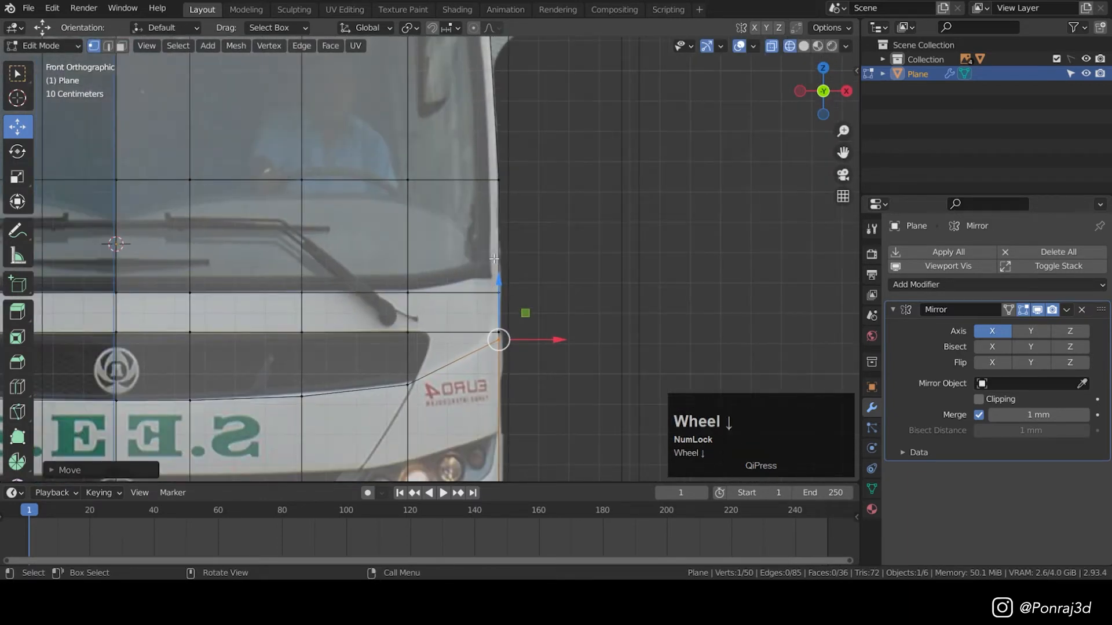
pyautogui.click(491, 232)
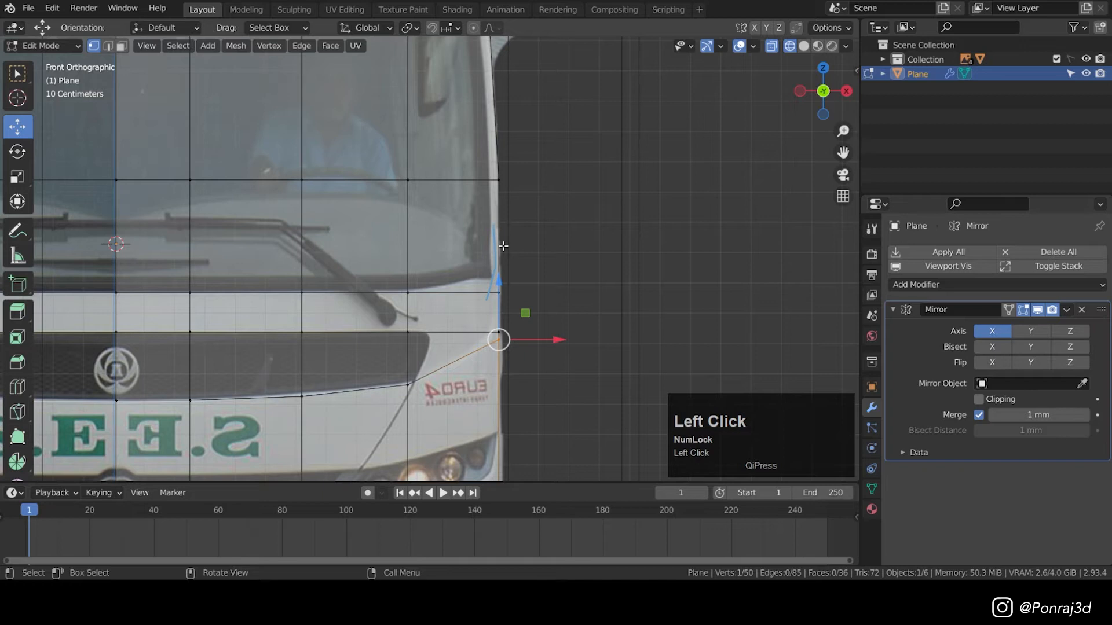
pyautogui.hotkey('ctrl', 'z')
# - Add a vertical loop cut in the outermost column and slide it close to the bus's side edge
pyautogui.hotkey('ctrl', 'r')
pyautogui.click(475, 290)
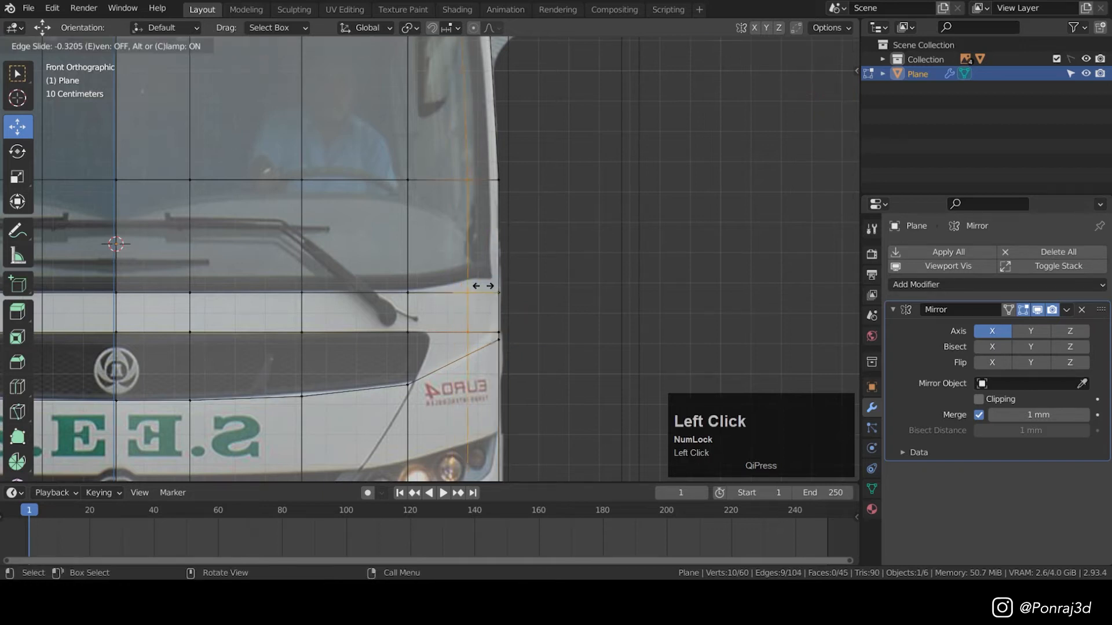
pyautogui.click(496, 287)
# - Extrude the bus front's outer side edge loop backward along Y towards the door edge in the side reference
pyautogui.press('z')
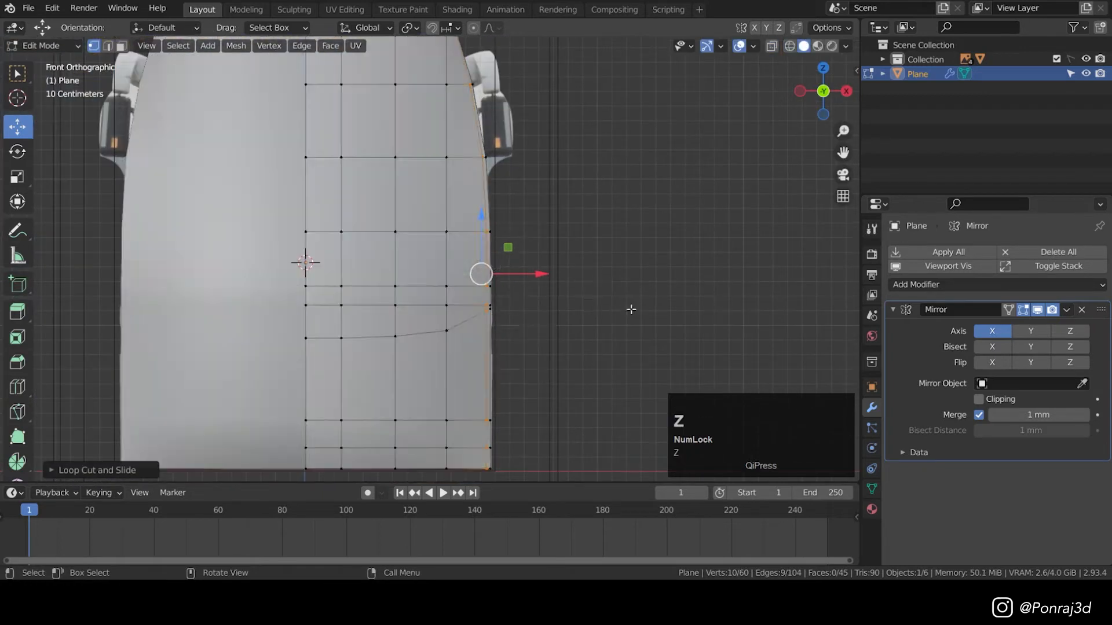
pyautogui.moveTo(627, 311); pyautogui.dragTo(777, 171, button='middle')
pyautogui.scroll(2, 497, 263)
pyautogui.keyDown('alt'); pyautogui.click(495, 268); pyautogui.keyUp('alt')
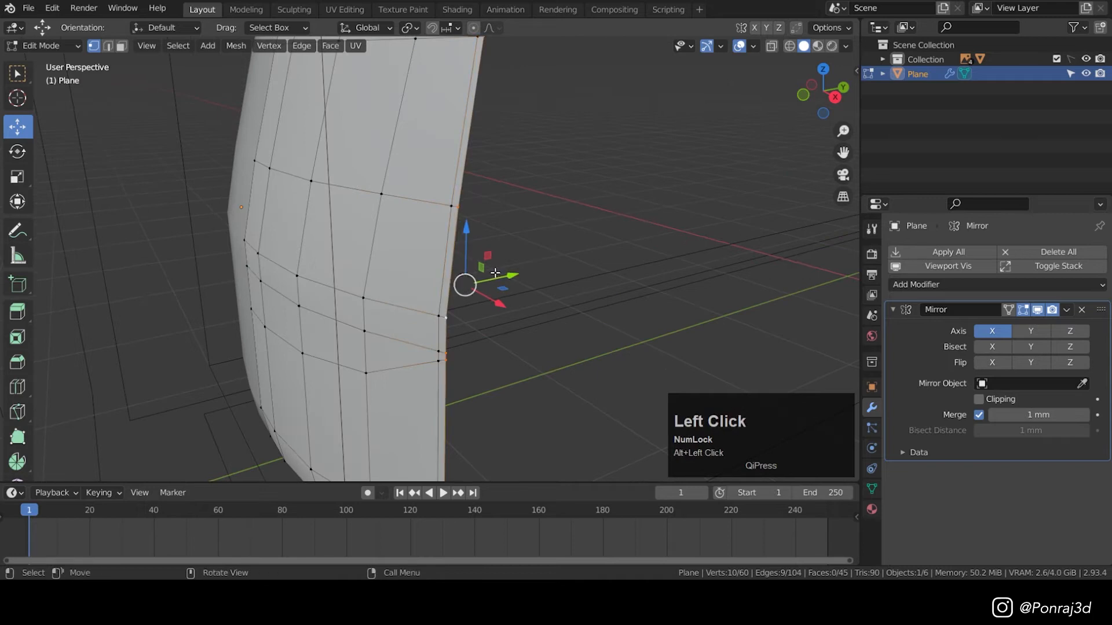
pyautogui.press('KP_3')
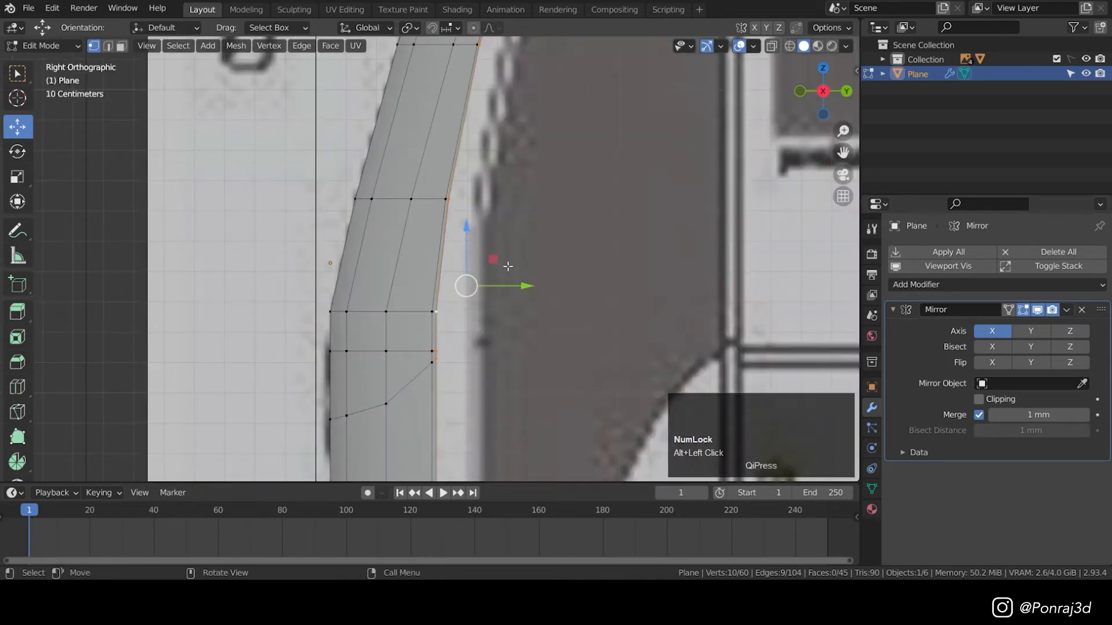
pyautogui.scroll(-2, 508, 266)
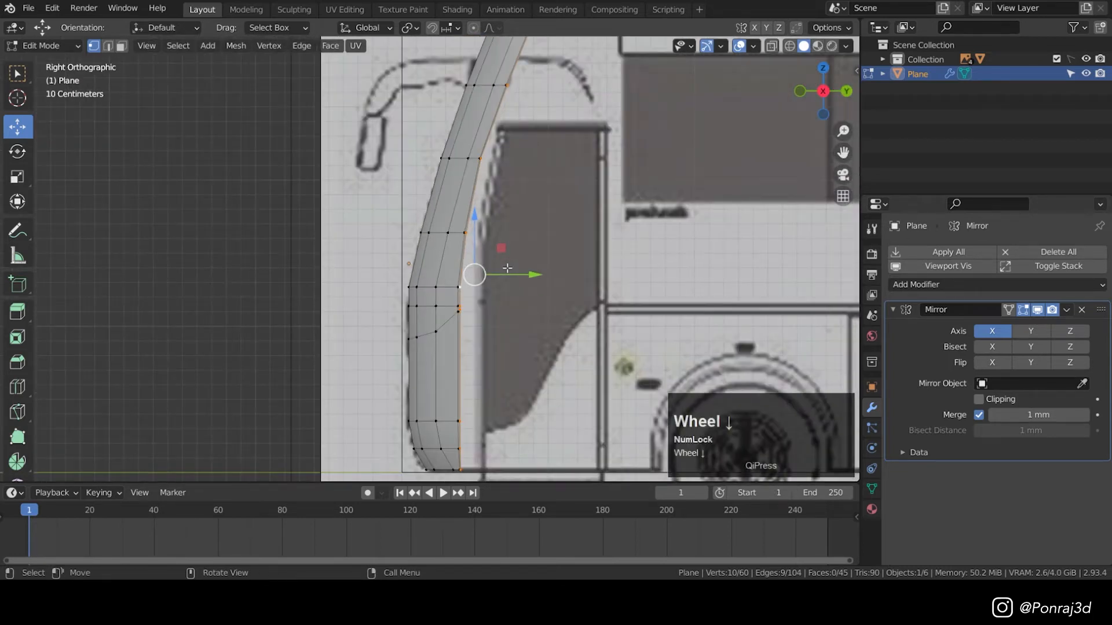
pyautogui.press('e')
pyautogui.press('y')
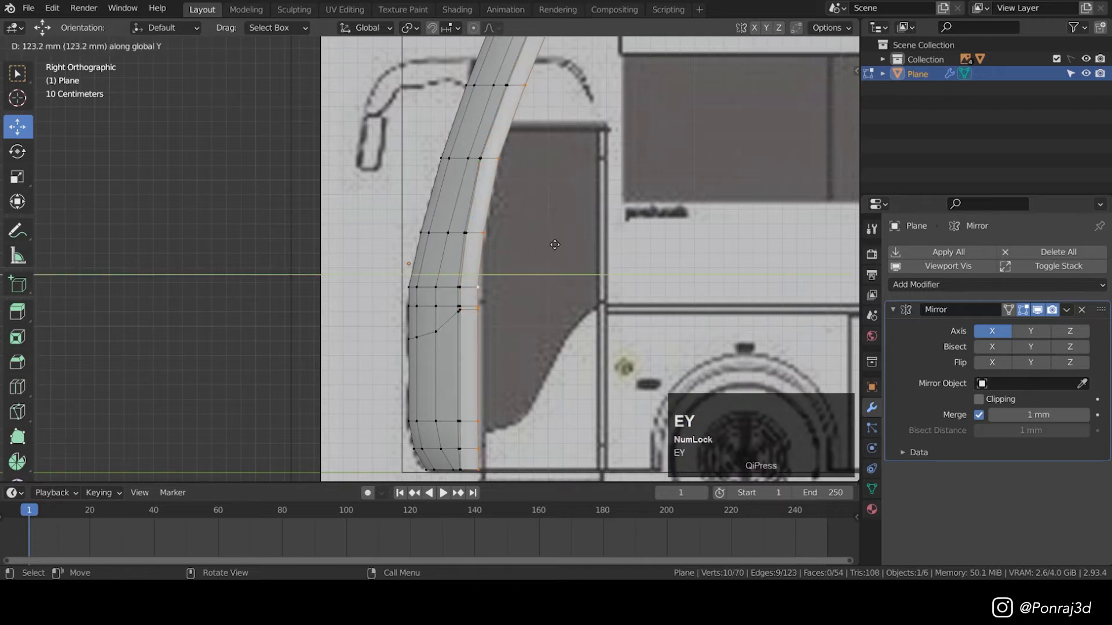
pyautogui.click(492, 273)
pyautogui.moveTo(492, 273); pyautogui.dragTo(491, 273, button='middle')
pyautogui.press('Tab')
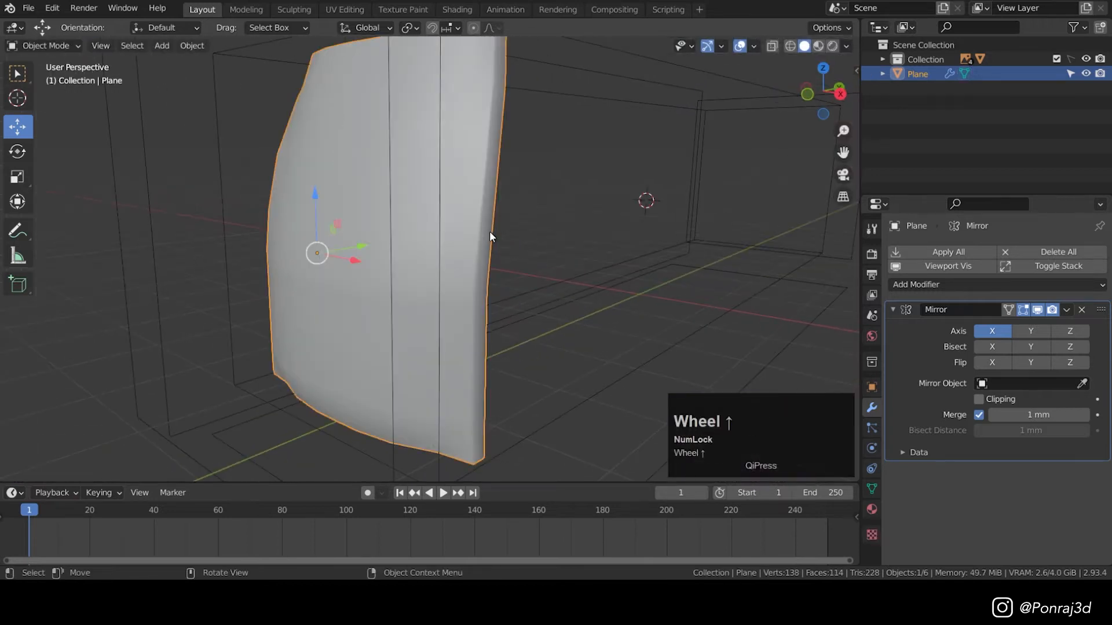
pyautogui.scroll(2, 490, 237)
# - Add a horizontal loop cut through the headlight row and place it along the lower grille's upper edge
pyautogui.press('Tab')
pyautogui.press('KP_1')
pyautogui.press('z')
pyautogui.keyDown('shift'); pyautogui.moveTo(463, 352); pyautogui.dragTo(501, 285, button='middle'); pyautogui.keyUp('shift')
pyautogui.scroll(4, 500, 285)
pyautogui.hotkey('ctrl', 'r')
pyautogui.click(542, 297)
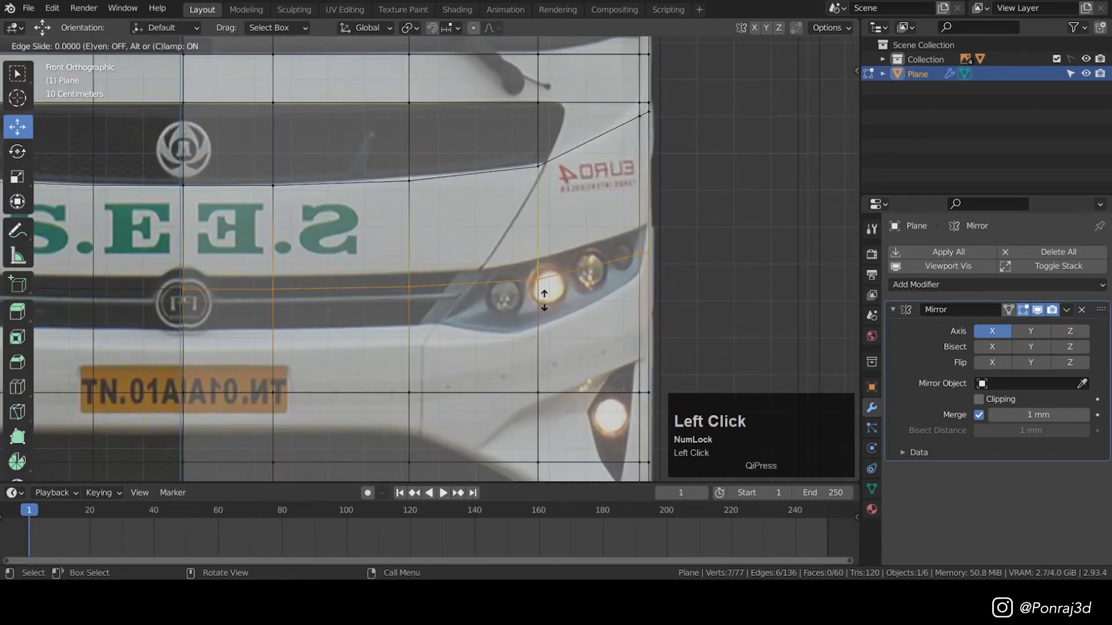
pyautogui.click(546, 287)
pyautogui.scroll(4, 527, 268)
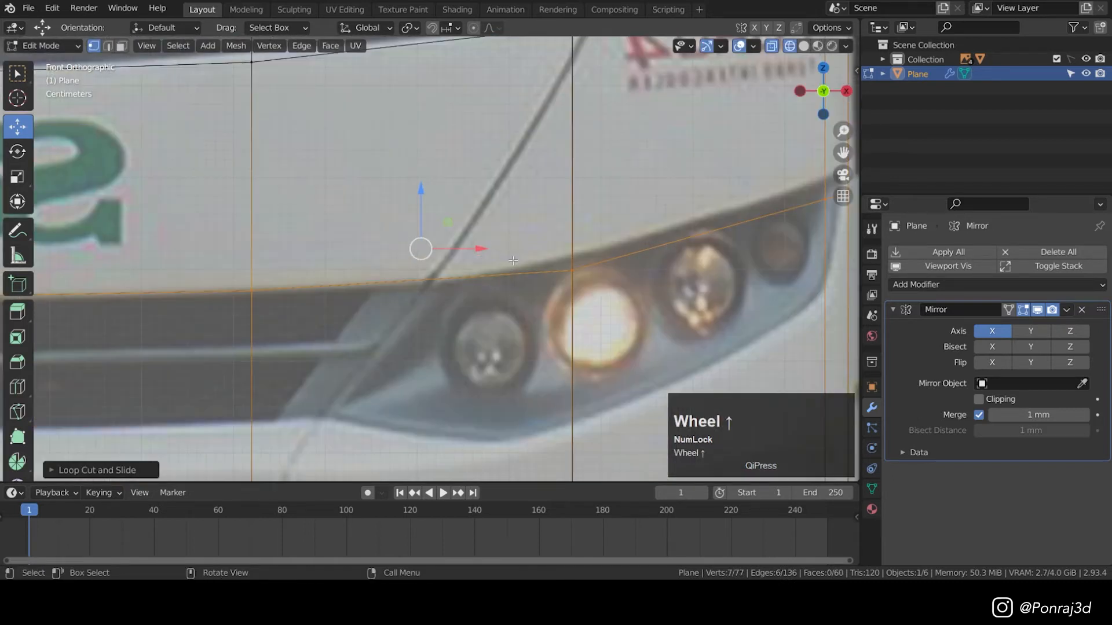
# - Raise the new loop's outer vertices to follow the headlight's upper edge, and save the file
pyautogui.scroll(-3, 618, 247)
pyautogui.keyDown('shift'); pyautogui.moveTo(594, 239); pyautogui.dragTo(498, 294, button='middle'); pyautogui.keyUp('shift')
pyautogui.moveTo(438, 258); pyautogui.dragTo(769, 359)
pyautogui.moveTo(619, 224); pyautogui.dragTo(620, 213)
pyautogui.scroll(4, 384, 331)
pyautogui.hotkey('ctrl', 's')
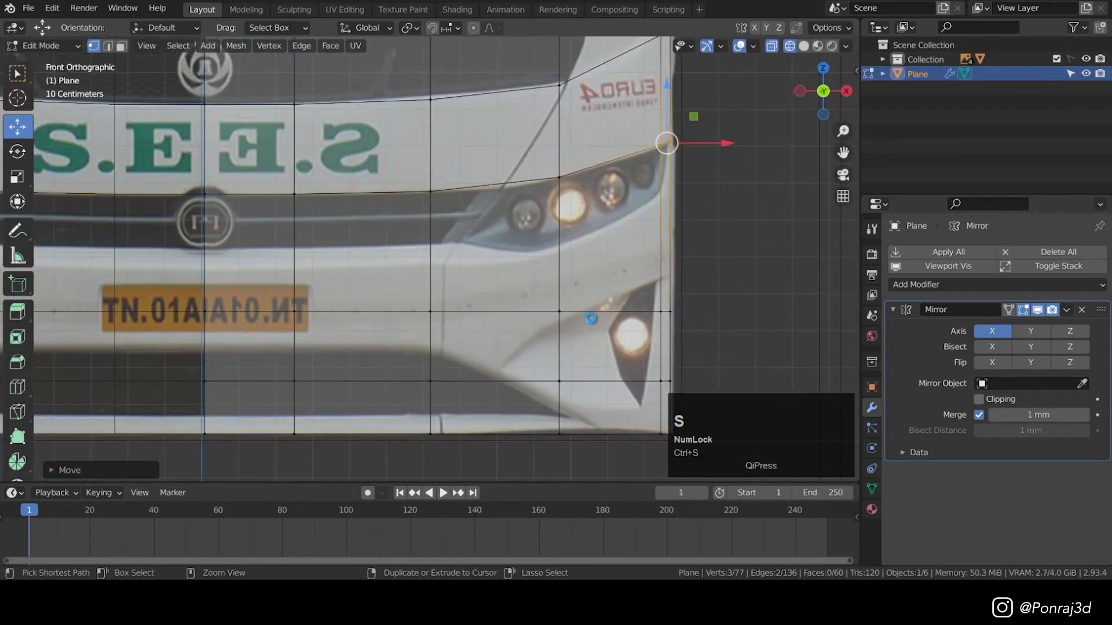
# - Add a horizontal loop cut below the lower grille and raise its outer vertices to follow the headlight's lower edge
pyautogui.hotkey('ctrl', 'r')
pyautogui.keyDown('ctrl'); pyautogui.click(461, 268); pyautogui.keyUp('ctrl')
pyautogui.click(463, 282)
pyautogui.scroll(1, 463, 282)
pyautogui.keyDown('shift'); pyautogui.moveTo(462, 282); pyautogui.dragTo(429, 349, button='middle'); pyautogui.keyUp('shift')
pyautogui.moveTo(486, 255); pyautogui.dragTo(747, 378)
pyautogui.moveTo(642, 254); pyautogui.dragTo(641, 249)
pyautogui.moveTo(757, 351); pyautogui.dragTo(645, 265)
pyautogui.moveTo(675, 245); pyautogui.dragTo(674, 200)
pyautogui.moveTo(744, 270); pyautogui.dragTo(673, 230)
pyautogui.moveTo(678, 198); pyautogui.dragTo(678, 187)
# - Raise the outer vertices of the loop crossing the number plate so it curves upward above the fog lamp
pyautogui.scroll(-3, 637, 249)
pyautogui.moveTo(614, 341)
pyautogui.keyDown('shift'); pyautogui.mouseDown(button='middle')
pyautogui.moveTo(594, 313)
pyautogui.moveTo(594, 339)
pyautogui.mouseUp(button='middle'); pyautogui.keyUp('shift')
pyautogui.scroll(2, 594, 314)
pyautogui.moveTo(742, 346); pyautogui.dragTo(524, 270)
pyautogui.moveTo(627, 264); pyautogui.dragTo(627, 255)
pyautogui.moveTo(796, 357); pyautogui.dragTo(608, 281)
pyautogui.moveTo(656, 253); pyautogui.dragTo(666, 217)
pyautogui.moveTo(720, 316); pyautogui.dragTo(653, 255)
pyautogui.keyDown('shift'); pyautogui.moveTo(598, 403); pyautogui.dragTo(617, 301, button='middle'); pyautogui.keyUp('shift')
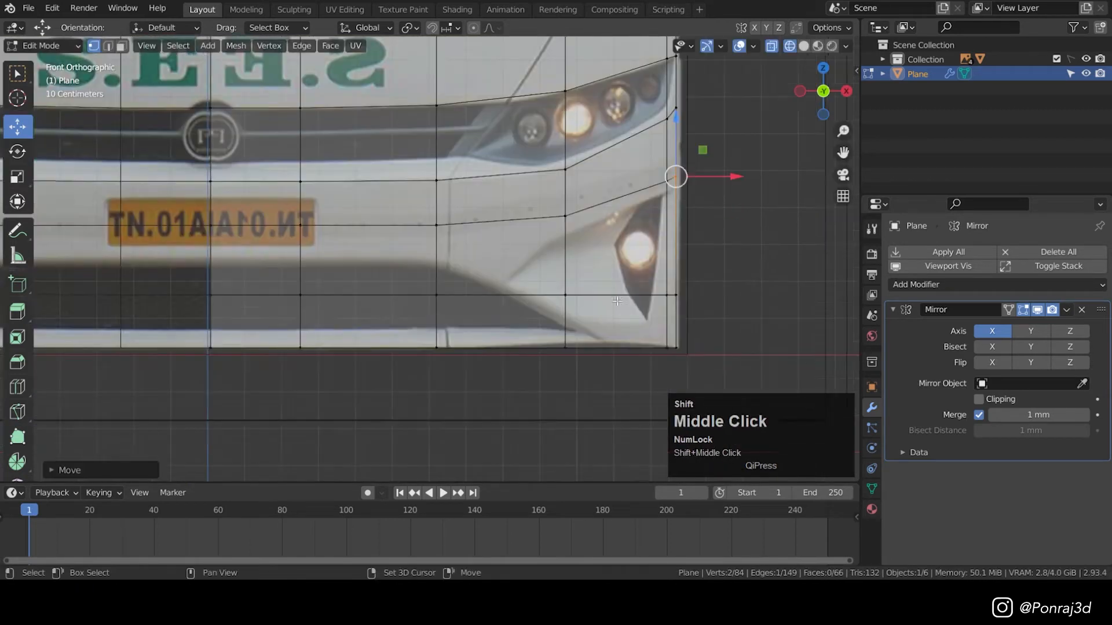
# - Add a horizontal loop cut in the lowest row of faces and shift it near the bumper's bottom edge
pyautogui.hotkey('ctrl', 'r')
pyautogui.click(546, 340)
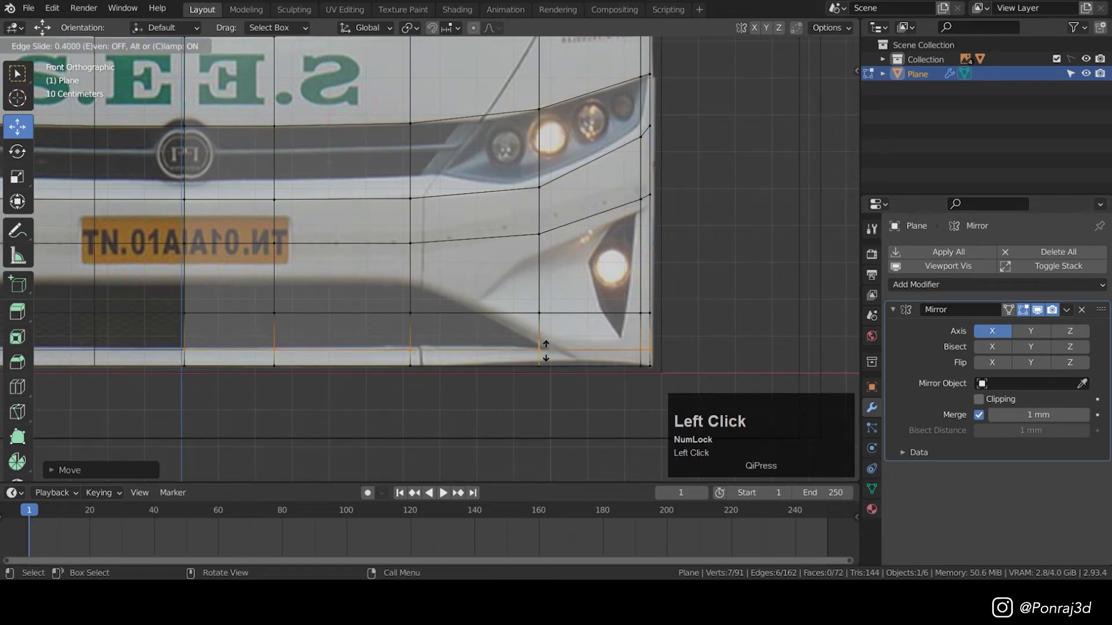
pyautogui.click(546, 358)
pyautogui.scroll(2, 547, 359)
pyautogui.moveTo(453, 302); pyautogui.dragTo(454, 274)
pyautogui.scroll(-2, 516, 277)
pyautogui.keyDown('shift'); pyautogui.moveTo(516, 278); pyautogui.dragTo(534, 327, button='middle'); pyautogui.keyUp('shift')
pyautogui.scroll(1, 534, 327)
pyautogui.keyDown('shift'); pyautogui.moveTo(189, 357); pyautogui.dragTo(233, 364, button='middle'); pyautogui.keyUp('shift')
# - Raise the inner vertices of the bumper opening's loop to the opening's upper edge and lower its outer vertices below the fog lamp
pyautogui.moveTo(146, 337); pyautogui.dragTo(503, 374)
pyautogui.moveTo(315, 298); pyautogui.dragTo(321, 255)
pyautogui.keyDown('shift'); pyautogui.moveTo(583, 331); pyautogui.dragTo(447, 291, button='middle'); pyautogui.keyUp('shift')
pyautogui.moveTo(447, 292); pyautogui.dragTo(675, 324)
pyautogui.moveTo(574, 257); pyautogui.dragTo(575, 280)
# - Lower the bottom loop to sit just above the bumper's lower border
pyautogui.keyDown('shift'); pyautogui.moveTo(58, 342); pyautogui.dragTo(123, 357, button='middle'); pyautogui.keyUp('shift')
pyautogui.moveTo(95, 357); pyautogui.dragTo(695, 377)
pyautogui.moveTo(470, 304); pyautogui.dragTo(471, 324)
# - Slide the bottom vertices below the fog lamp outward along their edges to follow the bumper opening's diagonal
pyautogui.moveTo(522, 369); pyautogui.dragTo(558, 418)
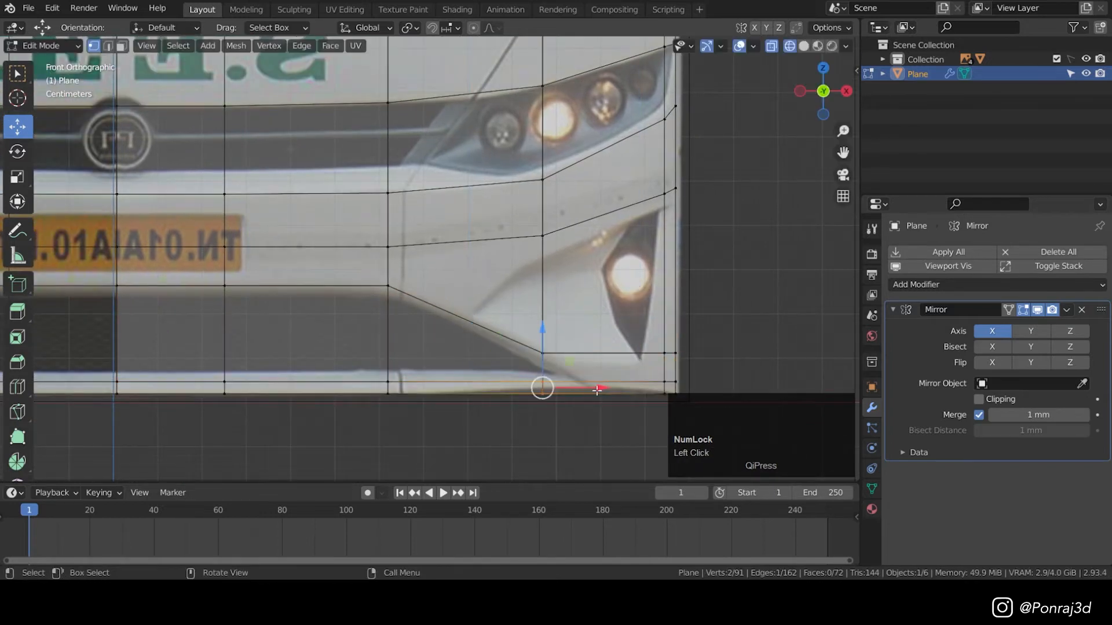
pyautogui.press('g')
pyautogui.press('g')
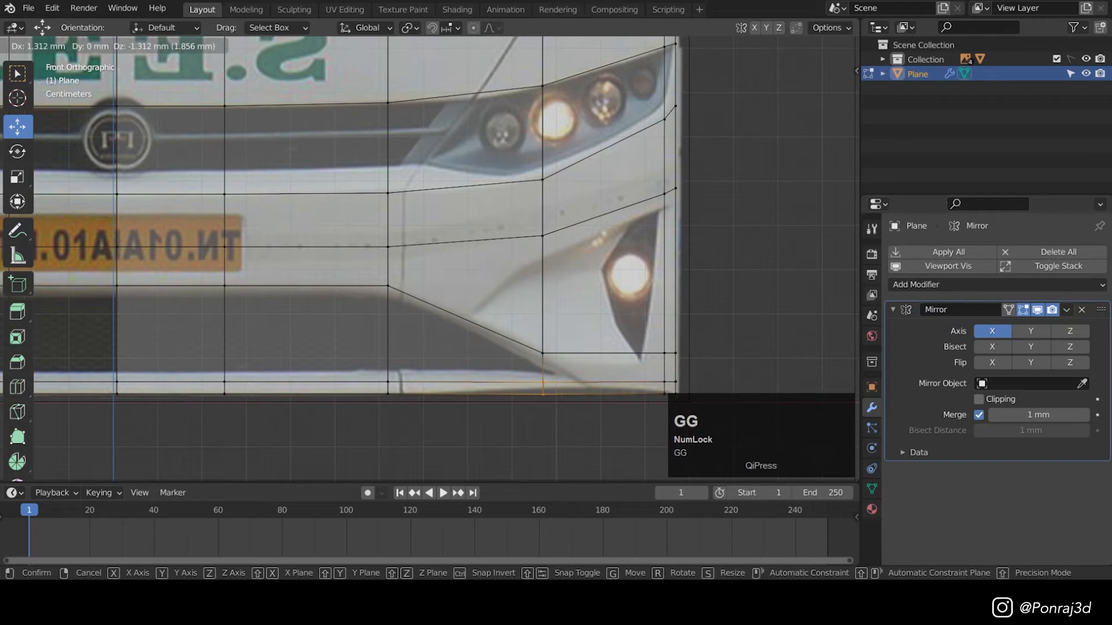
pyautogui.click(606, 397)
pyautogui.moveTo(559, 384); pyautogui.dragTo(645, 435)
pyautogui.press('g')
pyautogui.press('g')
pyautogui.click(621, 409)
# - Examine the shaded bus front from an angle and compare its edge flow with the front reference
pyautogui.press('Tab')
pyautogui.hotkey('shift', 'z')
pyautogui.moveTo(534, 355); pyautogui.dragTo(390, 275, button='middle')
pyautogui.scroll(-5, 390, 275)
pyautogui.press('Tab')
pyautogui.keyDown('alt'); pyautogui.moveTo(434, 336); pyautogui.dragTo(463, 359, button='middle'); pyautogui.keyUp('alt')
pyautogui.press('z')
pyautogui.scroll(9, 408, 373)
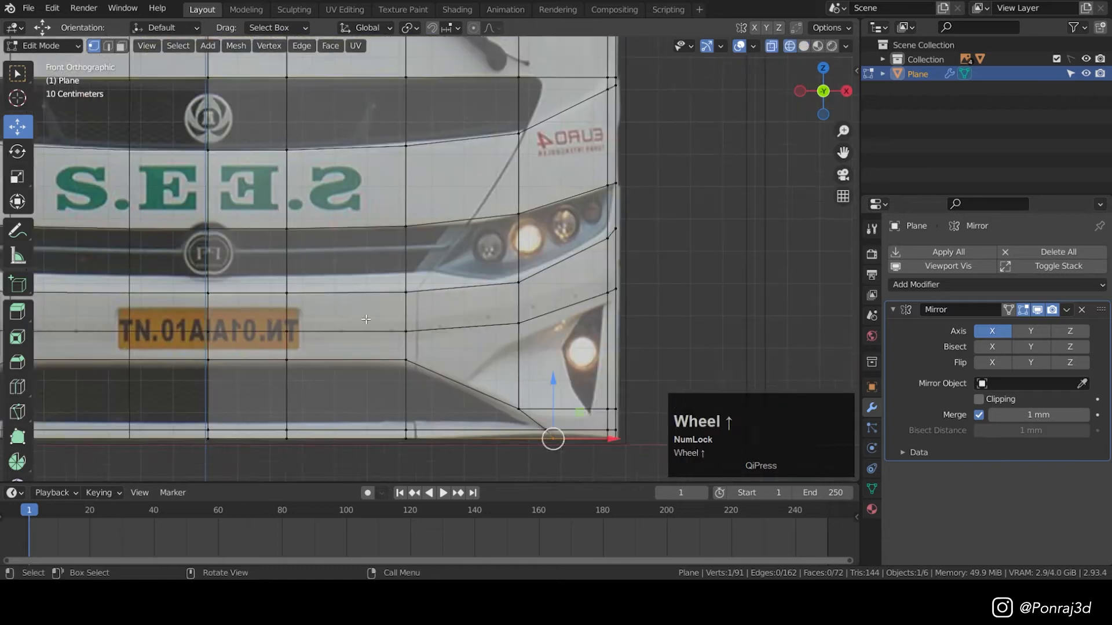
pyautogui.keyDown('shift'); pyautogui.moveTo(441, 322); pyautogui.dragTo(464, 355, button='middle'); pyautogui.keyUp('shift')
pyautogui.press('z')
pyautogui.keyDown('shift'); pyautogui.moveTo(441, 291); pyautogui.dragTo(474, 332, button='middle'); pyautogui.keyUp('shift')
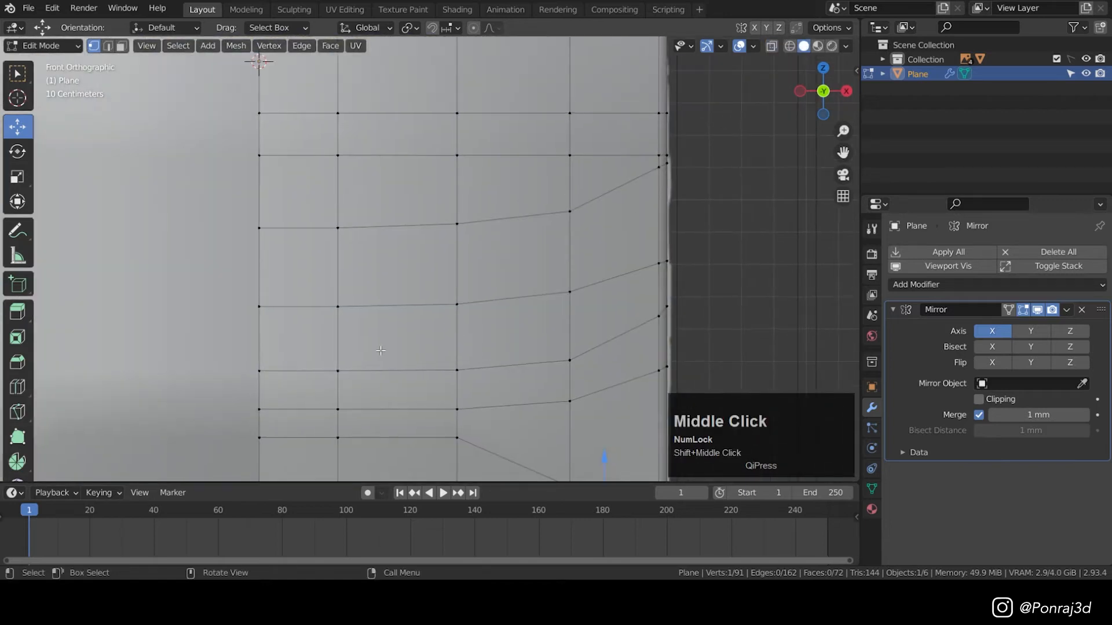
# - Inset the four faces covering the lower grille and headlight by a thin margin
pyautogui.press('3')
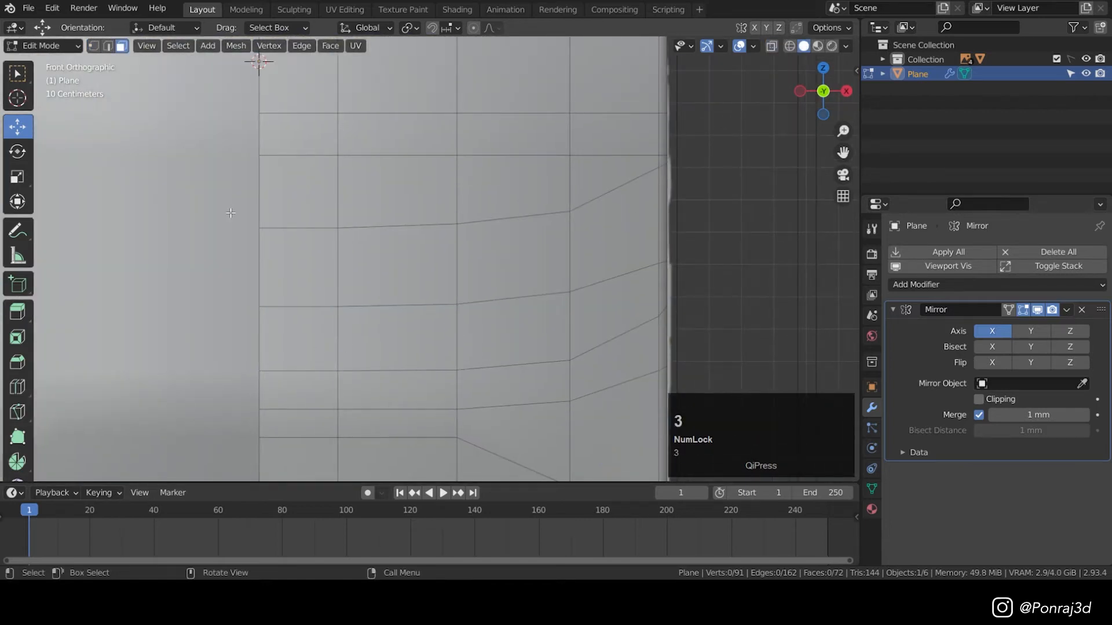
pyautogui.press('z')
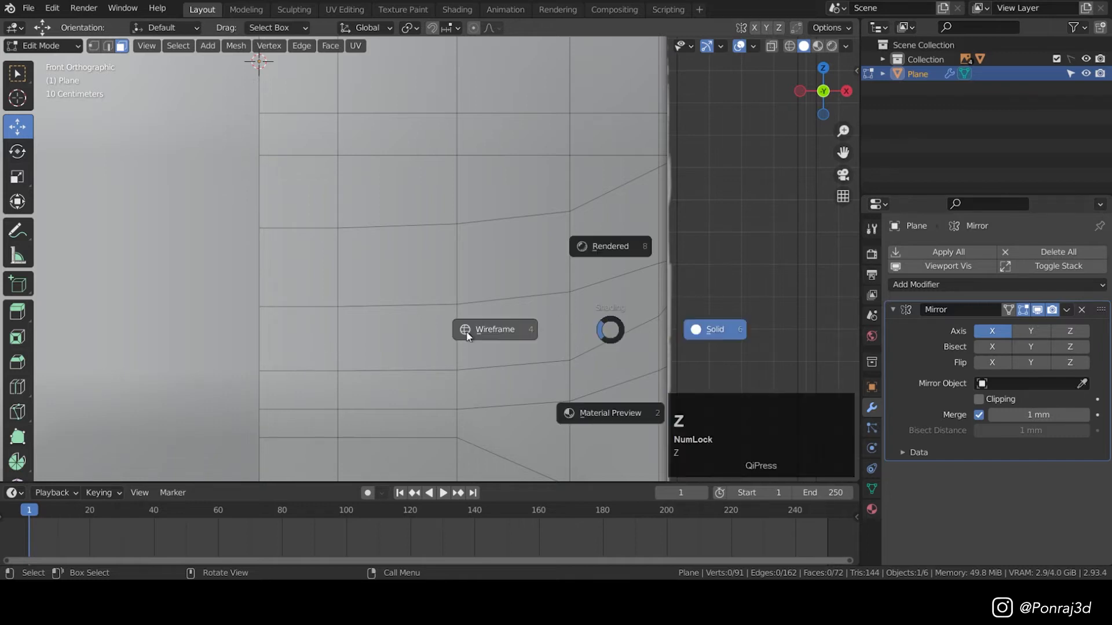
pyautogui.click(467, 331)
pyautogui.click(288, 342)
pyautogui.keyDown('shift'); pyautogui.click(393, 336); pyautogui.keyUp('shift')
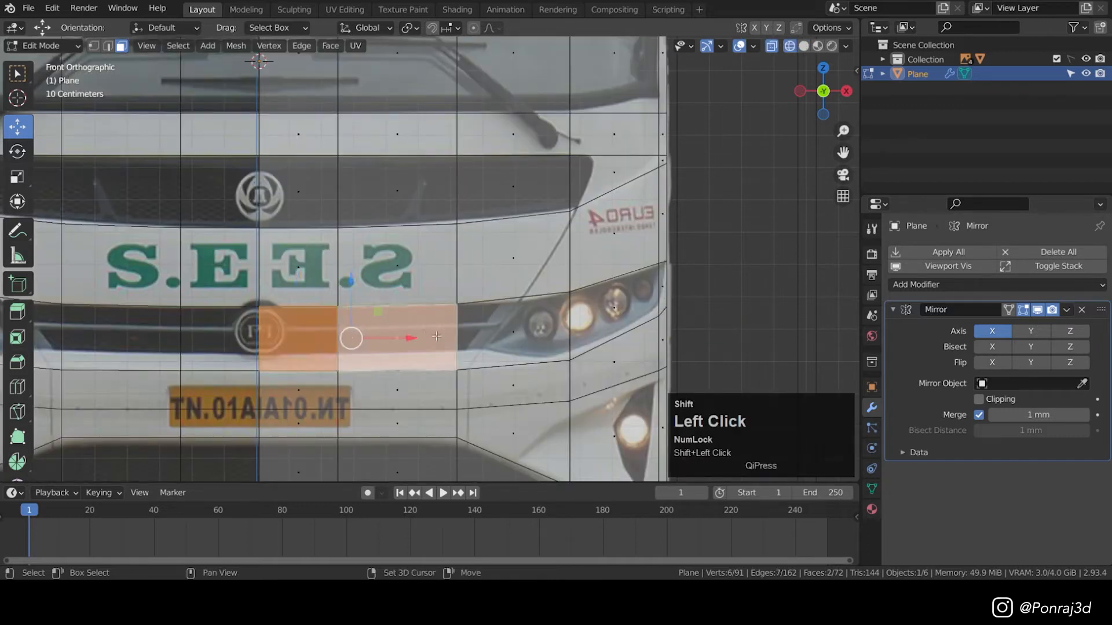
pyautogui.keyDown('shift'); pyautogui.click(500, 333); pyautogui.keyUp('shift')
pyautogui.keyDown('shift'); pyautogui.click(591, 310); pyautogui.keyUp('shift')
pyautogui.keyDown('shift'); pyautogui.moveTo(592, 310); pyautogui.dragTo(590, 312, button='middle'); pyautogui.keyUp('shift')
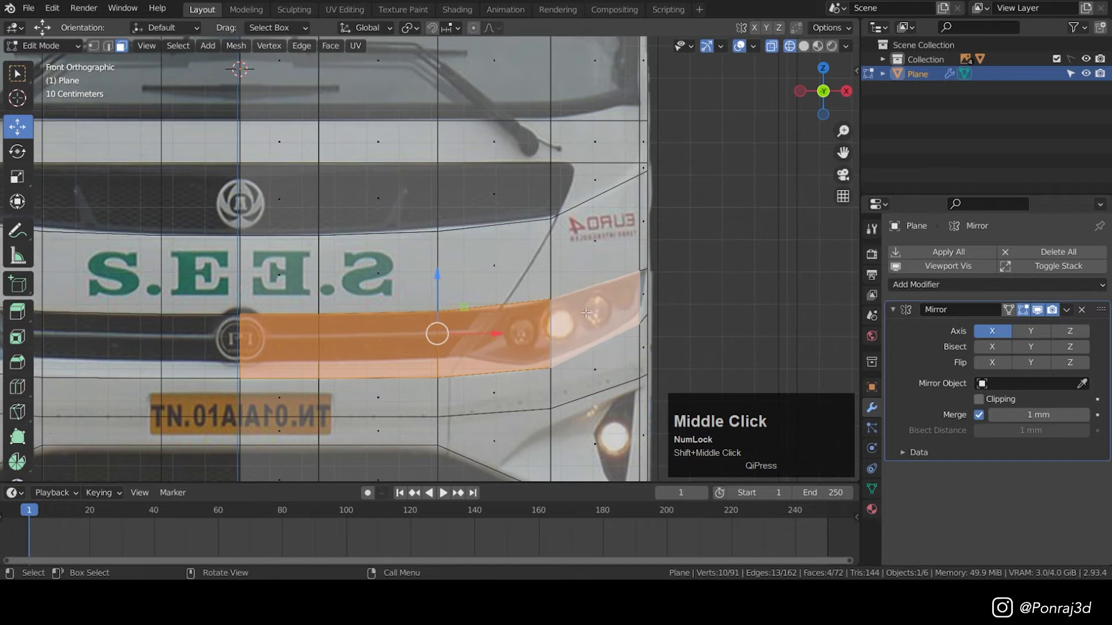
pyautogui.press('z')
pyautogui.click(799, 335)
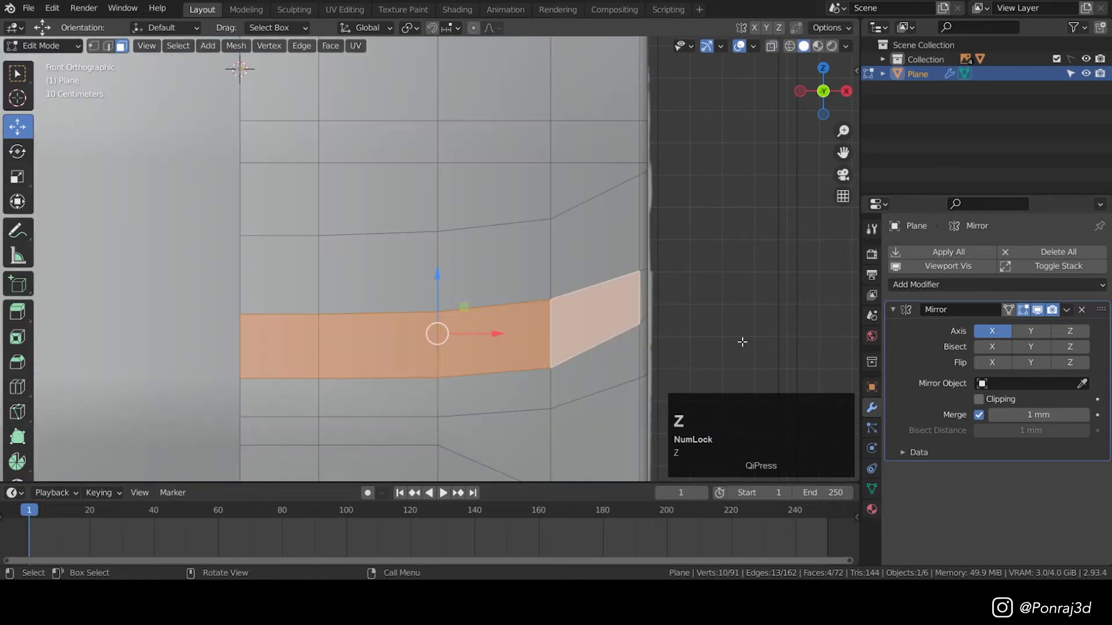
pyautogui.scroll(2, 516, 327)
pyautogui.press('i')
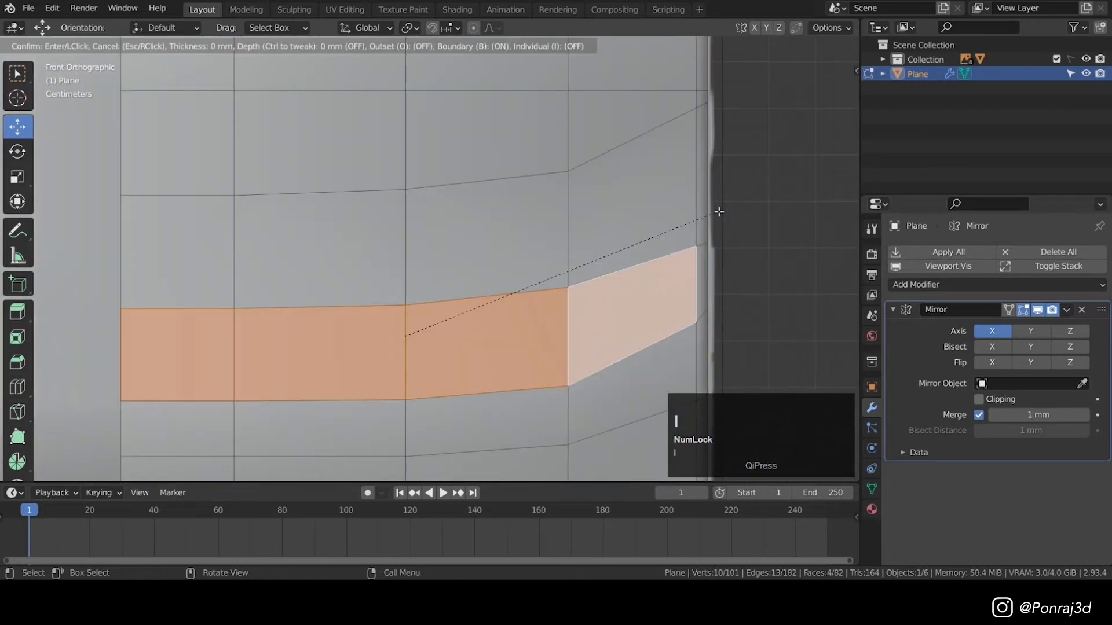
pyautogui.click(711, 213)
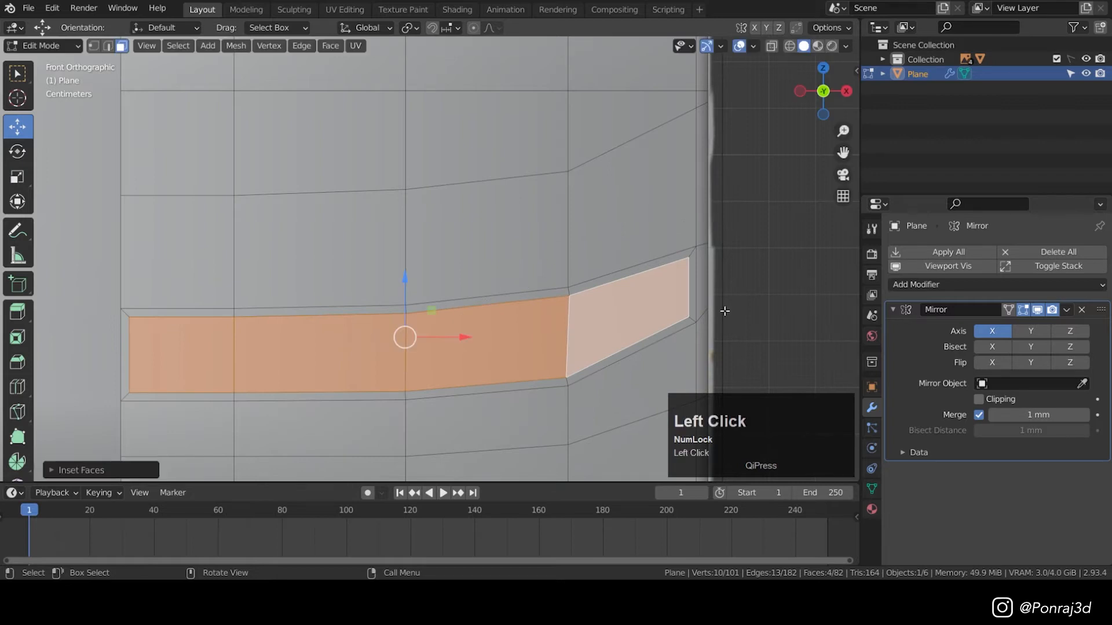
# - Delete the inset lower grille and headlight faces and the narrow face at the mirror centre line
pyautogui.press('x')
pyautogui.click(506, 365)
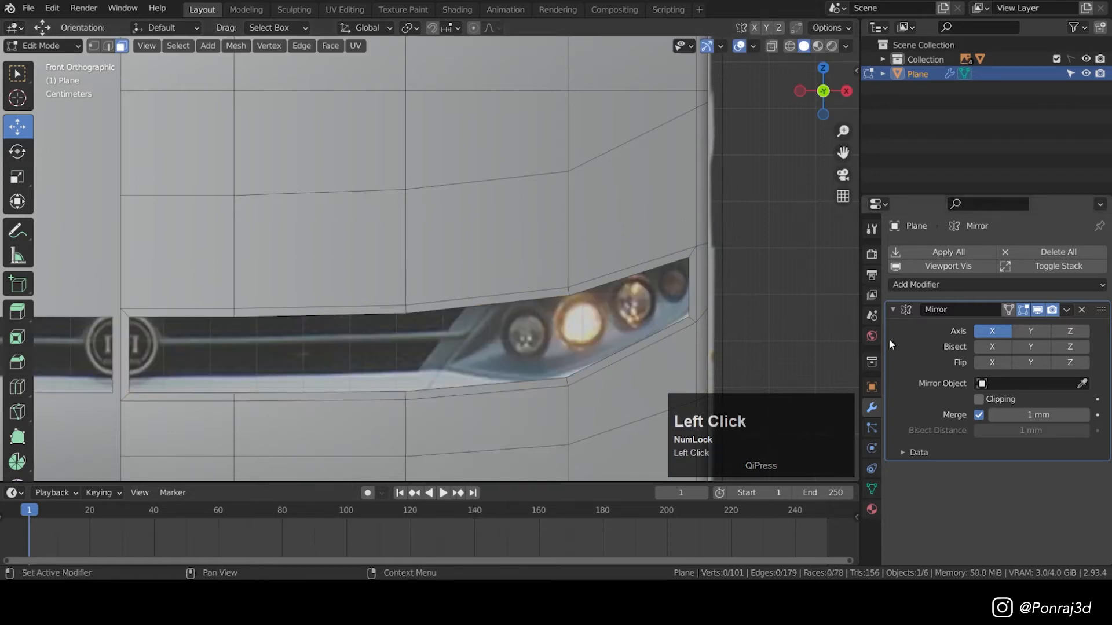
pyautogui.keyDown('shift'); pyautogui.moveTo(132, 385); pyautogui.dragTo(247, 385, button='middle'); pyautogui.keyUp('shift')
pyautogui.click(236, 365)
pyautogui.press('x')
pyautogui.click(301, 345)
# - Enable Clipping on the Mirror modifier and move the opening's two inner centre vertices onto the mirror plane
pyautogui.press('1')
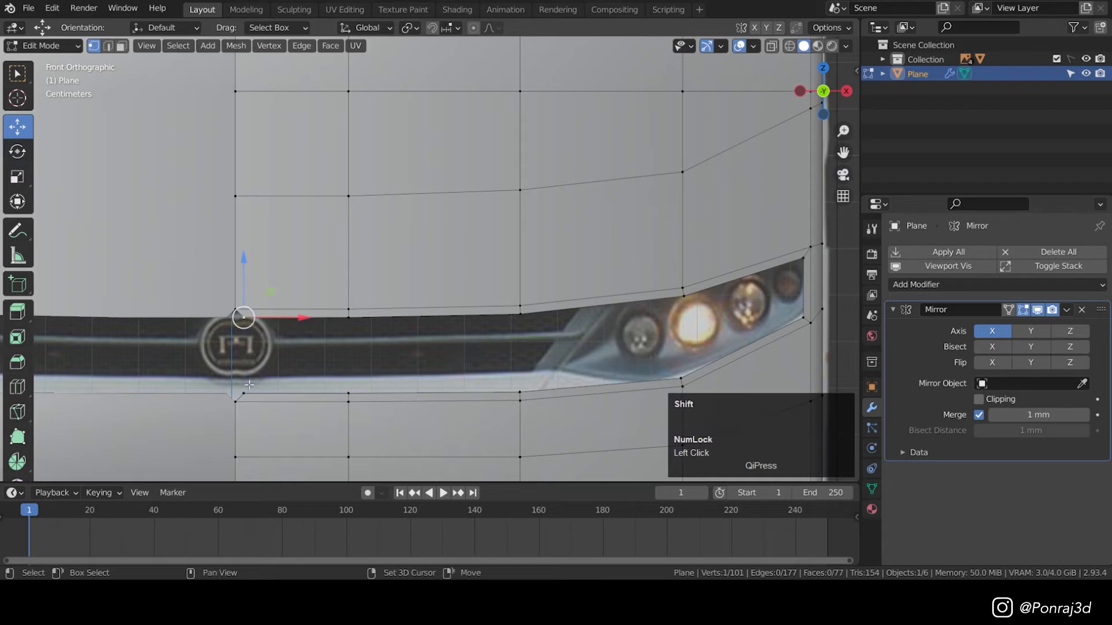
pyautogui.keyDown('shift'); pyautogui.click(249, 385); pyautogui.keyUp('shift')
pyautogui.moveTo(303, 354); pyautogui.dragTo(280, 355)
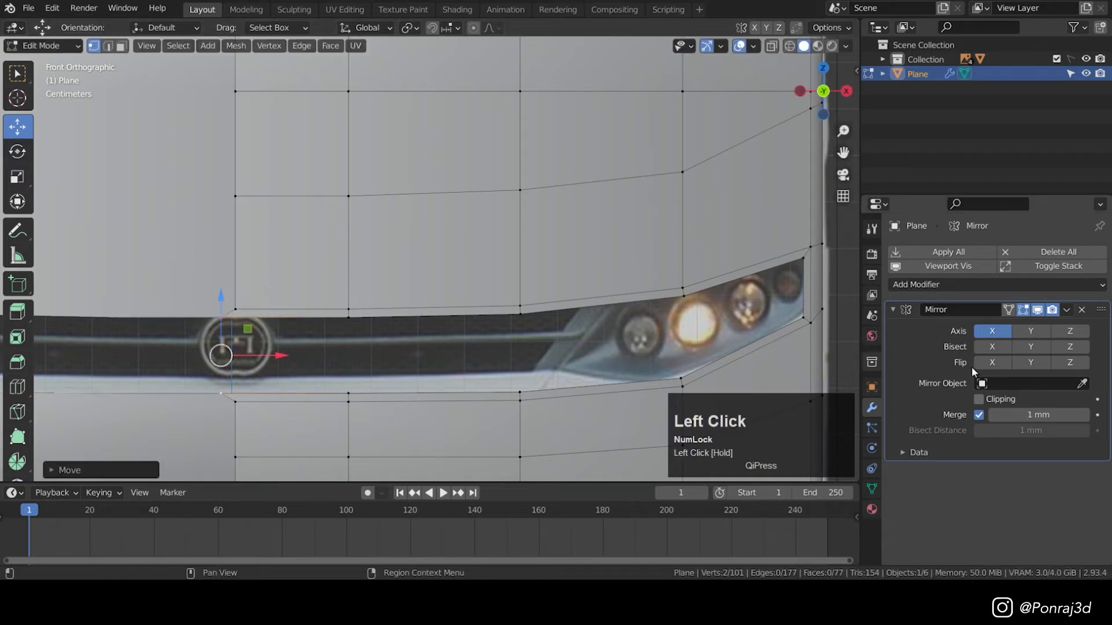
pyautogui.click(979, 402)
pyautogui.moveTo(275, 355); pyautogui.dragTo(192, 379)
pyautogui.scroll(2, 229, 398)
pyautogui.rightClick(191, 379)
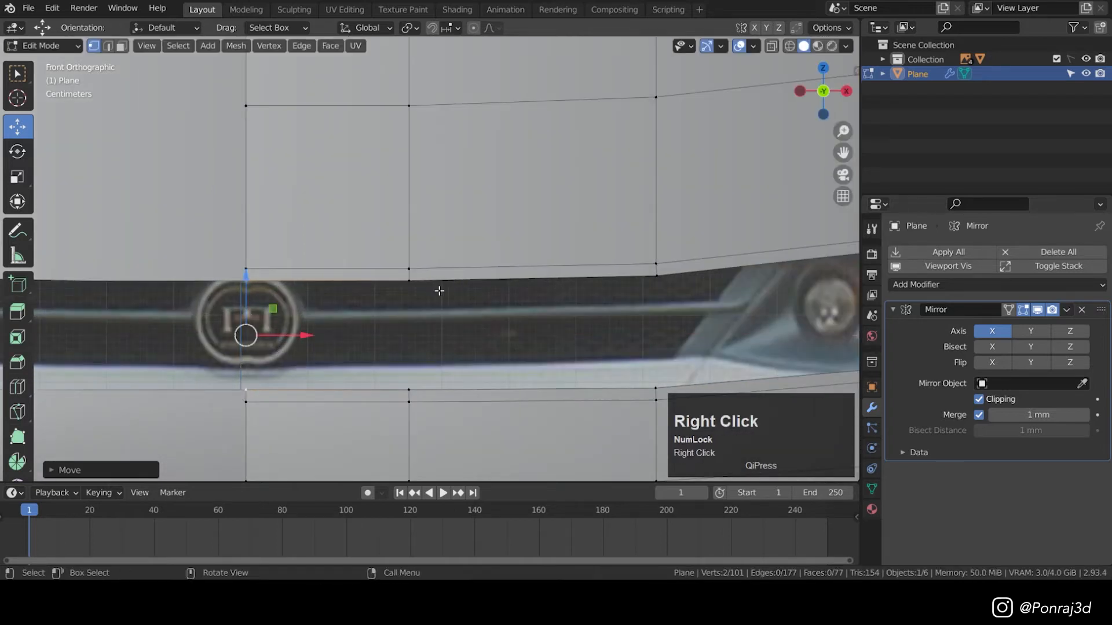
# - Inspect the mirrored lower grille and headlight opening in Object Mode
pyautogui.scroll(-2, 410, 297)
pyautogui.keyDown('shift'); pyautogui.moveTo(410, 297); pyautogui.dragTo(368, 325, button='middle'); pyautogui.keyUp('shift')
pyautogui.scroll(-2, 367, 325)
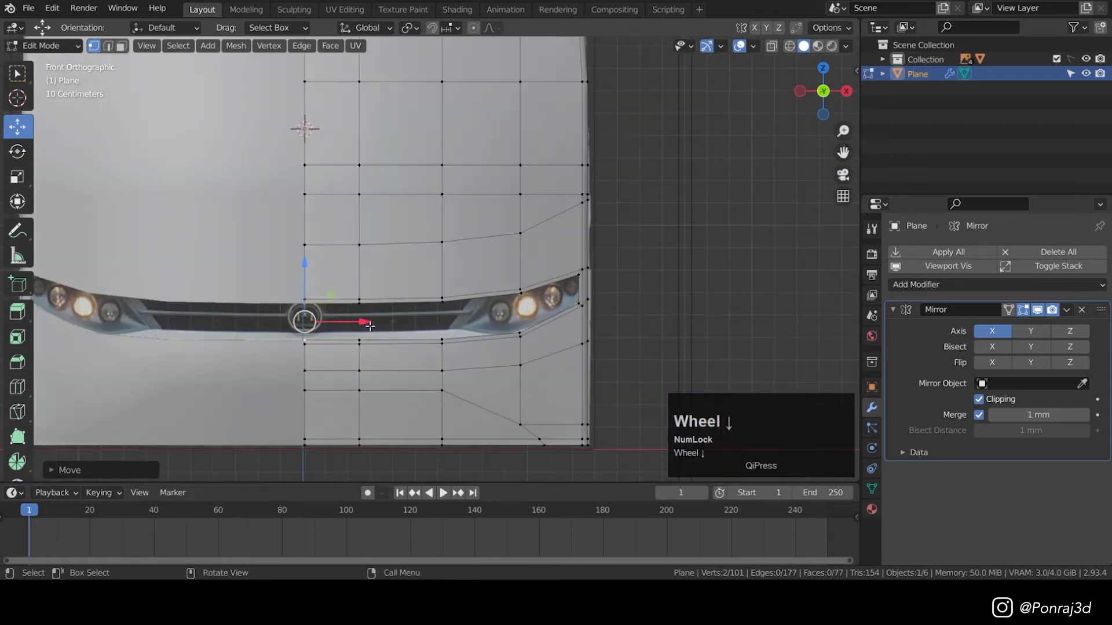
pyautogui.press('Tab')
pyautogui.scroll(-1, 421, 329)
pyautogui.scroll(1, 407, 280)
pyautogui.middleClick(408, 290)
pyautogui.scroll(2, 408, 291)
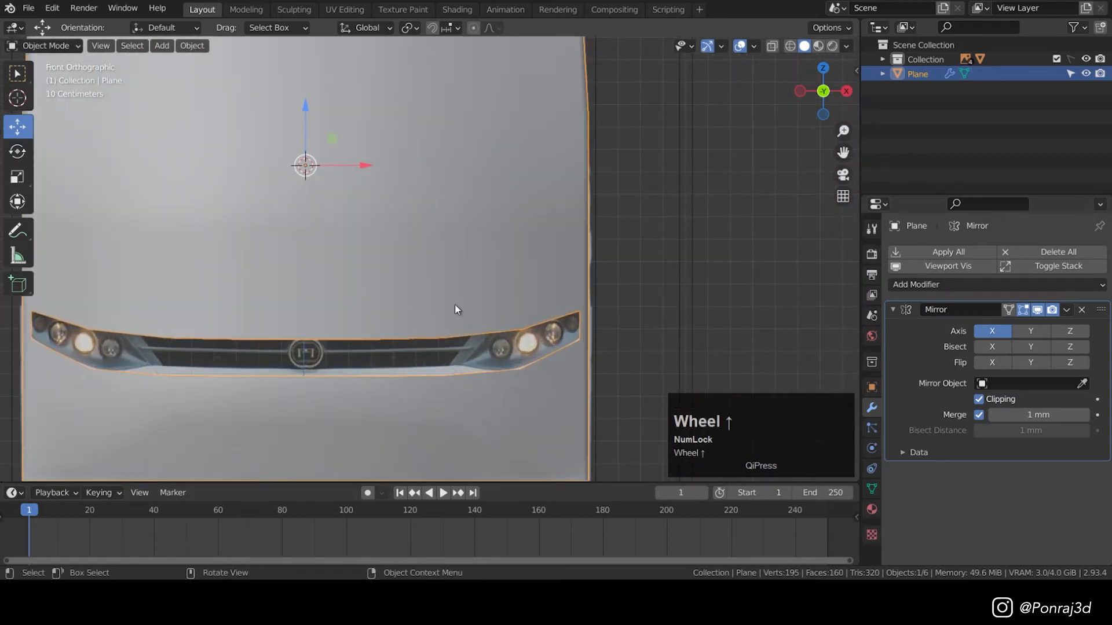
# - Inset the three faces over the upper grille and delete the narrow inset face at the centre line
pyautogui.press('z')
pyautogui.click(171, 310)
pyautogui.scroll(3, 323, 268)
pyautogui.press('Tab')
pyautogui.press('3')
pyautogui.keyDown('shift'); pyautogui.moveTo(343, 255); pyautogui.dragTo(212, 321, button='middle'); pyautogui.keyUp('shift')
pyautogui.click(216, 317)
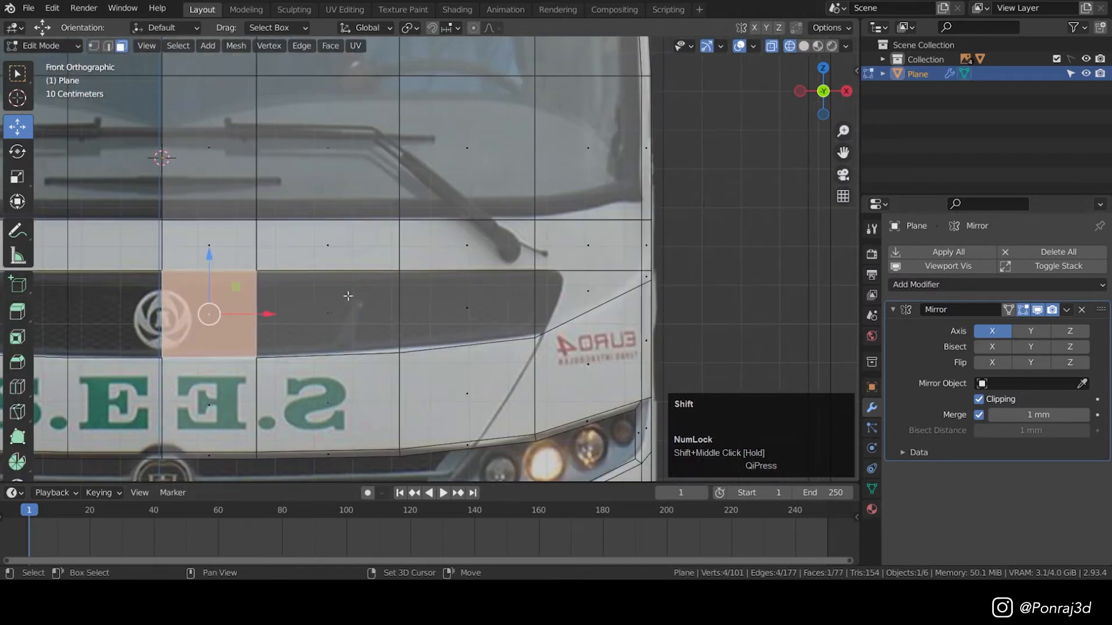
pyautogui.keyDown('shift'); pyautogui.click(502, 313); pyautogui.keyUp('shift')
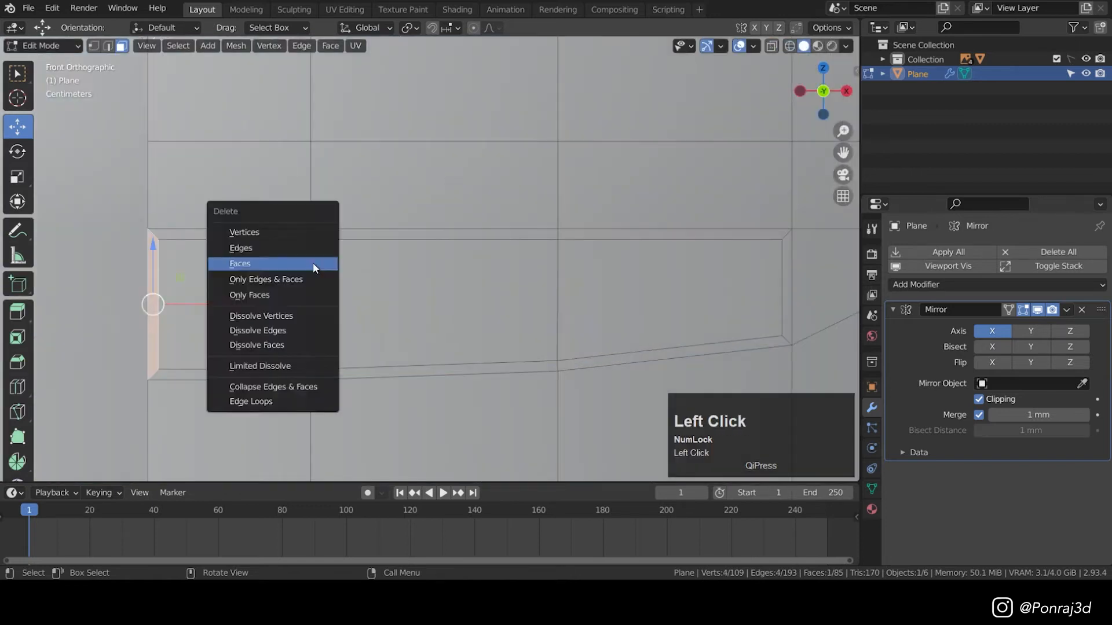
# - Move the upper grille inset's centre vertices onto the mirror plane and shift its outer end vertices outward along X
pyautogui.moveTo(147, 238); pyautogui.dragTo(203, 376)
pyautogui.moveTo(216, 304); pyautogui.dragTo(199, 304)
pyautogui.keyDown('shift'); pyautogui.moveTo(852, 301); pyautogui.dragTo(501, 303, button='middle'); pyautogui.keyUp('shift')
pyautogui.press('z')
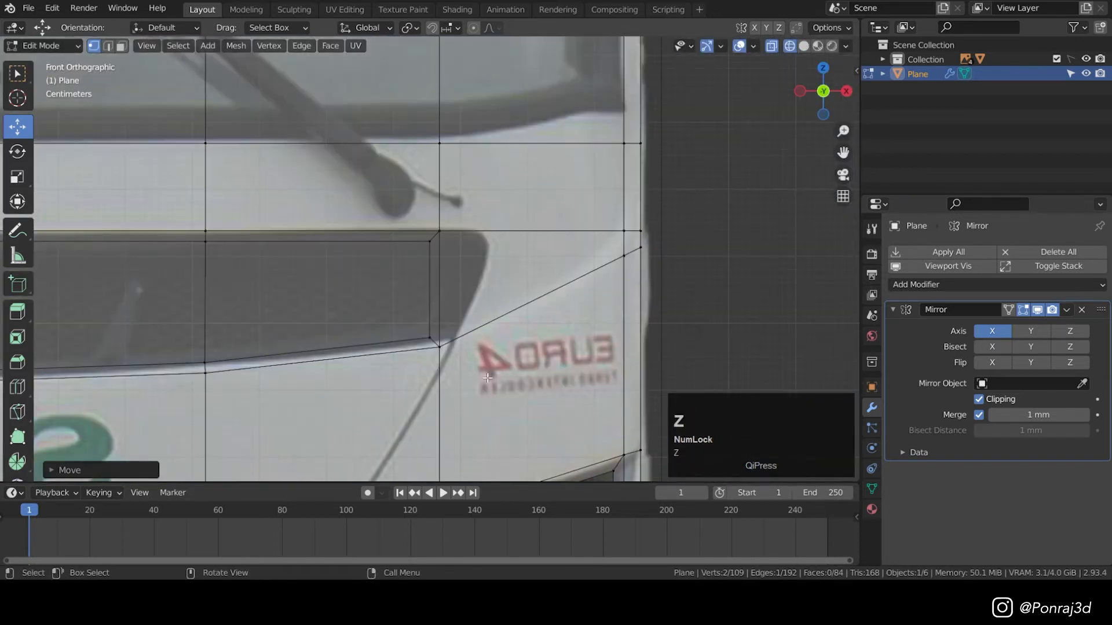
pyautogui.moveTo(500, 400); pyautogui.dragTo(380, 210)
pyautogui.moveTo(491, 289); pyautogui.dragTo(503, 288)
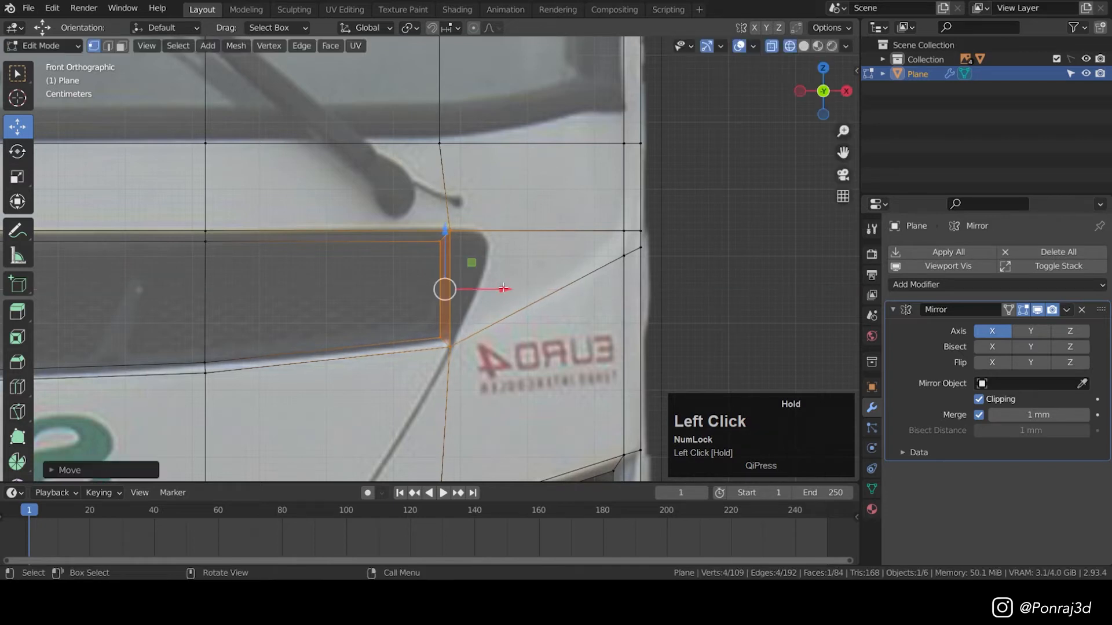
# - Add a horizontal loop cut through the upper grille and fit its end vertices and the lower corner to the grille's outer tip
pyautogui.hotkey('ctrl', 'r')
pyautogui.doubleClick(462, 277)
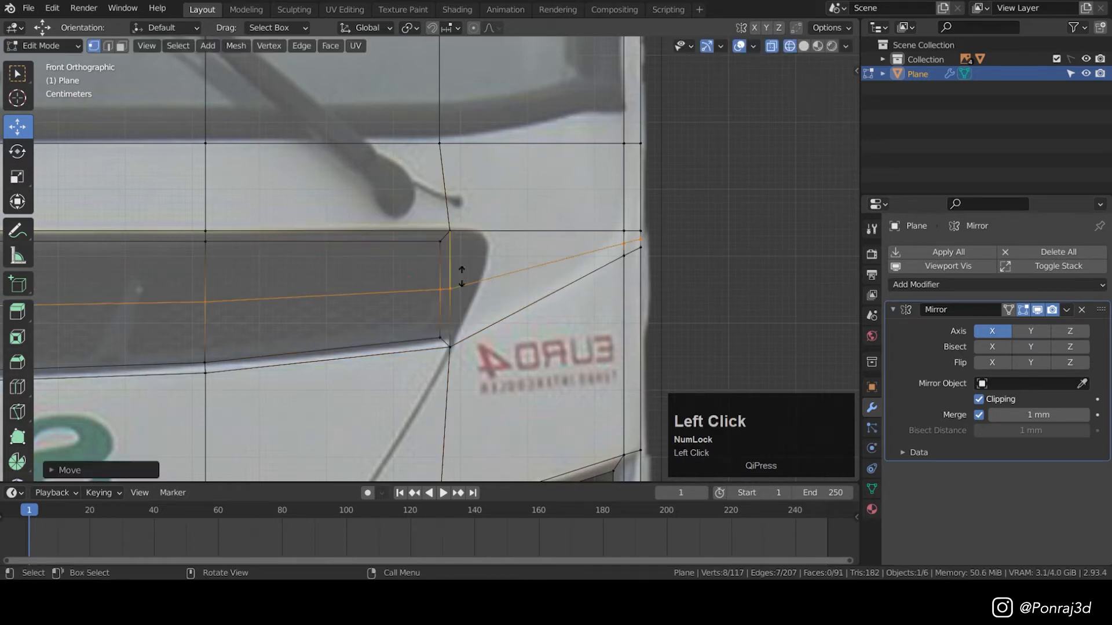
pyautogui.click(410, 278)
pyautogui.moveTo(448, 286); pyautogui.dragTo(489, 244)
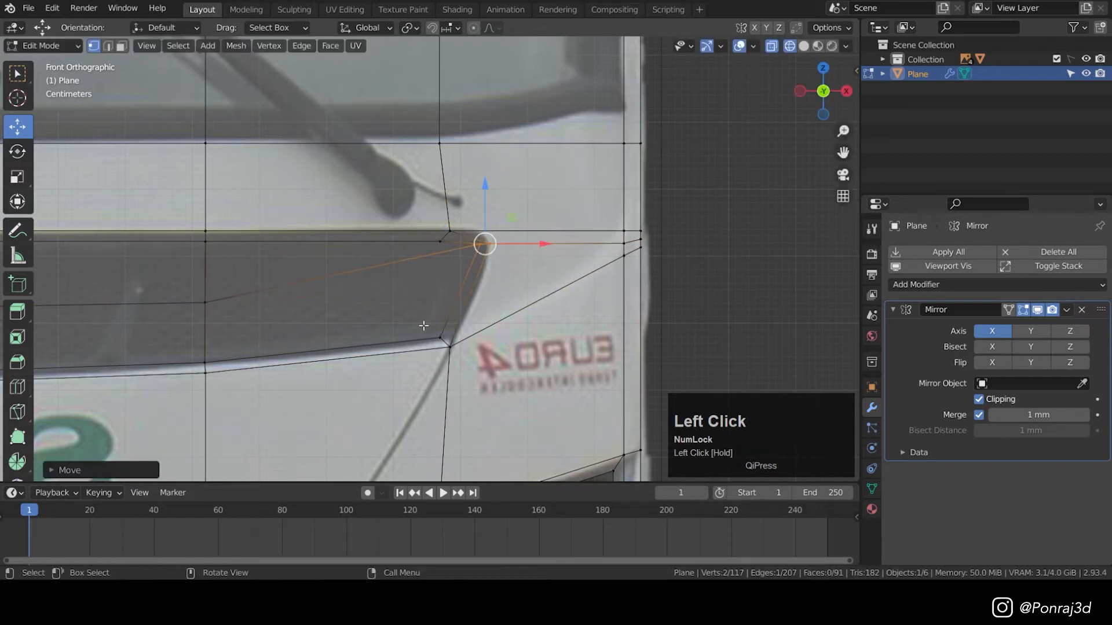
pyautogui.moveTo(449, 347)
pyautogui.mouseDown()
pyautogui.moveTo(442, 340)
pyautogui.moveTo(455, 338)
pyautogui.mouseUp()
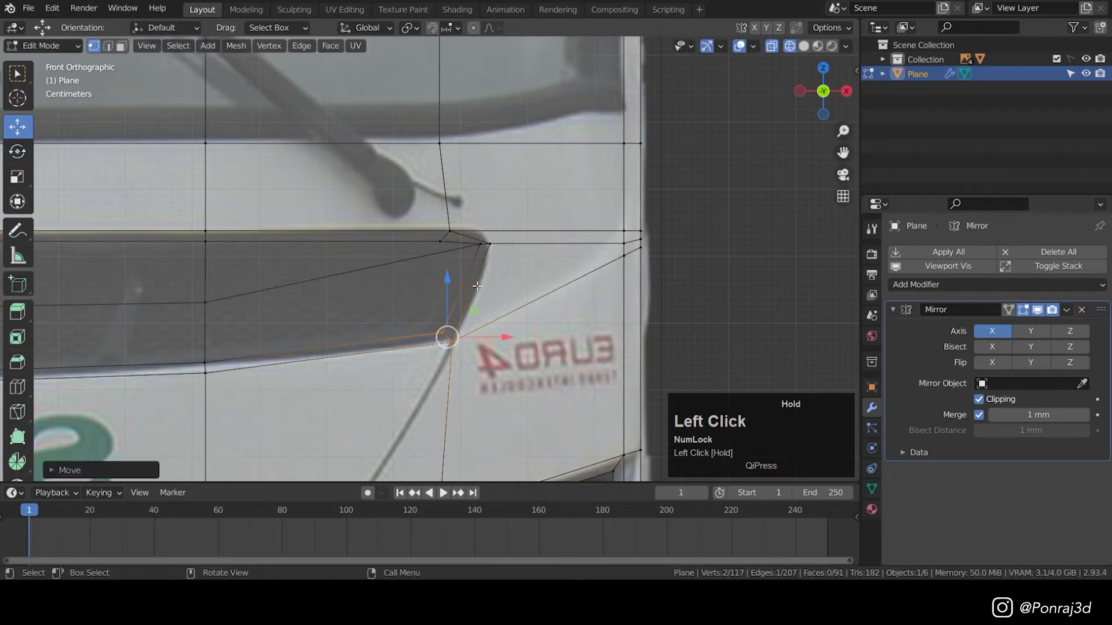
# - Fit the upper grille's outer corner vertices to the reference and raise the horizontal loop's vertices slightly along Z
pyautogui.moveTo(421, 227); pyautogui.dragTo(461, 247)
pyautogui.moveTo(445, 236); pyautogui.dragTo(464, 223)
pyautogui.keyDown('shift'); pyautogui.moveTo(364, 254); pyautogui.dragTo(724, 303, button='middle'); pyautogui.keyUp('shift')
pyautogui.moveTo(135, 270); pyautogui.dragTo(579, 298)
pyautogui.moveTo(346, 222); pyautogui.dragTo(346, 212)
# - Delete the faces inside the upper grille outline to open it, and check the opening in Object Mode
pyautogui.scroll(-3, 495, 247)
pyautogui.press('z')
pyautogui.press('3')
pyautogui.press('z')
pyautogui.click(360, 300)
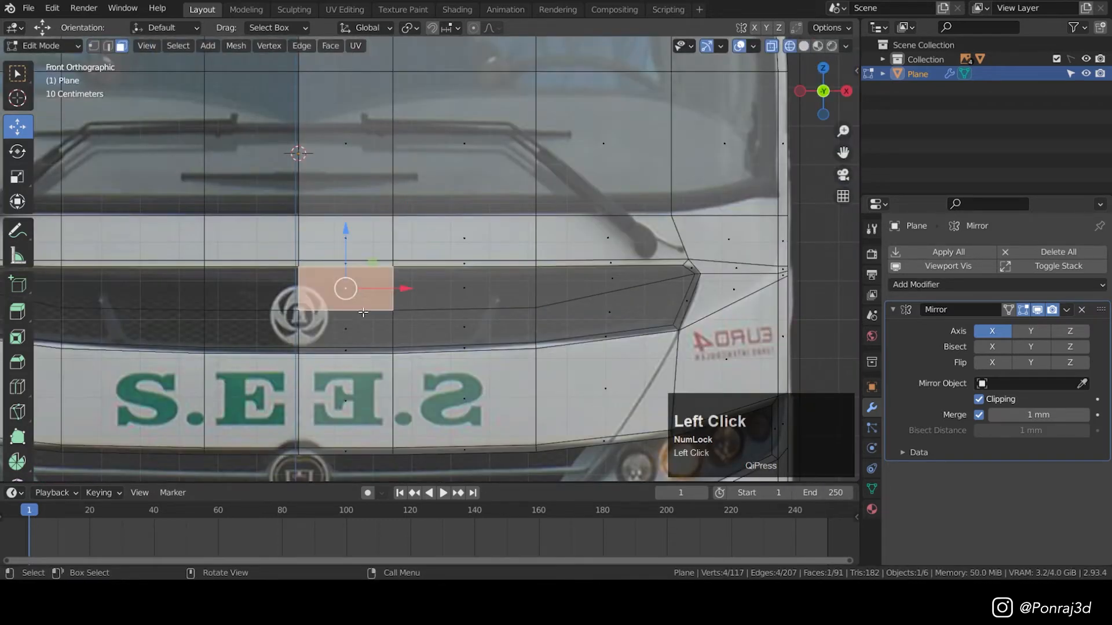
pyautogui.keyDown('shift'); pyautogui.click(354, 329); pyautogui.keyUp('shift')
pyautogui.keyDown('shift'); pyautogui.click(464, 325); pyautogui.keyUp('shift')
pyautogui.keyDown('shift'); pyautogui.click(609, 312); pyautogui.keyUp('shift')
pyautogui.press('x')
pyautogui.press('z')
pyautogui.moveTo(602, 307); pyautogui.dragTo(491, 320, button='middle')
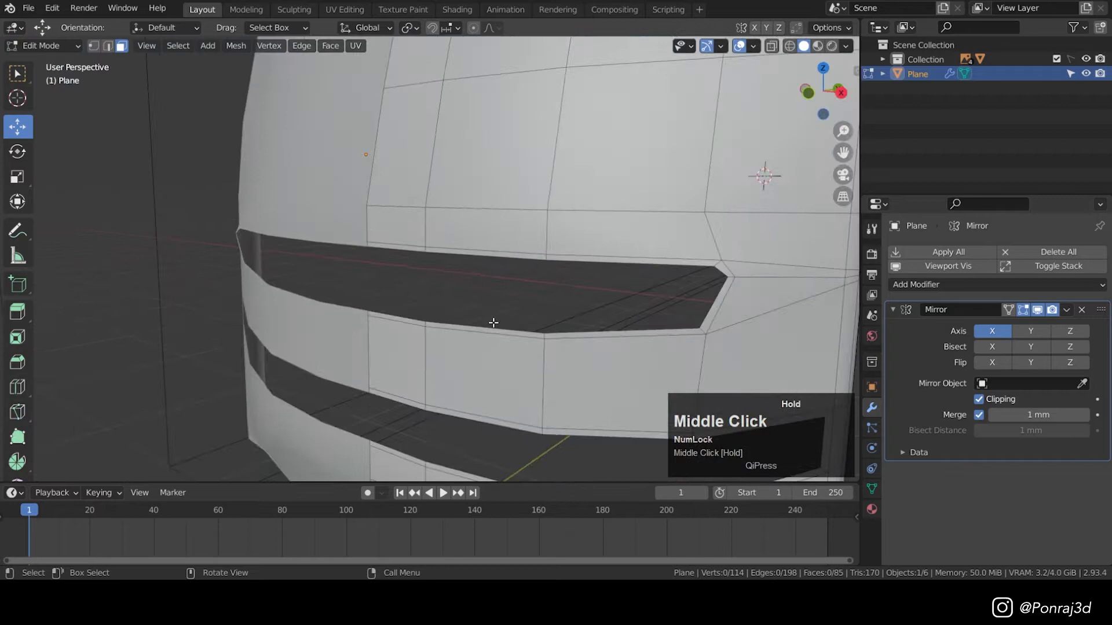
pyautogui.scroll(-4, 491, 282)
pyautogui.press('Tab')
# - Inset the three faces over the lower bumper grille by about 20 mm
pyautogui.press('KP_1')
pyautogui.scroll(3, 457, 357)
pyautogui.press('Tab')
pyautogui.hotkey('alt', 'z')
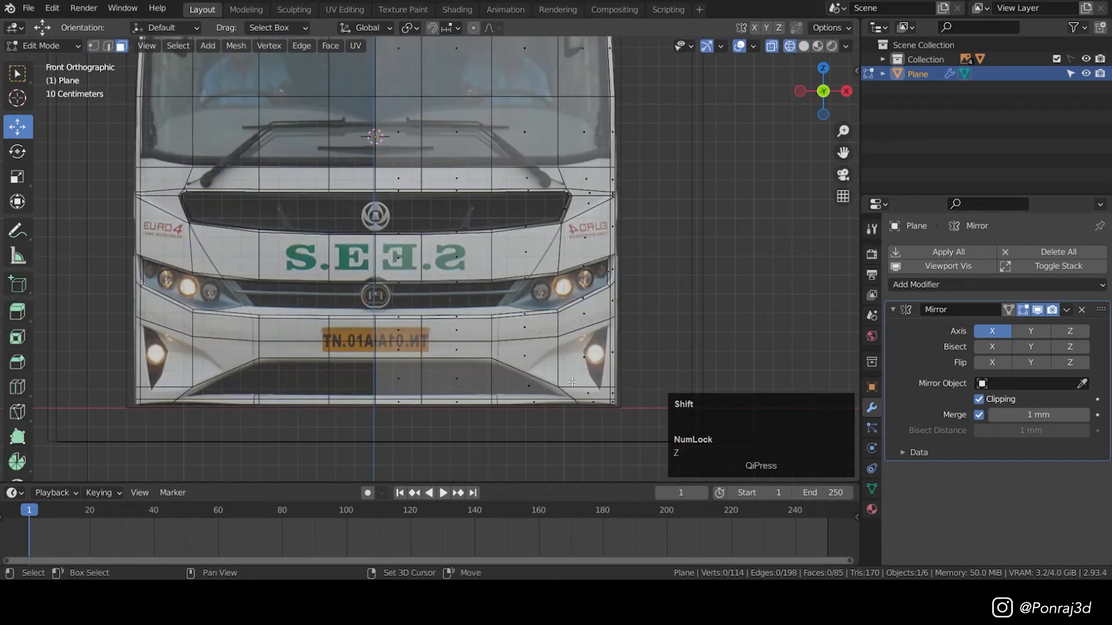
pyautogui.keyDown('shift'); pyautogui.moveTo(422, 371); pyautogui.dragTo(323, 361, button='middle'); pyautogui.keyUp('shift')
pyautogui.scroll(3, 323, 361)
pyautogui.click(290, 363)
pyautogui.keyDown('shift'); pyautogui.click(400, 364); pyautogui.keyUp('shift')
pyautogui.keyDown('shift'); pyautogui.click(498, 371); pyautogui.keyUp('shift')
pyautogui.hotkey('shift', 'z')
pyautogui.press('i')
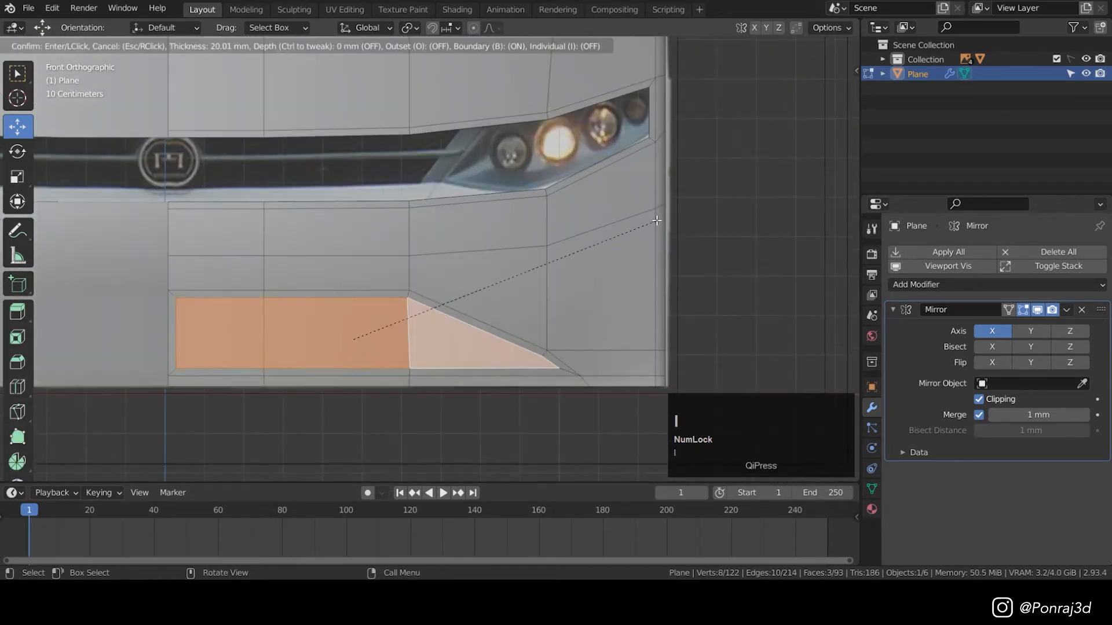
pyautogui.click(649, 220)
# - Delete the three inset bumper grille faces and the narrow leftover face at the centre line
pyautogui.press('x')
pyautogui.press('1')
pyautogui.press('3')
pyautogui.click(143, 327)
pyautogui.press('x')
pyautogui.press('1')
# - Move the bumper opening's upper and lower centre vertices onto the mirror plane and return to Object Mode
pyautogui.click(146, 291)
pyautogui.keyDown('shift'); pyautogui.click(152, 371); pyautogui.keyUp('shift')
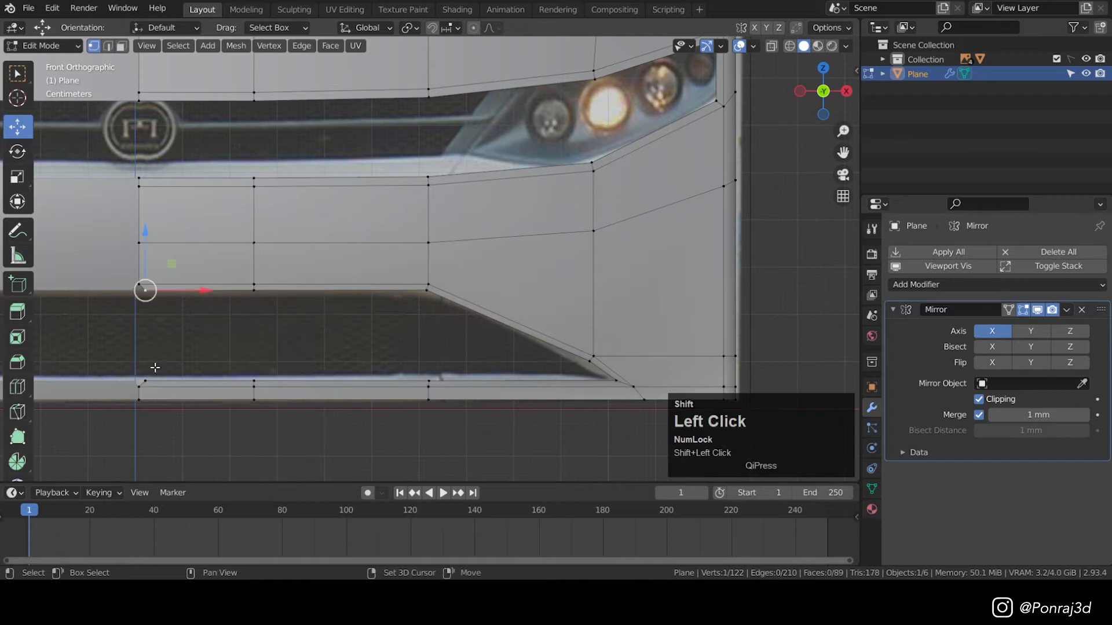
pyautogui.press('Tab')
pyautogui.moveTo(318, 306); pyautogui.dragTo(384, 365, button='middle')
pyautogui.scroll(3, 380, 276)
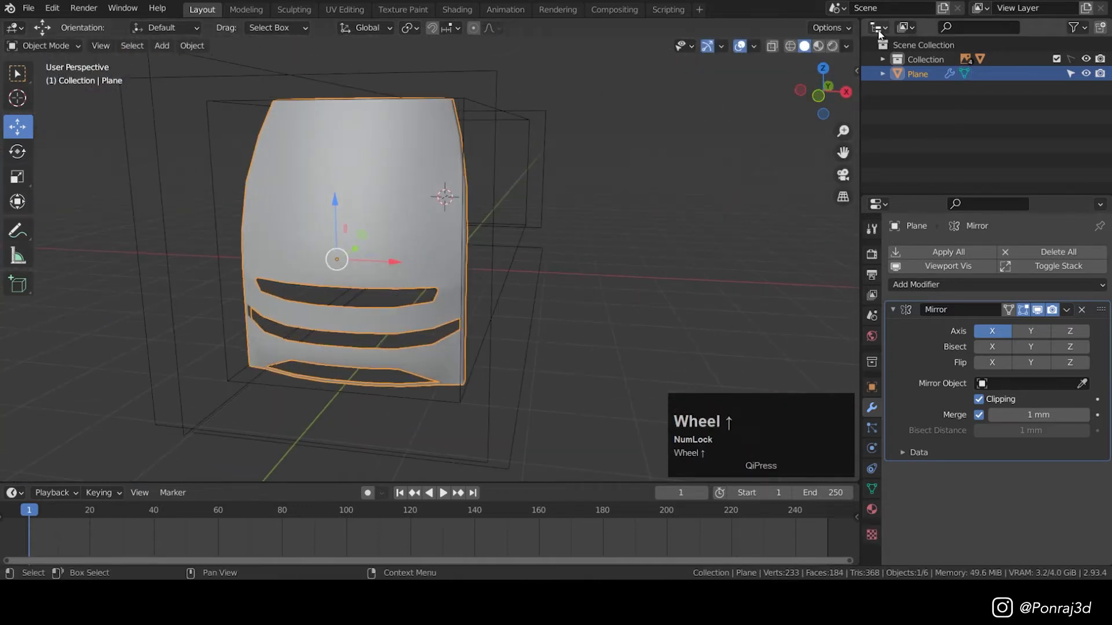
# - Replace the Outliner with an Image Editor showing Front view.jpg, framed on the bus's lower front
pyautogui.click(879, 29)
pyautogui.click(409, 83)
pyautogui.moveTo(1020, 203); pyautogui.dragTo(1021, 121, button='middle')
pyautogui.scroll(5, 1020, 120)
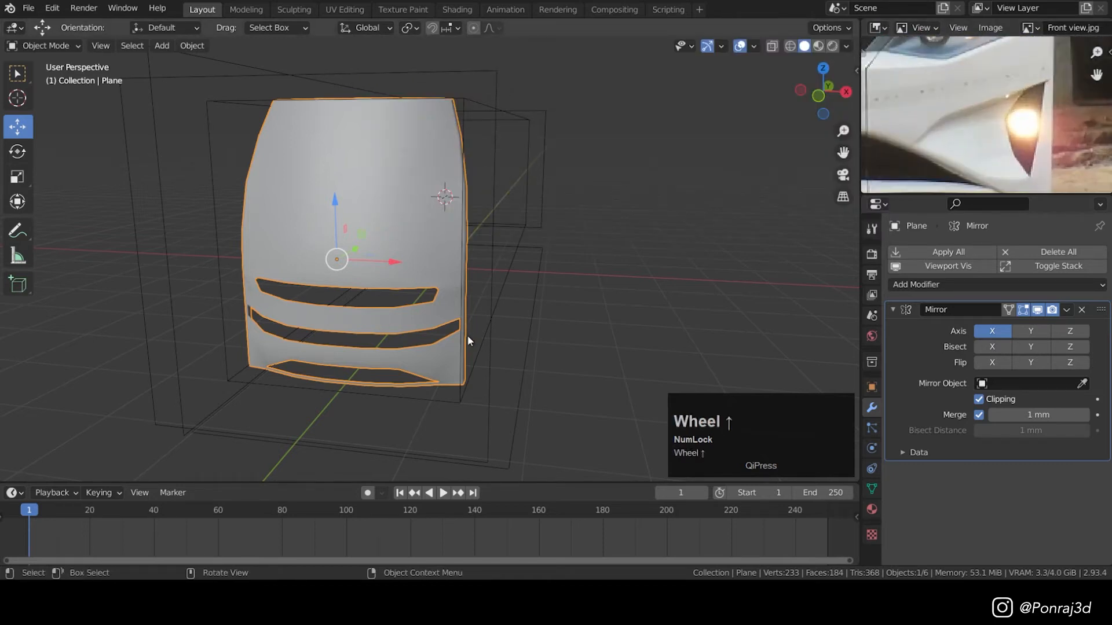
pyautogui.scroll(-5, 1026, 139)
pyautogui.scroll(1, 463, 342)
# - Collapse the Mirror modifier and add a Subdivision Surface modifier to the bus front
pyautogui.click(411, 329)
pyautogui.moveTo(466, 336)
pyautogui.mouseDown(button='middle')
pyautogui.moveTo(411, 329)
pyautogui.moveTo(464, 318)
pyautogui.moveTo(468, 327)
pyautogui.mouseUp(button='middle')
pyautogui.scroll(2, 468, 324)
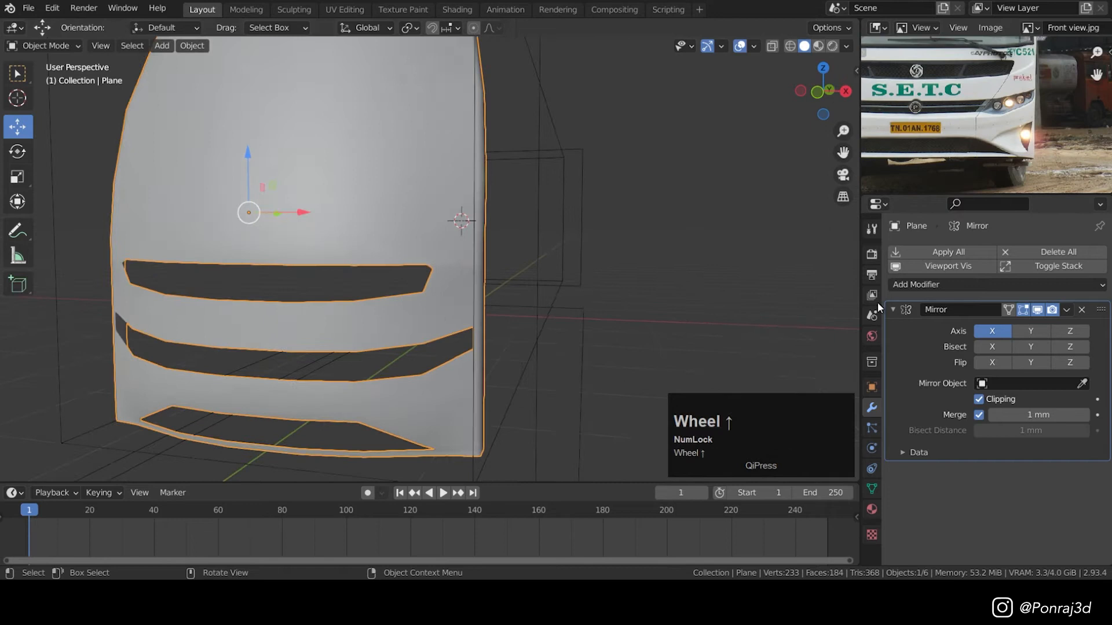
pyautogui.click(893, 310)
pyautogui.click(930, 284)
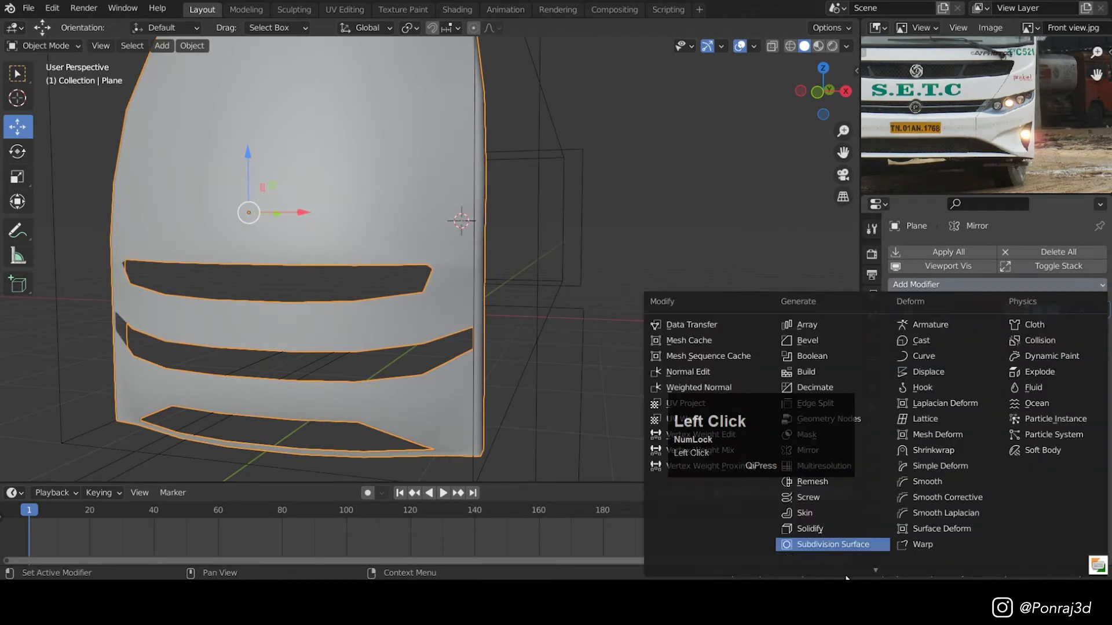
pyautogui.click(855, 534)
# - Knife-cut along the fog lamp crease from the bumper opening's sloped edge to the bus's outer side edge
pyautogui.scroll(-1, 592, 311)
pyautogui.press('KP_1')
pyautogui.scroll(2, 452, 303)
pyautogui.press('z')
pyautogui.click(255, 313)
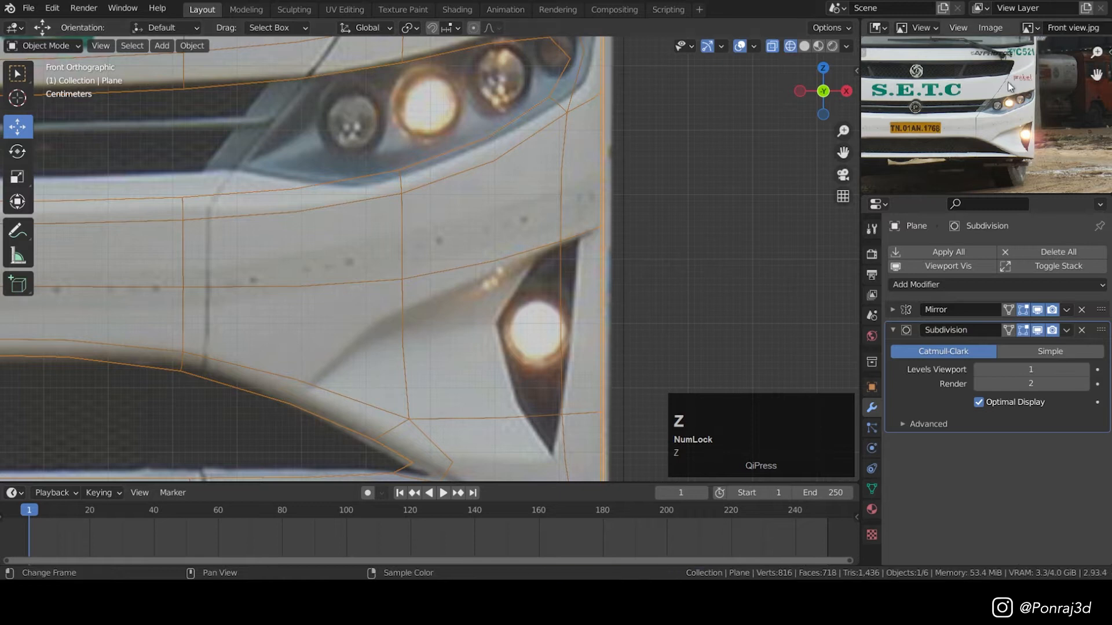
pyautogui.scroll(2, 1007, 148)
pyautogui.moveTo(1006, 148); pyautogui.dragTo(941, 135, button='middle')
pyautogui.scroll(2, 952, 91)
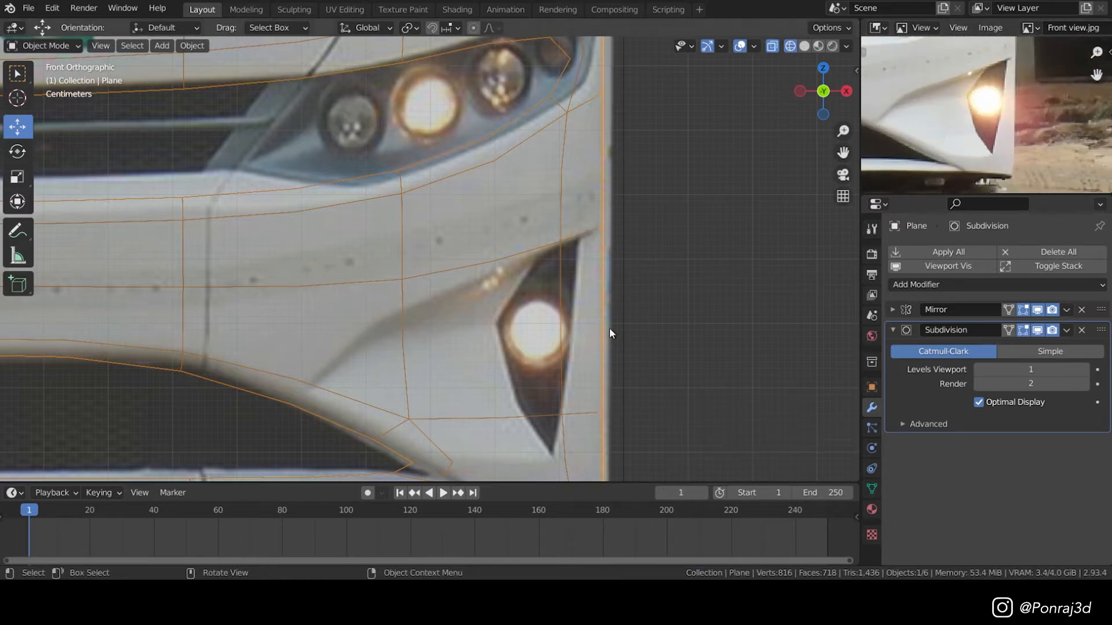
pyautogui.press('Tab')
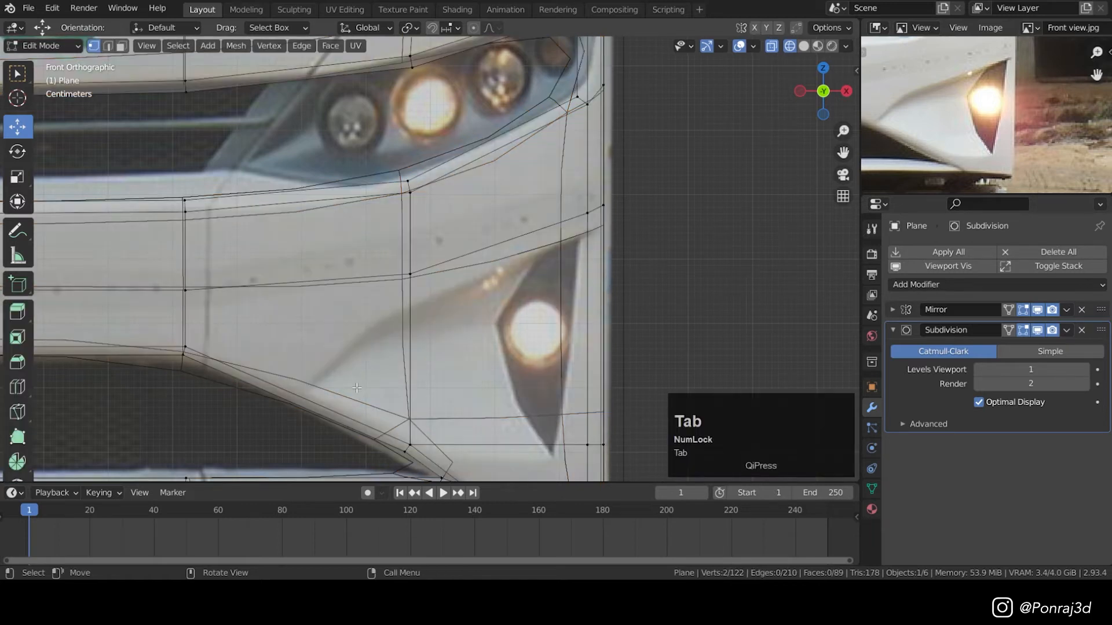
pyautogui.press('k')
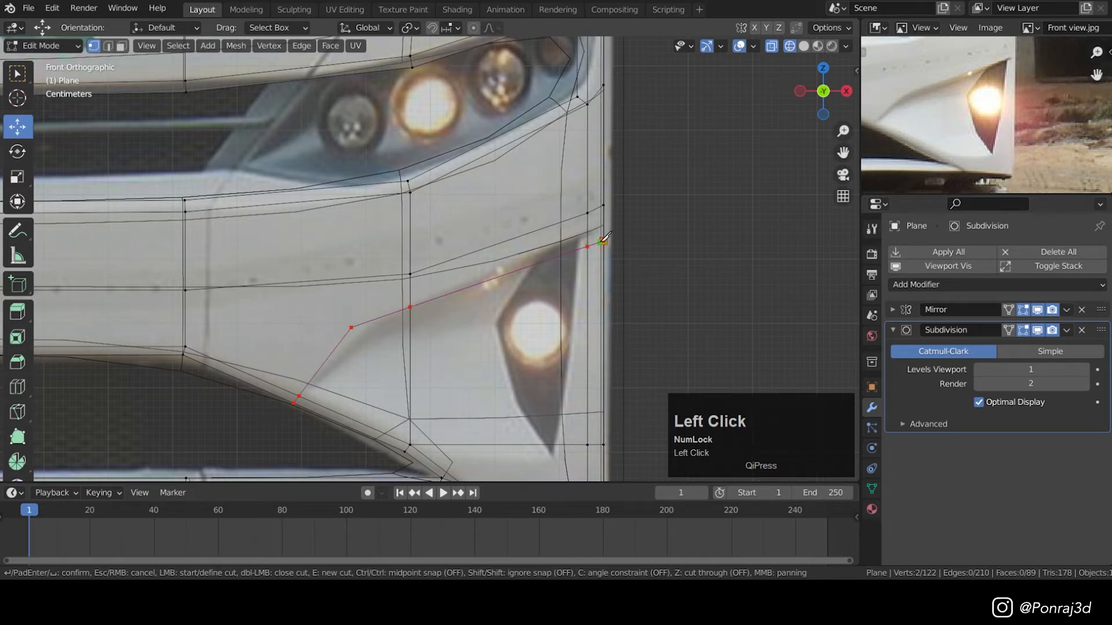
pyautogui.press('space')
pyautogui.press('z')
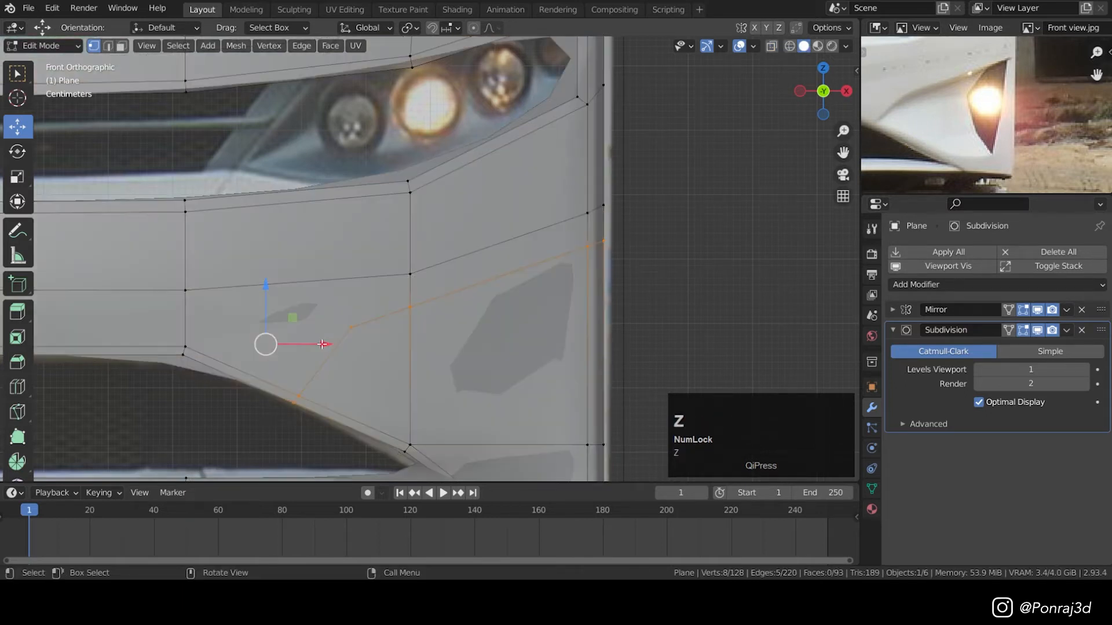
# - Connect the knife cut's corner vertex to the vertex above the bumper opening's upper corner with a new edge
pyautogui.press('3')
pyautogui.click(320, 298)
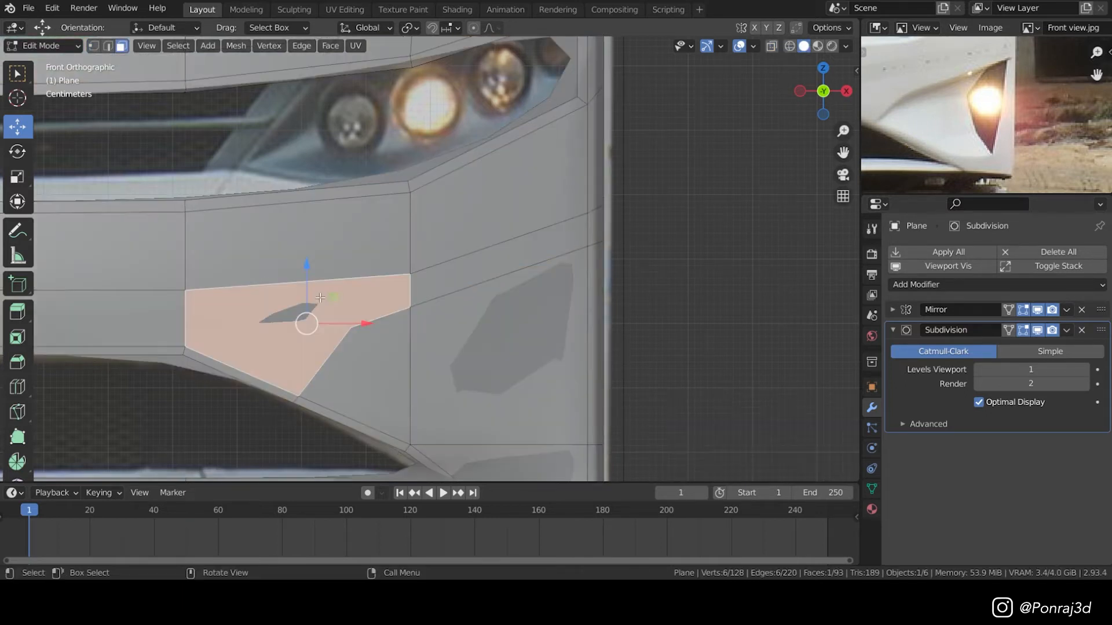
pyautogui.press('1')
pyautogui.click(354, 325)
pyautogui.keyDown('shift'); pyautogui.click(178, 291); pyautogui.keyUp('shift')
pyautogui.press('j')
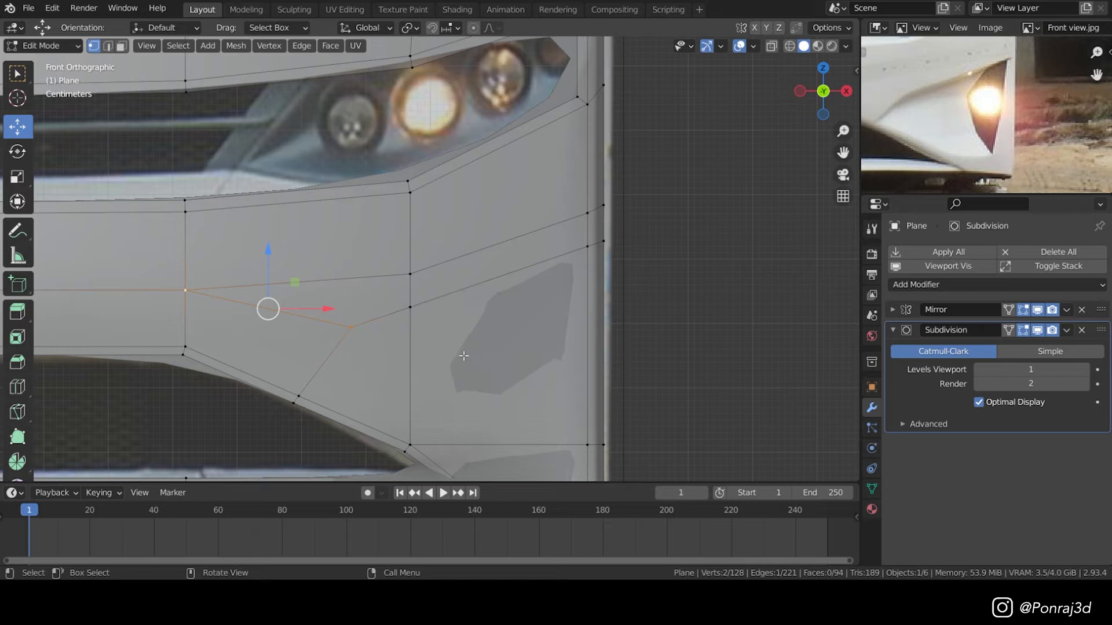
# - Inset the two faces covering the fog lamp area by about 11 mm
pyautogui.press('z')
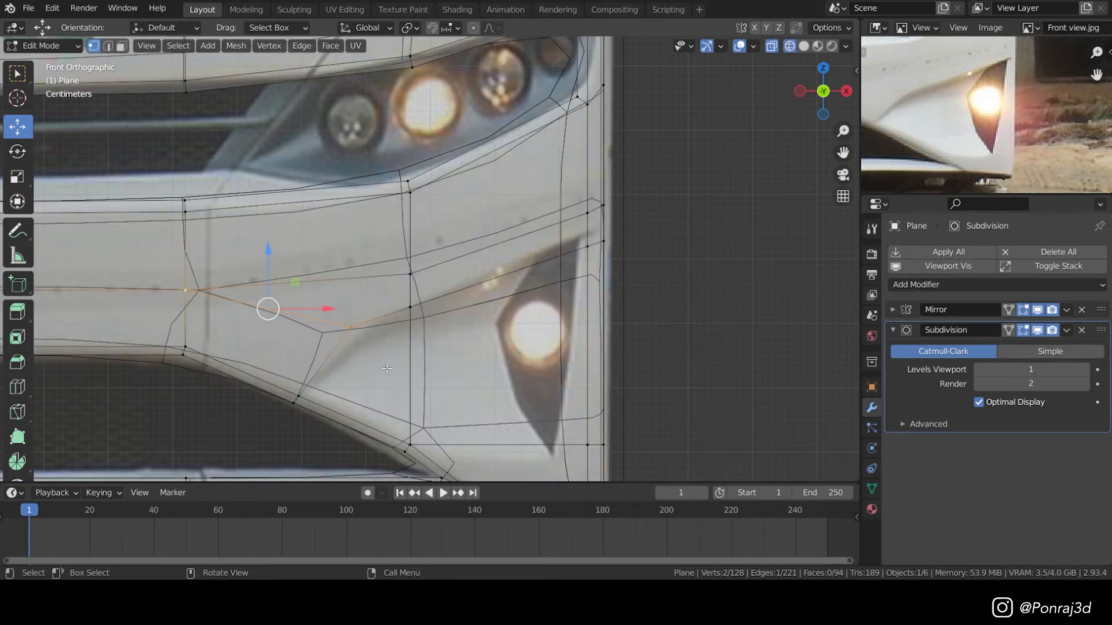
pyautogui.press('3')
pyautogui.click(367, 368)
pyautogui.keyDown('shift'); pyautogui.click(498, 353); pyautogui.keyUp('shift')
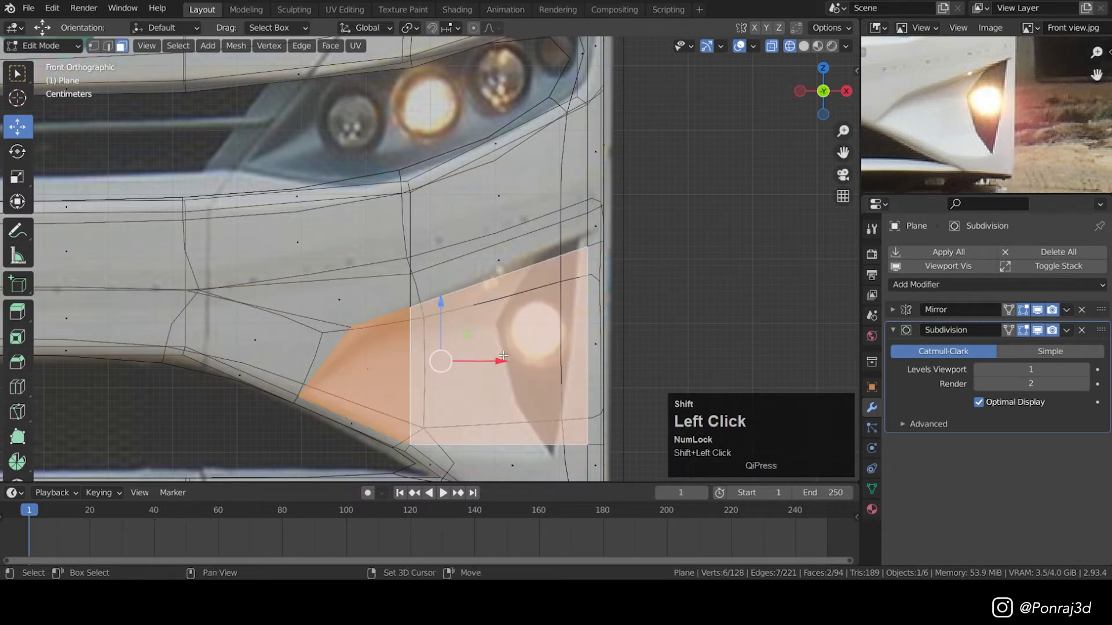
pyautogui.press('o')
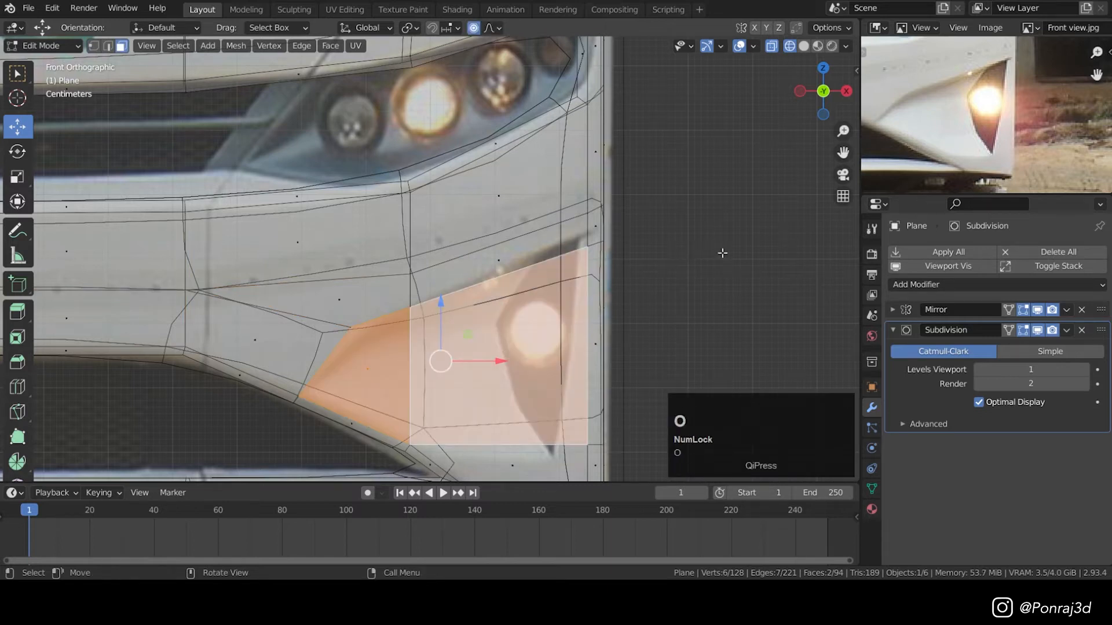
pyautogui.press('i')
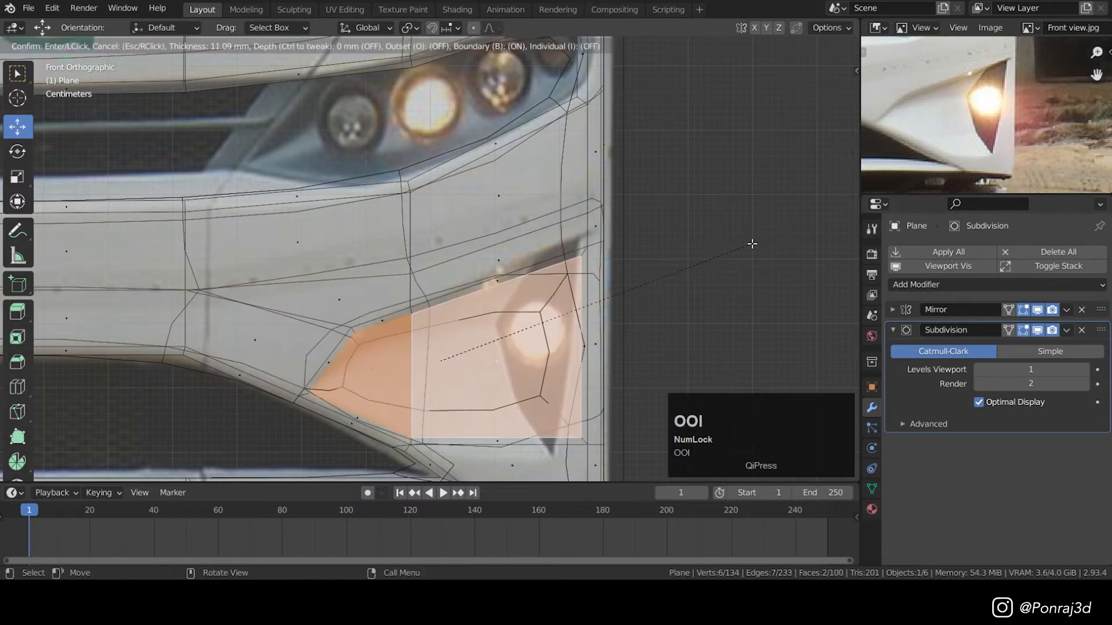
pyautogui.click(405, 365)
pyautogui.press('z')
pyautogui.click(496, 367)
pyautogui.moveTo(496, 367); pyautogui.dragTo(496, 366, button='middle')
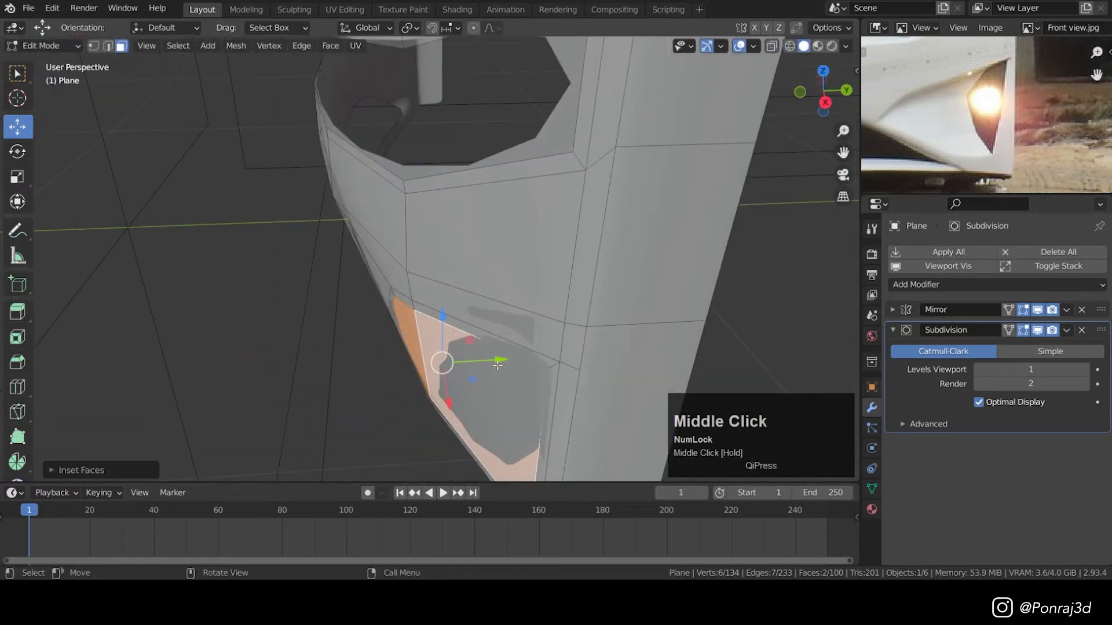
# - Extrude the two fog lamp faces inward along Y and adjust their depth from the side view
pyautogui.press('e')
pyautogui.press('y')
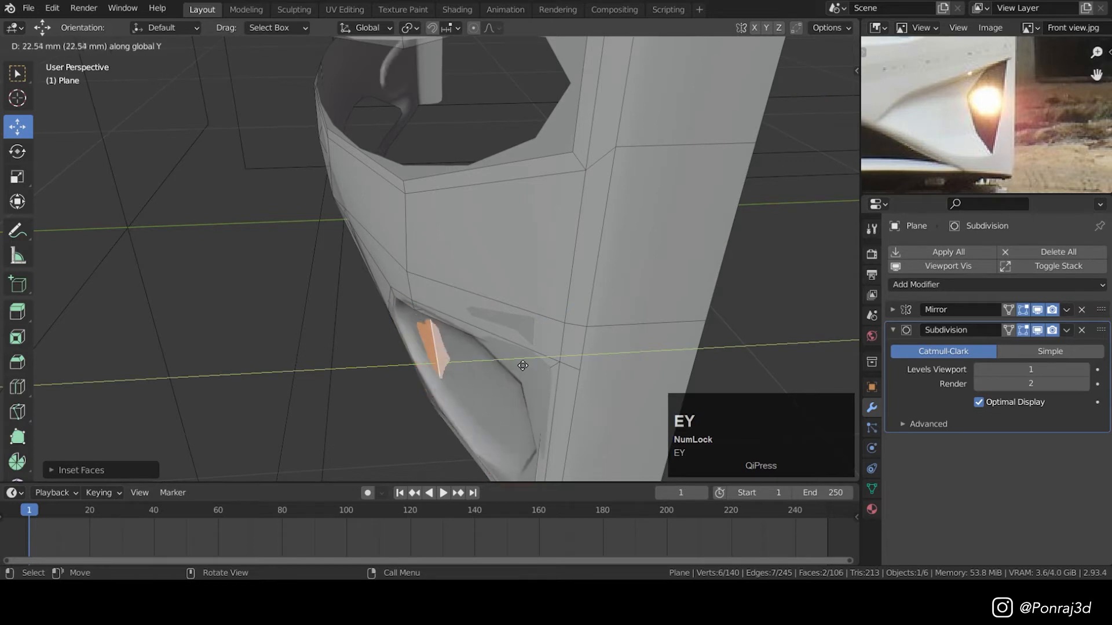
pyautogui.click(559, 360)
pyautogui.press('KP_3')
pyautogui.press('z')
pyautogui.moveTo(558, 361)
pyautogui.mouseDown()
pyautogui.moveTo(603, 359)
pyautogui.moveTo(534, 359)
pyautogui.moveTo(549, 359)
pyautogui.mouseUp()
pyautogui.press('z')
pyautogui.moveTo(463, 351); pyautogui.dragTo(149, 332, button='middle')
# - Move the vertex pair at the fog lamp recess's inner end about 64 mm forward along Y
pyautogui.press('1')
pyautogui.click(555, 364)
pyautogui.keyDown('shift'); pyautogui.click(523, 272); pyautogui.keyUp('shift')
pyautogui.moveTo(553, 300); pyautogui.dragTo(535, 318, button='middle')
pyautogui.moveTo(536, 319); pyautogui.dragTo(553, 325)
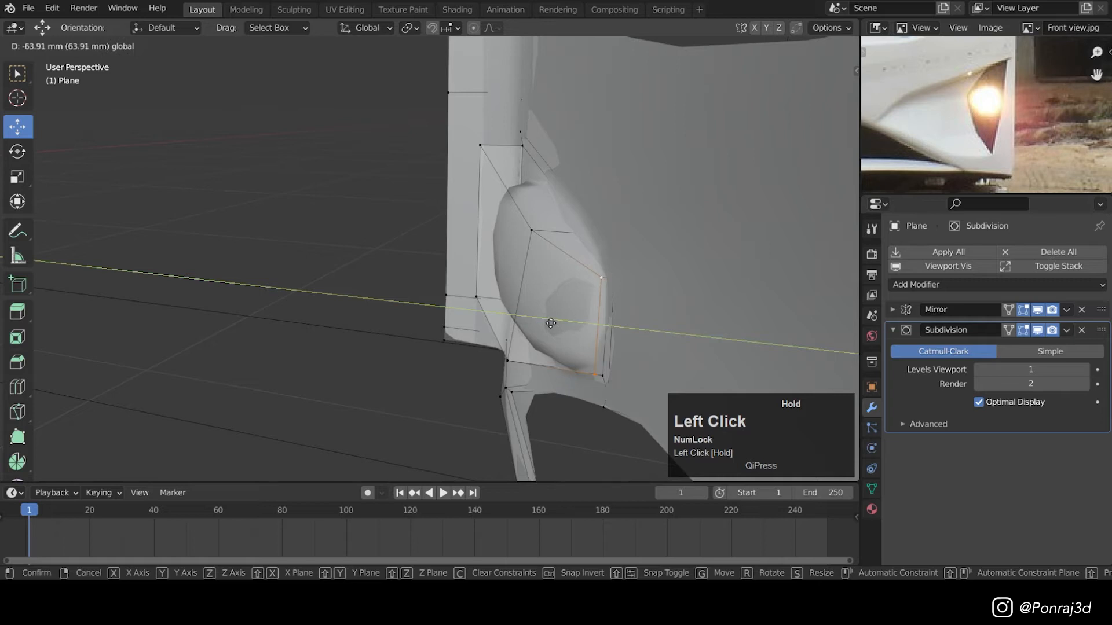
pyautogui.moveTo(551, 323); pyautogui.dragTo(550, 323)
# - Shift the fog lamp recess's middle and outer vertex pairs along Y to even out its depth
pyautogui.click(528, 232)
pyautogui.keyDown('shift'); pyautogui.click(507, 360); pyautogui.keyUp('shift')
pyautogui.moveTo(456, 290); pyautogui.dragTo(492, 297)
pyautogui.click(480, 145)
pyautogui.keyDown('shift'); pyautogui.click(476, 296); pyautogui.keyUp('shift')
pyautogui.rightClick(472, 223)
pyautogui.moveTo(472, 223); pyautogui.dragTo(452, 226)
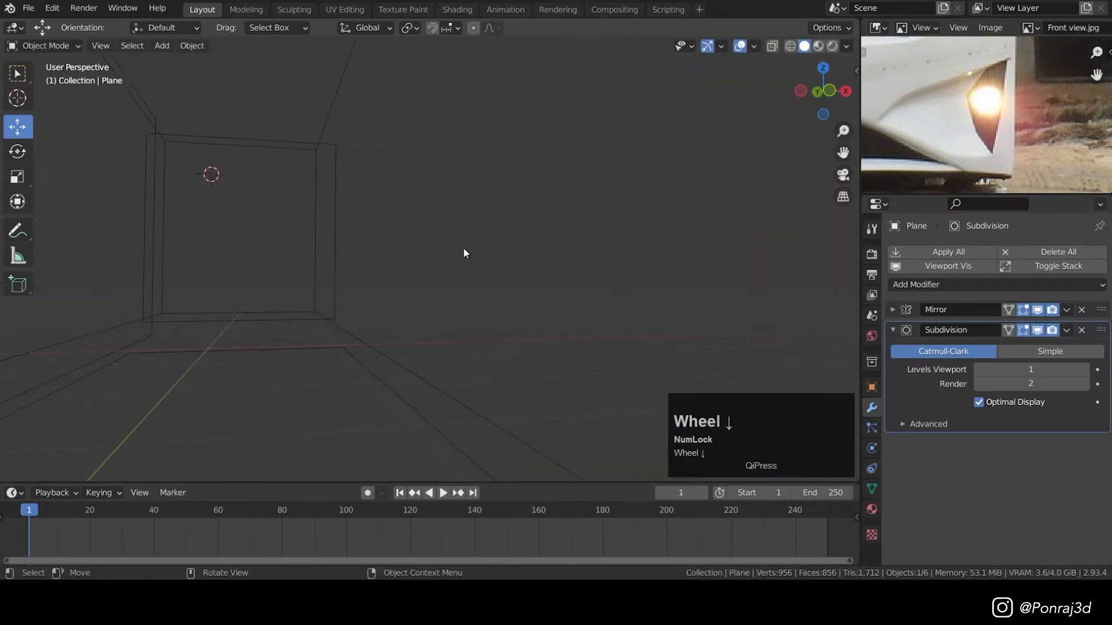
# - Sketch an annotation along the fog lamp crease on the reference photo and undo it
pyautogui.scroll(3, 473, 264)
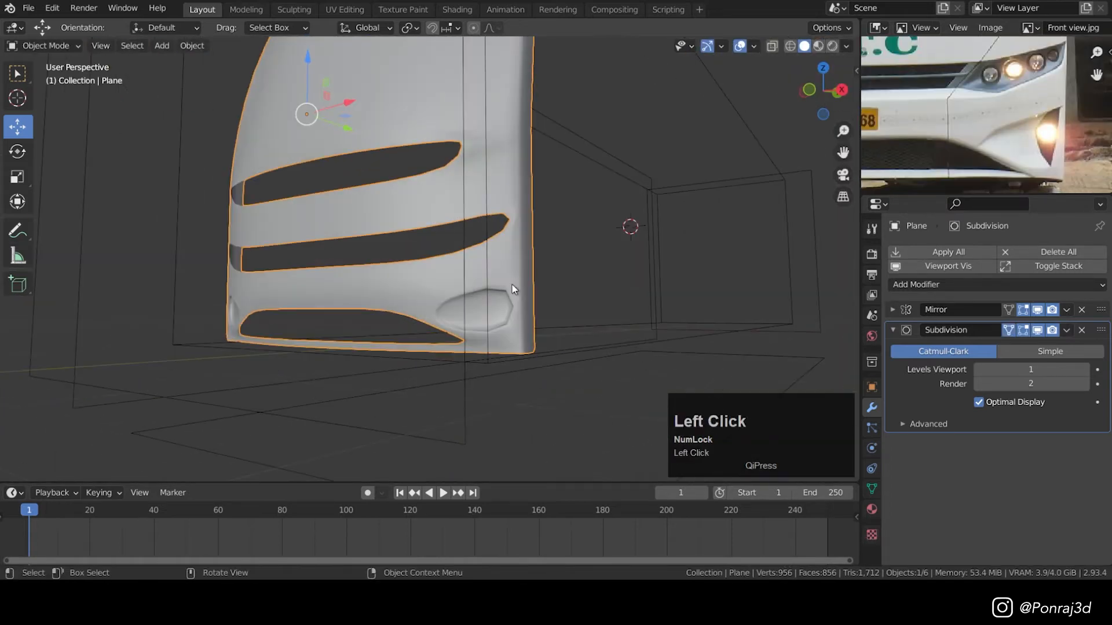
pyautogui.scroll(3, 505, 286)
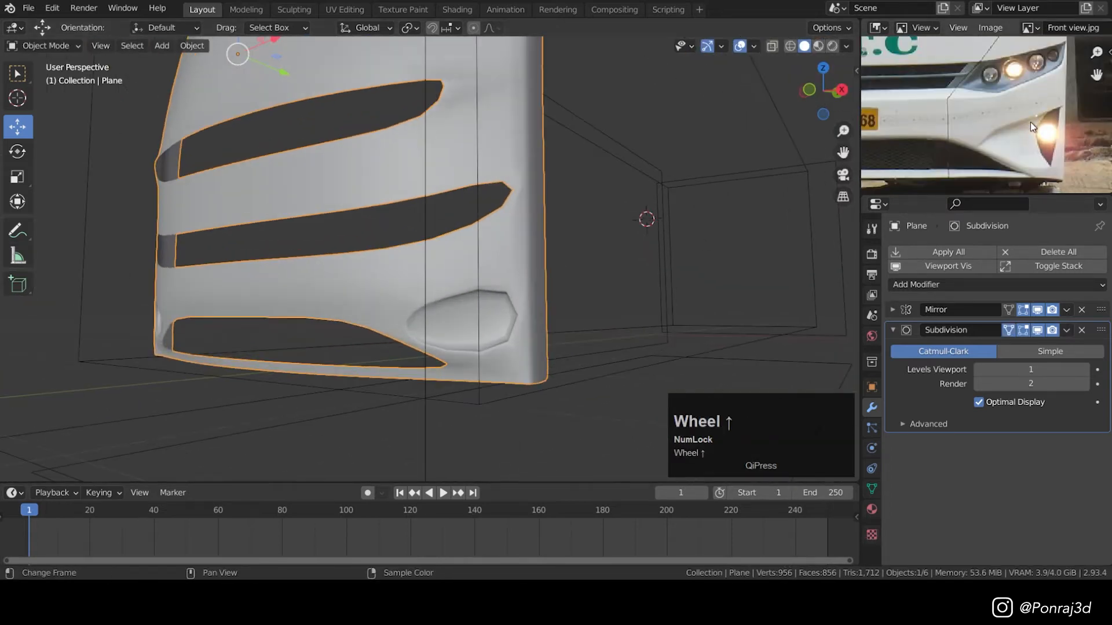
pyautogui.click(1063, 96)
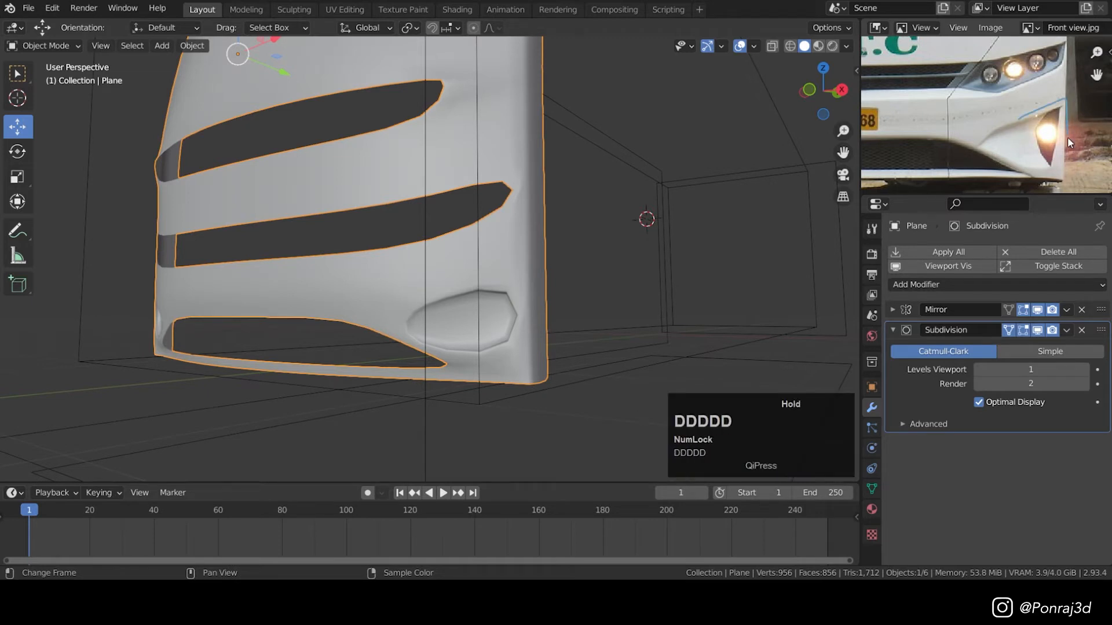
pyautogui.hotkey('ctrl', 'z')
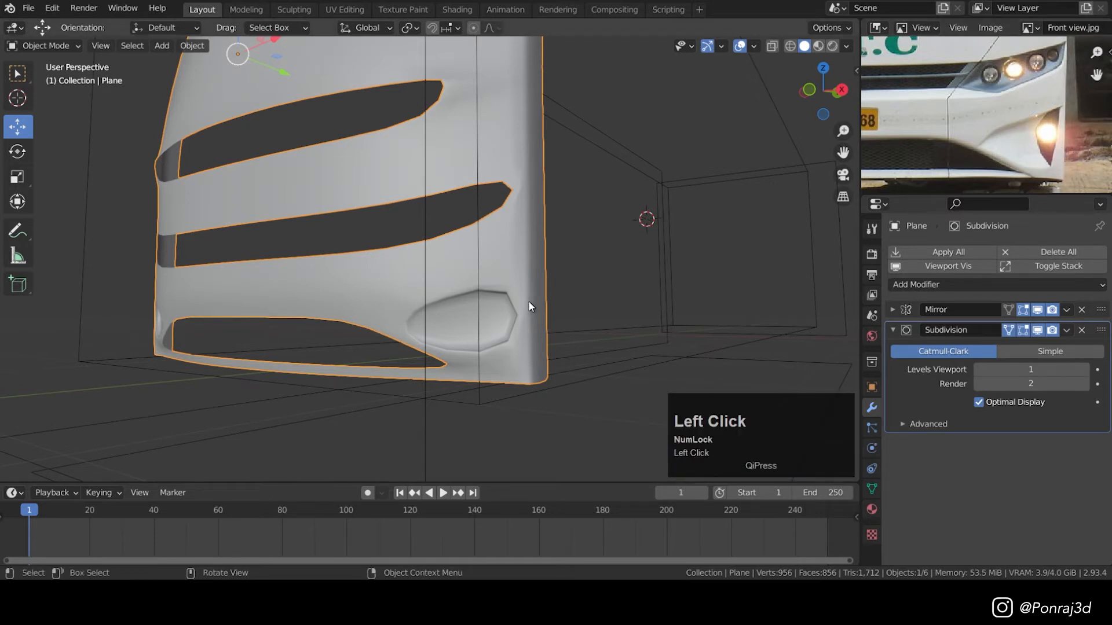
# - Enter Edit Mode, turn off the Subdivision modifier's on-cage display and save the file
pyautogui.scroll(4, 509, 292)
pyautogui.press('Tab')
pyautogui.scroll(3, 512, 309)
pyautogui.click(1008, 330)
pyautogui.hotkey('ctrl', 's')
# - Add a horizontal loop cut through the fog lamp recess and slide it close to the upper edge
pyautogui.hotkey('ctrl', 'r')
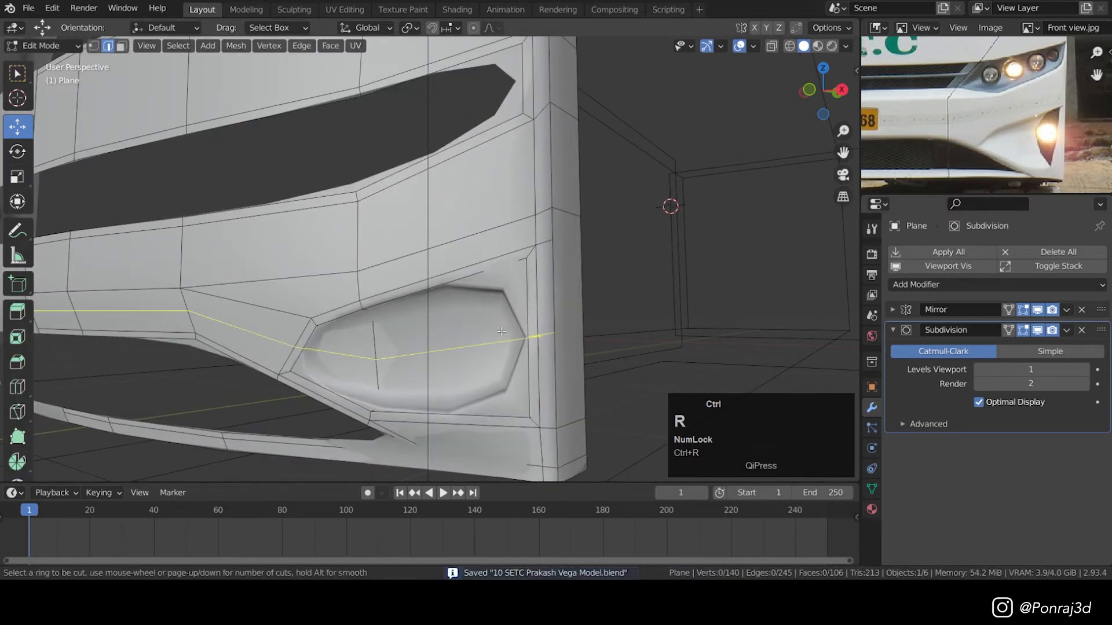
pyautogui.click(531, 322)
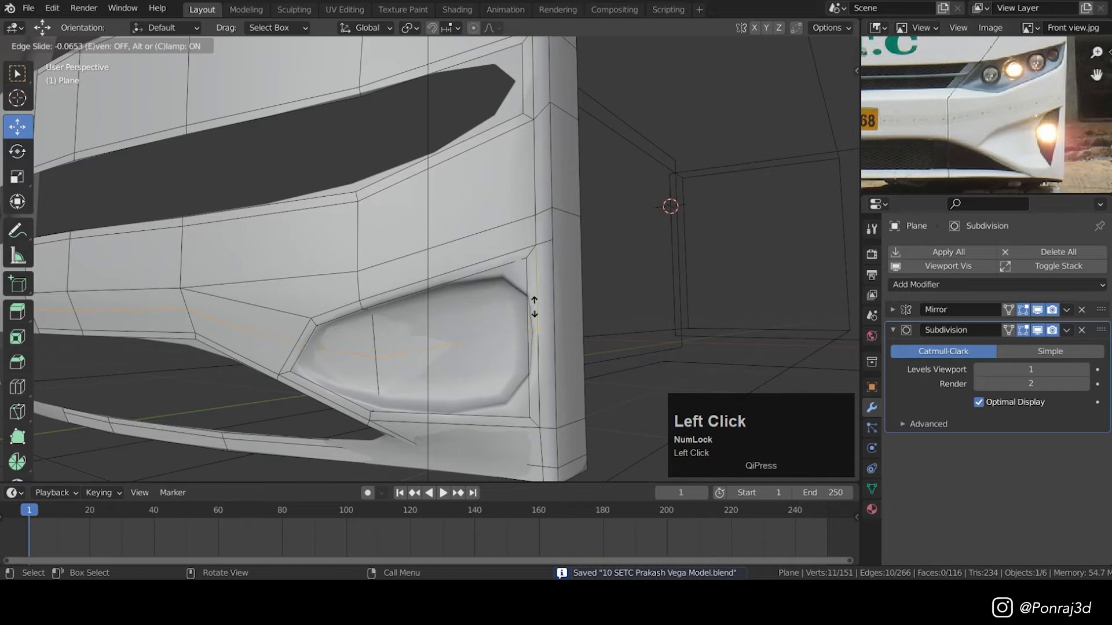
pyautogui.click(547, 269)
# - Add a second horizontal loop cut through the fog lamp recess and slide it close to the lower edge
pyautogui.hotkey('ctrl', 'r')
pyautogui.click(549, 375)
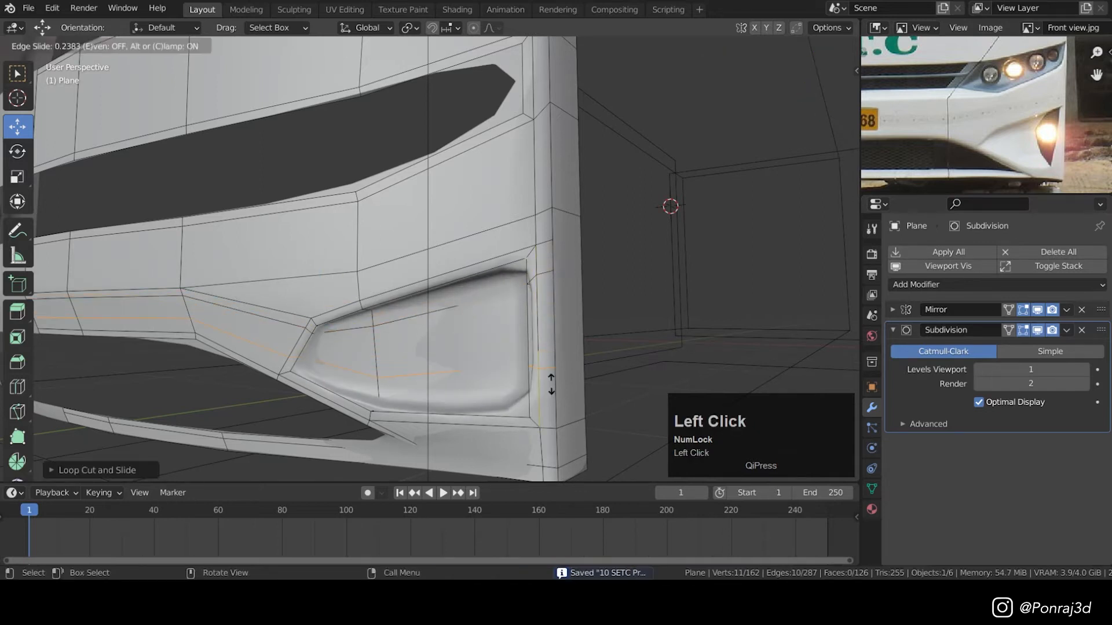
pyautogui.click(566, 420)
pyautogui.scroll(-4, 565, 421)
pyautogui.moveTo(565, 405); pyautogui.dragTo(510, 449, button='middle')
pyautogui.scroll(5, 510, 448)
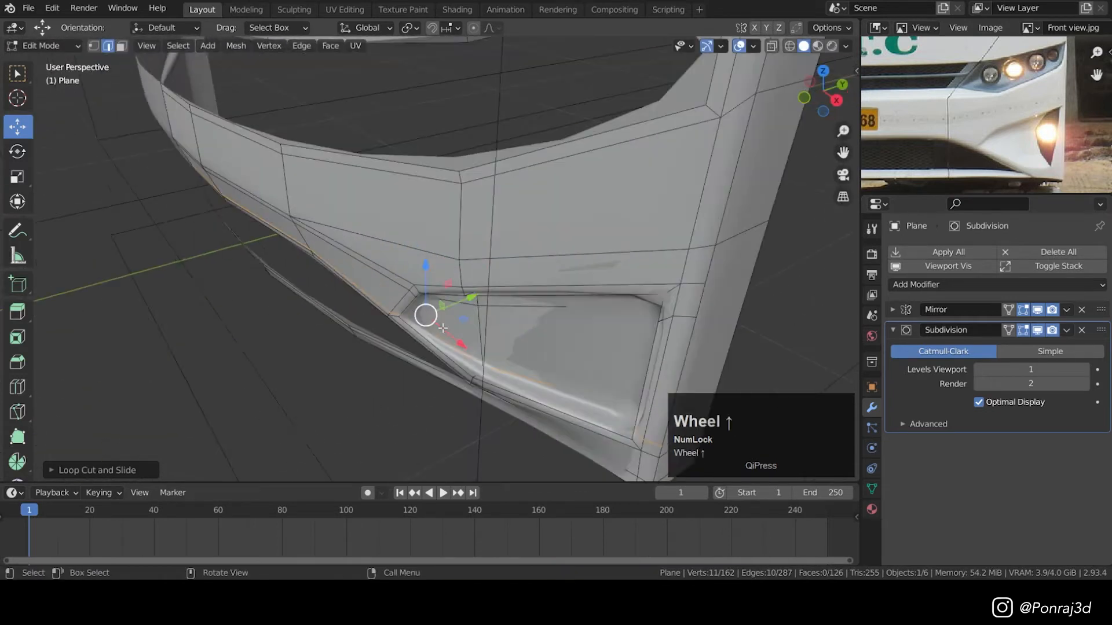
# - Turn on the Subdivision modifier's on-cage display and reposition the vertices around the fog lamp recess's inner lower corner
pyautogui.click(1008, 331)
pyautogui.scroll(4, 436, 340)
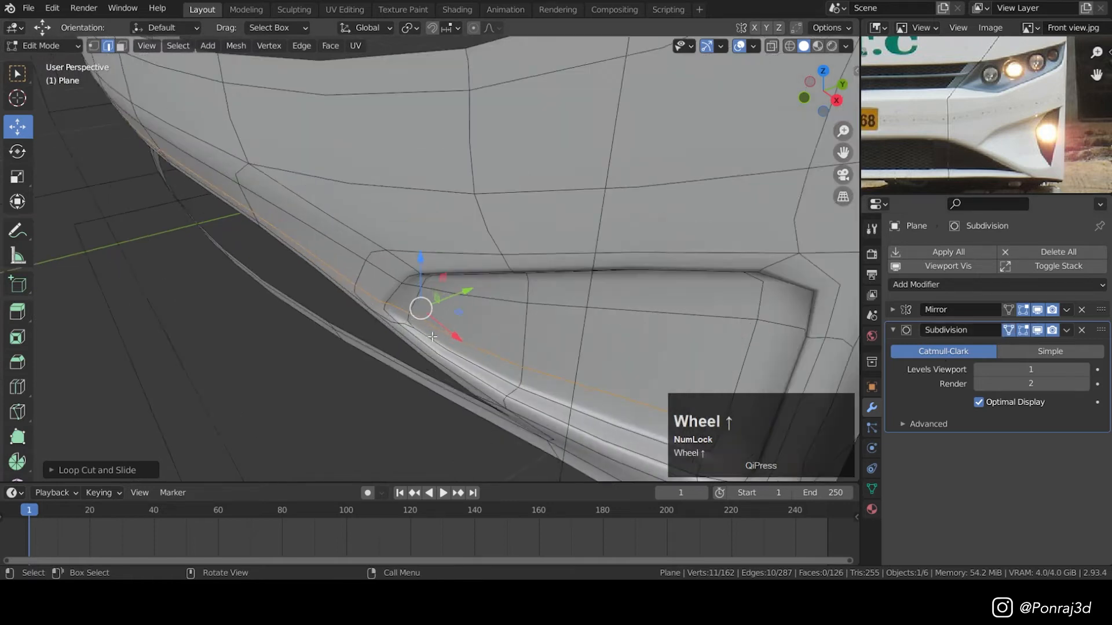
pyautogui.press('1')
pyautogui.click(412, 327)
pyautogui.moveTo(414, 328); pyautogui.dragTo(503, 373, button='middle')
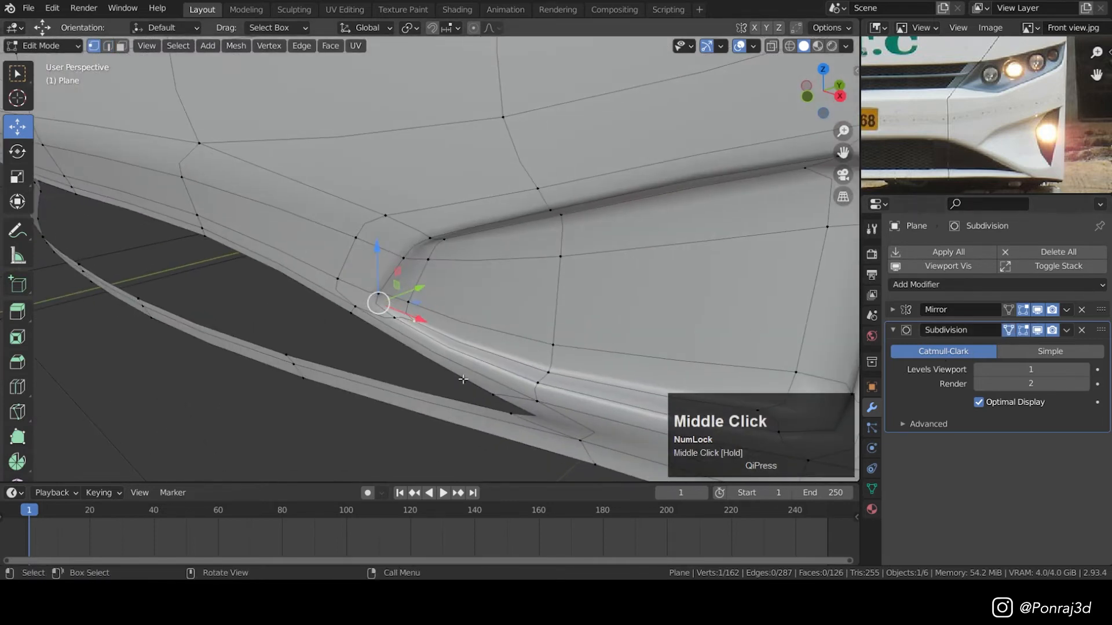
pyautogui.moveTo(417, 318); pyautogui.dragTo(418, 291, button='middle')
pyautogui.moveTo(418, 291); pyautogui.dragTo(365, 305)
pyautogui.click(534, 396)
pyautogui.moveTo(556, 392); pyautogui.dragTo(530, 395)
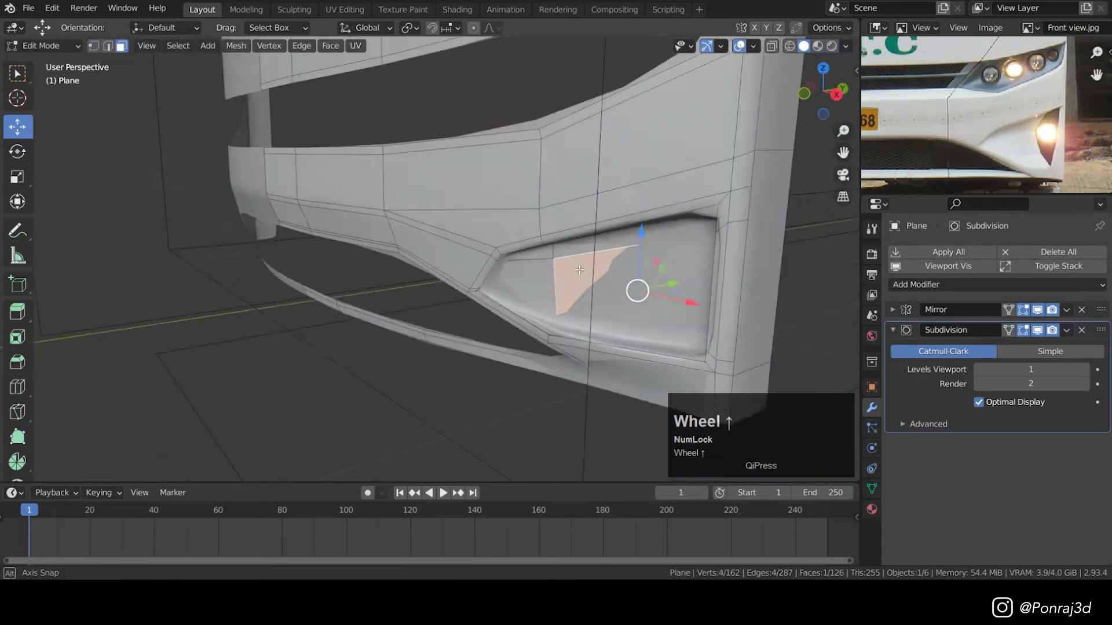
# - Move the two edges along the fog lamp recess's outer side along the Y axis
pyautogui.scroll(2, 556, 278)
pyautogui.moveTo(556, 278); pyautogui.dragTo(377, 283, button='middle')
pyautogui.moveTo(720, 284); pyautogui.dragTo(645, 318, button='middle')
pyautogui.keyDown('shift'); pyautogui.click(634, 286); pyautogui.keyUp('shift')
pyautogui.press('2')
pyautogui.click(566, 226)
pyautogui.moveTo(566, 226); pyautogui.dragTo(514, 284, button='middle')
pyautogui.keyDown('shift'); pyautogui.click(567, 290); pyautogui.keyUp('shift')
pyautogui.moveTo(527, 258); pyautogui.dragTo(501, 254)
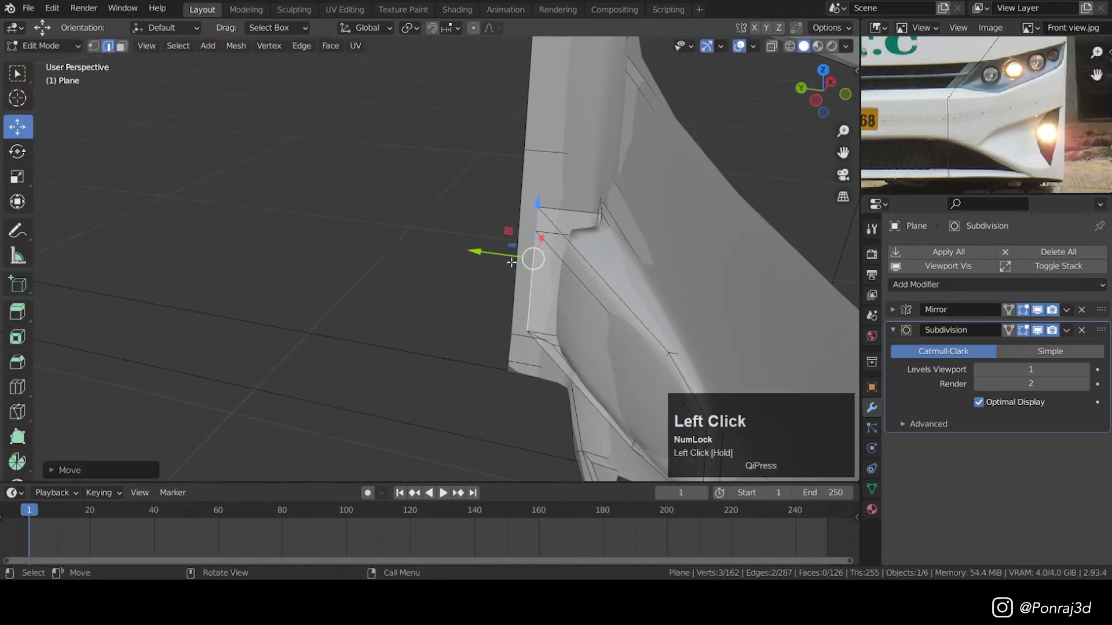
# - Turn on the Subdivision modifier's on-cage display and move the edges across the middle of the fog lamp recess along Y
pyautogui.keyDown('shift'); pyautogui.moveTo(633, 345); pyautogui.dragTo(604, 301, button='middle'); pyautogui.keyUp('shift')
pyautogui.keyDown('shift'); pyautogui.scroll(1, 603, 313); pyautogui.keyUp('shift')
pyautogui.click(604, 370)
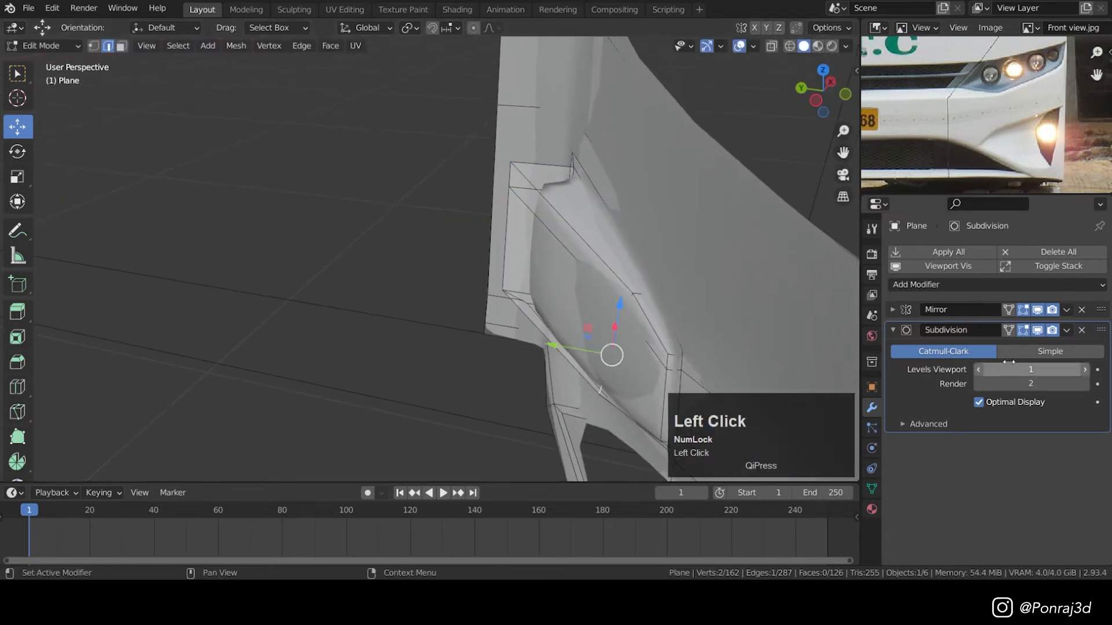
pyautogui.click(1007, 329)
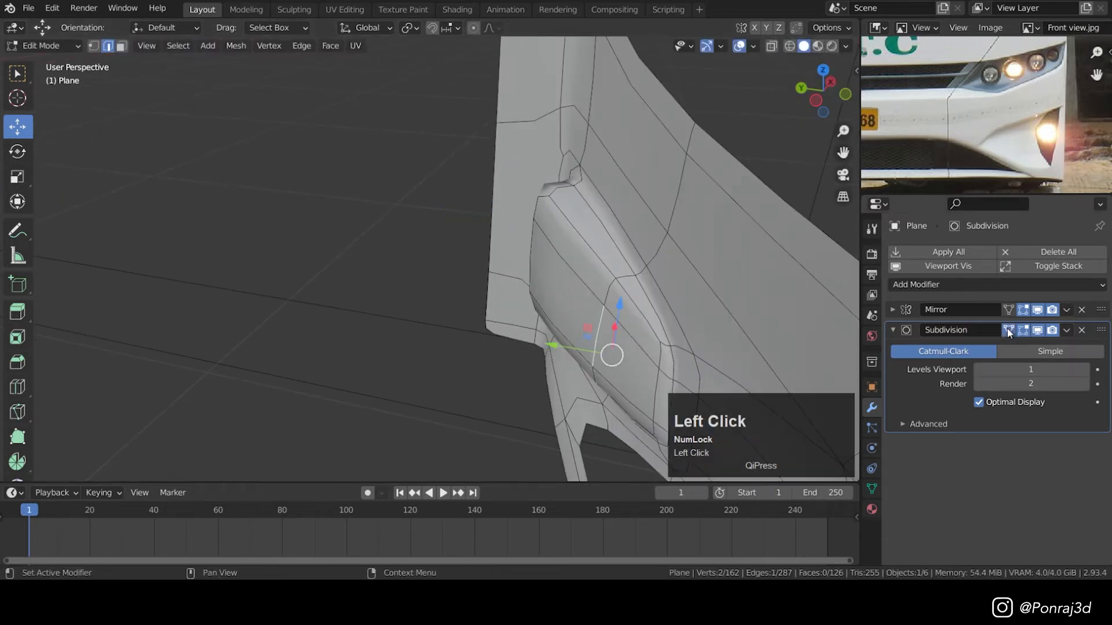
pyautogui.keyDown('shift'); pyautogui.click(610, 295); pyautogui.keyUp('shift')
pyautogui.moveTo(609, 295); pyautogui.dragTo(595, 350, button='middle')
pyautogui.moveTo(578, 327); pyautogui.dragTo(556, 325)
# - In front wireframe view, shift the fog lamp recess's lower vertex inward along X, and turn off the Subdivision modifier's on-cage display
pyautogui.press('KP_1')
pyautogui.press('z')
pyautogui.keyDown('shift'); pyautogui.scroll(3, 642, 320); pyautogui.keyUp('shift')
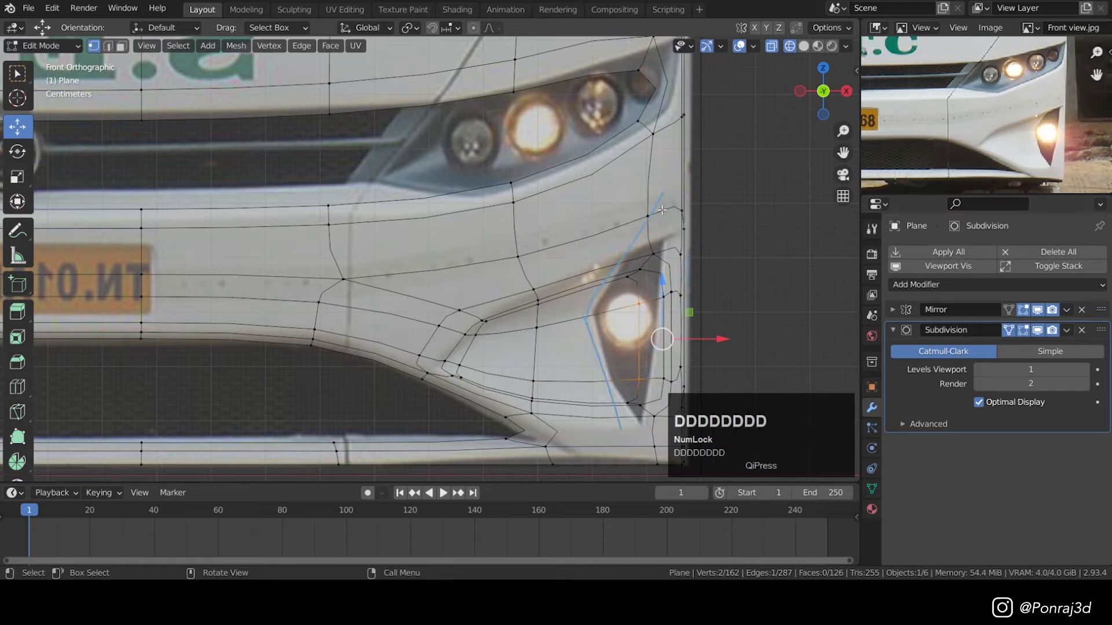
pyautogui.hotkey('ctrl', 'z')
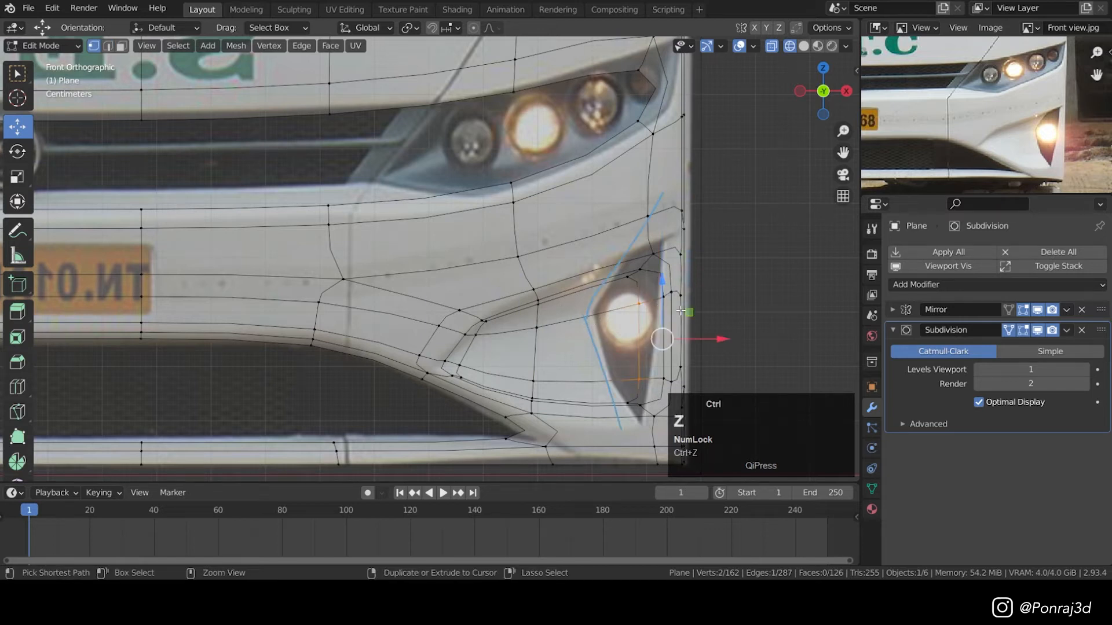
pyautogui.press('z')
pyautogui.press('z')
pyautogui.click(644, 380)
pyautogui.keyDown('shift'); pyautogui.moveTo(696, 382); pyautogui.dragTo(683, 322, button='middle'); pyautogui.keyUp('shift')
pyautogui.moveTo(682, 332); pyautogui.dragTo(664, 333)
pyautogui.click(1009, 331)
# - Adjust the vertices at the fog lamp recess's upper outer corner against the reference photo
pyautogui.click(642, 223)
pyautogui.press('z')
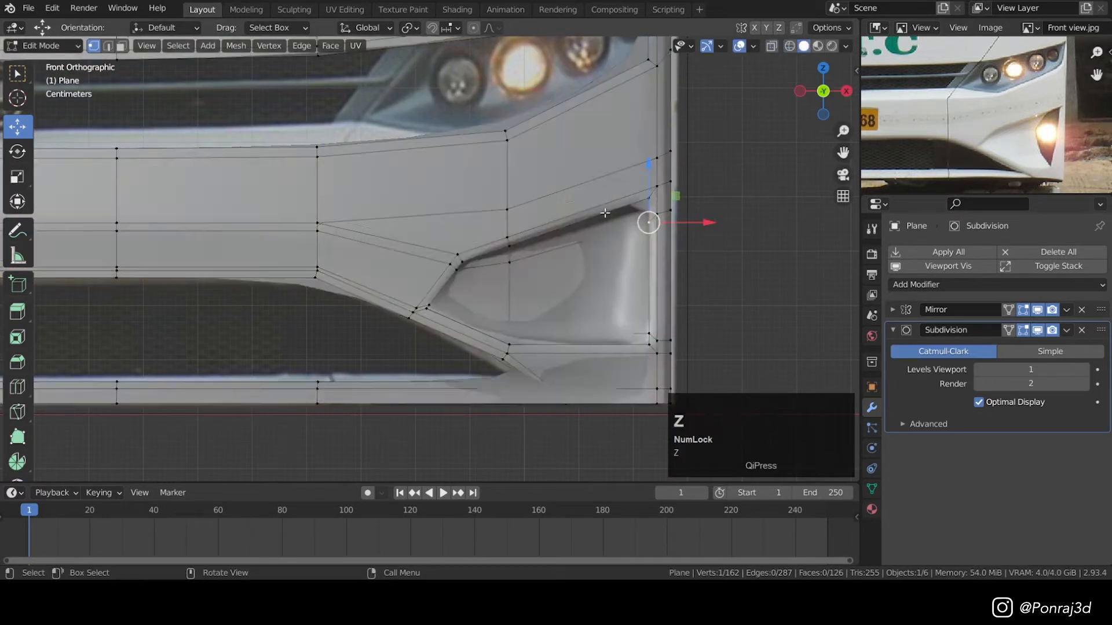
pyautogui.scroll(3, 576, 227)
pyautogui.press('z')
pyautogui.click(723, 229)
pyautogui.moveTo(730, 193); pyautogui.dragTo(606, 242)
pyautogui.click(706, 178)
pyautogui.rightClick(631, 200)
pyautogui.moveTo(731, 157); pyautogui.dragTo(619, 212)
pyautogui.click(718, 157)
pyautogui.press('z')
# - Delete the two recess faces covering the fog lamp in the reference photo to open the lamp hole
pyautogui.scroll(-3, 583, 234)
pyautogui.press('3')
pyautogui.press('z')
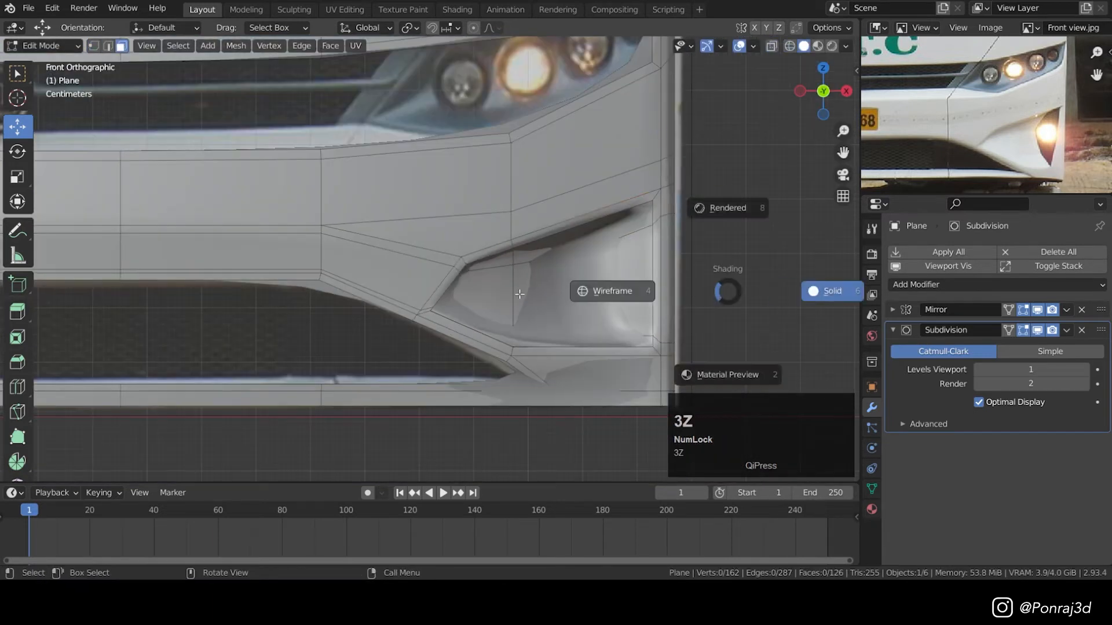
pyautogui.click(642, 281)
pyautogui.click(619, 268)
pyautogui.keyDown('shift'); pyautogui.moveTo(623, 255); pyautogui.dragTo(619, 285, button='middle'); pyautogui.keyUp('shift')
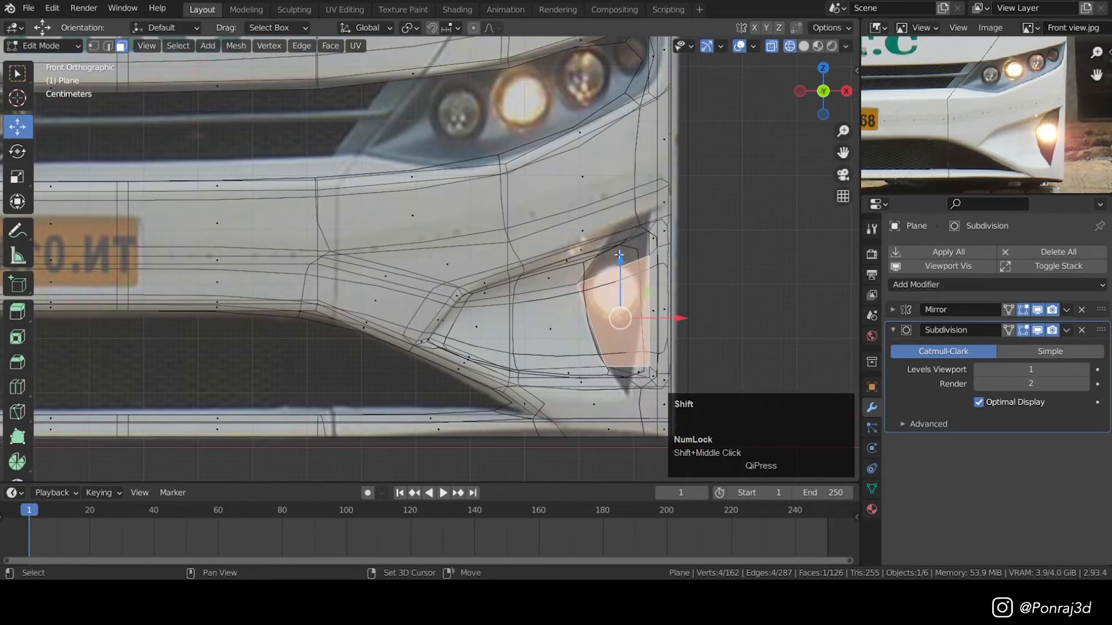
pyautogui.keyDown('shift'); pyautogui.click(620, 257); pyautogui.keyUp('shift')
pyautogui.press('z')
pyautogui.press('x')
pyautogui.click(747, 291)
# - Dissolve the two extra horizontal edge loops crossing the lower bumper, one through the recess and one just above the lower grille opening
pyautogui.moveTo(730, 291); pyautogui.dragTo(703, 280, button='middle')
pyautogui.press('2')
pyautogui.keyDown('alt'); pyautogui.click(357, 282); pyautogui.keyUp('alt')
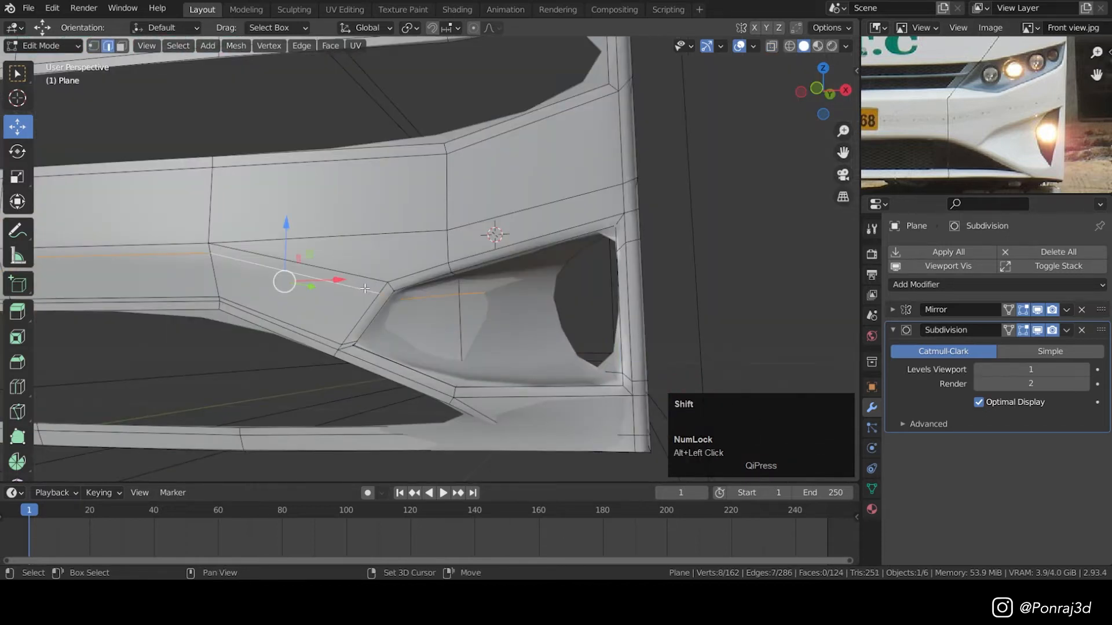
pyautogui.keyDown('shift'); pyautogui.moveTo(363, 288); pyautogui.dragTo(509, 302, button='middle'); pyautogui.keyUp('shift')
pyautogui.press('x')
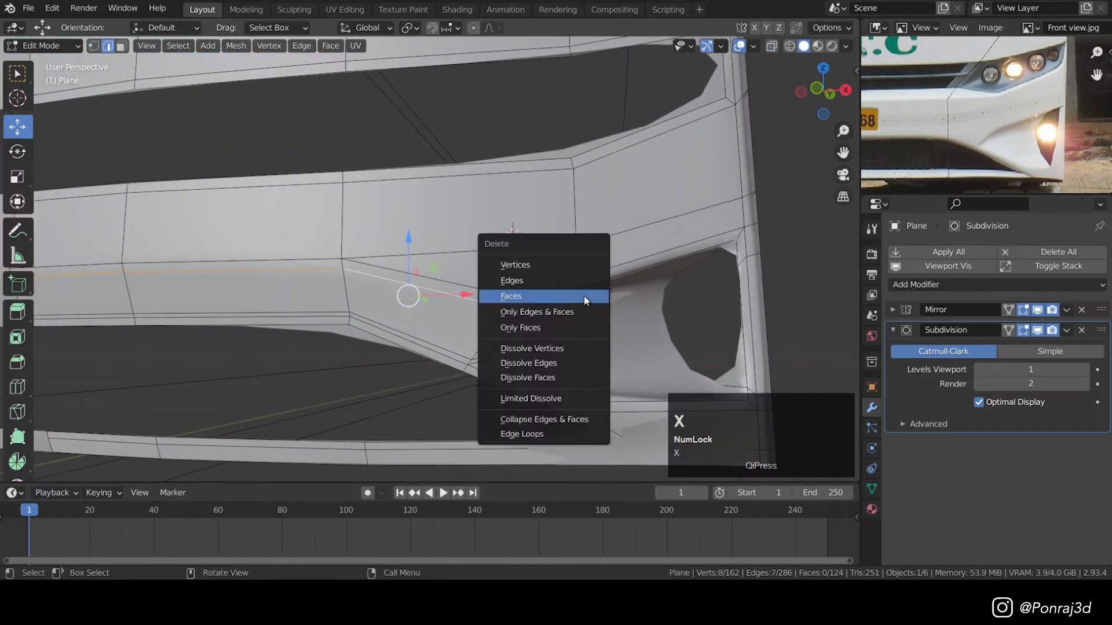
pyautogui.click(544, 369)
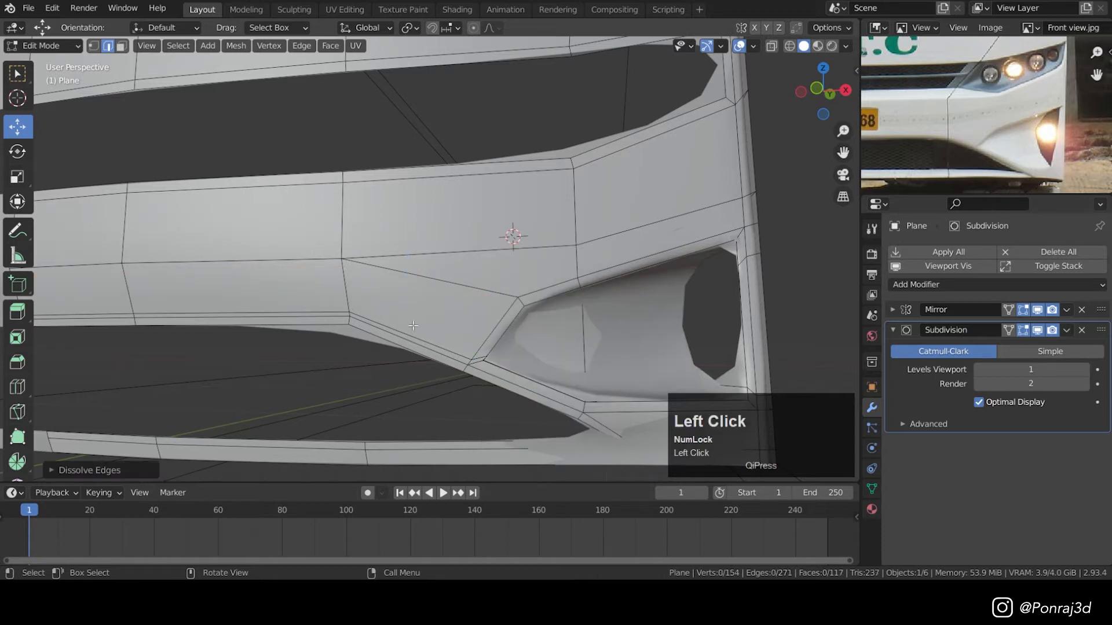
pyautogui.keyDown('alt'); pyautogui.click(417, 328); pyautogui.keyUp('alt')
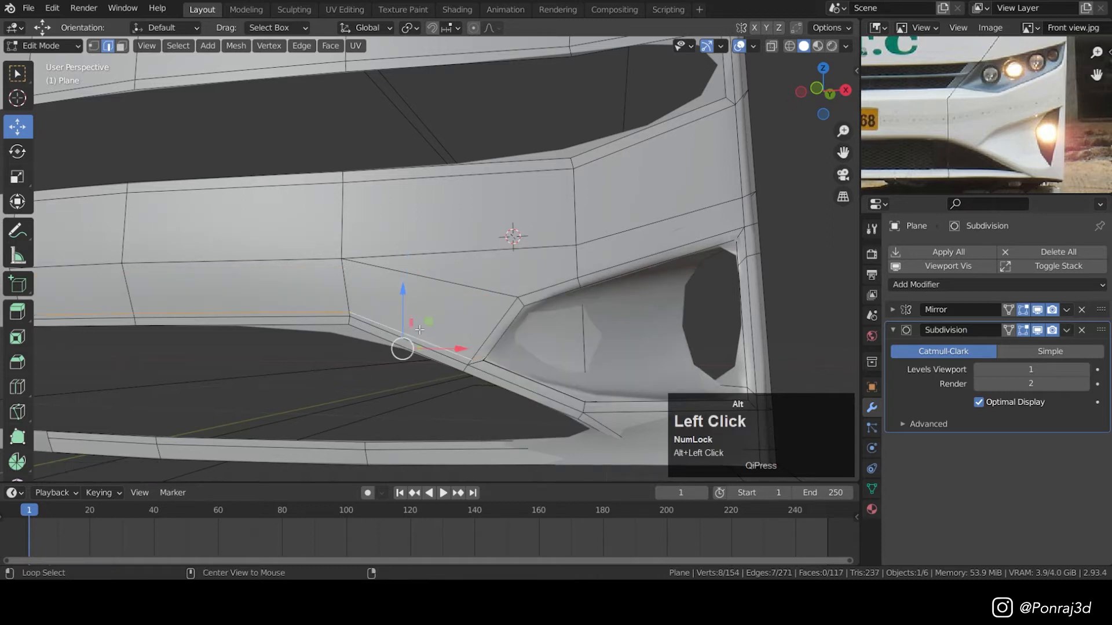
pyautogui.press('x')
pyautogui.click(572, 312)
# - Slide the short edges beside the fog lamp recess's outer side, first at its upper corner and then at its lower corner
pyautogui.click(688, 379)
pyautogui.scroll(-1, 695, 347)
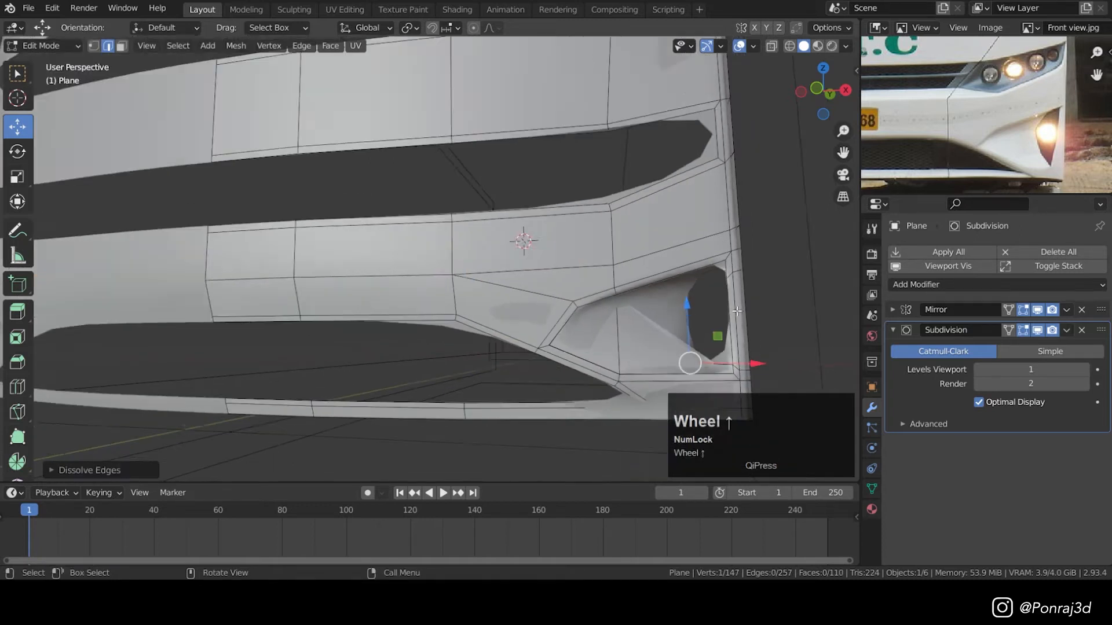
pyautogui.scroll(1, 743, 265)
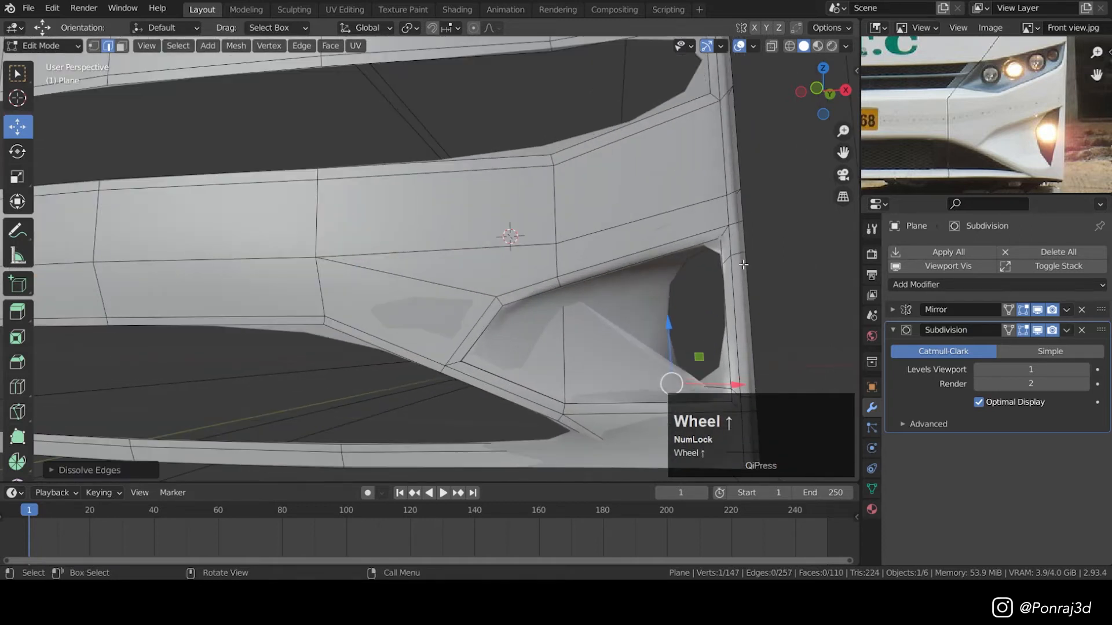
pyautogui.keyDown('alt'); pyautogui.click(738, 247); pyautogui.keyUp('alt')
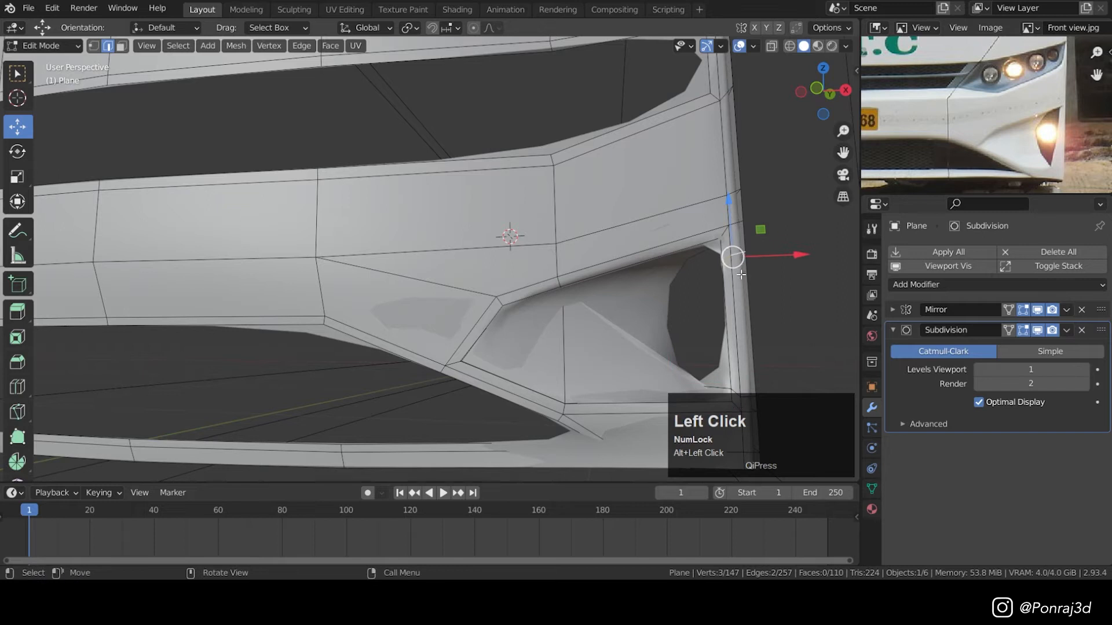
pyautogui.press('g')
pyautogui.press('g')
pyautogui.click(730, 240)
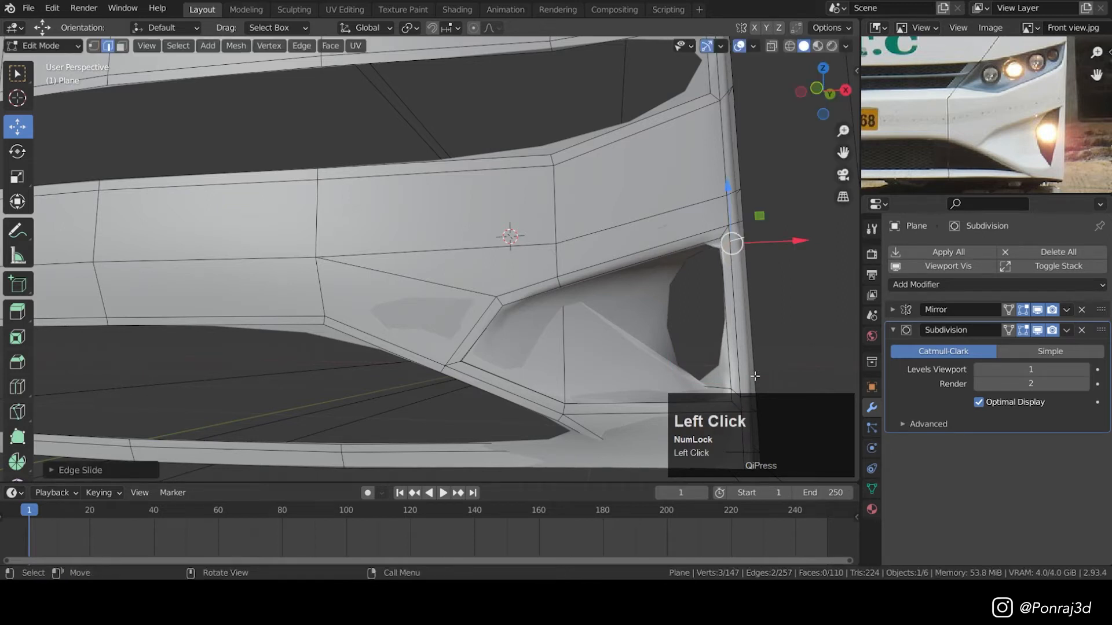
pyautogui.keyDown('shift'); pyautogui.moveTo(731, 240); pyautogui.dragTo(666, 138, button='middle'); pyautogui.keyUp('shift')
pyautogui.keyDown('alt'); pyautogui.click(674, 286); pyautogui.keyUp('alt')
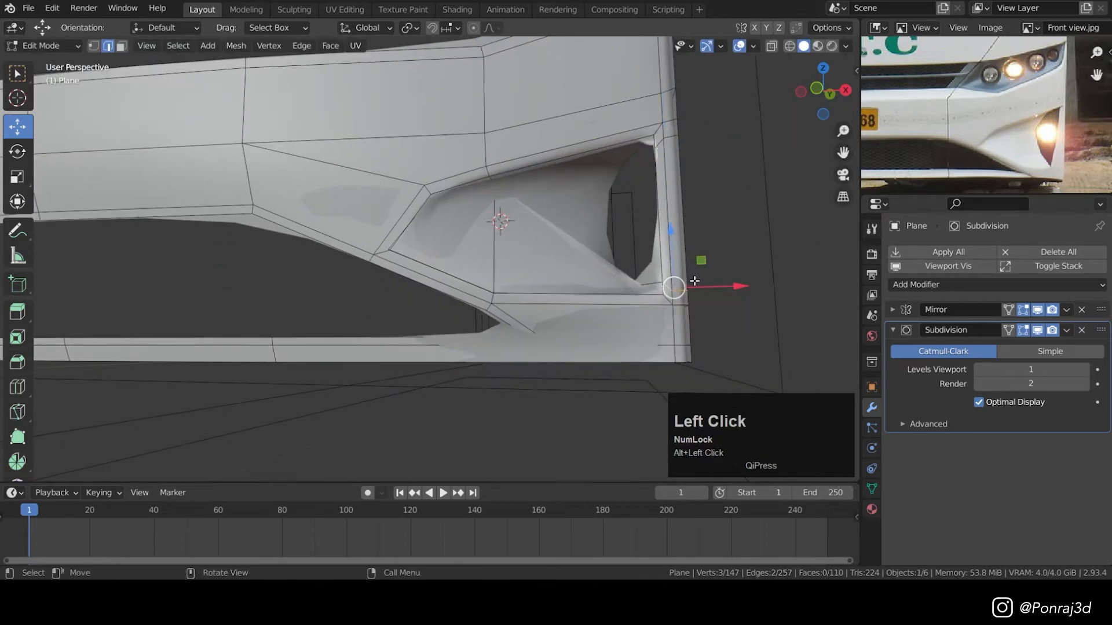
pyautogui.press('g')
# - Return to Object Mode and set the Subdivision modifier's viewport level to 2
pyautogui.moveTo(753, 282)
pyautogui.mouseDown(button='middle')
pyautogui.moveTo(809, 284)
pyautogui.moveTo(770, 284)
pyautogui.mouseUp(button='middle')
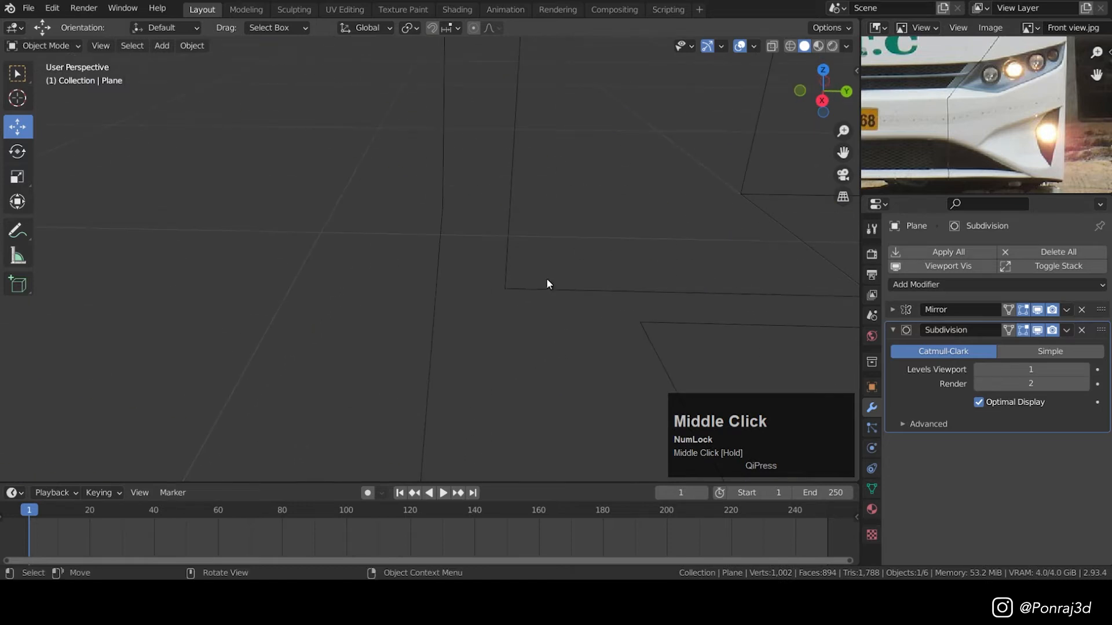
pyautogui.scroll(-10, 569, 284)
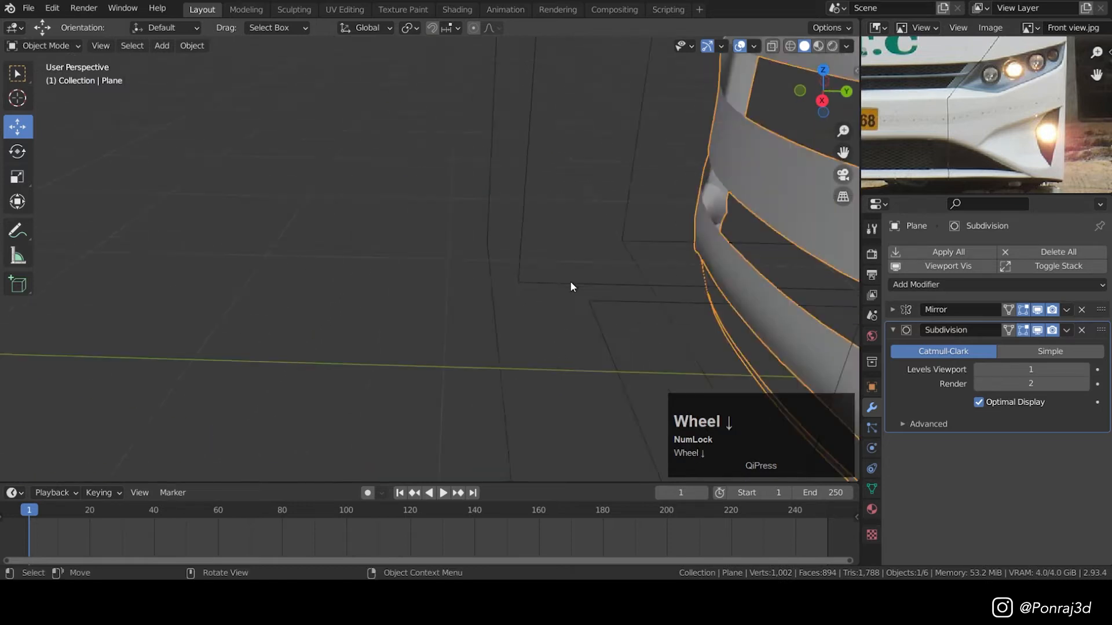
pyautogui.moveTo(484, 301); pyautogui.dragTo(595, 293, button='middle')
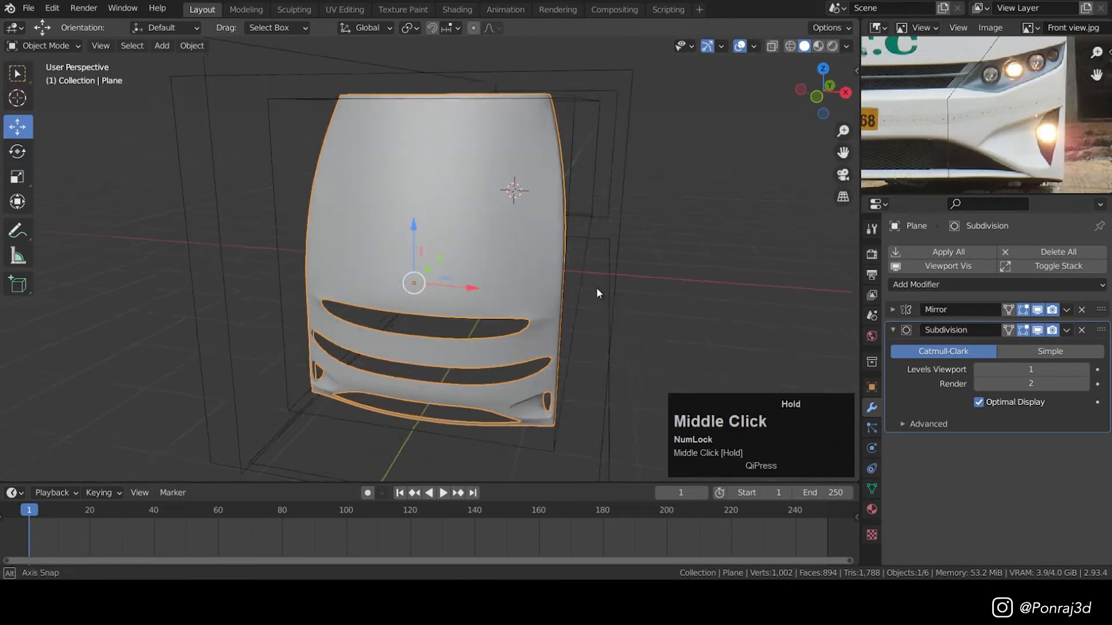
pyautogui.click(1085, 369)
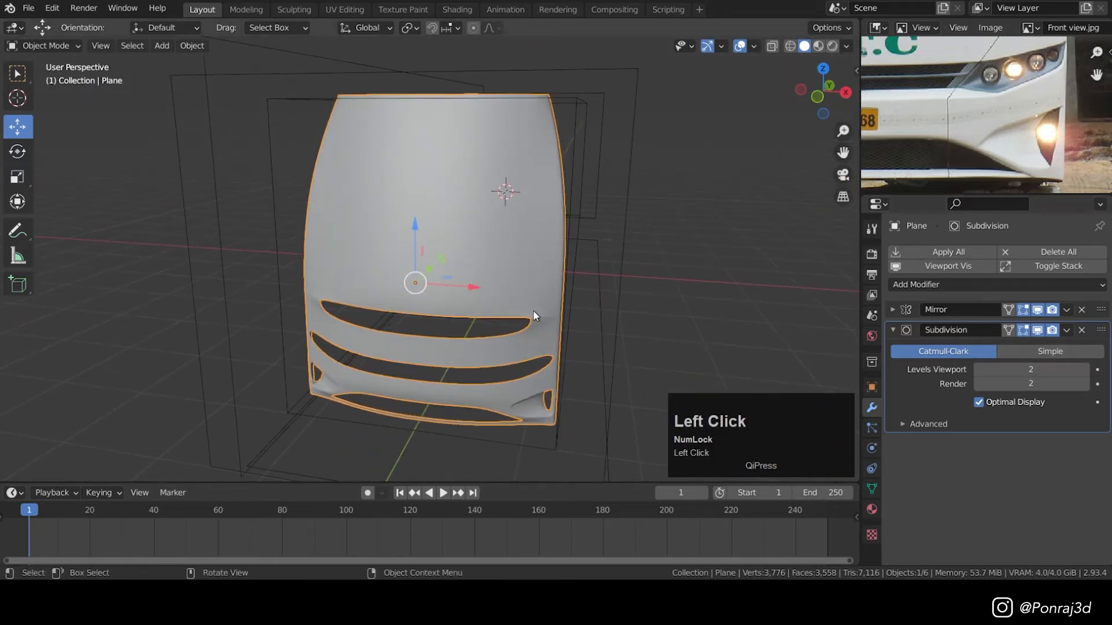
# - Enter Edit Mode and add a vertical loop cut between the upper grille opening's outer corner and the body's side edge
pyautogui.press('KP_1')
pyautogui.scroll(4, 543, 283)
pyautogui.press('Tab')
pyautogui.scroll(2, 619, 331)
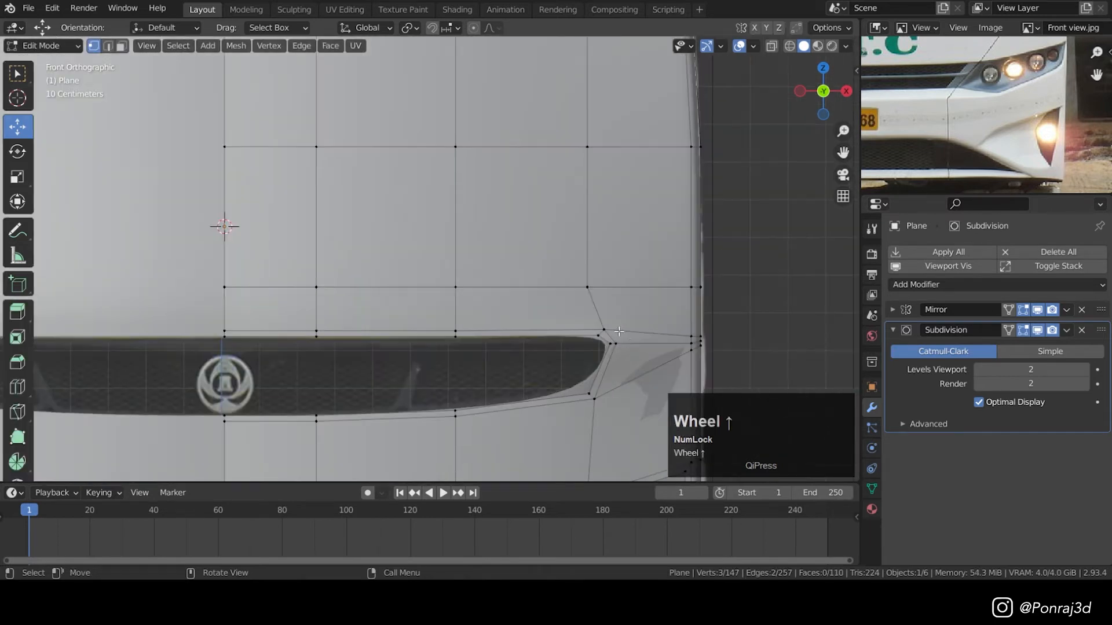
pyautogui.keyDown('shift'); pyautogui.moveTo(635, 338); pyautogui.dragTo(493, 275, button='middle'); pyautogui.keyUp('shift')
pyautogui.hotkey('ctrl', 'r')
pyautogui.click(501, 256)
pyautogui.scroll(2, 449, 271)
pyautogui.click(464, 281)
pyautogui.moveTo(505, 274); pyautogui.dragTo(508, 271)
# - Return to Object Mode, inspect the smoothed front and save the file
pyautogui.moveTo(510, 273); pyautogui.dragTo(588, 313, button='middle')
pyautogui.press('Tab')
pyautogui.scroll(-5, 492, 272)
pyautogui.moveTo(457, 259); pyautogui.dragTo(515, 295, button='middle')
pyautogui.hotkey('ctrl', 's')
# - Select the lower grille opening's boundary loop in Edit Mode and extrude it about 53 mm along Y
pyautogui.scroll(-4, 515, 295)
pyautogui.keyDown('shift'); pyautogui.moveTo(556, 341); pyautogui.dragTo(501, 288, button='middle'); pyautogui.keyUp('shift')
pyautogui.scroll(6, 503, 288)
pyautogui.press('Tab')
pyautogui.scroll(3, 571, 307)
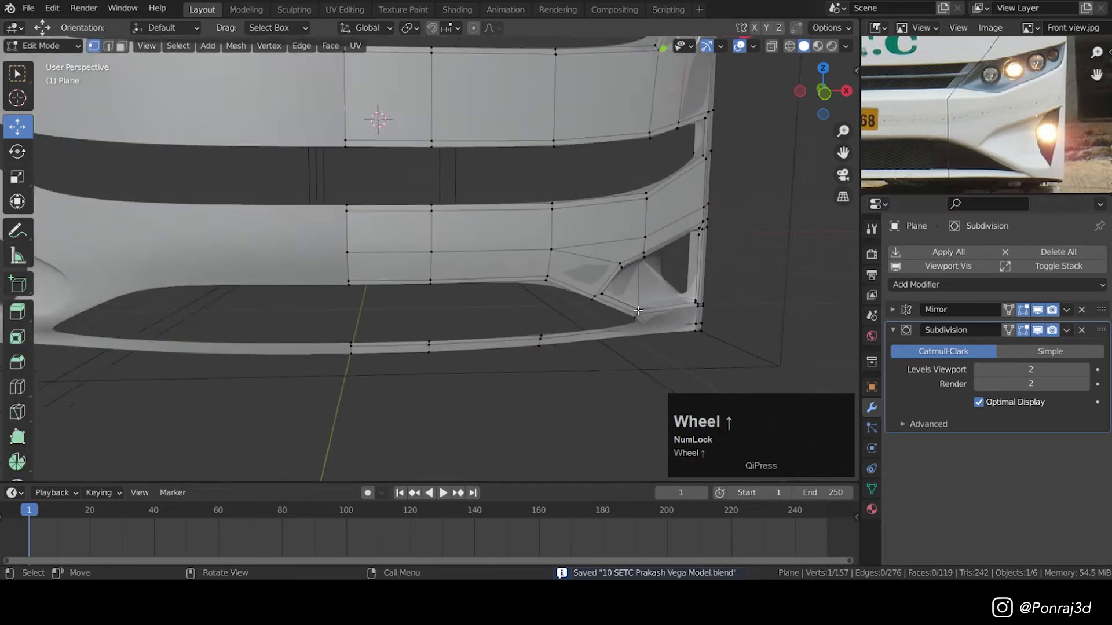
pyautogui.scroll(2, 615, 312)
pyautogui.keyDown('alt'); pyautogui.click(625, 311); pyautogui.keyUp('alt')
pyautogui.moveTo(511, 332); pyautogui.dragTo(620, 336, button='middle')
pyautogui.press('e')
pyautogui.press('y')
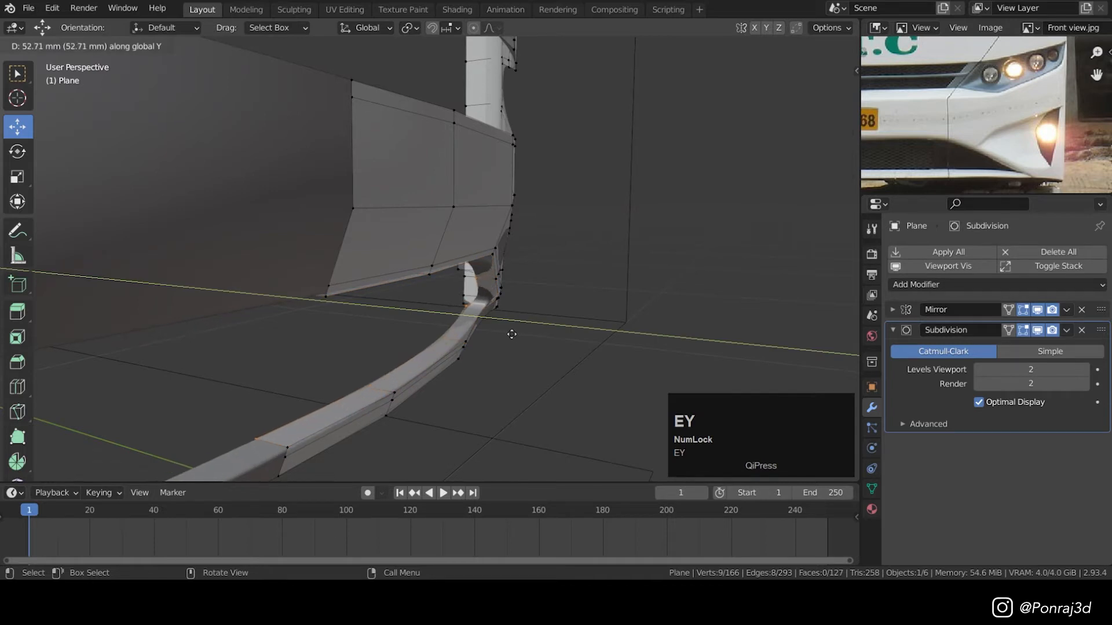
pyautogui.click(510, 334)
# - Scale the lower grille opening's extruded loop to about 0.89 along Z and about 0.92 along X against the front reference
pyautogui.press('KP_1')
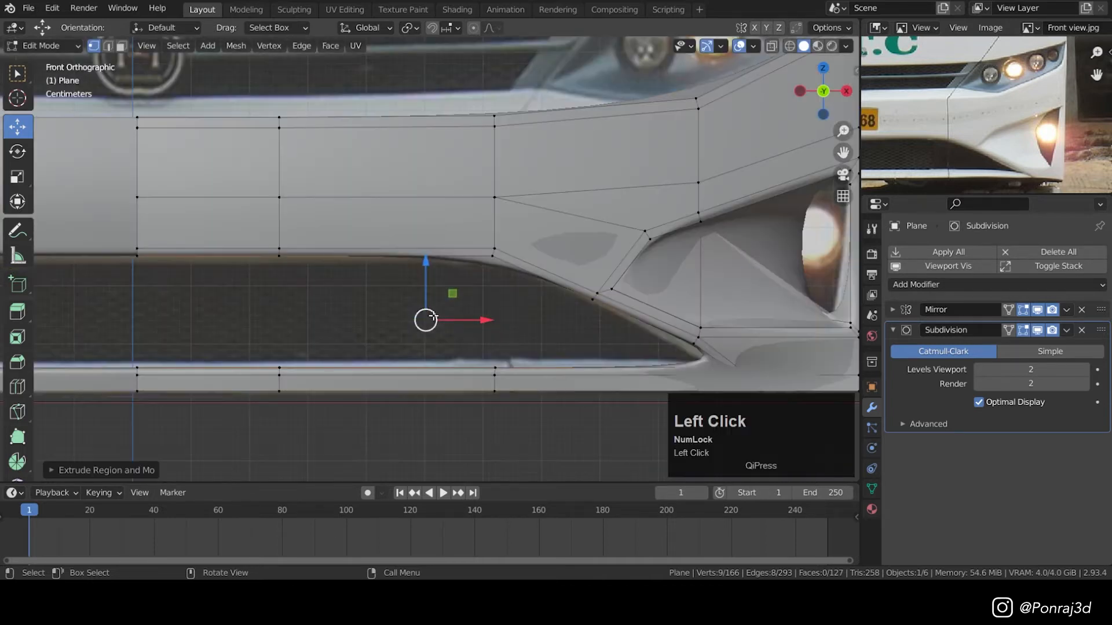
pyautogui.press('z')
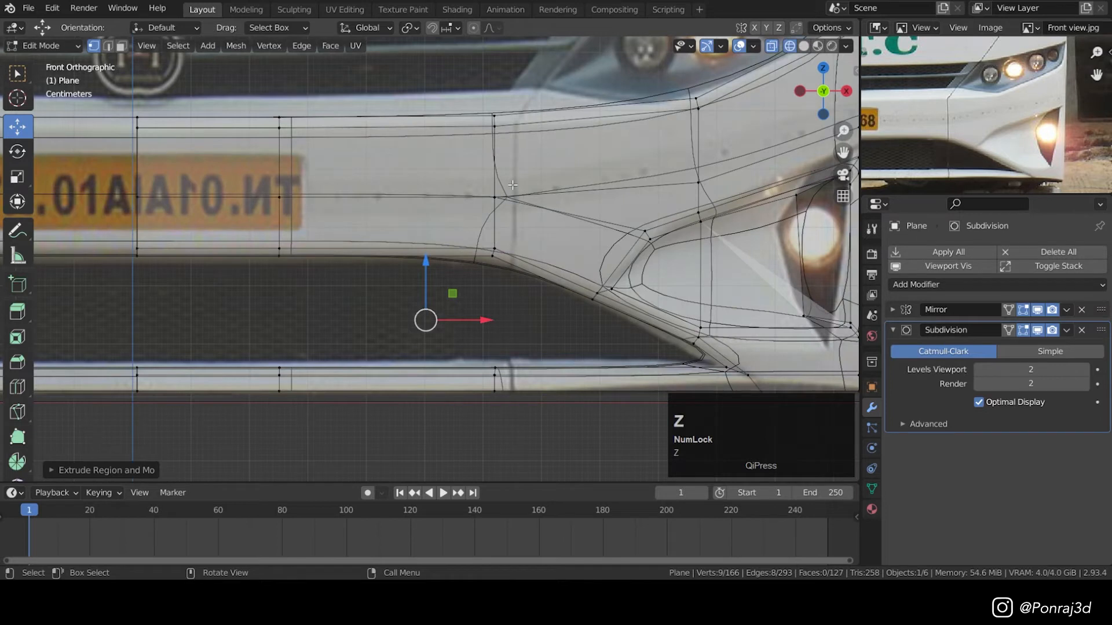
pyautogui.press('s')
pyautogui.press('z')
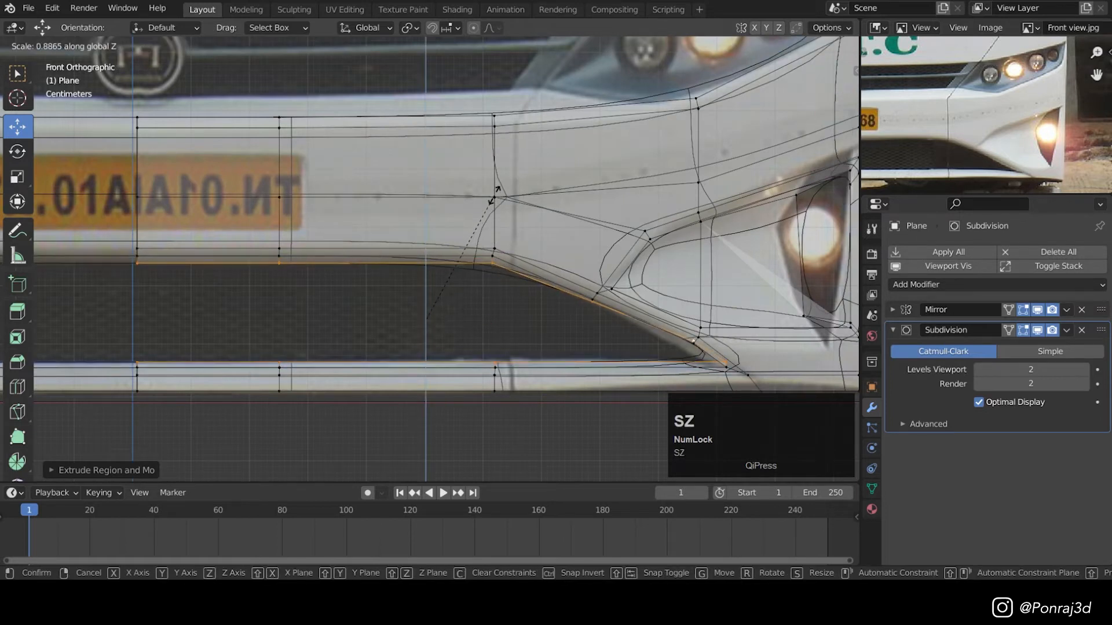
pyautogui.click(493, 198)
pyautogui.press('s')
pyautogui.press('x')
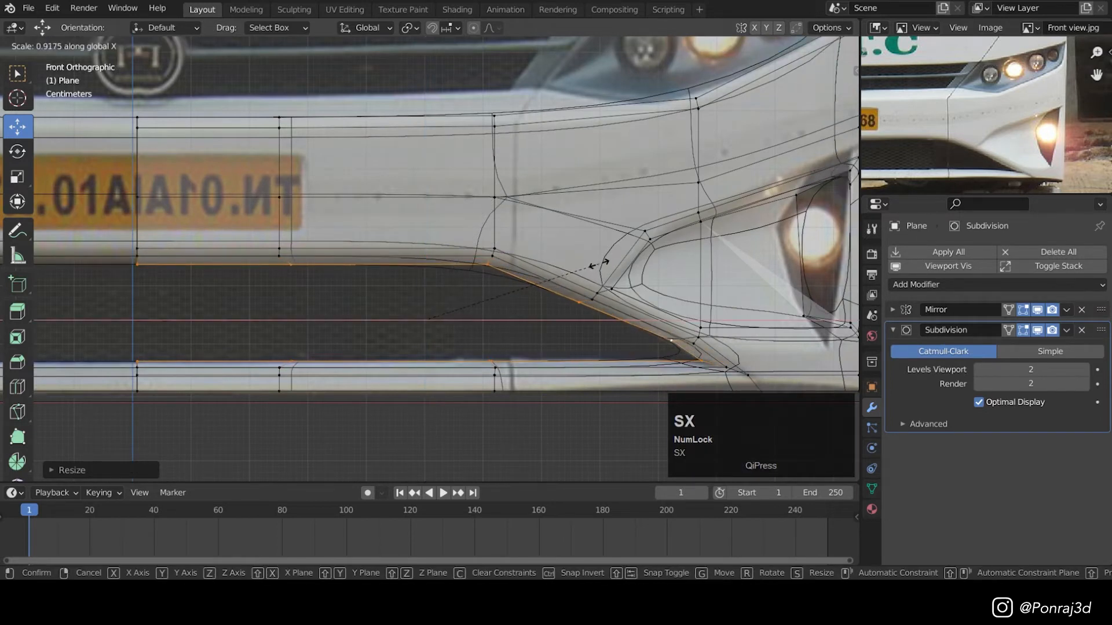
pyautogui.click(590, 264)
pyautogui.press('z')
pyautogui.click(591, 312)
pyautogui.moveTo(565, 298); pyautogui.dragTo(654, 289, button='middle')
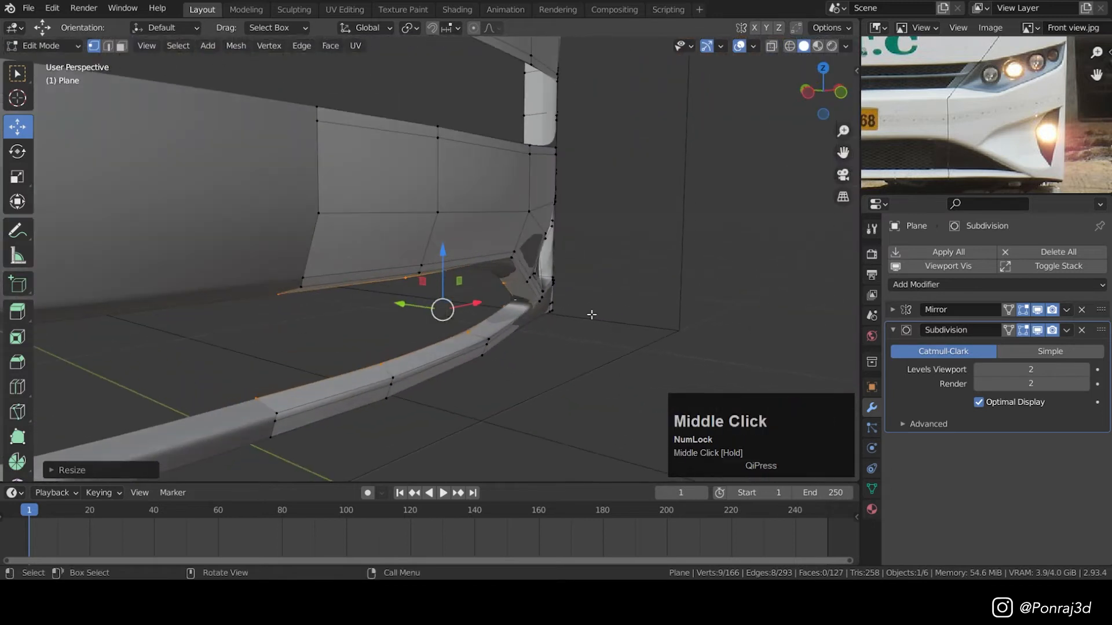
# - Add a loop cut around the lower grille opening's extruded rim, slide it toward the front edge, and save the file from Object Mode
pyautogui.scroll(3, 397, 382)
pyautogui.scroll(1, 394, 374)
pyautogui.hotkey('ctrl', 'r')
pyautogui.click(392, 363)
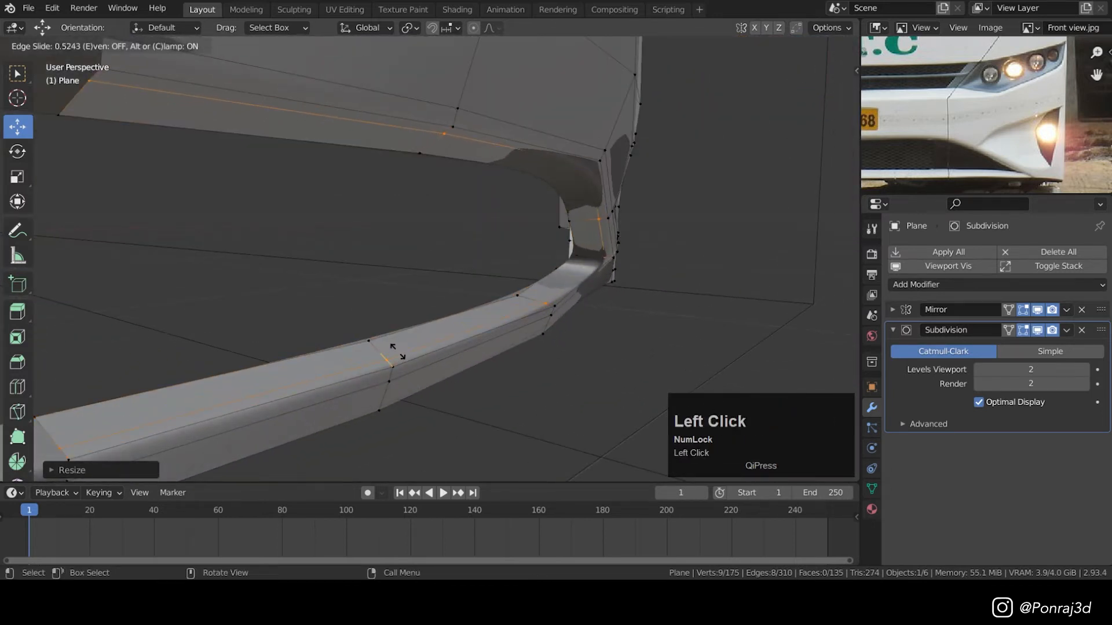
pyautogui.click(397, 351)
pyautogui.press('Tab')
pyautogui.scroll(-5, 514, 283)
pyautogui.hotkey('ctrl', 's')
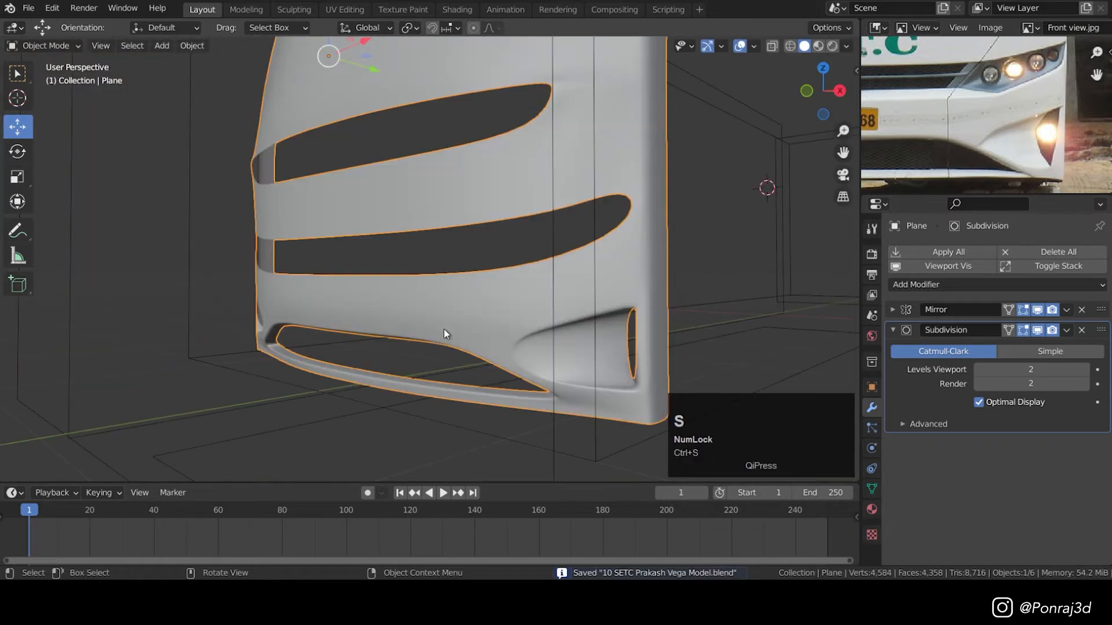
# - Select the headlight opening's boundary loop in Edit Mode and extrude it inward along Y
pyautogui.press('KP_1')
pyautogui.keyDown('shift'); pyautogui.middleClick(516, 293); pyautogui.keyUp('shift')
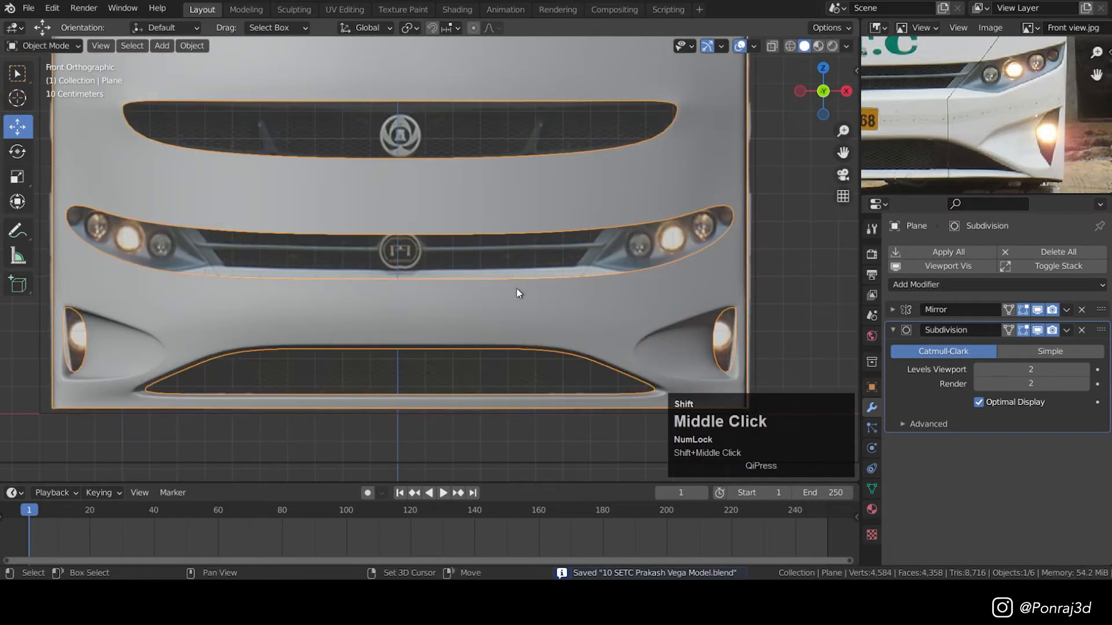
pyautogui.keyDown('shift'); pyautogui.moveTo(516, 293); pyautogui.dragTo(516, 362, button='middle'); pyautogui.keyUp('shift')
pyautogui.press('Tab')
pyautogui.keyDown('alt'); pyautogui.click(534, 344); pyautogui.keyUp('alt')
pyautogui.moveTo(609, 323); pyautogui.dragTo(646, 348, button='middle')
pyautogui.scroll(2, 571, 318)
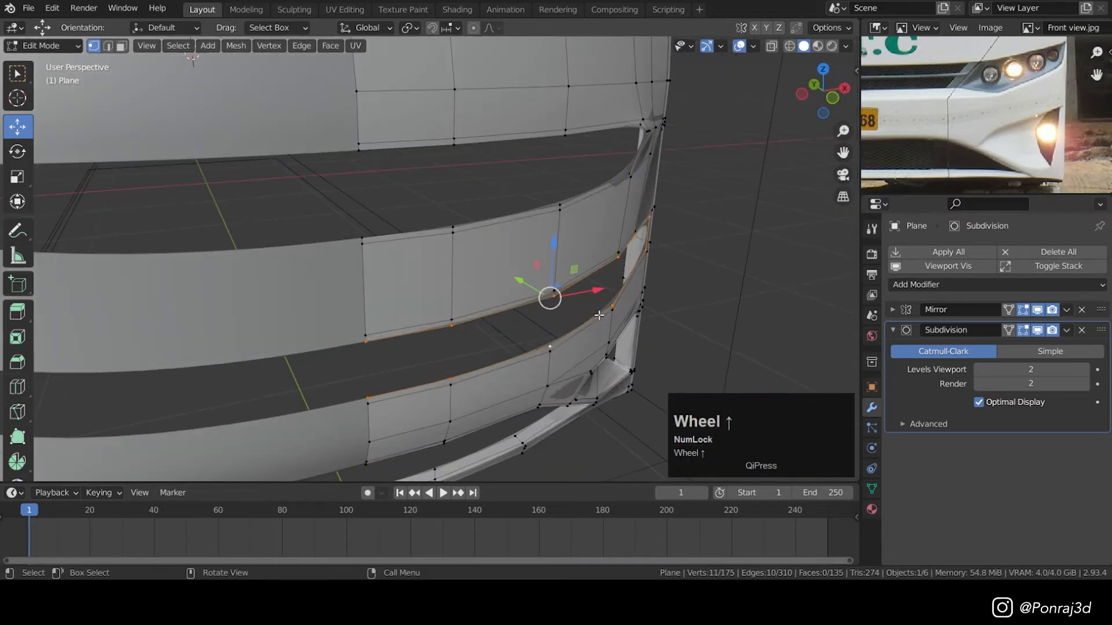
pyautogui.press('e')
pyautogui.press('y')
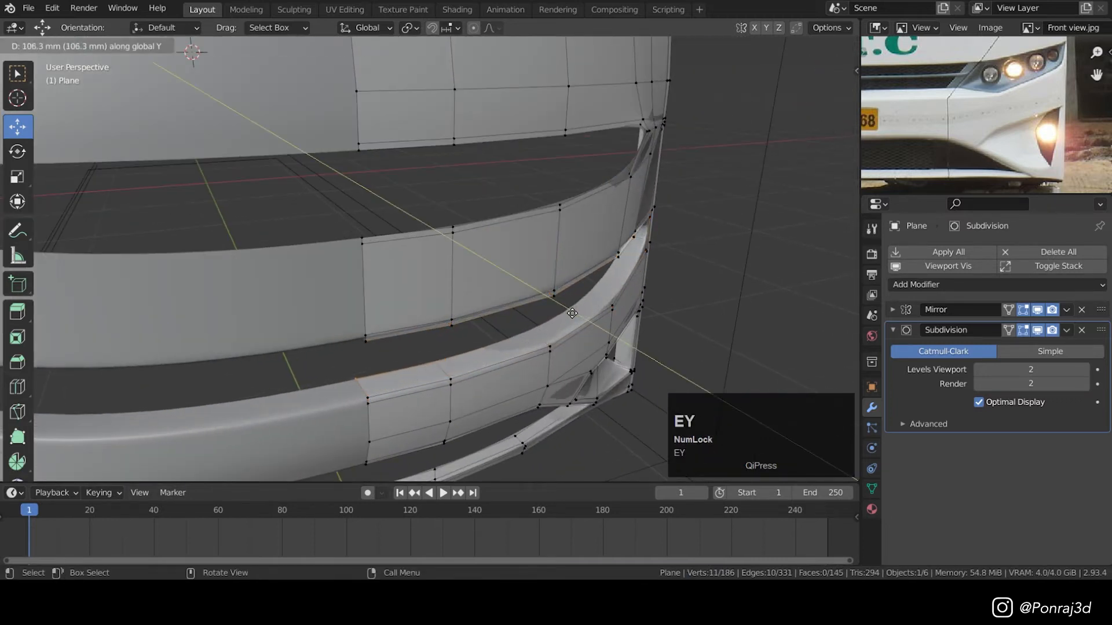
pyautogui.click(582, 314)
pyautogui.moveTo(581, 314); pyautogui.dragTo(506, 303, button='middle')
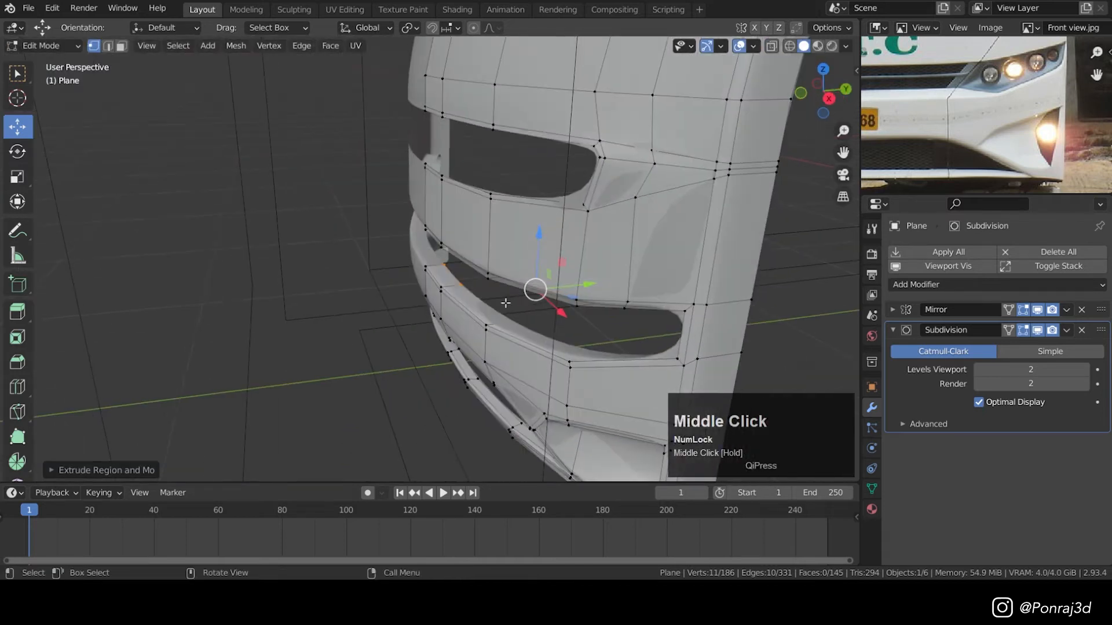
# - Add a loop cut around the headlight opening's extruded rim and slide it toward the front edge
pyautogui.scroll(2, 463, 289)
pyautogui.hotkey('ctrl', 'r')
pyautogui.click(431, 279)
pyautogui.click(420, 278)
pyautogui.press('Tab')
# - Select the headlight opening's edge loop in front view, scale it along Z, and save the file from Object Mode
pyautogui.press('Tab')
pyautogui.press('KP_1')
pyautogui.keyDown('alt'); pyautogui.click(513, 295); pyautogui.keyUp('alt')
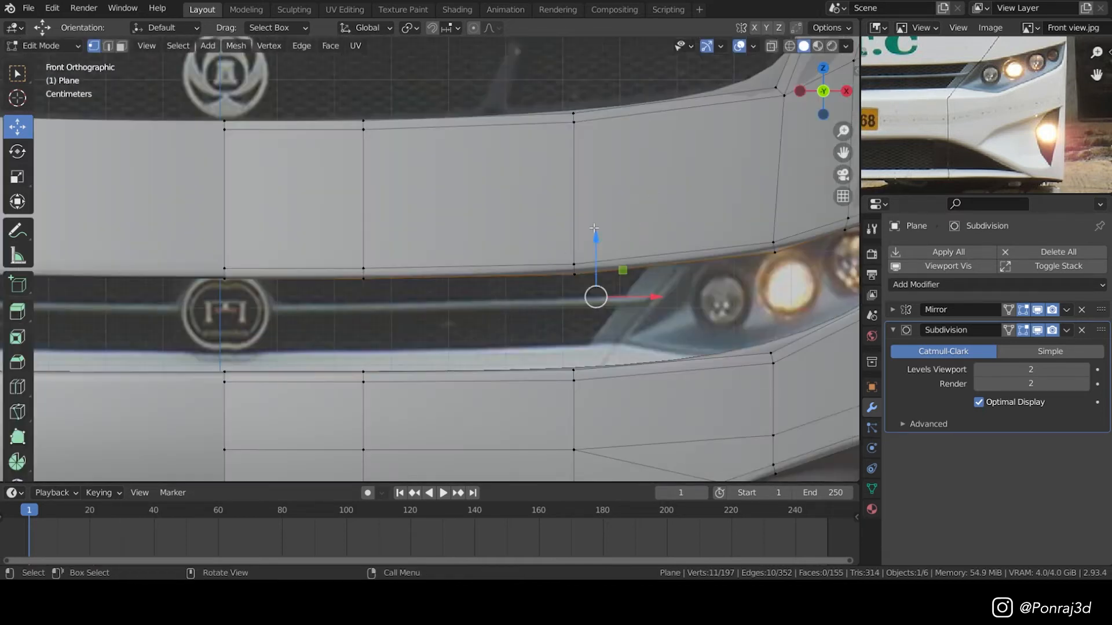
pyautogui.press('s')
pyautogui.press('z')
pyautogui.click(585, 243)
pyautogui.press('Tab')
pyautogui.moveTo(585, 244); pyautogui.dragTo(589, 314, button='middle')
pyautogui.press('KP_1')
pyautogui.keyDown('shift'); pyautogui.moveTo(483, 237); pyautogui.dragTo(481, 321, button='middle'); pyautogui.keyUp('shift')
pyautogui.hotkey('ctrl', 's')
# - Select the upper grille opening's boundary loop in Edit Mode and extrude it inward along Y
pyautogui.moveTo(920, 75); pyautogui.dragTo(1043, 185, button='middle')
pyautogui.scroll(-2, 996, 139)
pyautogui.moveTo(515, 238)
pyautogui.mouseDown(button='middle')
pyautogui.moveTo(582, 250)
pyautogui.moveTo(469, 248)
pyautogui.moveTo(507, 250)
pyautogui.mouseUp(button='middle')
pyautogui.scroll(3, 503, 250)
pyautogui.press('Tab')
pyautogui.keyDown('alt'); pyautogui.click(504, 249); pyautogui.keyUp('alt')
pyautogui.scroll(2, 470, 247)
pyautogui.press('e')
pyautogui.click(468, 243)
pyautogui.moveTo(515, 246); pyautogui.dragTo(508, 244)
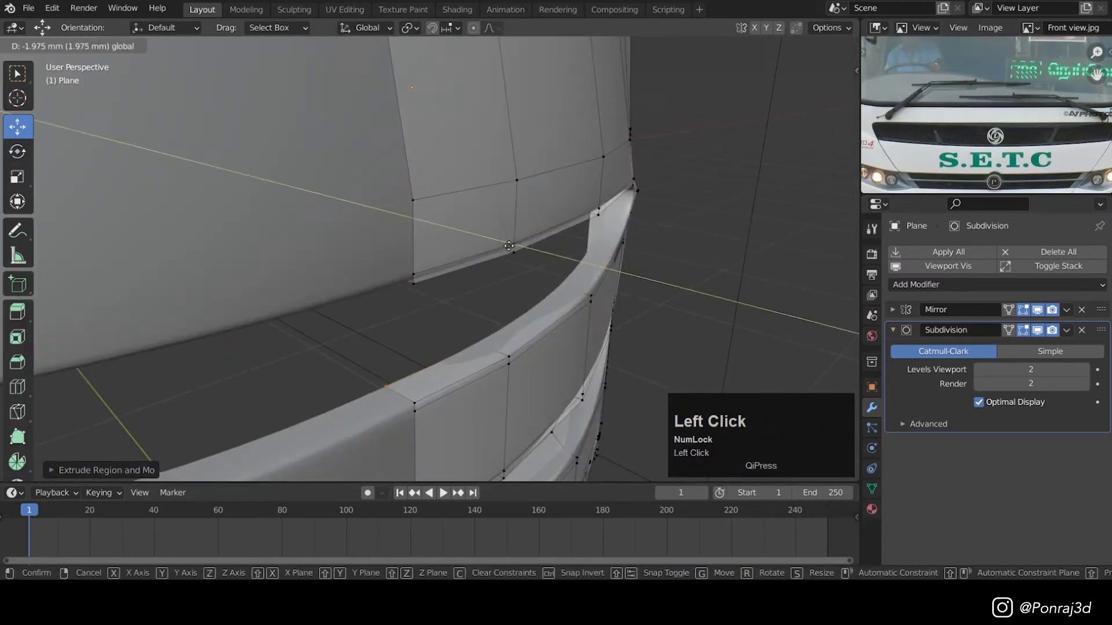
# - Add a loop cut around the upper grille opening's extruded rim and save the file from Object Mode
pyautogui.hotkey('ctrl', 'r')
pyautogui.doubleClick(498, 352)
pyautogui.press('Tab')
pyautogui.scroll(-4, 504, 289)
pyautogui.hotkey('ctrl', 's')
pyautogui.moveTo(579, 232); pyautogui.dragTo(556, 245, button='middle')
pyautogui.scroll(-3, 492, 216)
pyautogui.hotkey('ctrl', 's')
# - Place the 3D cursor near the centre line at the upper grille opening's upper edge in front view
pyautogui.press('KP_1')
pyautogui.scroll(4, 404, 264)
pyautogui.press('z')
pyautogui.scroll(-3, 405, 323)
pyautogui.scroll(2, 351, 317)
pyautogui.scroll(1, 381, 296)
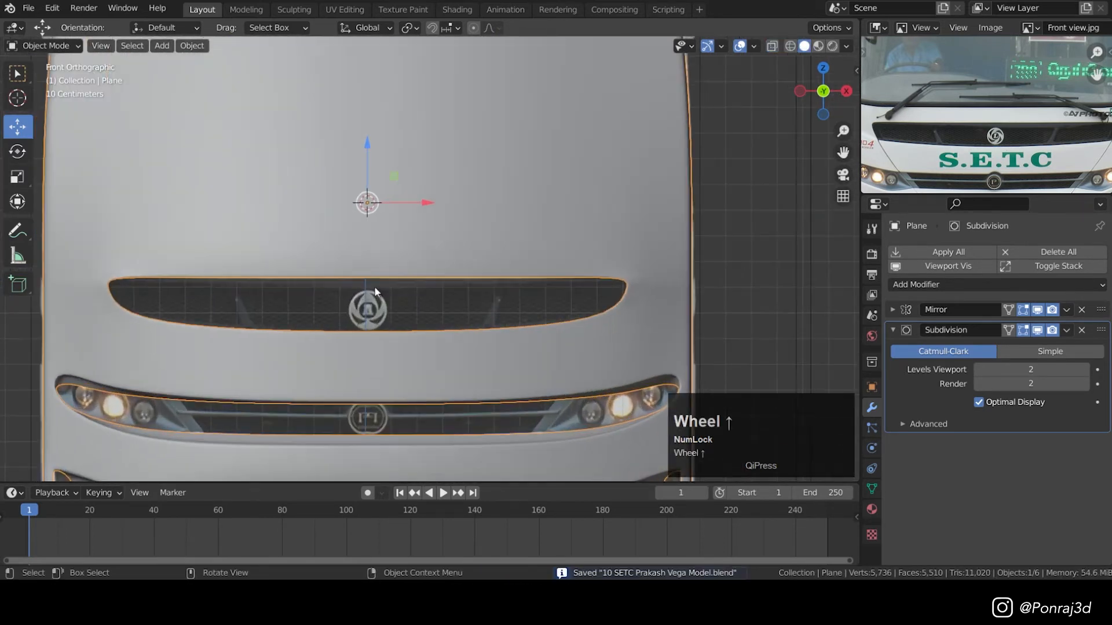
pyautogui.keyDown('shift'); pyautogui.rightClick(373, 286); pyautogui.keyUp('shift')
# - Duplicate the upper grille opening's edge loop, separate the selection into its own object, and select that object in Object Mode
pyautogui.press('Tab')
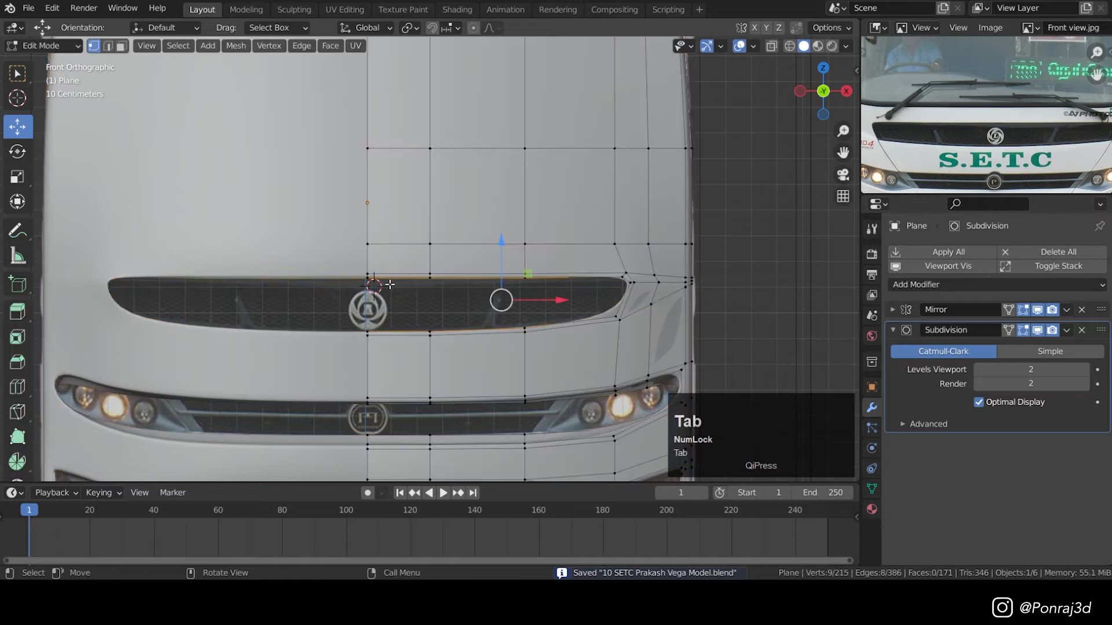
pyautogui.scroll(2, 653, 285)
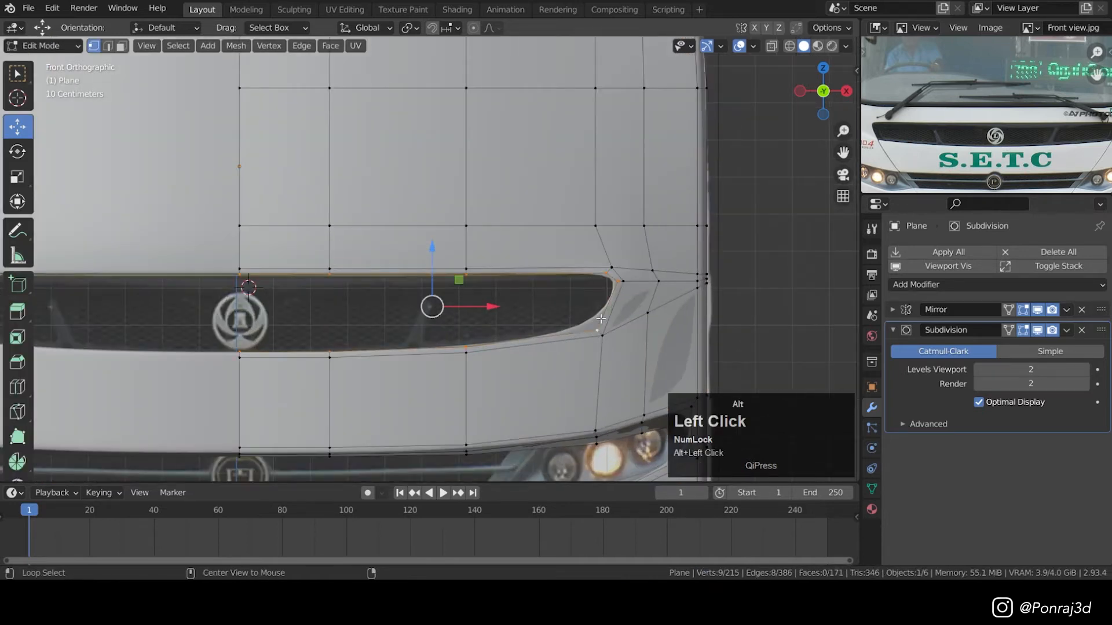
pyautogui.moveTo(530, 297); pyautogui.dragTo(572, 339, button='middle')
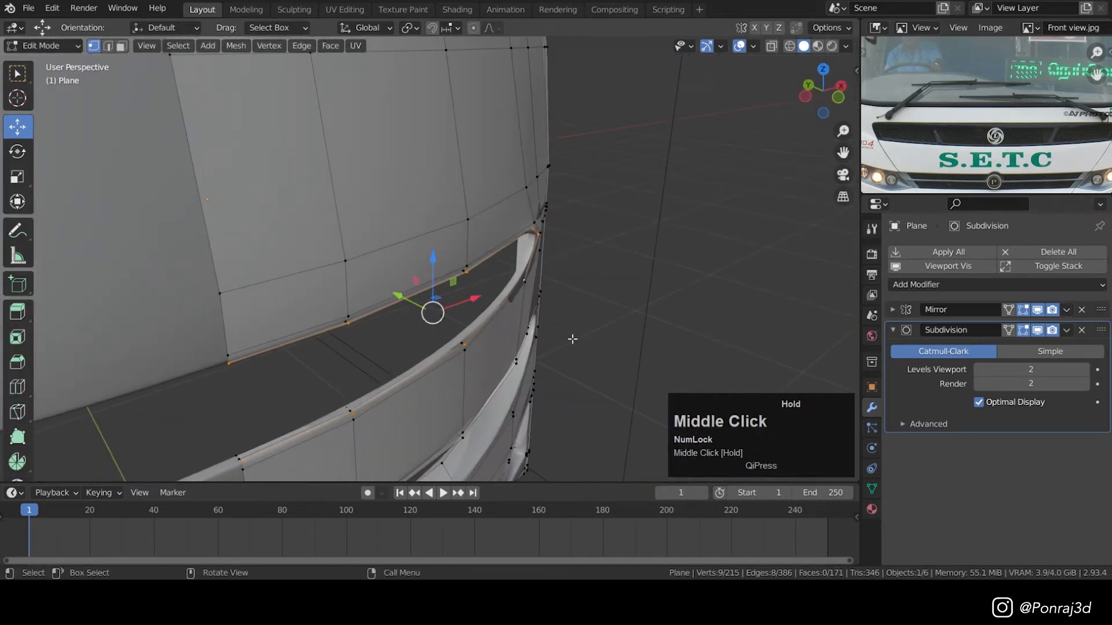
pyautogui.keyDown('shift'); pyautogui.click(617, 314); pyautogui.keyUp('shift')
pyautogui.press('p')
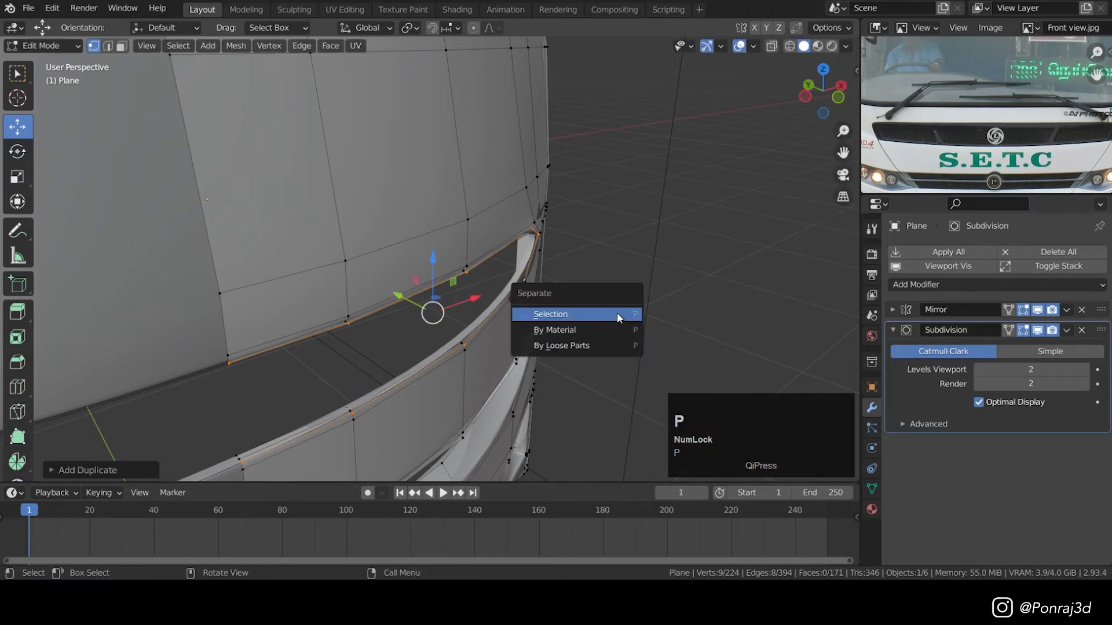
pyautogui.click(616, 312)
pyautogui.press('Tab')
pyautogui.click(505, 297)
pyautogui.moveTo(505, 296); pyautogui.dragTo(478, 277, button='middle')
pyautogui.scroll(-3, 481, 278)
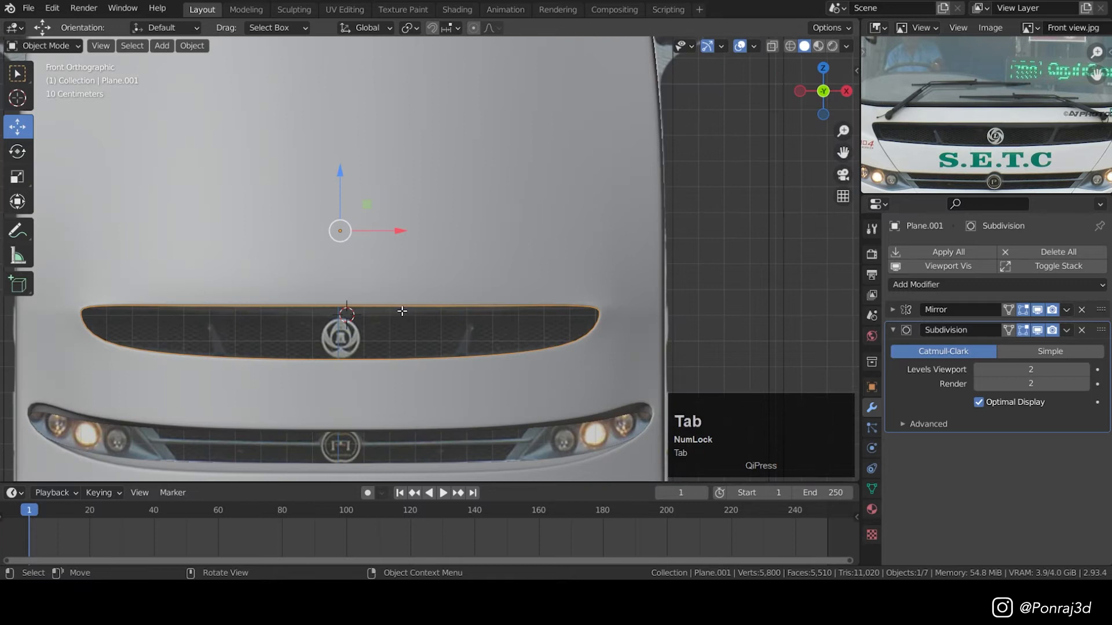
# - Join the separated grille outline's centre-line vertices with an edge and fill two faces outward from it
pyautogui.press('Tab')
pyautogui.scroll(1, 341, 301)
pyautogui.keyDown('shift'); pyautogui.click(346, 378); pyautogui.keyUp('shift')
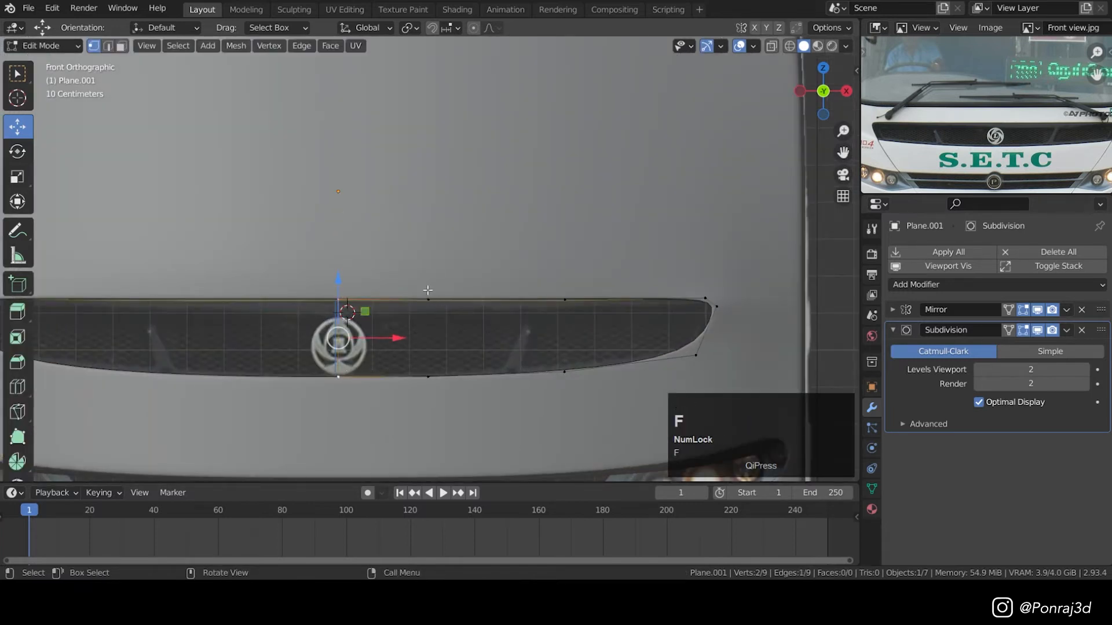
pyautogui.click(428, 291)
pyautogui.click(334, 293)
pyautogui.keyDown('shift'); pyautogui.click(342, 376); pyautogui.keyUp('shift')
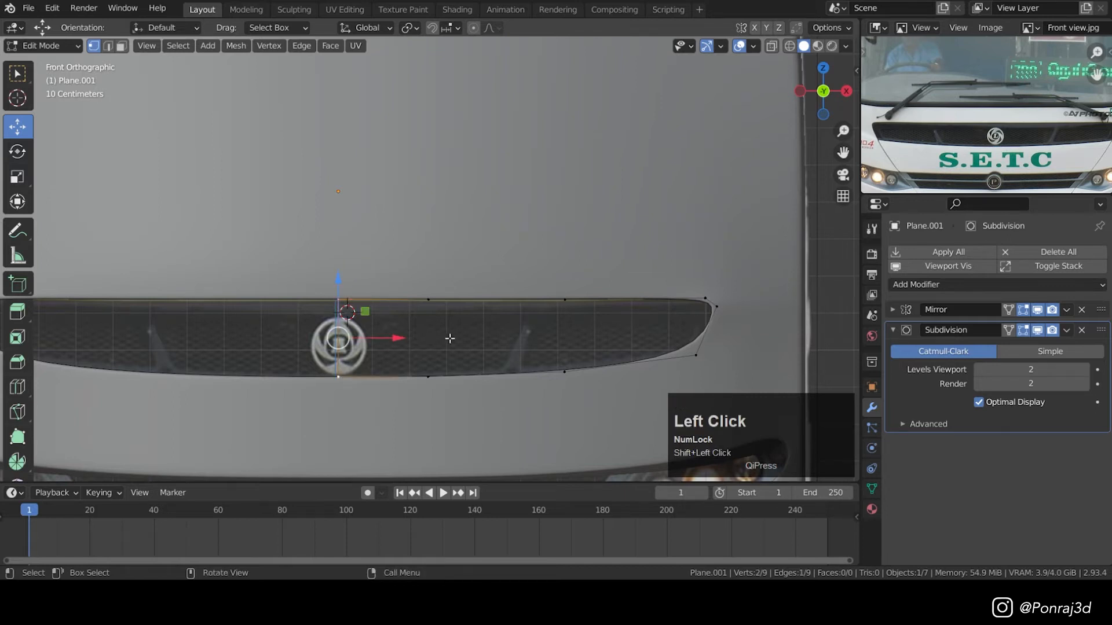
pyautogui.press('f')
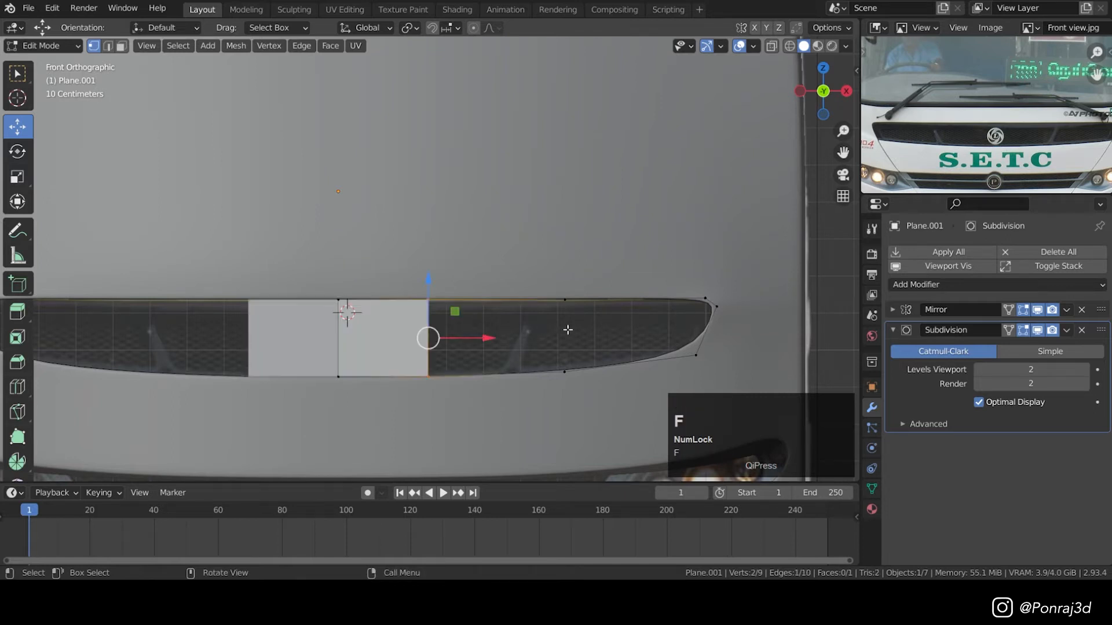
pyautogui.press('f')
pyautogui.press('f')
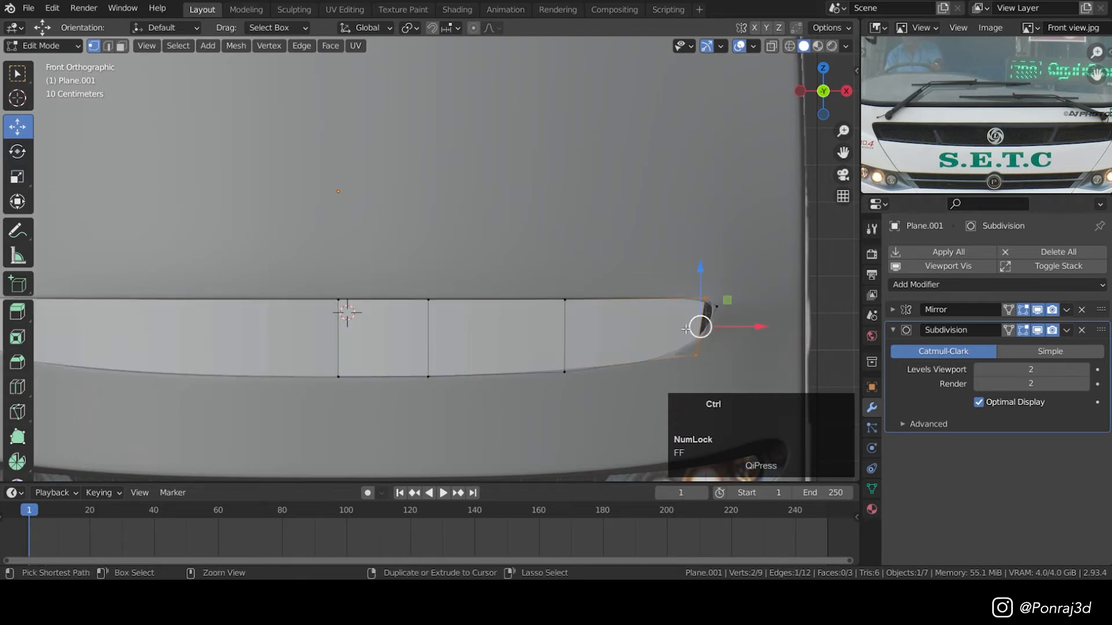
pyautogui.hotkey('ctrl', 'z')
# - Subdivide the grille outline's lower outer edge, slide the new vertex toward the corner, and fill the remaining outer end with faces
pyautogui.scroll(2, 700, 342)
pyautogui.keyDown('shift'); pyautogui.click(504, 391); pyautogui.keyUp('shift')
pyautogui.rightClick(660, 213)
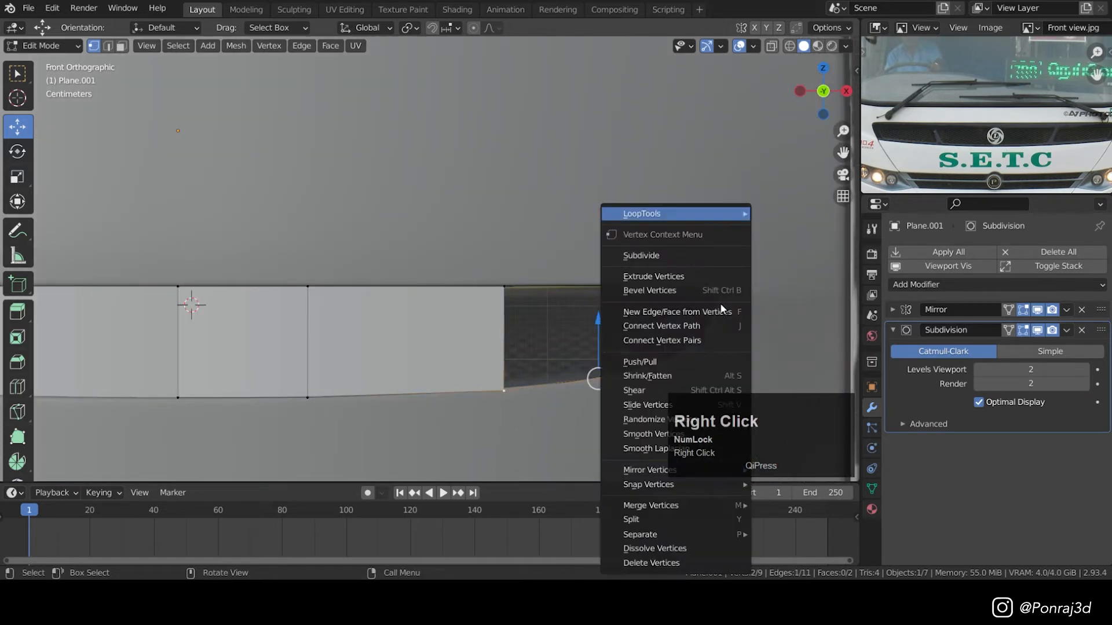
pyautogui.click(664, 256)
pyautogui.click(596, 378)
pyautogui.press('g')
pyautogui.press('g')
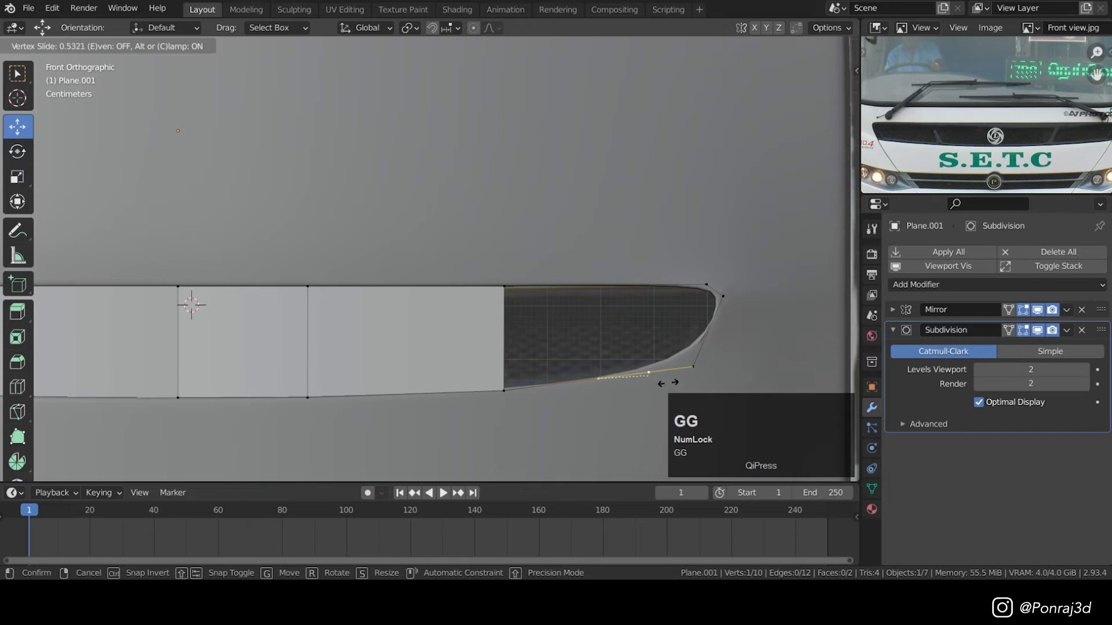
pyautogui.click(692, 375)
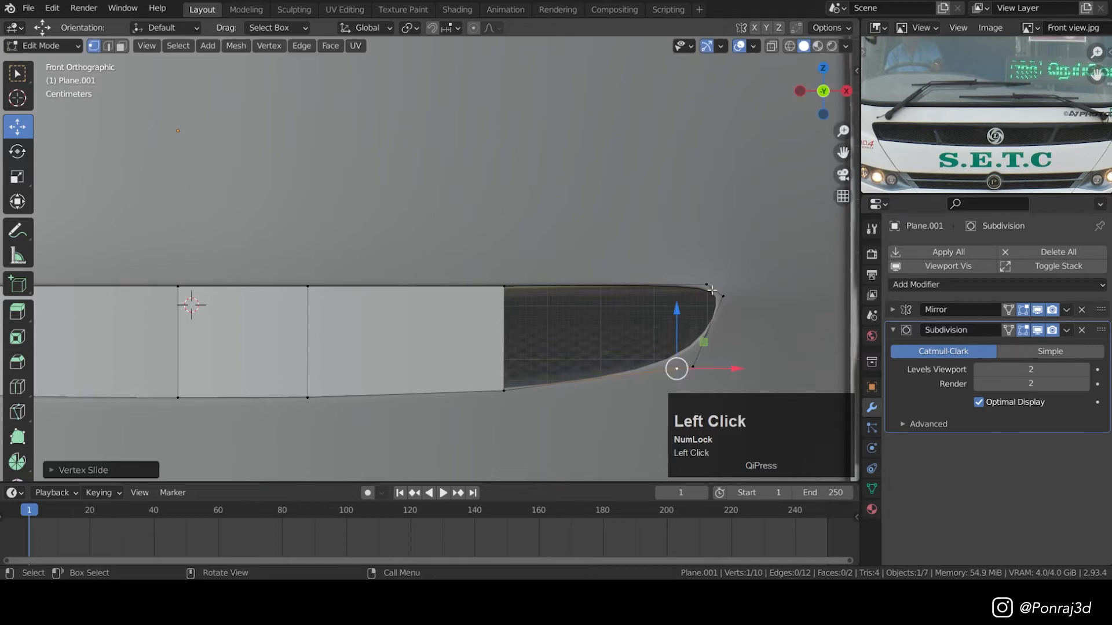
pyautogui.click(498, 291)
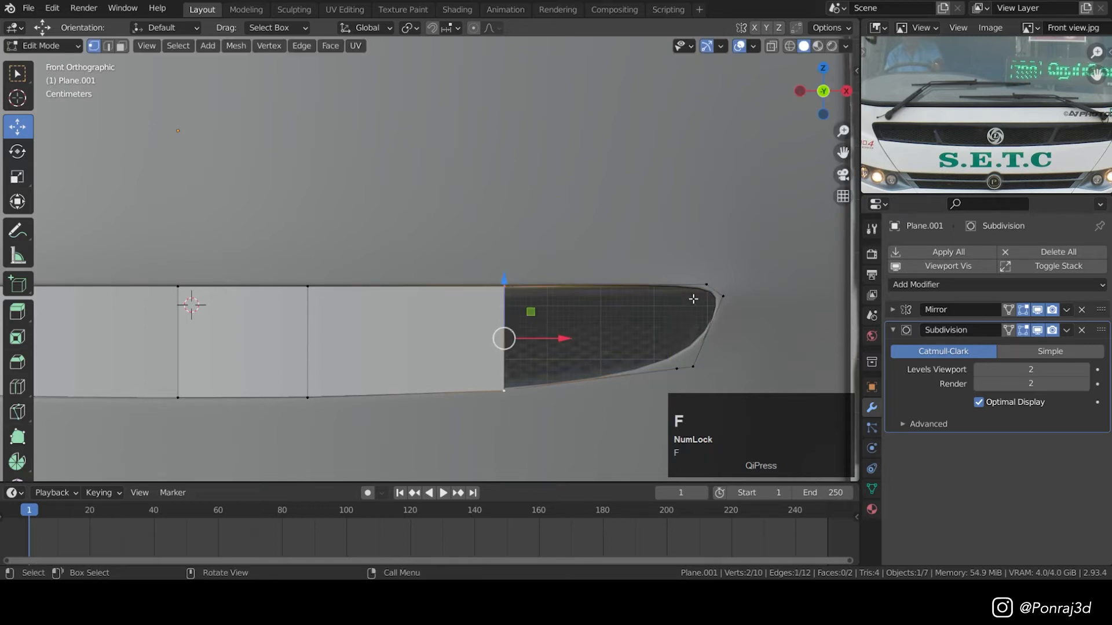
pyautogui.press('f')
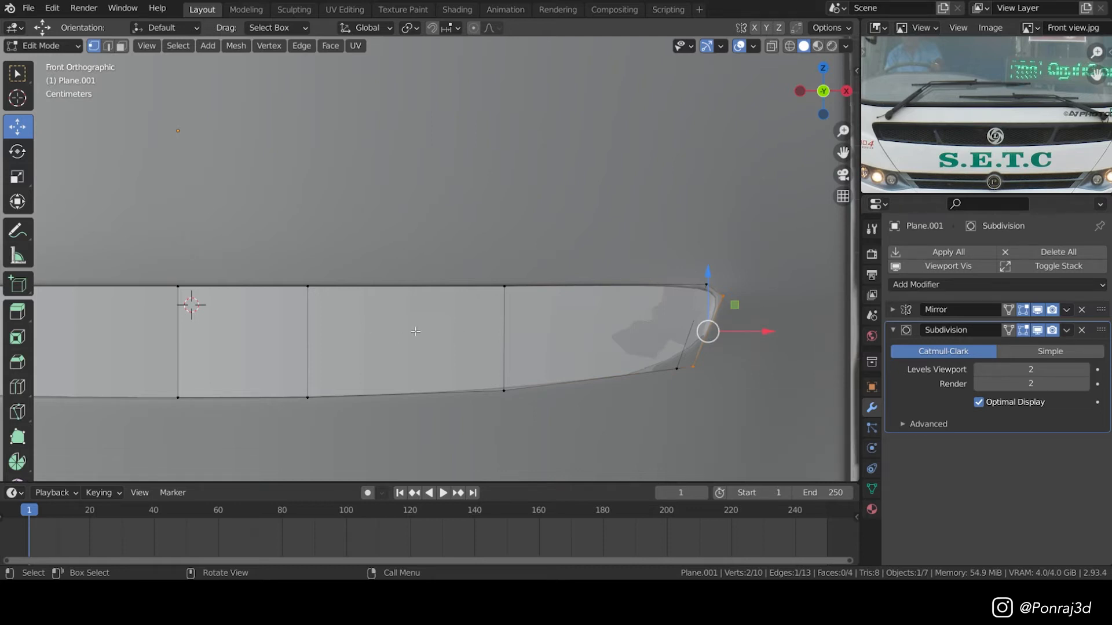
# - Inset all the grille faces in wireframe view and delete the inner faces to leave a border frame
pyautogui.hotkey('shift', 'z')
pyautogui.press('a')
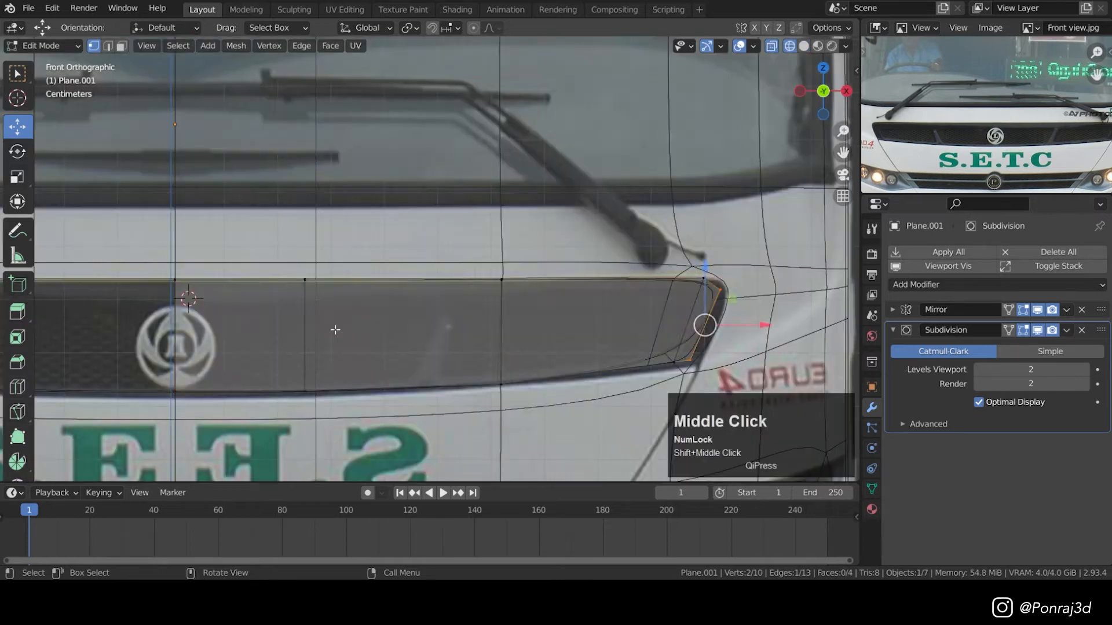
pyautogui.scroll(2, 949, 159)
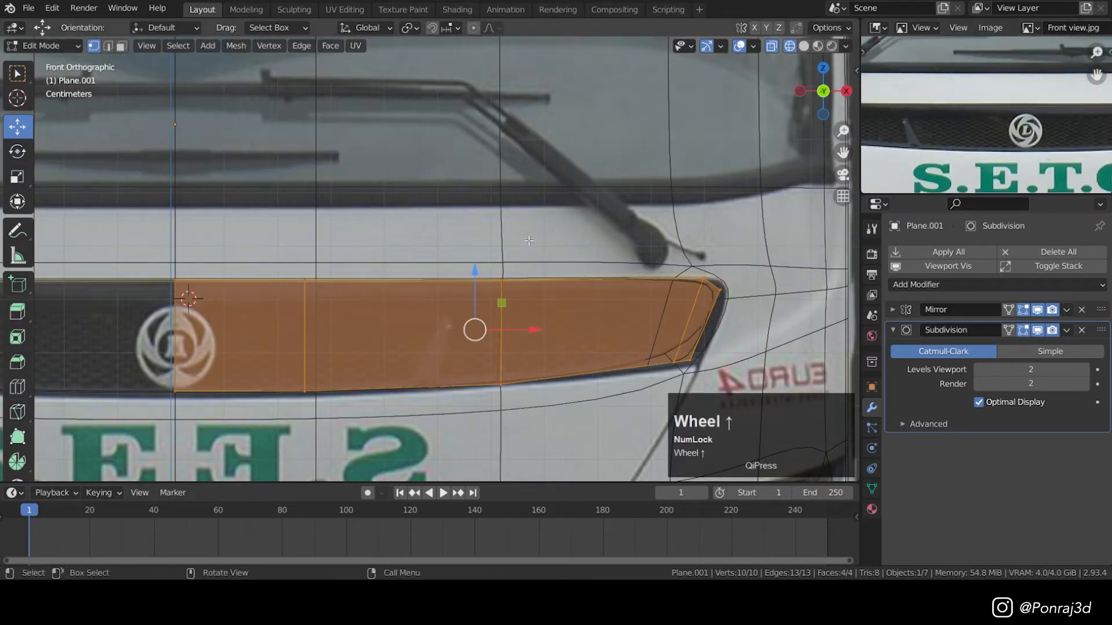
pyautogui.press('i')
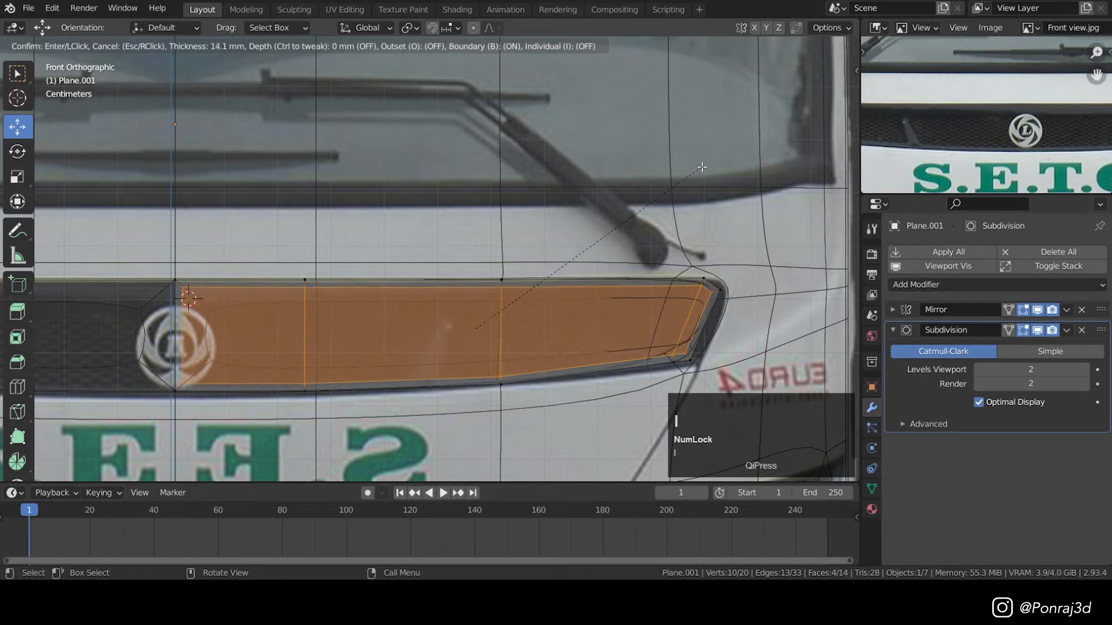
pyautogui.click(653, 201)
pyautogui.press('x')
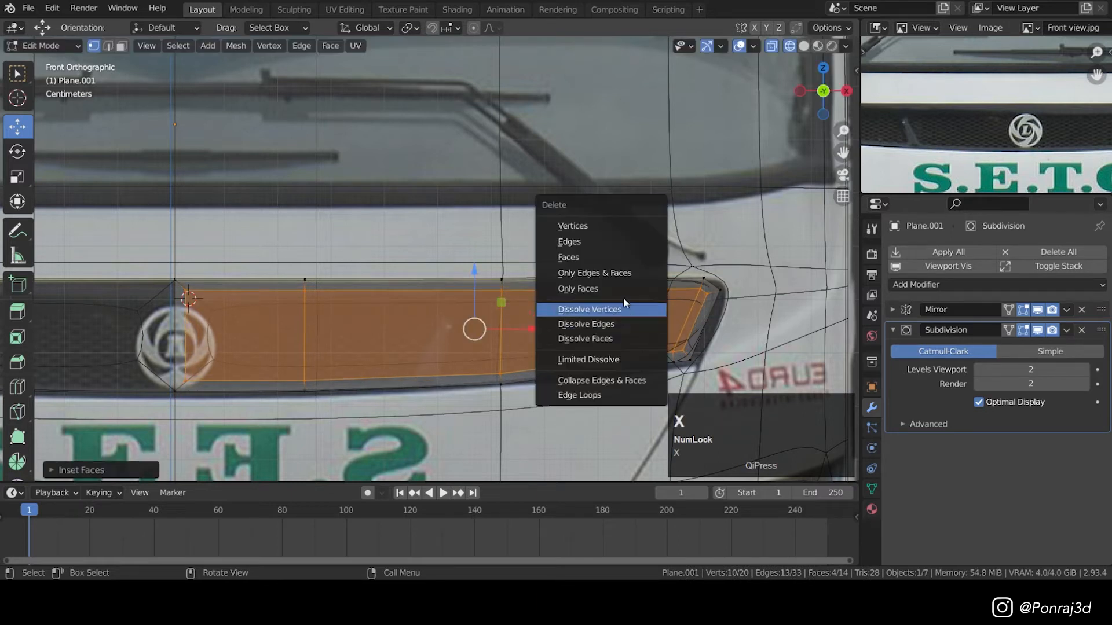
pyautogui.click(610, 251)
# - Select and delete the frame's narrow inset face on the centre line
pyautogui.press('3')
pyautogui.hotkey('shift', 'z')
pyautogui.click(256, 317)
pyautogui.hotkey('shift', 'z')
# - Lower the frame's inner upper vertices along Z and raise the one nearer the outer end to match the grille reference
pyautogui.press('1')
pyautogui.scroll(3, 145, 287)
pyautogui.click(126, 285)
pyautogui.moveTo(122, 324); pyautogui.dragTo(709, 277)
pyautogui.moveTo(380, 227); pyautogui.dragTo(380, 241)
pyautogui.keyDown('shift'); pyautogui.moveTo(628, 335); pyautogui.dragTo(429, 315, button='middle'); pyautogui.keyUp('shift')
pyautogui.click(422, 318)
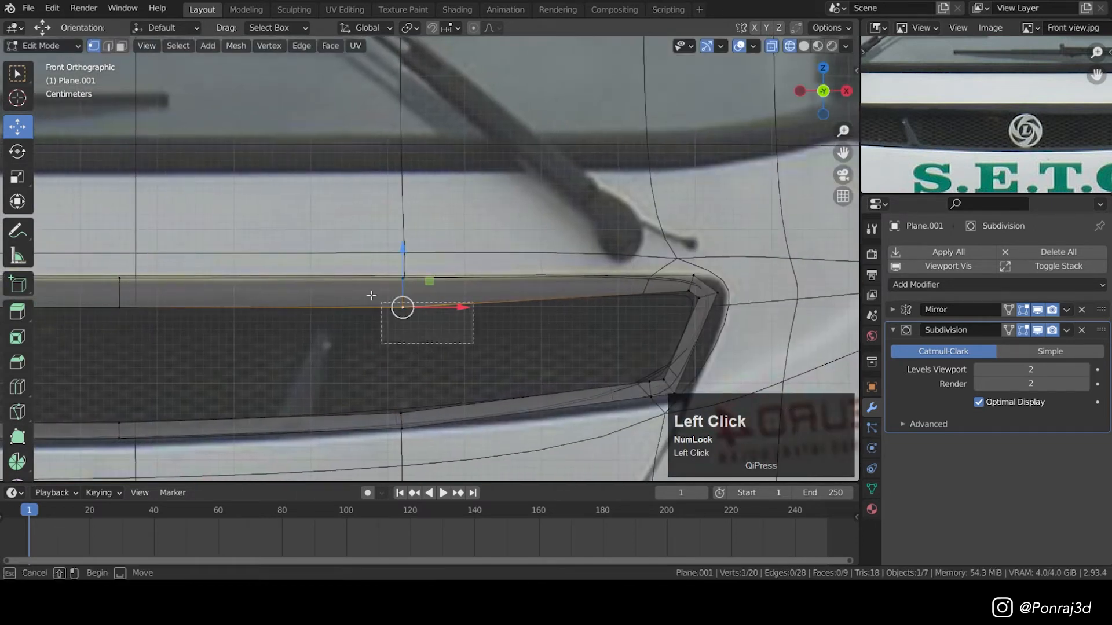
pyautogui.moveTo(404, 266); pyautogui.dragTo(403, 247)
# - Add two loop cuts across the frame's lower strip at both sides of the reference's slanted divider
pyautogui.scroll(3, 382, 346)
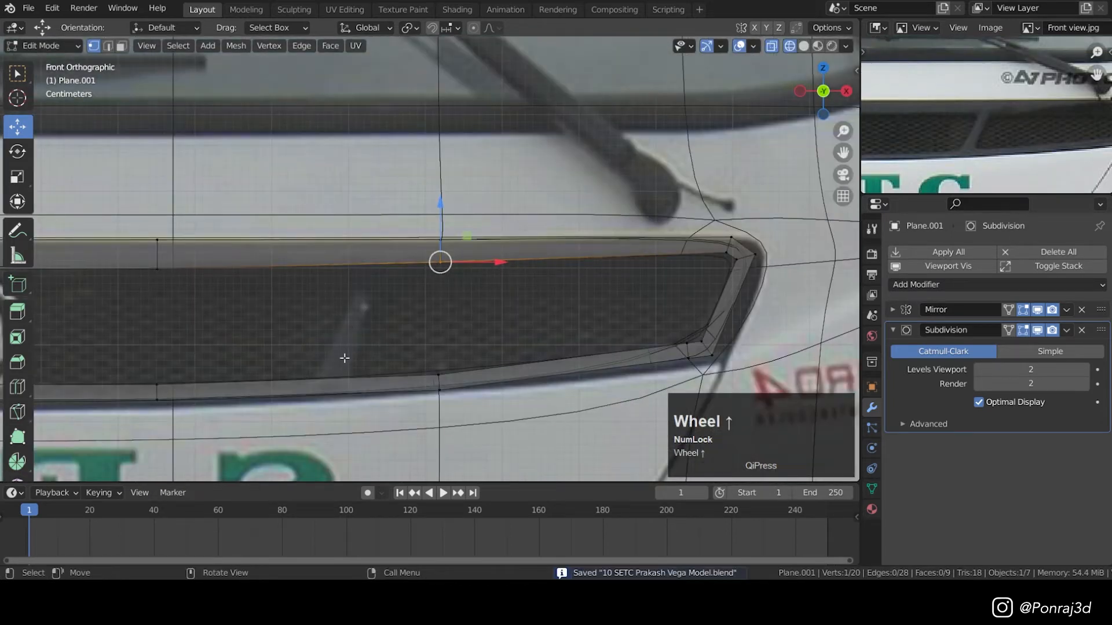
pyautogui.hotkey('ctrl', 'r')
pyautogui.click(350, 391)
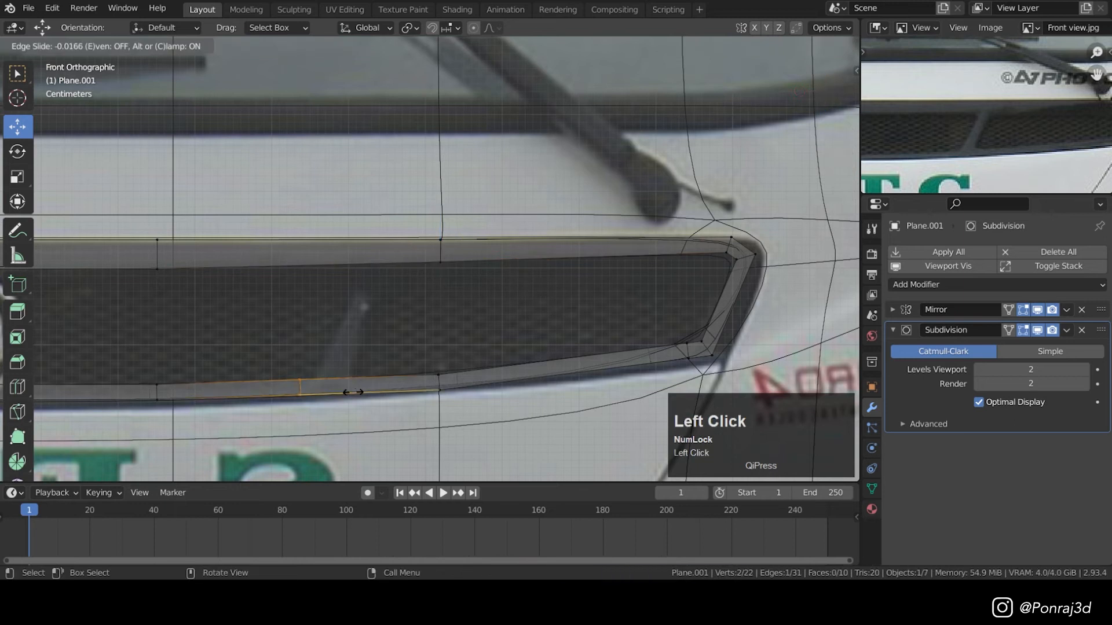
pyautogui.click(363, 392)
pyautogui.hotkey('ctrl', 'r')
pyautogui.click(365, 395)
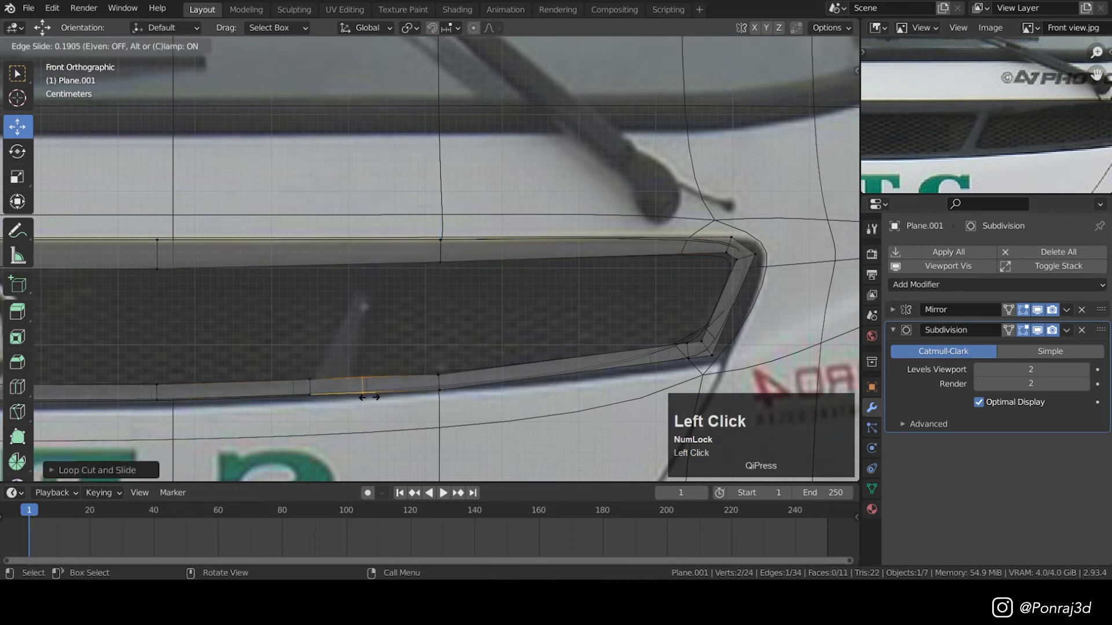
pyautogui.click(361, 399)
# - Add two loop cuts across the frame's upper strip at both sides of the slanted divider's upper end
pyautogui.hotkey('ctrl', 'r')
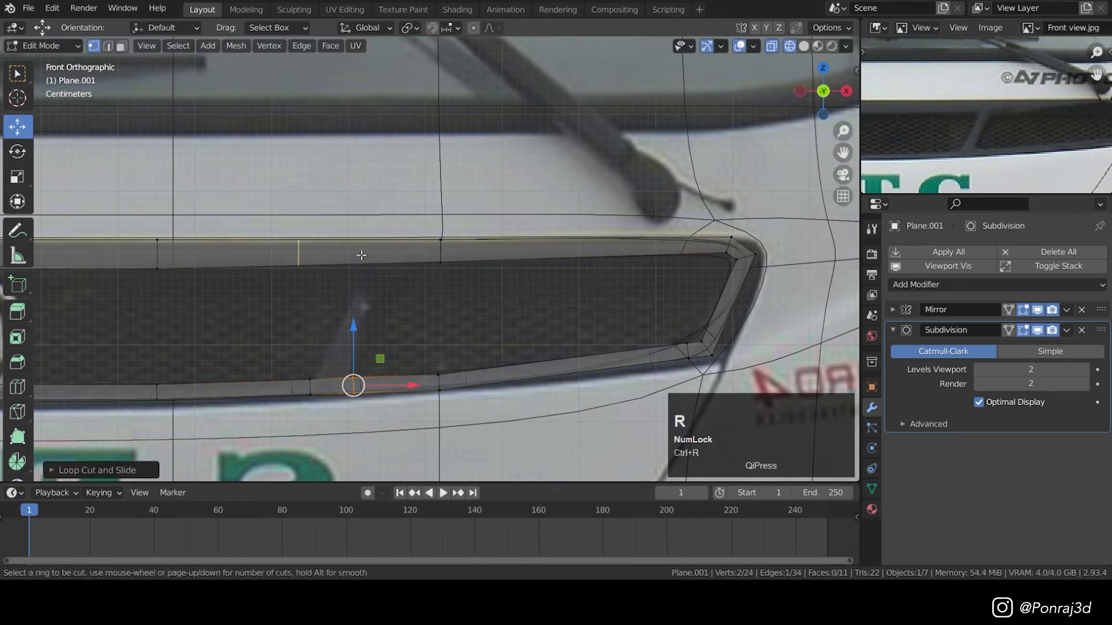
pyautogui.click(363, 255)
pyautogui.click(416, 255)
pyautogui.hotkey('ctrl', 'r')
pyautogui.click(382, 256)
pyautogui.click(377, 273)
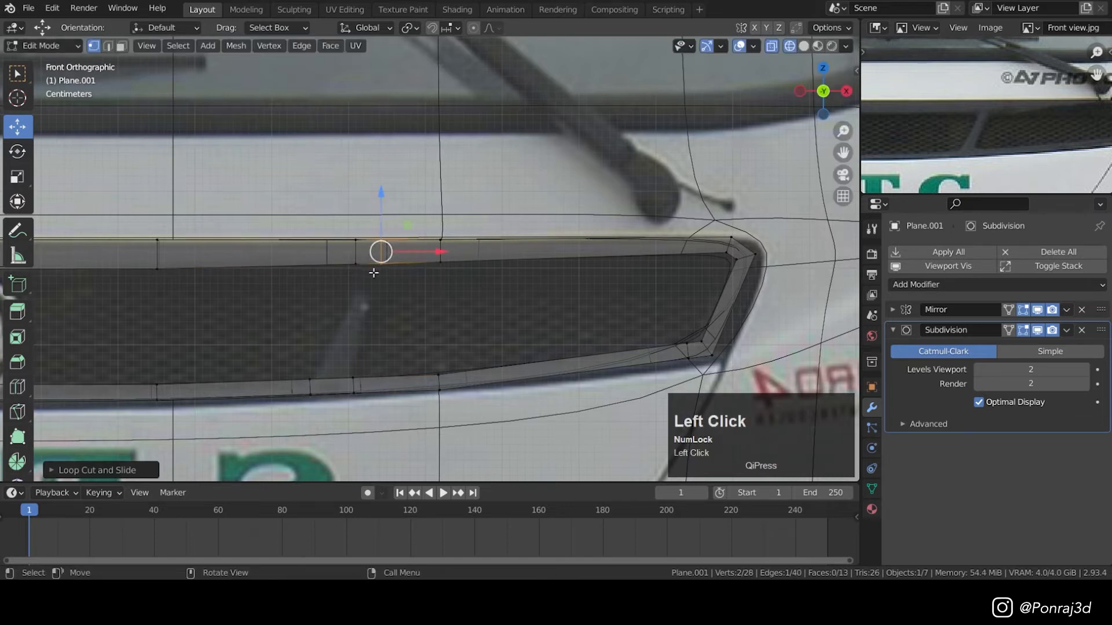
# - Select the short inner edges between the new cuts on both strips and fill a slanted divider face between them
pyautogui.press('2')
pyautogui.keyDown('shift'); pyautogui.click(332, 379); pyautogui.keyUp('shift')
pyautogui.rightClick(578, 229)
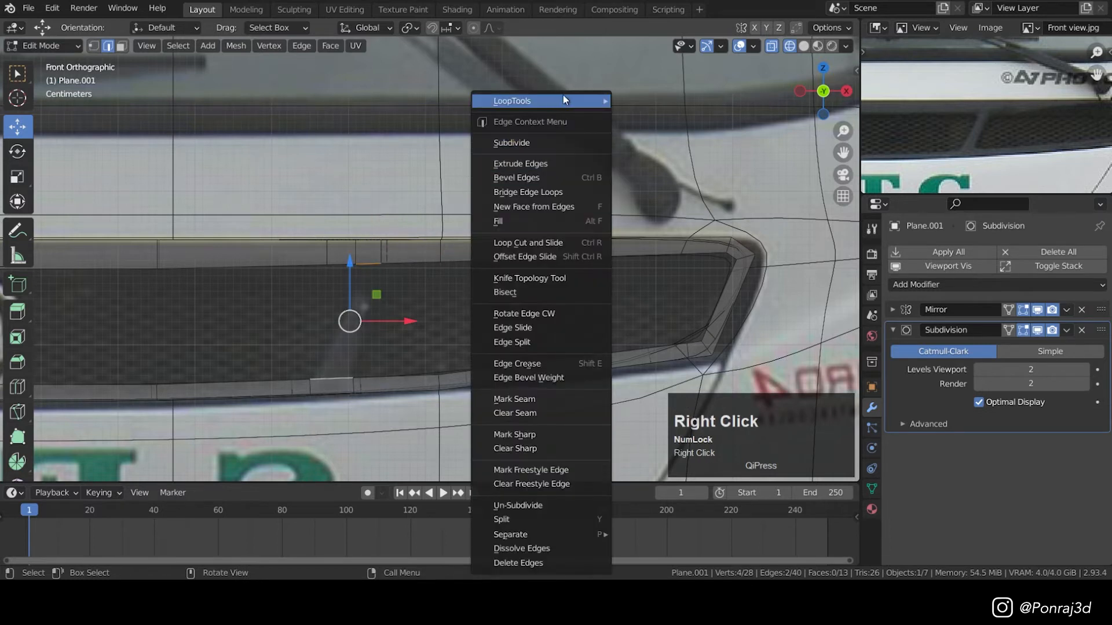
pyautogui.moveTo(561, 100)
pyautogui.click(648, 143)
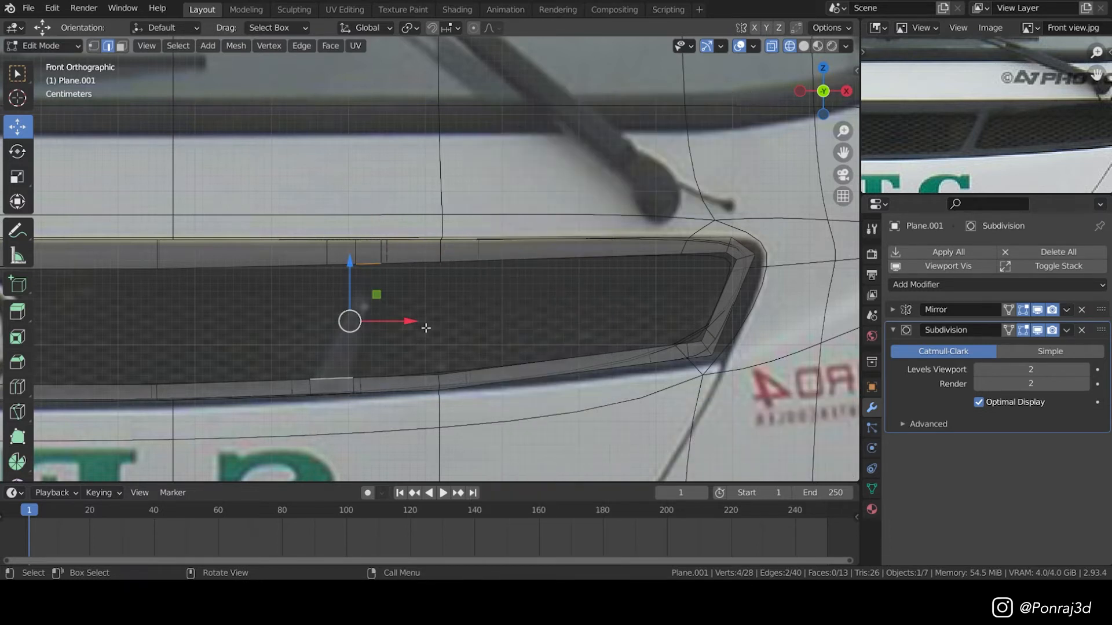
pyautogui.press('f')
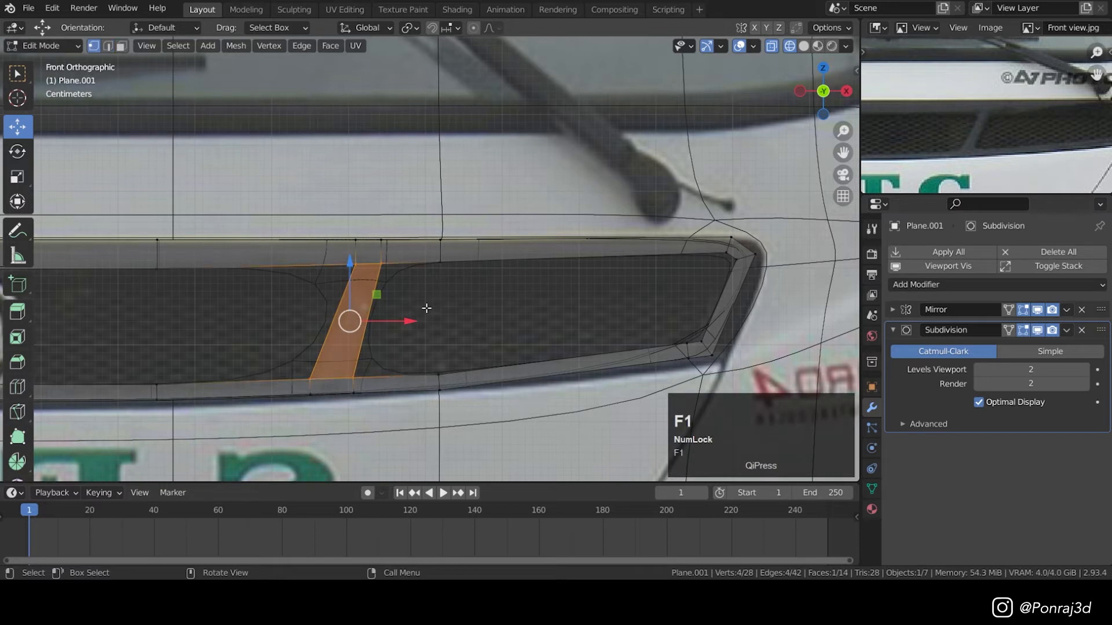
# - Add two loop cuts across the slanted divider, one near its upper end and one near its lower end
pyautogui.scroll(1, 390, 312)
pyautogui.hotkey('ctrl', 'r')
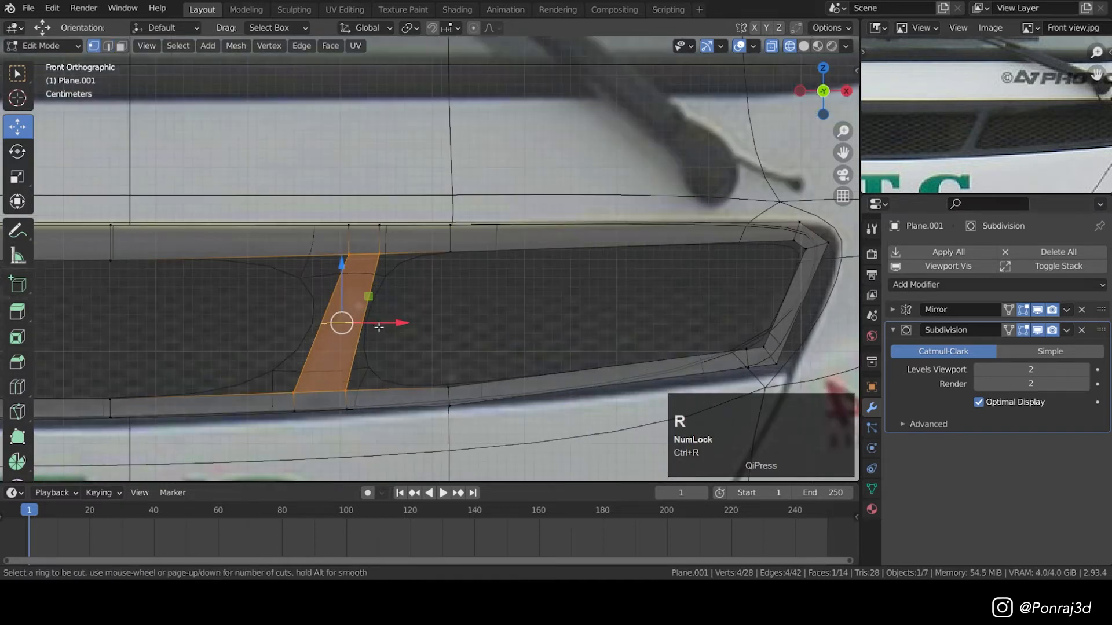
pyautogui.click(390, 301)
pyautogui.click(405, 276)
pyautogui.hotkey('ctrl', 'r')
pyautogui.click(359, 324)
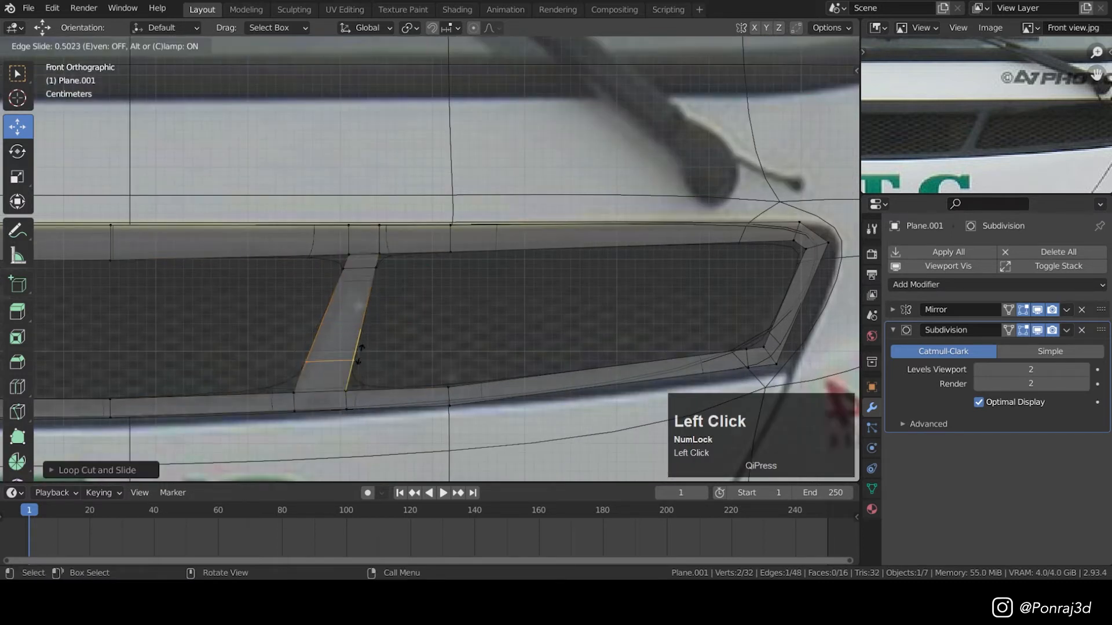
pyautogui.click(359, 372)
# - Return to Object Mode with solid shading, view the grille frame from an angle, and save the file
pyautogui.press('Tab')
pyautogui.press('z')
pyautogui.click(477, 367)
pyautogui.scroll(-9, 513, 301)
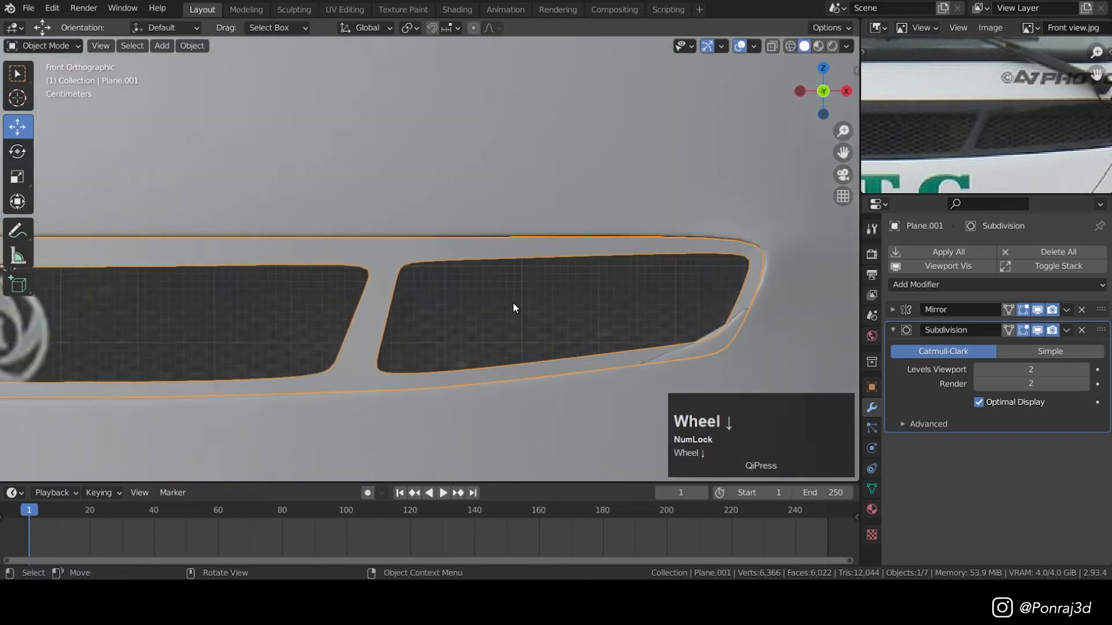
pyautogui.moveTo(487, 339); pyautogui.dragTo(338, 270, button='middle')
pyautogui.scroll(3, 338, 270)
pyautogui.hotkey('ctrl', 's')
# - Select the entire grille frame mesh in Edit Mode and extrude it about 19 mm along the global Y axis
pyautogui.press('Tab')
pyautogui.press('a')
pyautogui.scroll(2, 503, 246)
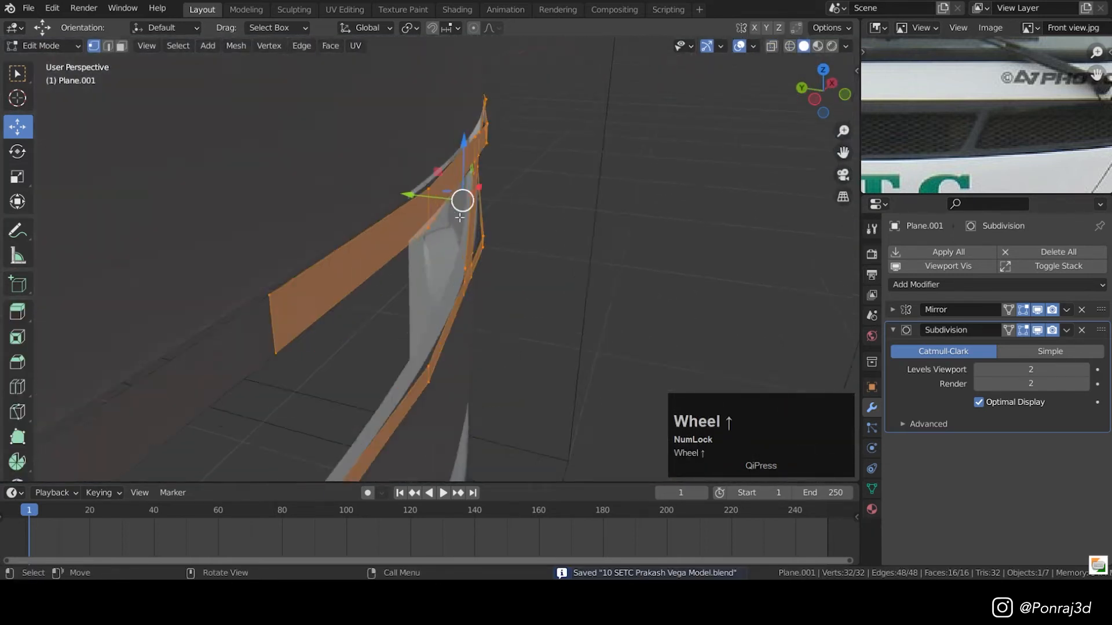
pyautogui.moveTo(503, 246); pyautogui.dragTo(521, 246, button='middle')
pyautogui.press('e')
pyautogui.press('y')
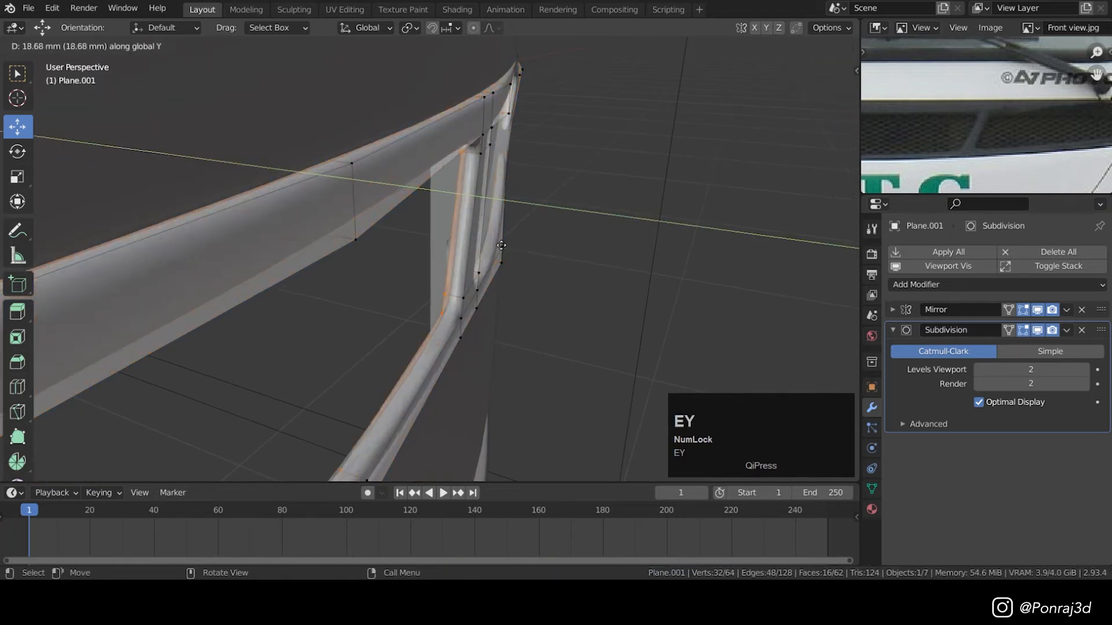
pyautogui.click(498, 246)
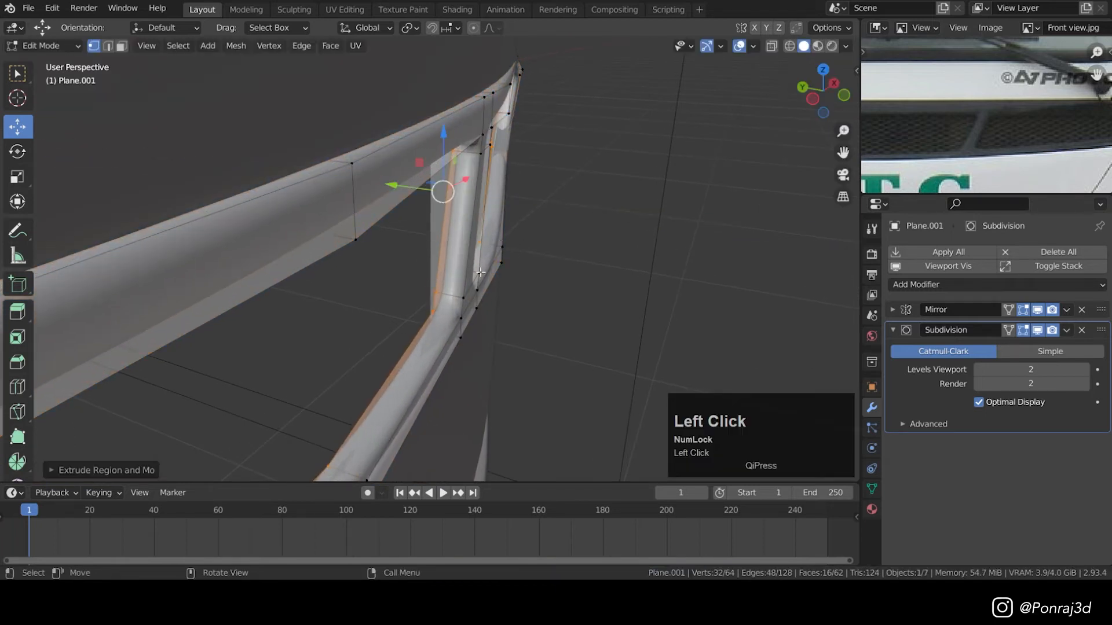
# - Delete the selected faces of the grille frame's extruded side, keeping the rim walls
pyautogui.moveTo(498, 247); pyautogui.dragTo(585, 246, button='middle')
pyautogui.press('x')
pyautogui.click(562, 253)
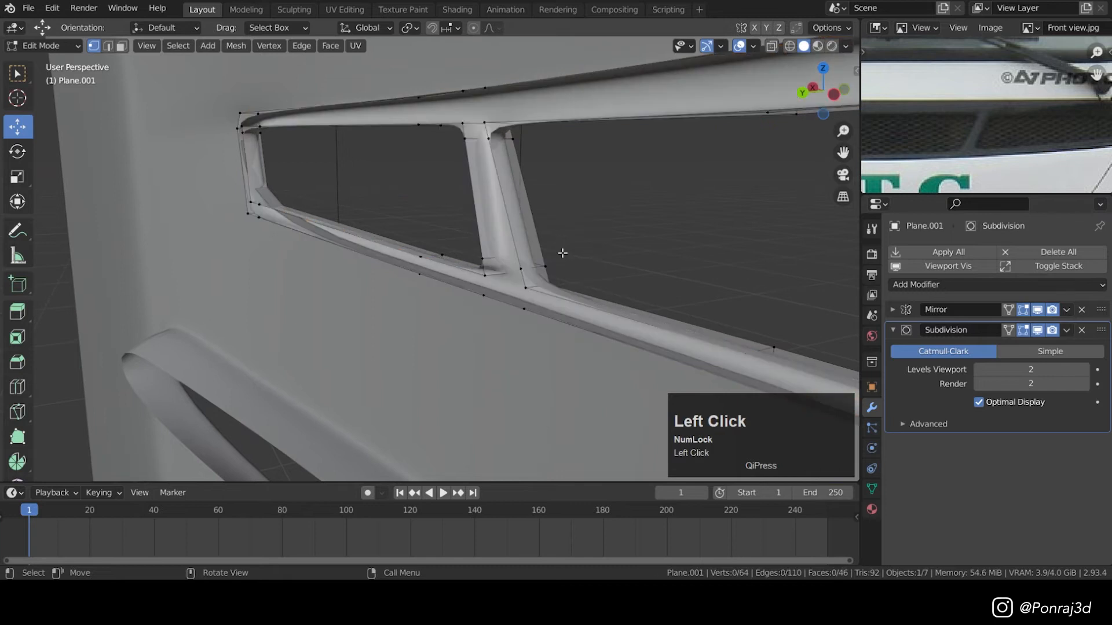
# - Add a supporting loop cut around the centre opening's rim wall, close to the frame's front face
pyautogui.moveTo(523, 255); pyautogui.dragTo(213, 240, button='middle')
pyautogui.moveTo(524, 148); pyautogui.dragTo(613, 243, button='middle')
pyautogui.hotkey('ctrl', 'r')
pyautogui.click(495, 315)
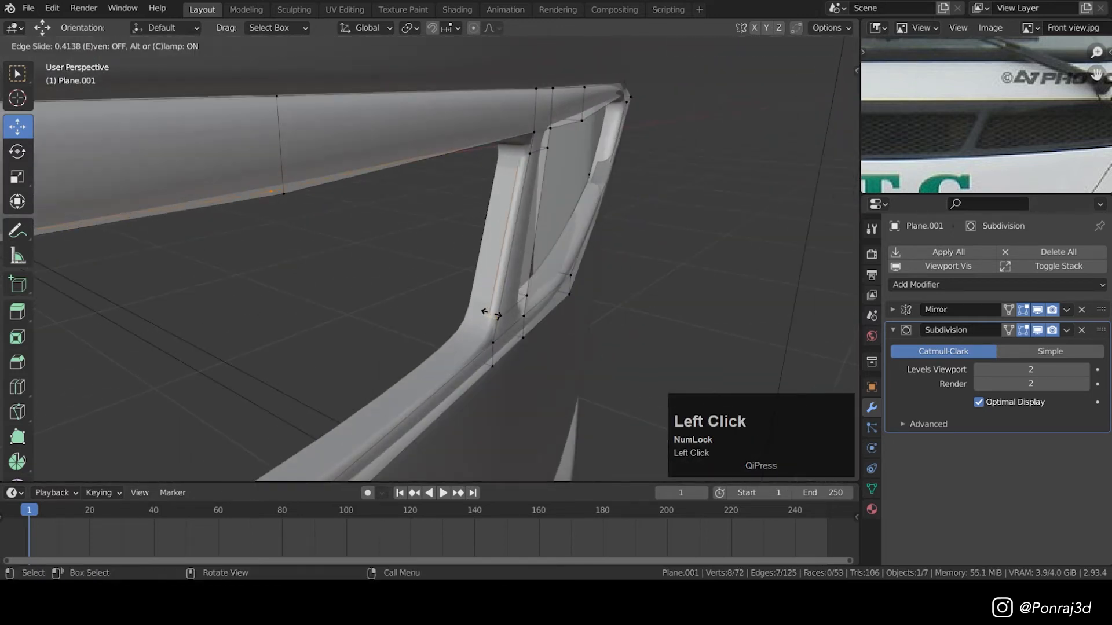
pyautogui.click(493, 315)
# - Add a supporting loop cut around the side opening's rim wall near the front face and return to Object Mode
pyautogui.moveTo(596, 298); pyautogui.dragTo(440, 269, button='middle')
pyautogui.scroll(-5, 442, 310)
pyautogui.scroll(8, 440, 268)
pyautogui.hotkey('ctrl', 'r')
pyautogui.click(464, 263)
pyautogui.click(463, 261)
pyautogui.press('Tab')
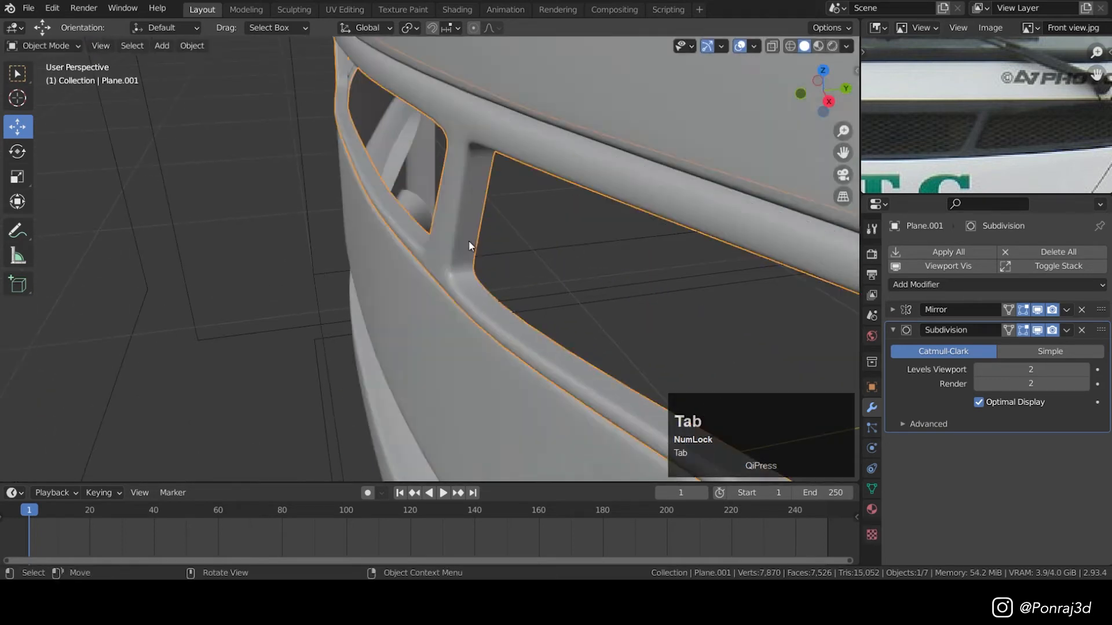
# - Add a supporting loop cut around the frame's outer perimeter wall, return to Object Mode, and save the file
pyautogui.scroll(3, 525, 187)
pyautogui.press('Tab')
pyautogui.moveTo(525, 191); pyautogui.dragTo(600, 189, button='middle')
pyautogui.scroll(2, 605, 197)
pyautogui.hotkey('ctrl', 'r')
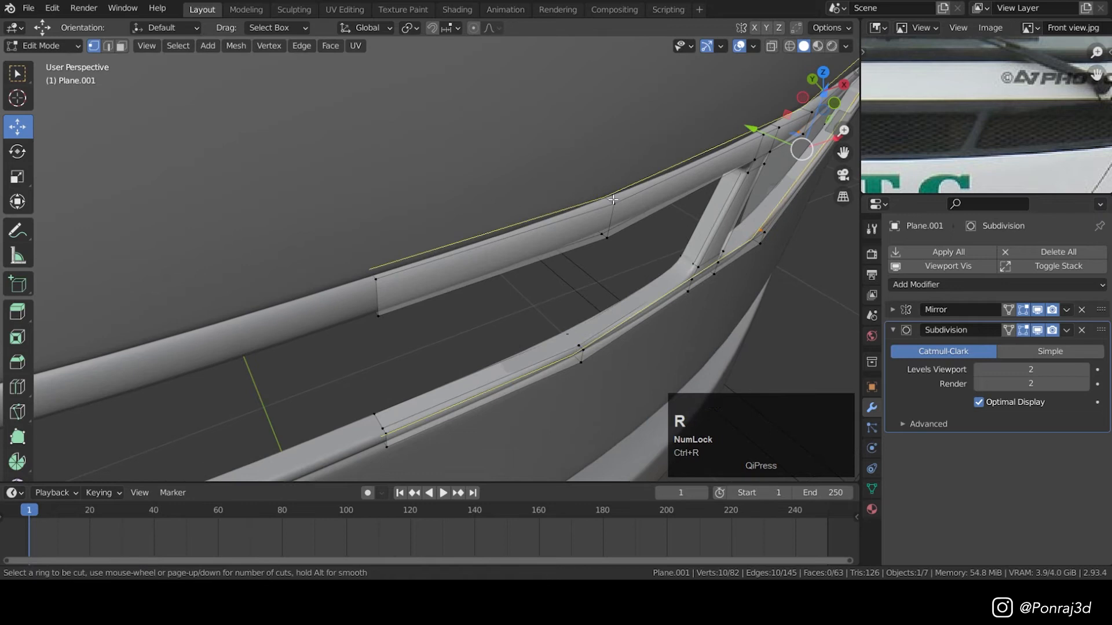
pyautogui.click(613, 199)
pyautogui.click(618, 207)
pyautogui.press('Tab')
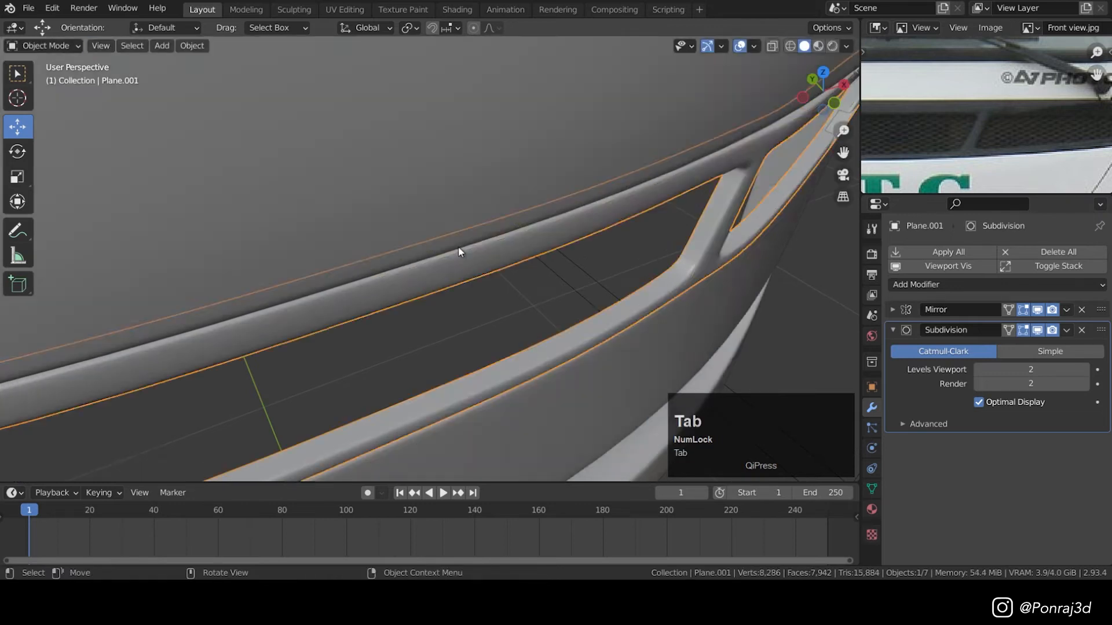
pyautogui.scroll(-5, 491, 315)
pyautogui.hotkey('ctrl', 's')
# - Select the bus front body, frame the headlight opening in front view, and save the file
pyautogui.moveTo(491, 315); pyautogui.dragTo(464, 280, button='middle')
pyautogui.scroll(3, 430, 196)
pyautogui.moveTo(419, 157); pyautogui.dragTo(410, 156)
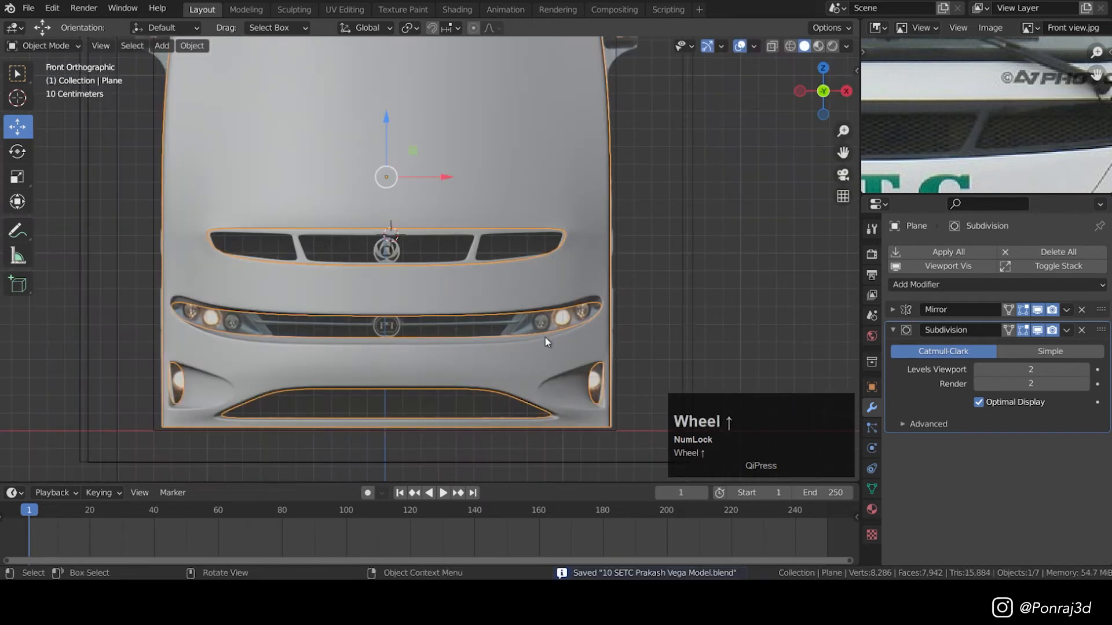
pyautogui.scroll(3, 544, 337)
pyautogui.keyDown('shift'); pyautogui.moveTo(537, 333); pyautogui.dragTo(241, 305, button='middle'); pyautogui.keyUp('shift')
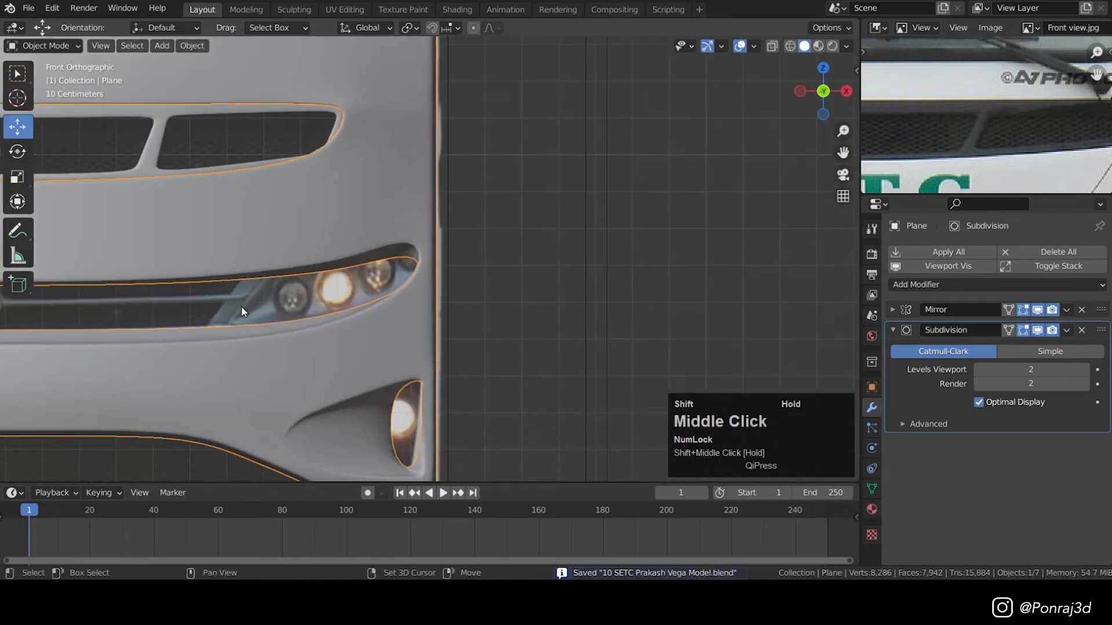
pyautogui.scroll(2, 276, 299)
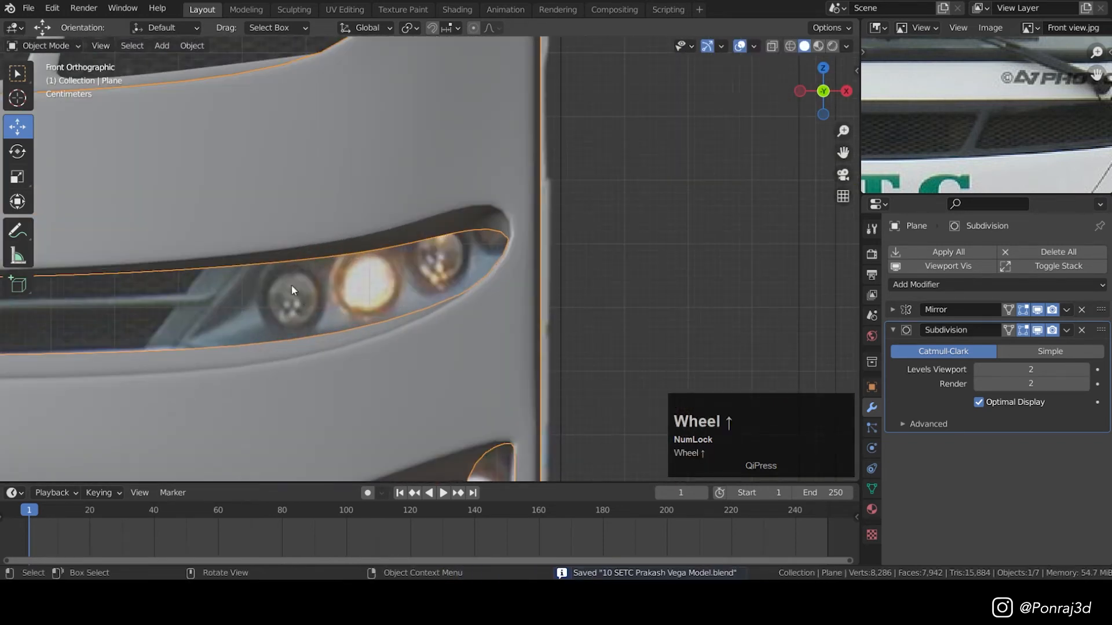
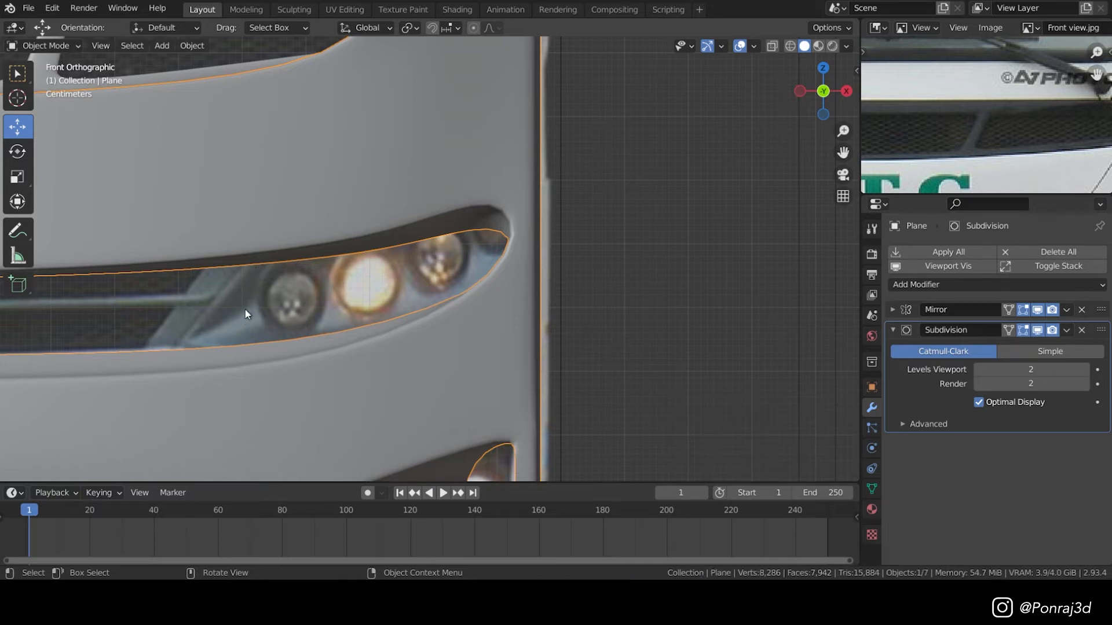
pyautogui.hotkey('ctrl', 's')
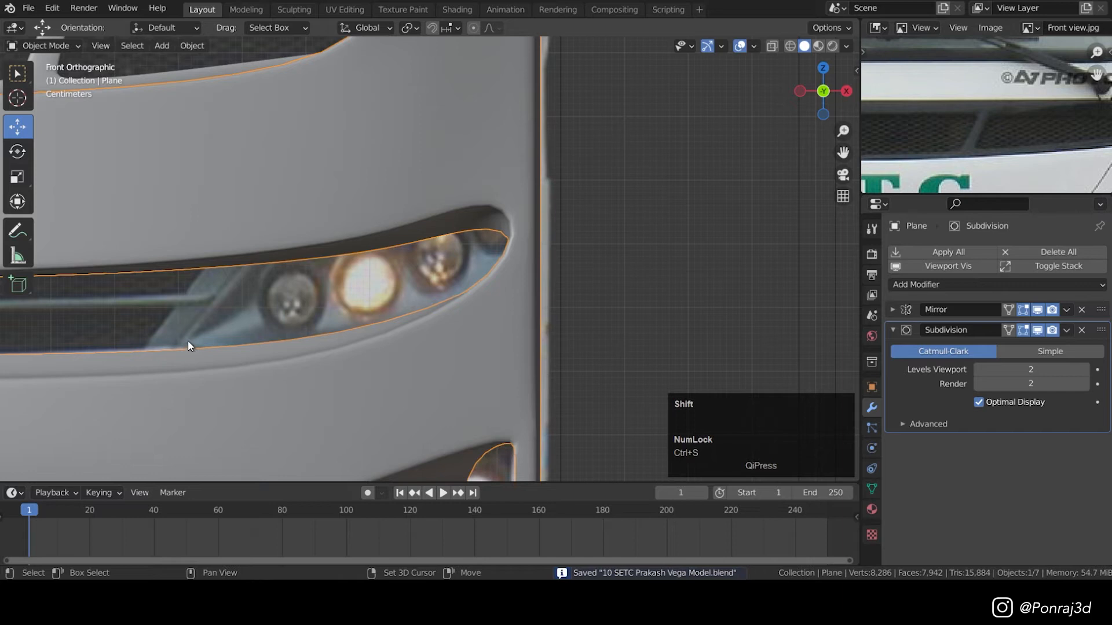
# - Place the 3D cursor at the headlight's lower inner corner and add a new plane mesh
pyautogui.hotkey('shift', 'a')
pyautogui.moveTo(520, 204)
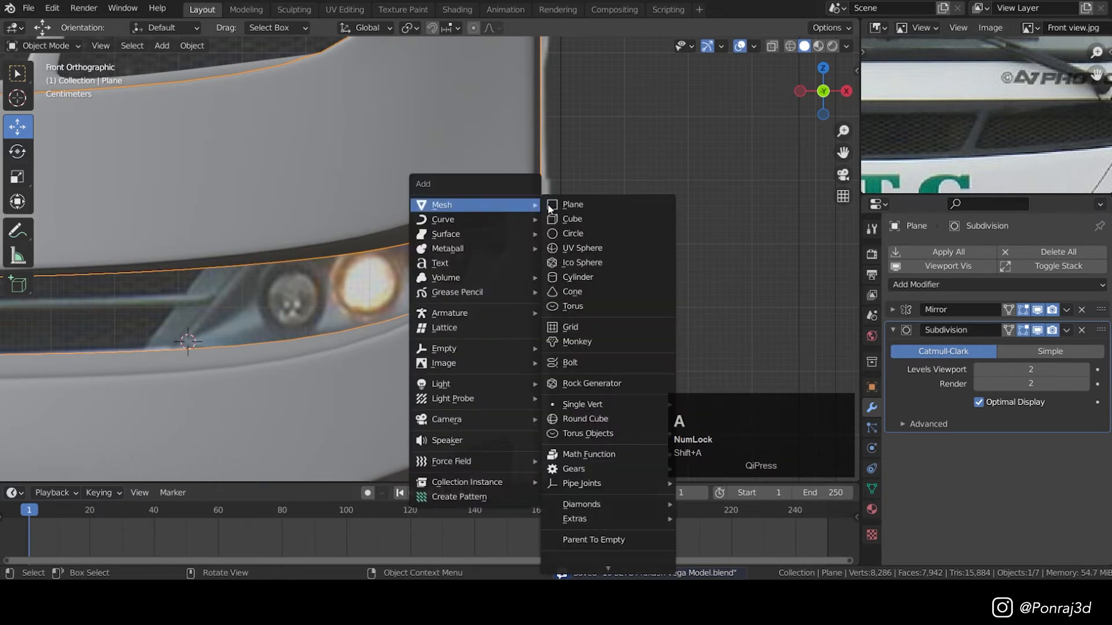
pyautogui.click(565, 203)
pyautogui.scroll(-5, 394, 254)
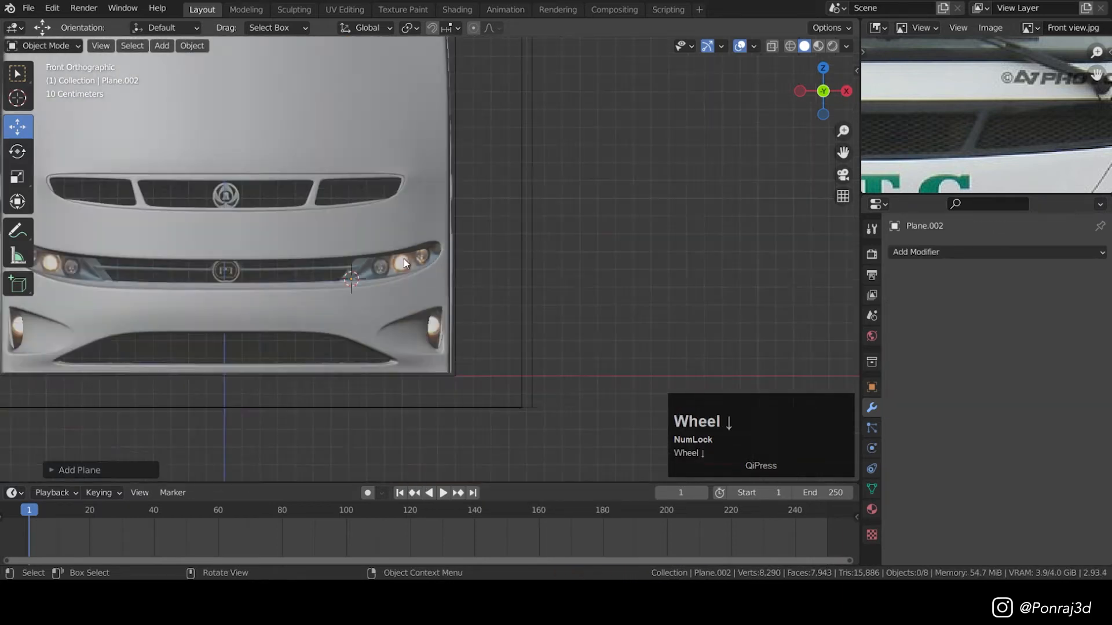
pyautogui.moveTo(404, 259); pyautogui.dragTo(329, 300, button='middle')
pyautogui.scroll(-2, 496, 258)
pyautogui.scroll(-1, 496, 258)
pyautogui.click(639, 166)
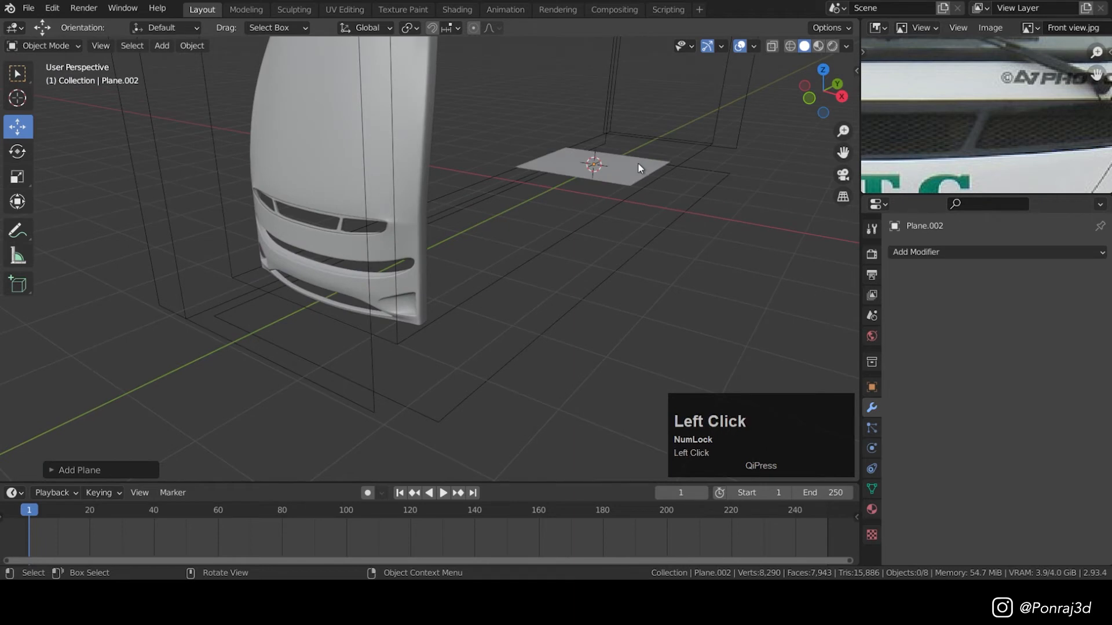
pyautogui.scroll(1, 904, 28)
# - Switch the reference image area to the Outliner and rename the existing collection to Rename
pyautogui.click(879, 28)
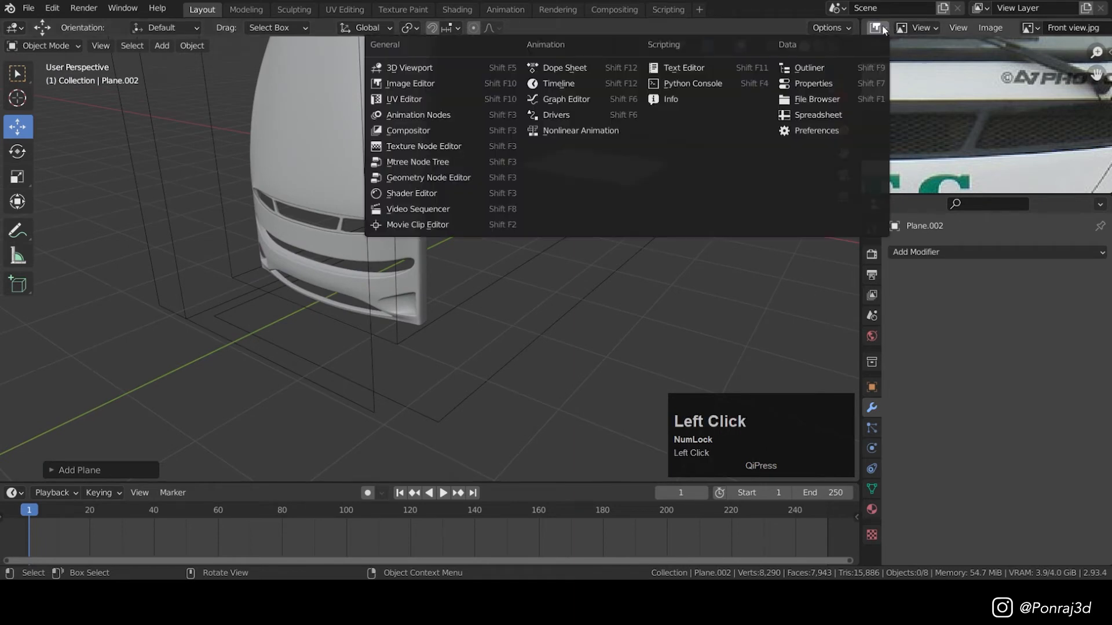
pyautogui.click(859, 68)
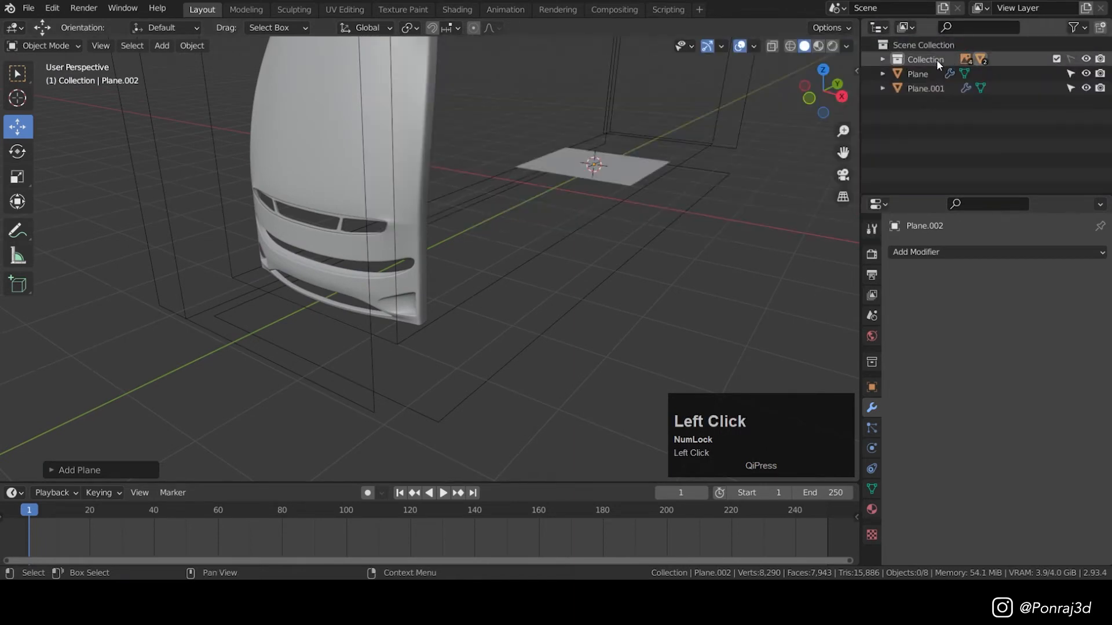
pyautogui.doubleClick(936, 60)
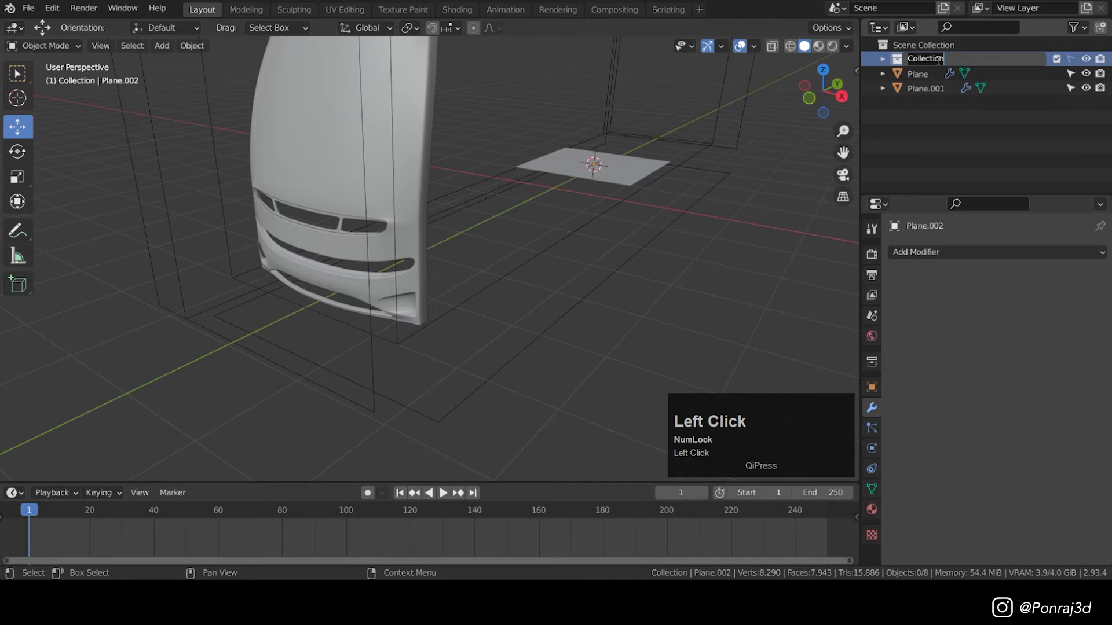
# - Move the new plane out of its collection into the Scene Collection and select it
pyautogui.click(882, 59)
pyautogui.moveTo(933, 147); pyautogui.dragTo(933, 45)
pyautogui.click(882, 59)
pyautogui.click(929, 105)
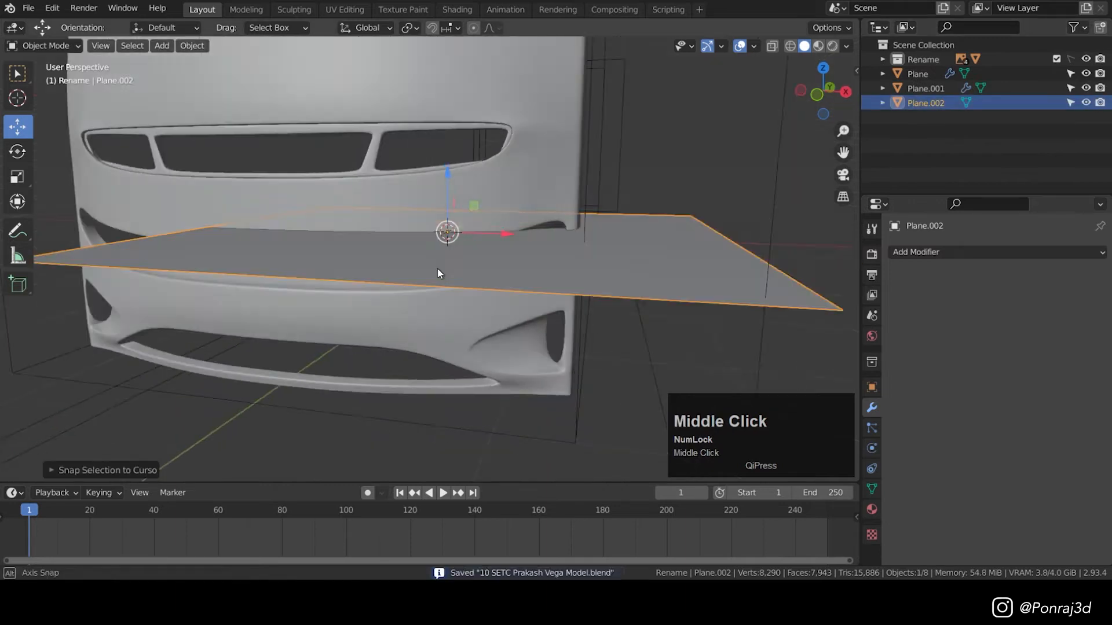
# - Snap the new plane to the 3D cursor and rotate it 90 degrees about X to face the front
pyautogui.moveTo(437, 271); pyautogui.dragTo(516, 200, button='middle')
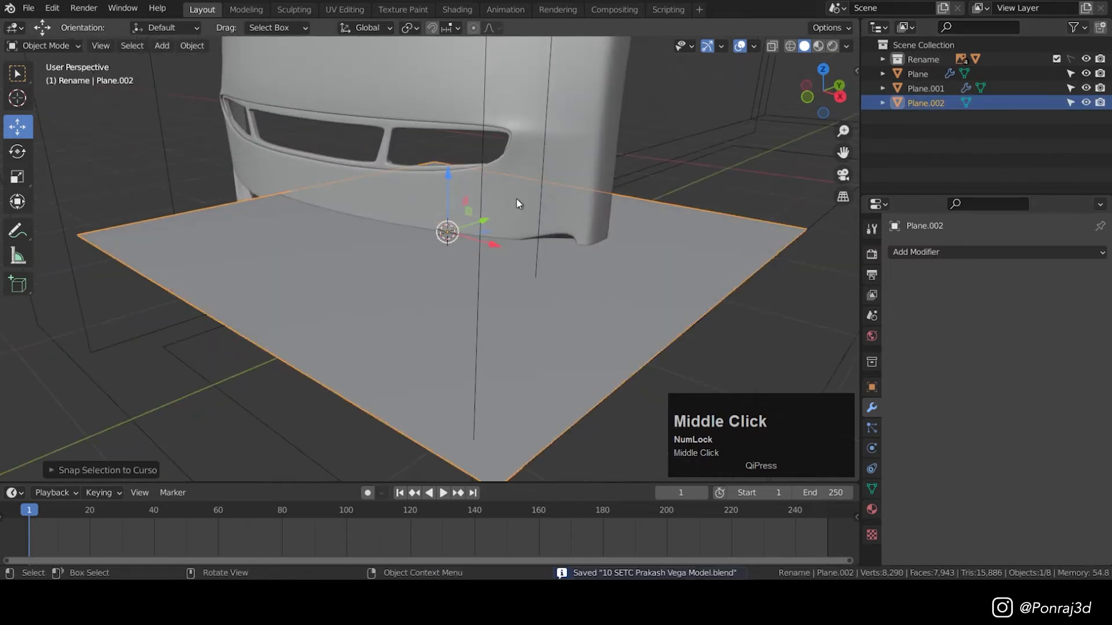
pyautogui.press('KP_1')
pyautogui.write('rx90')
pyautogui.click(637, 223)
# - Scale the plane down to about the headlight's height, move it onto the inner headlight area, and save
pyautogui.press('s')
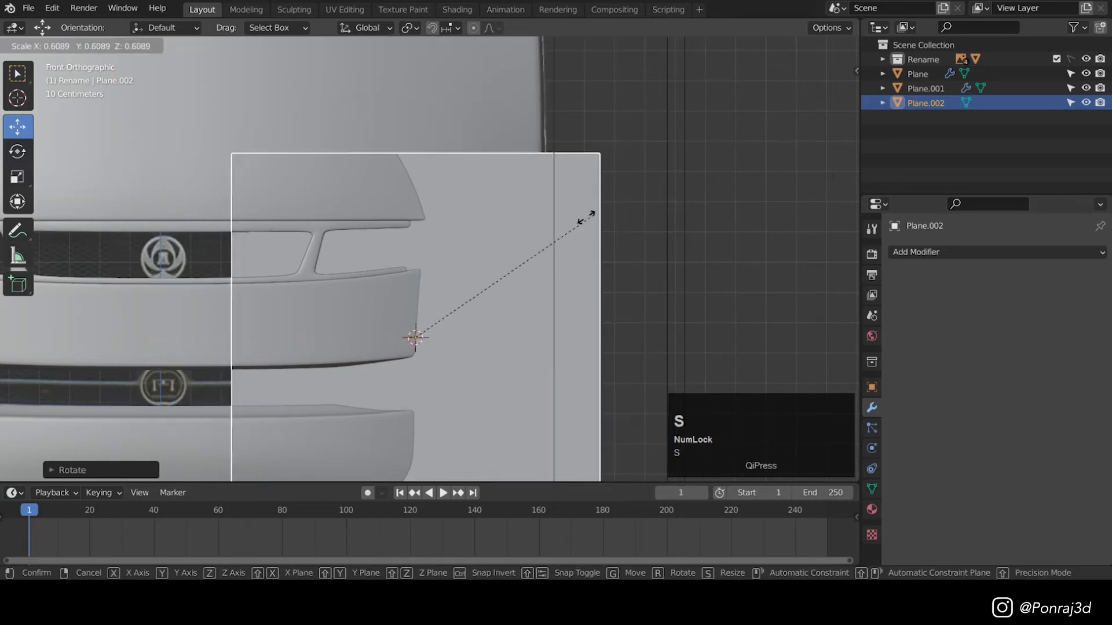
pyautogui.click(433, 322)
pyautogui.moveTo(387, 234); pyautogui.dragTo(367, 303)
pyautogui.scroll(3, 383, 283)
pyautogui.hotkey('ctrl', 's')
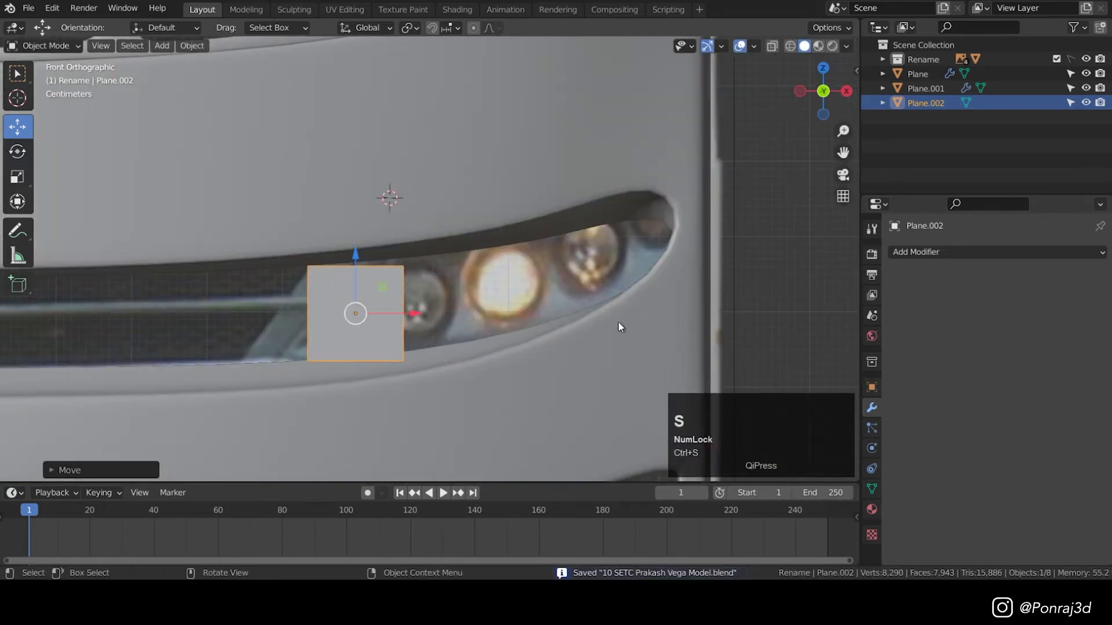
# - Show the scene in wireframe, rotate the plane to match the headlight's slant, and move it over the innermost lamp
pyautogui.press('z')
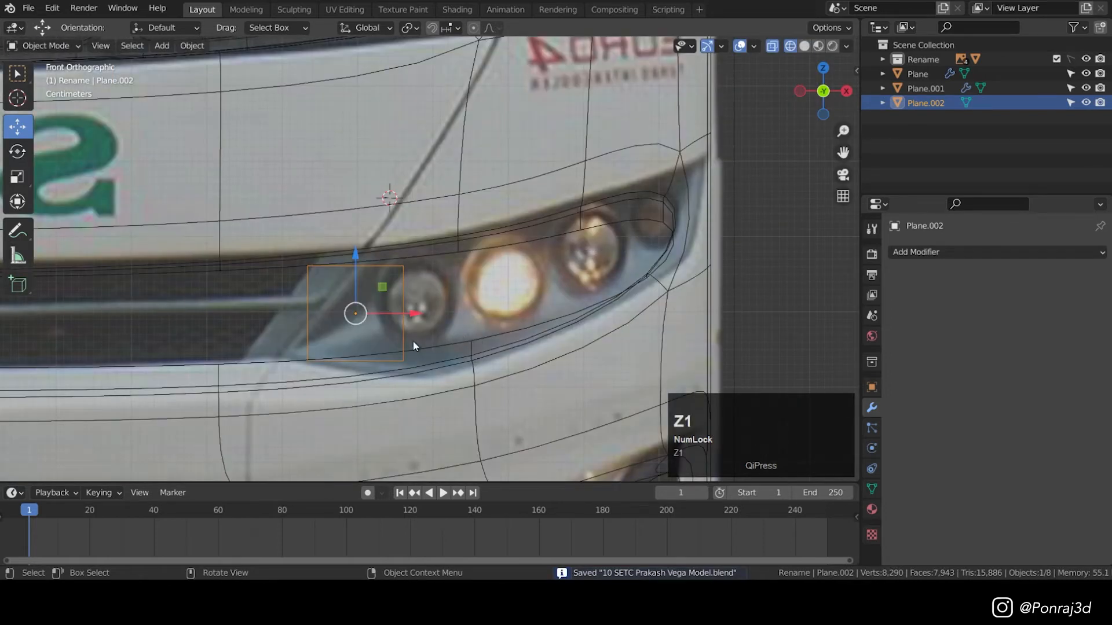
pyautogui.press('Tab')
pyautogui.press('Tab')
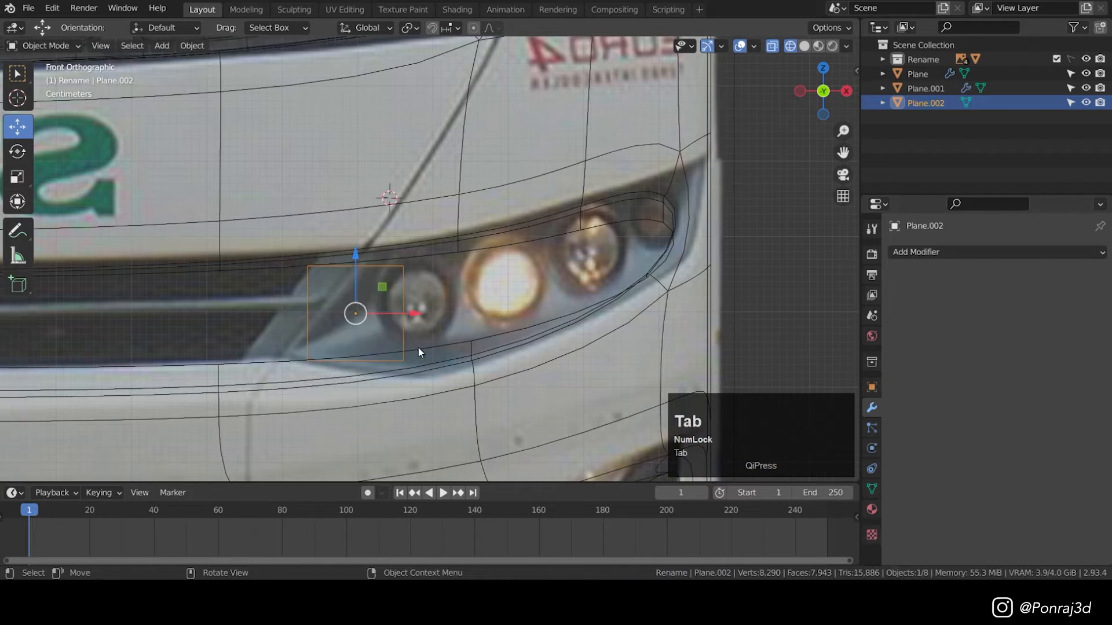
pyautogui.press('r')
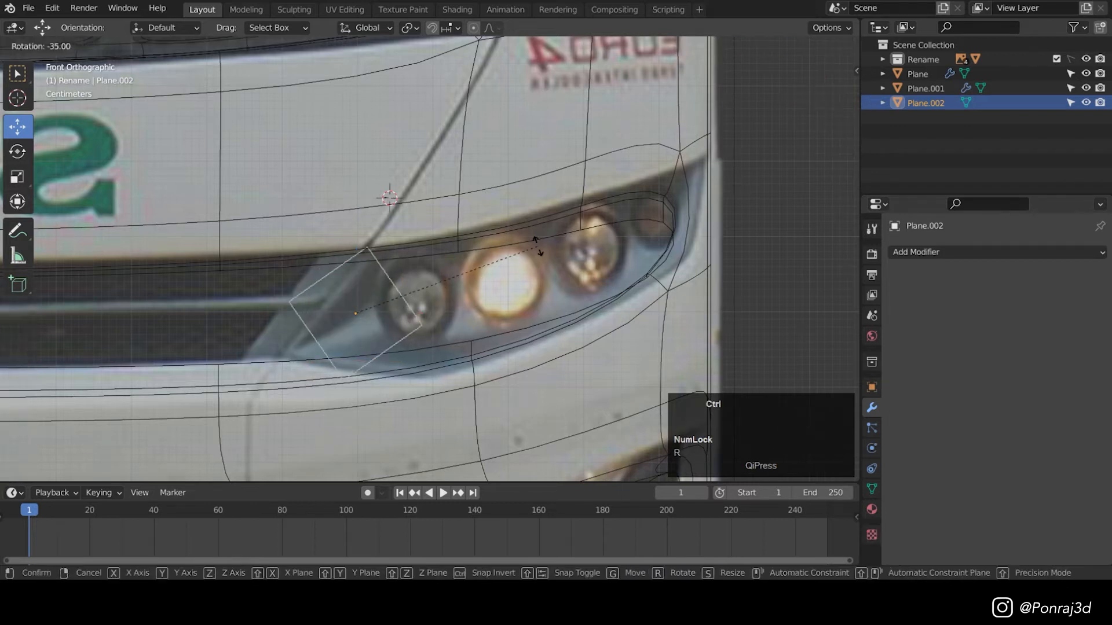
pyautogui.click(518, 223)
pyautogui.moveTo(372, 317); pyautogui.dragTo(397, 316)
# - Extrude the plane's inner edge to the headlight's pointed inner tip, then shrink and align the new edge
pyautogui.press('Tab')
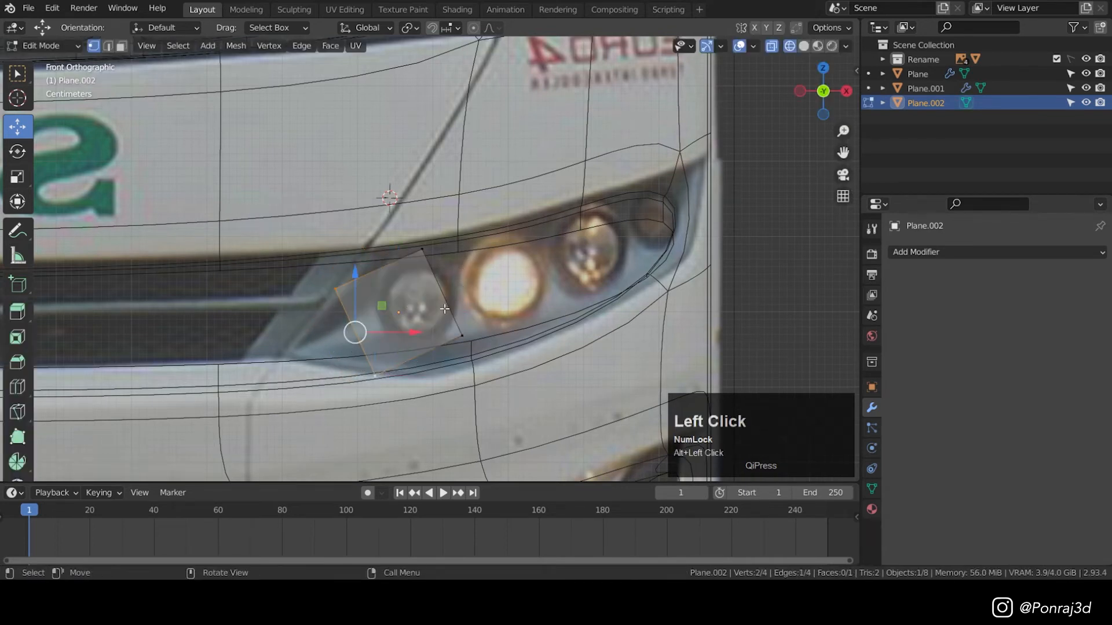
pyautogui.press('e')
pyautogui.click(285, 356)
pyautogui.press('s')
pyautogui.click(356, 328)
pyautogui.moveTo(293, 354); pyautogui.dragTo(303, 348)
# - Move the vertices around the innermost lamp so the mesh follows the headlight's upper and lower outlines
pyautogui.moveTo(405, 235); pyautogui.dragTo(480, 353)
pyautogui.keyDown('shift'); pyautogui.moveTo(470, 347); pyautogui.dragTo(405, 371, button='middle'); pyautogui.keyUp('shift')
pyautogui.click(396, 360)
pyautogui.moveTo(396, 361); pyautogui.dragTo(371, 399)
pyautogui.moveTo(355, 273); pyautogui.dragTo(307, 267)
# - Extrude the mesh's outer edge past the lit middle lamp and place its lower vertex on the headlight outline
pyautogui.keyDown('alt'); pyautogui.click(335, 324); pyautogui.keyUp('alt')
pyautogui.keyDown('shift'); pyautogui.moveTo(399, 316); pyautogui.dragTo(333, 327, button='middle'); pyautogui.keyUp('shift')
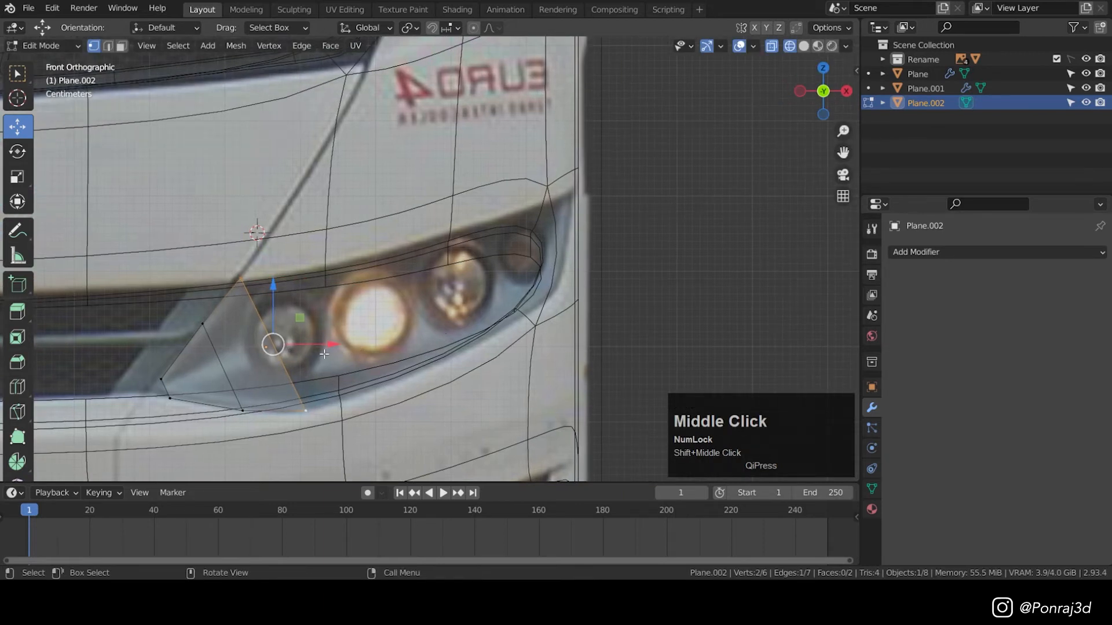
pyautogui.press('e')
pyautogui.click(459, 328)
pyautogui.click(441, 385)
pyautogui.moveTo(441, 385); pyautogui.dragTo(415, 365)
# - Extrude the outer edge past the remaining lamps and raise its upper vertex to the headlight's upper outline
pyautogui.keyDown('alt'); pyautogui.click(404, 325); pyautogui.keyUp('alt')
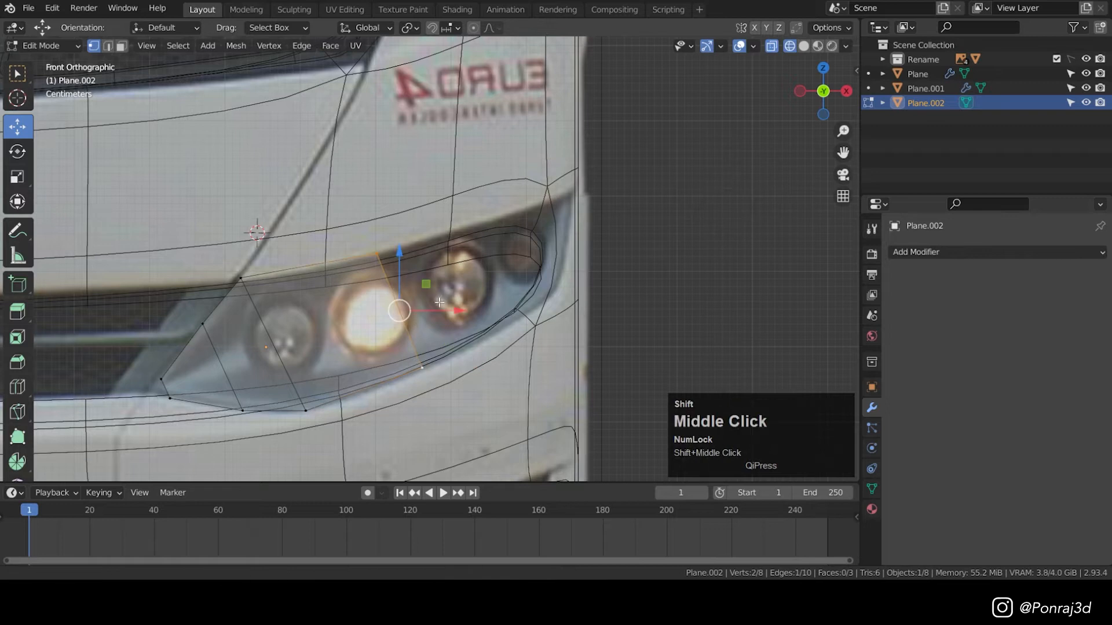
pyautogui.keyDown('shift'); pyautogui.moveTo(469, 294); pyautogui.dragTo(427, 333, button='middle'); pyautogui.keyUp('shift')
pyautogui.press('e')
pyautogui.click(510, 302)
pyautogui.click(489, 276)
pyautogui.moveTo(488, 276); pyautogui.dragTo(490, 248)
# - Add two loop cuts across the two long headlight faces and adjust the inner cut's lower vertex
pyautogui.hotkey('ctrl', 'r')
pyautogui.doubleClick(441, 364)
pyautogui.hotkey('ctrl', 'r')
pyautogui.doubleClick(325, 428)
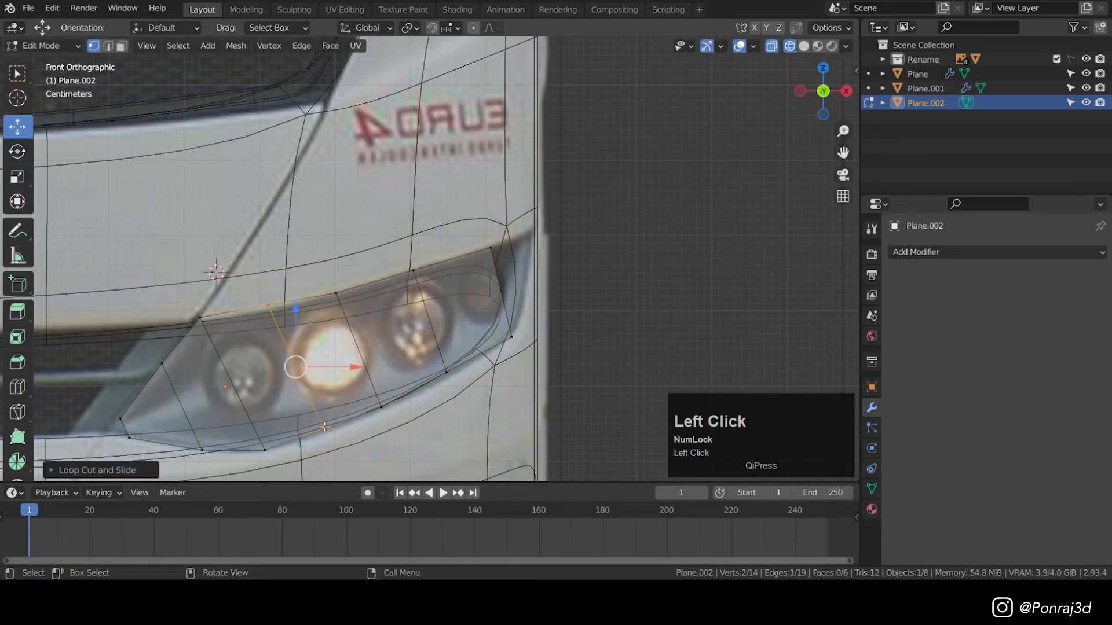
pyautogui.click(335, 440)
# - Extrude the headlight's outer end edge toward the bus side and fit its vertices to the pointed upper corner
pyautogui.keyDown('shift'); pyautogui.click(526, 352); pyautogui.keyUp('shift')
pyautogui.scroll(1, 547, 257)
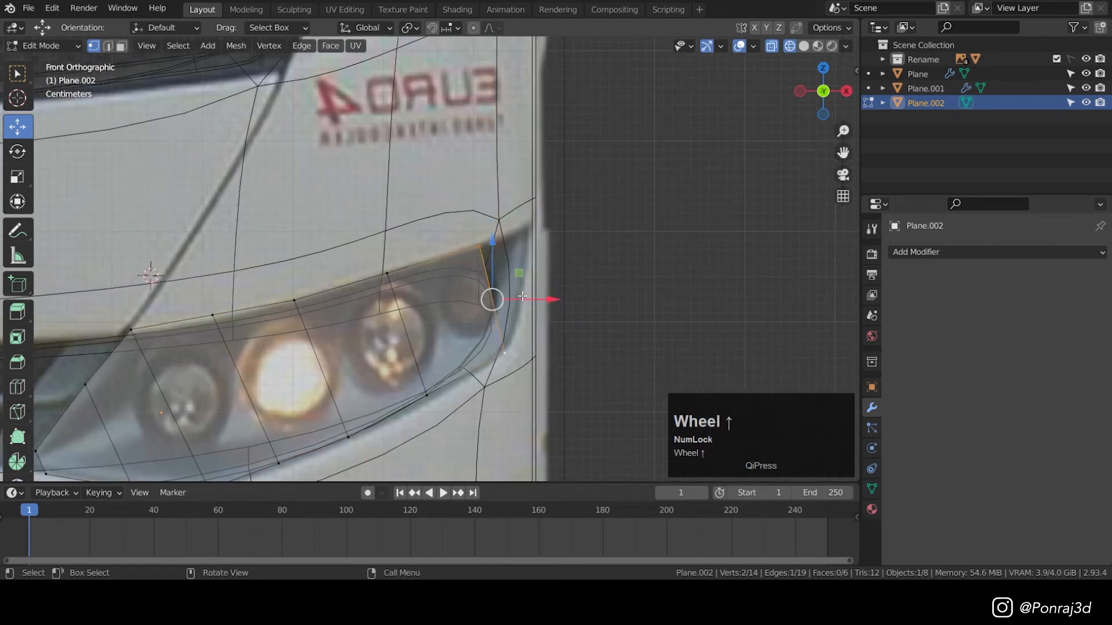
pyautogui.press('e')
pyautogui.click(559, 278)
pyautogui.moveTo(540, 333); pyautogui.dragTo(527, 244)
pyautogui.click(523, 227)
pyautogui.moveTo(523, 227); pyautogui.dragTo(524, 233)
# - Return to Object Mode with solid shading and shift the headlight mesh in depth to line up with its opening
pyautogui.press('Tab')
pyautogui.moveTo(525, 232); pyautogui.dragTo(157, 327, button='middle')
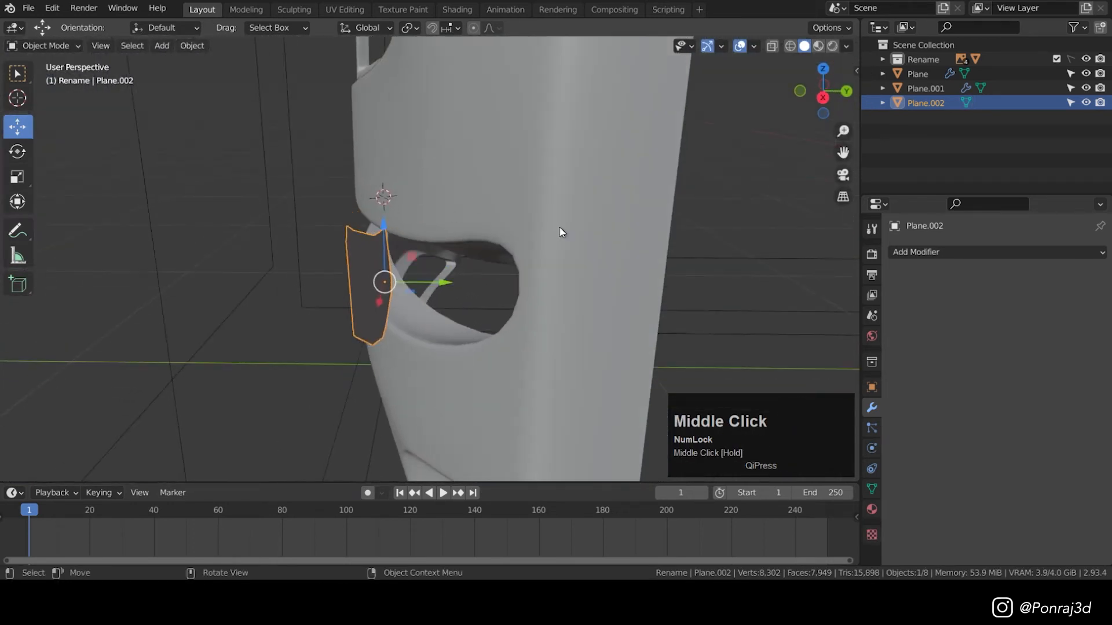
pyautogui.press('KP_7')
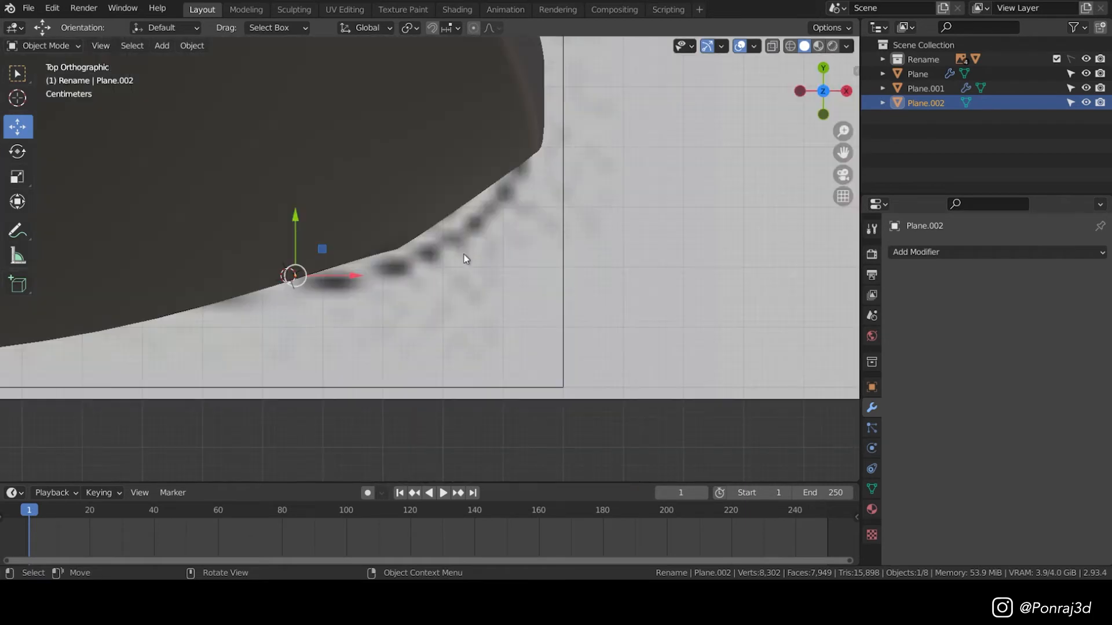
pyautogui.press('Tab')
pyautogui.moveTo(474, 308); pyautogui.dragTo(291, 212, button='middle')
pyautogui.scroll(-2, 524, 166)
pyautogui.press('Tab')
pyautogui.moveTo(680, 176); pyautogui.dragTo(524, 228, button='middle')
pyautogui.moveTo(524, 229); pyautogui.dragTo(563, 231)
pyautogui.moveTo(563, 230); pyautogui.dragTo(244, 312, button='middle')
# - Select the headlight mesh's inner edge and move it forward along Y to follow the bus front's curvature
pyautogui.press('Tab')
pyautogui.keyDown('alt'); pyautogui.click(290, 321); pyautogui.keyUp('alt')
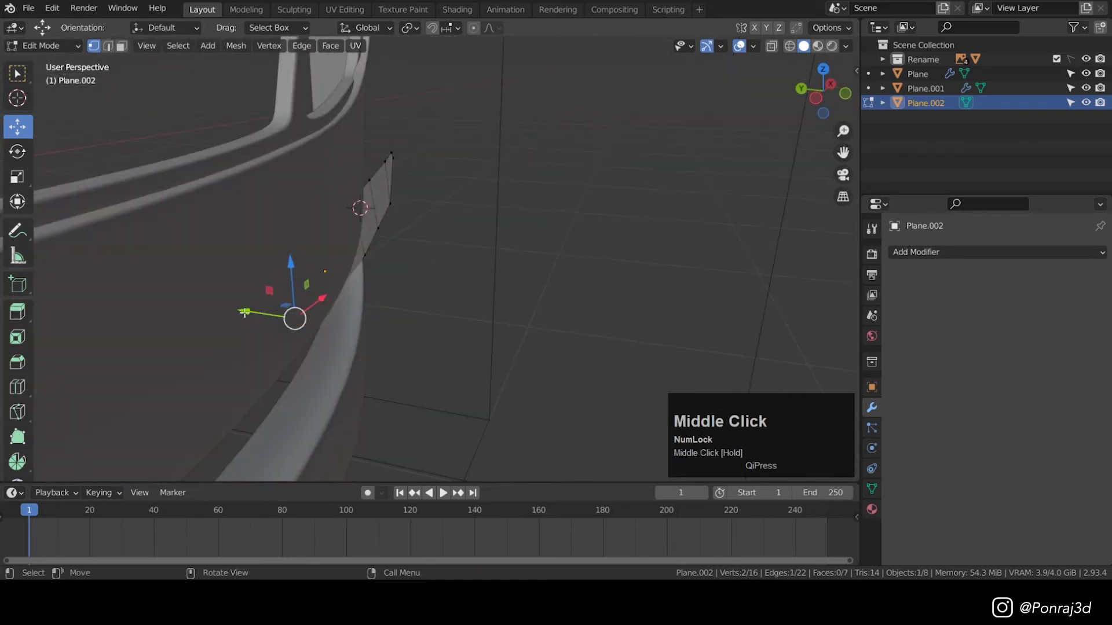
pyautogui.press('KP_7')
pyautogui.press('z')
pyautogui.moveTo(291, 269); pyautogui.dragTo(292, 285)
pyautogui.press('z')
pyautogui.moveTo(292, 285); pyautogui.dragTo(248, 313, button='middle')
pyautogui.scroll(3, 248, 313)
pyautogui.press('KP_3')
pyautogui.moveTo(334, 375); pyautogui.dragTo(302, 375)
pyautogui.moveTo(301, 374)
pyautogui.mouseDown(button='middle')
pyautogui.moveTo(454, 353)
pyautogui.moveTo(370, 356)
pyautogui.moveTo(290, 378)
pyautogui.mouseUp(button='middle')
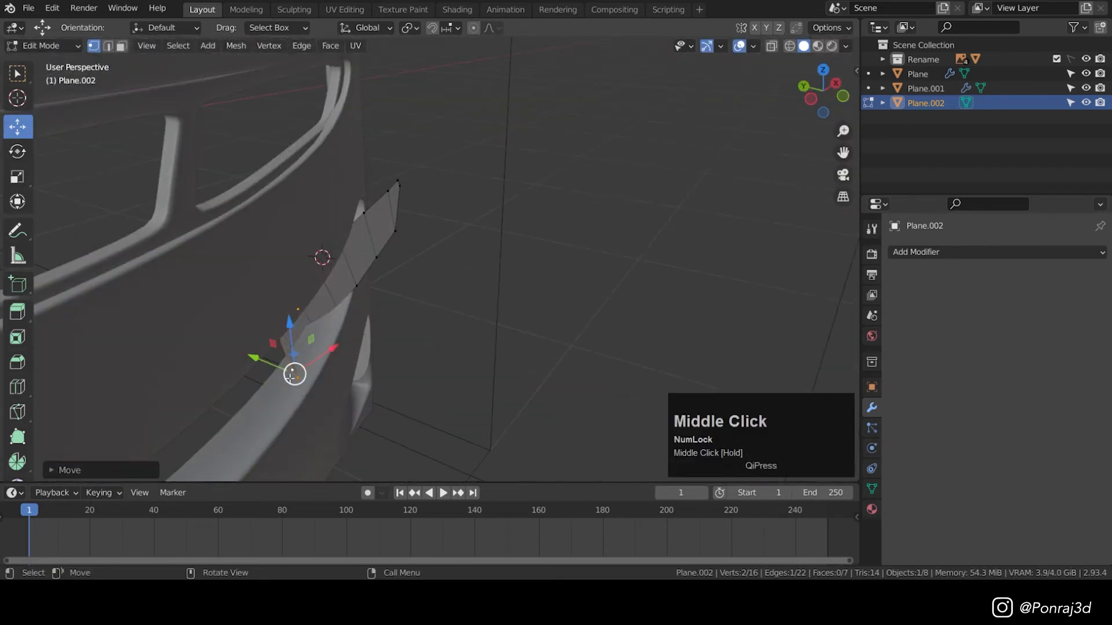
# - Move the headlight mesh's inner cross edges forward one by one along Y to follow the bus front's curvature
pyautogui.moveTo(254, 361); pyautogui.dragTo(271, 367)
pyautogui.moveTo(420, 333); pyautogui.dragTo(351, 345, button='middle')
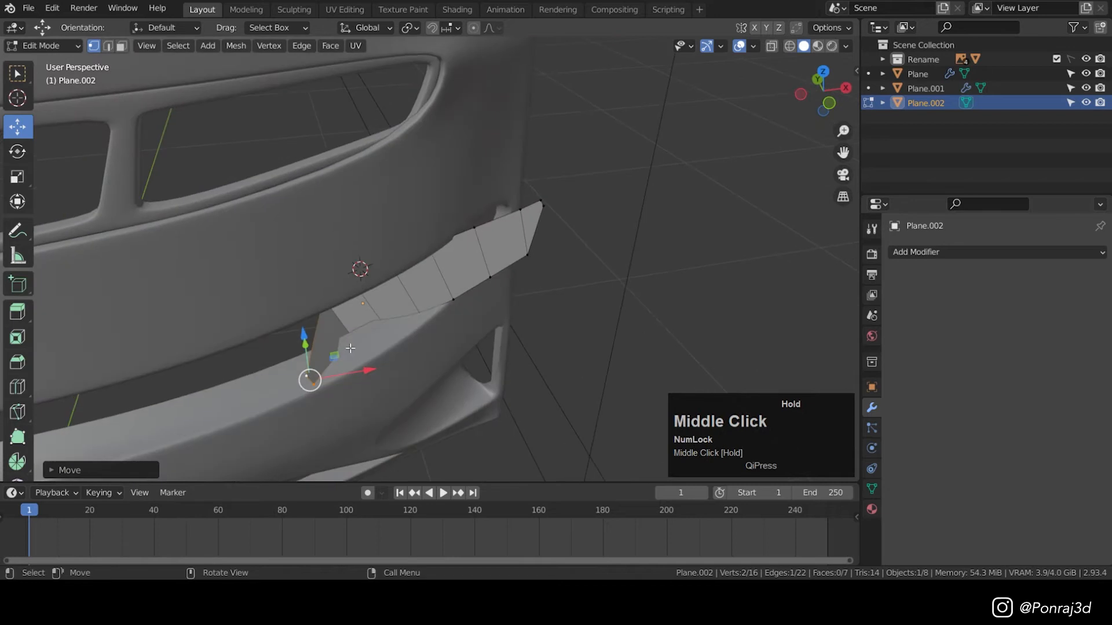
pyautogui.scroll(3, 352, 346)
pyautogui.keyDown('alt'); pyautogui.click(335, 307); pyautogui.keyUp('alt')
pyautogui.moveTo(335, 307); pyautogui.dragTo(260, 263, button='middle')
pyautogui.moveTo(324, 293); pyautogui.dragTo(340, 315)
pyautogui.keyDown('alt'); pyautogui.click(383, 270); pyautogui.keyUp('alt')
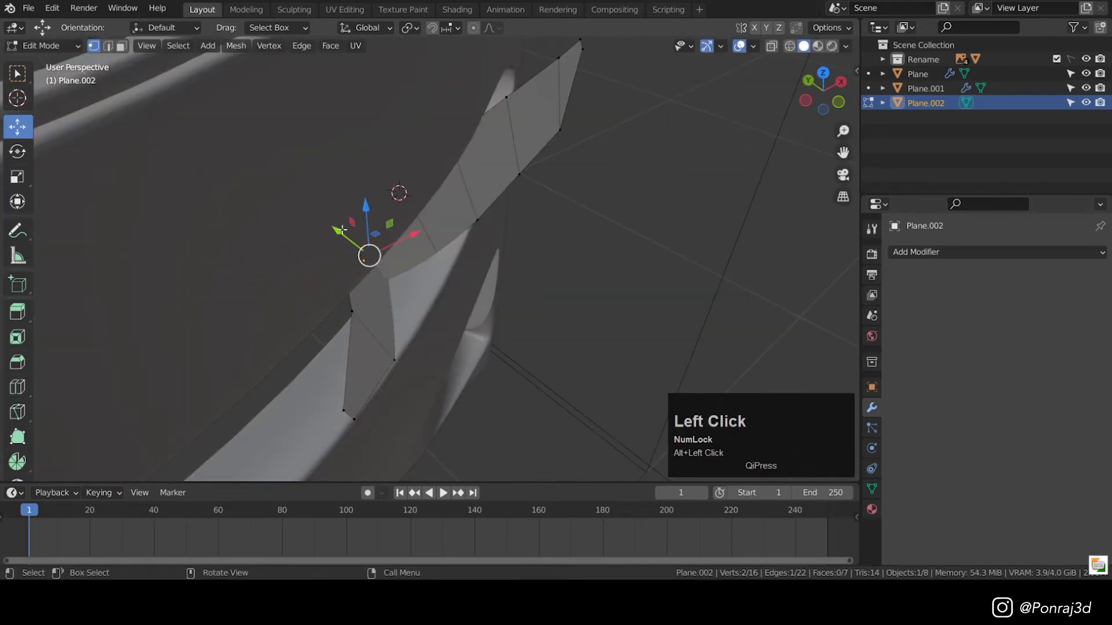
pyautogui.moveTo(337, 234); pyautogui.dragTo(364, 257)
pyautogui.keyDown('alt'); pyautogui.click(427, 232); pyautogui.keyUp('alt')
pyautogui.moveTo(383, 193); pyautogui.dragTo(395, 203)
# - Move the three outer cross edges of the headlight mesh back along Y so it wraps around the bus corner
pyautogui.keyDown('alt'); pyautogui.click(470, 194); pyautogui.keyUp('alt')
pyautogui.keyDown('shift'); pyautogui.moveTo(470, 194); pyautogui.dragTo(319, 347, button='middle'); pyautogui.keyUp('shift')
pyautogui.moveTo(304, 316); pyautogui.dragTo(286, 302)
pyautogui.keyDown('alt'); pyautogui.click(373, 287); pyautogui.keyUp('alt')
pyautogui.moveTo(342, 265); pyautogui.dragTo(321, 248)
pyautogui.keyDown('alt'); pyautogui.click(422, 233); pyautogui.keyUp('alt')
pyautogui.moveTo(390, 213); pyautogui.dragTo(349, 184)
pyautogui.moveTo(416, 189); pyautogui.dragTo(405, 189, button='middle')
pyautogui.click(405, 189)
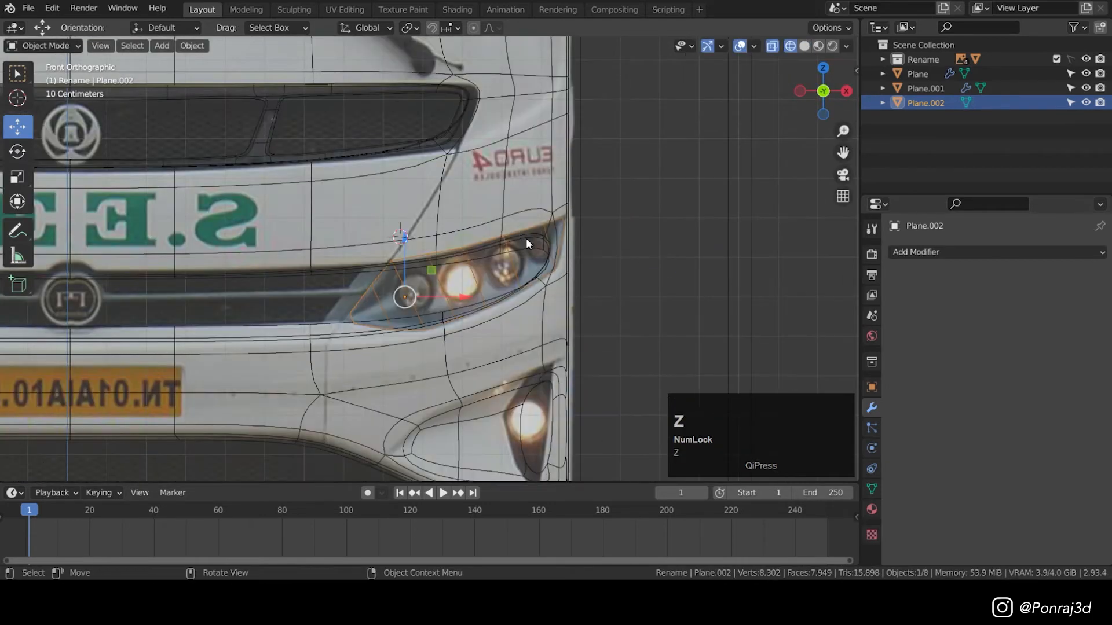
# - Switch from the headlight mesh to editing the bus body mesh in front wireframe view
pyautogui.press('z')
pyautogui.scroll(2, 526, 238)
pyautogui.keyDown('shift'); pyautogui.moveTo(573, 246); pyautogui.dragTo(592, 274, button='middle'); pyautogui.keyUp('shift')
pyautogui.press('Tab')
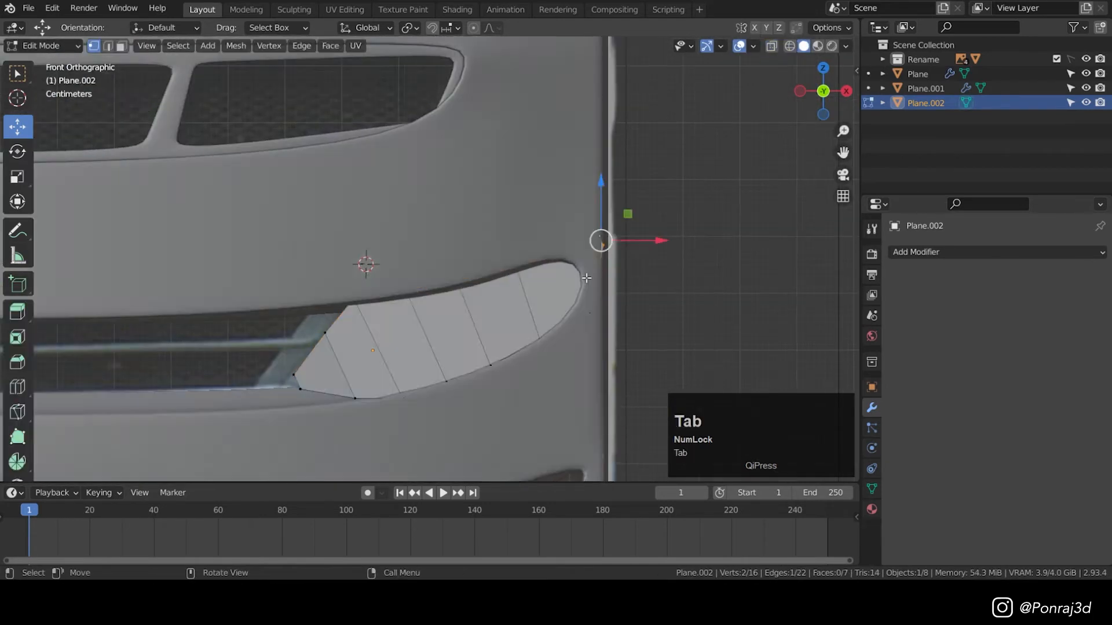
pyautogui.press('Tab')
pyautogui.click(588, 273)
pyautogui.press('Tab')
pyautogui.scroll(1, 585, 273)
pyautogui.press('z')
pyautogui.click(612, 277)
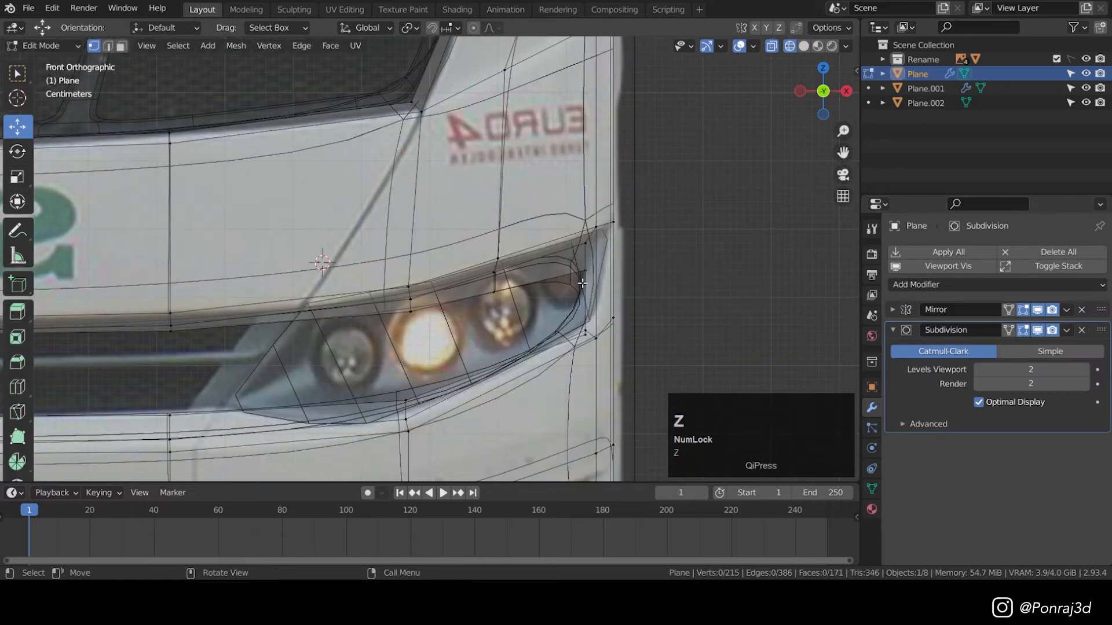
# - Add two loop cuts across the outer end of the headlight opening, sliding one to the upper corner and one toward the lower corner
pyautogui.hotkey('ctrl', 'r')
pyautogui.rightClick(600, 270)
pyautogui.press('z')
pyautogui.click(608, 275)
pyautogui.hotkey('ctrl', 'r')
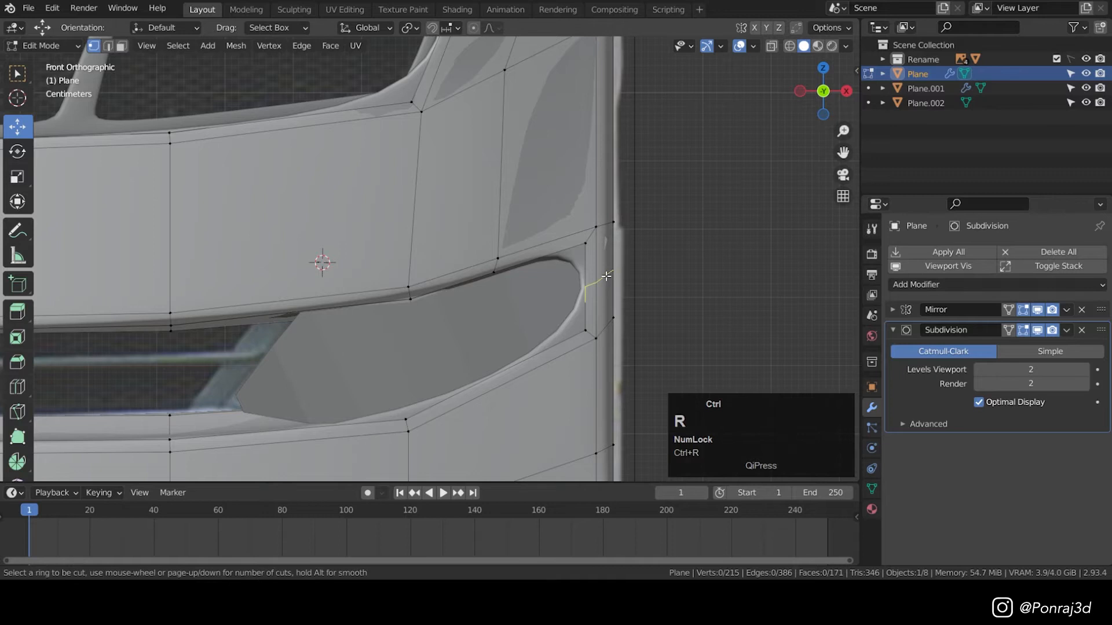
pyautogui.click(617, 263)
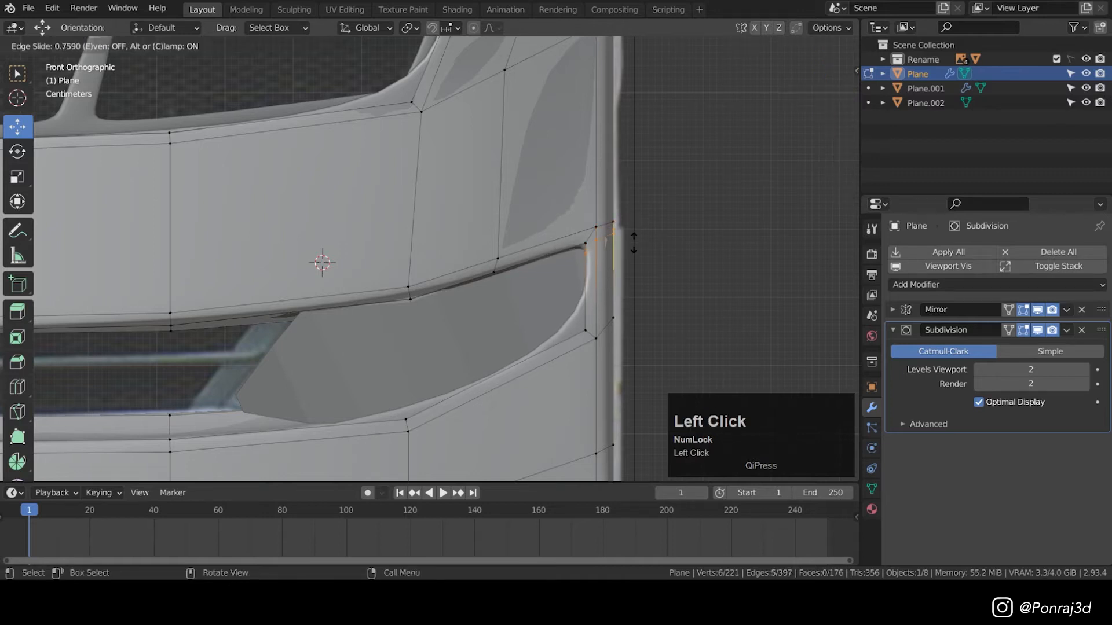
pyautogui.click(596, 250)
pyautogui.hotkey('ctrl', 'r')
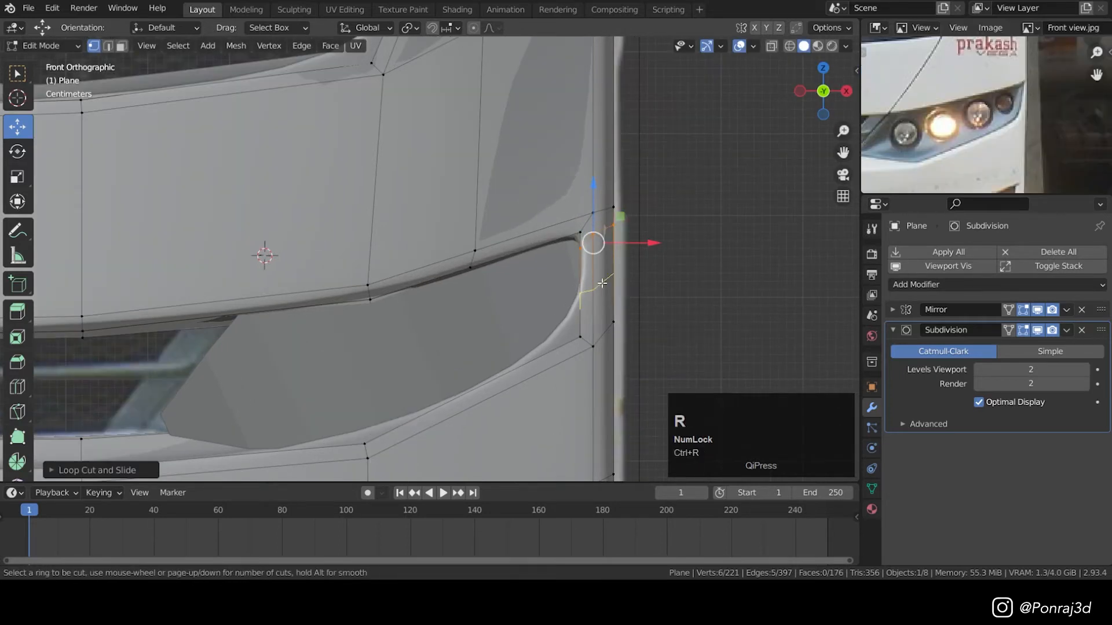
pyautogui.click(602, 290)
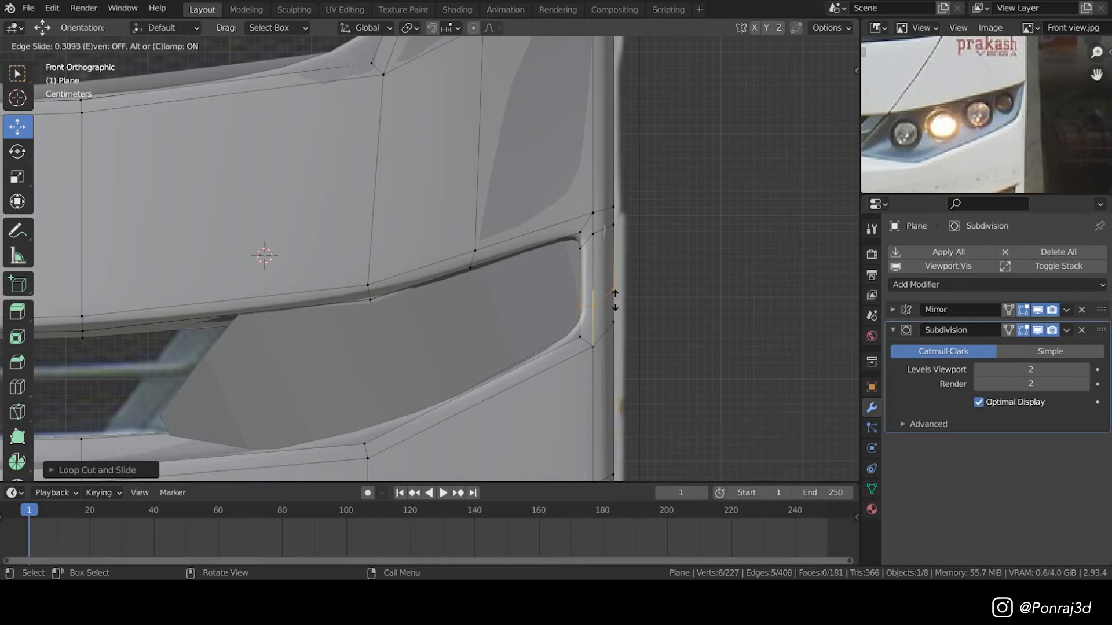
pyautogui.click(615, 294)
# - Move the vertices at the opening's lower outer corner inward to match the headlight outline in the reference
pyautogui.press('z')
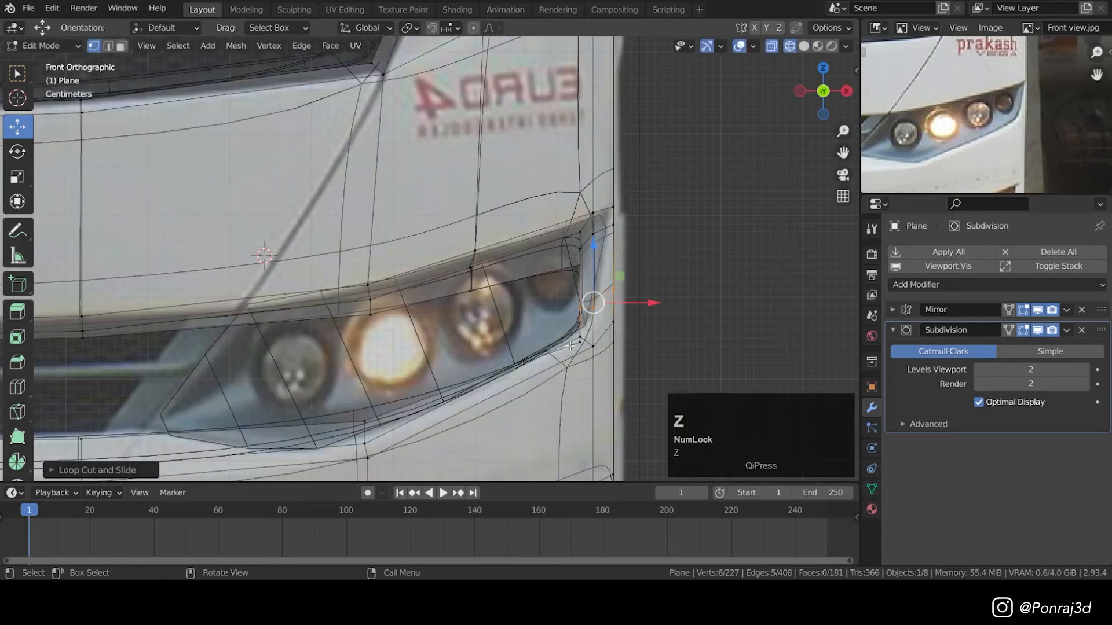
pyautogui.moveTo(604, 368)
pyautogui.mouseDown()
pyautogui.moveTo(570, 343)
pyautogui.moveTo(565, 352)
pyautogui.mouseUp()
pyautogui.press('z')
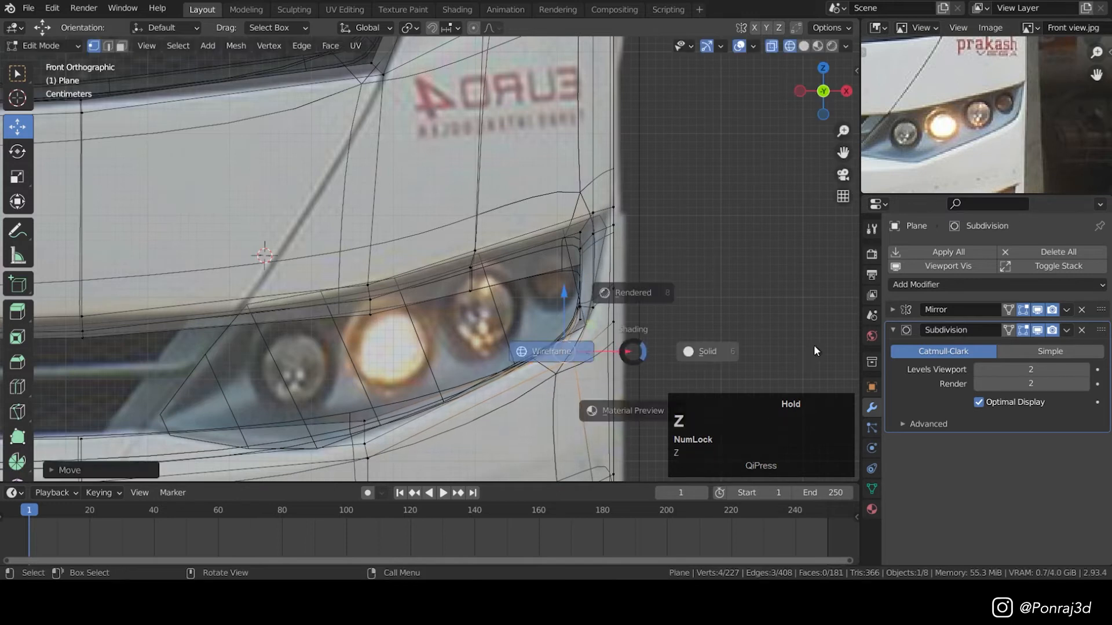
# - Return to editing the headlight mesh and reposition its outermost edges to fit the reshaped outer end of the opening
pyautogui.press('Tab')
pyautogui.scroll(-3, 621, 298)
pyautogui.click(590, 305)
pyautogui.press('Tab')
pyautogui.scroll(2, 575, 296)
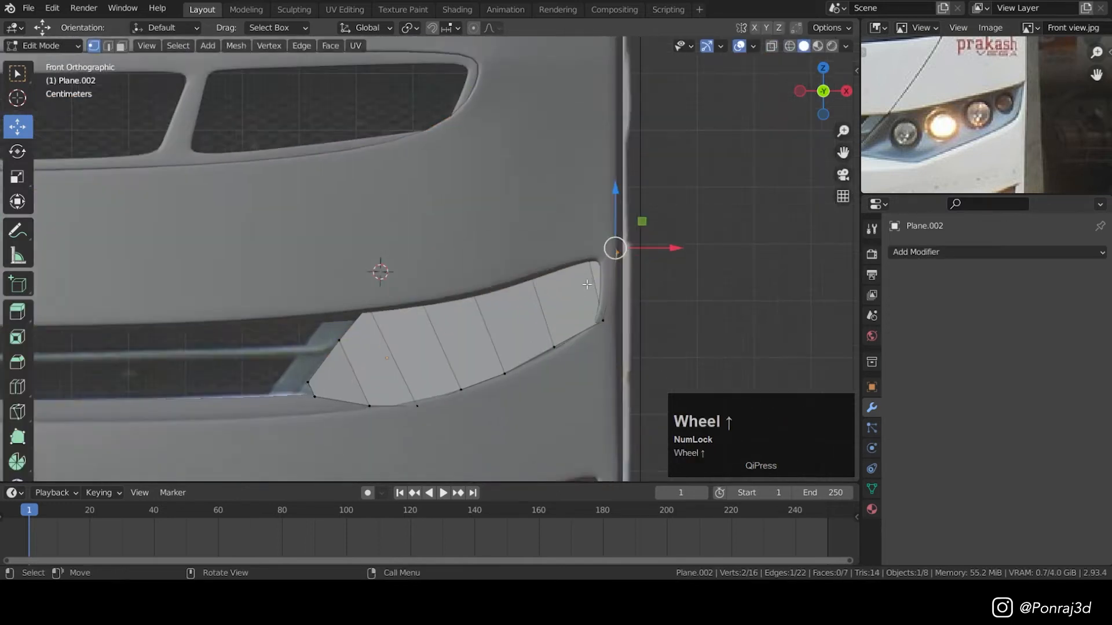
pyautogui.press('z')
pyautogui.keyDown('alt'); pyautogui.click(590, 289); pyautogui.keyUp('alt')
pyautogui.press('z')
pyautogui.moveTo(599, 291); pyautogui.dragTo(576, 299)
pyautogui.keyDown('alt'); pyautogui.click(621, 245); pyautogui.keyUp('alt')
pyautogui.moveTo(620, 241); pyautogui.dragTo(612, 245)
pyautogui.moveTo(608, 260); pyautogui.dragTo(509, 278, button='middle')
pyautogui.moveTo(539, 287); pyautogui.dragTo(548, 290)
# - Reposition individual vertices along the headlight mesh's border so they sit against the edge of the opening
pyautogui.moveTo(498, 290); pyautogui.dragTo(390, 296, button='middle')
pyautogui.scroll(1, 390, 296)
pyautogui.press('KP_1')
pyautogui.click(454, 443)
pyautogui.moveTo(480, 415); pyautogui.dragTo(498, 384)
pyautogui.scroll(-1, 459, 327)
pyautogui.moveTo(458, 327); pyautogui.dragTo(399, 261, button='middle')
pyautogui.scroll(1, 435, 288)
pyautogui.click(391, 262)
pyautogui.moveTo(371, 271); pyautogui.dragTo(390, 259)
pyautogui.click(448, 292)
pyautogui.moveTo(410, 307); pyautogui.dragTo(424, 293)
# - Adjust the vertices near the headlight's outer end to fit them into the opening's corner
pyautogui.moveTo(424, 290); pyautogui.dragTo(332, 266, button='middle')
pyautogui.click(554, 299)
pyautogui.moveTo(559, 304)
pyautogui.mouseDown(button='middle')
pyautogui.moveTo(567, 316)
pyautogui.moveTo(579, 307)
pyautogui.mouseUp(button='middle')
pyautogui.click(599, 278)
pyautogui.moveTo(622, 308); pyautogui.dragTo(617, 301)
pyautogui.scroll(-1, 602, 310)
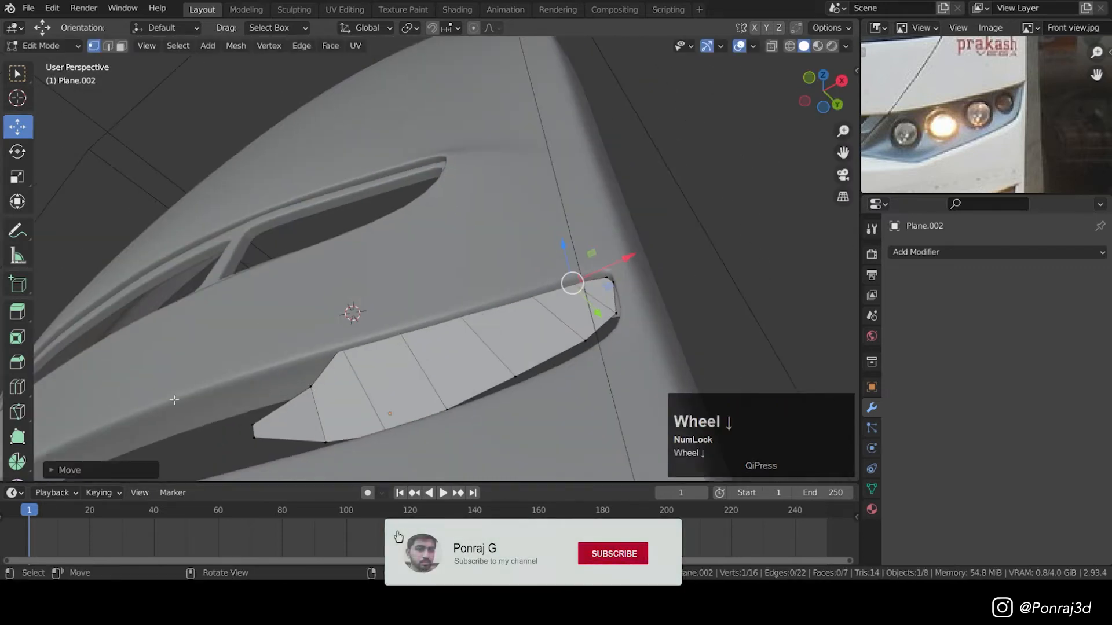
# - Reposition the vertices at the headlight's pointed inner end and shift its end edge in depth to line up with the opening
pyautogui.click(311, 388)
pyautogui.moveTo(311, 389); pyautogui.dragTo(319, 429, button='middle')
pyautogui.moveTo(248, 428); pyautogui.dragTo(278, 463)
pyautogui.moveTo(280, 463); pyautogui.dragTo(412, 52, button='middle')
pyautogui.press('KP_3')
pyautogui.press('KP_Decimal')
pyautogui.moveTo(412, 173); pyautogui.dragTo(573, 348, button='middle')
pyautogui.scroll(-5, 545, 378)
pyautogui.moveTo(454, 336); pyautogui.dragTo(380, 333)
pyautogui.moveTo(382, 335); pyautogui.dragTo(422, 343, button='middle')
pyautogui.moveTo(382, 333); pyautogui.dragTo(396, 334)
pyautogui.press('KP_1')
pyautogui.scroll(-8, 254, 387)
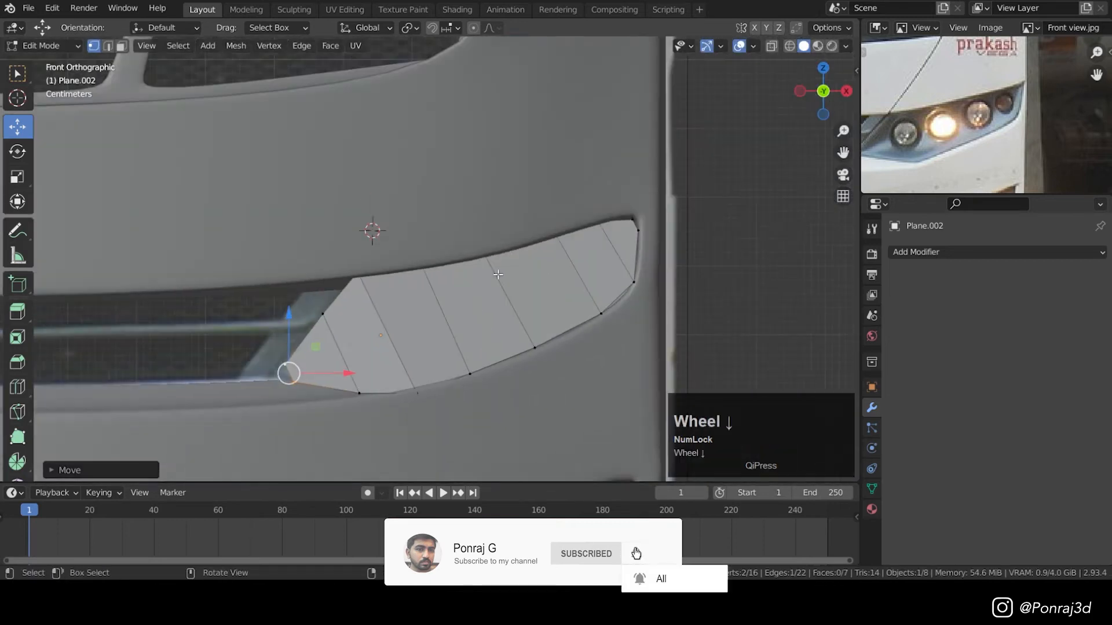
# - Add a Subdivision Surface modifier to the headlight mesh
pyautogui.press('Tab')
pyautogui.click(950, 252)
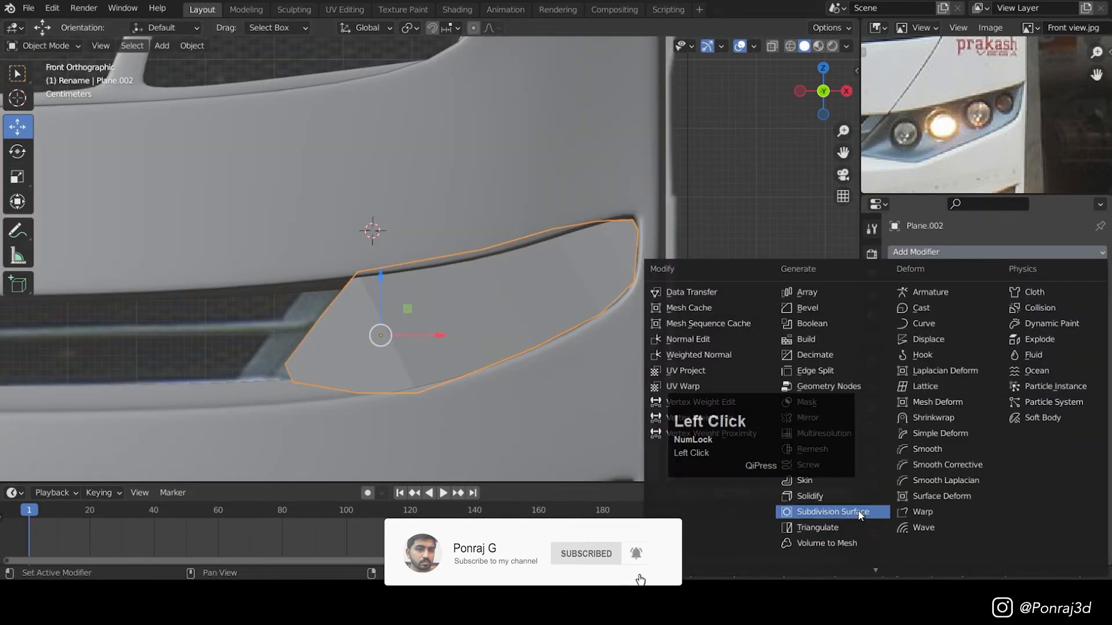
pyautogui.click(834, 513)
# - Add a centred lengthwise loop cut through all faces of the headlight mesh
pyautogui.press('Tab')
pyautogui.keyDown('shift'); pyautogui.moveTo(566, 274); pyautogui.dragTo(529, 302, button='middle'); pyautogui.keyUp('shift')
pyautogui.hotkey('ctrl', 'r')
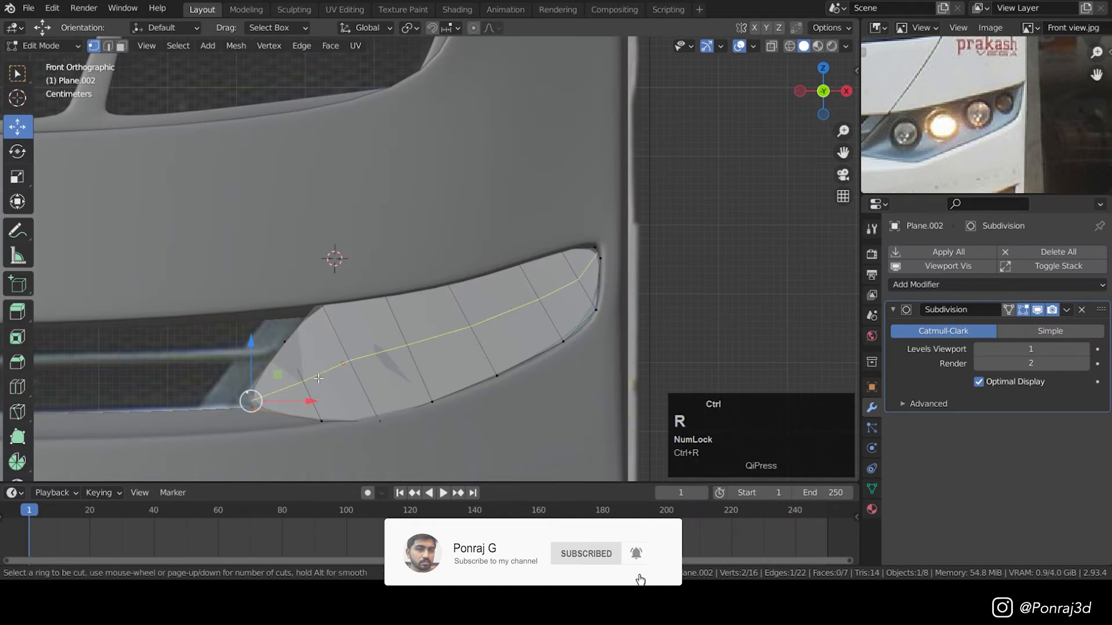
pyautogui.click(318, 379)
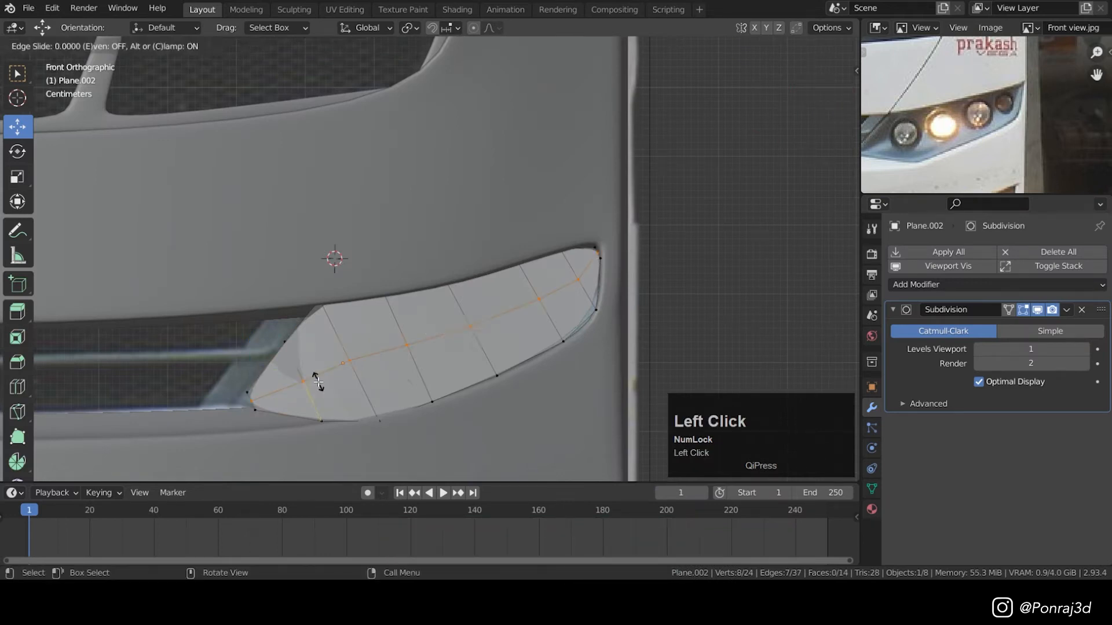
pyautogui.scroll(1, 305, 380)
pyautogui.click(317, 382)
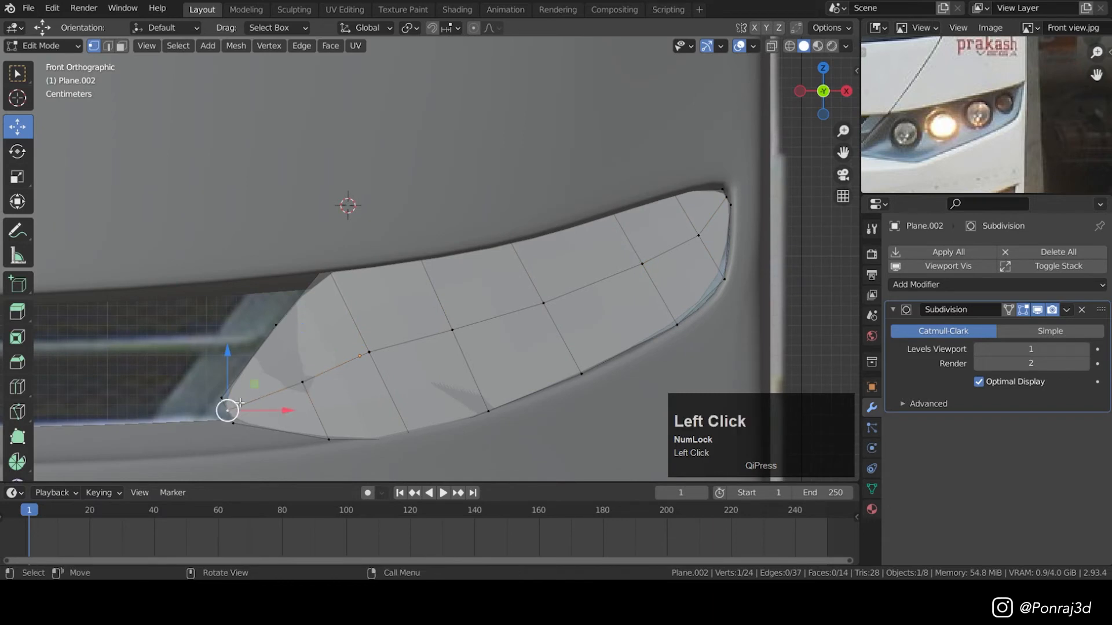
# - Select the six interior vertices of the headlight's lengthwise cut and push them back along Y to recess the panel
pyautogui.keyDown('ctrl'); pyautogui.click(709, 233); pyautogui.keyUp('ctrl')
pyautogui.moveTo(509, 313); pyautogui.dragTo(492, 302, button='middle')
pyautogui.moveTo(492, 303); pyautogui.dragTo(391, 305)
pyautogui.moveTo(449, 290); pyautogui.dragTo(400, 274, button='middle')
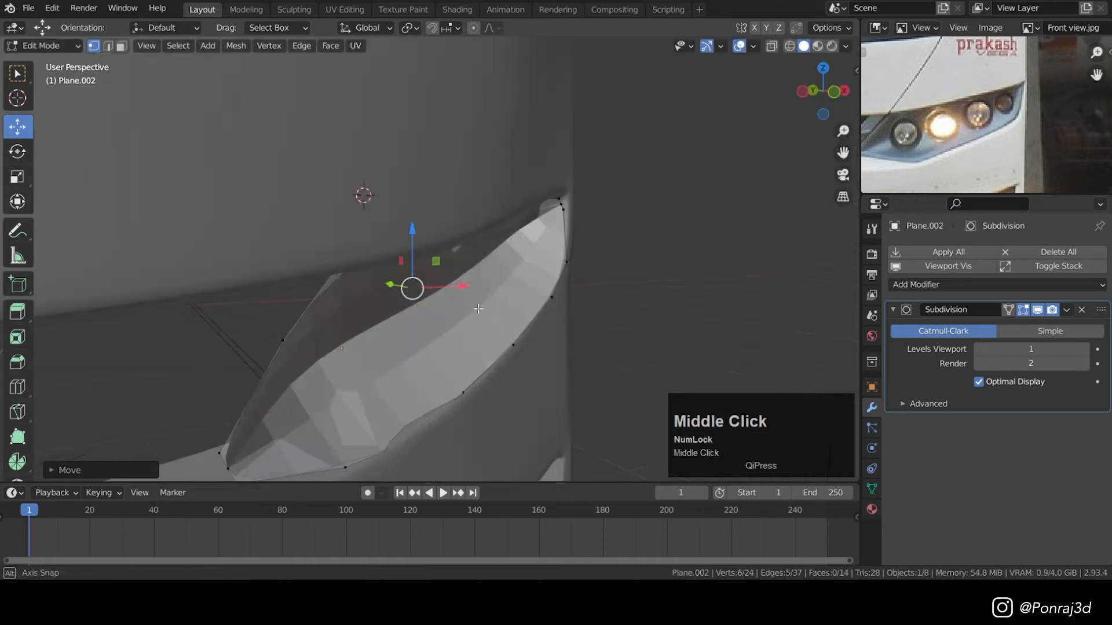
pyautogui.press('KP_1')
pyautogui.scroll(2, 391, 277)
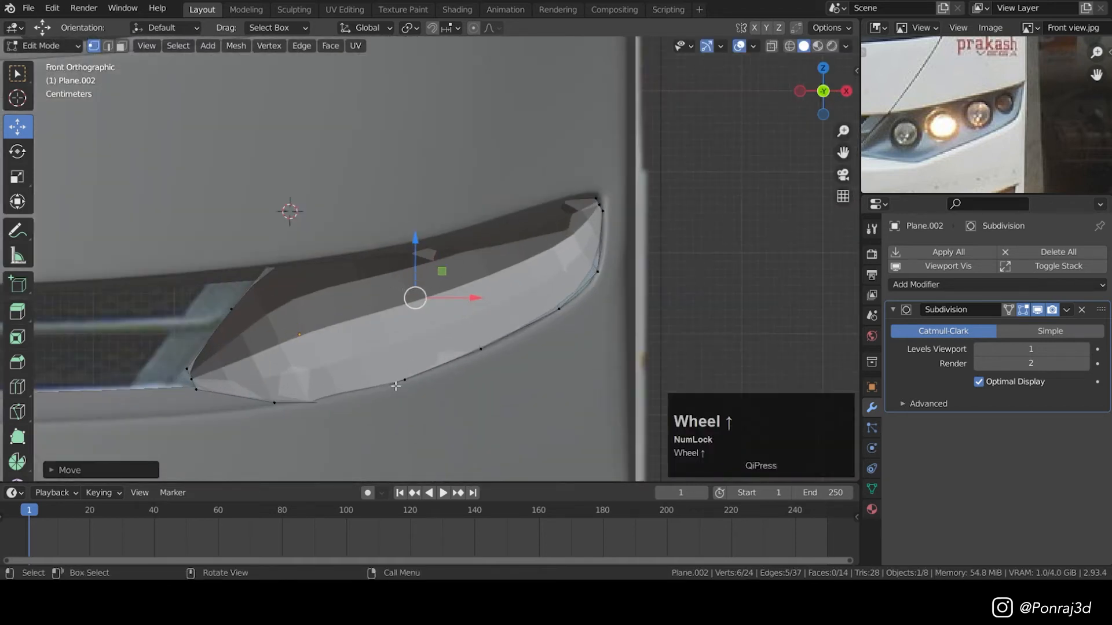
# - Extrude the headlight's whole boundary loop and scale the new border outward by about 1.06
pyautogui.press('z')
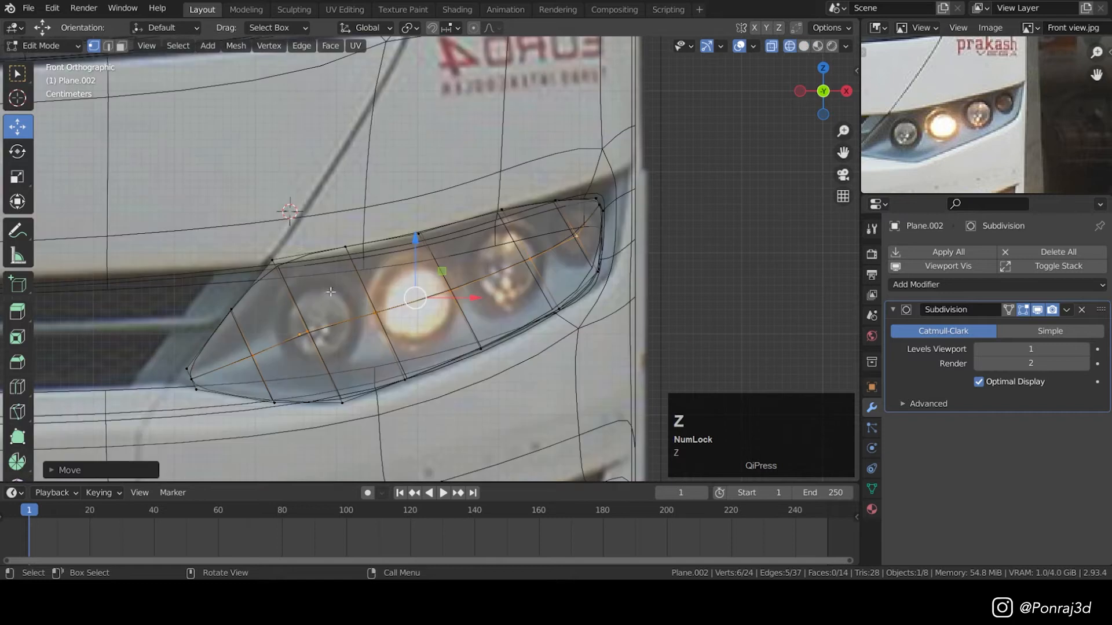
pyautogui.keyDown('alt'); pyautogui.click(285, 247); pyautogui.keyUp('alt')
pyautogui.keyDown('alt'); pyautogui.keyDown('shift'); pyautogui.click(340, 390); pyautogui.keyUp('shift'); pyautogui.keyUp('alt')
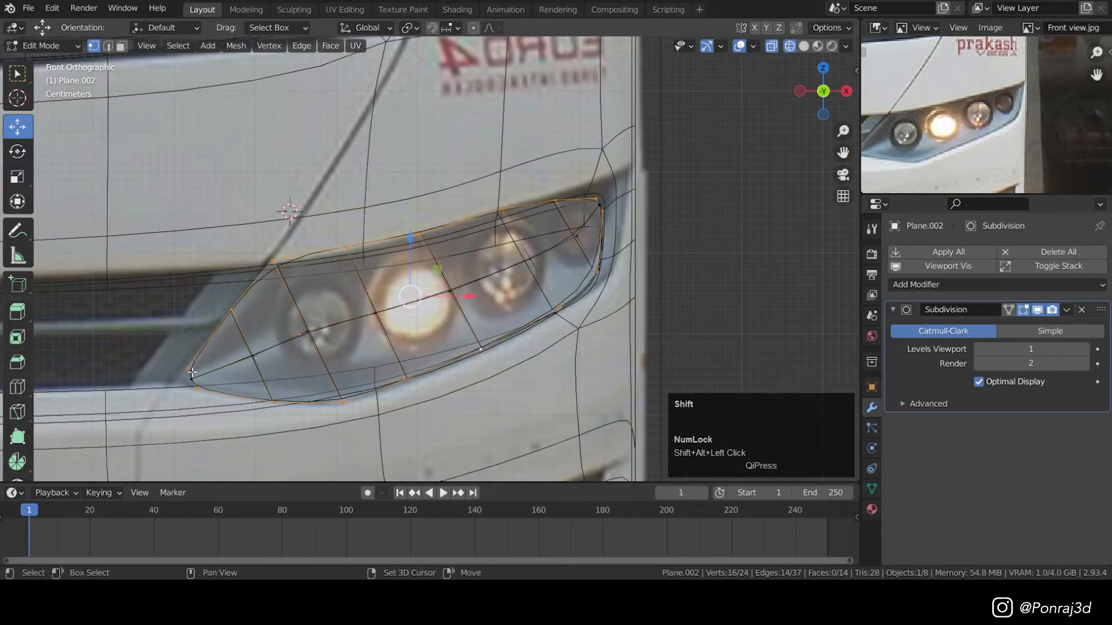
pyautogui.press('e')
pyautogui.click(643, 161)
pyautogui.press('s')
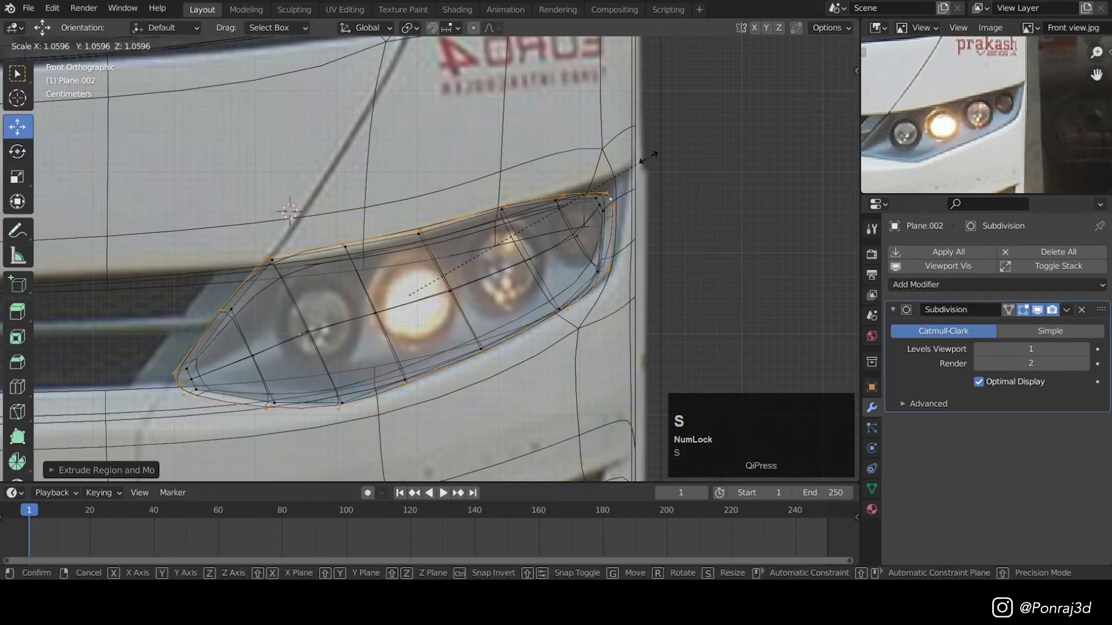
pyautogui.click(648, 158)
pyautogui.press('z')
pyautogui.moveTo(732, 266); pyautogui.dragTo(658, 261, button='middle')
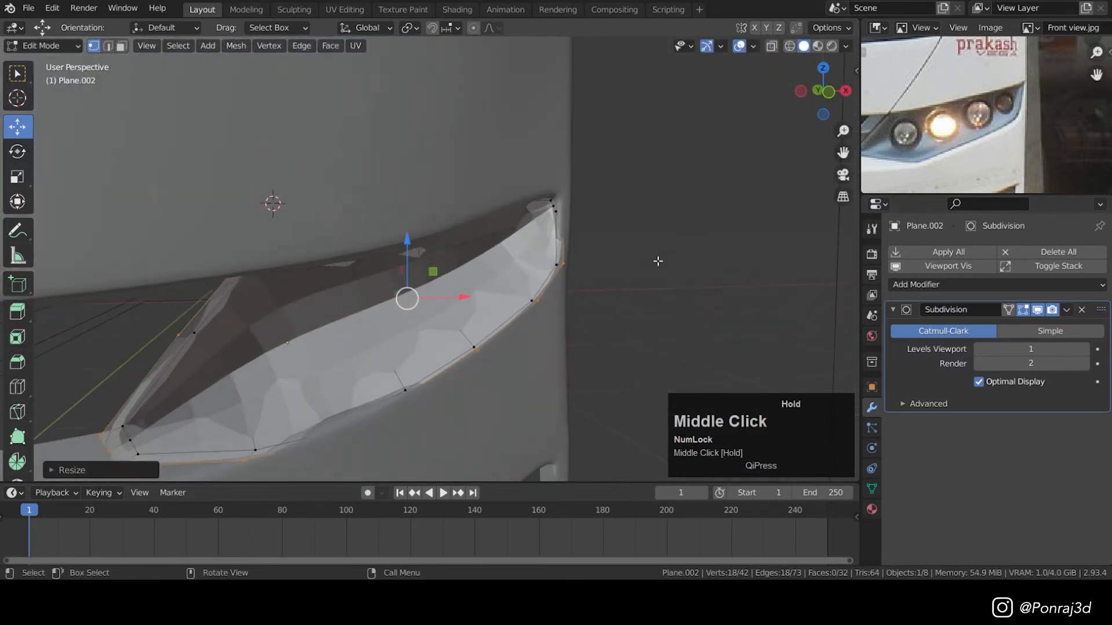
# - Scale the whole headlight housing mesh down slightly in the front view to fit the body opening
pyautogui.press('KP_1')
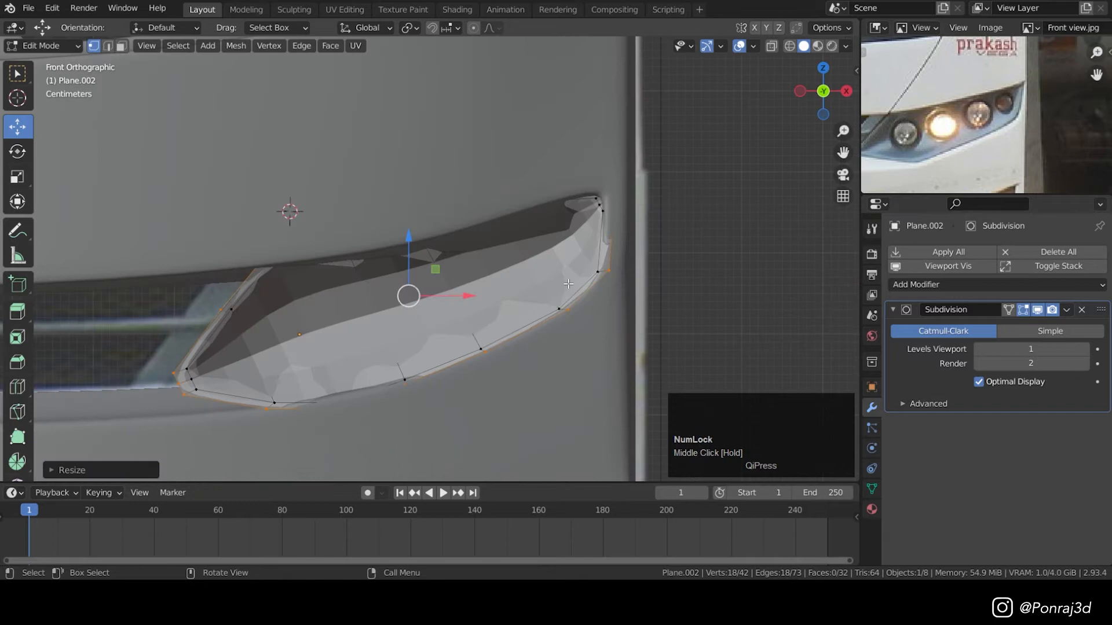
pyautogui.press('a')
pyautogui.press('s')
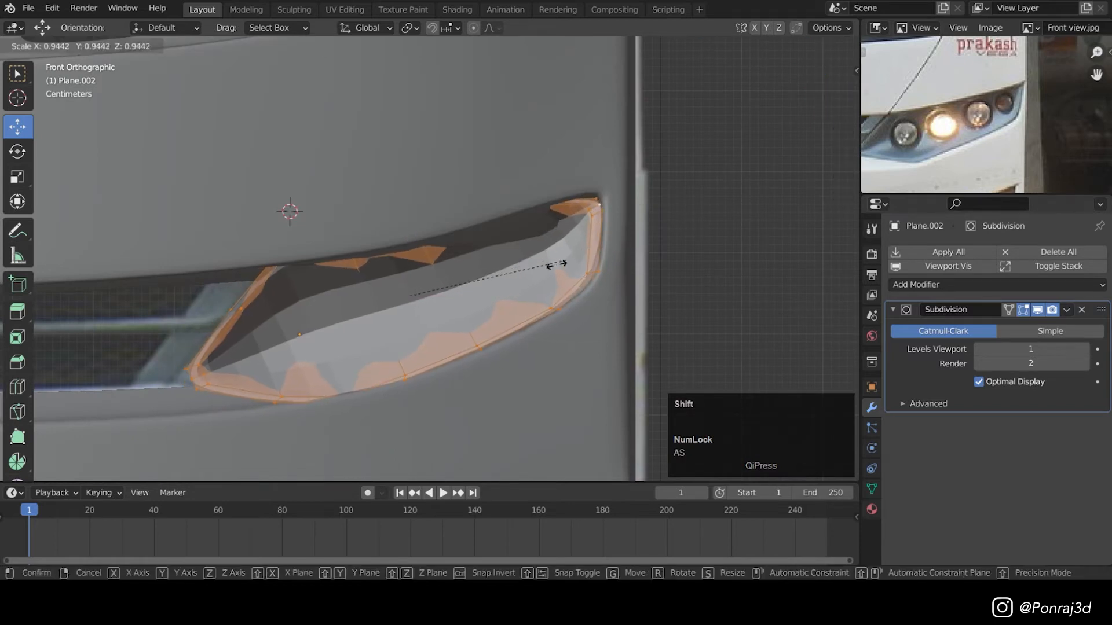
pyautogui.click(515, 288)
pyautogui.moveTo(516, 288); pyautogui.dragTo(402, 324, button='middle')
pyautogui.press('r')
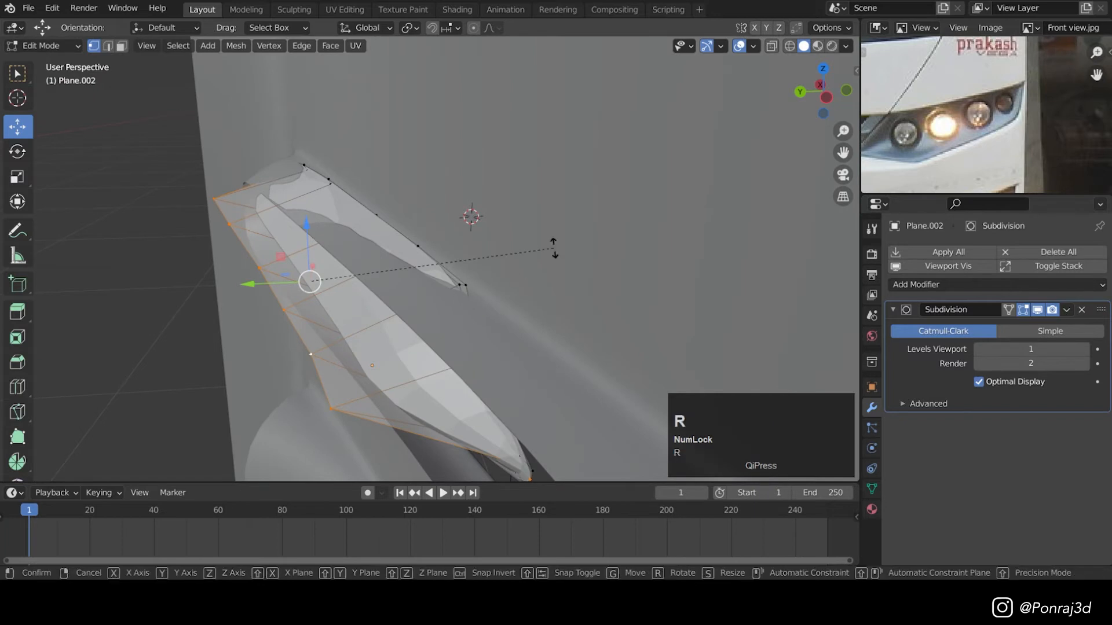
pyautogui.press('z')
pyautogui.rightClick(542, 208)
pyautogui.press('z')
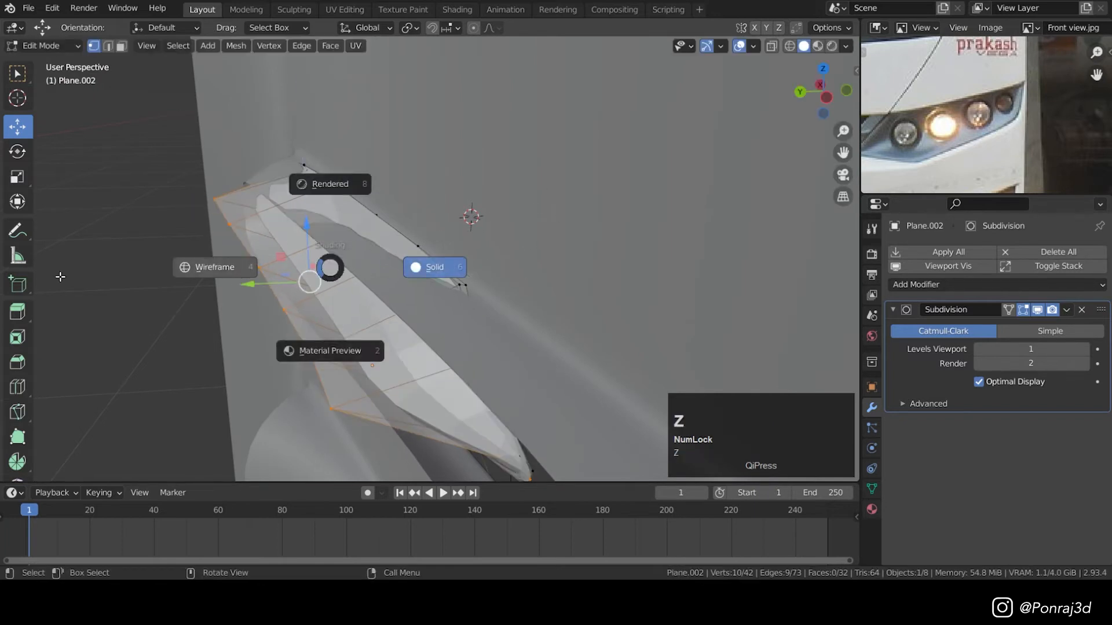
# - Select the edge loop at the front rim of the headlight housing and rotate it about the Z axis
pyautogui.keyDown('alt'); pyautogui.rightClick(215, 202); pyautogui.keyUp('alt')
pyautogui.press('r')
pyautogui.press('z')
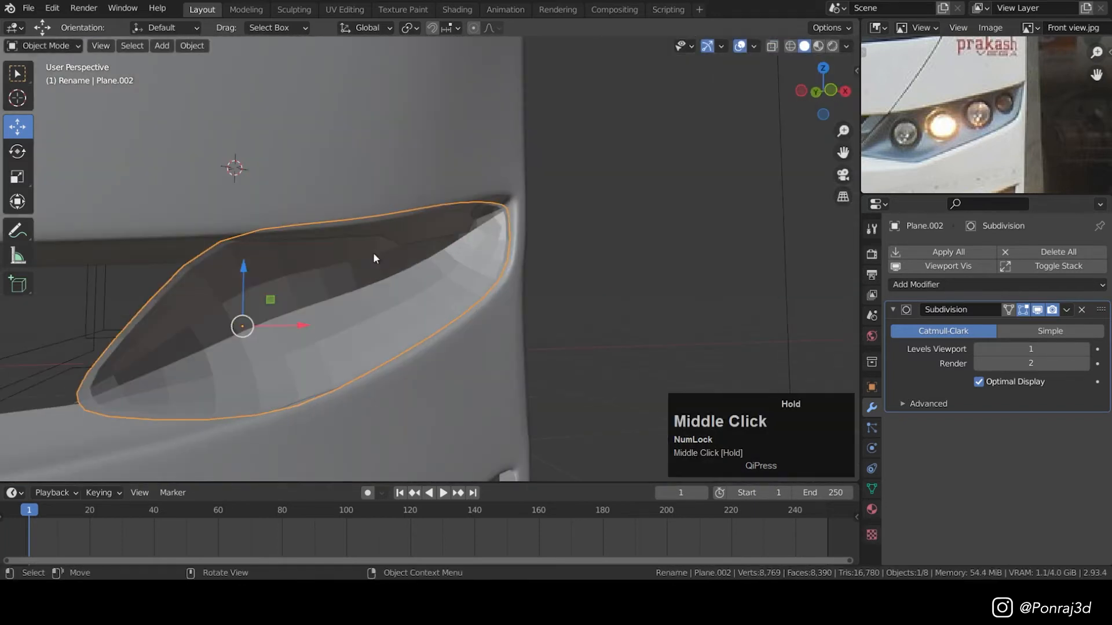
# - Shade the headlight housing smooth and set its Subdivision viewport level to 2
pyautogui.rightClick(476, 248)
pyautogui.click(474, 247)
pyautogui.scroll(-3, 440, 332)
pyautogui.moveTo(440, 334); pyautogui.dragTo(406, 330, button='middle')
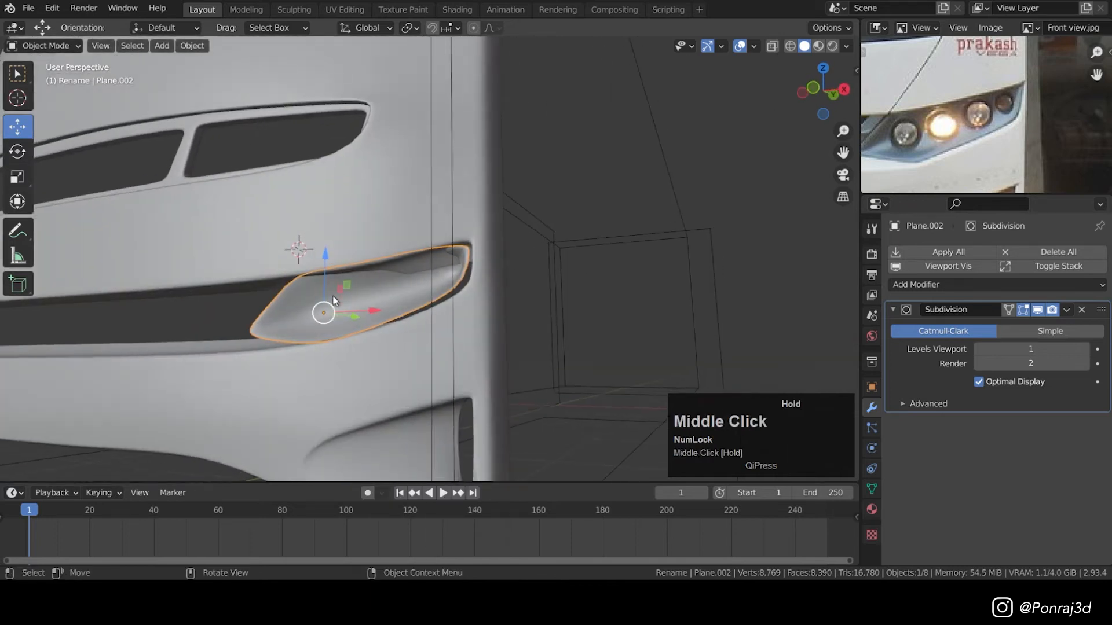
pyautogui.scroll(2, 406, 330)
pyautogui.click(1085, 349)
# - Reposition the rim vertices at the housing's pointed inner corner in the front view to match the reference photo
pyautogui.moveTo(454, 372); pyautogui.dragTo(513, 249, button='middle')
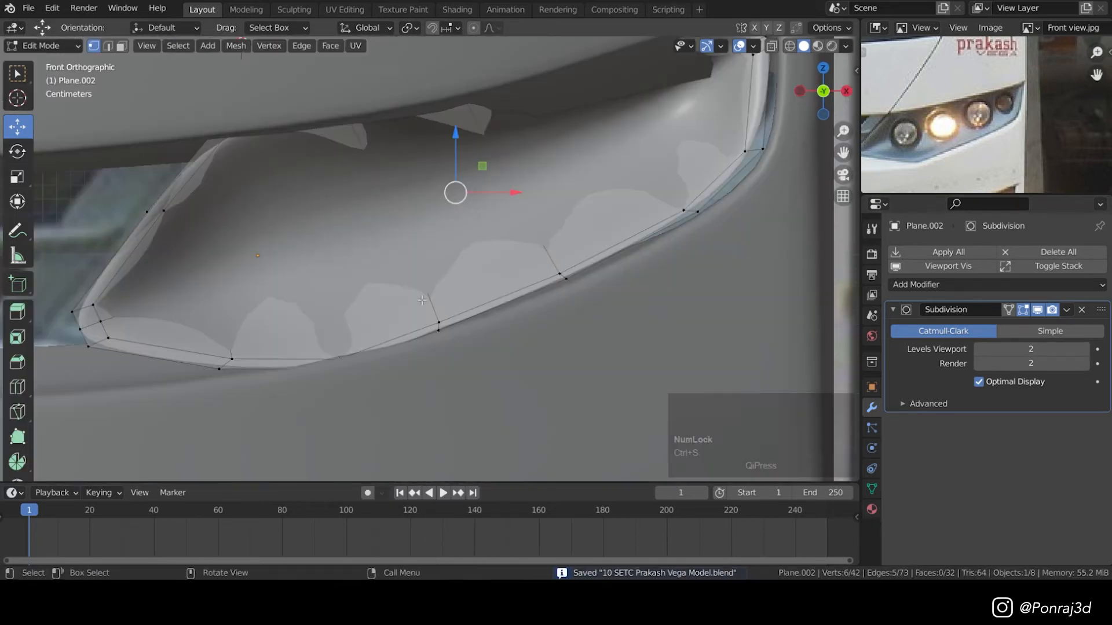
pyautogui.scroll(-3, 421, 300)
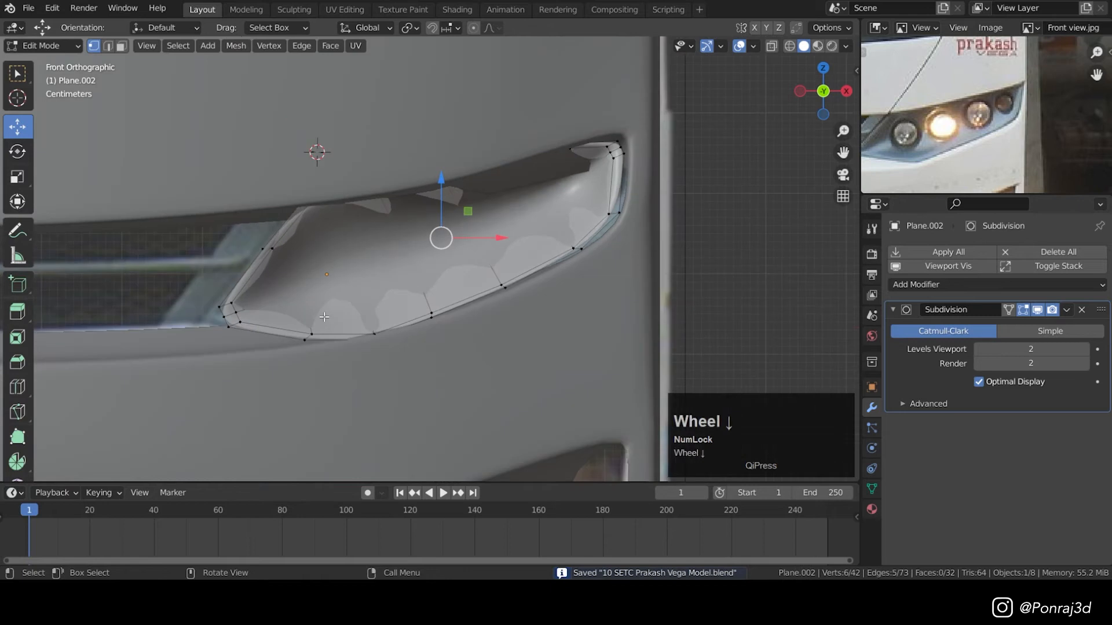
pyautogui.keyDown('shift'); pyautogui.moveTo(248, 319); pyautogui.dragTo(315, 331, button='middle'); pyautogui.keyUp('shift')
pyautogui.scroll(3, 315, 332)
pyautogui.click(266, 351)
pyautogui.press('z')
pyautogui.click(200, 365)
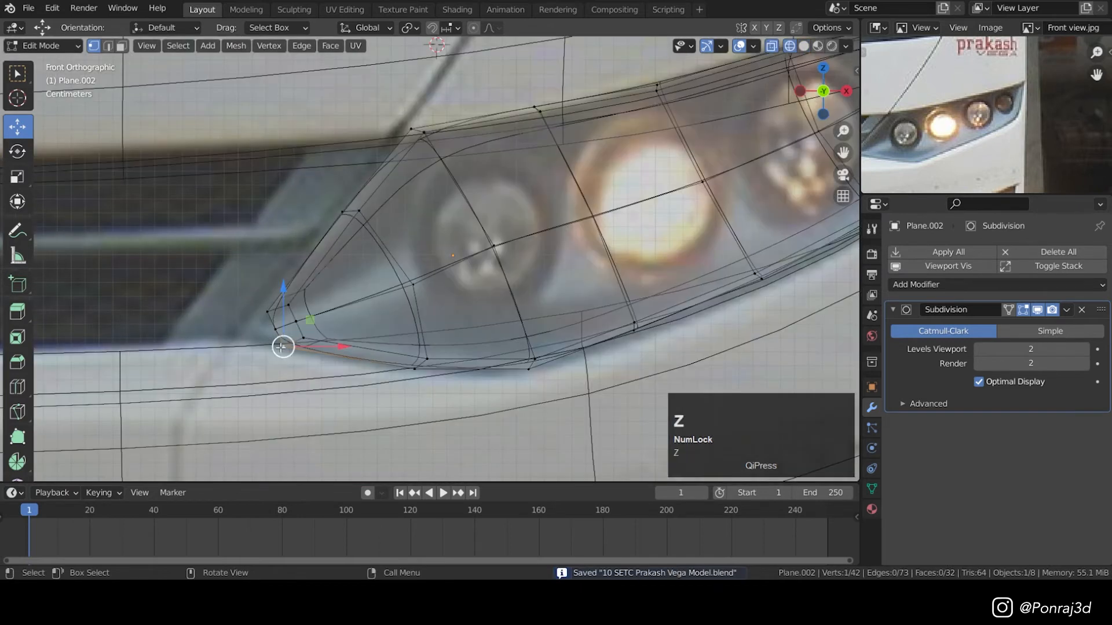
pyautogui.moveTo(283, 347)
pyautogui.mouseDown()
pyautogui.moveTo(241, 312)
pyautogui.moveTo(282, 347)
pyautogui.moveTo(244, 353)
pyautogui.moveTo(236, 335)
pyautogui.moveTo(258, 307)
pyautogui.mouseUp()
pyautogui.rightClick(243, 316)
pyautogui.click(275, 330)
pyautogui.click(267, 312)
pyautogui.press('z')
# - Adjust the vertex pairs along the inner part of the housing's upper rim to follow the body opening
pyautogui.keyDown('shift'); pyautogui.moveTo(339, 223); pyautogui.dragTo(394, 320, button='middle'); pyautogui.keyUp('shift')
pyautogui.click(463, 231)
pyautogui.keyDown('shift'); pyautogui.moveTo(687, 259); pyautogui.dragTo(456, 300, button='middle'); pyautogui.keyUp('shift')
pyautogui.press('z')
pyautogui.press('z')
pyautogui.moveTo(232, 273); pyautogui.dragTo(247, 284)
pyautogui.press('z')
pyautogui.press('z')
pyautogui.moveTo(340, 235)
pyautogui.mouseDown()
pyautogui.moveTo(376, 281)
pyautogui.moveTo(364, 277)
pyautogui.mouseUp()
pyautogui.press('z')
pyautogui.press('z')
pyautogui.moveTo(459, 209)
pyautogui.mouseDown()
pyautogui.moveTo(497, 255)
pyautogui.moveTo(486, 247)
pyautogui.mouseUp()
# - Raise the upper rim vertices near the housing's outer end to meet the edge of the body opening
pyautogui.keyDown('shift'); pyautogui.moveTo(664, 182); pyautogui.dragTo(429, 238, button='middle'); pyautogui.keyUp('shift')
pyautogui.press('z')
pyautogui.moveTo(357, 231); pyautogui.dragTo(394, 275)
pyautogui.press('z')
pyautogui.moveTo(488, 218); pyautogui.dragTo(450, 247)
pyautogui.press('z')
pyautogui.moveTo(467, 233); pyautogui.dragTo(470, 244)
pyautogui.click(478, 237)
pyautogui.moveTo(478, 181); pyautogui.dragTo(477, 177)
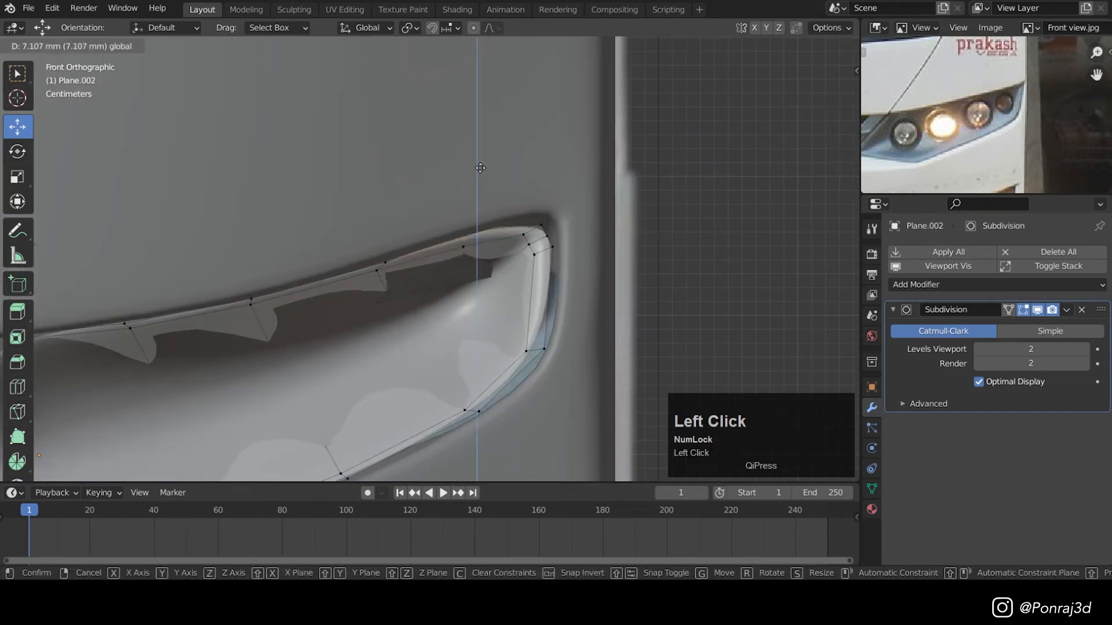
# - Pull the rim vertices around the housing's outer end outward to fill the gap in the body opening
pyautogui.click(542, 225)
pyautogui.moveTo(545, 223)
pyautogui.mouseDown()
pyautogui.moveTo(550, 234)
pyautogui.moveTo(567, 224)
pyautogui.mouseUp()
pyautogui.scroll(2, 553, 233)
pyautogui.moveTo(552, 255); pyautogui.dragTo(564, 262)
pyautogui.moveTo(540, 403); pyautogui.dragTo(545, 410)
pyautogui.keyDown('shift'); pyautogui.moveTo(535, 425); pyautogui.dragTo(590, 266, button='middle'); pyautogui.keyUp('shift')
pyautogui.moveTo(497, 334); pyautogui.dragTo(510, 339)
# - Select the vertex pair on the housing's lower rim and shift it slightly to follow the opening
pyautogui.scroll(-5, 619, 254)
pyautogui.scroll(2, 635, 260)
pyautogui.press('z')
pyautogui.moveTo(346, 339); pyautogui.dragTo(389, 384)
pyautogui.press('z')
pyautogui.moveTo(365, 304); pyautogui.dragTo(362, 307)
# - Insert a crosswise edge loop near the housing's outer end and slide it along the rim
pyautogui.press('Tab')
pyautogui.moveTo(371, 301); pyautogui.dragTo(501, 238, button='middle')
pyautogui.scroll(3, 500, 237)
pyautogui.press('Tab')
pyautogui.scroll(1, 501, 238)
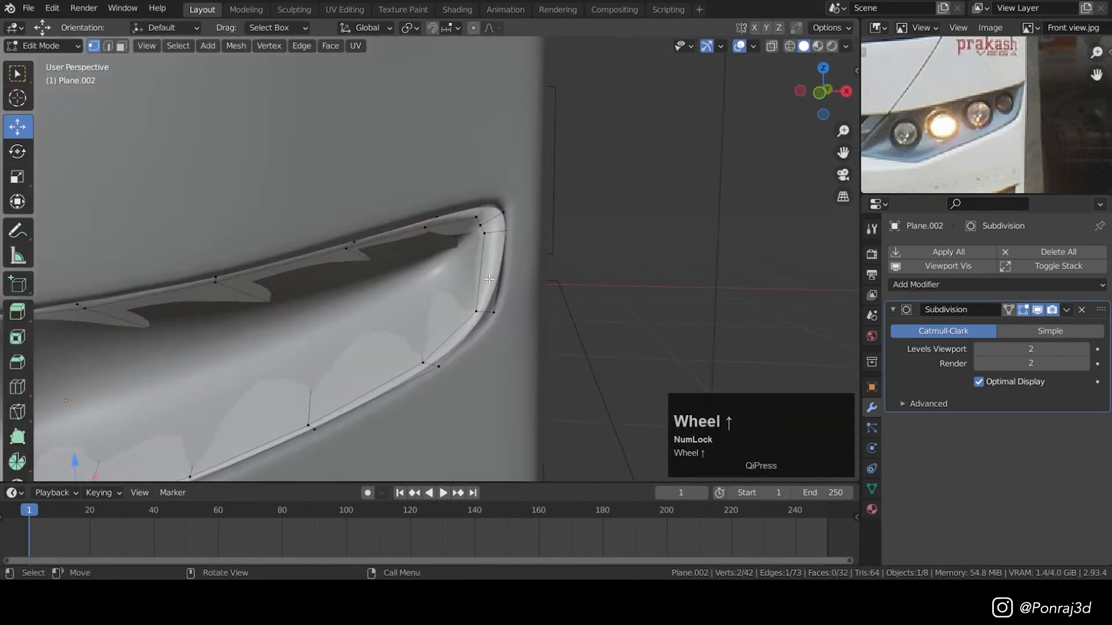
pyautogui.hotkey('ctrl', 'r')
pyautogui.click(499, 285)
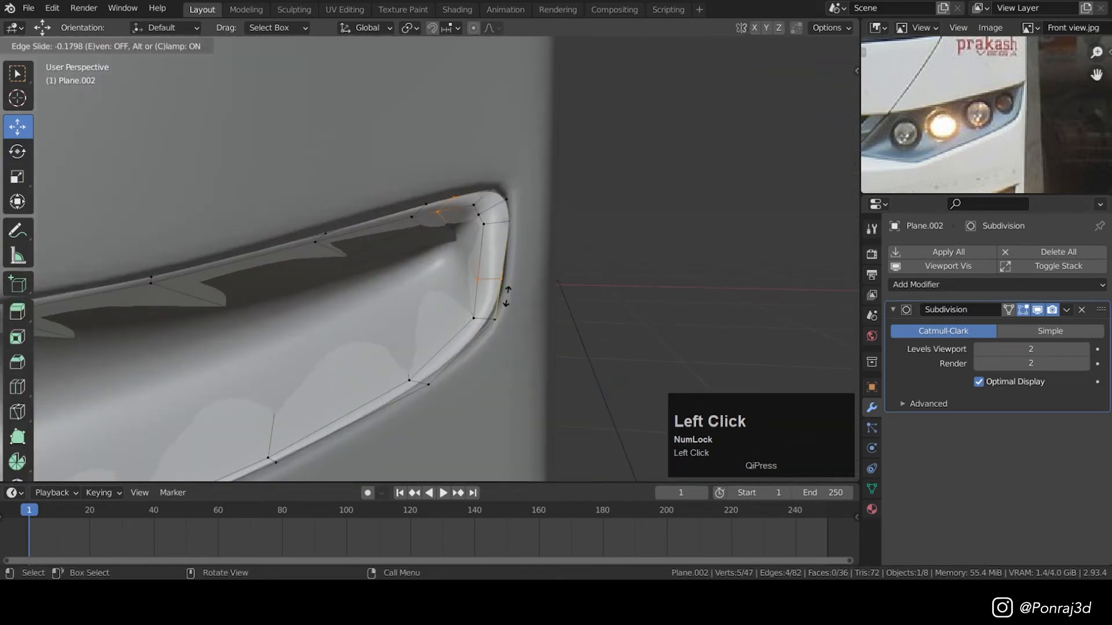
pyautogui.click(506, 295)
pyautogui.moveTo(506, 295); pyautogui.dragTo(505, 288, button='middle')
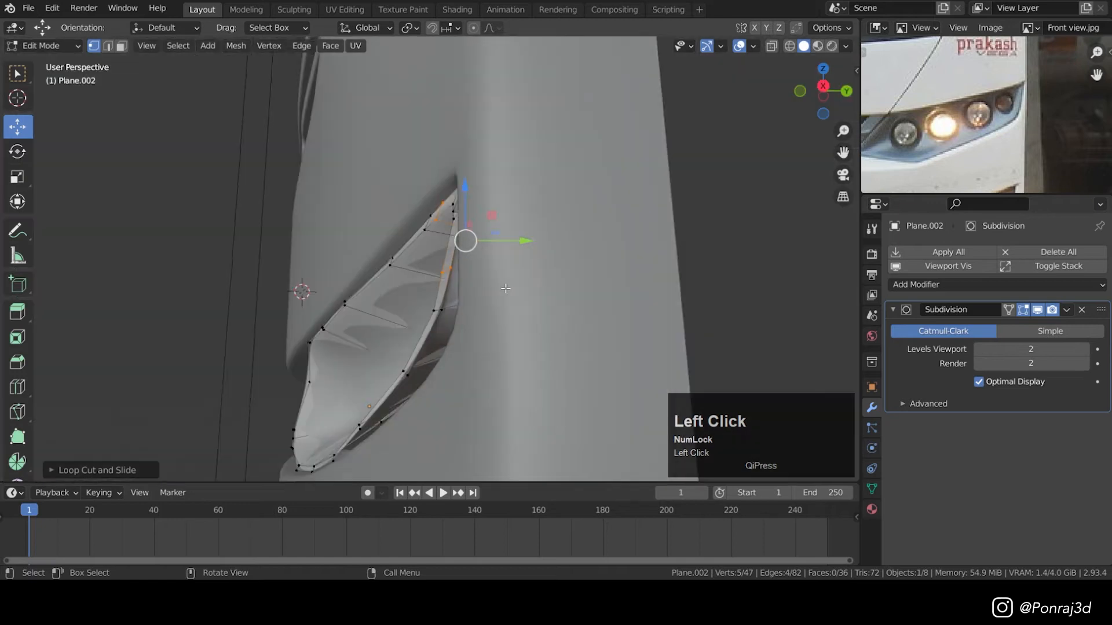
# - Move the lower vertices at the housing's outer corner in the front view to refine its curve
pyautogui.press('KP_1')
pyautogui.scroll(3, 504, 278)
pyautogui.press('z')
pyautogui.moveTo(533, 301); pyautogui.dragTo(484, 243)
pyautogui.press('z')
pyautogui.moveTo(539, 384); pyautogui.dragTo(431, 321)
pyautogui.moveTo(479, 354); pyautogui.dragTo(461, 380)
pyautogui.press('Tab')
# - Nudge a vertex of the body panel beside the headlight opening sideways and save the file
pyautogui.scroll(-4, 462, 379)
pyautogui.moveTo(458, 371); pyautogui.dragTo(368, 300, button='middle')
pyautogui.scroll(3, 368, 300)
pyautogui.click(376, 272)
pyautogui.press('Tab')
pyautogui.moveTo(225, 356); pyautogui.dragTo(219, 356)
pyautogui.press('Tab')
pyautogui.scroll(-3, 219, 356)
pyautogui.hotkey('ctrl', 's')
# - Lower the vertices along the housing's lower rim in the right side view to meet the body opening
pyautogui.moveTo(367, 349); pyautogui.dragTo(296, 387, button='middle')
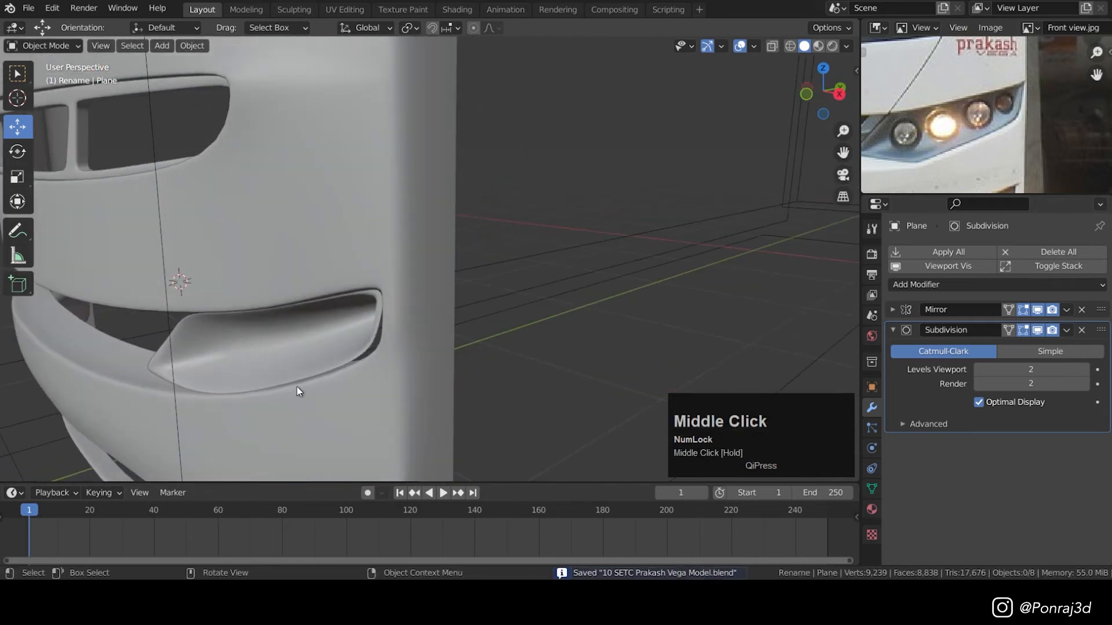
pyautogui.press('KP_3')
pyautogui.click(326, 349)
pyautogui.scroll(1, 323, 352)
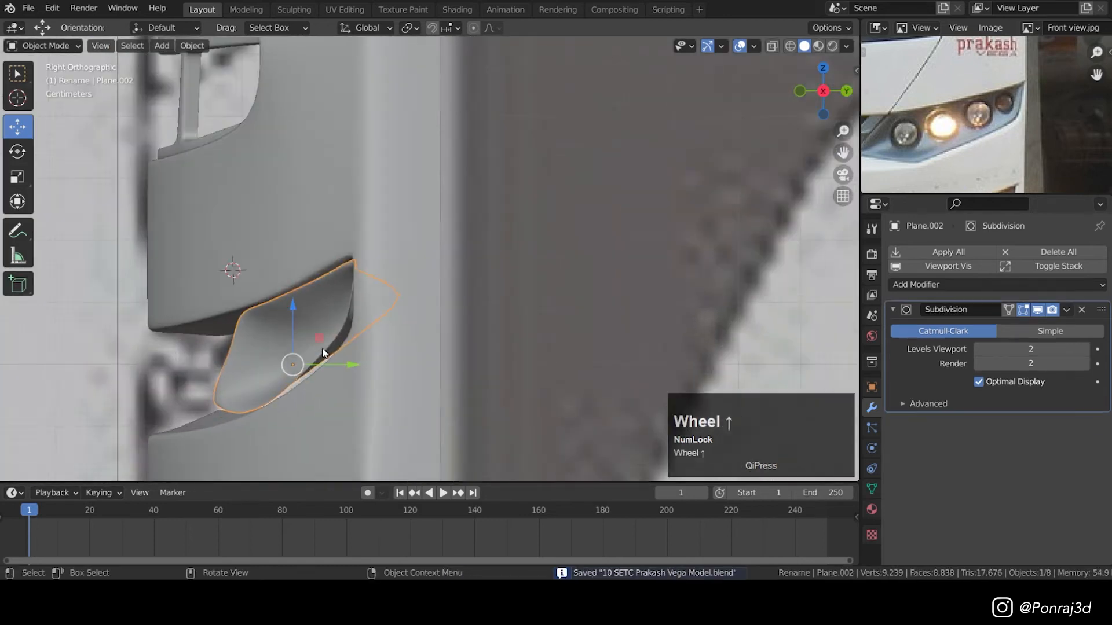
pyautogui.press('Tab')
pyautogui.scroll(2, 207, 424)
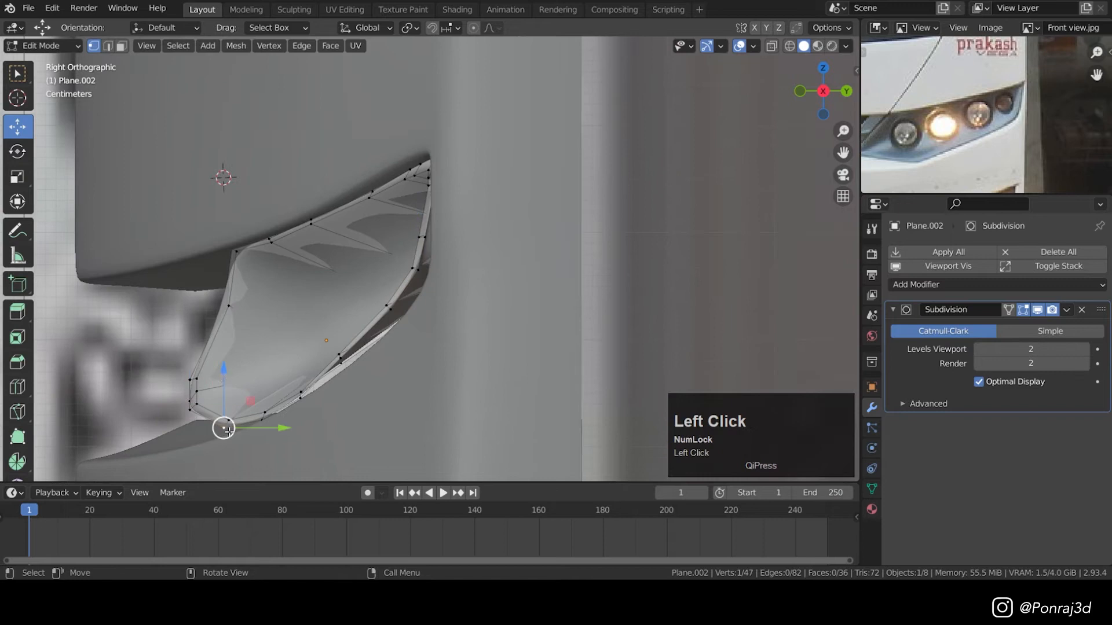
pyautogui.moveTo(222, 370); pyautogui.dragTo(223, 384)
pyautogui.click(299, 393)
pyautogui.scroll(1, 301, 411)
pyautogui.moveTo(297, 360); pyautogui.dragTo(296, 371)
pyautogui.click(354, 352)
pyautogui.moveTo(354, 296); pyautogui.dragTo(354, 317)
pyautogui.click(426, 283)
pyautogui.moveTo(427, 283); pyautogui.dragTo(427, 306)
pyautogui.hotkey('ctrl', 'z')
pyautogui.moveTo(426, 223); pyautogui.dragTo(426, 249)
# - Shift the rim vertices at the housing's outer end backward along the Y axis to close the gap to the body
pyautogui.click(467, 227)
pyautogui.moveTo(524, 225); pyautogui.dragTo(540, 225)
pyautogui.press('KP_1')
pyautogui.press('KP_3')
pyautogui.click(475, 178)
pyautogui.moveTo(534, 178); pyautogui.dragTo(543, 178)
pyautogui.click(427, 307)
pyautogui.moveTo(485, 307); pyautogui.dragTo(492, 308)
pyautogui.moveTo(492, 312); pyautogui.dragTo(400, 287, button='middle')
pyautogui.press('Tab')
pyautogui.press('Tab')
pyautogui.moveTo(546, 388); pyautogui.dragTo(521, 342, button='middle')
pyautogui.moveTo(559, 317); pyautogui.dragTo(576, 318)
# - Insert an edge loop along the whole housing rim, slide it toward the inner edge, and save the file
pyautogui.scroll(-3, 574, 318)
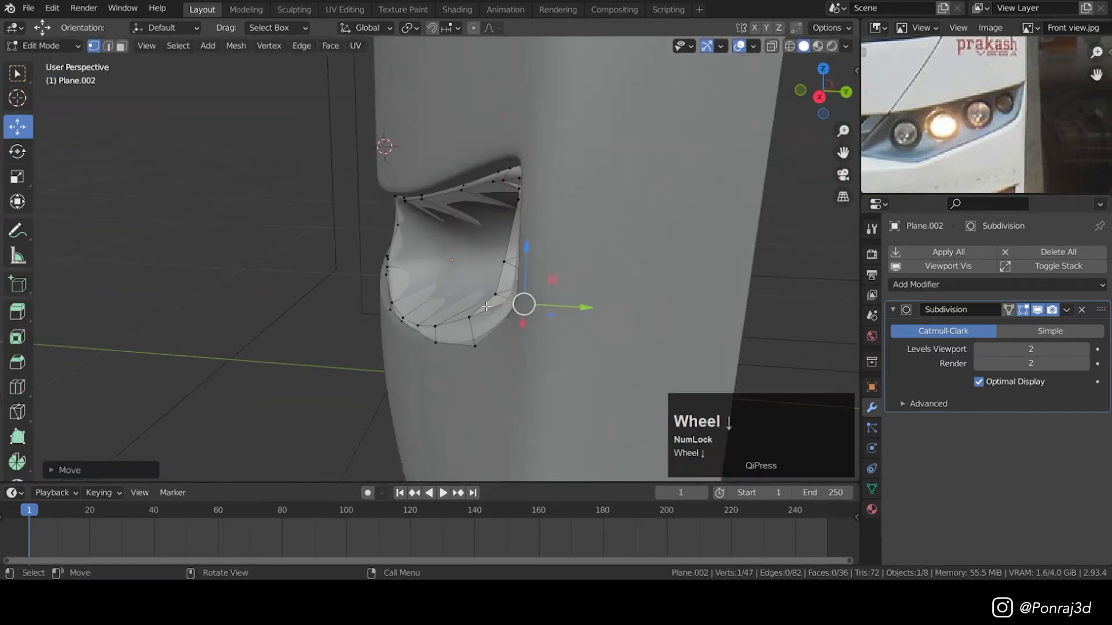
pyautogui.moveTo(492, 275); pyautogui.dragTo(568, 283, button='middle')
pyautogui.press('Tab')
pyautogui.press('Tab')
pyautogui.scroll(3, 508, 160)
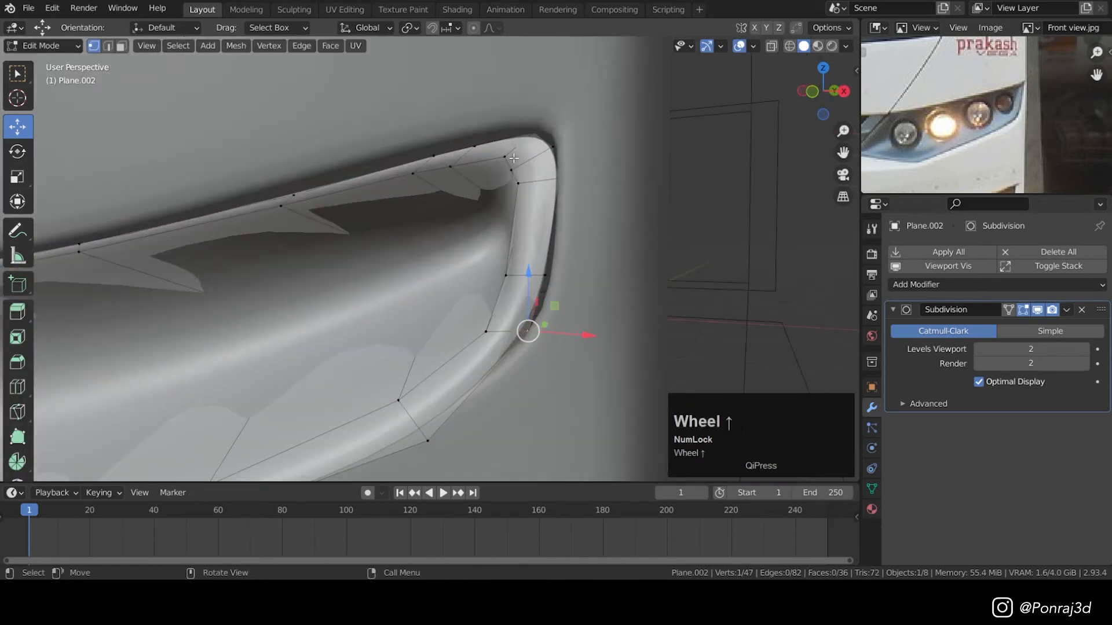
pyautogui.hotkey('ctrl', 'r')
pyautogui.click(531, 144)
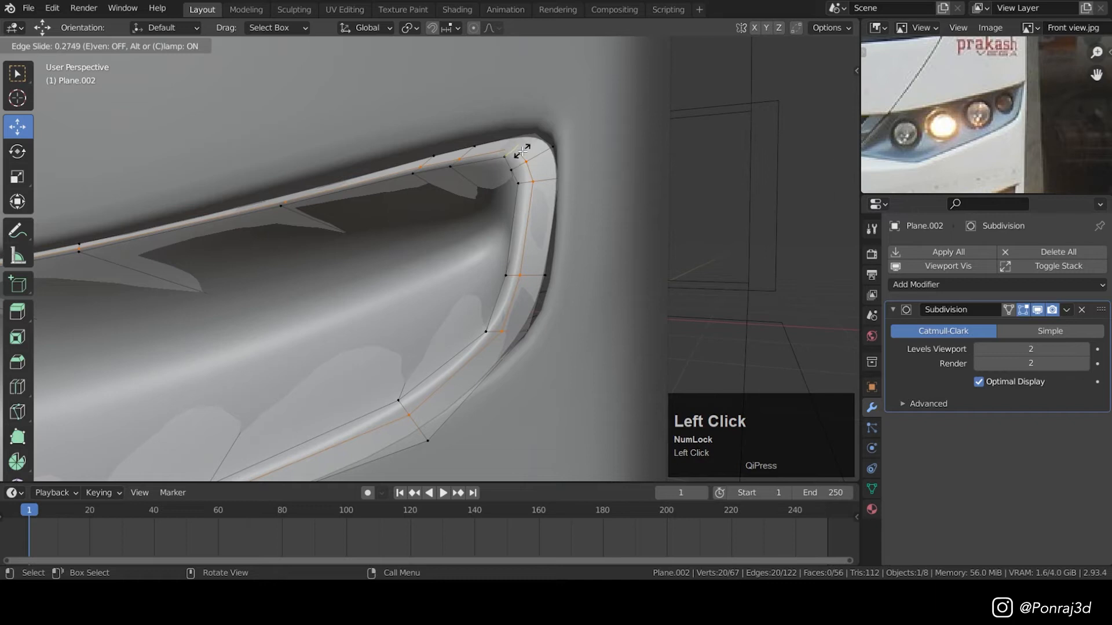
pyautogui.hotkey('ctrl', 's')
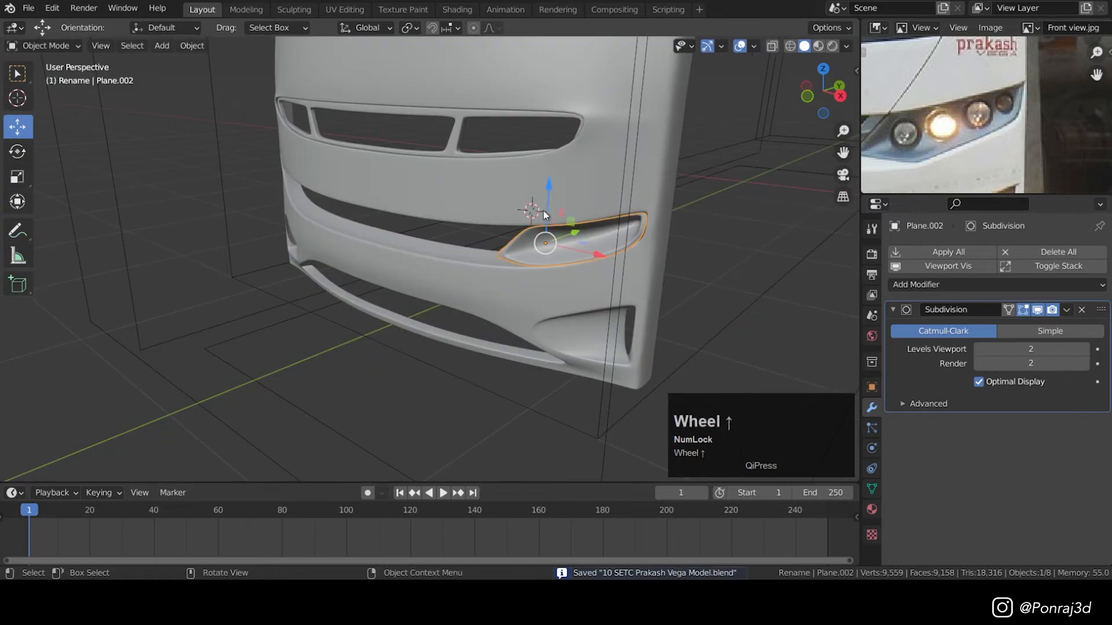
# - Join the headlight housing into the mirrored front body panel object and save the file
pyautogui.moveTo(544, 215); pyautogui.dragTo(527, 306, button='middle')
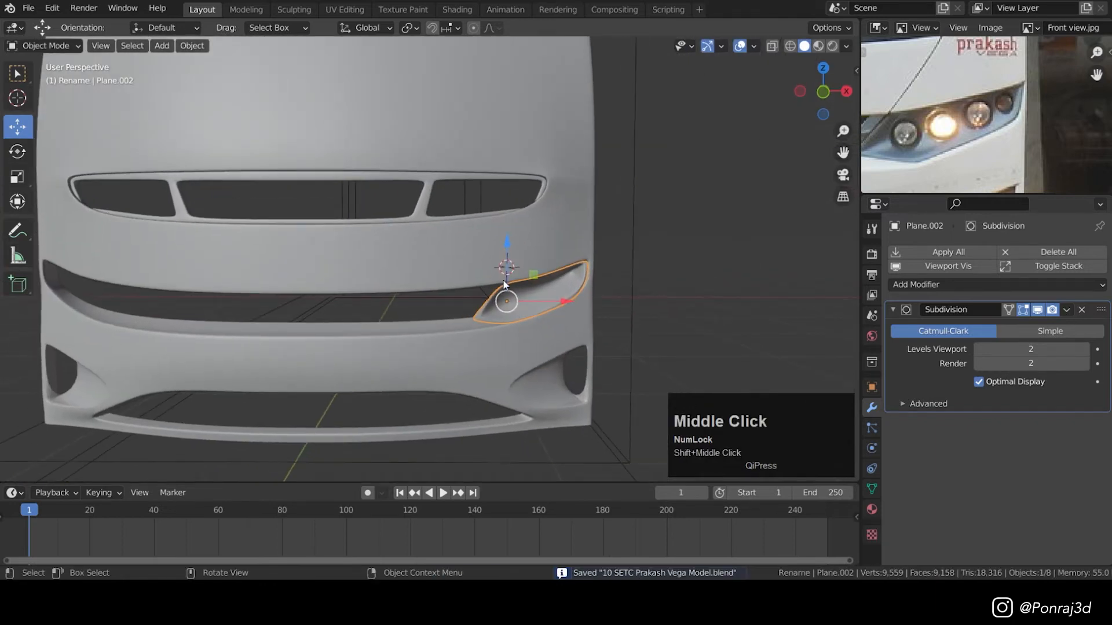
pyautogui.keyDown('shift'); pyautogui.click(450, 263); pyautogui.keyUp('shift')
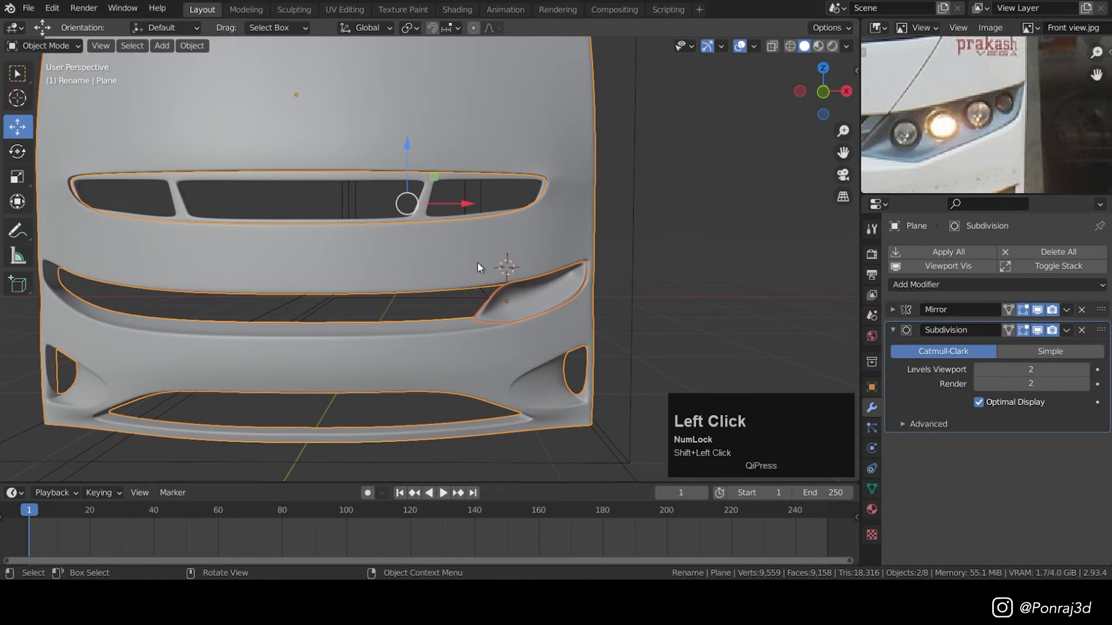
pyautogui.hotkey('ctrl', 'j')
pyautogui.click(679, 276)
pyautogui.click(534, 293)
pyautogui.moveTo(534, 293)
pyautogui.mouseDown(button='middle')
pyautogui.moveTo(484, 299)
pyautogui.moveTo(541, 325)
pyautogui.moveTo(520, 308)
pyautogui.mouseUp(button='middle')
pyautogui.scroll(2, 519, 308)
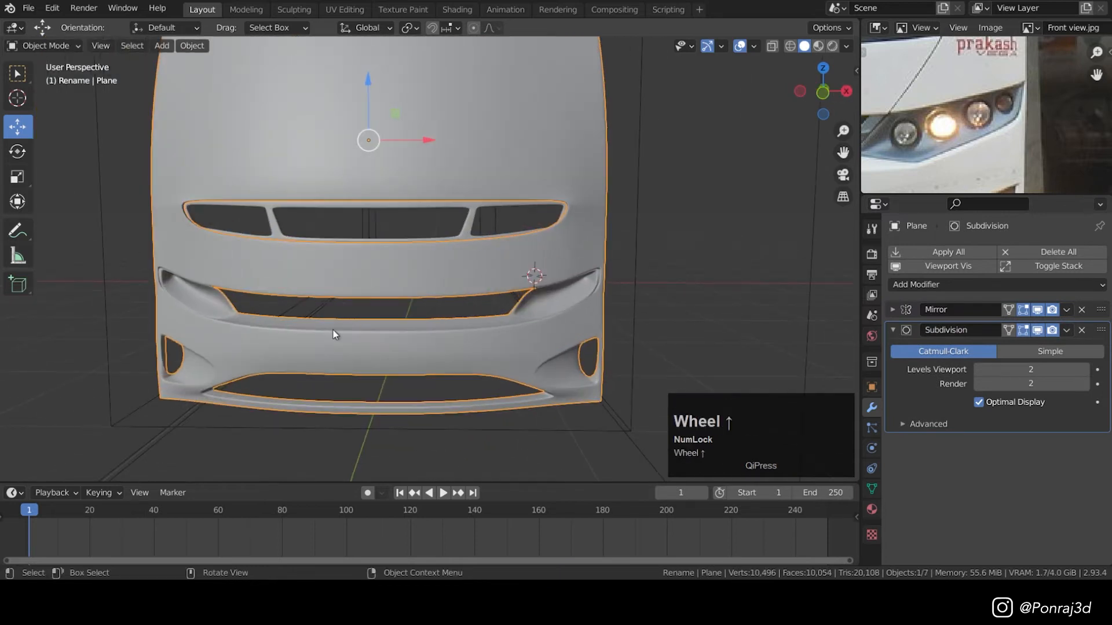
pyautogui.press('KP_1')
pyautogui.hotkey('ctrl', 's')
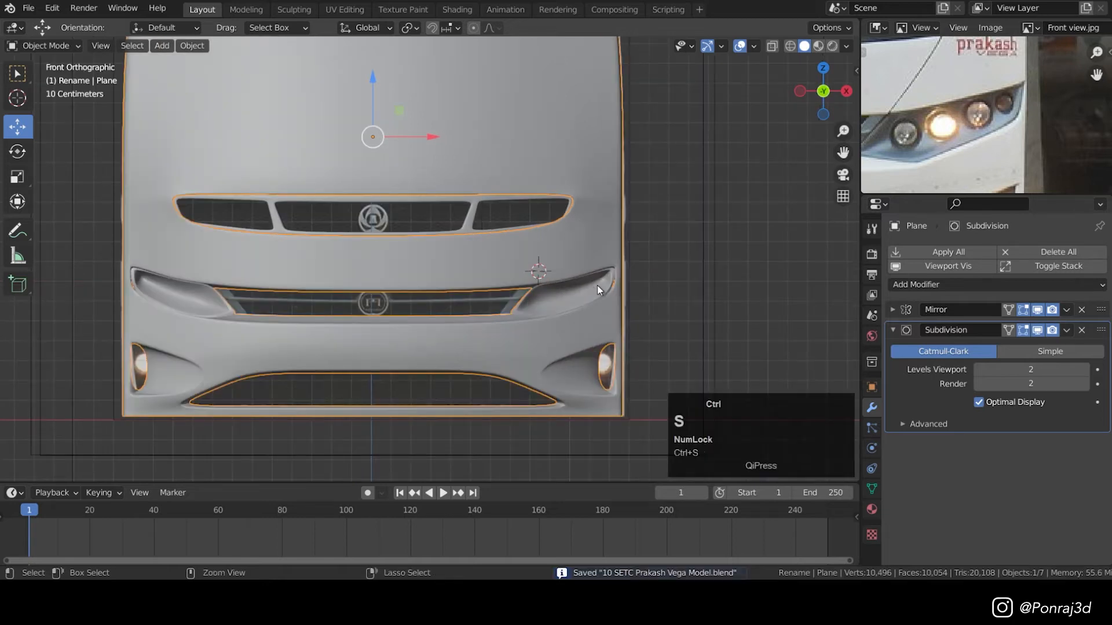
# - Select the vertex path along the grille opening's upper edge, from the centre line to above the headlight housing
pyautogui.scroll(4, 452, 337)
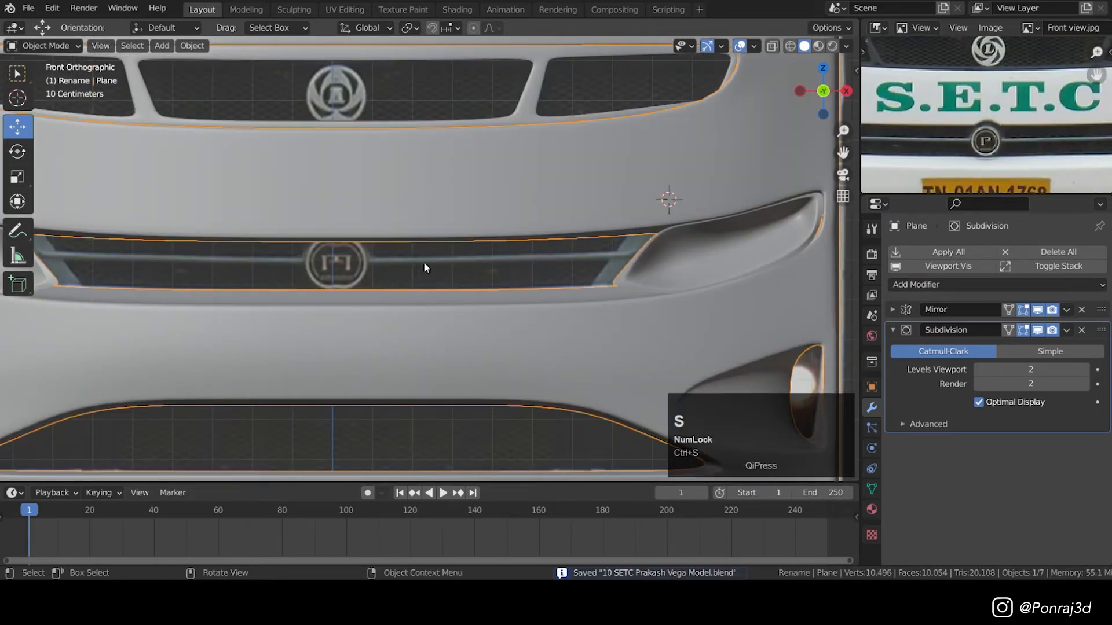
pyautogui.keyDown('shift'); pyautogui.moveTo(501, 265); pyautogui.dragTo(477, 326, button='middle'); pyautogui.keyUp('shift')
pyautogui.press('Tab')
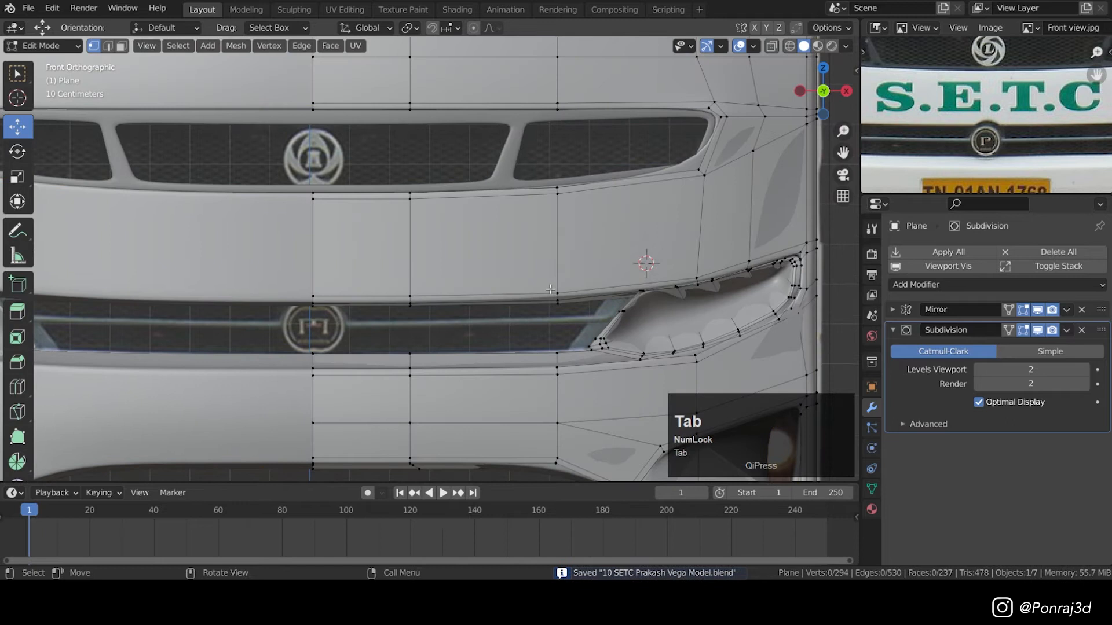
pyautogui.keyDown('shift'); pyautogui.moveTo(323, 299); pyautogui.dragTo(193, 306, button='middle'); pyautogui.keyUp('shift')
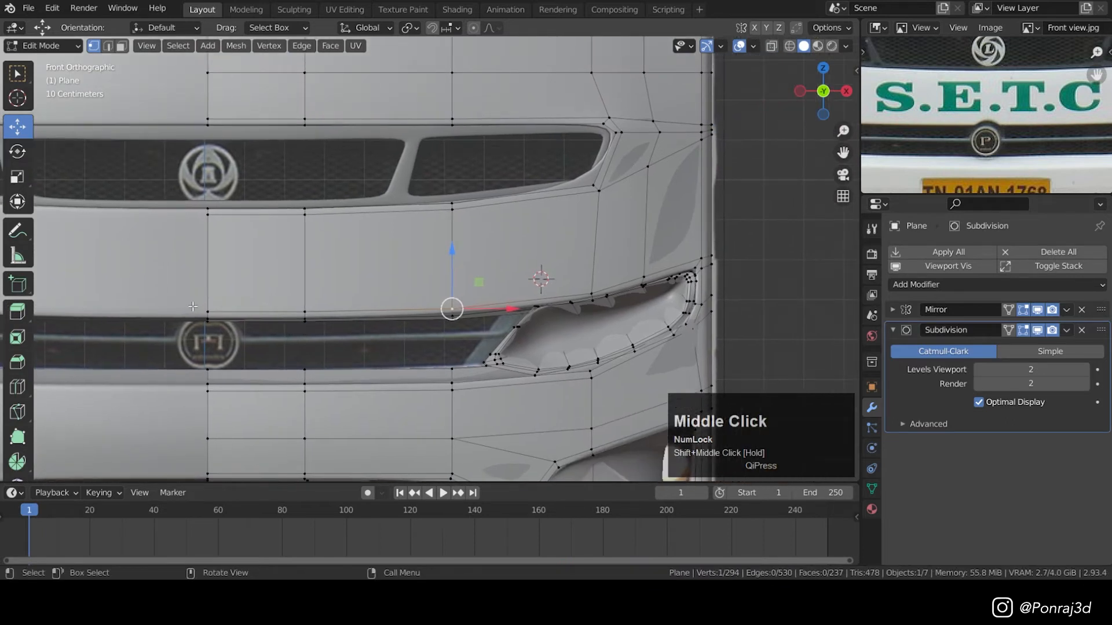
pyautogui.scroll(1, 227, 310)
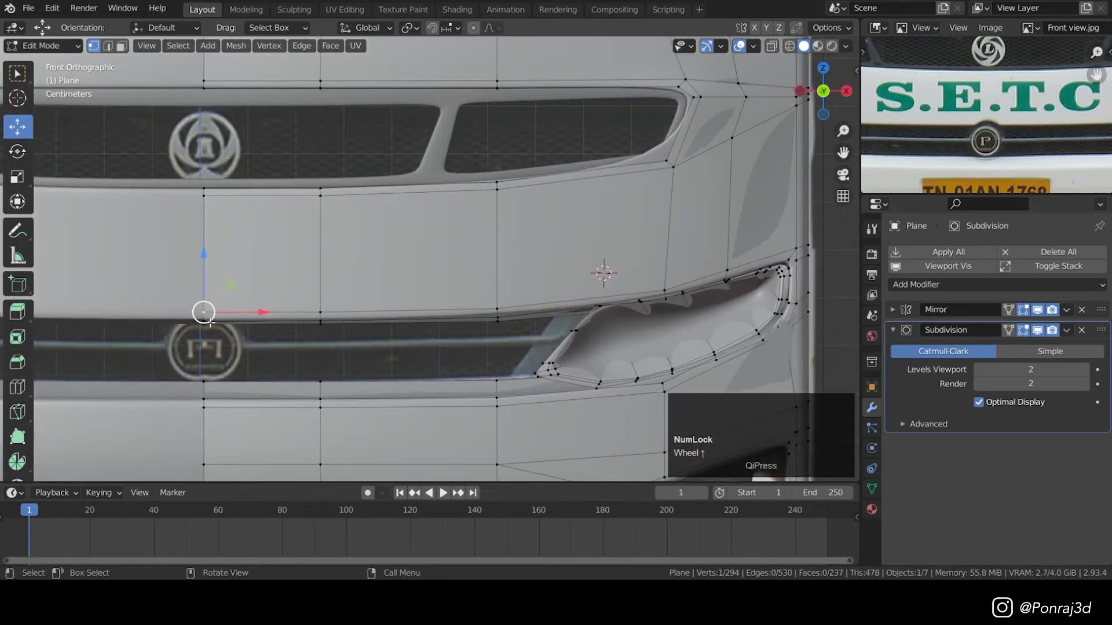
pyautogui.scroll(1, 204, 320)
pyautogui.moveTo(204, 320); pyautogui.dragTo(229, 331, button='middle')
pyautogui.scroll(6, 472, 351)
pyautogui.moveTo(452, 347); pyautogui.dragTo(390, 350, button='middle')
pyautogui.scroll(-3, 461, 315)
pyautogui.keyDown('shift'); pyautogui.moveTo(510, 282); pyautogui.dragTo(523, 251, button='middle'); pyautogui.keyUp('shift')
pyautogui.scroll(4, 462, 248)
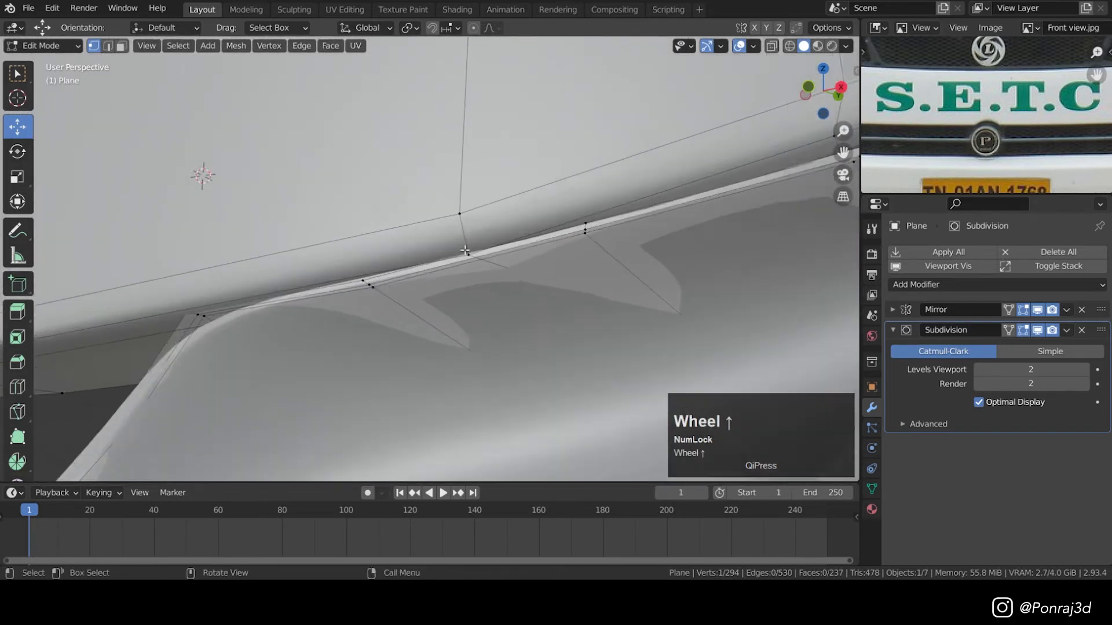
pyautogui.press('ctrl')
pyautogui.scroll(-6, 472, 256)
pyautogui.scroll(5, 273, 290)
# - Add the vertex path along the grille opening's lower edge, from the centre line to below the headlight housing, to the selection
pyautogui.moveTo(242, 294); pyautogui.dragTo(290, 379, button='middle')
pyautogui.scroll(2, 335, 271)
pyautogui.scroll(2, 140, 369)
pyautogui.keyDown('shift'); pyautogui.click(141, 369); pyautogui.keyUp('shift')
pyautogui.scroll(-3, 434, 272)
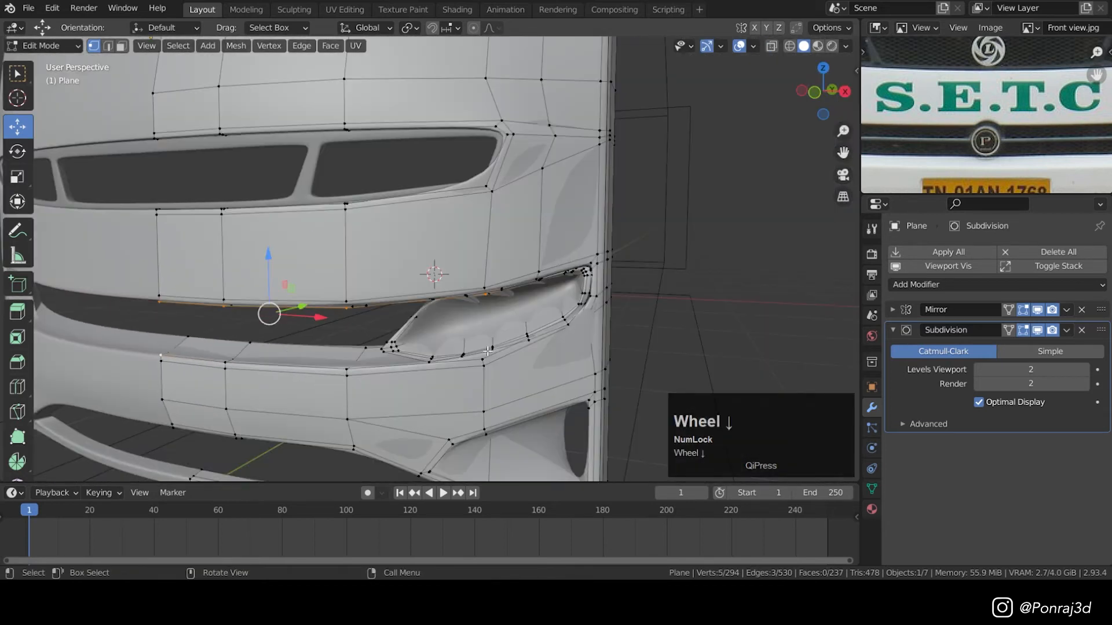
pyautogui.moveTo(434, 272); pyautogui.dragTo(424, 256, button='middle')
pyautogui.scroll(2, 475, 391)
pyautogui.scroll(2, 475, 392)
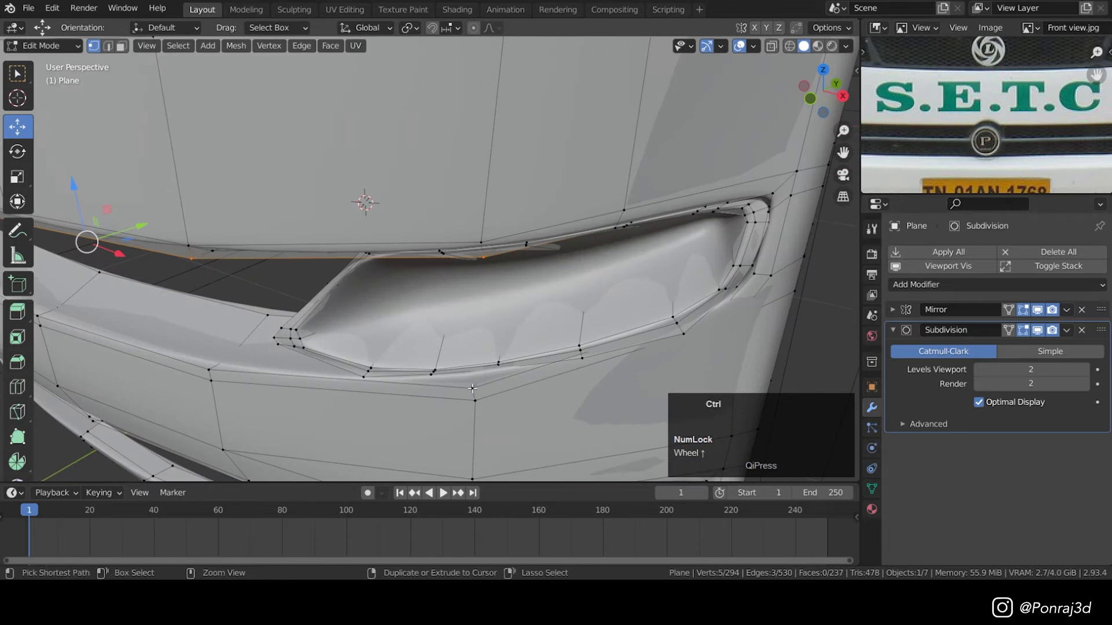
pyautogui.keyDown('ctrl'); pyautogui.click(472, 388); pyautogui.keyUp('ctrl')
pyautogui.scroll(-2, 472, 388)
pyautogui.moveTo(472, 388); pyautogui.dragTo(495, 349, button='middle')
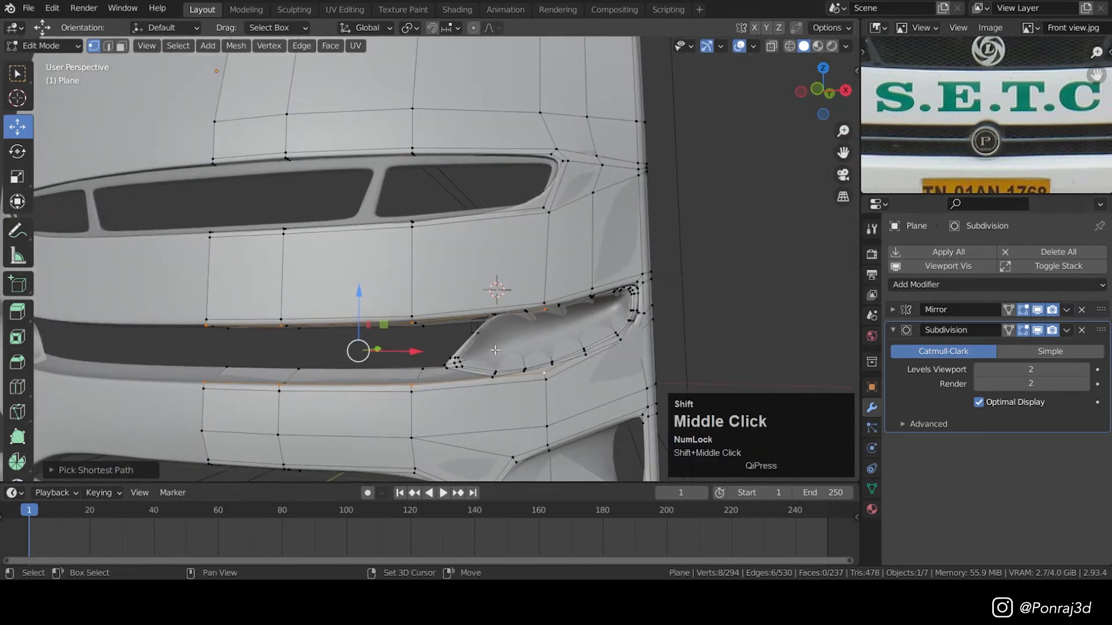
# - Duplicate the selected upper and lower opening edges in place, separate them into their own object, and select that object
pyautogui.hotkey('shift', 'd')
pyautogui.keyDown('shift'); pyautogui.click(537, 290); pyautogui.keyUp('shift')
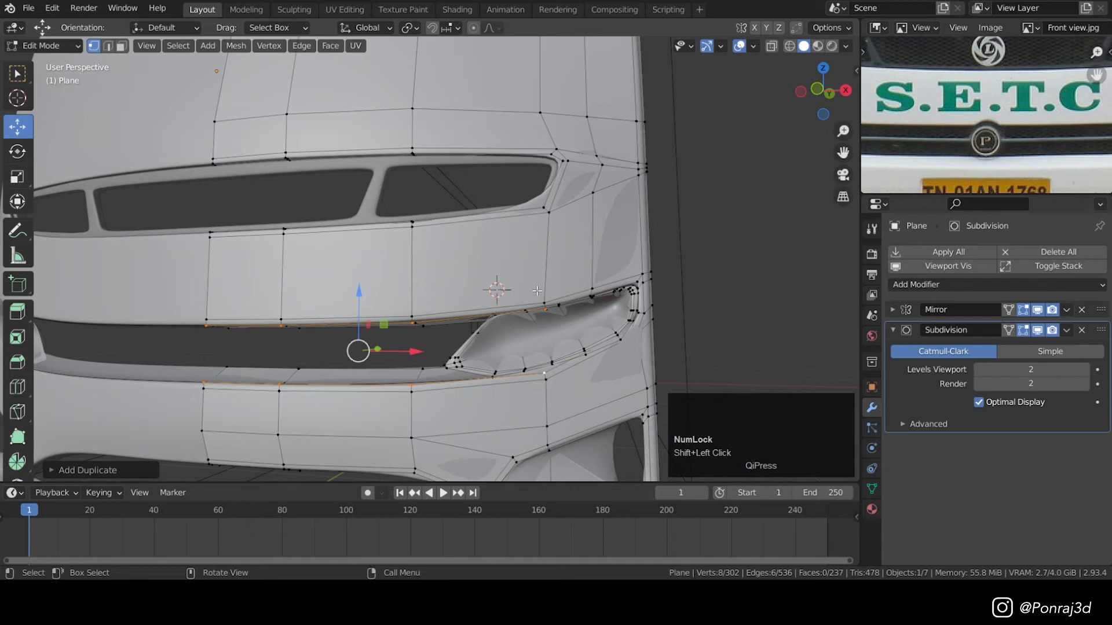
pyautogui.press('p')
pyautogui.click(538, 292)
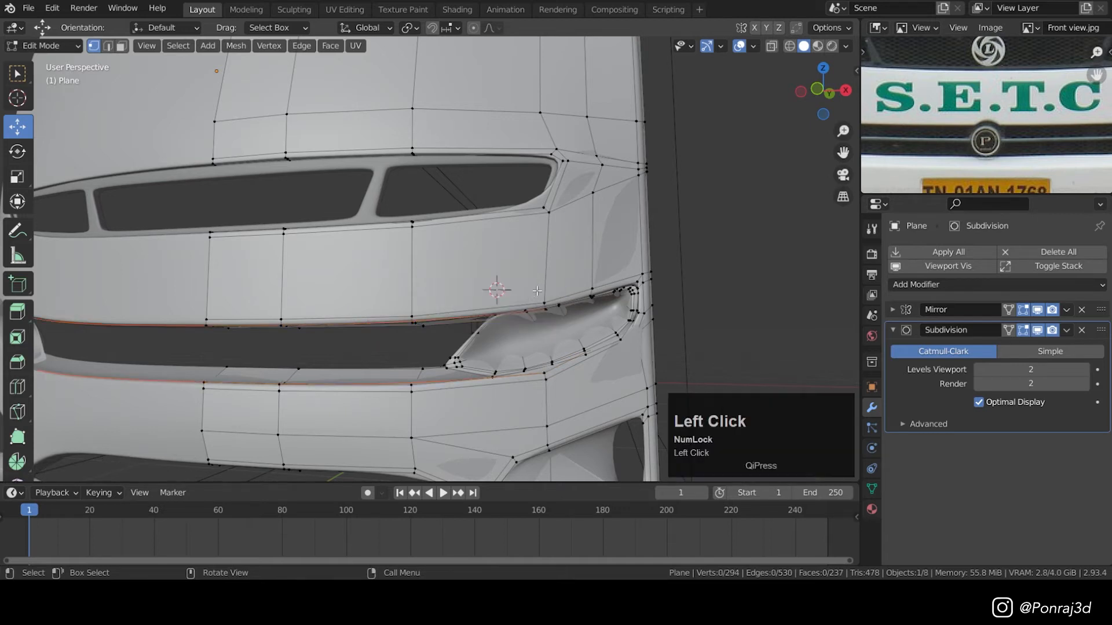
pyautogui.press('Tab')
pyautogui.click(427, 322)
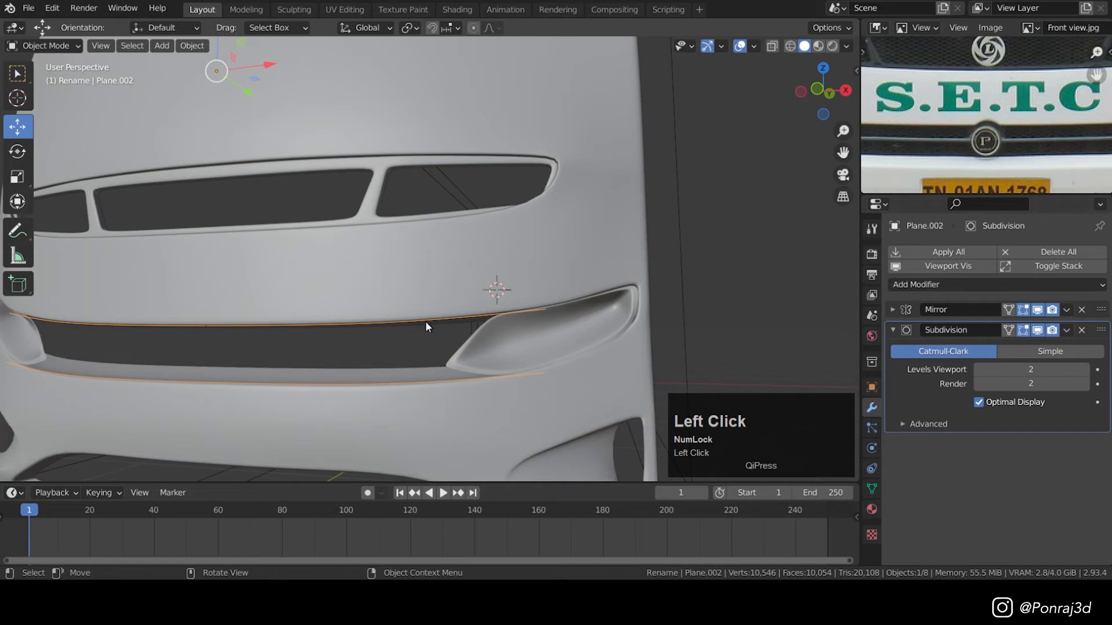
# - Fill the gap between the duplicated upper and lower edges with faces, from the centre line out to the headlight
pyautogui.press('KP_1')
pyautogui.press('Tab')
pyautogui.press('1')
pyautogui.scroll(2, 376, 341)
pyautogui.click(211, 354)
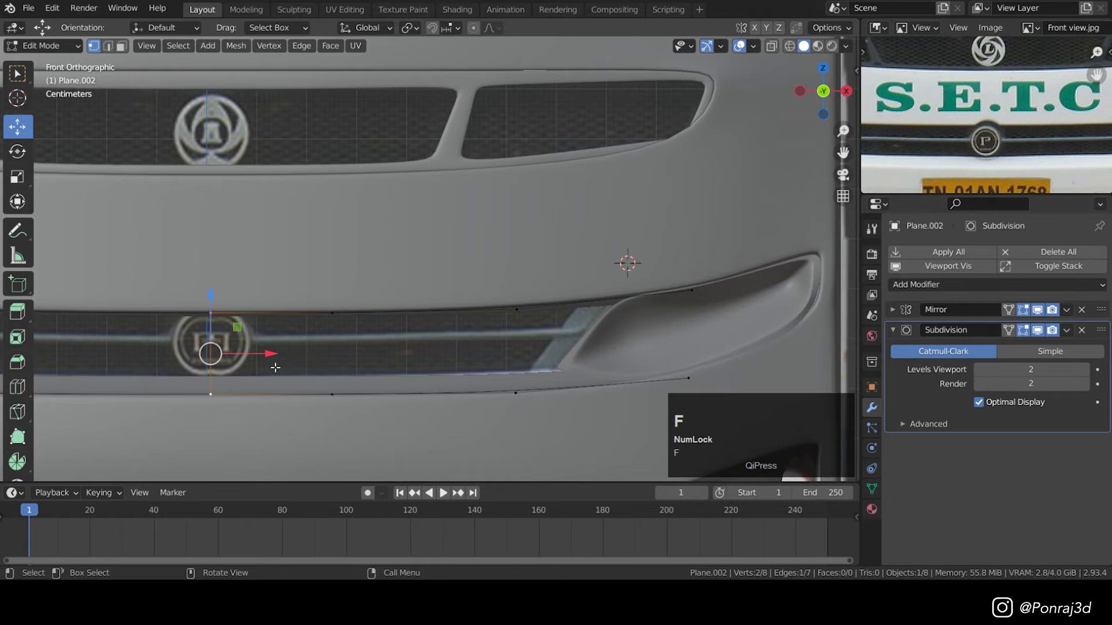
pyautogui.scroll(-1, 275, 367)
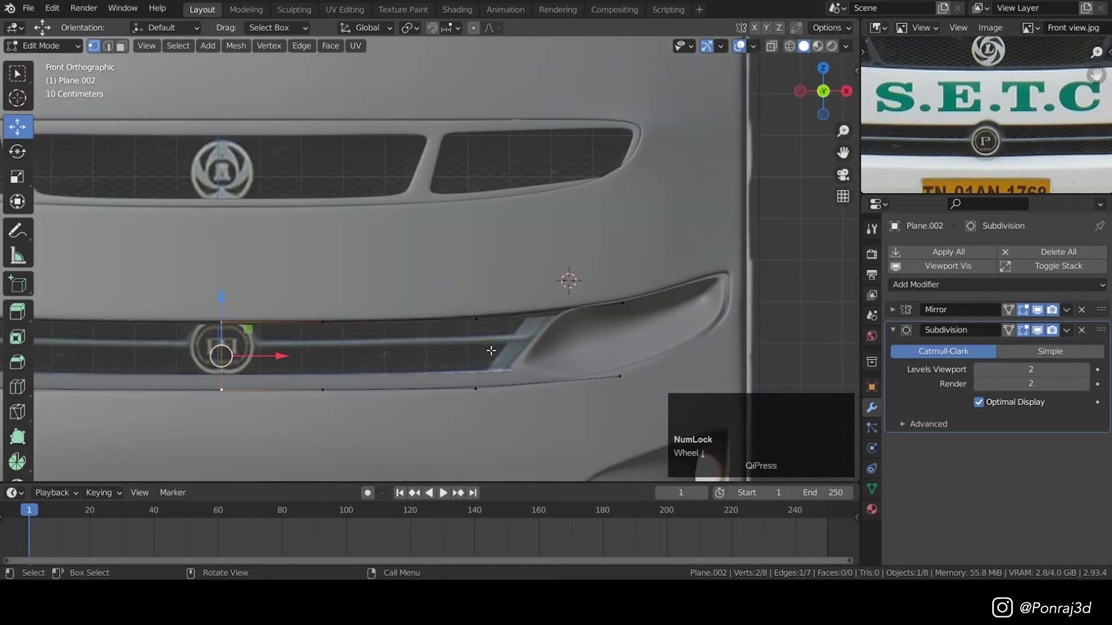
pyautogui.press('f')
pyautogui.press('f')
pyautogui.press('f')
# - Apply smooth shading to the new grille panel in object mode
pyautogui.moveTo(491, 350)
pyautogui.mouseDown(button='middle')
pyautogui.moveTo(309, 333)
pyautogui.moveTo(491, 334)
pyautogui.mouseUp(button='middle')
pyautogui.press('Tab')
pyautogui.press('KP_1')
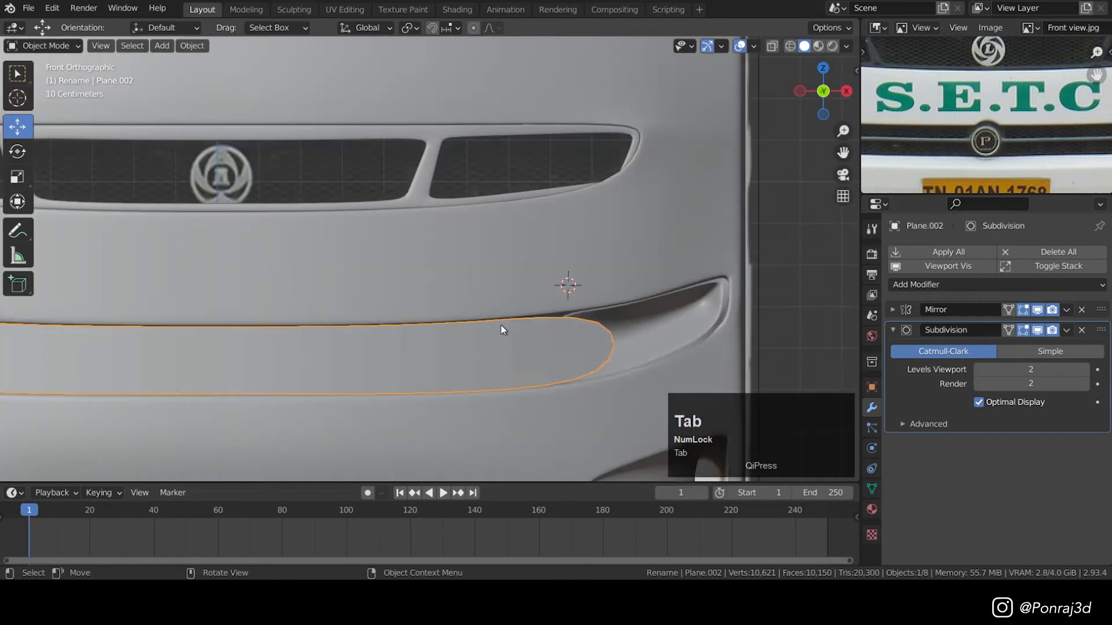
pyautogui.rightClick(491, 318)
pyautogui.click(473, 251)
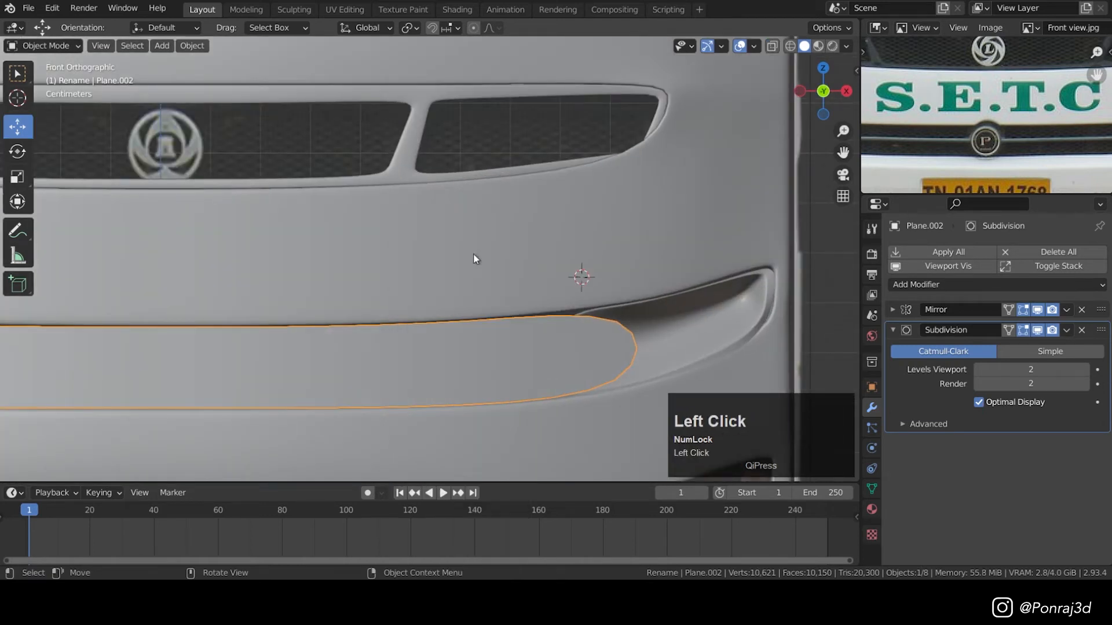
# - Insert a lengthwise edge loop along the grille panel and slide it close to the upper edge
pyautogui.press('Tab')
pyautogui.press('z')
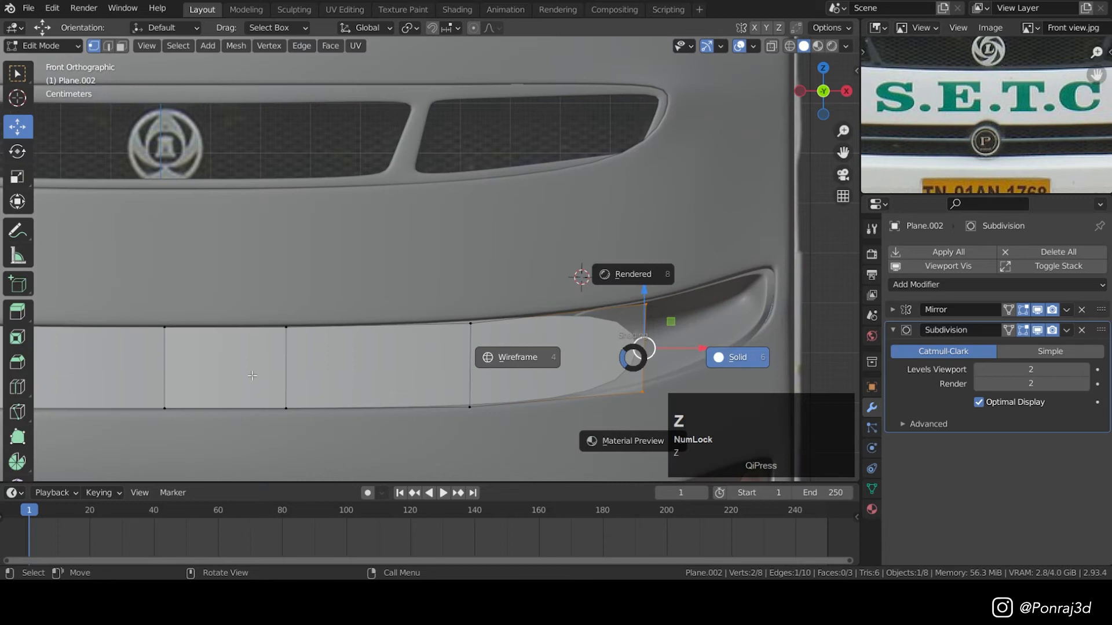
pyautogui.scroll(1, 621, 340)
pyautogui.hotkey('ctrl', 'r')
pyautogui.click(646, 316)
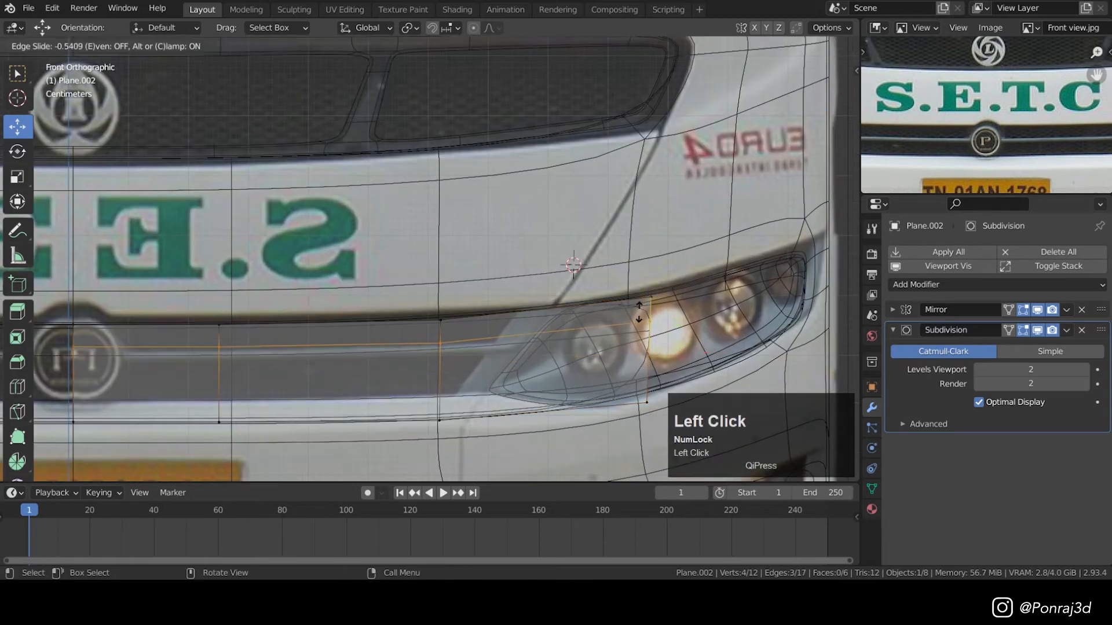
pyautogui.click(650, 295)
# - Insert a lengthwise edge loop along the middle of the grille panel and bevel it about 8.6 mm into a narrow band
pyautogui.hotkey('ctrl', 'r')
pyautogui.click(654, 354)
pyautogui.hotkey('ctrl', 'b')
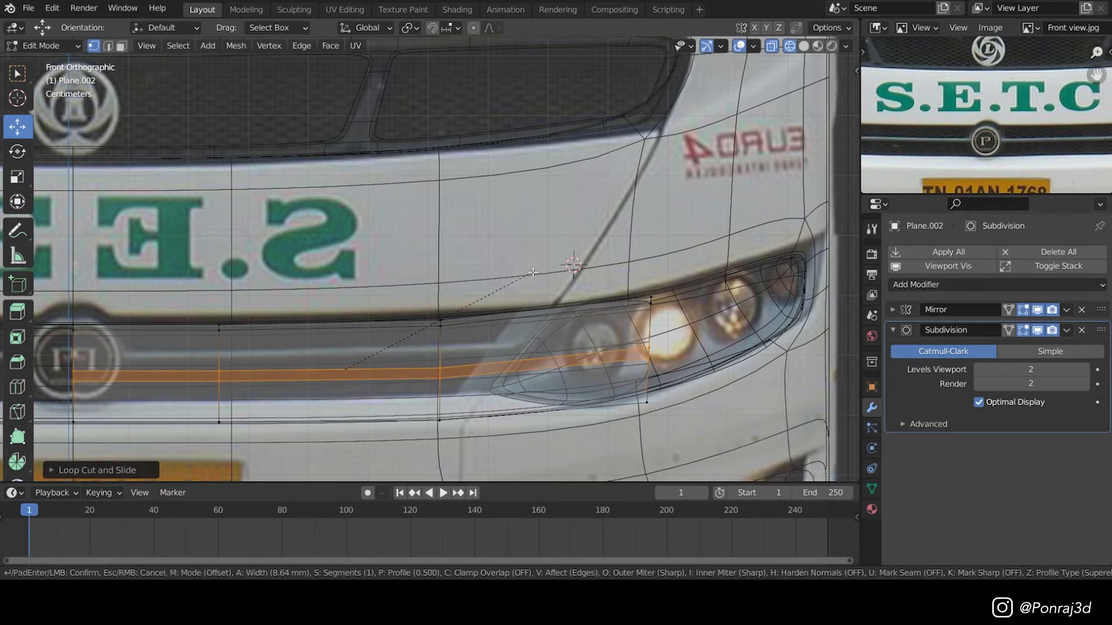
pyautogui.click(533, 274)
# - Insert another lengthwise edge loop close to the grille panel's lower edge and compare the panel with the reference photo
pyautogui.scroll(1, 223, 391)
pyautogui.scroll(3, 224, 391)
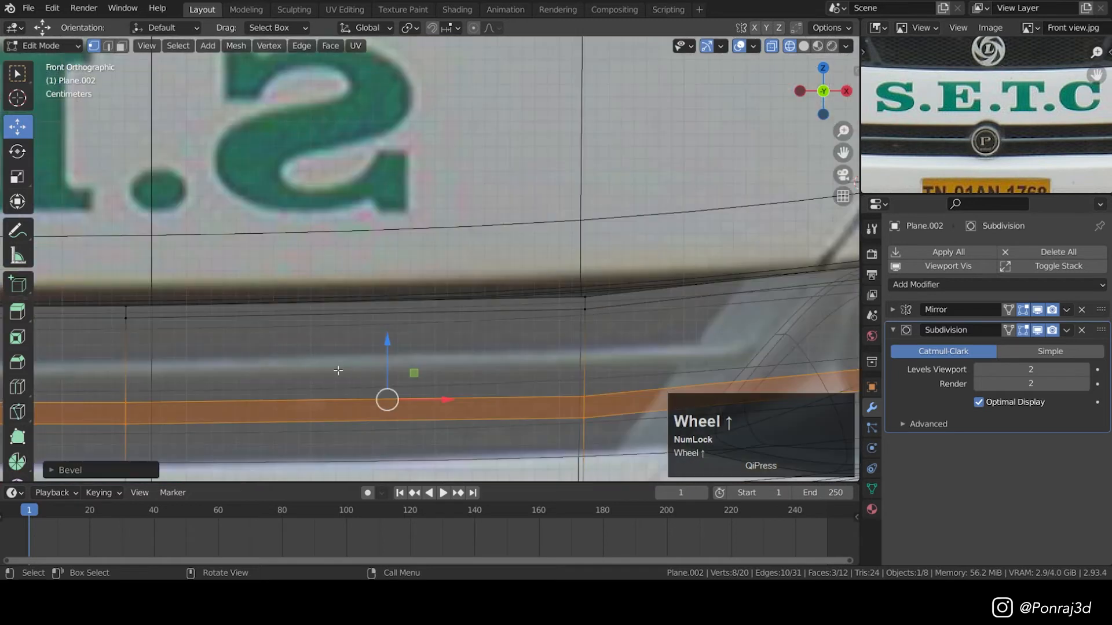
pyautogui.scroll(-2, 339, 371)
pyautogui.scroll(-2, 365, 408)
pyautogui.press('z')
pyautogui.hotkey('ctrl', 'r')
pyautogui.click(628, 385)
pyautogui.click(629, 396)
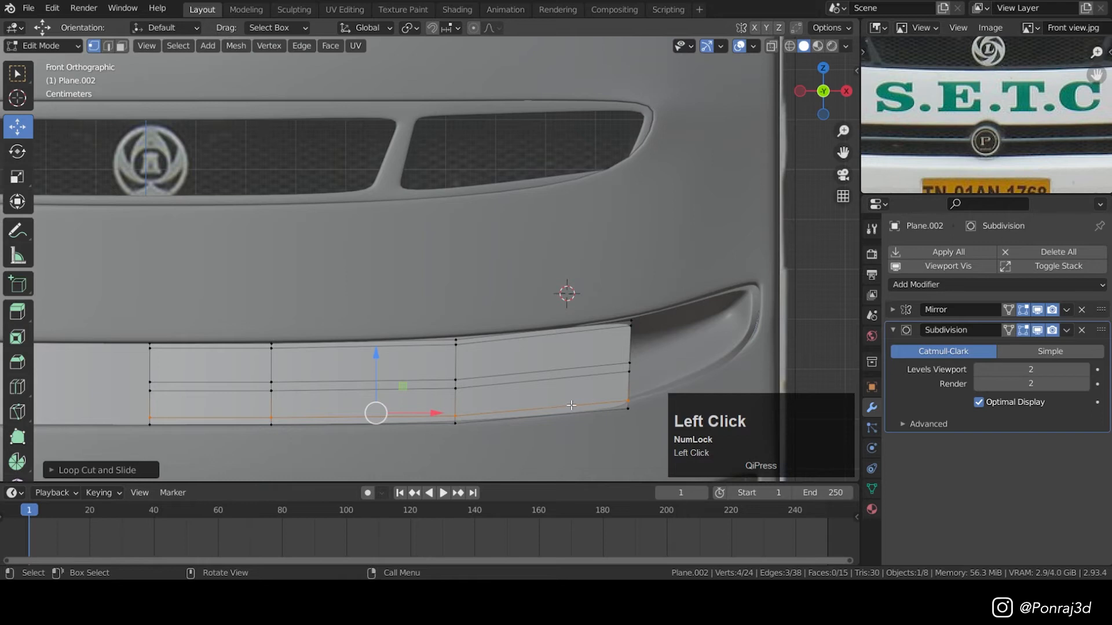
pyautogui.press('z')
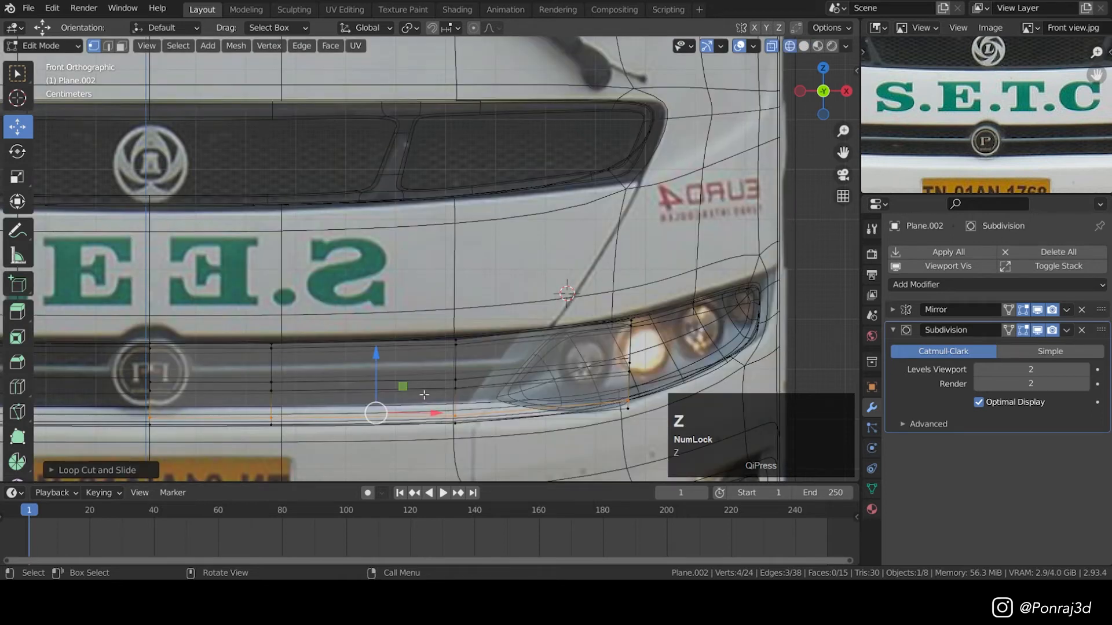
pyautogui.scroll(-2, 459, 376)
pyautogui.press('z')
pyautogui.moveTo(429, 398); pyautogui.dragTo(431, 360, button='middle')
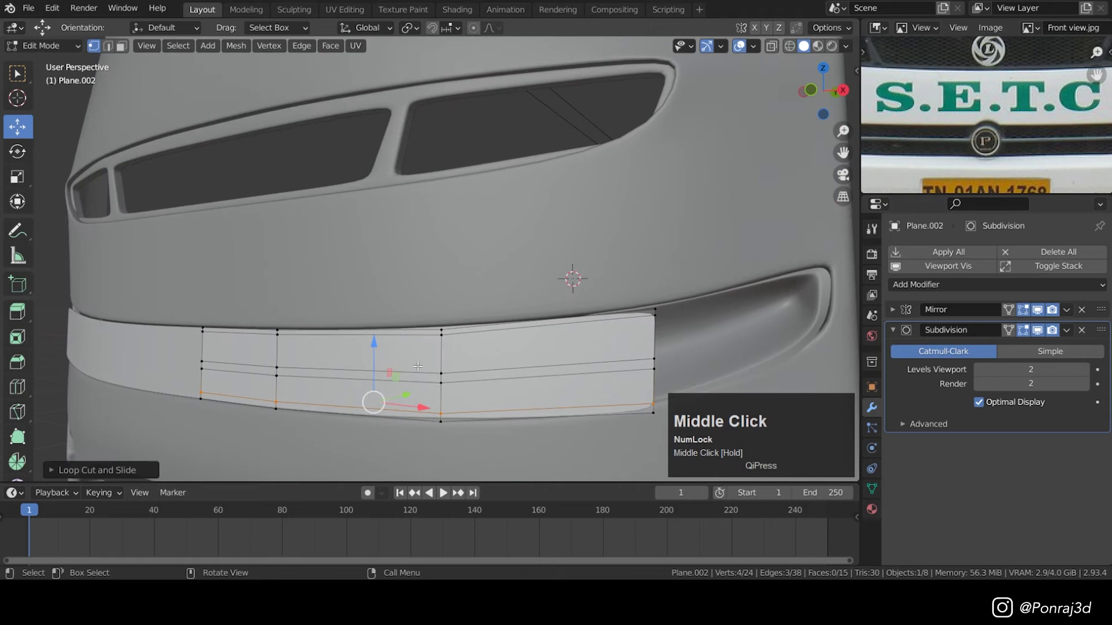
# - Select the three large faces in the grille panel's upper row
pyautogui.press('3')
pyautogui.click(399, 356)
pyautogui.press('KP_1')
pyautogui.press('z')
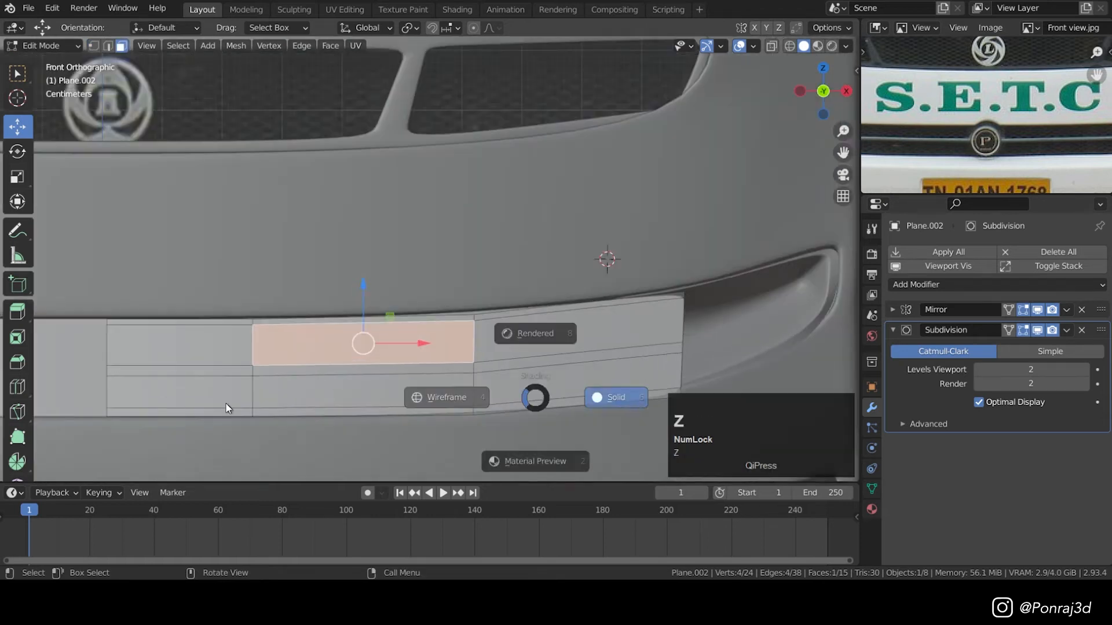
pyautogui.scroll(-2, 453, 384)
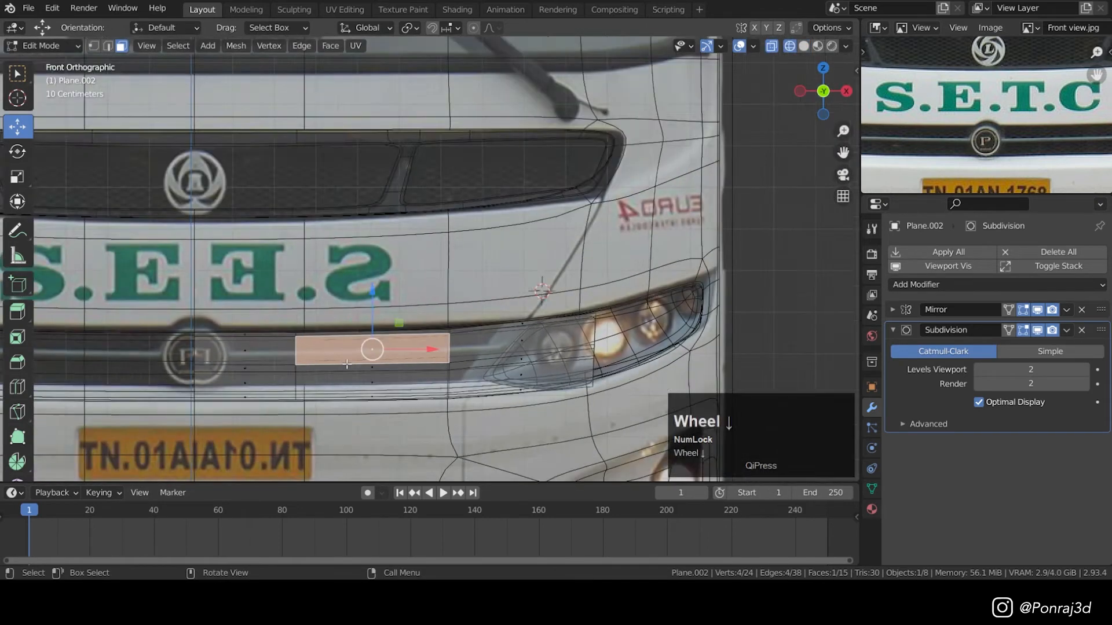
pyautogui.press('z')
pyautogui.moveTo(405, 362); pyautogui.dragTo(397, 355, button='middle')
pyautogui.scroll(3, 396, 343)
pyautogui.scroll(1, 397, 343)
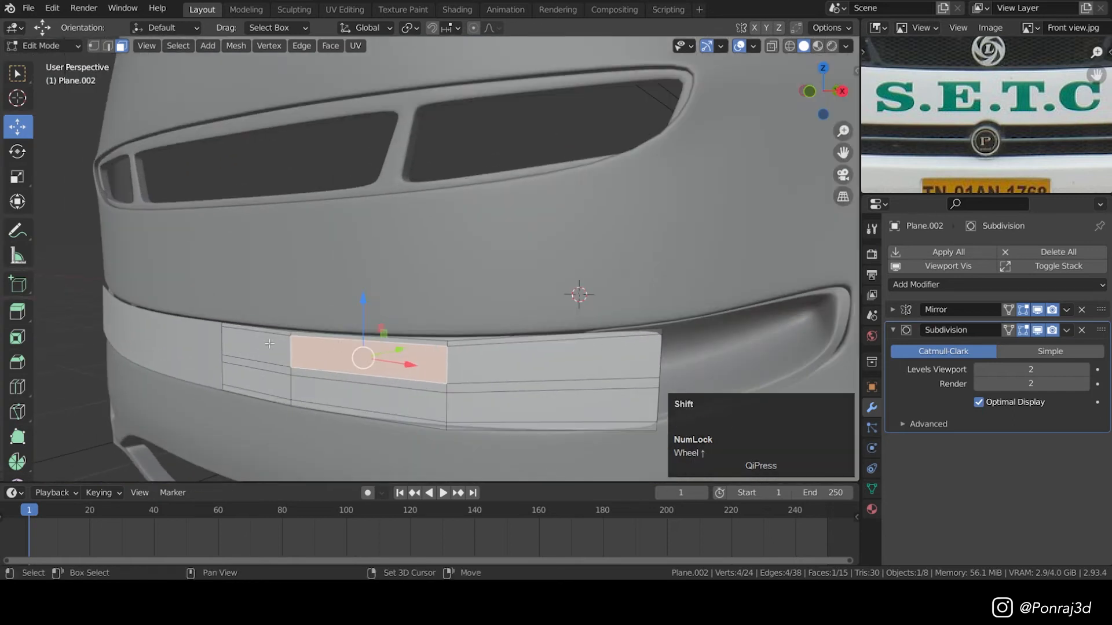
pyautogui.keyDown('shift'); pyautogui.click(277, 344); pyautogui.keyUp('shift')
pyautogui.keyDown('shift'); pyautogui.click(508, 355); pyautogui.keyUp('shift')
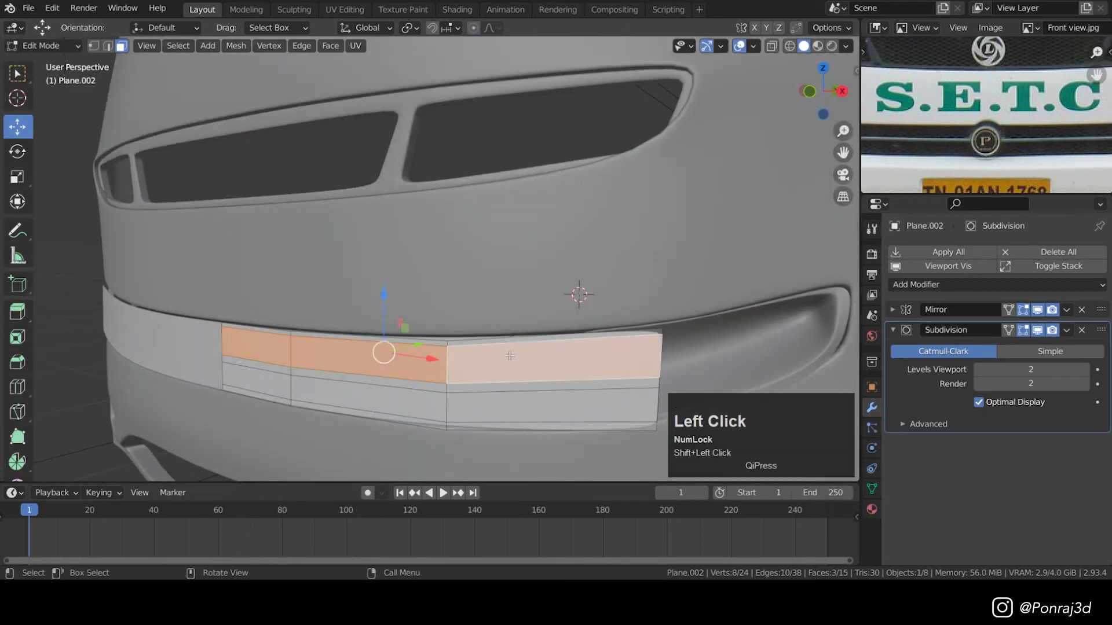
# - Insert a vertical edge loop halfway along the grille panel's outermost segment, over the headlight
pyautogui.press('KP_1')
pyautogui.keyDown('shift'); pyautogui.moveTo(538, 361); pyautogui.dragTo(325, 367, button='middle'); pyautogui.keyUp('shift')
pyautogui.press('z')
pyautogui.scroll(2, 318, 336)
pyautogui.hotkey('ctrl', 'r')
pyautogui.click(317, 338)
pyautogui.rightClick(318, 338)
# - Slide the grille panel's two vertical edge loops near the headlight inward, toward the centre line
pyautogui.keyDown('shift'); pyautogui.moveTo(318, 339); pyautogui.dragTo(549, 282, button='middle'); pyautogui.keyUp('shift')
pyautogui.press('1')
pyautogui.keyDown('alt'); pyautogui.click(374, 340); pyautogui.keyUp('alt')
pyautogui.press('g')
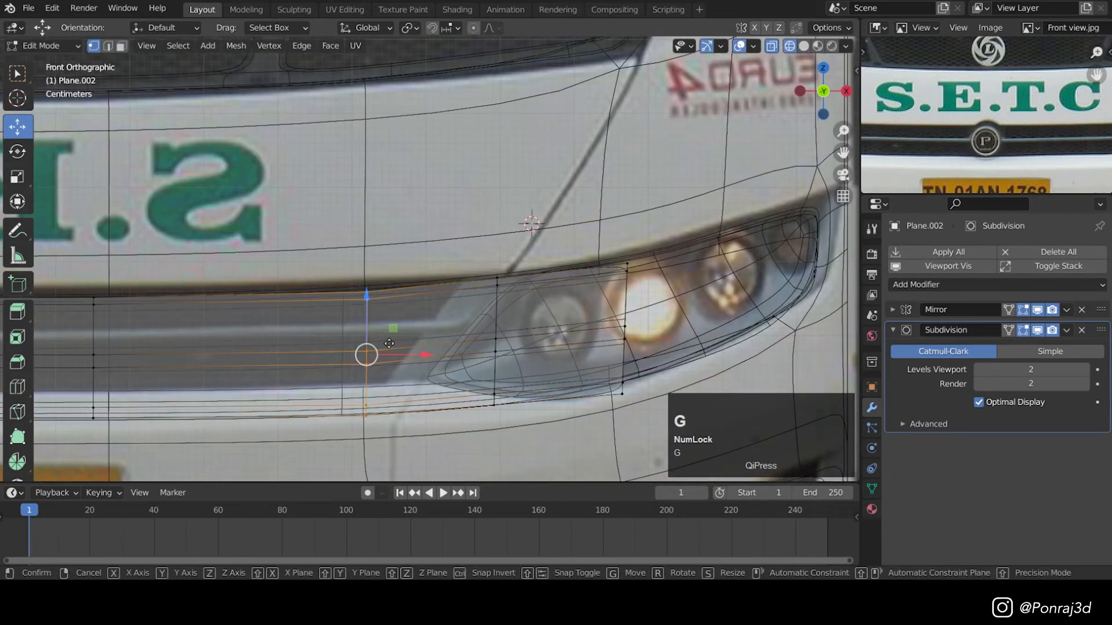
pyautogui.press('g')
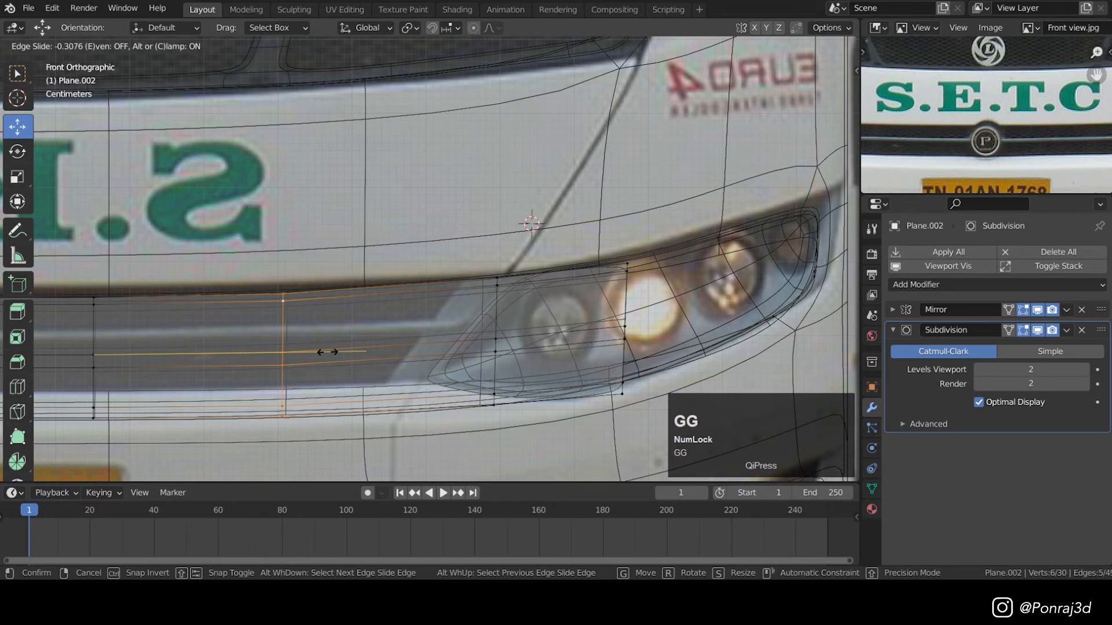
pyautogui.click(327, 351)
pyautogui.keyDown('alt'); pyautogui.click(495, 315); pyautogui.keyUp('alt')
pyautogui.press('g')
pyautogui.press('g')
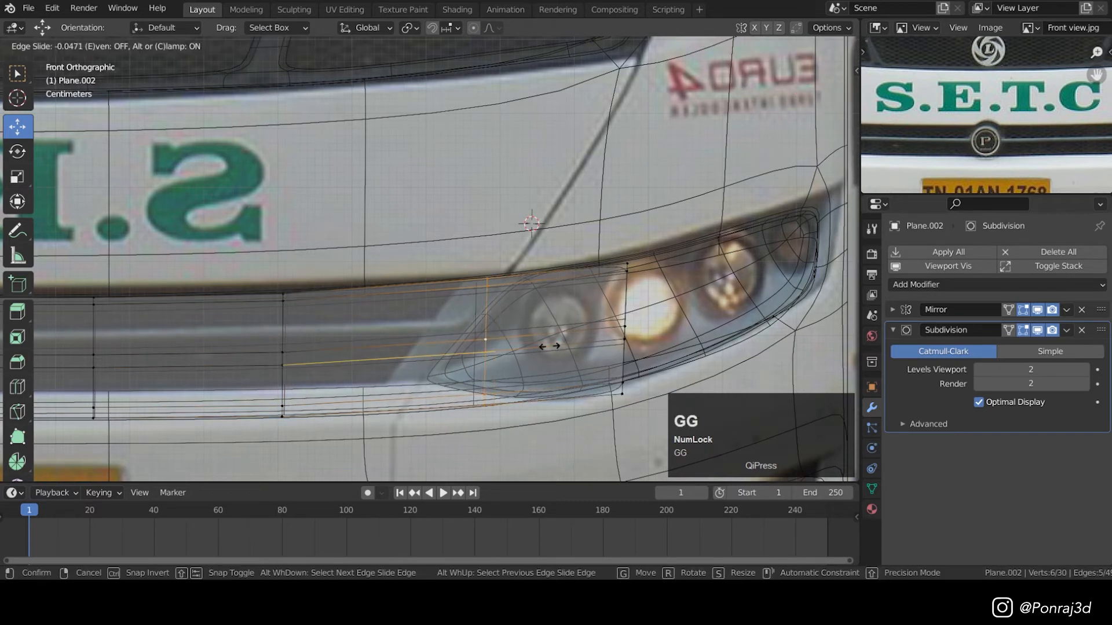
pyautogui.click(540, 346)
# - Slide the second-highest vertex of the outer vertical loop inward onto the slanted grille end in the reference photo
pyautogui.scroll(4, 467, 283)
pyautogui.click(476, 297)
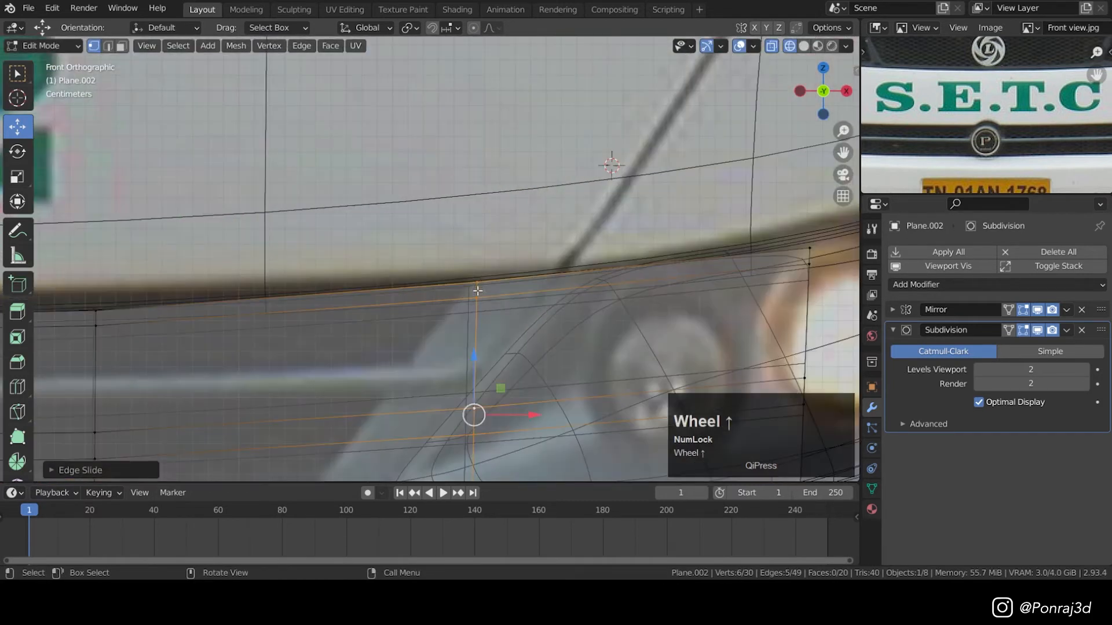
pyautogui.press('g')
pyautogui.press('g')
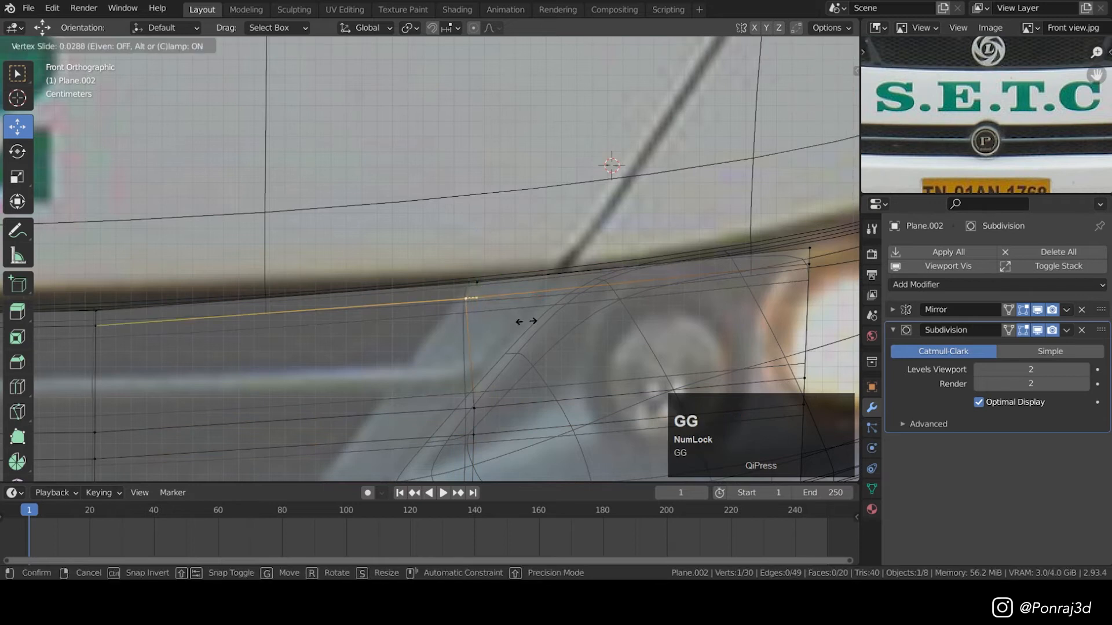
pyautogui.click(524, 322)
# - Slide the two middle vertices of the outer vertical loop inward to follow the slanted grille end
pyautogui.scroll(-2, 486, 386)
pyautogui.click(471, 390)
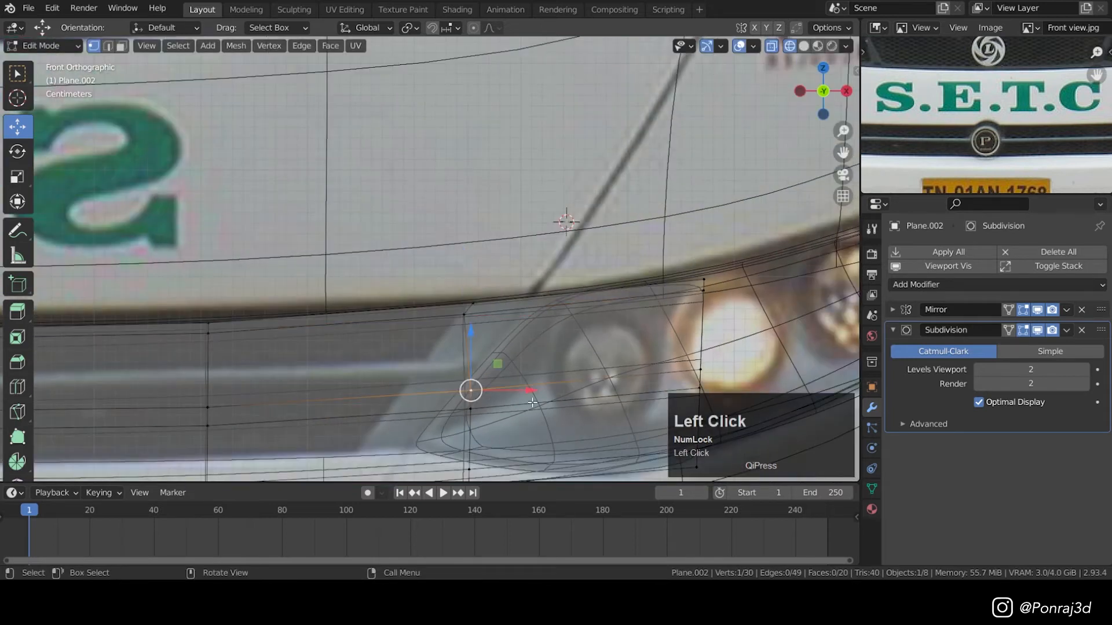
pyautogui.press('g')
pyautogui.press('g')
pyautogui.click(503, 400)
pyautogui.click(470, 409)
pyautogui.press('g')
pyautogui.press('g')
pyautogui.click(430, 425)
# - Slide the two lowest vertices of the outer vertical loop inward to continue the slanted grille end down to the lower edge
pyautogui.scroll(-2, 454, 452)
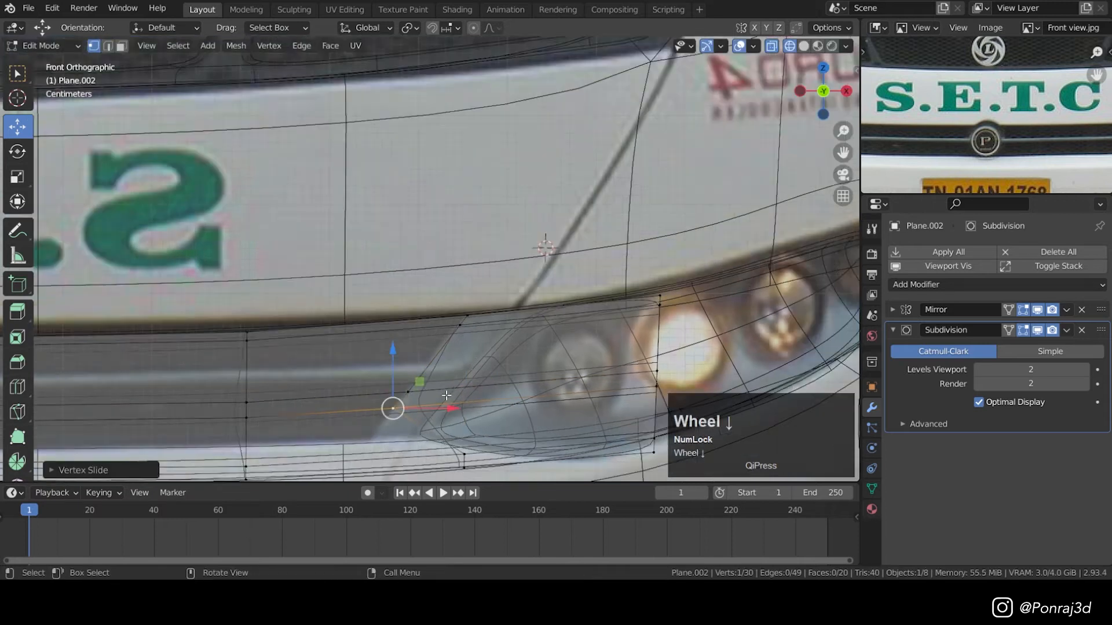
pyautogui.moveTo(439, 395); pyautogui.dragTo(440, 399)
pyautogui.scroll(2, 443, 448)
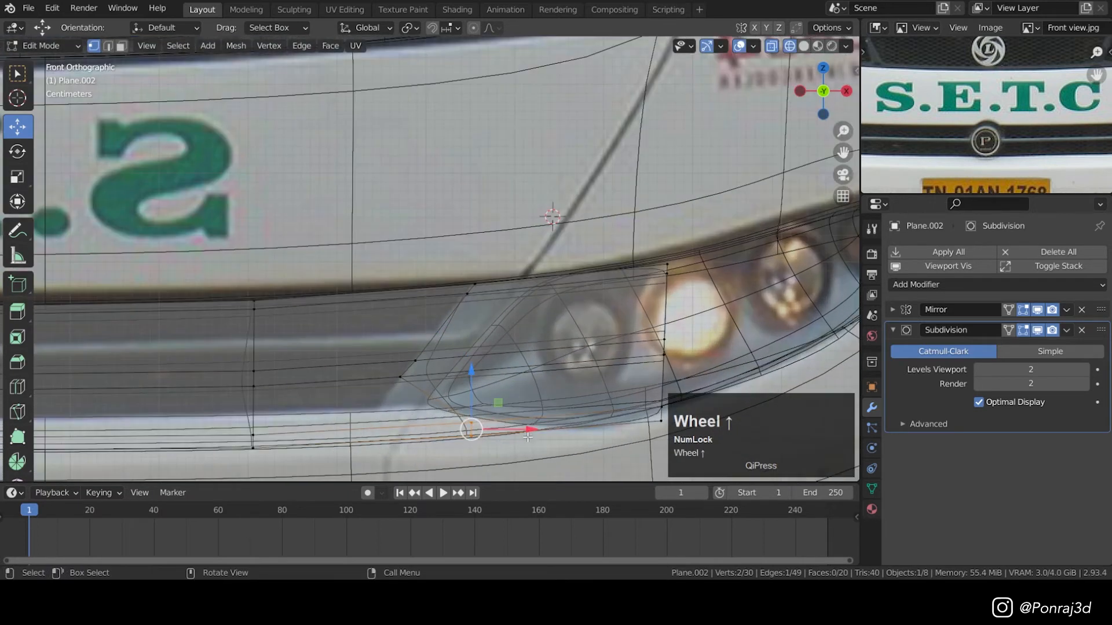
pyautogui.press('g')
pyautogui.press('g')
pyautogui.click(427, 447)
pyautogui.click(364, 441)
pyautogui.press('g')
pyautogui.press('g')
pyautogui.click(442, 446)
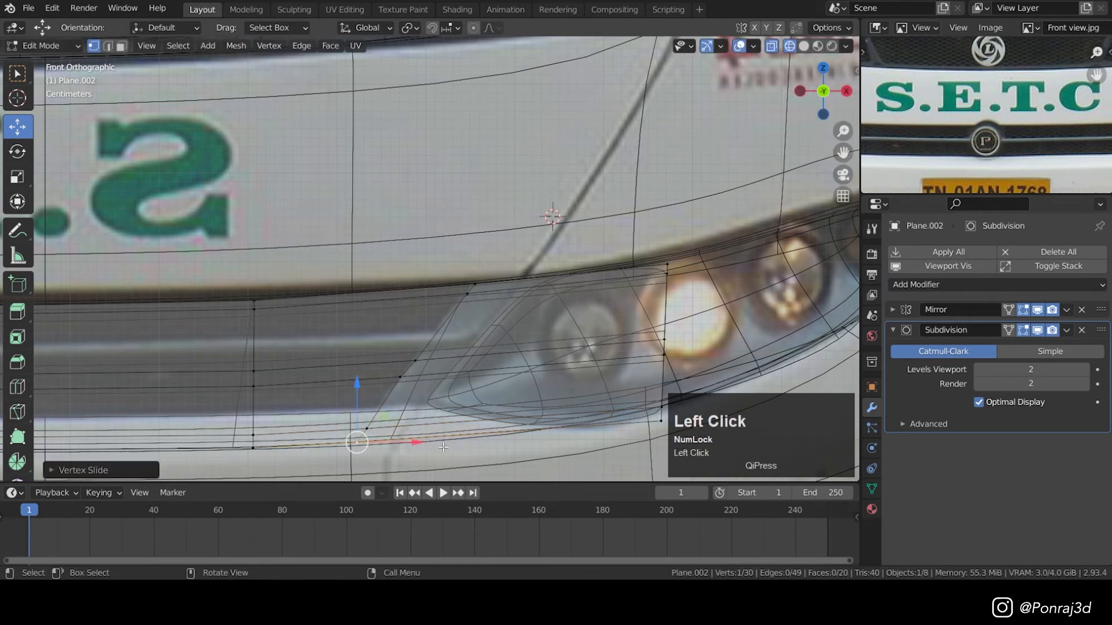
# - Delete the outermost column of vertices so the grille panel ends at the slanted loop, and check the panel in object mode
pyautogui.scroll(-1, 419, 351)
pyautogui.press('z')
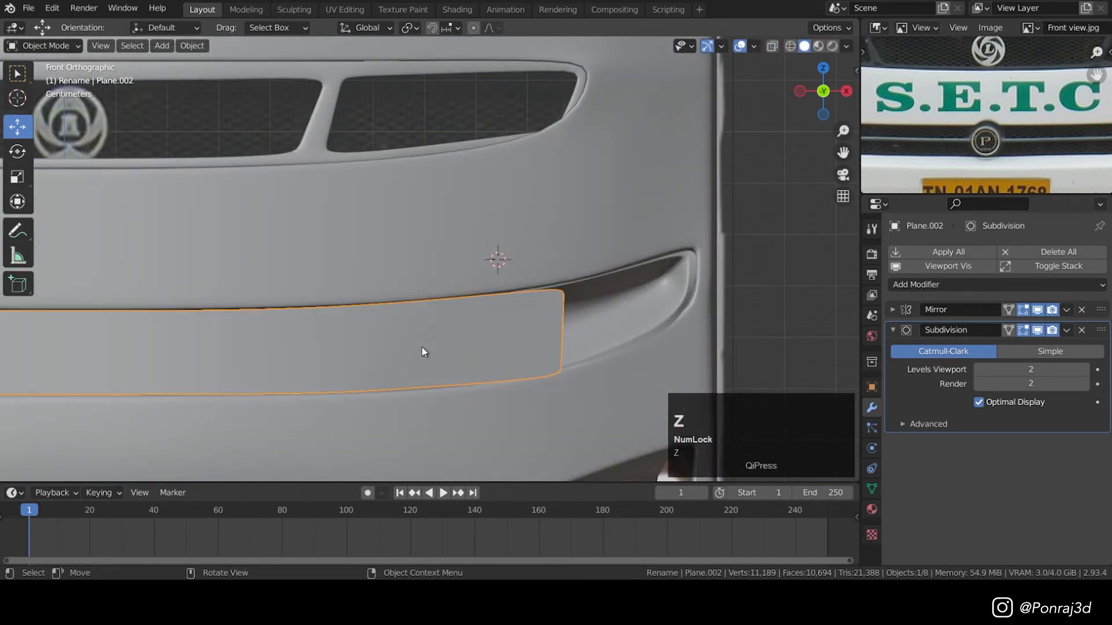
pyautogui.moveTo(422, 351); pyautogui.dragTo(377, 366, button='middle')
pyautogui.scroll(-1, 384, 337)
pyautogui.scroll(1, 429, 365)
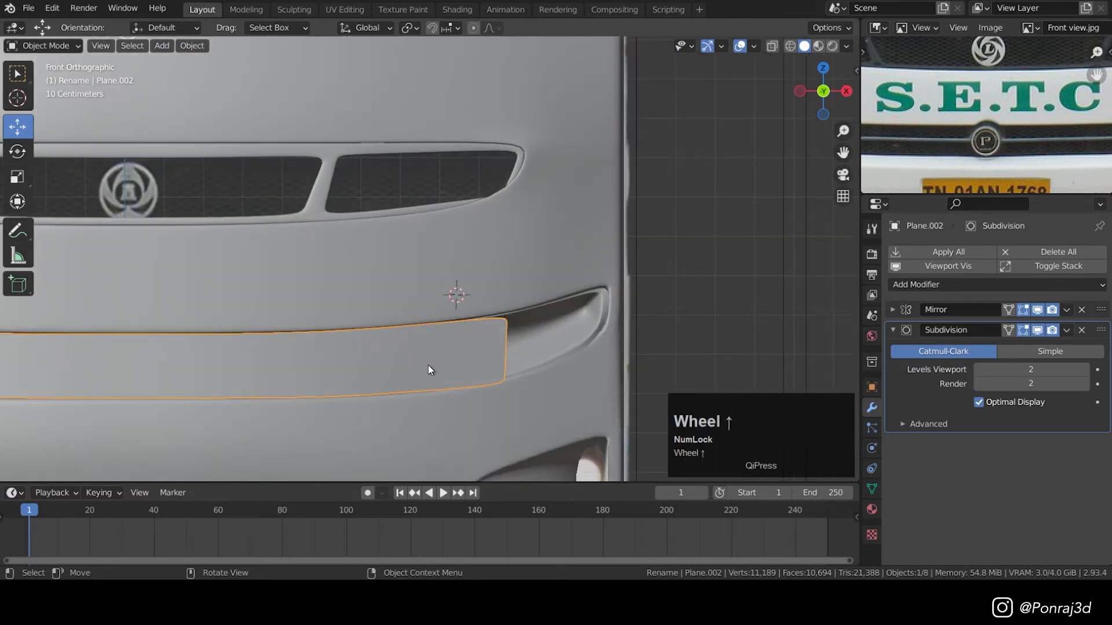
pyautogui.press('Tab')
pyautogui.press('z')
pyautogui.moveTo(583, 418); pyautogui.dragTo(504, 274)
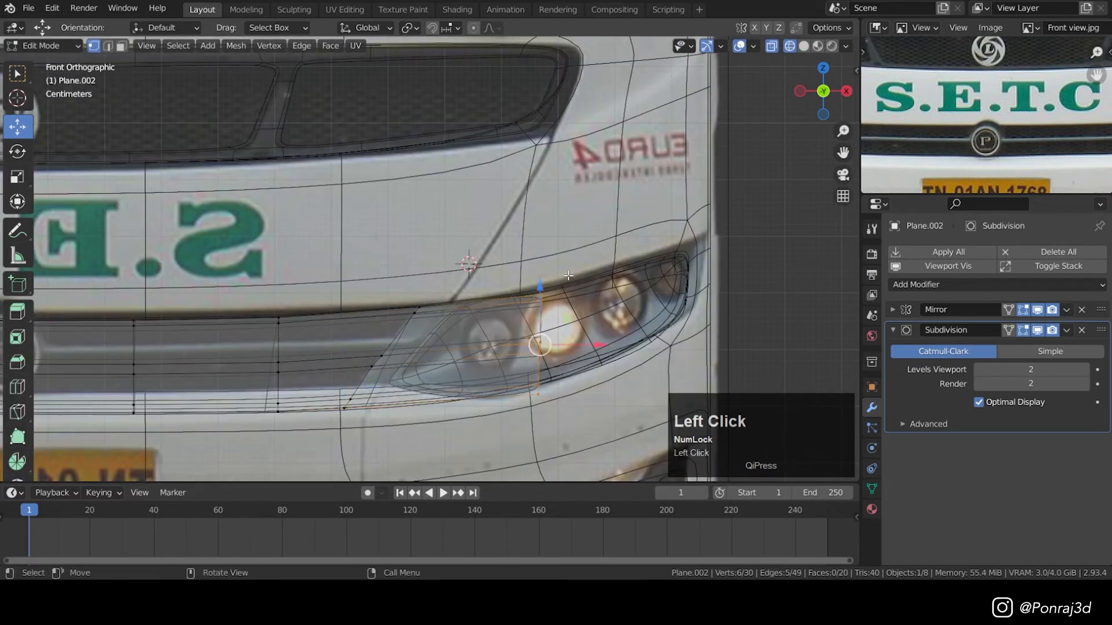
pyautogui.press('x')
pyautogui.click(596, 253)
pyautogui.press('z')
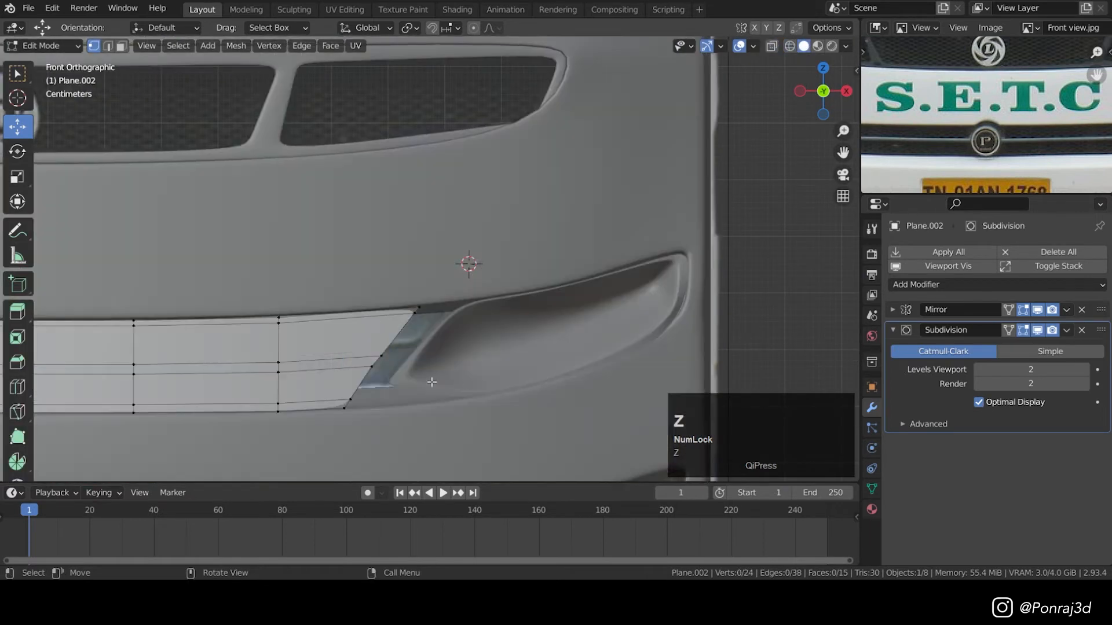
pyautogui.press('Tab')
pyautogui.press('Tab')
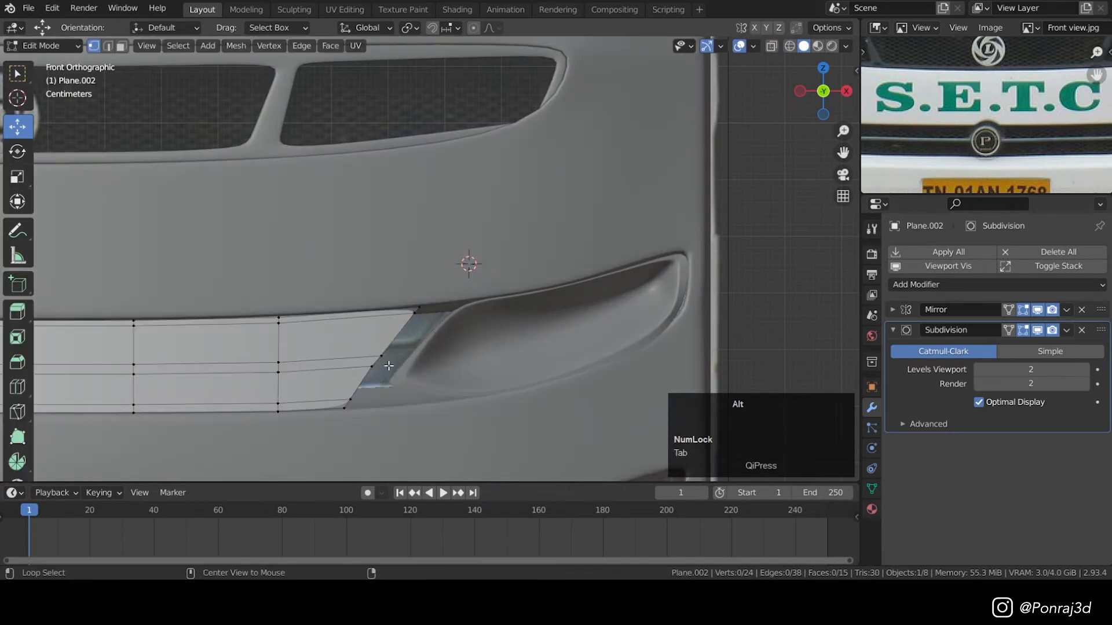
# - Undo the deletion of the outermost vertex column on the lower grille panel
pyautogui.keyDown('alt'); pyautogui.click(377, 371); pyautogui.keyUp('alt')
pyautogui.hotkey('ctrl', 'z')
pyautogui.hotkey('ctrl', 'z')
pyautogui.hotkey('ctrl', 'z')
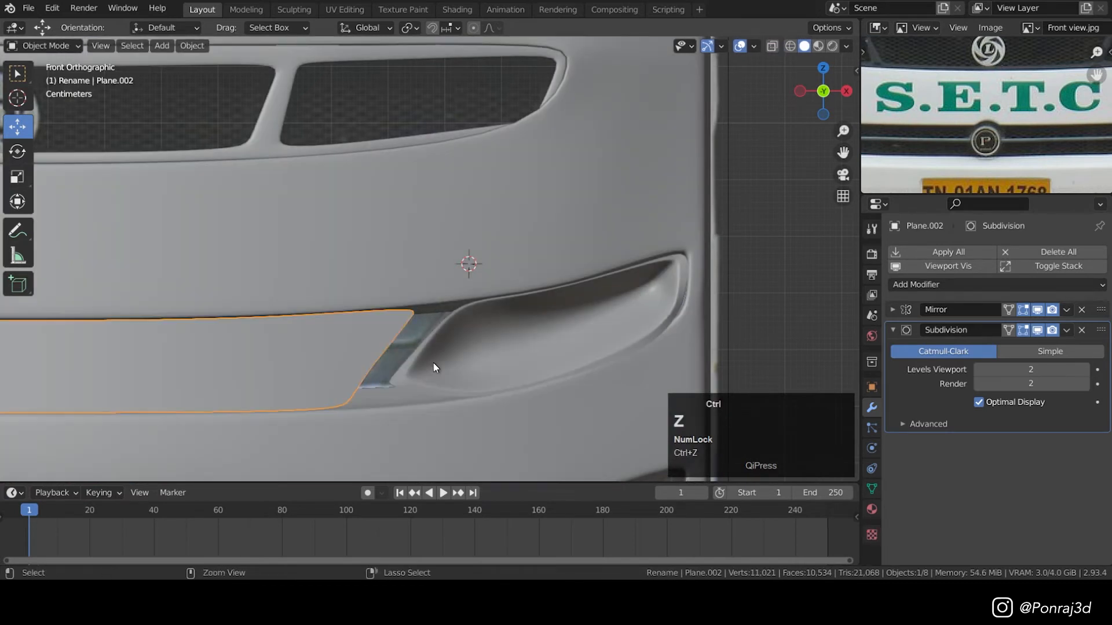
pyautogui.hotkey('ctrl', 'z')
# - Insert a vertical loop cut beyond the slanted loop of the grille panel and slide it close to that loop
pyautogui.press('z')
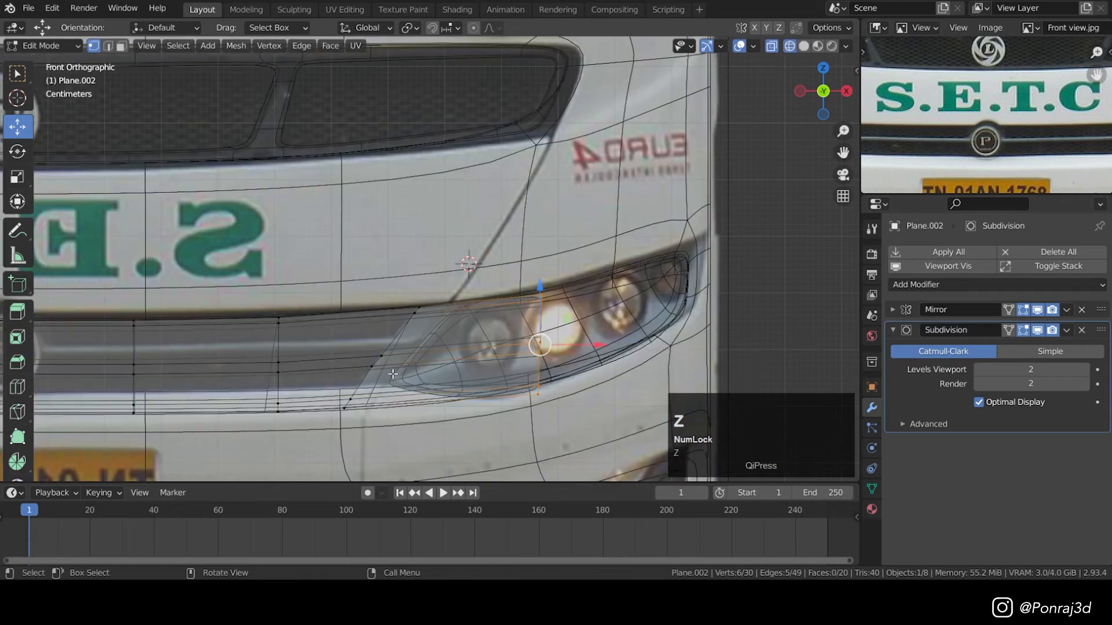
pyautogui.scroll(4, 498, 293)
pyautogui.hotkey('ctrl', 'r')
pyautogui.click(497, 292)
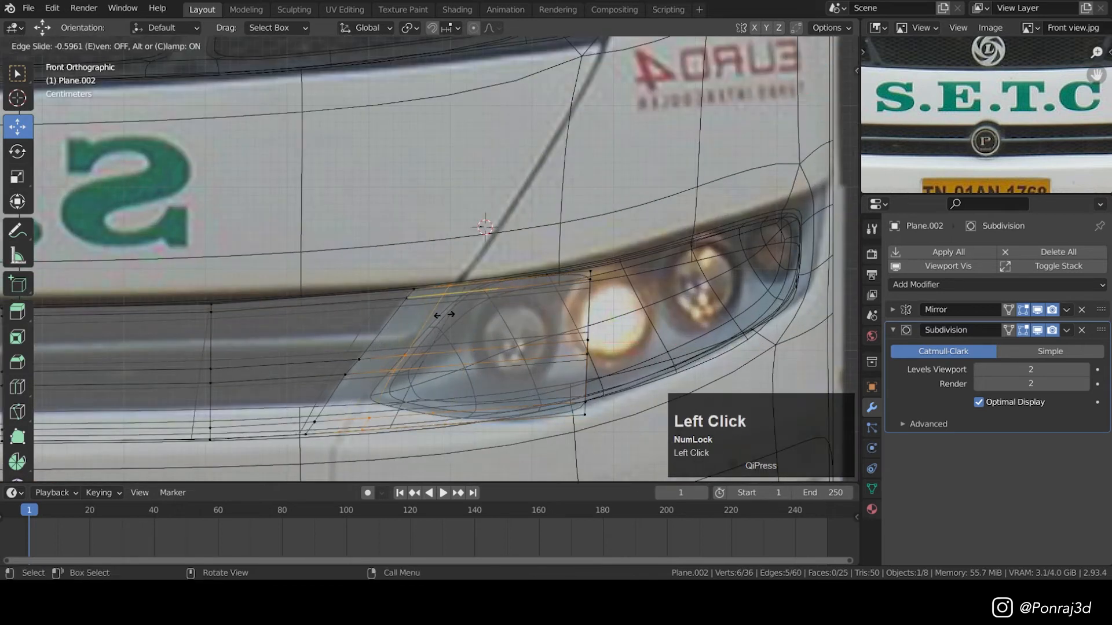
pyautogui.click(444, 315)
# - Delete the outermost column of vertices so the panel ends at the added slanted loop, and check the panel in object mode
pyautogui.press('z')
pyautogui.press('x')
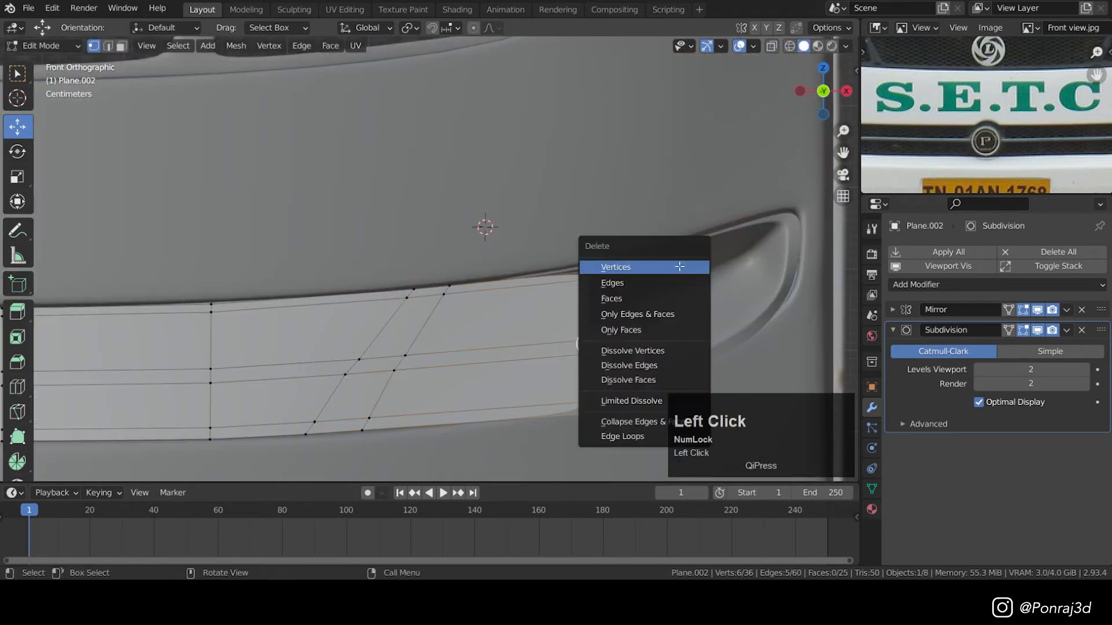
pyautogui.click(684, 267)
pyautogui.scroll(-3, 666, 278)
pyautogui.moveTo(579, 307); pyautogui.dragTo(371, 249, button='middle')
pyautogui.press('Tab')
pyautogui.scroll(-2, 242, 297)
pyautogui.press('Tab')
pyautogui.press('Tab')
pyautogui.press('Tab')
# - Snap the 3D cursor to the panel's centre vertices and set the panel's origin to the 3D cursor
pyautogui.scroll(5, 362, 303)
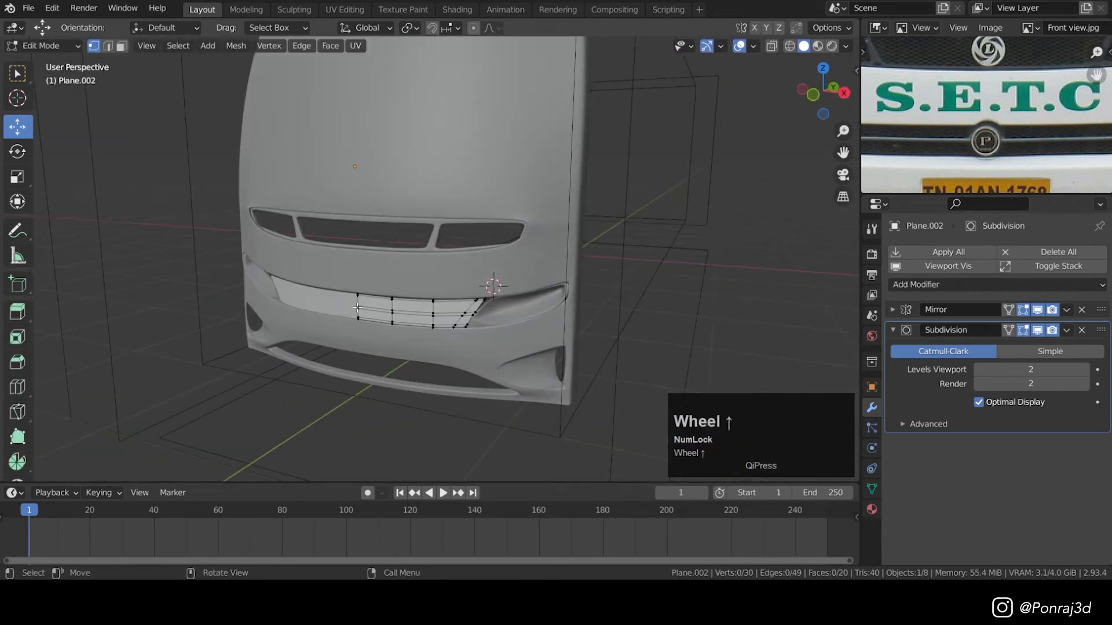
pyautogui.scroll(2, 426, 260)
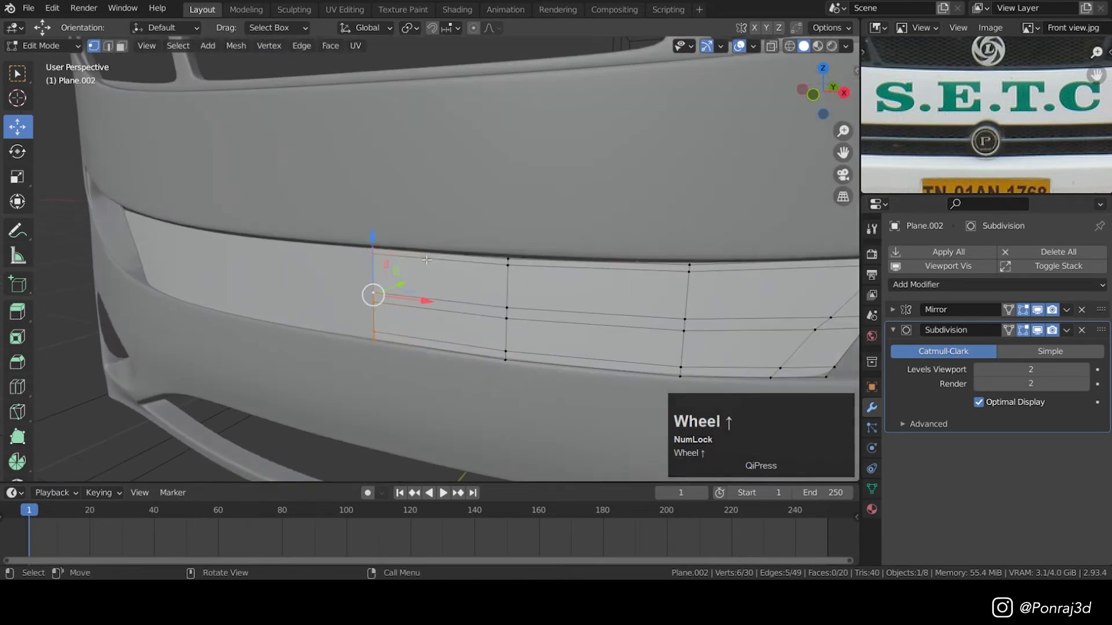
pyautogui.hotkey('shift', 's')
pyautogui.press('Tab')
pyautogui.rightClick(488, 300)
pyautogui.moveTo(540, 301)
pyautogui.click(614, 330)
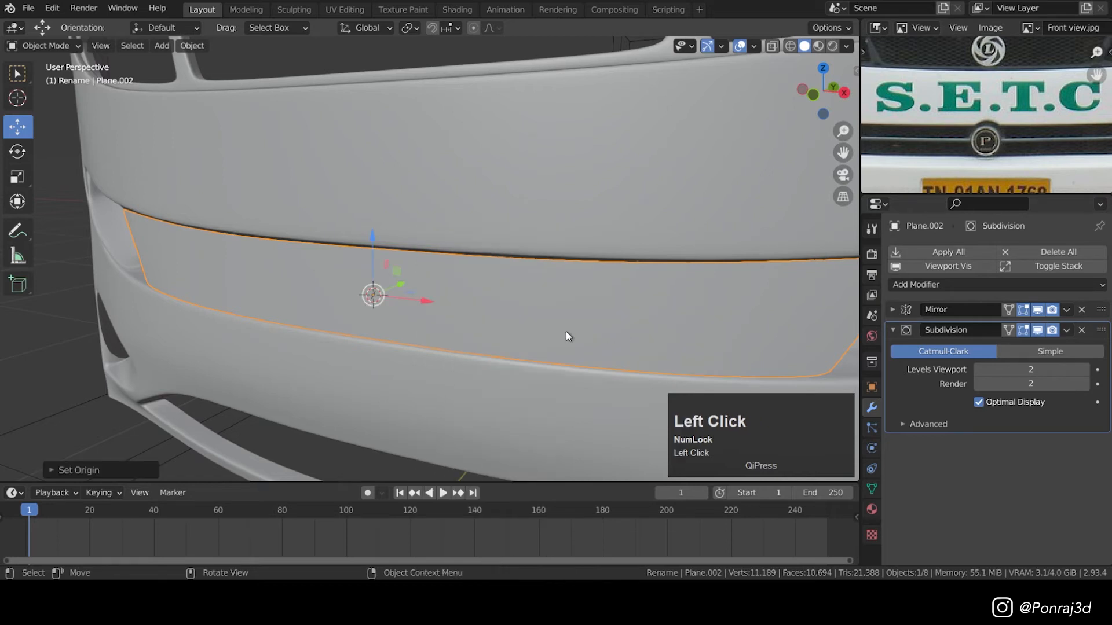
# - Nudge the grille panel slightly into place in the body opening and save the file
pyautogui.scroll(-2, 452, 292)
pyautogui.moveTo(453, 292); pyautogui.dragTo(410, 329, button='middle')
pyautogui.scroll(3, 408, 313)
pyautogui.moveTo(395, 302); pyautogui.dragTo(410, 299)
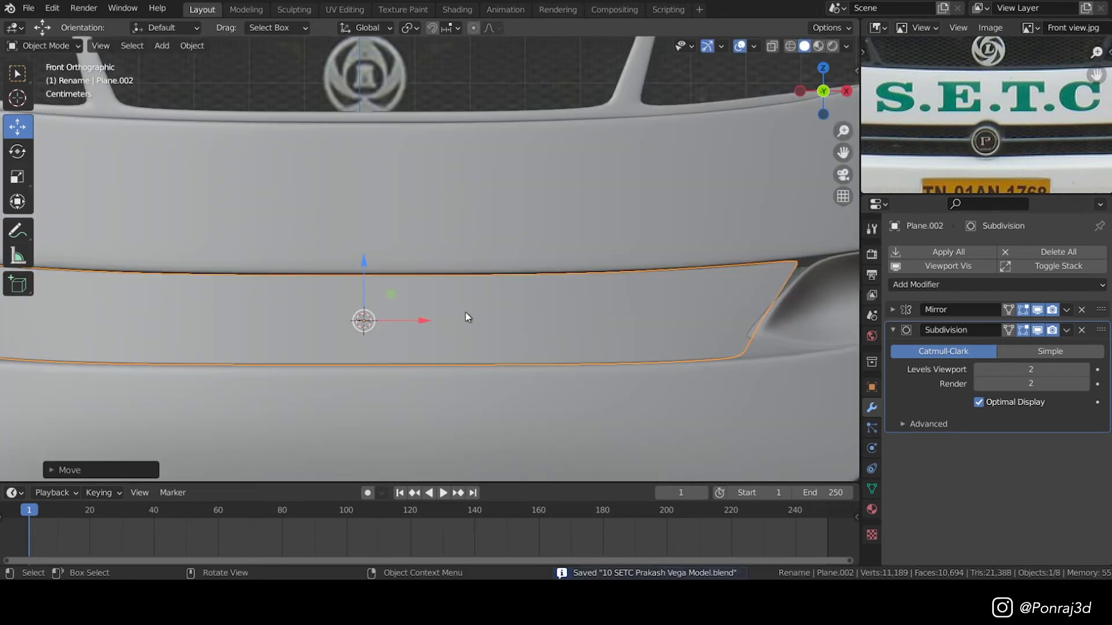
# - Delete the upper row of faces between the centre and the slanted end to open the grille's upper slot
pyautogui.press('Tab')
pyautogui.keyDown('shift'); pyautogui.moveTo(466, 317); pyautogui.dragTo(319, 350, button='middle'); pyautogui.keyUp('shift')
pyautogui.press('z')
pyautogui.click(305, 328)
pyautogui.press('z')
pyautogui.click(405, 326)
pyautogui.keyDown('shift'); pyautogui.click(418, 327); pyautogui.keyUp('shift')
pyautogui.keyDown('shift'); pyautogui.click(553, 324); pyautogui.keyUp('shift')
pyautogui.press('x')
pyautogui.click(510, 356)
# - Delete the matching faces in the lower row to open the grille's lower slot
pyautogui.click(318, 374)
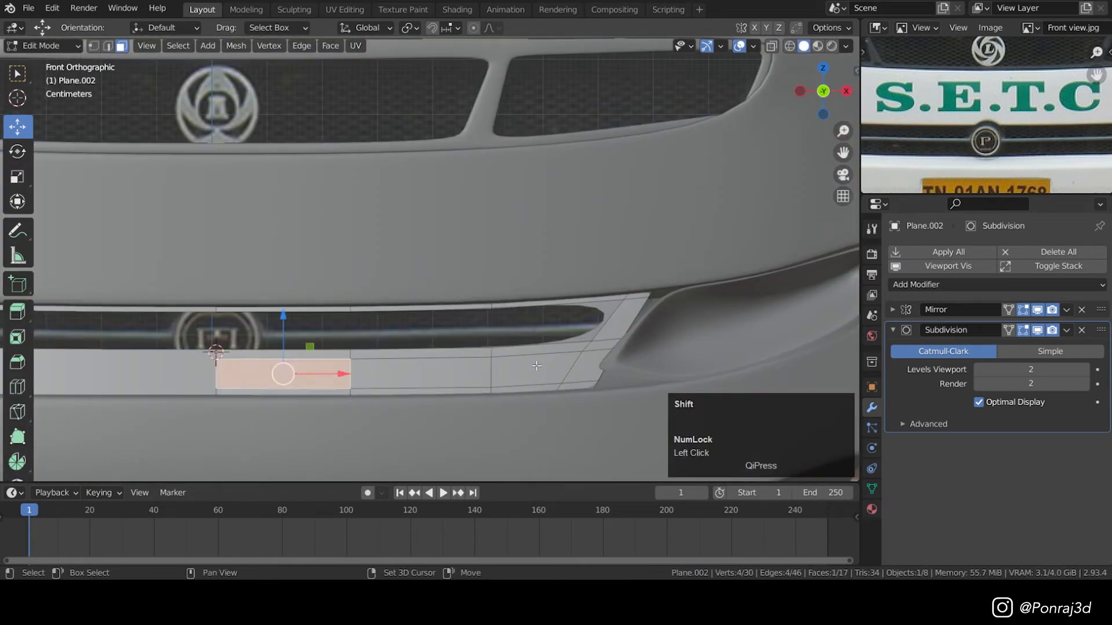
pyautogui.keyDown('ctrl'); pyautogui.click(525, 370); pyautogui.keyUp('ctrl')
pyautogui.press('x')
pyautogui.click(471, 370)
# - Add loop cuts across the horizontal grille bars and slide them against the slanted end bar to sharpen the slot corners
pyautogui.scroll(4, 540, 339)
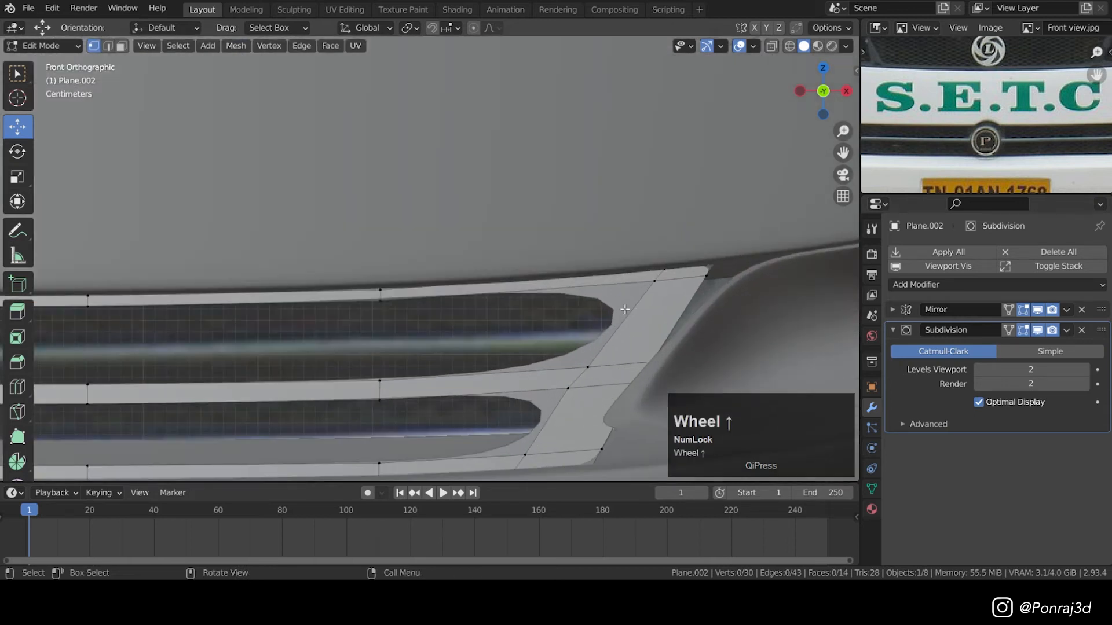
pyautogui.hotkey('ctrl', 'r')
pyautogui.click(668, 285)
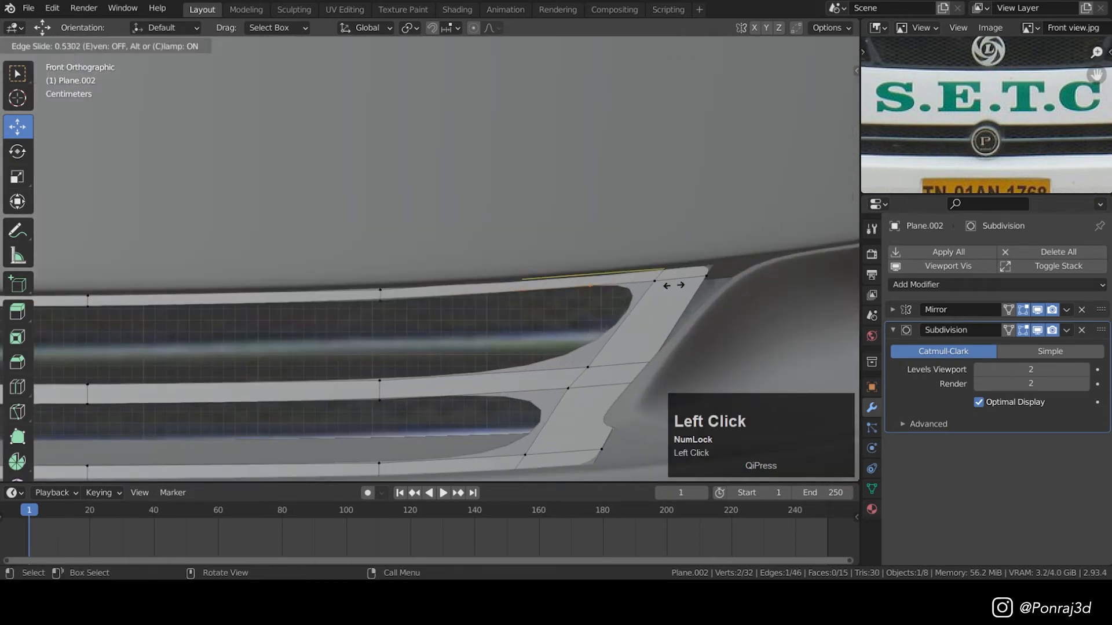
pyautogui.click(720, 280)
pyautogui.hotkey('ctrl', 'r')
pyautogui.click(640, 278)
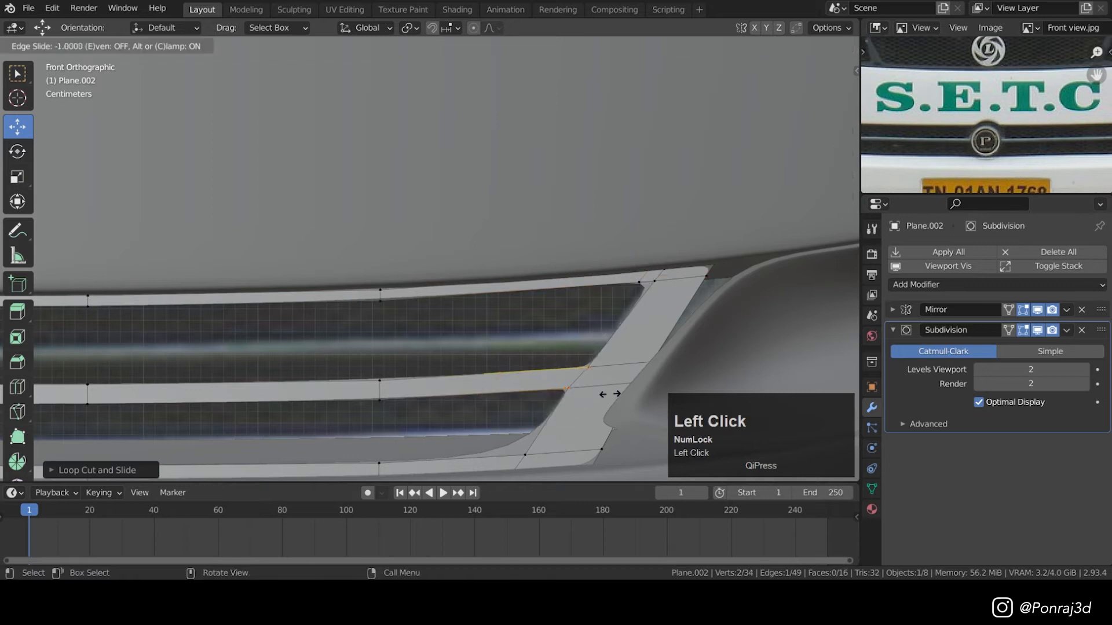
pyautogui.click(544, 443)
# - Leave mesh editing to check the slotted grille on the bus front, and save the file
pyautogui.press('z')
pyautogui.press('z')
pyautogui.scroll(-3, 514, 317)
pyautogui.moveTo(513, 317); pyautogui.dragTo(381, 321, button='middle')
pyautogui.press('Tab')
pyautogui.hotkey('ctrl', 's')
# - Open the bus body mesh for editing and reposition the lower inner corner vertex of the headlight housing beside the grille end
pyautogui.click(381, 321)
pyautogui.scroll(2, 382, 324)
pyautogui.click(383, 335)
pyautogui.click(383, 335)
pyautogui.press('Tab')
pyautogui.moveTo(383, 335); pyautogui.dragTo(392, 346, button='middle')
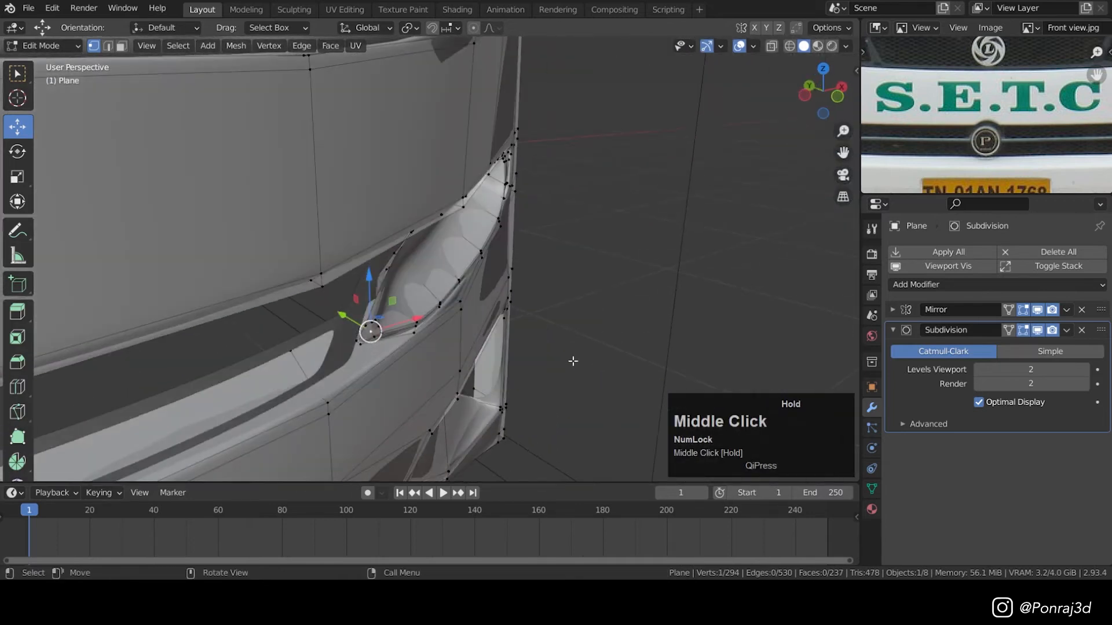
pyautogui.scroll(3, 391, 347)
pyautogui.moveTo(366, 334); pyautogui.dragTo(328, 311)
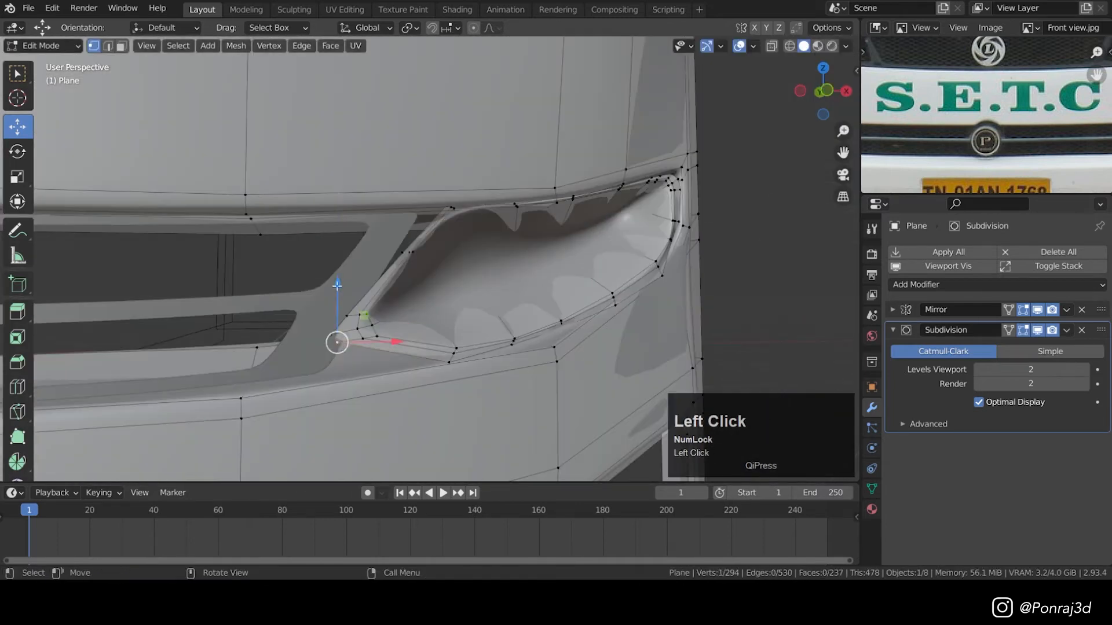
pyautogui.moveTo(340, 343); pyautogui.dragTo(333, 299)
pyautogui.moveTo(333, 300); pyautogui.dragTo(334, 298)
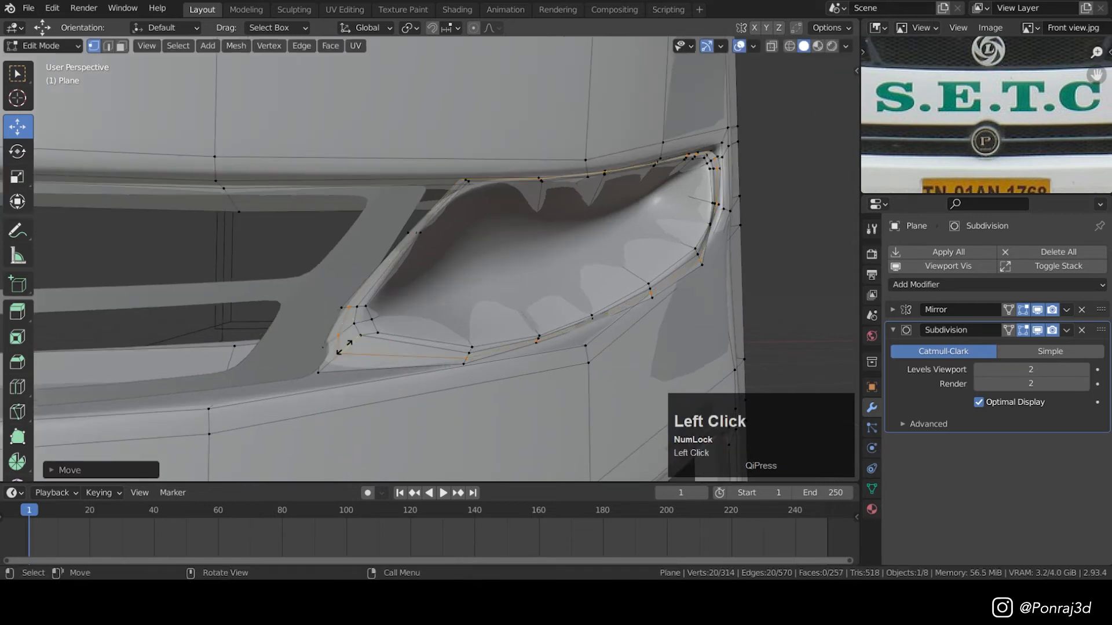
# - Undo the trial extrusion, reselect the headlight housing's outer edge loop and extrude it along the Y axis
pyautogui.hotkey('ctrl', 'z')
pyautogui.keyDown('alt'); pyautogui.click(338, 347); pyautogui.keyUp('alt')
pyautogui.moveTo(392, 296); pyautogui.dragTo(465, 310, button='middle')
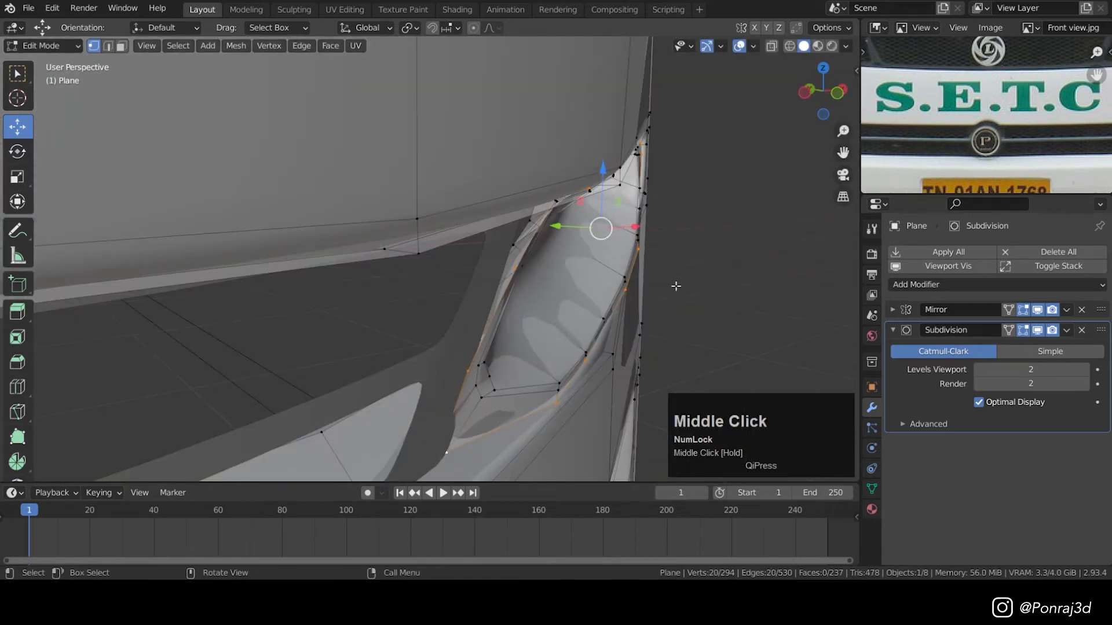
pyautogui.press('e')
pyautogui.press('y')
pyautogui.click(642, 287)
pyautogui.scroll(2, 551, 291)
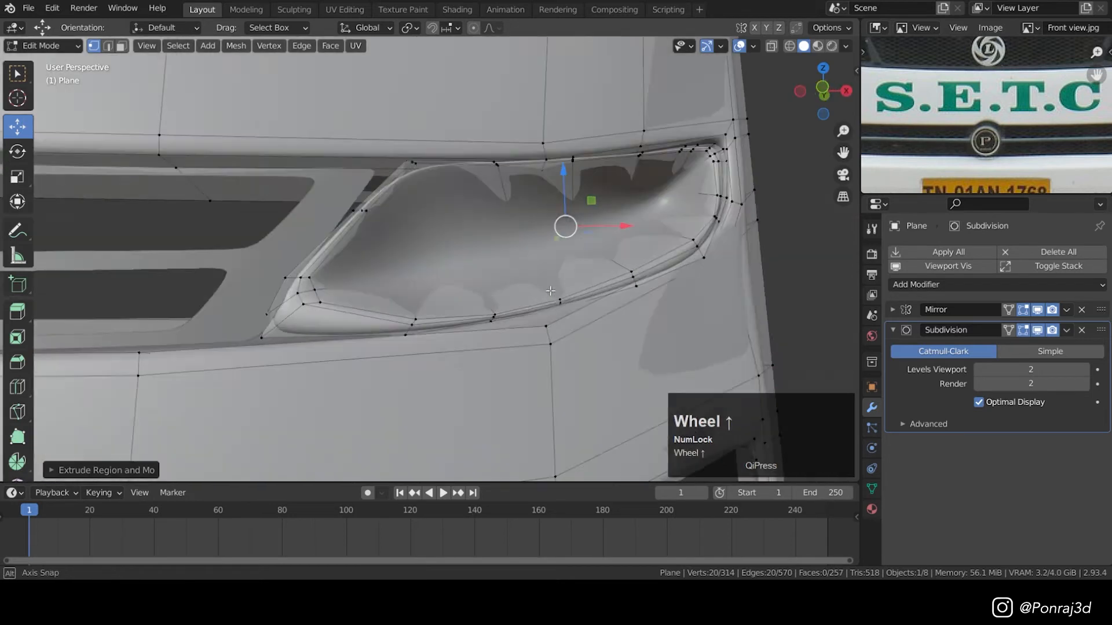
# - Reposition the vertices along the headlight housing's inner side so its edge follows the slanted grille end
pyautogui.moveTo(550, 291); pyautogui.dragTo(340, 304, button='middle')
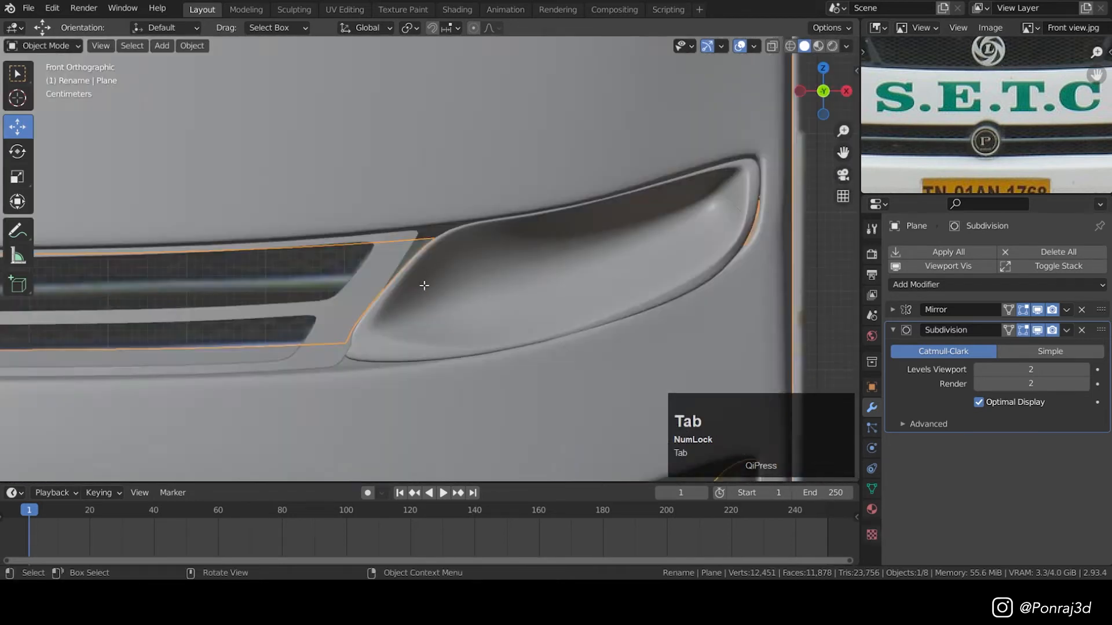
pyautogui.scroll(2, 424, 255)
pyautogui.press('z')
pyautogui.click(443, 299)
pyautogui.moveTo(446, 278); pyautogui.dragTo(384, 258)
pyautogui.press('z')
pyautogui.click(463, 242)
pyautogui.moveTo(459, 274); pyautogui.dragTo(446, 273)
# - Adjust the housing's upper inner corner vertices, undoing the last move and sliding the vertex along its edge instead
pyautogui.keyDown('shift'); pyautogui.moveTo(449, 216); pyautogui.dragTo(452, 275, button='middle'); pyautogui.keyUp('shift')
pyautogui.press('z')
pyautogui.moveTo(487, 288); pyautogui.dragTo(452, 253)
pyautogui.press('z')
pyautogui.moveTo(519, 273); pyautogui.dragTo(427, 282)
pyautogui.hotkey('ctrl', 'z')
pyautogui.press('g')
pyautogui.press('g')
pyautogui.click(454, 280)
pyautogui.press('z')
pyautogui.press('z')
pyautogui.click(659, 309)
# - Adjust the vertices at the housing's lower inner corner to meet the grille end, return to object mode and save the file
pyautogui.press('Tab')
pyautogui.scroll(-5, 421, 352)
pyautogui.press('Tab')
pyautogui.moveTo(433, 389)
pyautogui.mouseDown()
pyautogui.moveTo(362, 318)
pyautogui.moveTo(408, 353)
pyautogui.mouseUp()
pyautogui.press('z')
pyautogui.moveTo(400, 411)
pyautogui.mouseDown()
pyautogui.moveTo(362, 372)
pyautogui.moveTo(377, 392)
pyautogui.mouseUp()
pyautogui.press('z')
pyautogui.press('z')
pyautogui.press('z')
pyautogui.press('Tab')
pyautogui.scroll(-4, 474, 284)
pyautogui.moveTo(473, 284); pyautogui.dragTo(498, 286, button='middle')
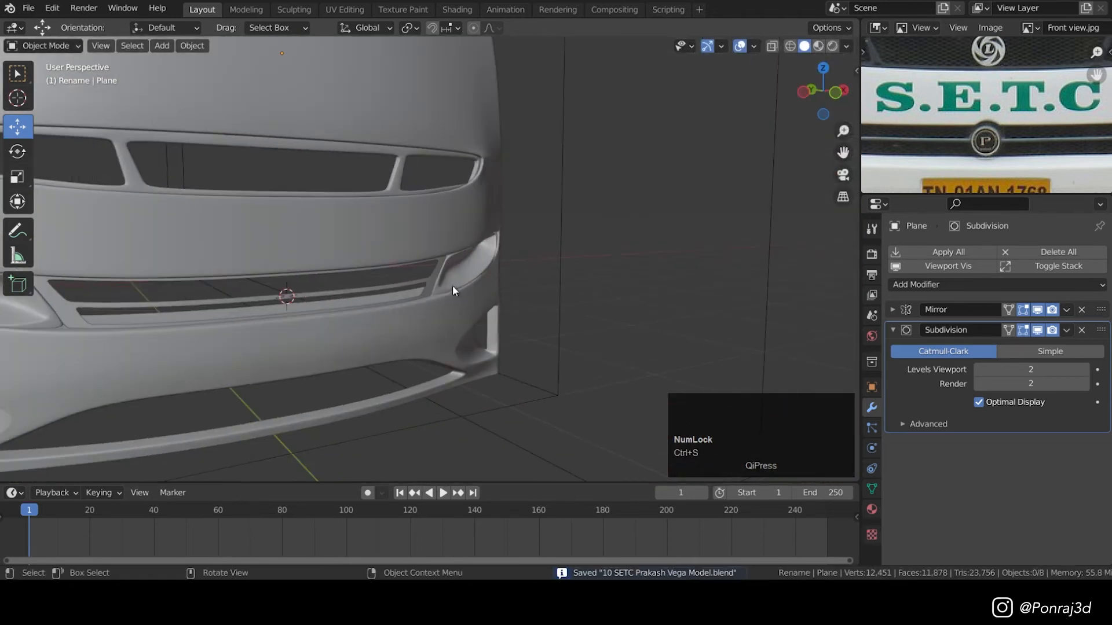
# - Open the lower grille panel for editing in the front view and compare it with the reference photo in wireframe
pyautogui.click(392, 284)
pyautogui.press('KP_1')
pyautogui.scroll(4, 312, 271)
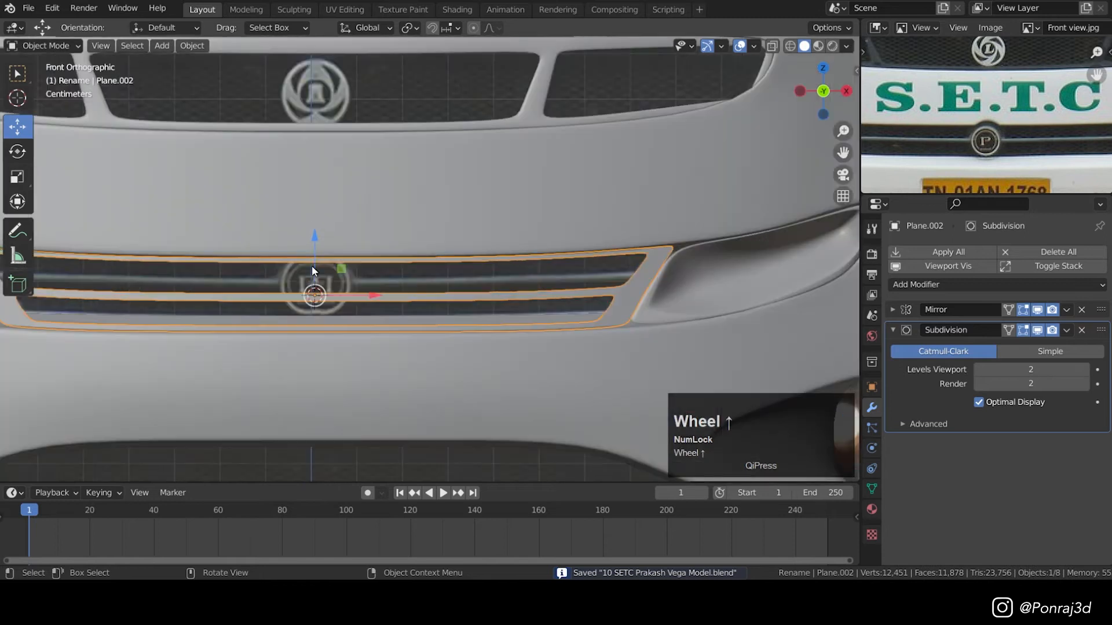
pyautogui.press('Tab')
pyautogui.press('z')
pyautogui.scroll(2, 312, 270)
pyautogui.scroll(-3, 312, 270)
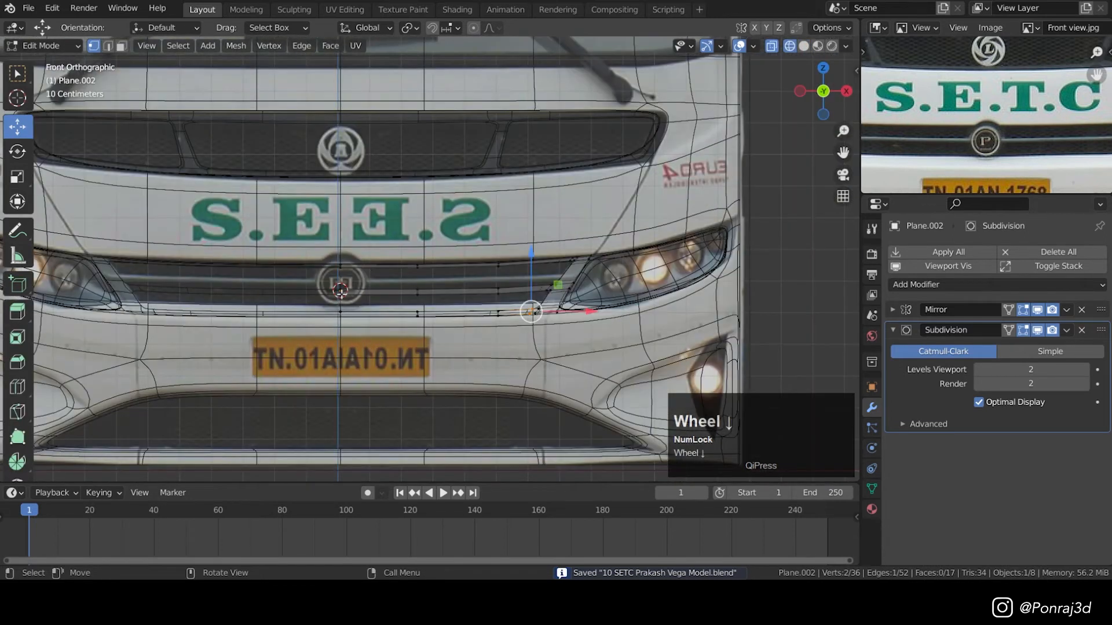
pyautogui.keyDown('shift'); pyautogui.moveTo(367, 272); pyautogui.dragTo(374, 295, button='middle'); pyautogui.keyUp('shift')
pyautogui.scroll(2, 369, 330)
pyautogui.press('1')
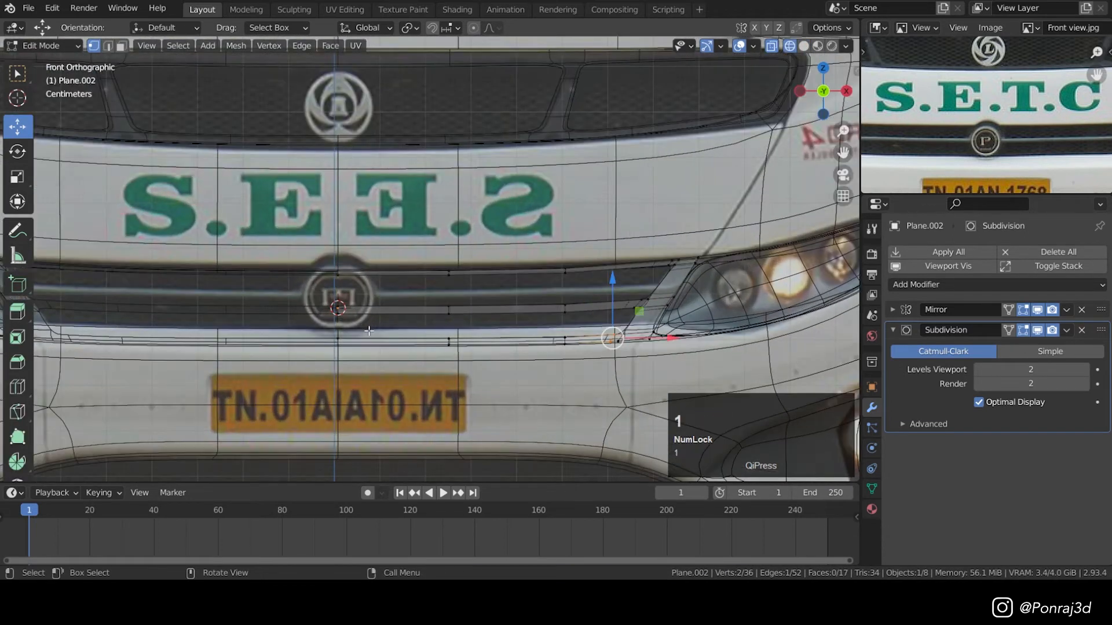
# - Place the 3D cursor on the grille's middle bar beside the centre and add a circle to the grille mesh there
pyautogui.press('z')
pyautogui.press('z')
pyautogui.scroll(2, 381, 307)
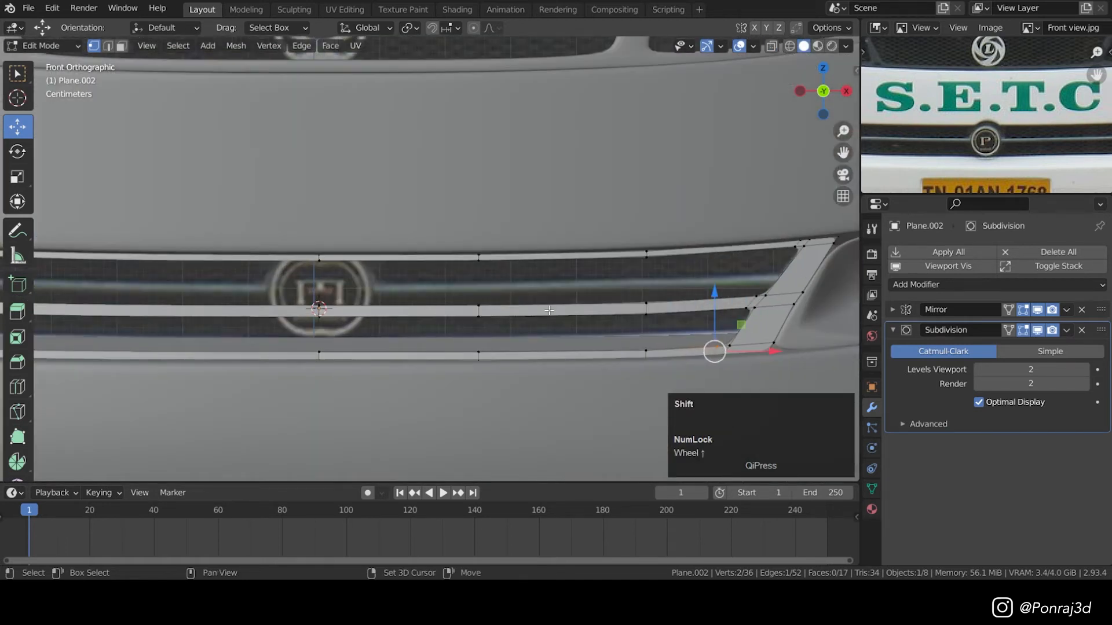
pyautogui.scroll(-2, 550, 311)
pyautogui.keyDown('shift'); pyautogui.moveTo(457, 324); pyautogui.dragTo(476, 326, button='middle'); pyautogui.keyUp('shift')
pyautogui.hotkey('shift', 'a')
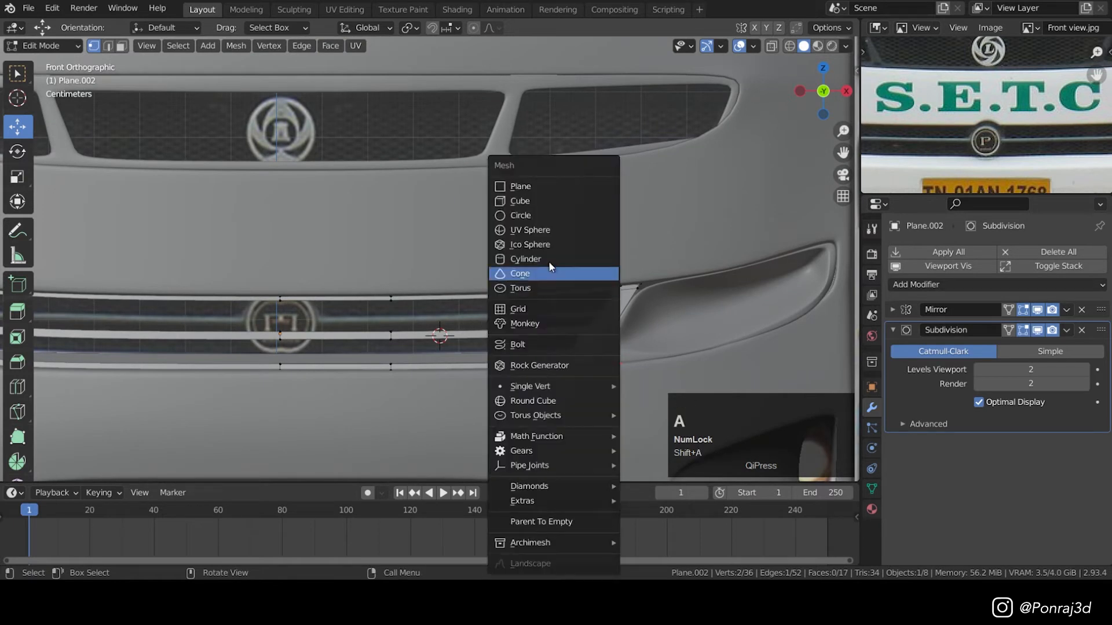
pyautogui.click(560, 215)
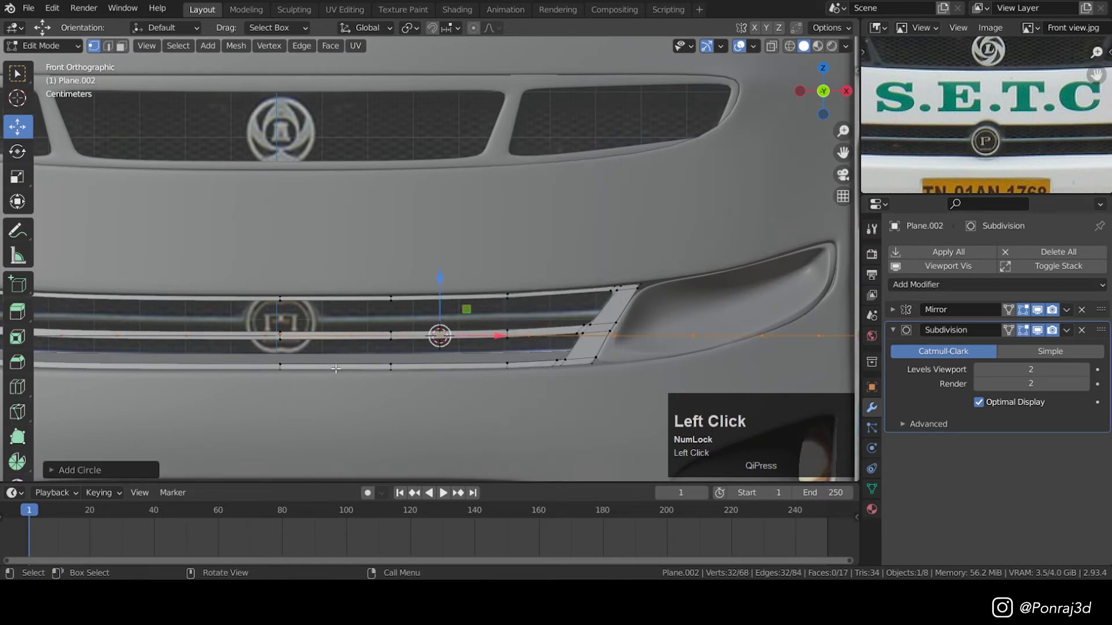
# - Turn off the Mirror modifier's viewport display on the grille, leaving the circle unscaled
pyautogui.scroll(-3, 459, 348)
pyautogui.moveTo(459, 349); pyautogui.dragTo(509, 395, button='middle')
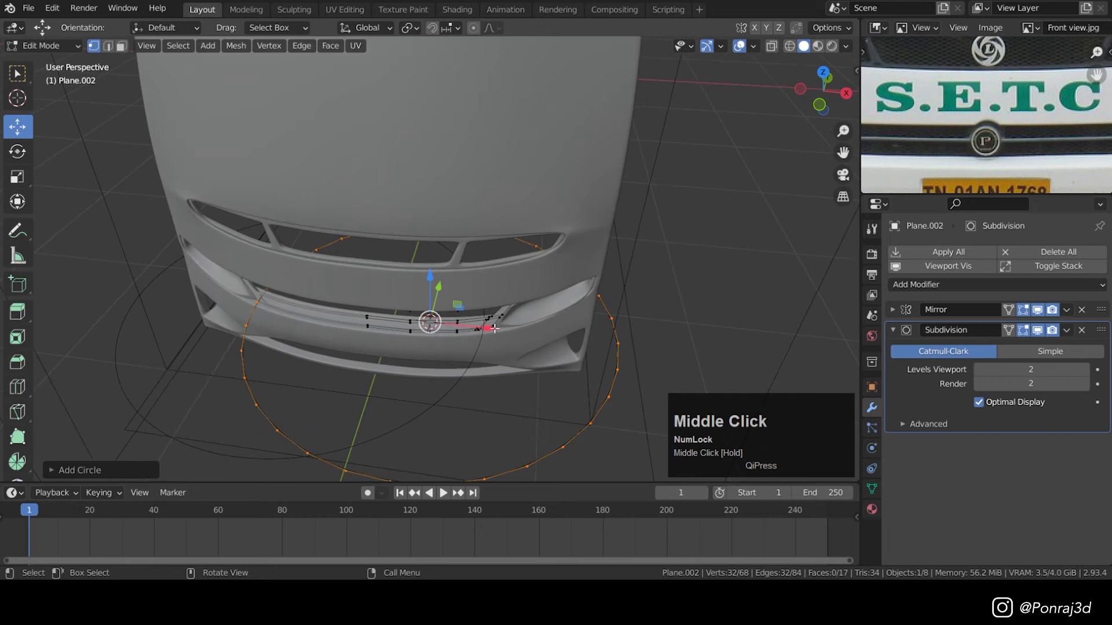
pyautogui.click(1031, 318)
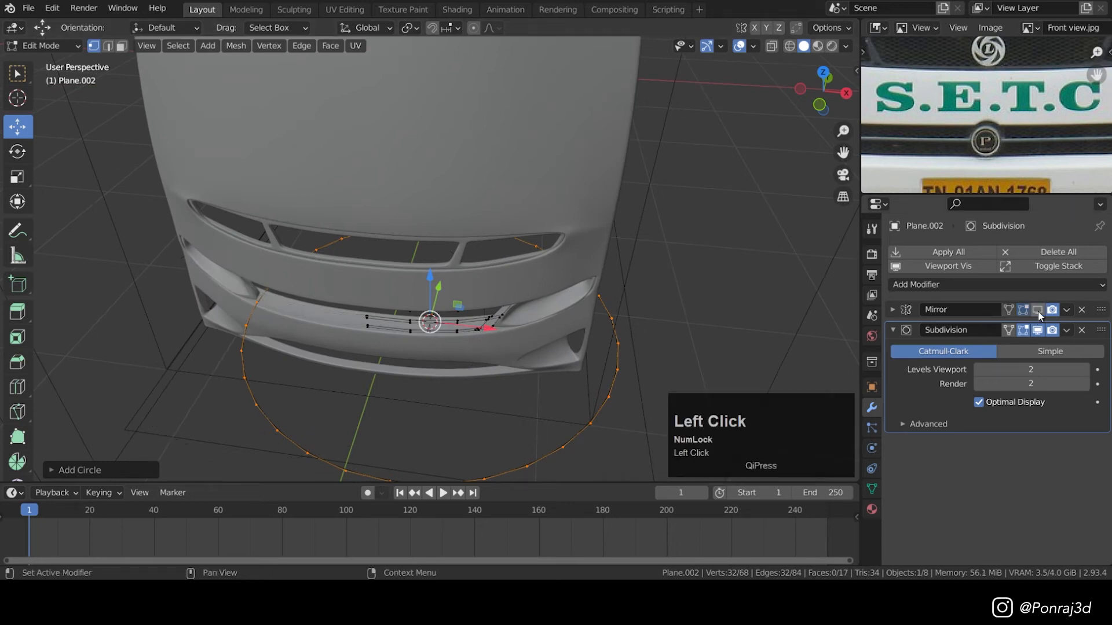
pyautogui.press('s')
pyautogui.rightClick(597, 305)
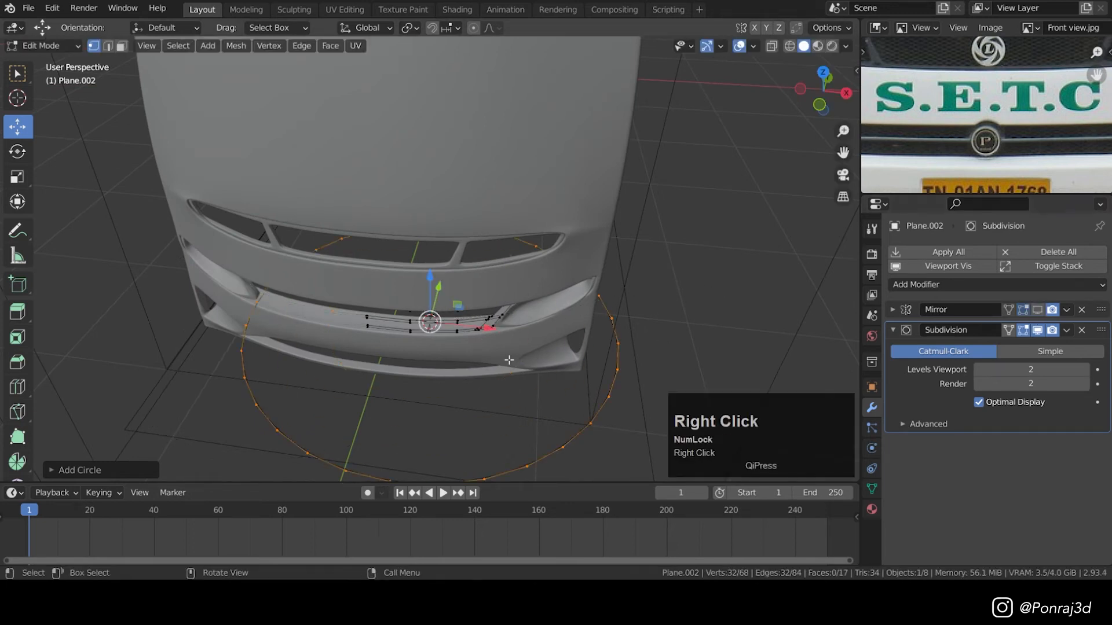
# - Set the added circle's vertex count to 12
pyautogui.click(121, 471)
pyautogui.click(188, 315)
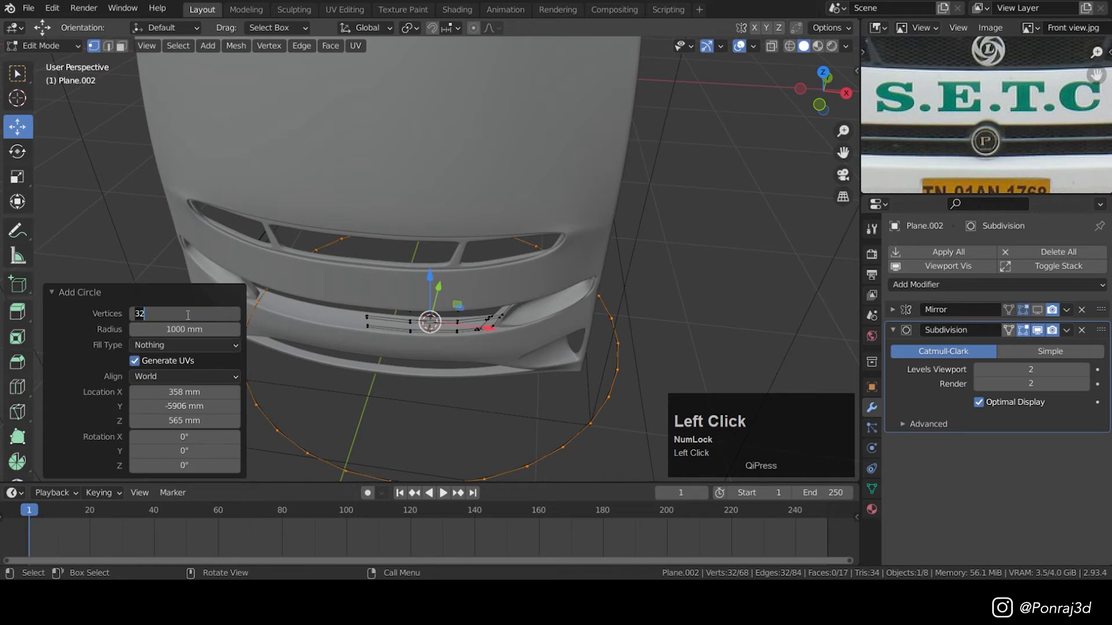
pyautogui.write('12')
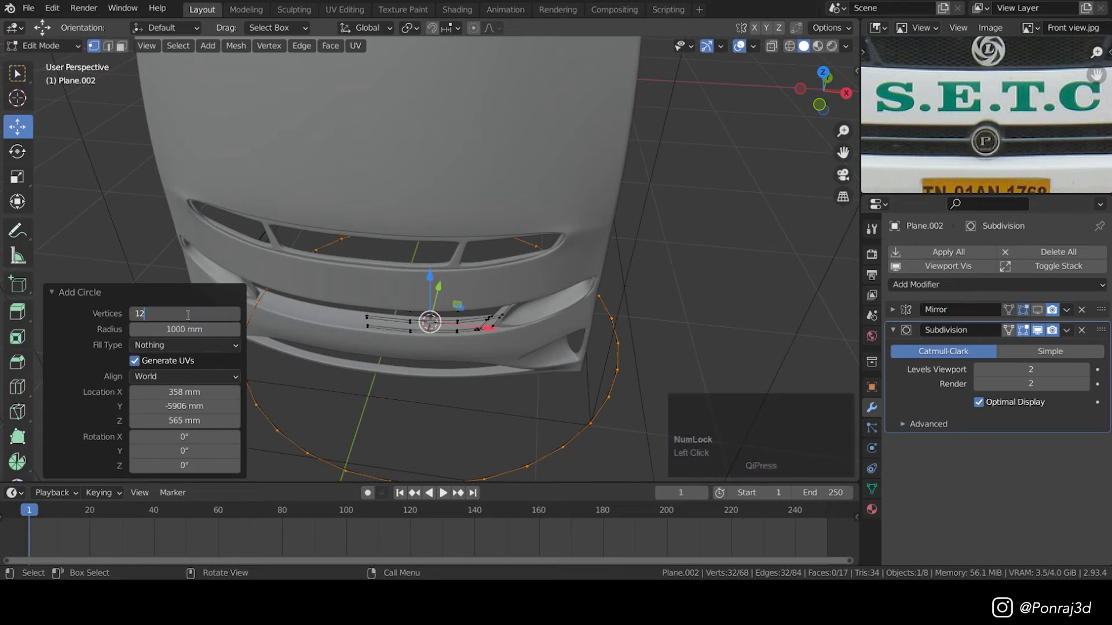
pyautogui.click(78, 317)
pyautogui.click(53, 293)
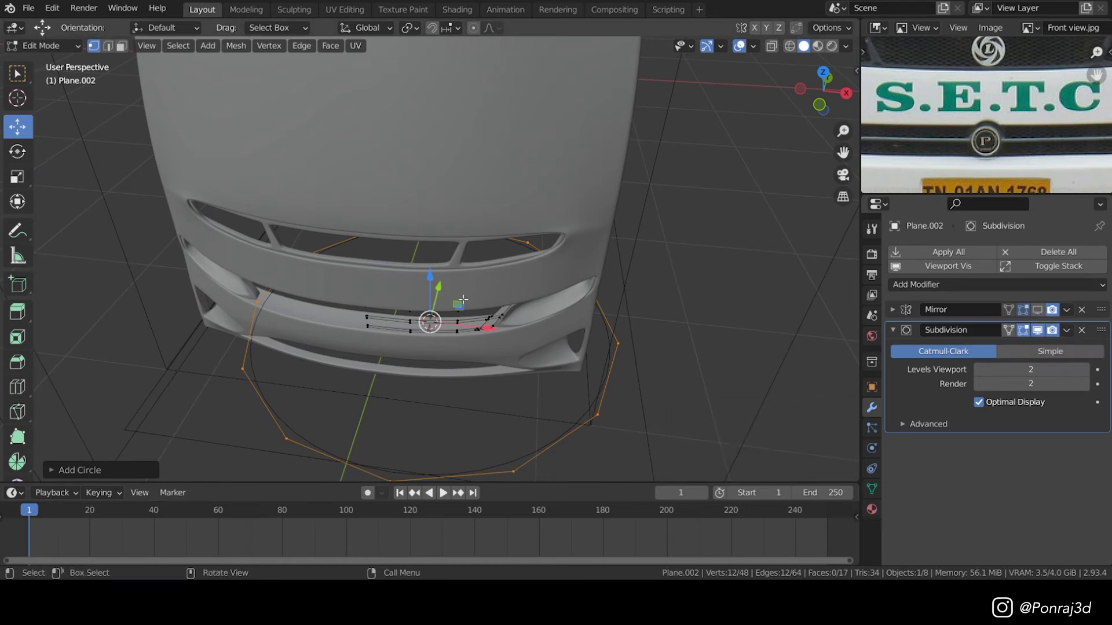
pyautogui.press('s')
pyautogui.rightClick(1081, 329)
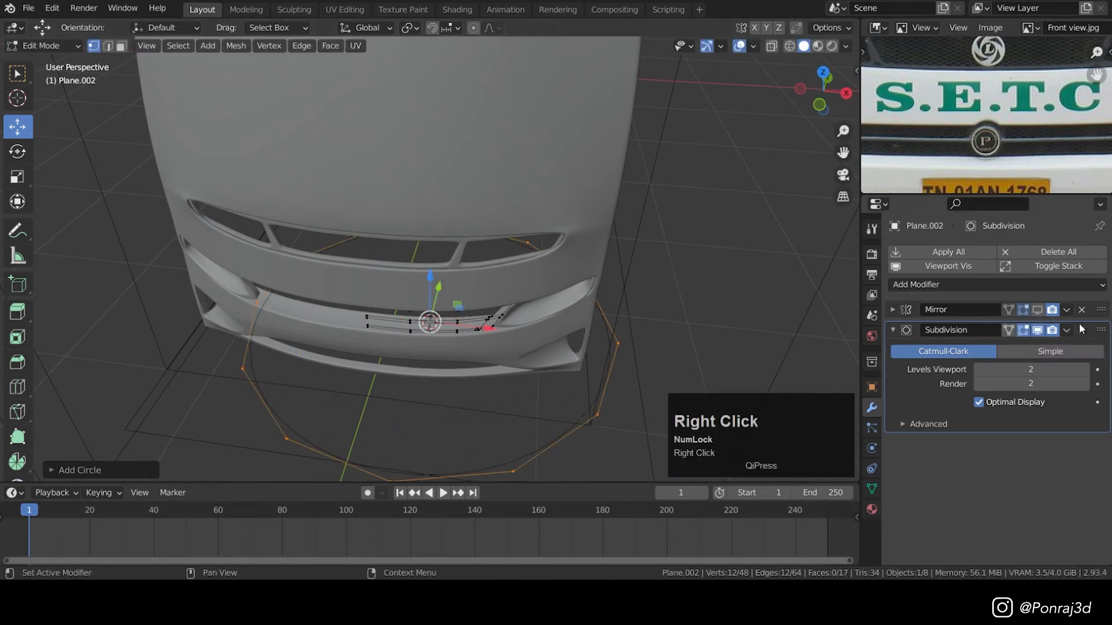
pyautogui.click(1038, 311)
pyautogui.press('s')
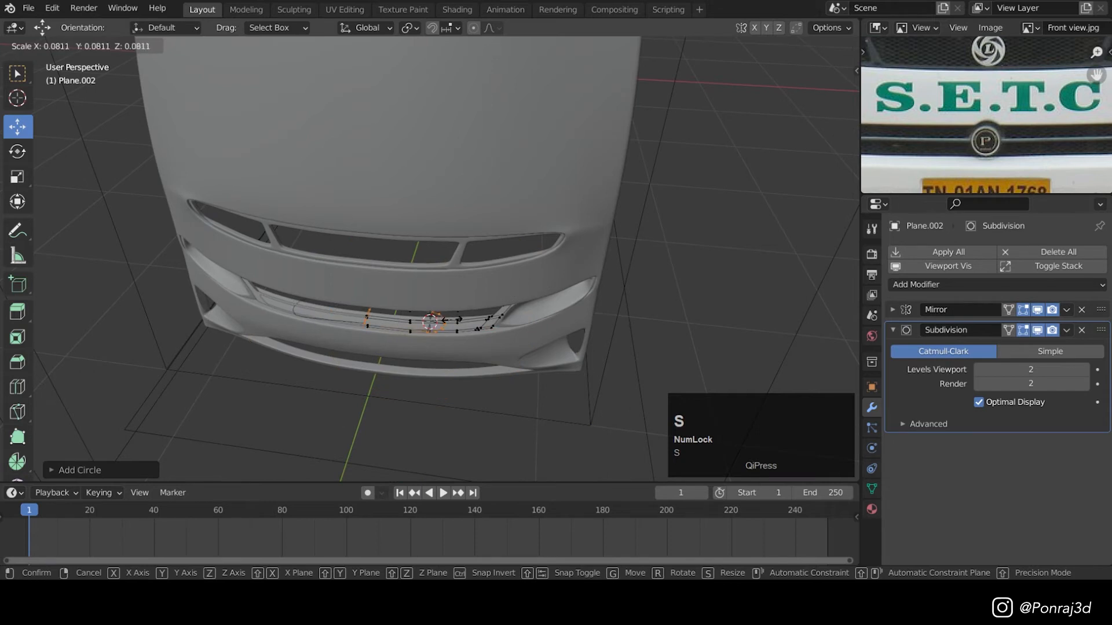
pyautogui.rightClick(1037, 310)
# - Scale down the circle added on the grille's middle bar and rotate it about the X axis to face the front
pyautogui.press('s')
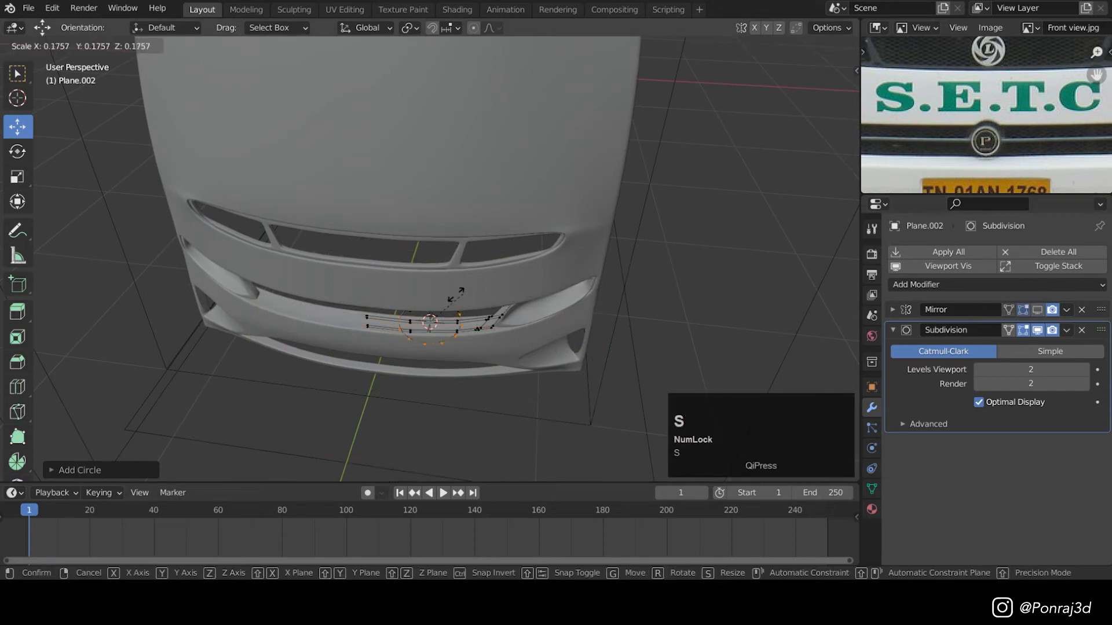
pyautogui.click(438, 297)
pyautogui.press('r')
pyautogui.press('x')
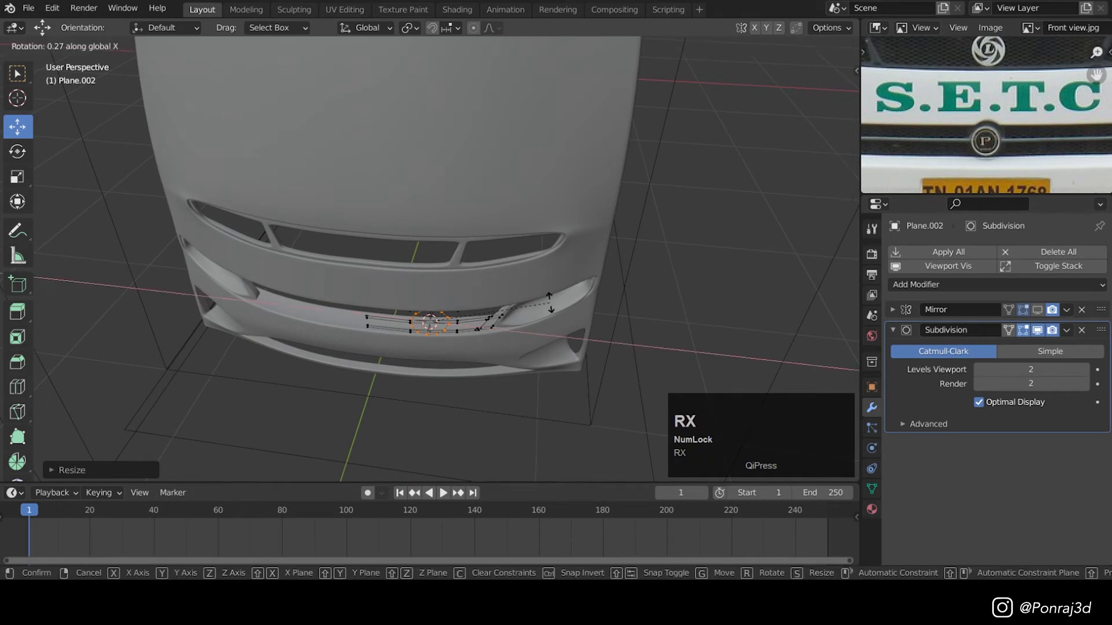
pyautogui.click(549, 301)
# - Move the circle along the Y axis toward the front of the grille bars in the side view
pyautogui.press('KP_1')
pyautogui.press('KP_3')
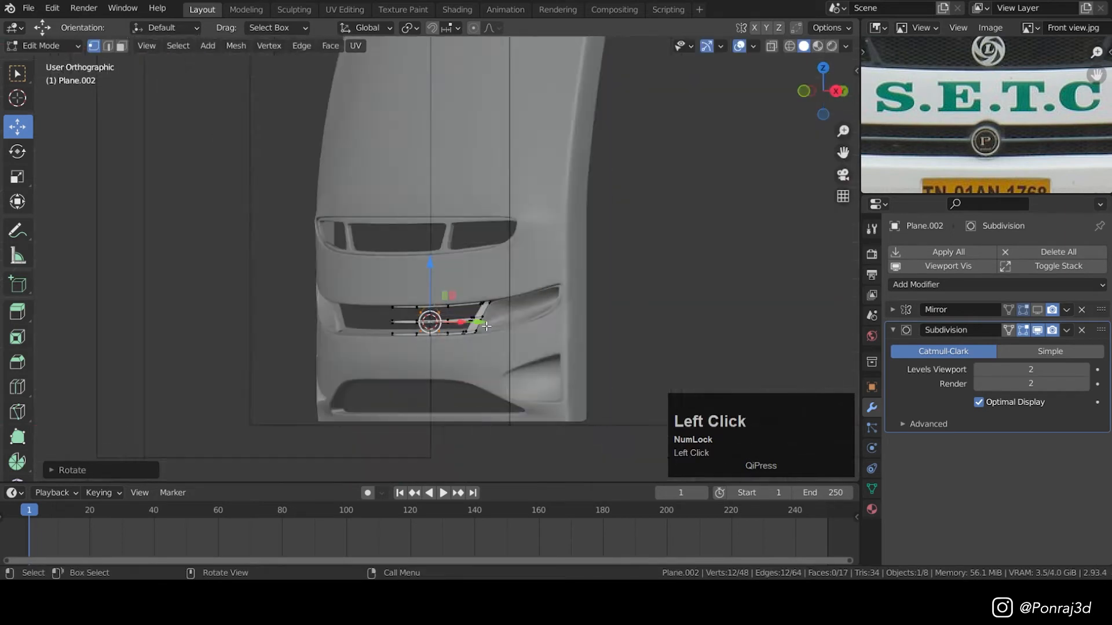
pyautogui.moveTo(496, 323); pyautogui.dragTo(470, 323)
# - Delete the vertices of the circle's half nearest the bus centre, using the front wireframe view
pyautogui.press('KP_1')
pyautogui.scroll(6, 393, 316)
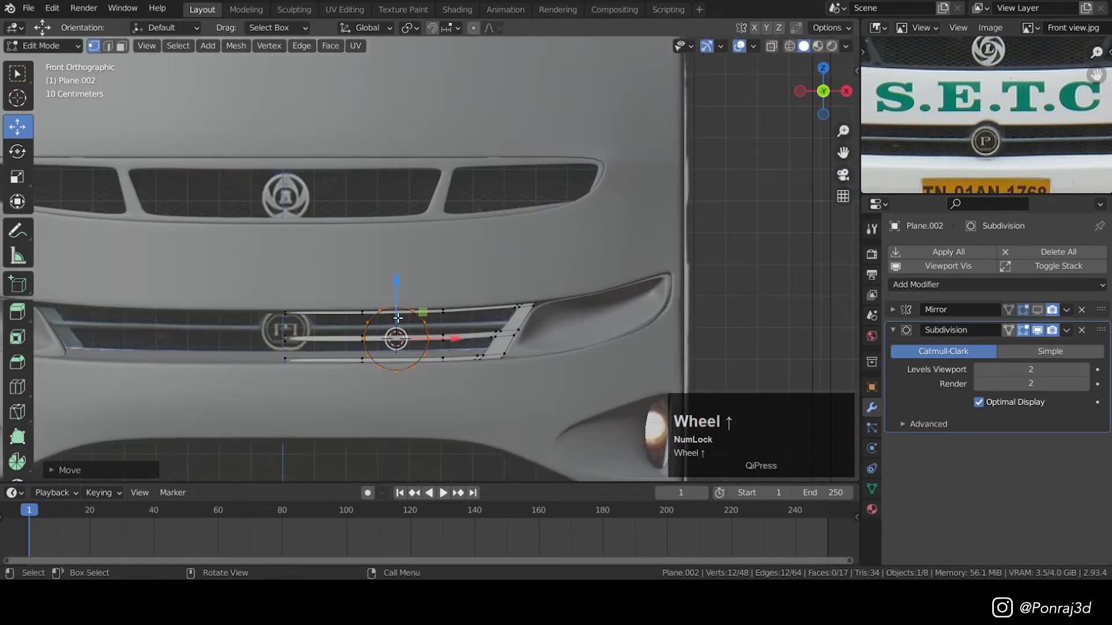
pyautogui.keyDown('shift'); pyautogui.moveTo(433, 327); pyautogui.dragTo(499, 301, button='middle'); pyautogui.keyUp('shift')
pyautogui.press('z')
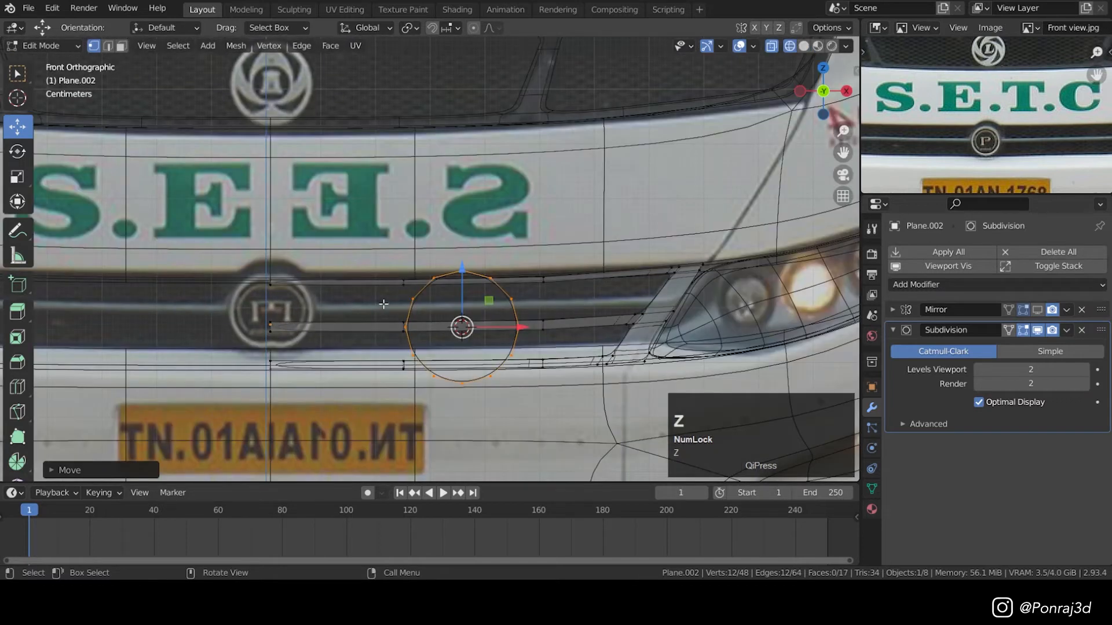
pyautogui.press('b')
pyautogui.keyDown('shift'); pyautogui.moveTo(477, 265); pyautogui.dragTo(596, 385); pyautogui.keyUp('shift')
pyautogui.press('b')
pyautogui.keyDown('shift'); pyautogui.moveTo(445, 224); pyautogui.dragTo(535, 399); pyautogui.keyUp('shift')
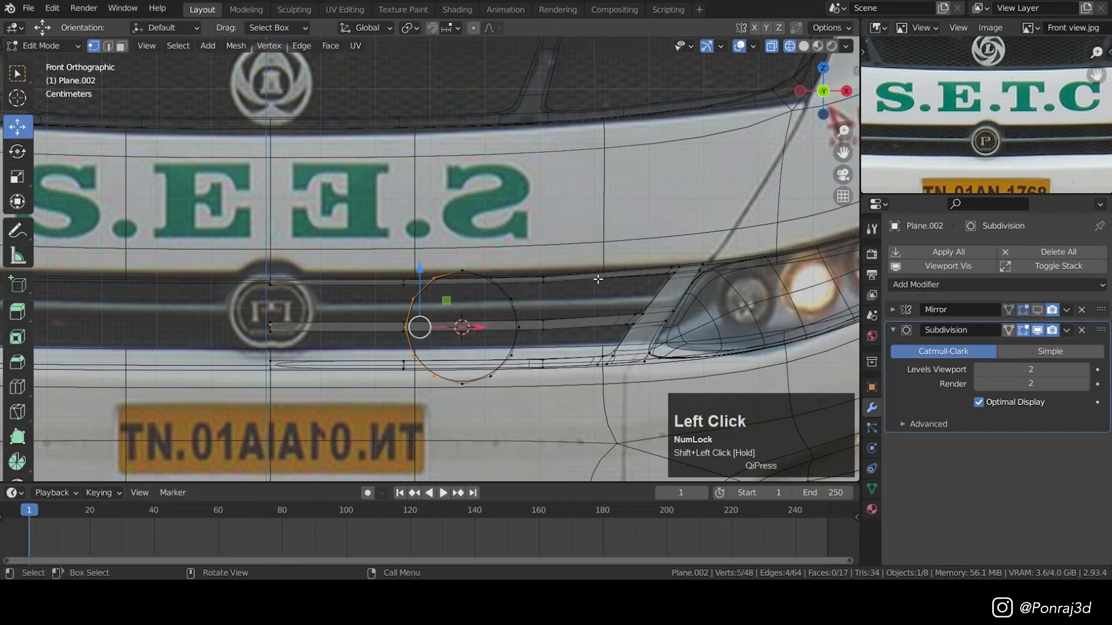
pyautogui.press('x')
pyautogui.click(547, 249)
pyautogui.press('z')
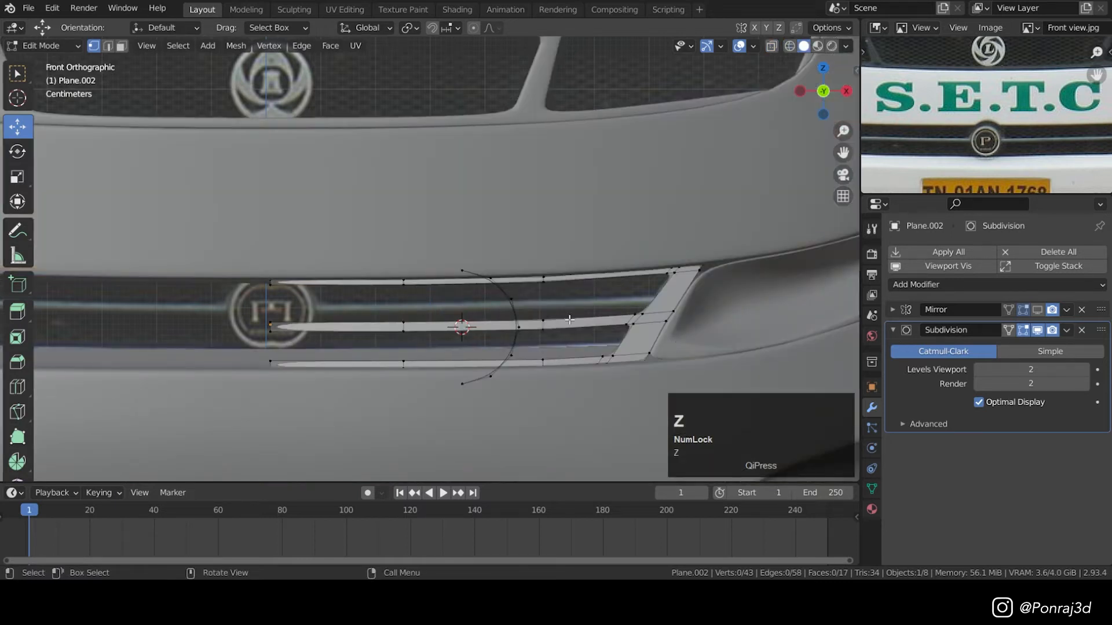
# - Move the remaining half-circle to the bus's centre line and scale it down toward the emblem's size
pyautogui.press('l')
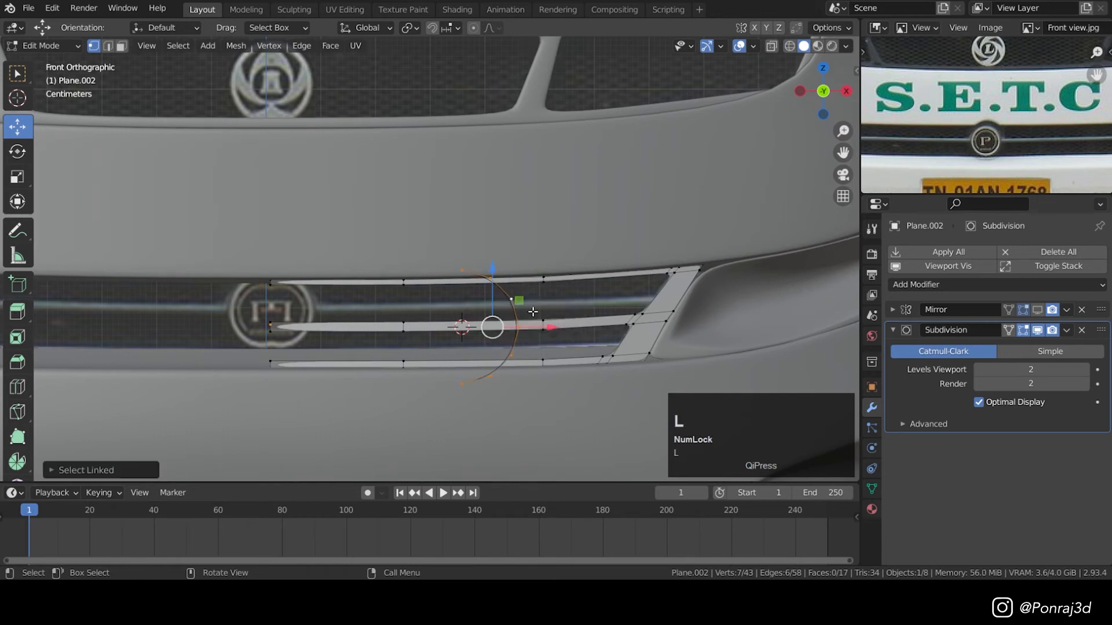
pyautogui.moveTo(542, 328); pyautogui.dragTo(530, 330)
pyautogui.moveTo(355, 330); pyautogui.dragTo(355, 330)
pyautogui.press('s')
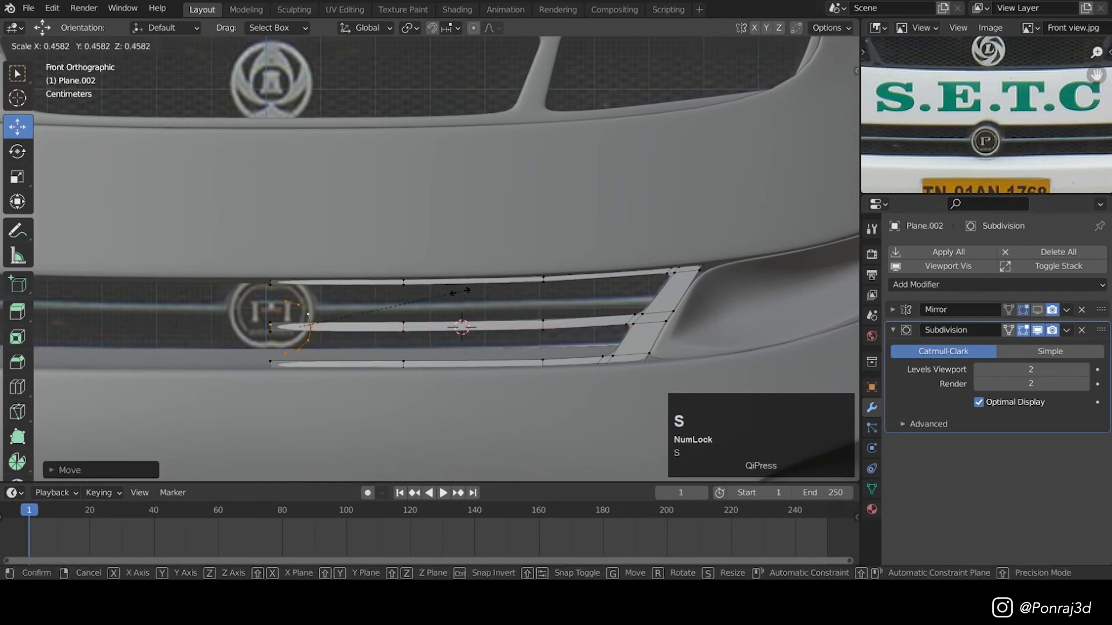
pyautogui.click(460, 291)
# - Fit the half-circle to the round emblem in the reference by repositioning and enlarging it
pyautogui.keyDown('shift'); pyautogui.moveTo(259, 292); pyautogui.dragTo(360, 304, button='middle'); pyautogui.keyUp('shift')
pyautogui.scroll(4, 388, 364)
pyautogui.moveTo(510, 375); pyautogui.dragTo(459, 383)
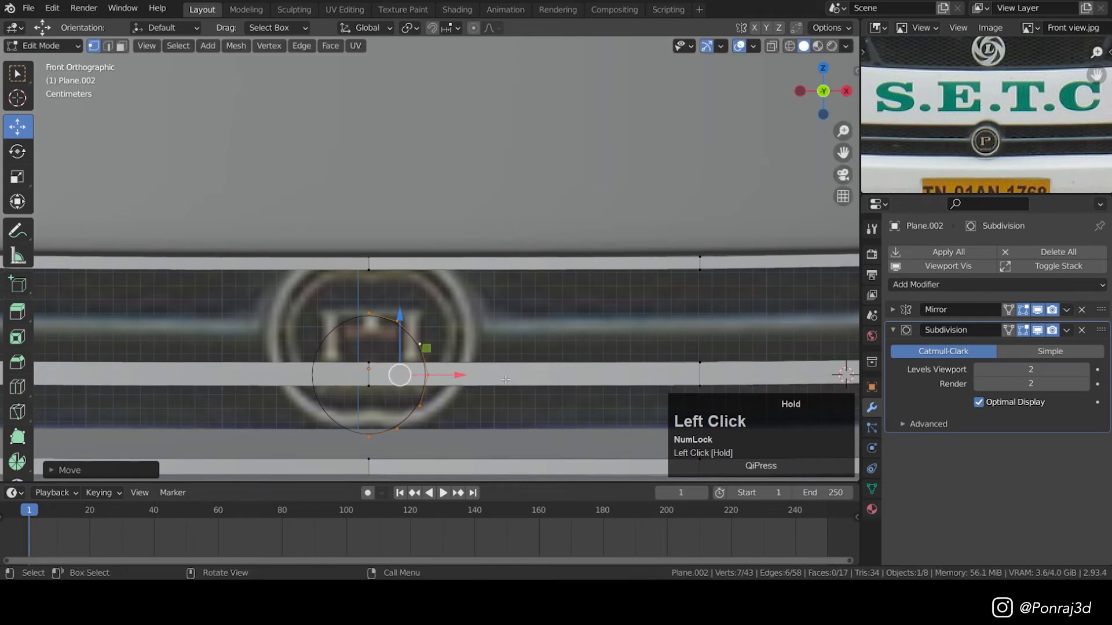
pyautogui.click(894, 328)
pyautogui.click(894, 329)
pyautogui.press('s')
pyautogui.click(530, 322)
pyautogui.moveTo(415, 320)
pyautogui.mouseDown()
pyautogui.moveTo(427, 287)
pyautogui.moveTo(427, 309)
pyautogui.mouseUp()
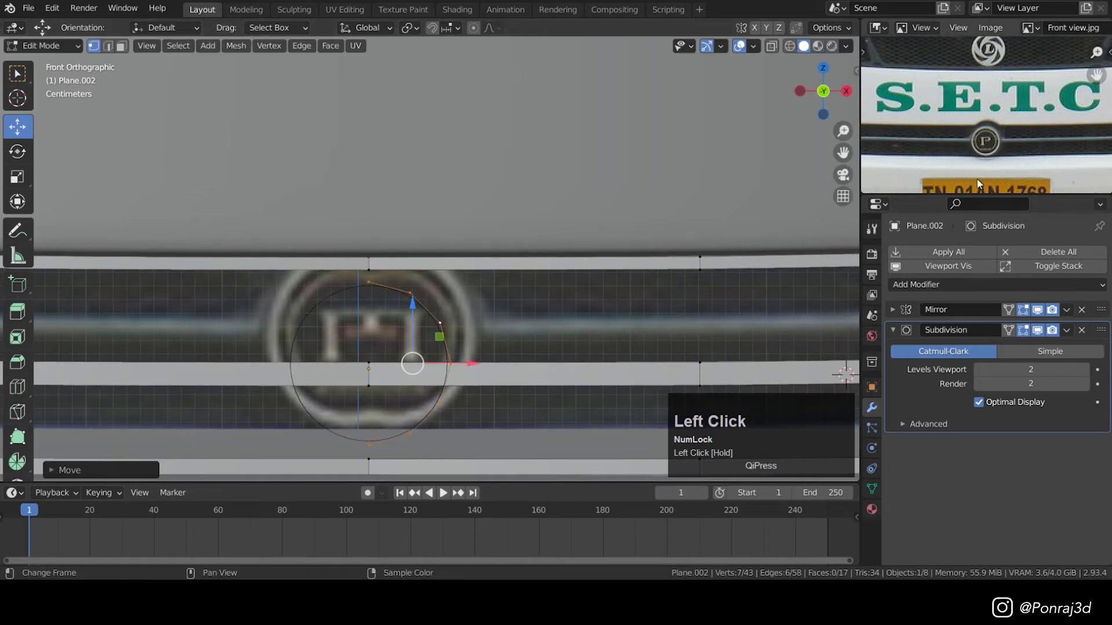
pyautogui.press('s')
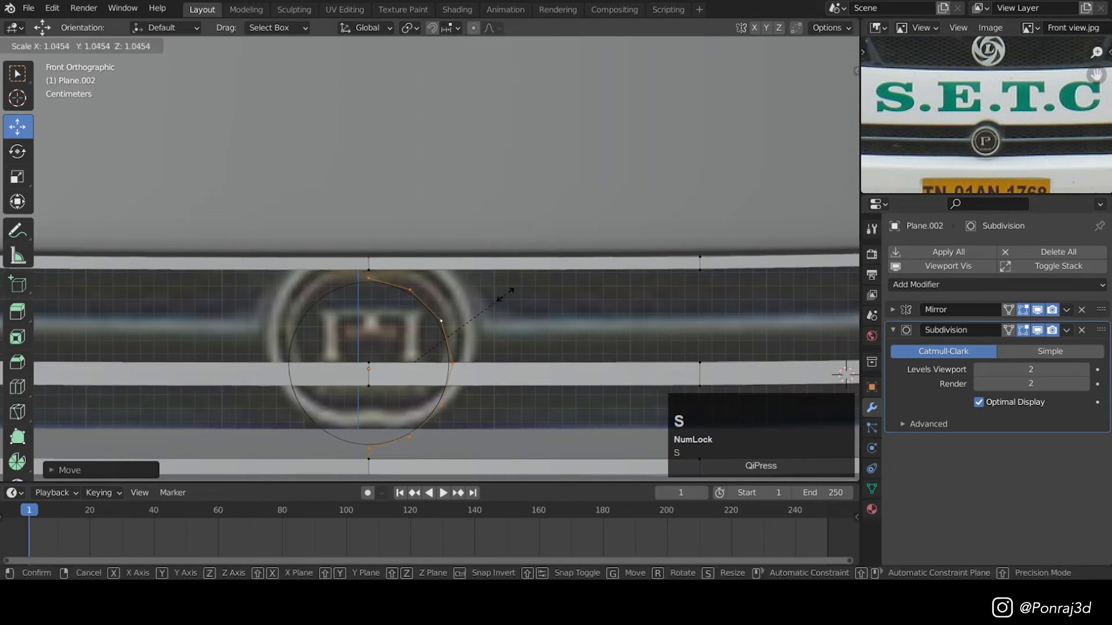
pyautogui.click(513, 290)
# - Move the half-circle along the Y axis in the side view to line up with the grille bars
pyautogui.scroll(-3, 513, 290)
pyautogui.moveTo(513, 291); pyautogui.dragTo(503, 353, button='middle')
pyautogui.press('KP_3')
pyautogui.moveTo(476, 333); pyautogui.dragTo(592, 334)
pyautogui.moveTo(591, 334); pyautogui.dragTo(571, 325, button='middle')
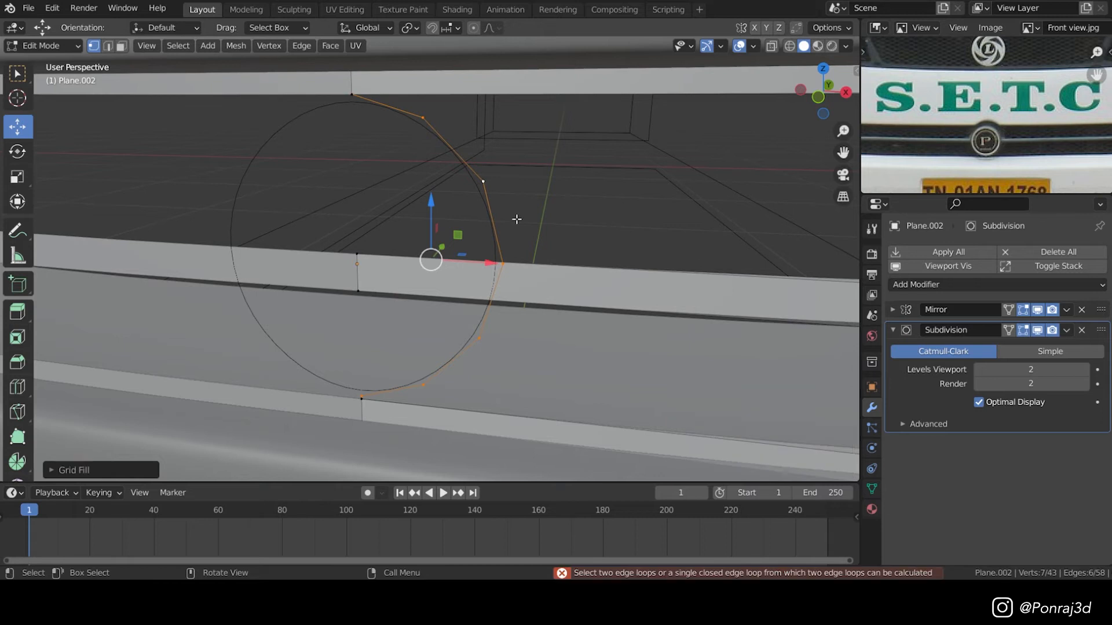
# - Fill the half-circle with a face and hide it from the grille mesh
pyautogui.press('f')
pyautogui.press('KP_1')
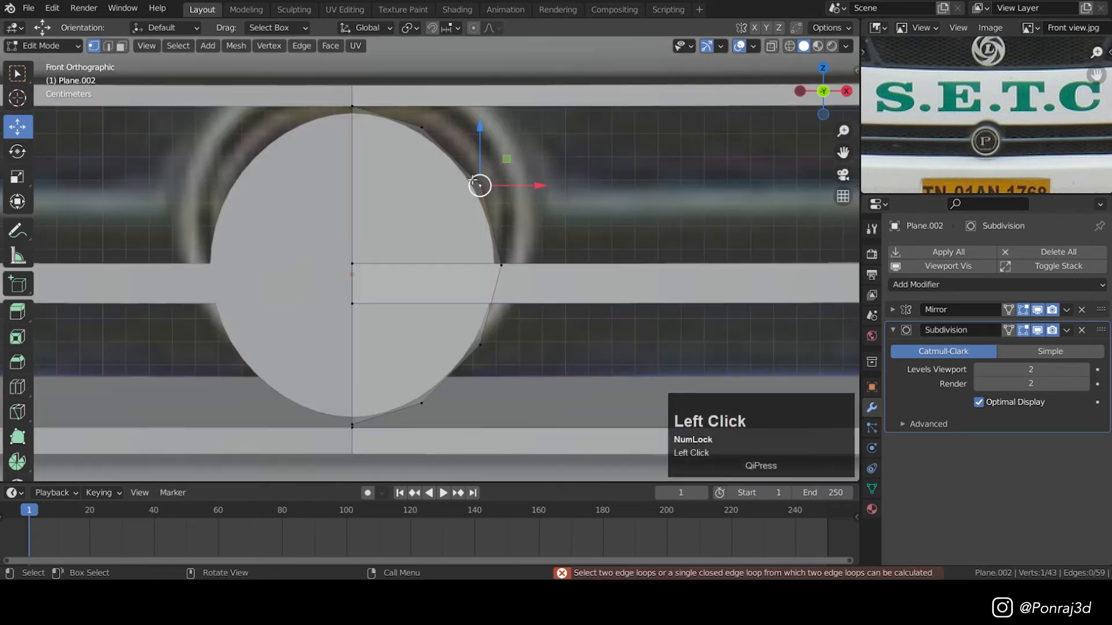
pyautogui.moveTo(464, 218); pyautogui.dragTo(507, 248, button='middle')
pyautogui.press('l')
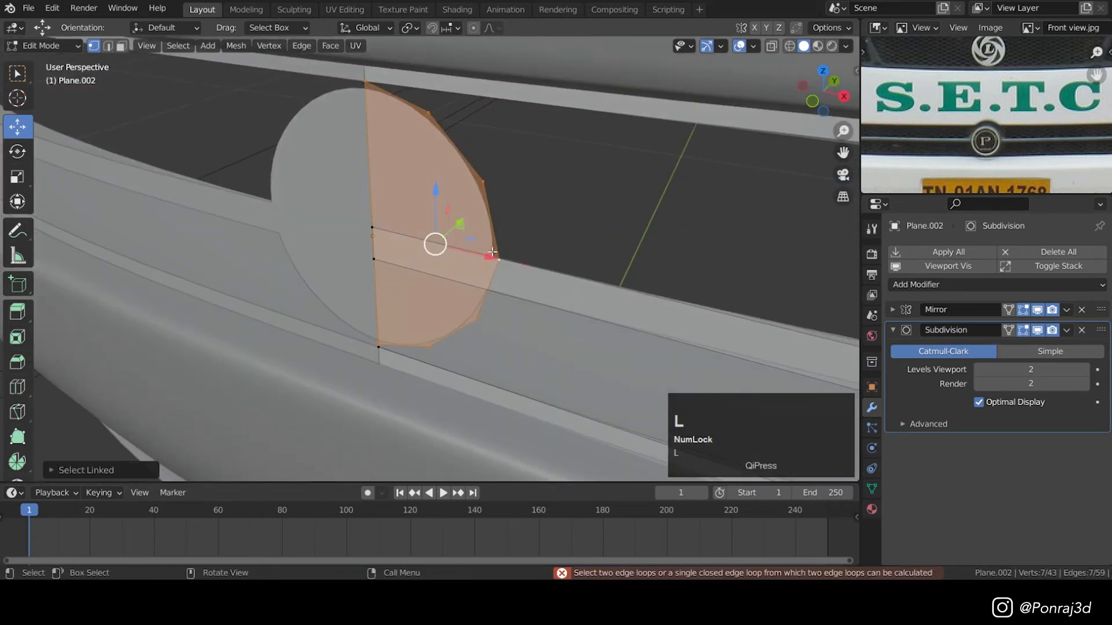
pyautogui.press('h')
# - Extrude all visible grille bars backward along the Y axis and delete the extruded back faces
pyautogui.scroll(-3, 475, 251)
pyautogui.press('a')
pyautogui.moveTo(463, 249); pyautogui.dragTo(559, 269, button='middle')
pyautogui.scroll(2, 564, 270)
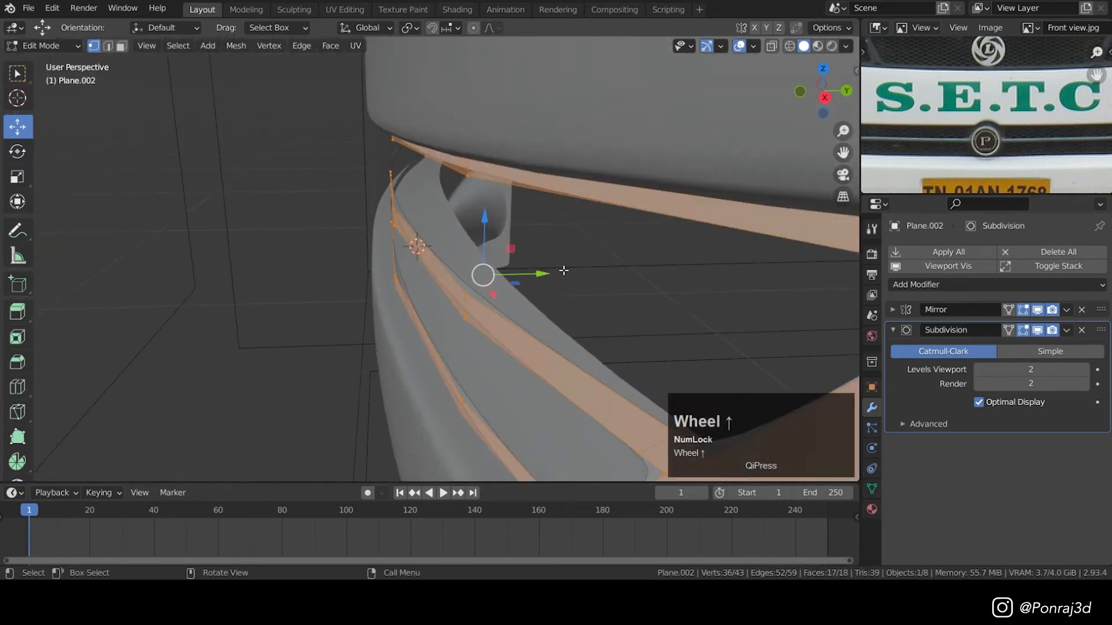
pyautogui.press('e')
pyautogui.press('y')
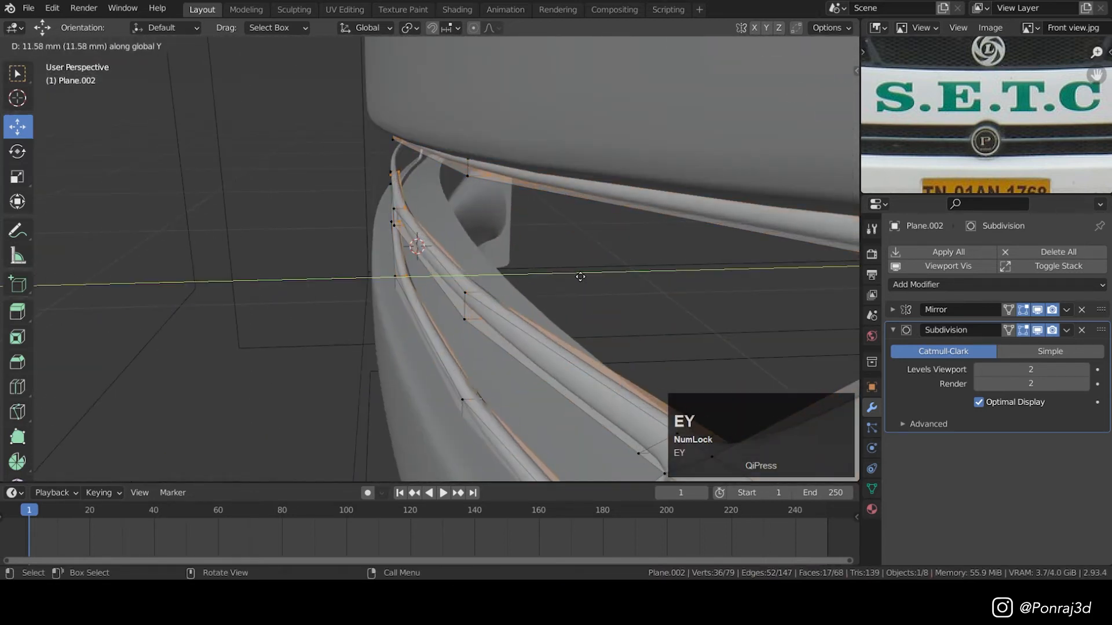
pyautogui.click(614, 273)
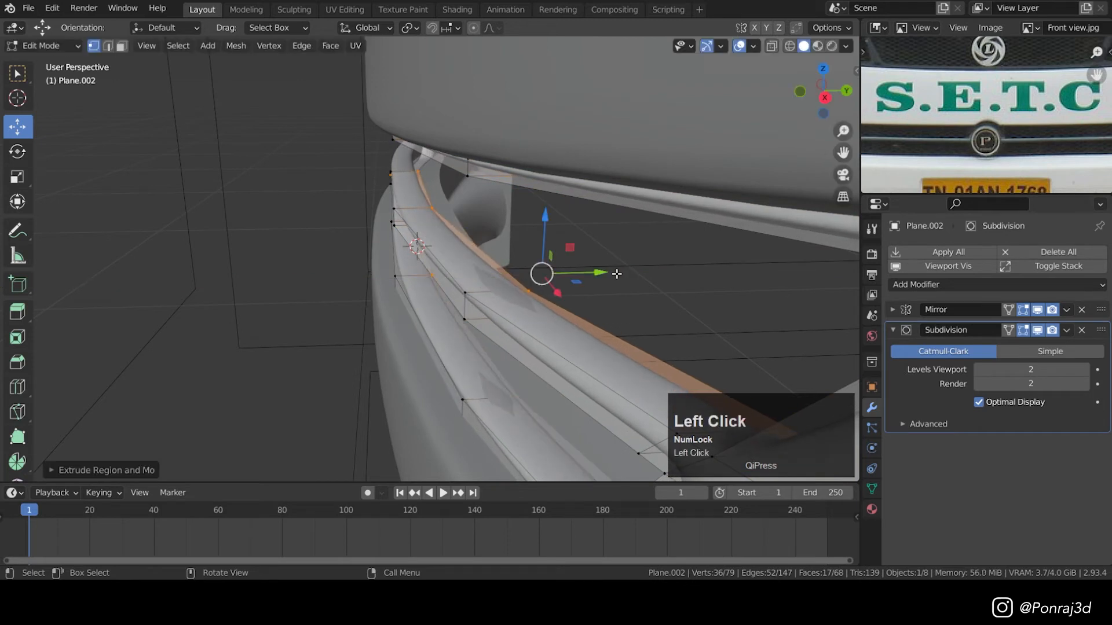
pyautogui.press('x')
pyautogui.click(588, 306)
pyautogui.moveTo(589, 306); pyautogui.dragTo(500, 296, button='middle')
pyautogui.press('Tab')
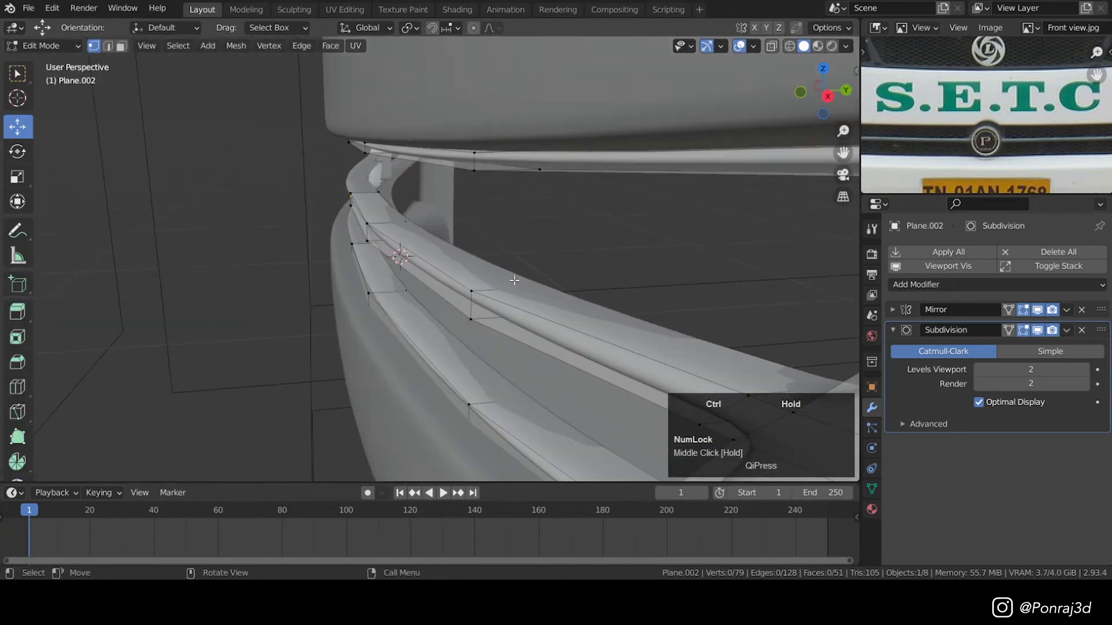
# - Add three supporting loop cuts along the extruded sides of the grille bars, isolating the grille in local view
pyautogui.hotkey('ctrl', 'r')
pyautogui.click(500, 296)
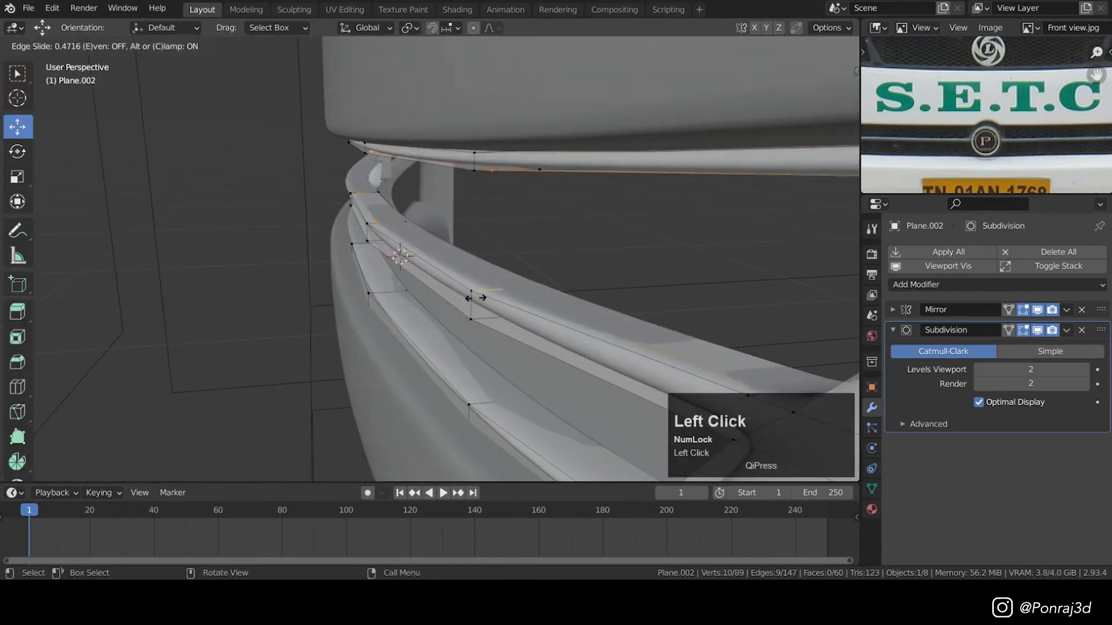
pyautogui.hotkey('ctrl', 'r')
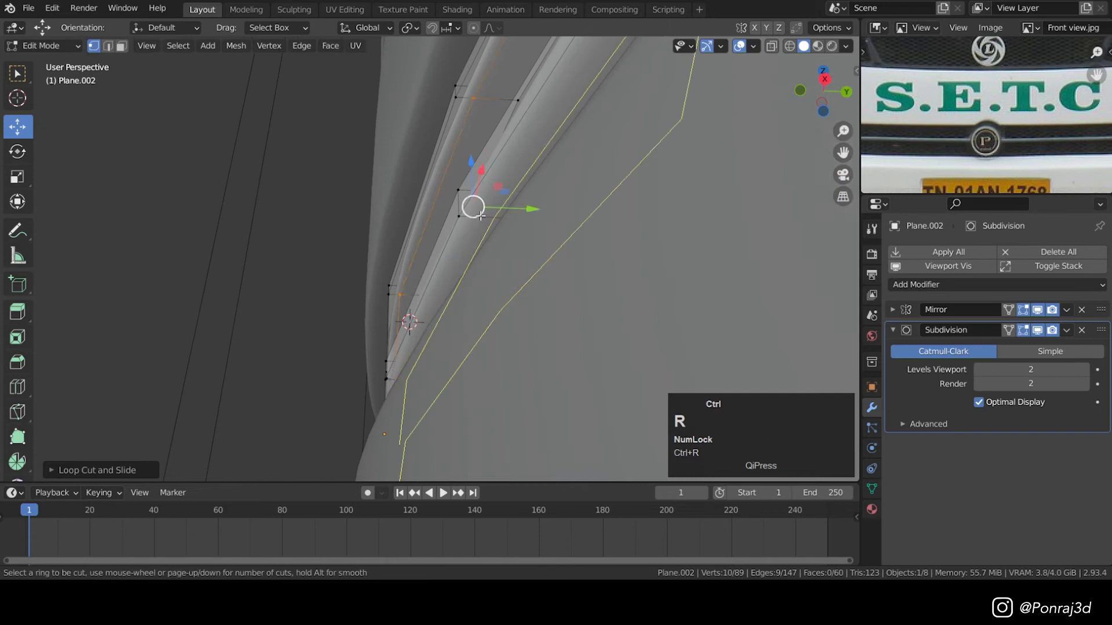
pyautogui.click(480, 215)
pyautogui.click(480, 216)
pyautogui.moveTo(480, 216); pyautogui.dragTo(554, 263, button='middle')
pyautogui.press('KP_Divide')
pyautogui.hotkey('ctrl', 'r')
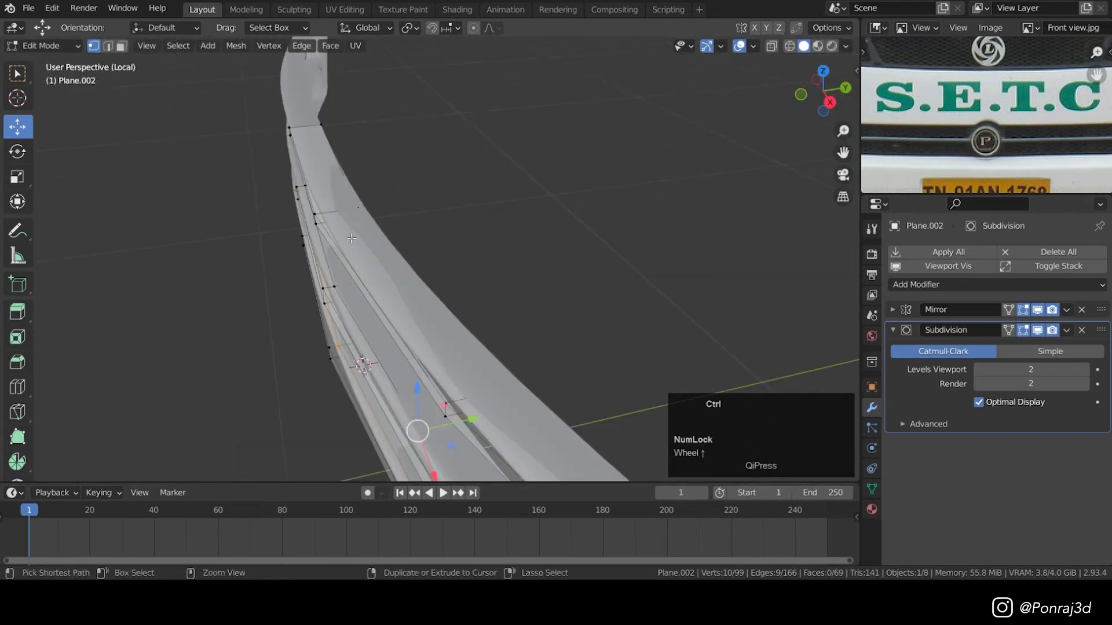
pyautogui.click(409, 426)
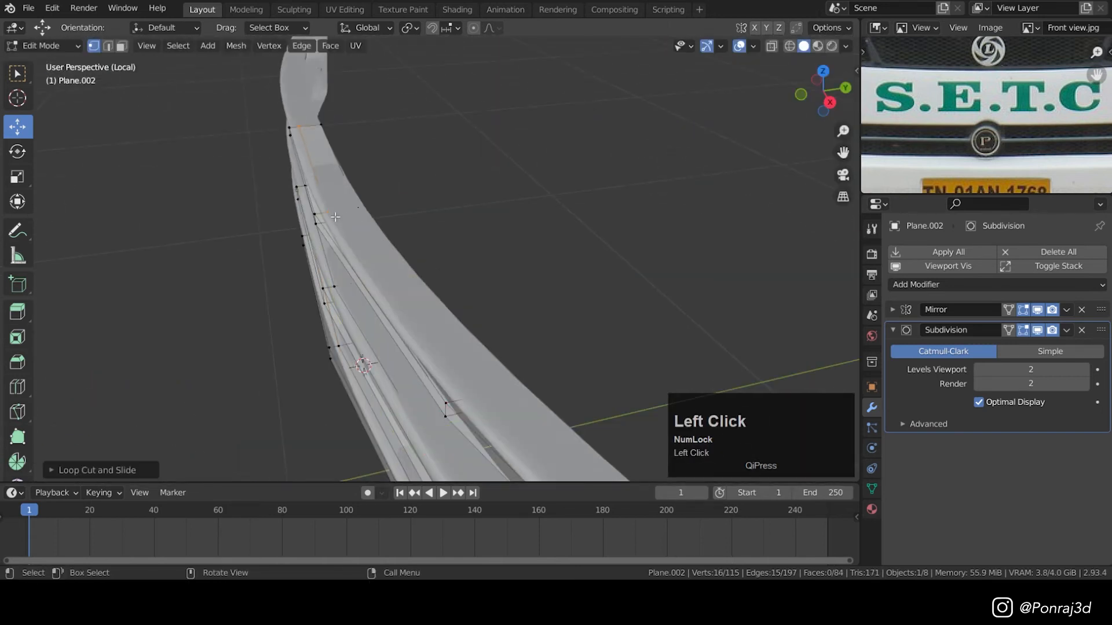
pyautogui.scroll(3, 494, 310)
pyautogui.hotkey('ctrl', 'r')
pyautogui.click(323, 274)
pyautogui.click(298, 286)
pyautogui.hotkey('ctrl', 'z')
pyautogui.hotkey('ctrl', 'r')
pyautogui.click(323, 268)
pyautogui.click(320, 268)
pyautogui.hotkey('ctrl', 'z')
# - Save the model file and leave local view to bring back the whole bus
pyautogui.scroll(-4, 342, 243)
pyautogui.hotkey('ctrl', 's')
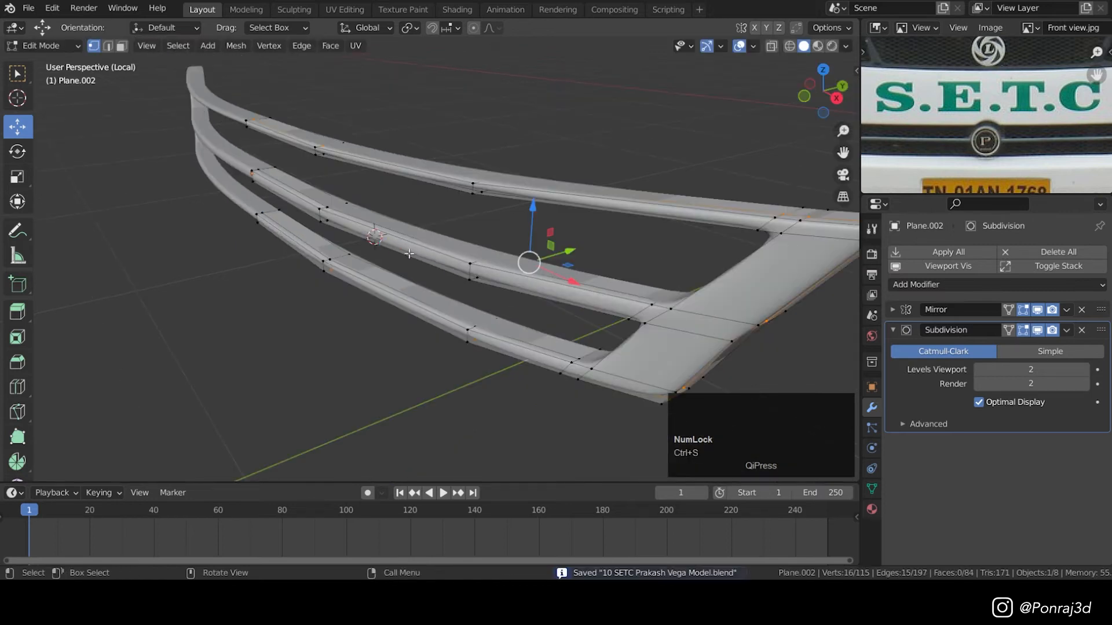
pyautogui.press('KP_Divide')
pyautogui.click(573, 322)
# - Reveal the hidden emblem face and round its outline with the LoopTools Circle operation
pyautogui.press('KP_1')
pyautogui.press('Tab')
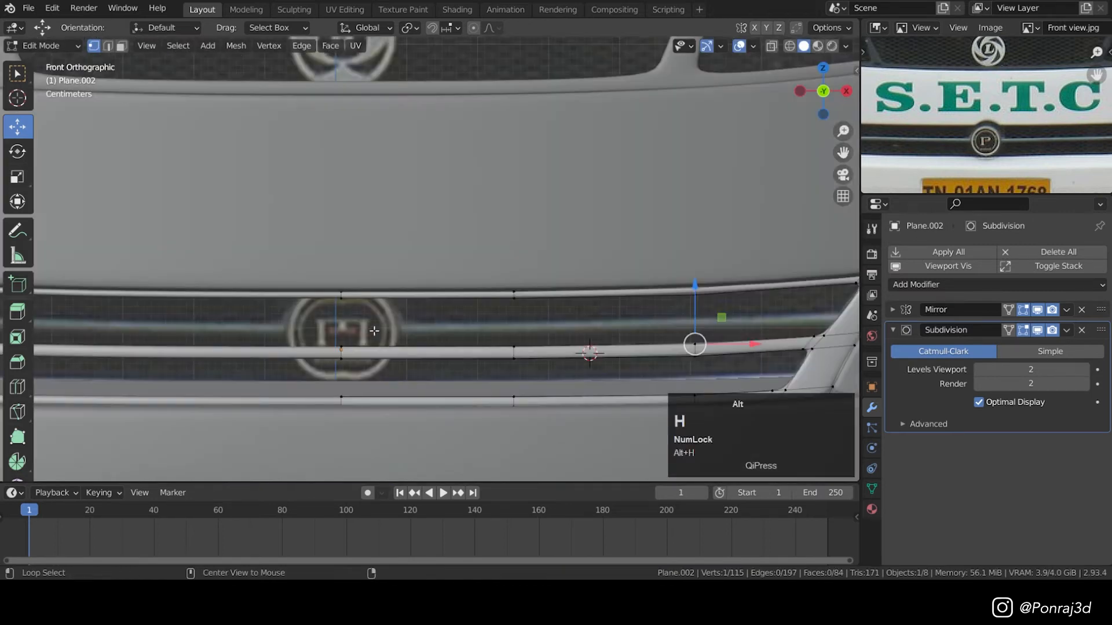
pyautogui.hotkey('alt', 'h')
pyautogui.click(379, 321)
pyautogui.scroll(1, 394, 328)
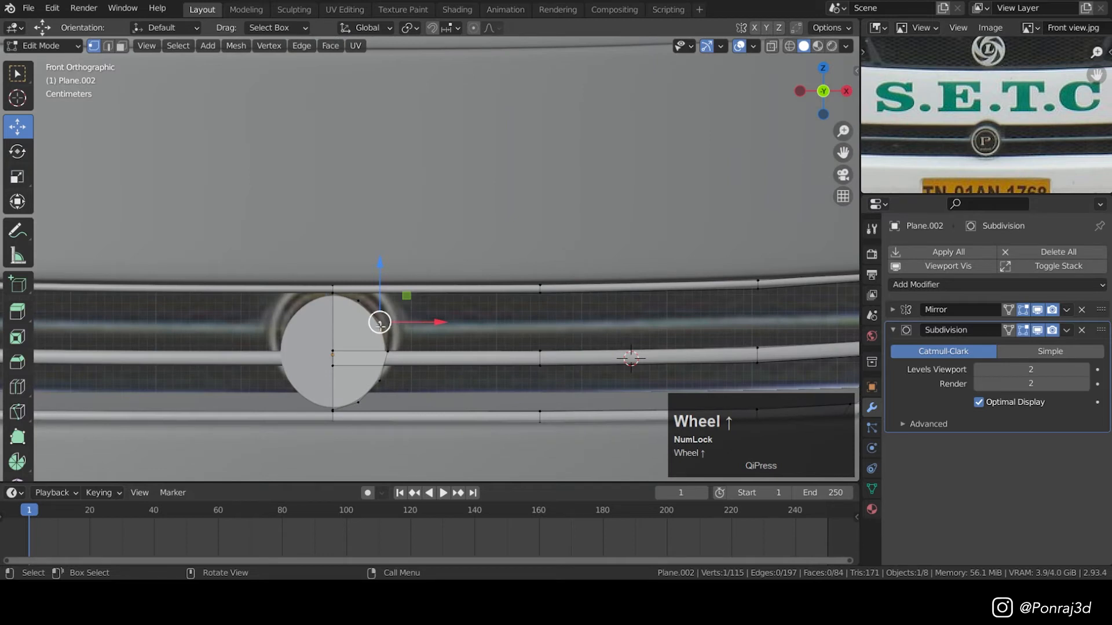
pyautogui.press('l')
pyautogui.rightClick(686, 189)
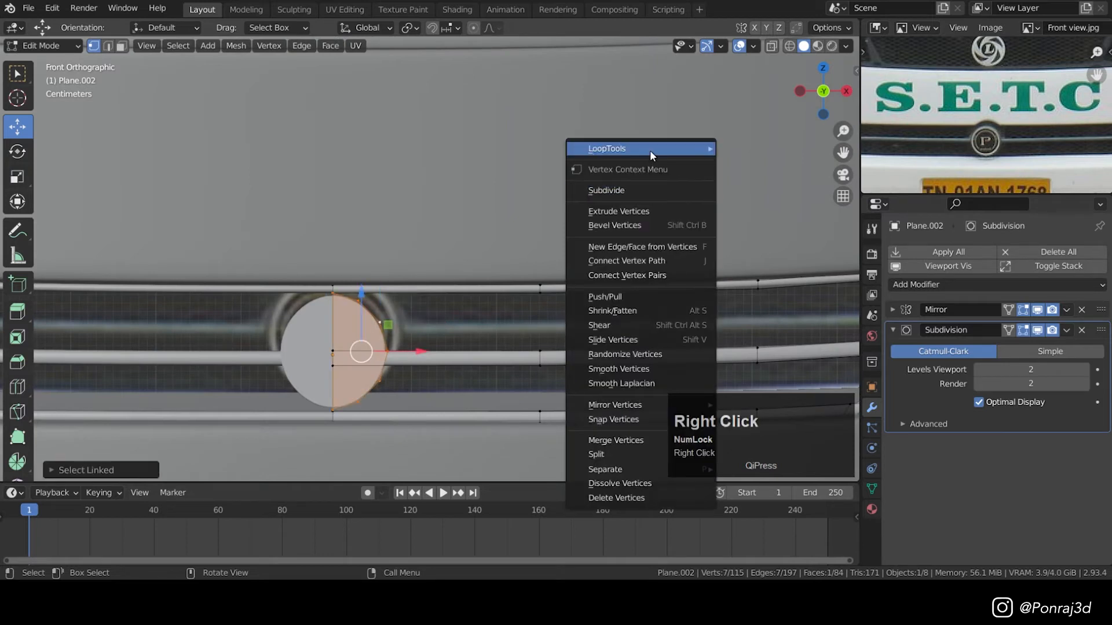
pyautogui.moveTo(650, 149)
pyautogui.click(765, 163)
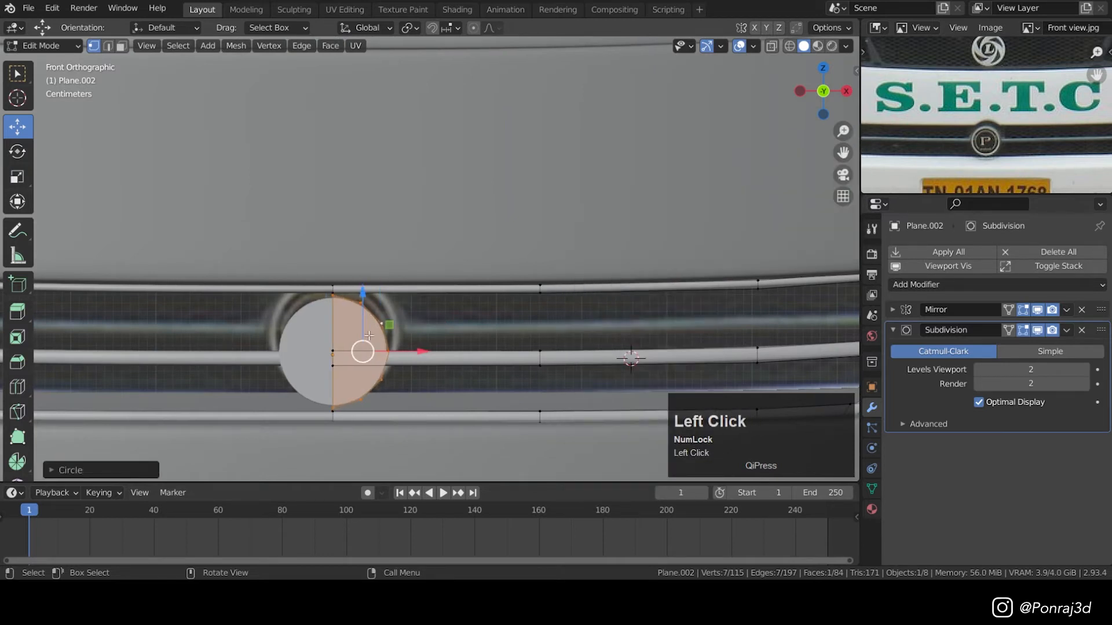
# - Nudge the emblem's half-disc slightly upward and move it backward along the Y axis
pyautogui.moveTo(362, 307); pyautogui.dragTo(362, 303)
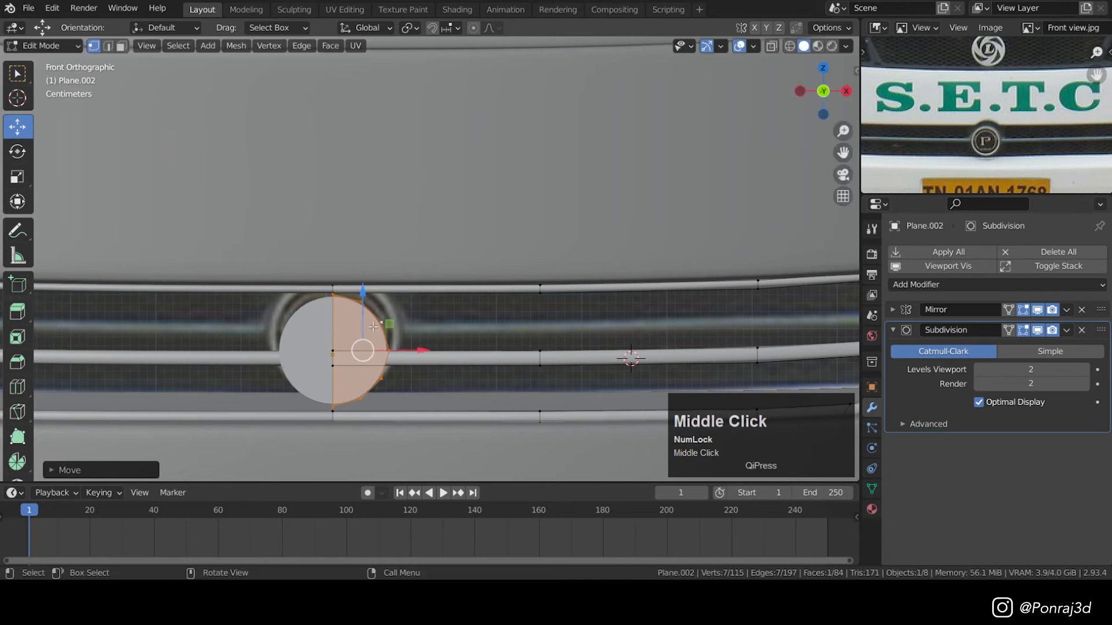
pyautogui.moveTo(361, 302); pyautogui.dragTo(280, 360, button='middle')
pyautogui.scroll(2, 280, 361)
pyautogui.moveTo(409, 335); pyautogui.dragTo(463, 307)
# - Extrude the emblem's half-disc forward along the Y axis by about 30.6 mm
pyautogui.press('e')
pyautogui.press('y')
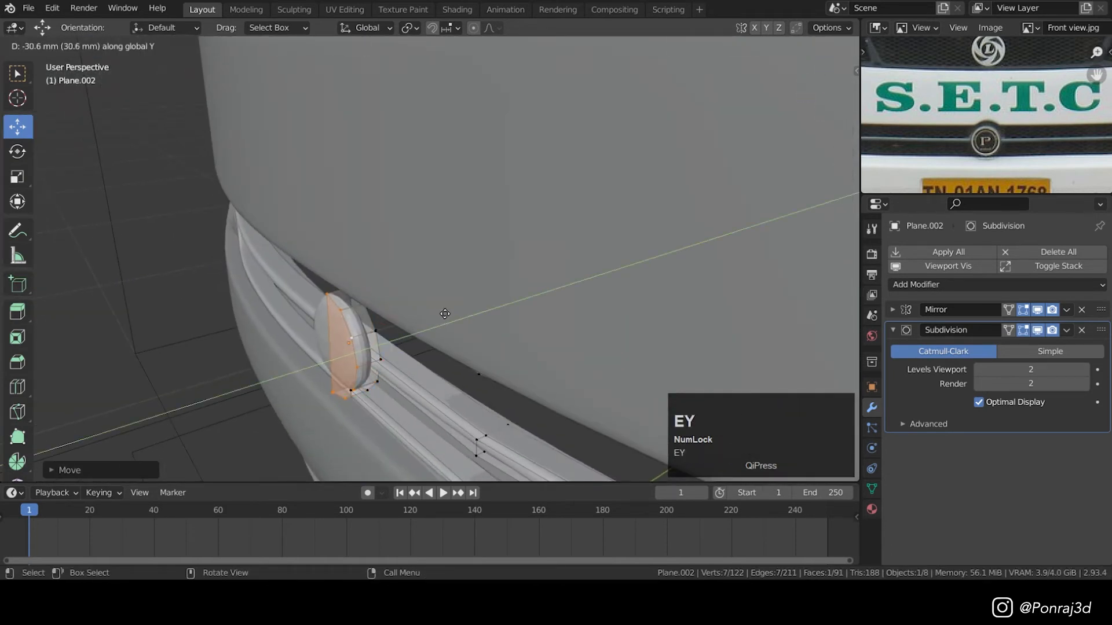
pyautogui.click(445, 313)
# - Delete the rear face of the extruded emblem disc
pyautogui.moveTo(444, 314); pyautogui.dragTo(338, 335, button='middle')
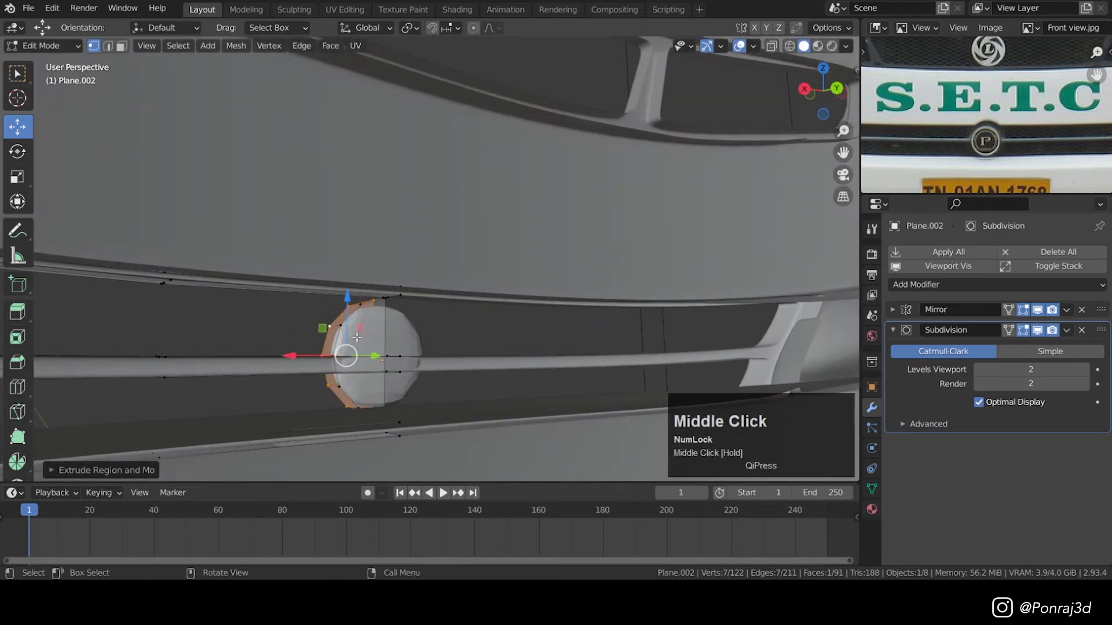
pyautogui.press('3')
pyautogui.click(365, 341)
pyautogui.press('x')
pyautogui.click(506, 317)
# - Add a loop cut around the emblem disc's rim and slide it close to the front edge
pyautogui.moveTo(401, 322); pyautogui.dragTo(411, 345, button='middle')
pyautogui.scroll(2, 398, 325)
pyautogui.hotkey('ctrl', 'r')
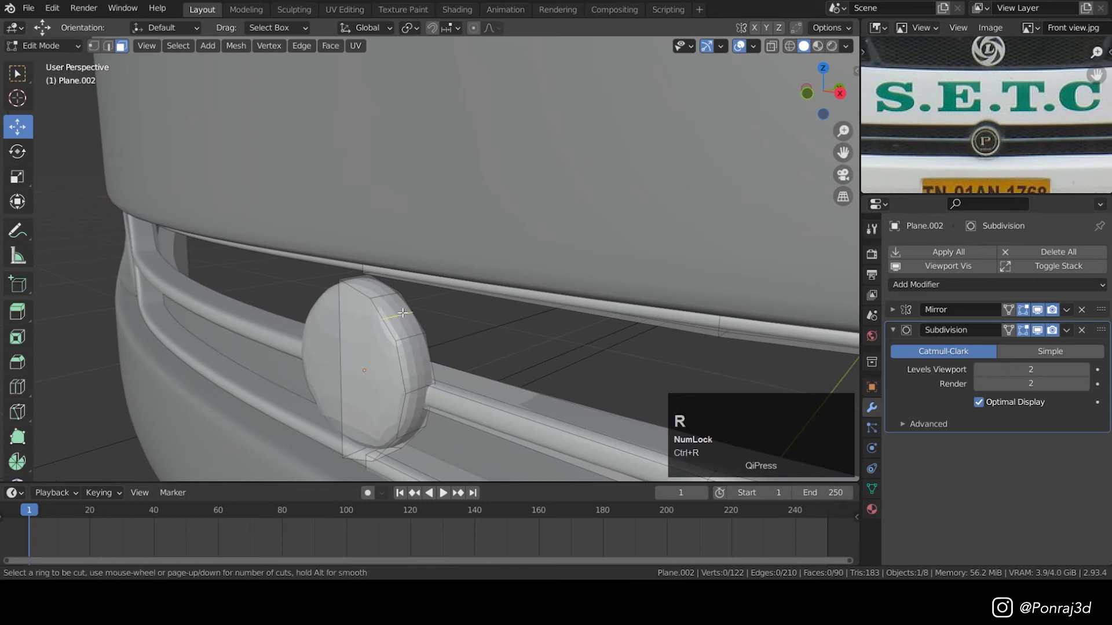
pyautogui.click(406, 331)
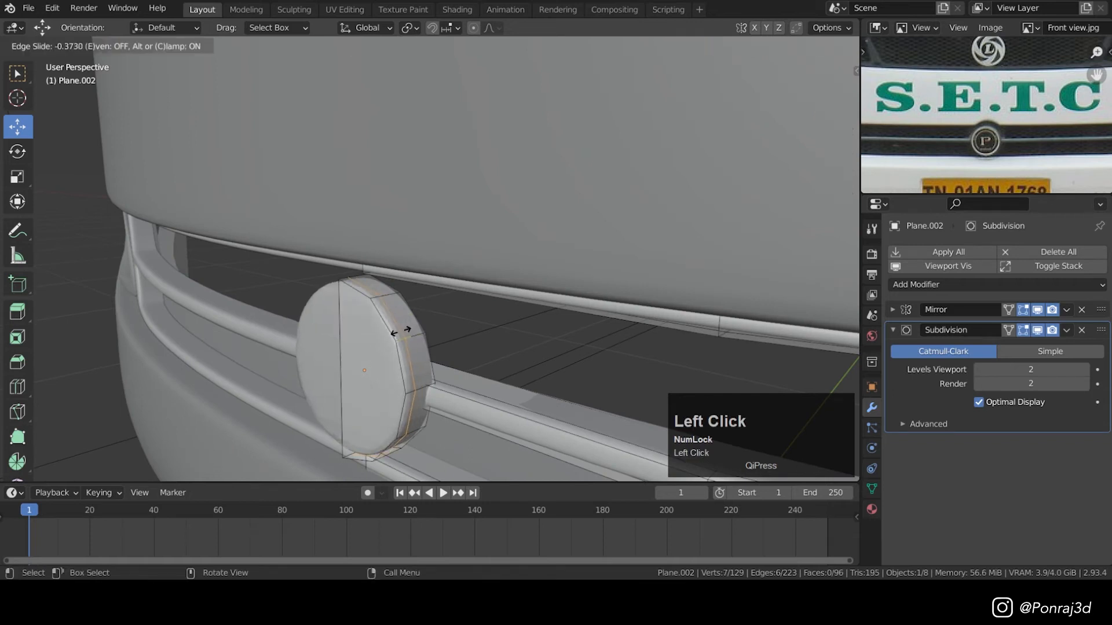
pyautogui.click(395, 331)
# - Select the emblem disc's front face with its surrounding rim faces and scale them down slightly to taper the front
pyautogui.scroll(1, 388, 342)
pyautogui.press('3')
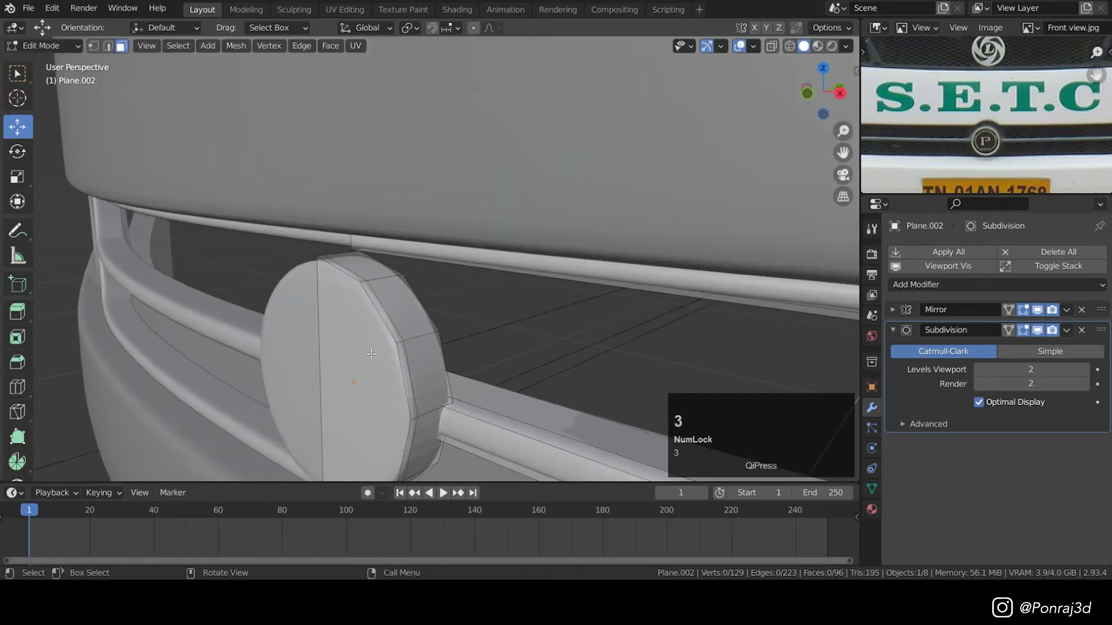
pyautogui.click(351, 343)
pyautogui.press('ctrl+KP_Add')
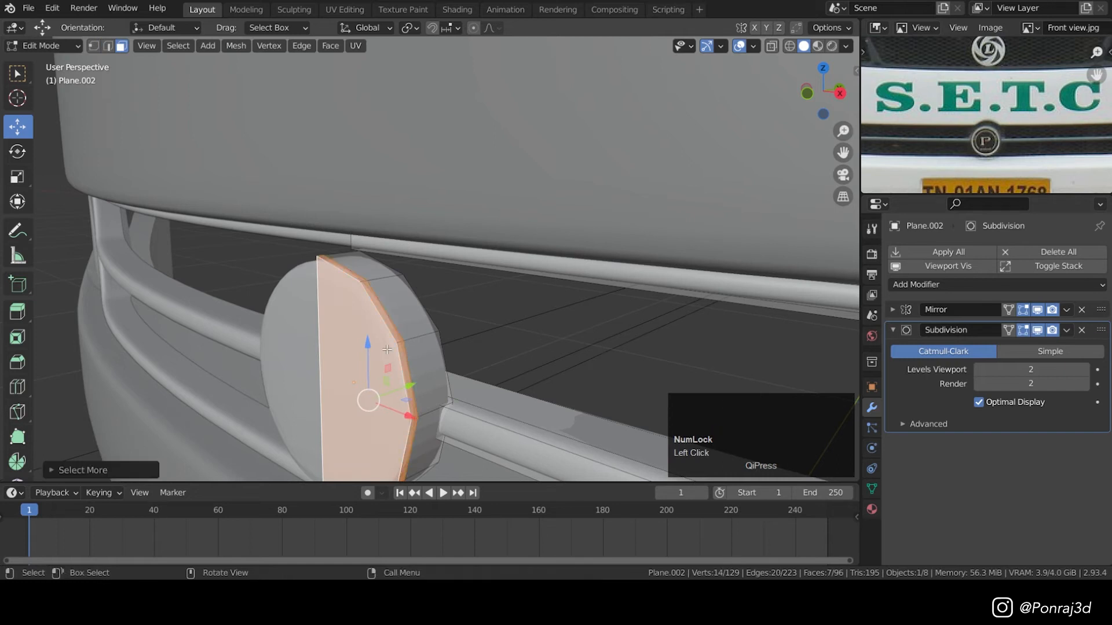
pyautogui.moveTo(400, 349); pyautogui.dragTo(368, 343, button='middle')
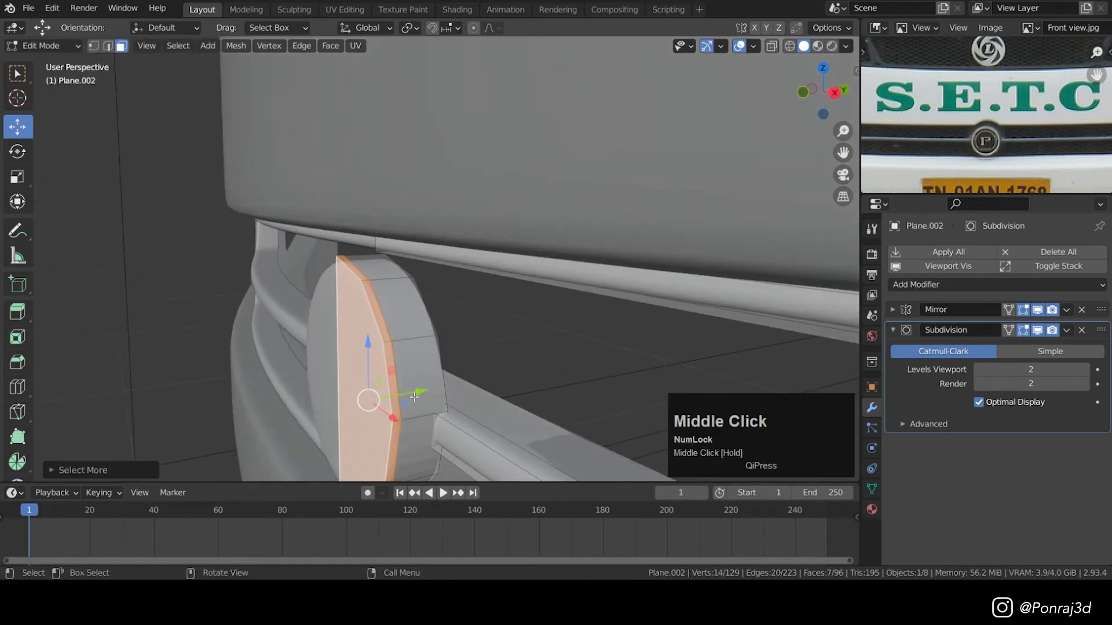
pyautogui.press('KP_1')
pyautogui.press('s')
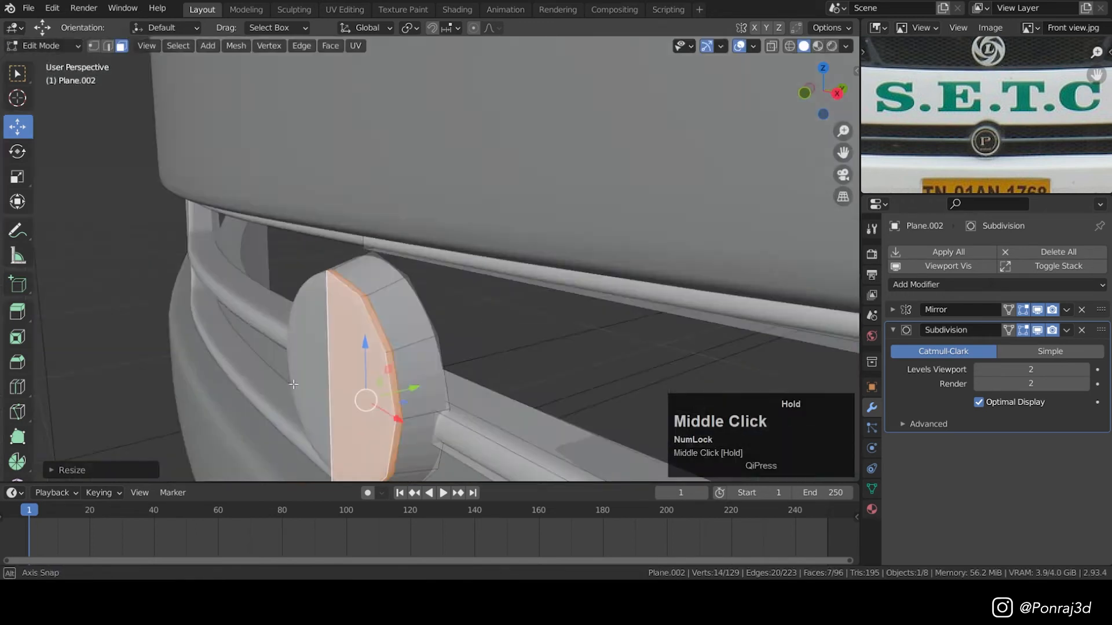
pyautogui.rightClick(525, 297)
pyautogui.click(430, 300)
# - Leave mesh editing of the emblem and save the file
pyautogui.press('KP_1')
pyautogui.scroll(-3, 439, 311)
pyautogui.press('Tab')
pyautogui.press('l')
pyautogui.click(1037, 311)
pyautogui.click(1038, 310)
pyautogui.press('s')
pyautogui.click(620, 338)
pyautogui.moveTo(542, 340); pyautogui.dragTo(552, 340)
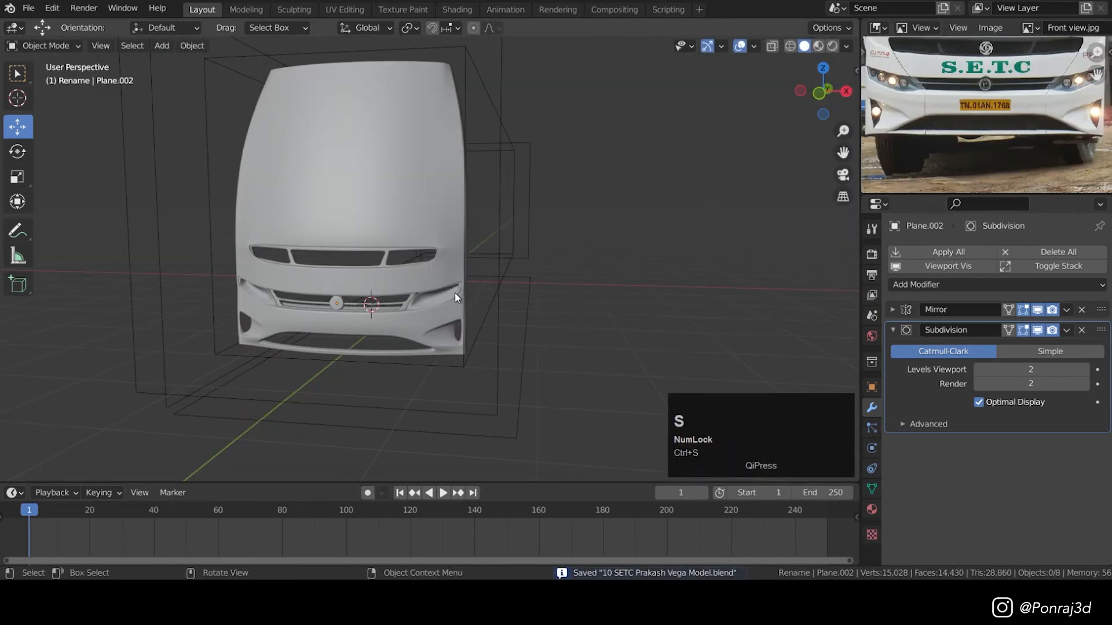
# - Save the file and open the bus body mesh for editing at the headlight recess in front view
pyautogui.press('KP_1')
pyautogui.scroll(8, 447, 294)
pyautogui.press('z')
pyautogui.click(269, 336)
pyautogui.scroll(1, 392, 328)
pyautogui.hotkey('ctrl', 's')
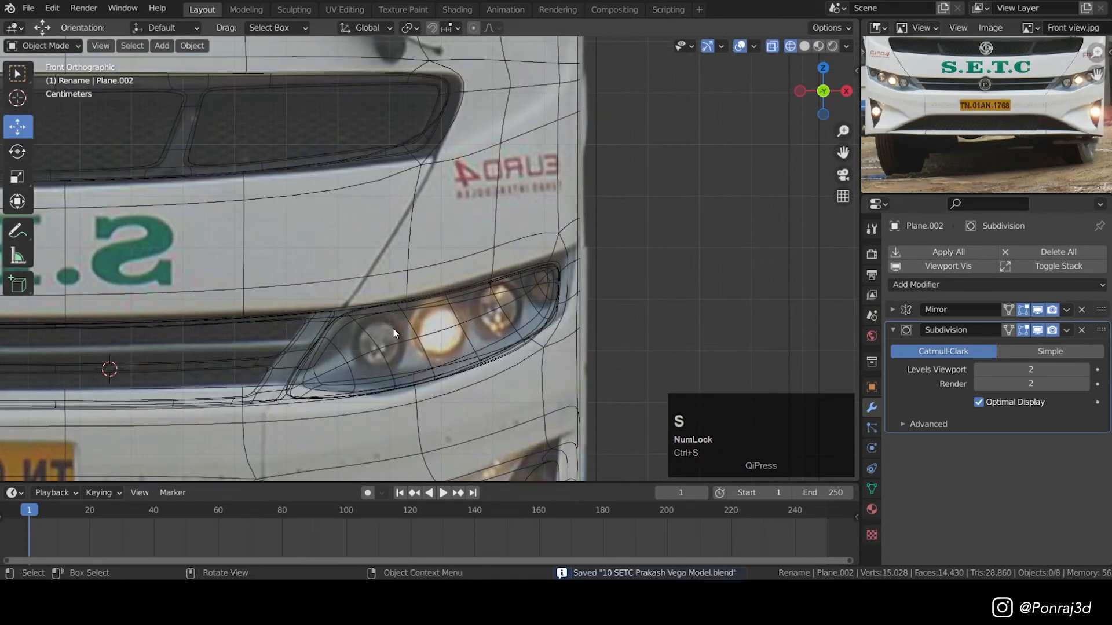
pyautogui.press('z')
pyautogui.click(503, 329)
pyautogui.press('Tab')
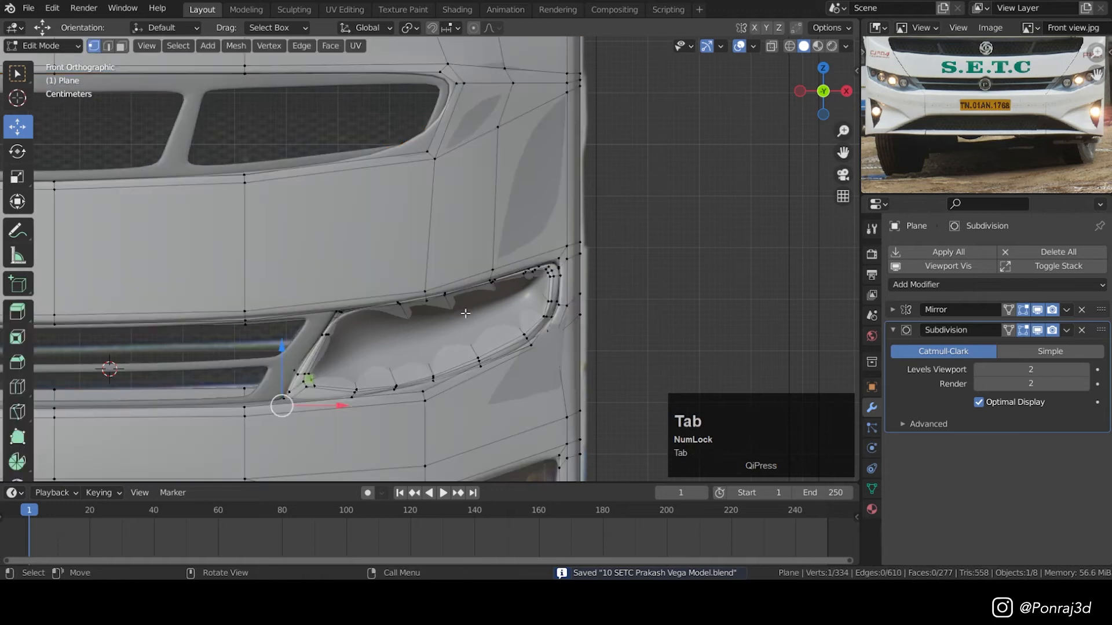
# - Turn on the body's Subdivision on-cage display in Edit Mode and save the file
pyautogui.scroll(2, 429, 356)
pyautogui.hotkey('ctrl', 's')
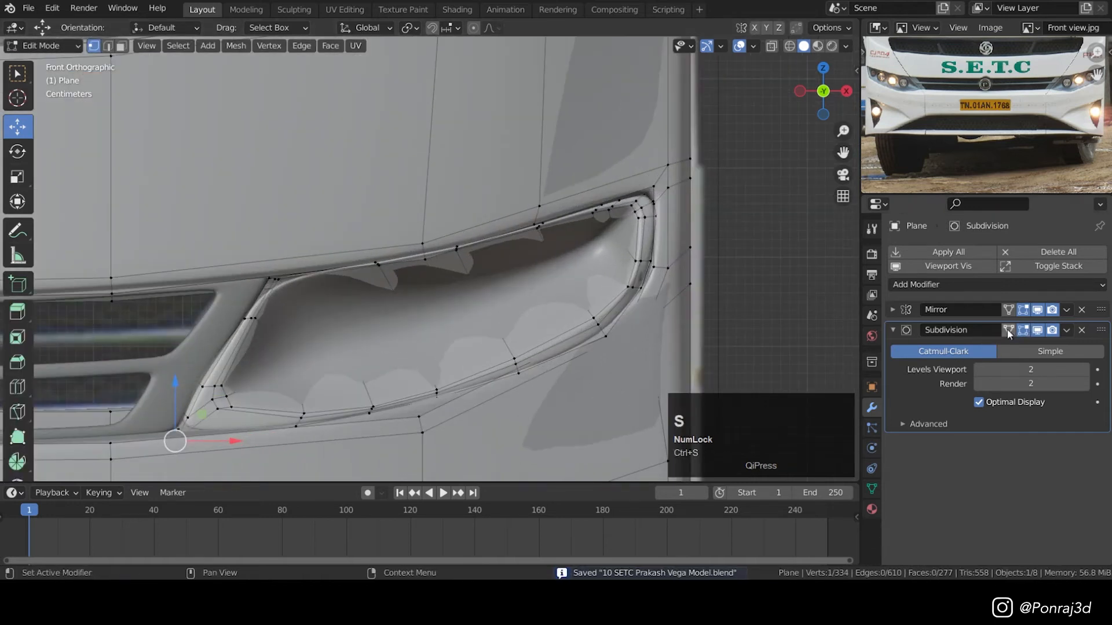
pyautogui.click(1010, 332)
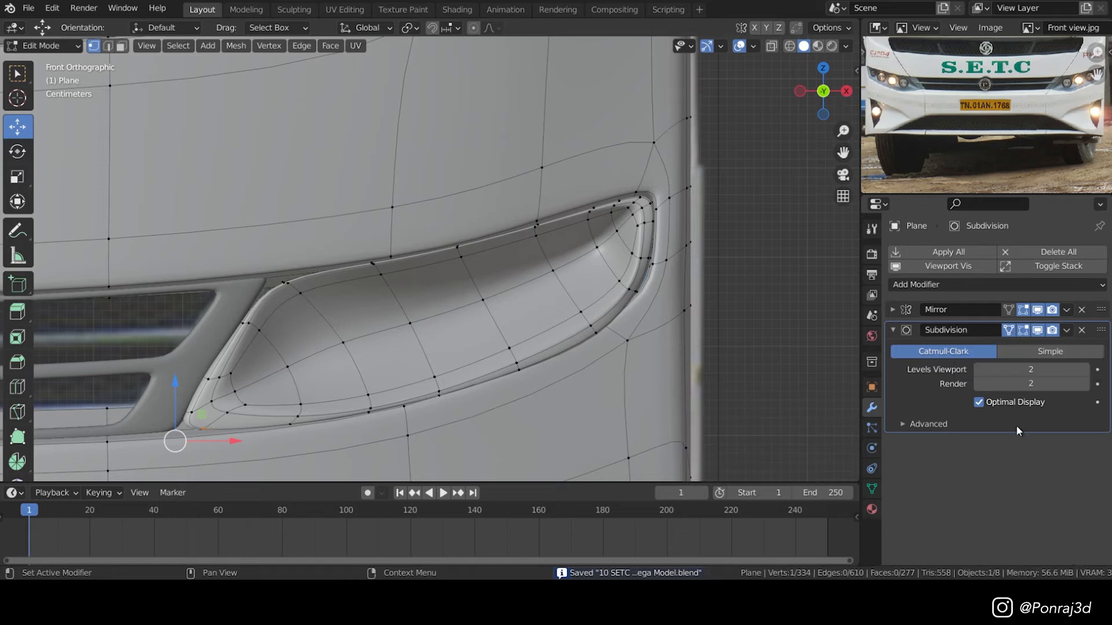
pyautogui.hotkey('ctrl', 's')
# - Place the 3D cursor on the headlight's inner lamp in wireframe and add a mesh circle with 16 vertices there
pyautogui.press('z')
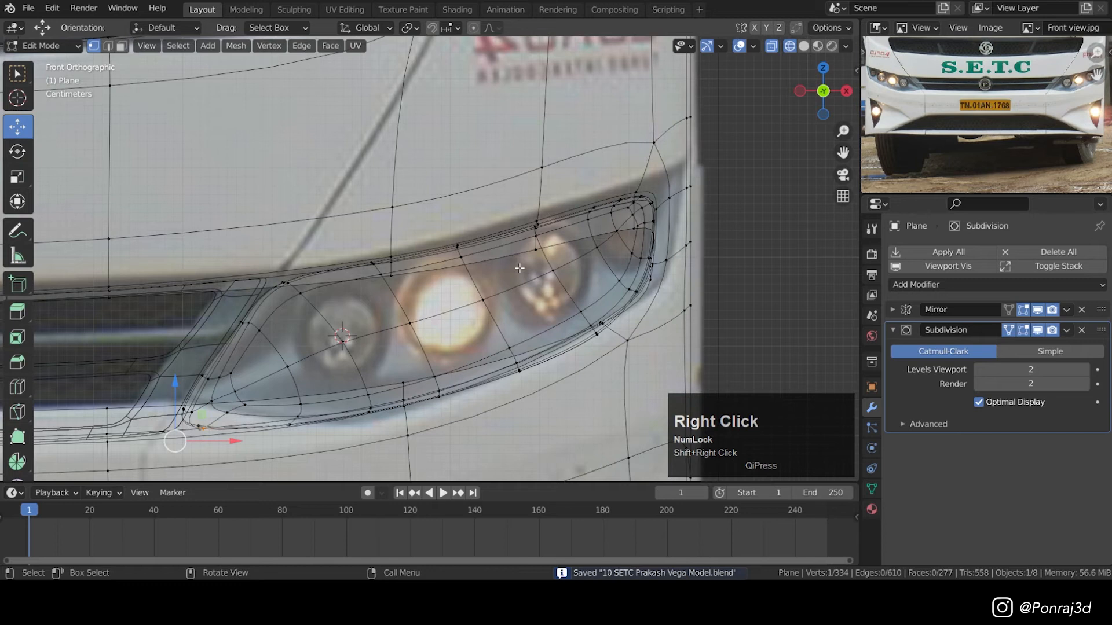
pyautogui.hotkey('shift', 'a')
pyautogui.click(466, 217)
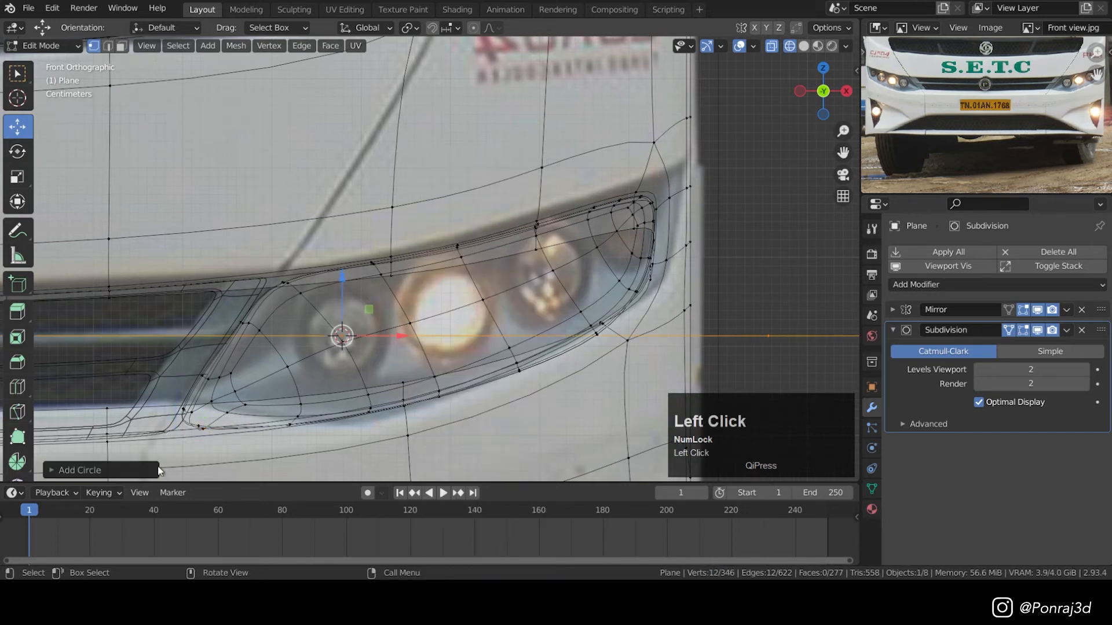
pyautogui.click(94, 468)
pyautogui.click(180, 316)
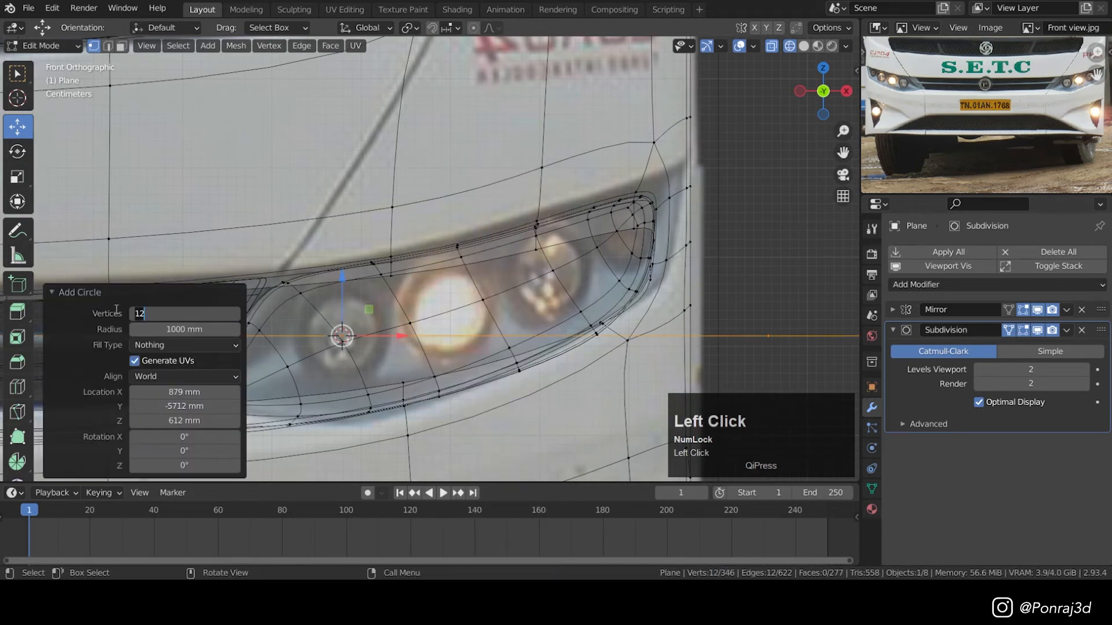
pyautogui.write('16')
pyautogui.press('Return')
pyautogui.click(54, 293)
# - Scale the new circle down roughly, hiding the Mirror modifier in the viewport while resizing and showing it again
pyautogui.scroll(-3, 475, 313)
pyautogui.moveTo(475, 312); pyautogui.dragTo(503, 317, button='middle')
pyautogui.scroll(-5, 504, 316)
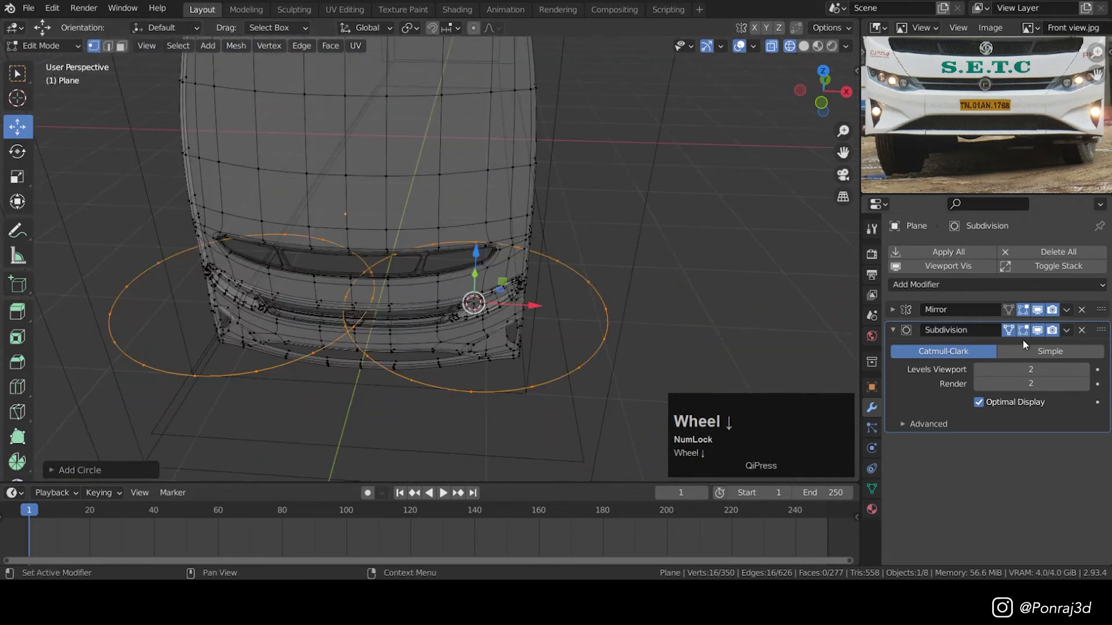
pyautogui.click(1037, 310)
pyautogui.press('s')
pyautogui.click(578, 266)
pyautogui.click(1037, 310)
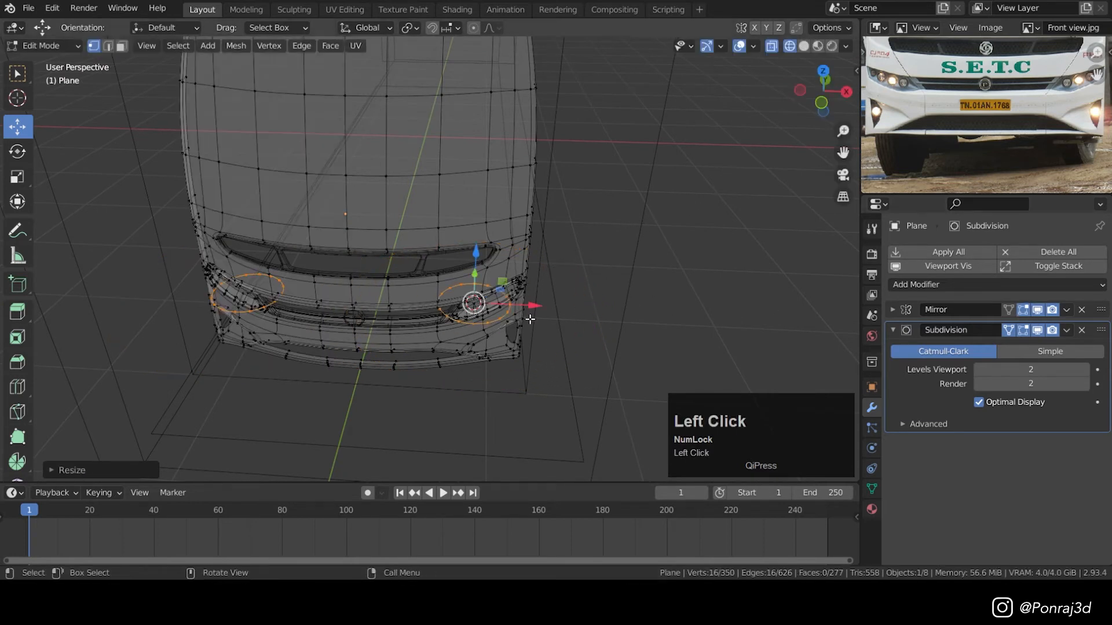
# - Rotate the circle about the X axis so that it stands upright facing the front view
pyautogui.press('KP_1')
pyautogui.scroll(5, 530, 304)
pyautogui.press('r')
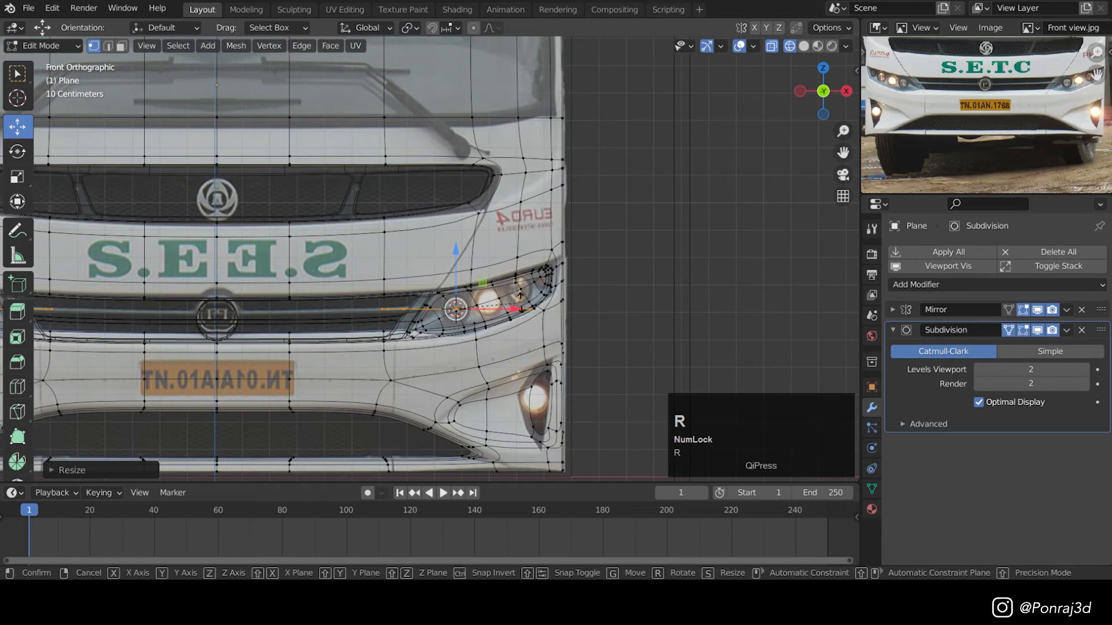
pyautogui.press('x')
pyautogui.click(521, 296)
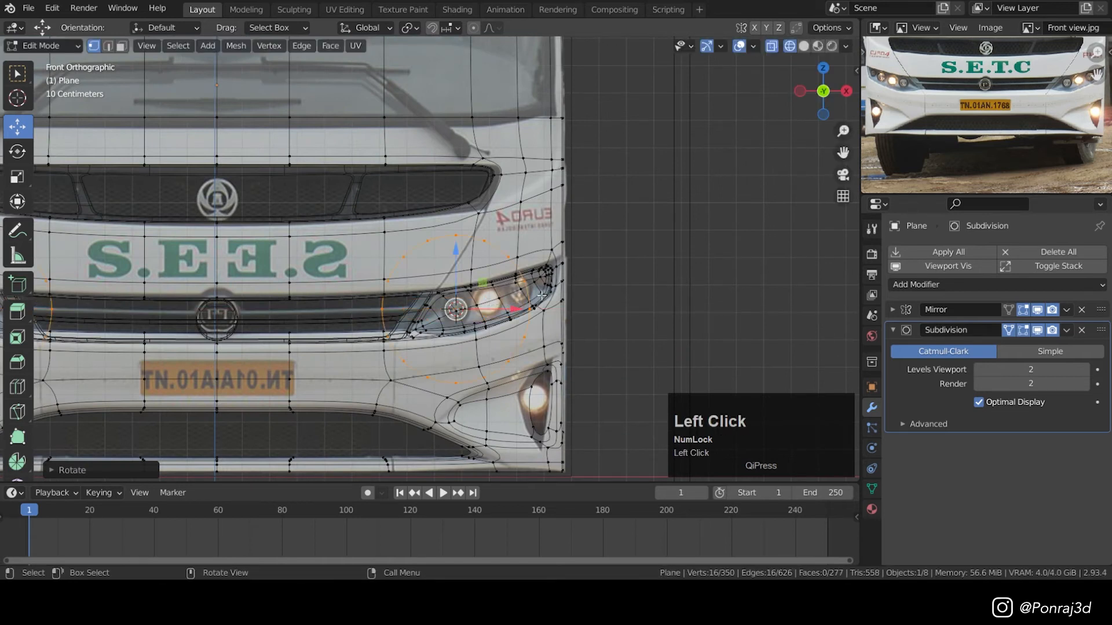
# - Scale the upright circle to match the outline of the inner headlight lamp in the reference photo
pyautogui.scroll(2, 573, 293)
pyautogui.press('s')
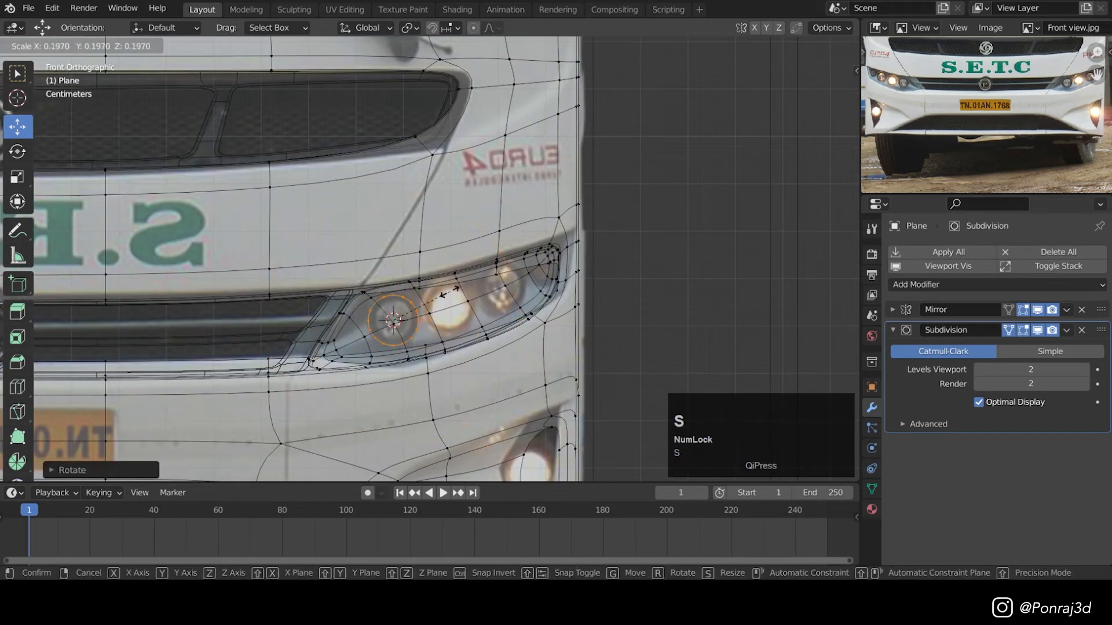
pyautogui.click(445, 294)
pyautogui.scroll(3, 417, 296)
pyautogui.press('s')
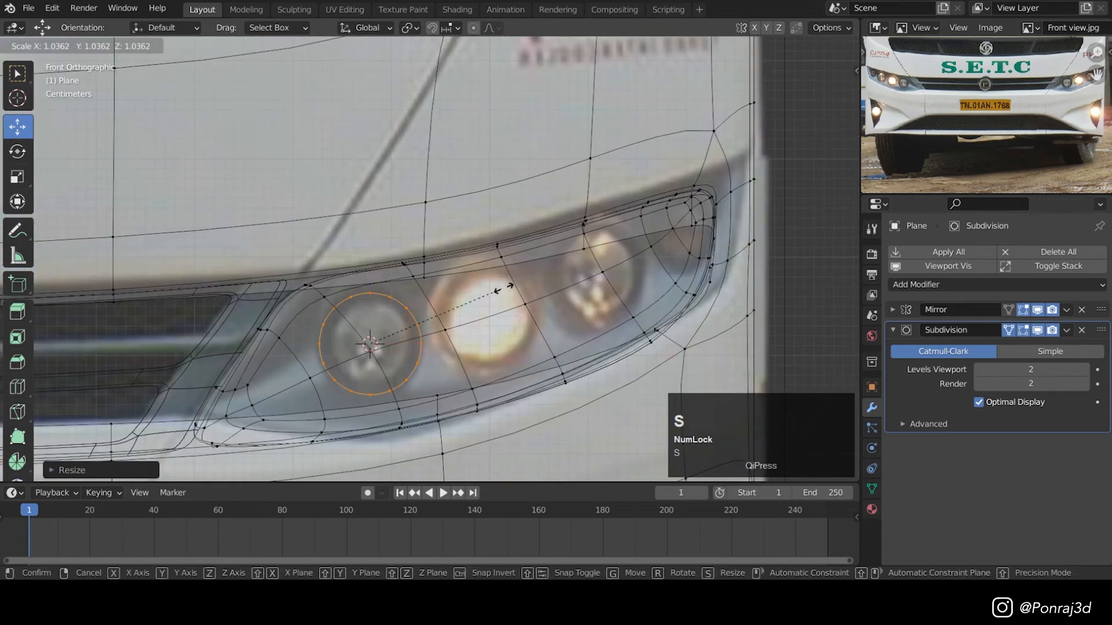
pyautogui.click(496, 289)
pyautogui.scroll(2, 536, 285)
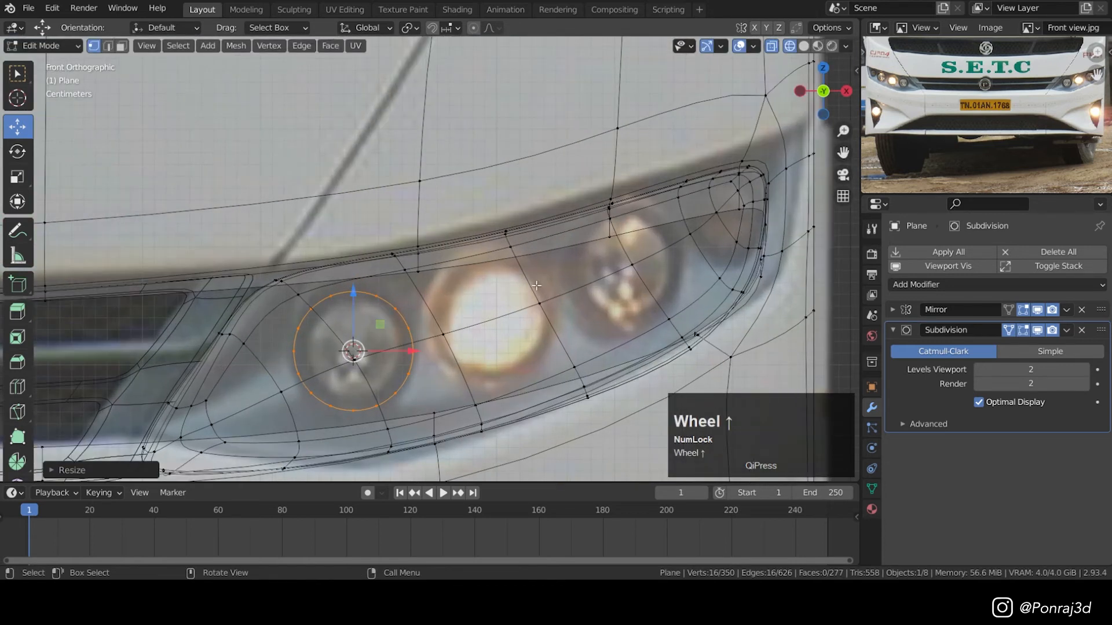
# - Extrude the circle's edge and scale it inward to about 0.82 to form a flat ring
pyautogui.press('s')
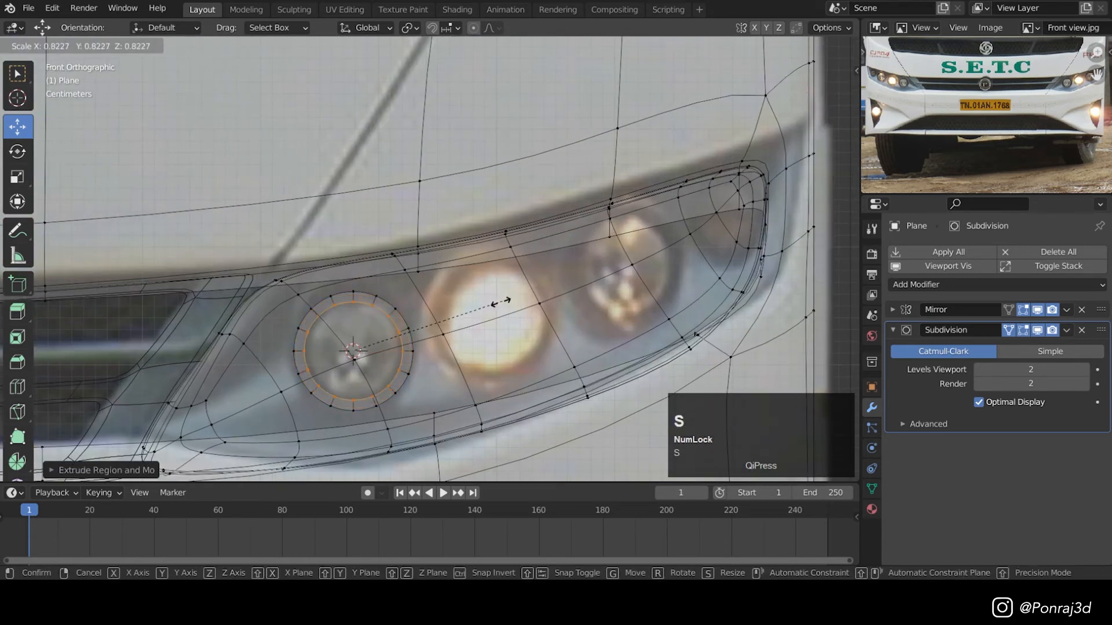
pyautogui.click(496, 307)
pyautogui.moveTo(497, 307); pyautogui.dragTo(383, 371, button='middle')
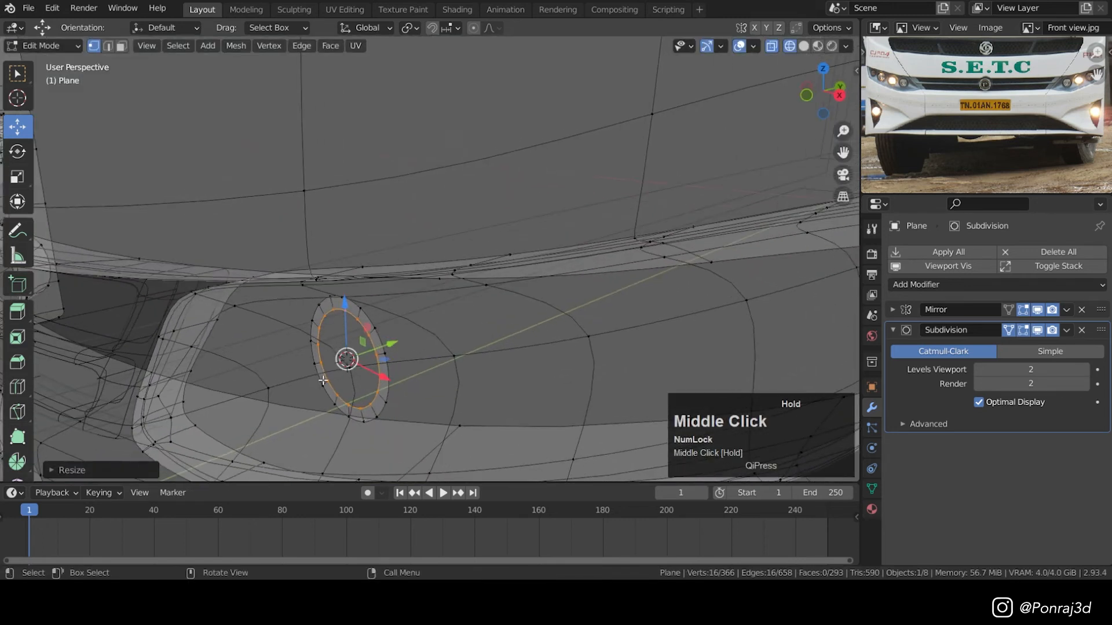
# - Select the whole linked lamp ring in solid shading and extrude it forward along the Y axis by about 66 mm
pyautogui.press('z')
pyautogui.click(386, 350)
pyautogui.press('l')
pyautogui.press('KP_1')
pyautogui.press('z')
pyautogui.press('z')
pyautogui.moveTo(509, 359); pyautogui.dragTo(472, 354, button='middle')
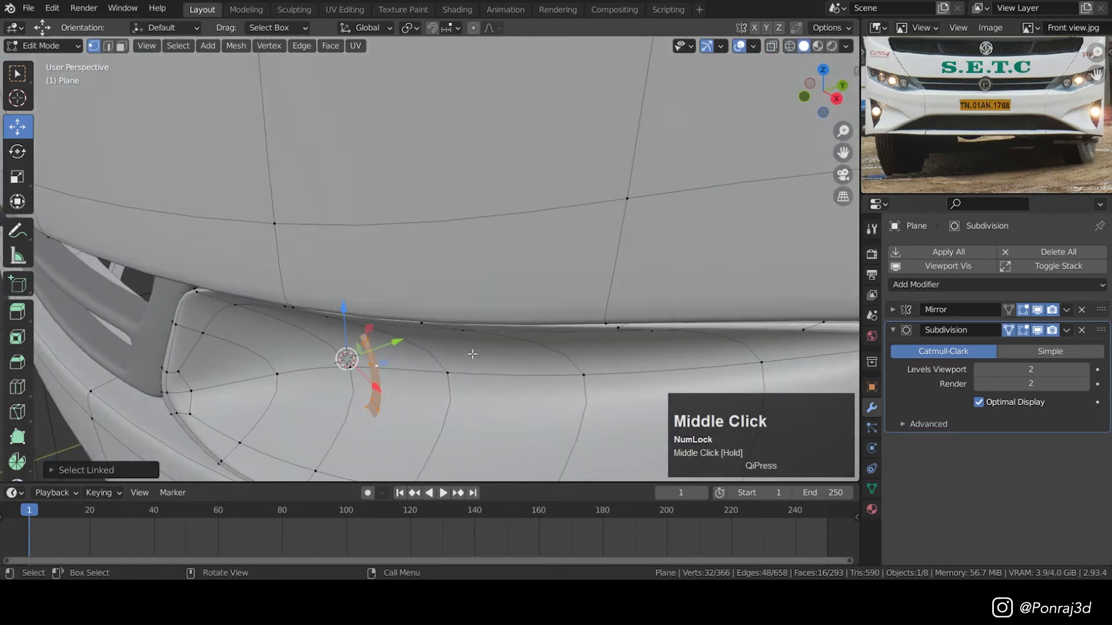
pyautogui.press('e')
pyautogui.press('y')
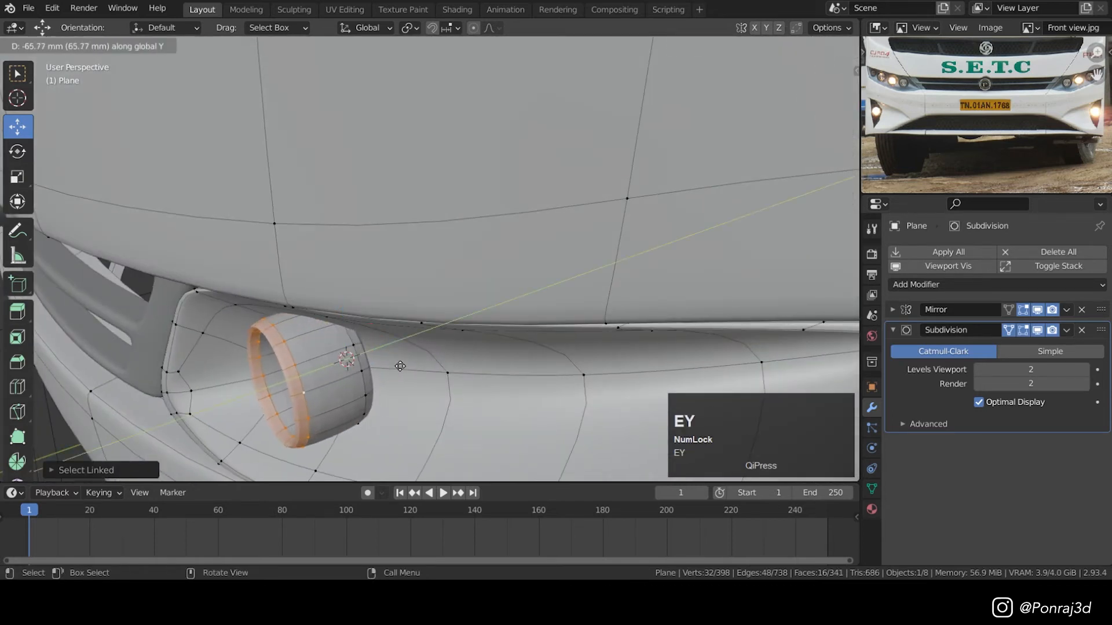
pyautogui.click(396, 366)
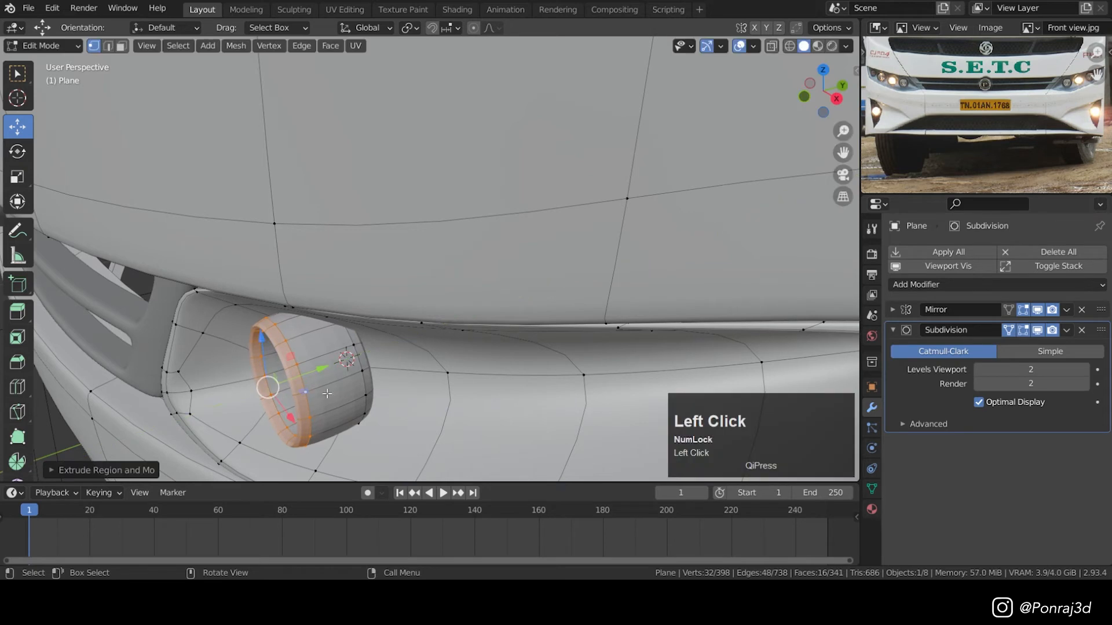
# - Add a loop cut around the outside of the lamp ring and slide it close to the front edge
pyautogui.hotkey('ctrl', 'r')
pyautogui.click(318, 359)
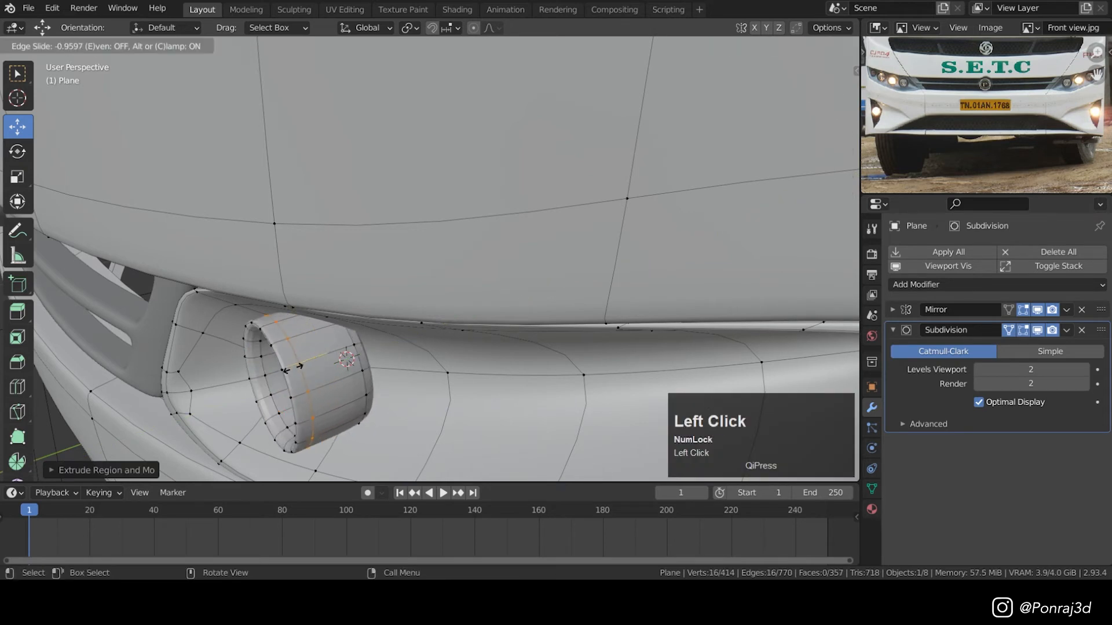
pyautogui.click(308, 363)
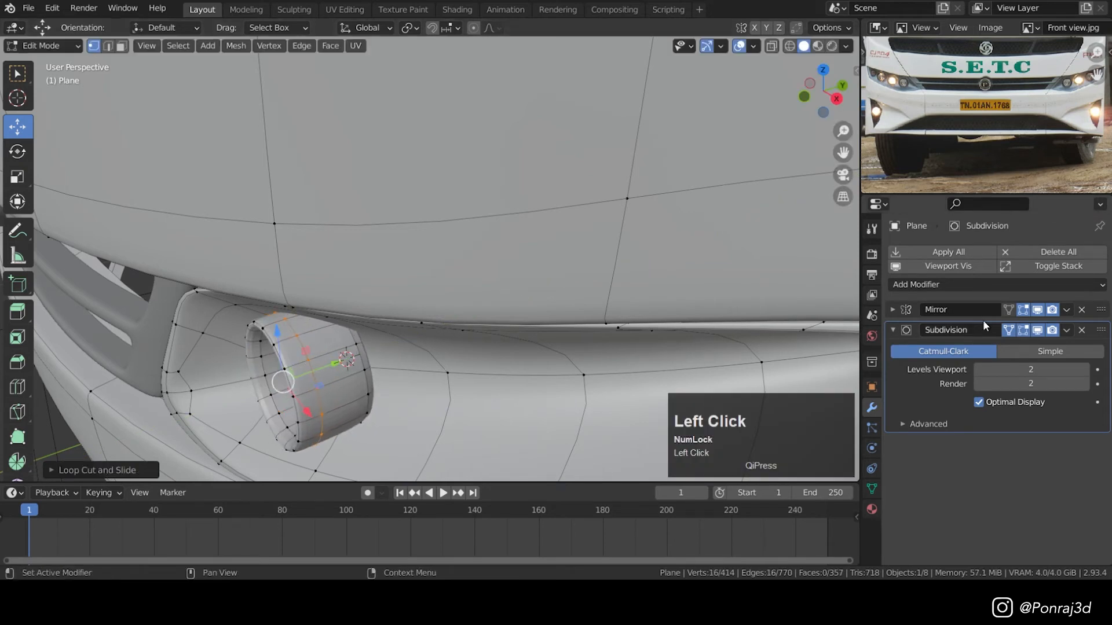
# - Move the entire lamp ring backward along the Y axis into the headlight recess
pyautogui.press('l')
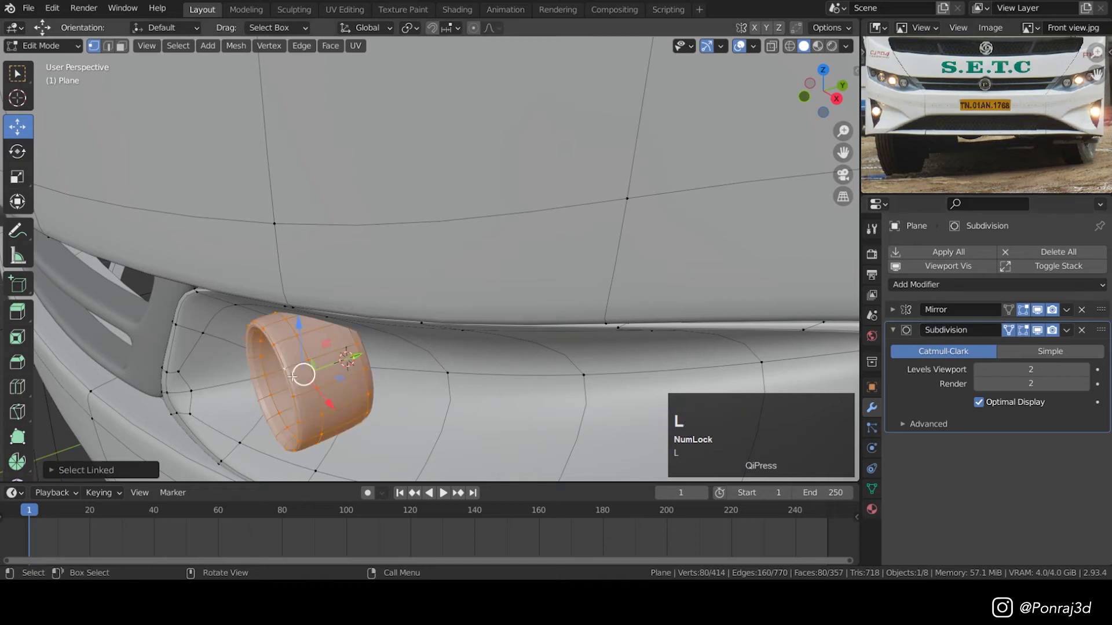
pyautogui.moveTo(333, 374); pyautogui.dragTo(318, 363, button='middle')
pyautogui.moveTo(317, 363); pyautogui.dragTo(358, 371)
# - Turn off the Subdivision on-cage display and pull the lamp ring's rear edge loops further back along the Y axis
pyautogui.press('1')
pyautogui.press('z')
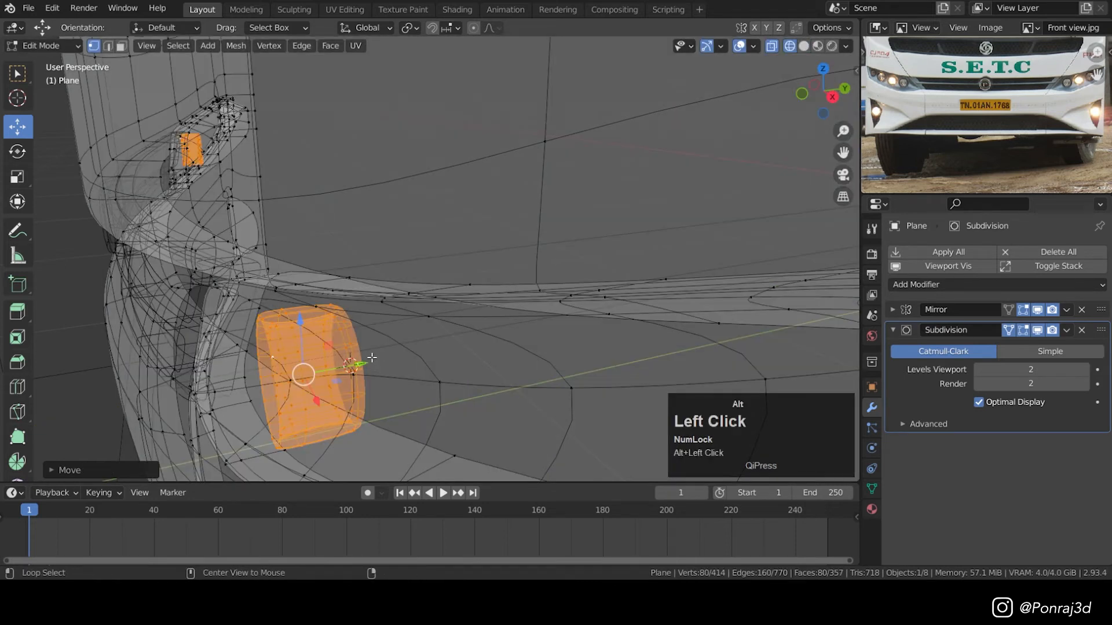
pyautogui.keyDown('alt'); pyautogui.click(372, 358); pyautogui.keyUp('alt')
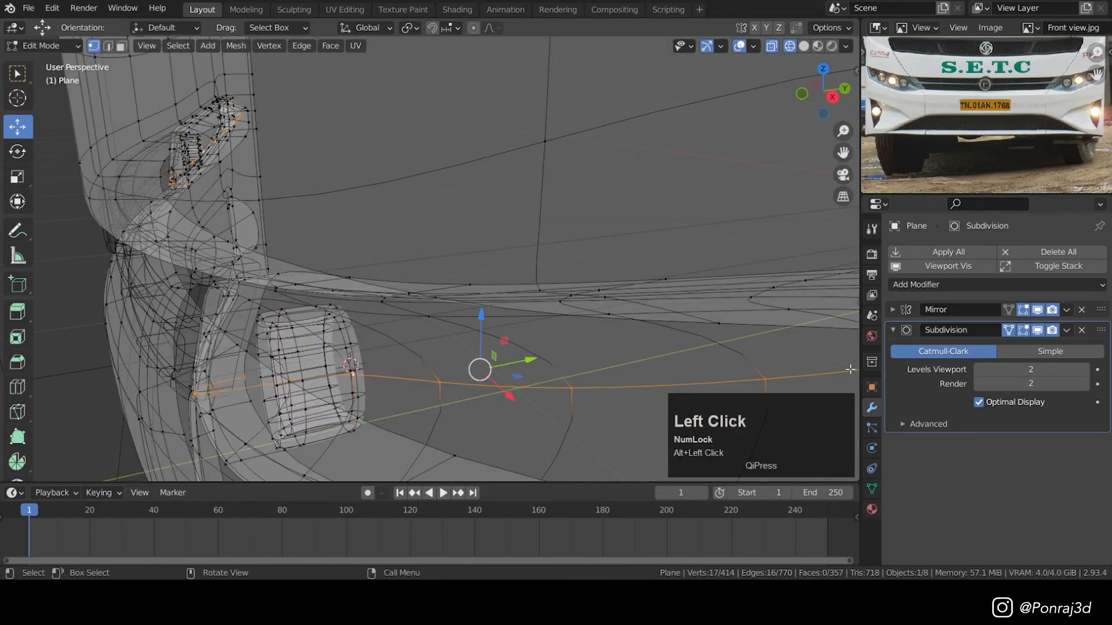
pyautogui.click(1011, 334)
pyautogui.press('z')
pyautogui.moveTo(367, 367); pyautogui.dragTo(256, 357, button='middle')
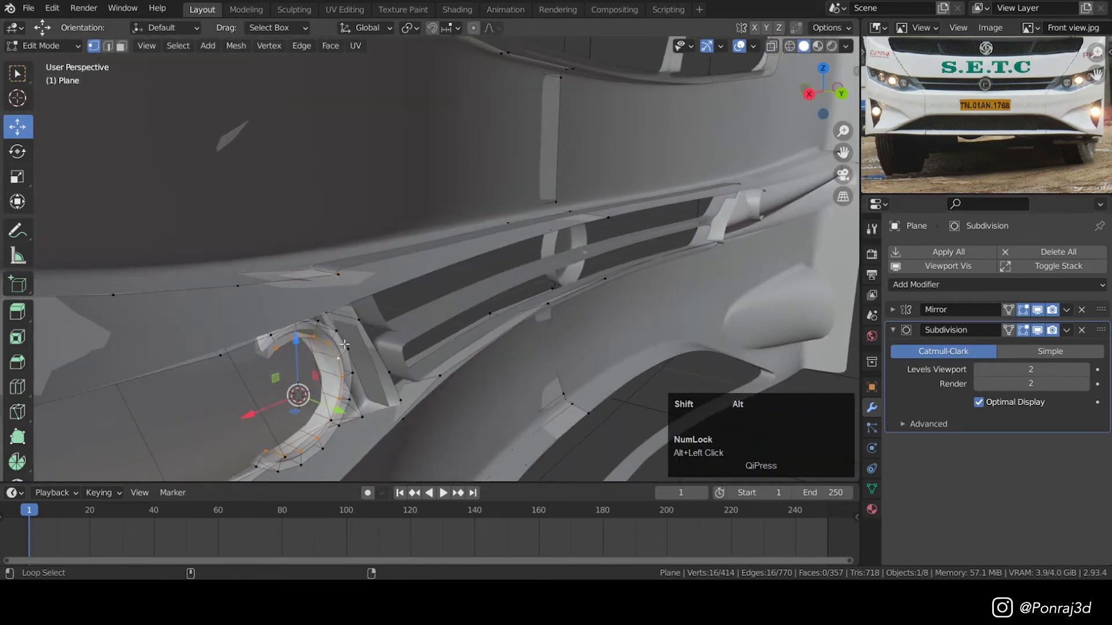
pyautogui.moveTo(331, 412); pyautogui.dragTo(362, 418)
pyautogui.moveTo(366, 412); pyautogui.dragTo(397, 362, button='middle')
# - Return to Object Mode and apply smooth shading to the bus body
pyautogui.press('Tab')
pyautogui.scroll(-8, 397, 361)
pyautogui.rightClick(497, 372)
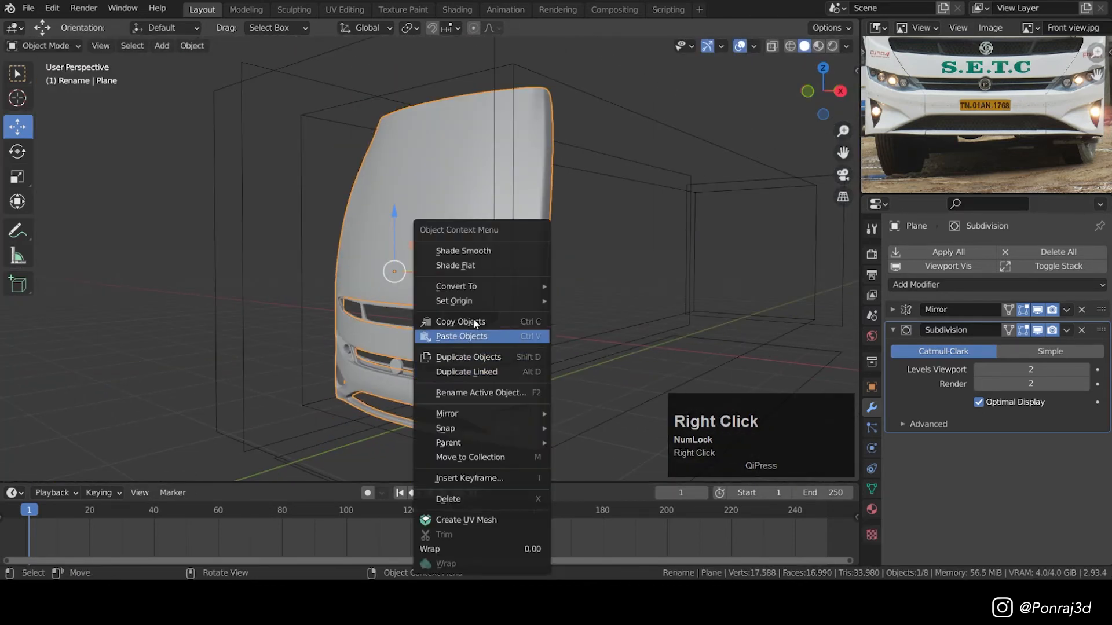
pyautogui.click(508, 251)
# - In the body mesh, select the lamp ring's inner front edge loop and snap the 3D cursor to it
pyautogui.scroll(10, 492, 377)
pyautogui.moveTo(509, 317); pyautogui.dragTo(539, 309, button='middle')
pyautogui.press('Tab')
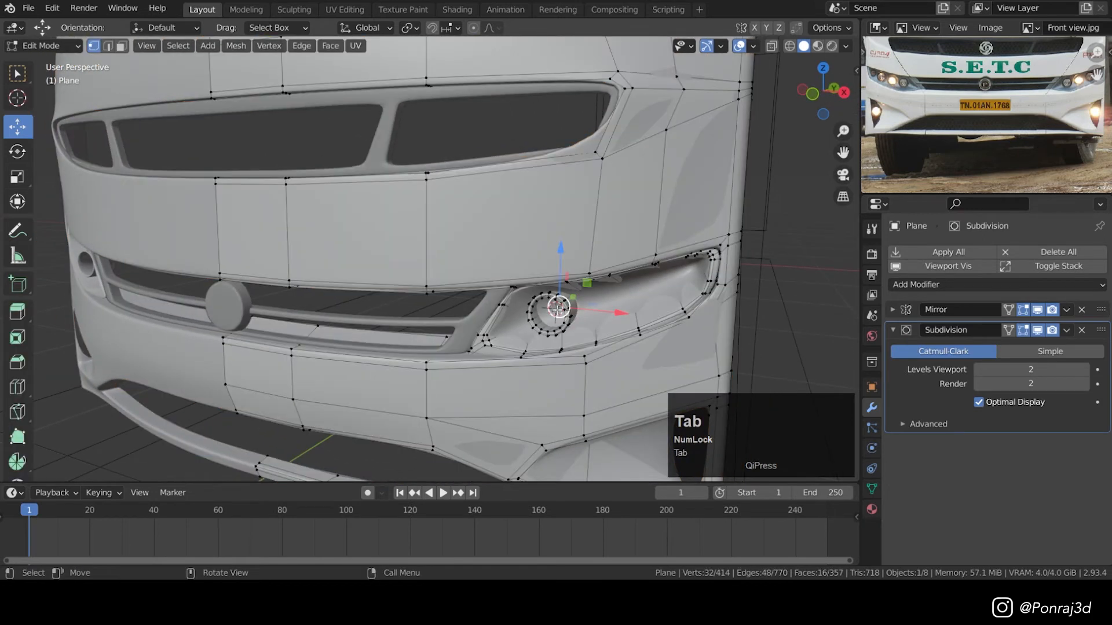
pyautogui.scroll(2, 557, 308)
pyautogui.keyDown('alt'); pyautogui.click(559, 306); pyautogui.keyUp('alt')
pyautogui.scroll(2, 559, 304)
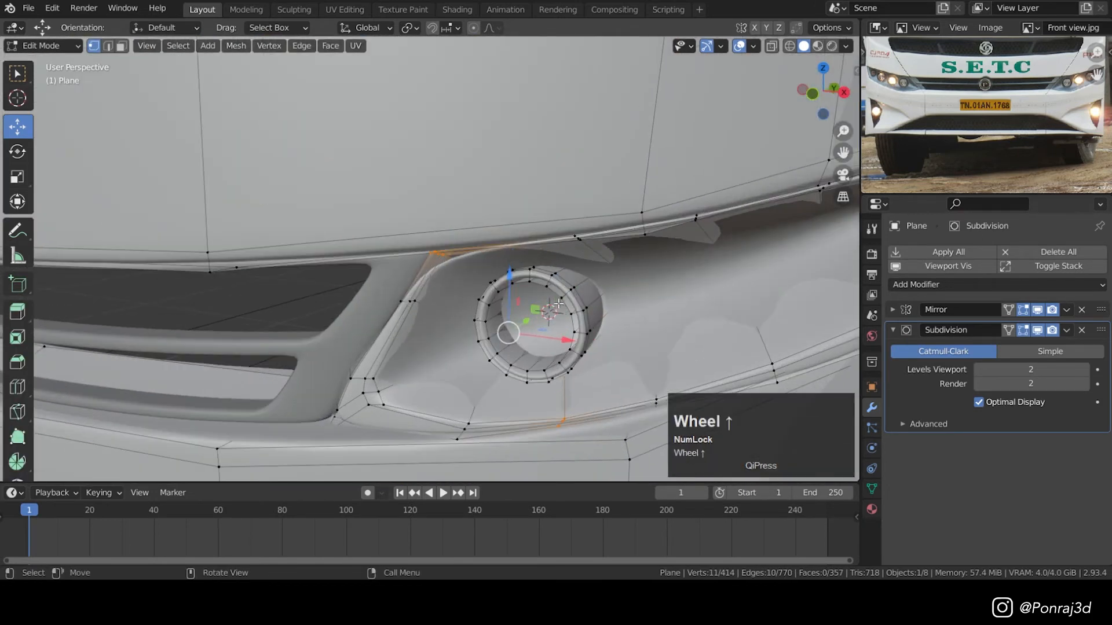
pyautogui.scroll(2, 566, 294)
pyautogui.hotkey('shift', 's')
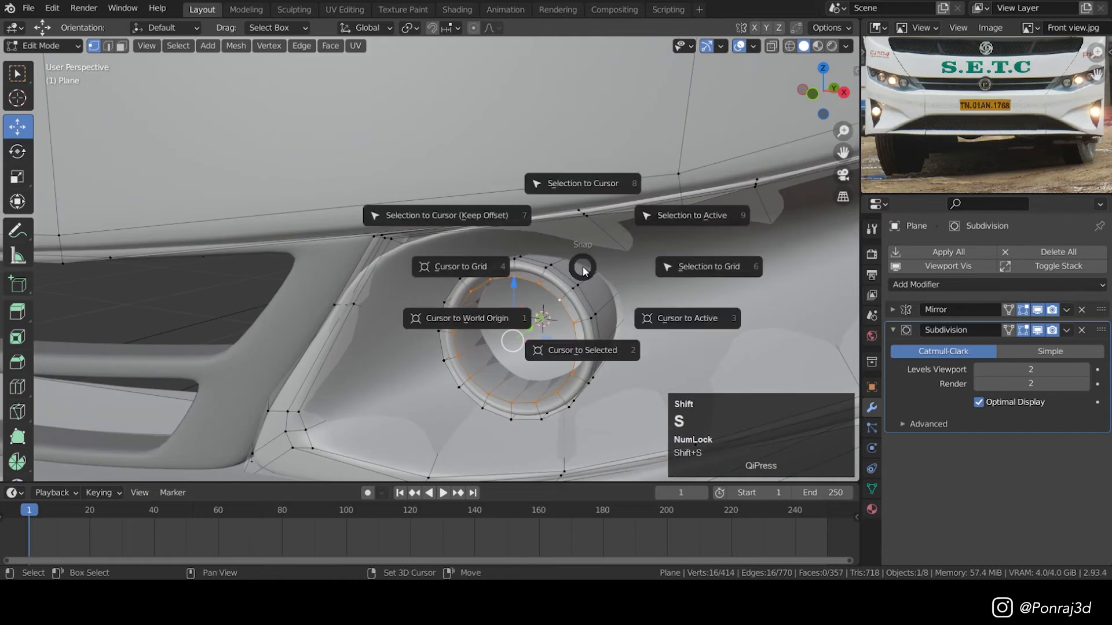
pyautogui.click(583, 360)
pyautogui.keyDown('shift'); pyautogui.moveTo(517, 368); pyautogui.dragTo(521, 326, button='middle'); pyautogui.keyUp('shift')
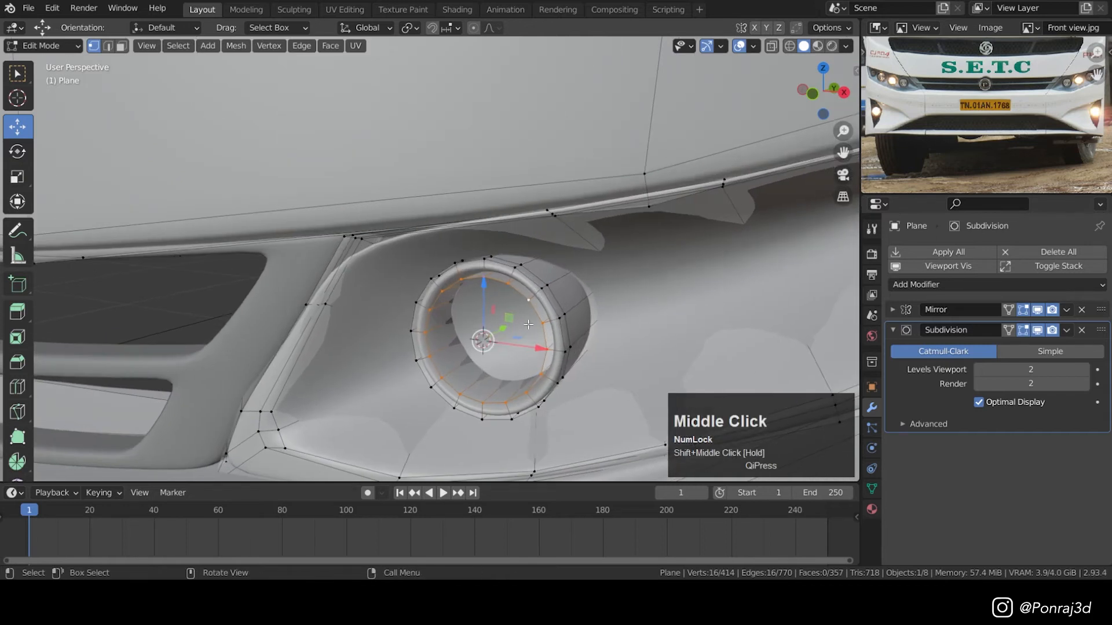
# - Hide everything except the lamp ring's inner edge loop and add a UV sphere at the 3D cursor
pyautogui.hotkey('shift', 'h')
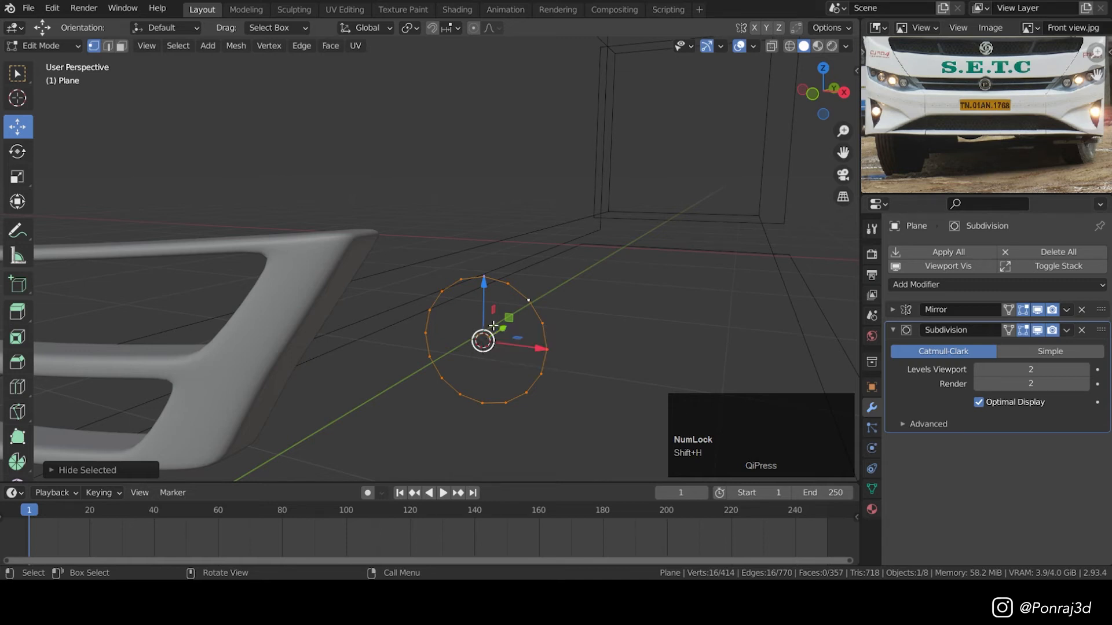
pyautogui.hotkey('shift', 'a')
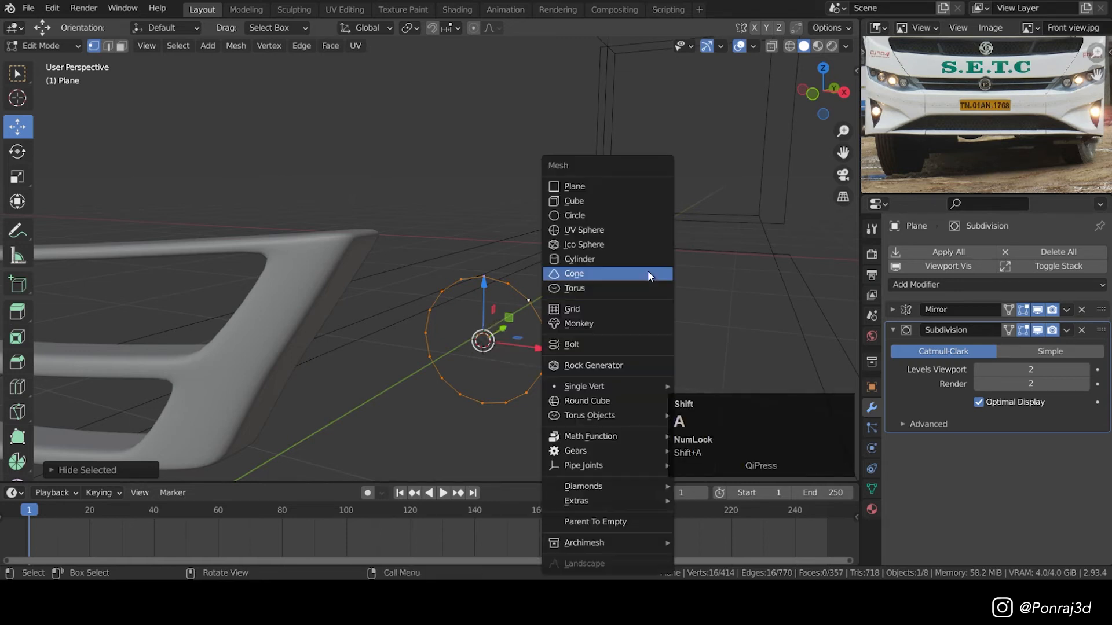
pyautogui.click(605, 235)
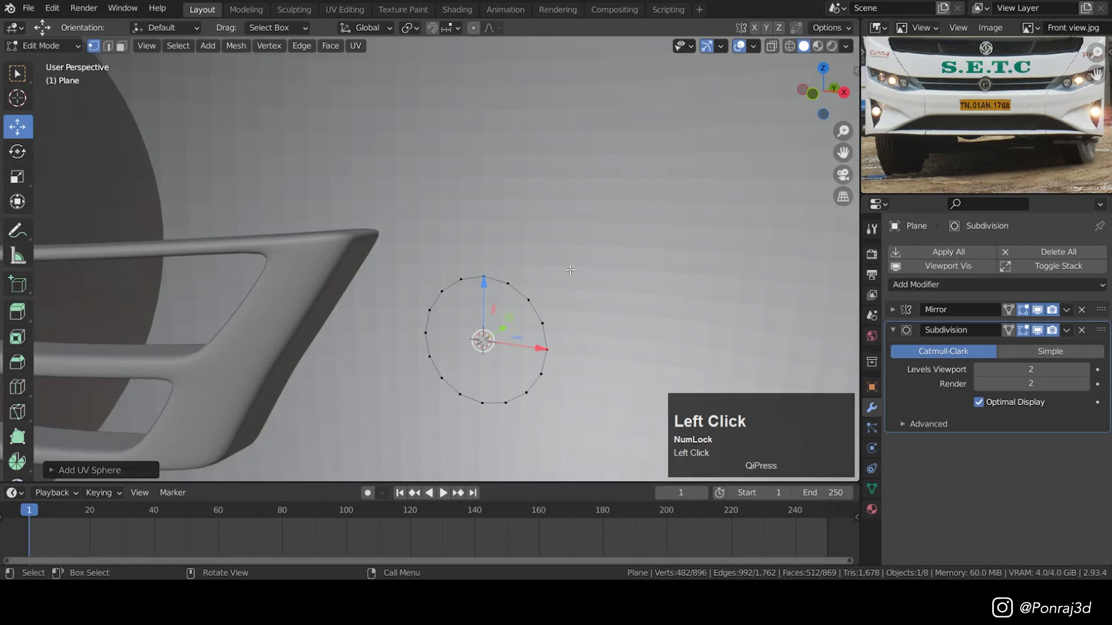
pyautogui.scroll(-4, 604, 235)
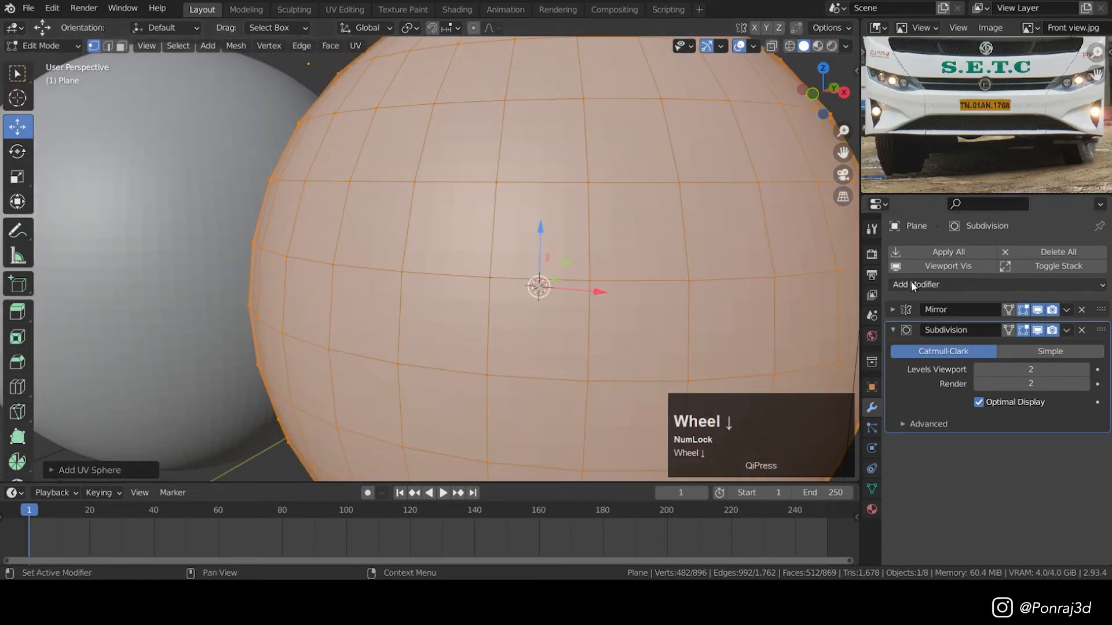
# - Set the new UV sphere to 16 segments and 8 rings
pyautogui.click(96, 474)
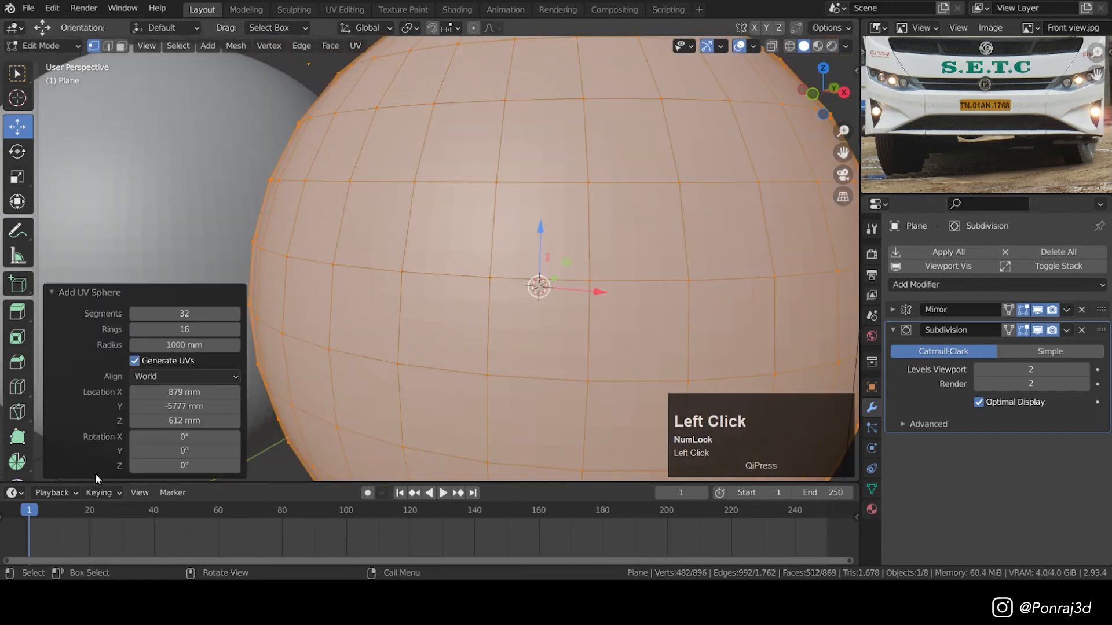
pyautogui.click(193, 313)
pyautogui.write('16')
pyautogui.press('Return')
pyautogui.click(193, 329)
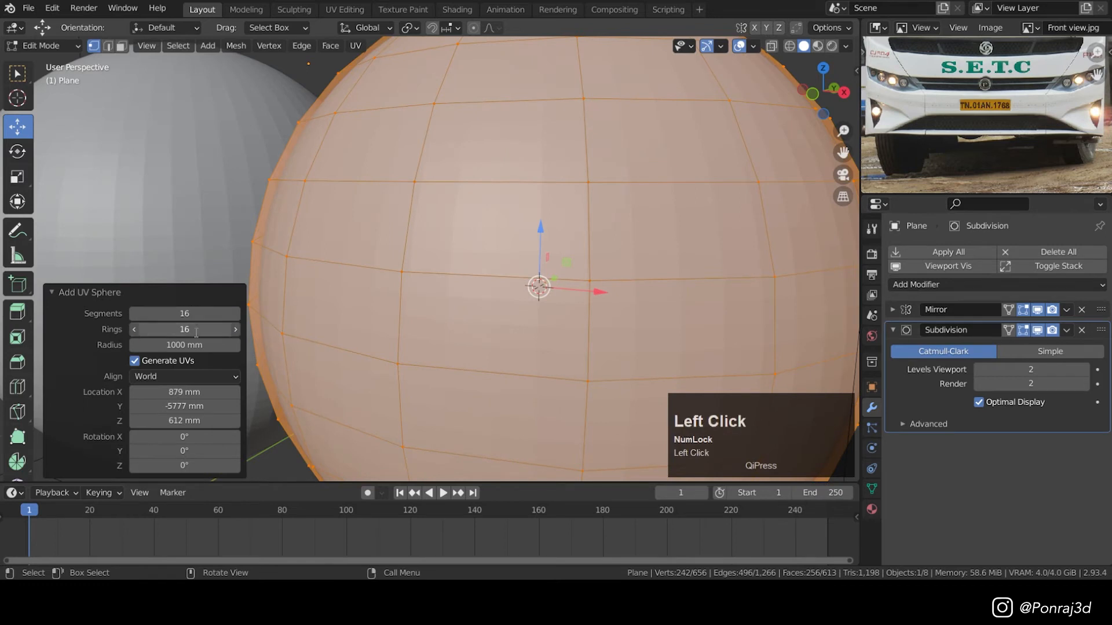
pyautogui.press('Return')
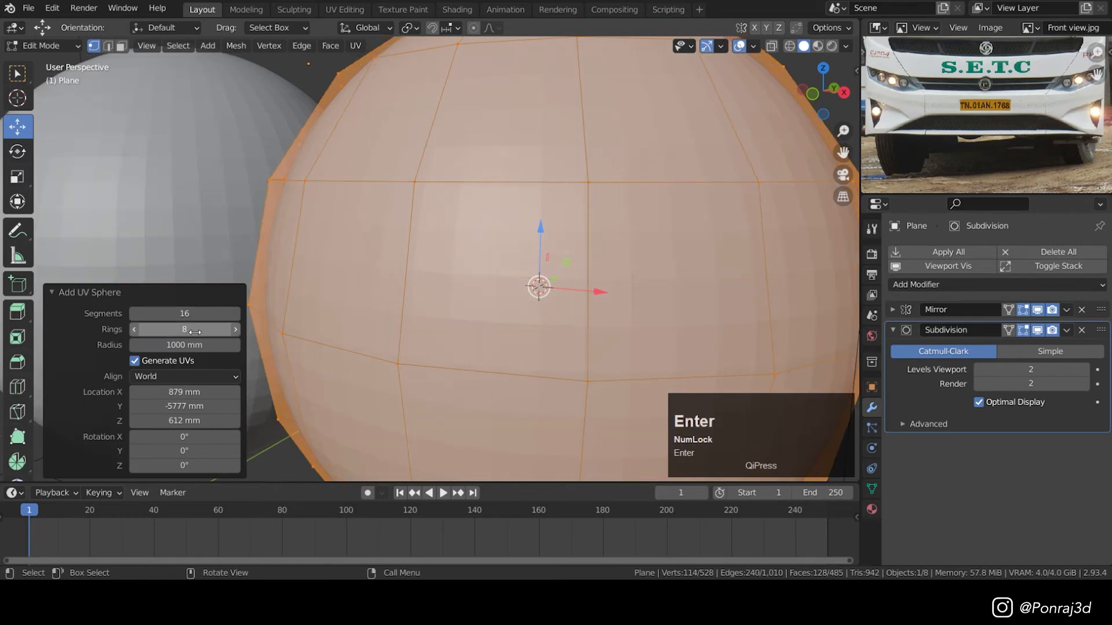
pyautogui.click(70, 299)
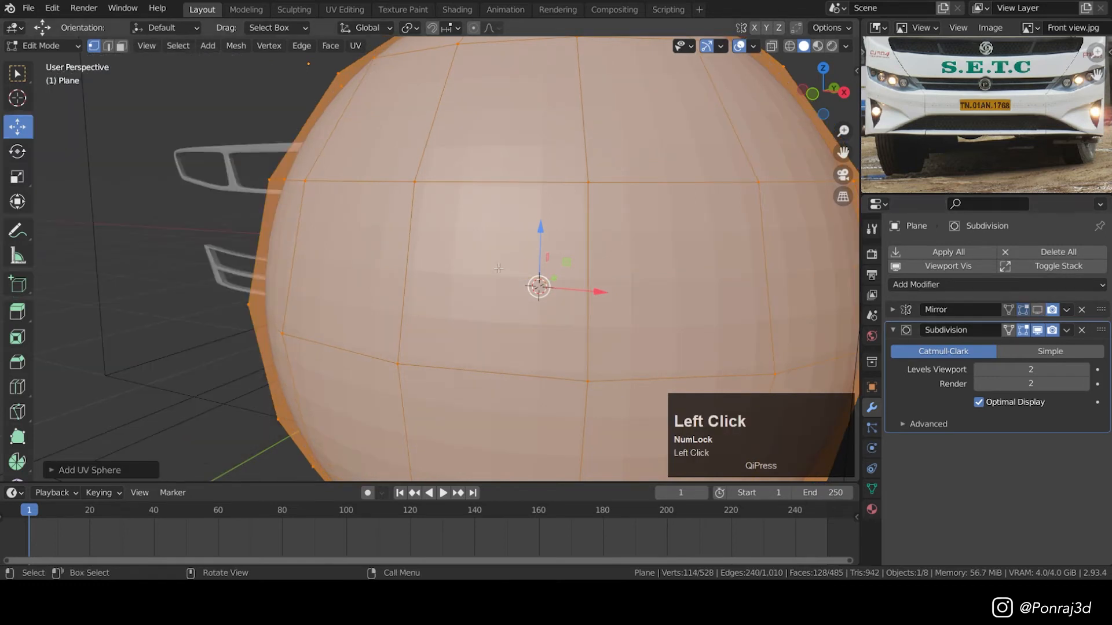
# - Scale the sphere down in the front view and restore the Mirror modifier's viewport display
pyautogui.press('KP_1')
pyautogui.press('s')
pyautogui.click(574, 288)
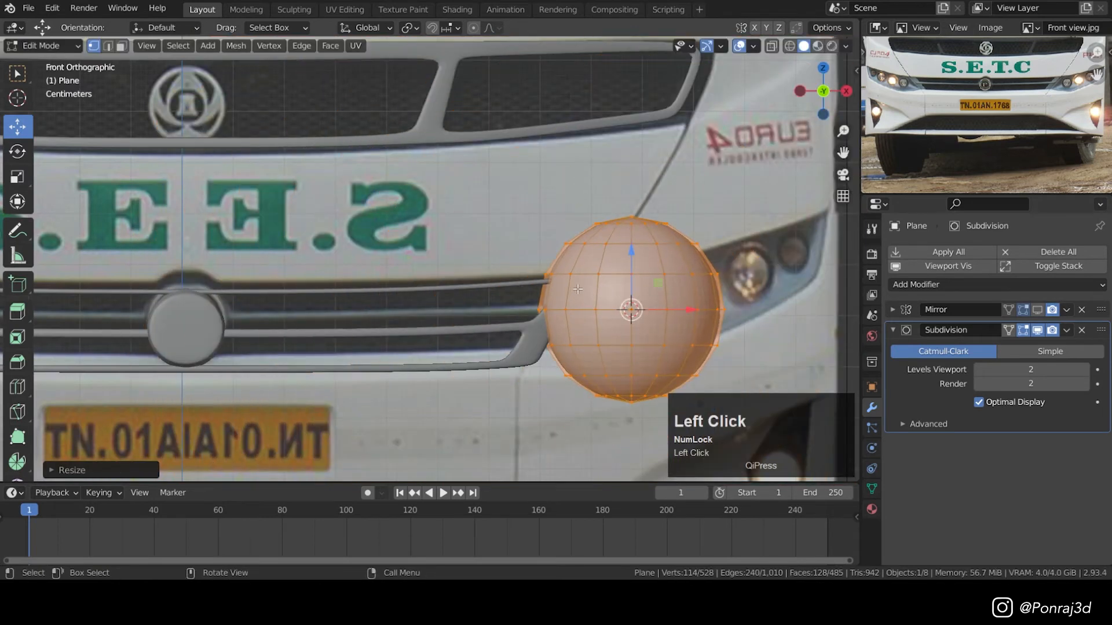
pyautogui.click(1035, 311)
pyautogui.scroll(-3, 637, 289)
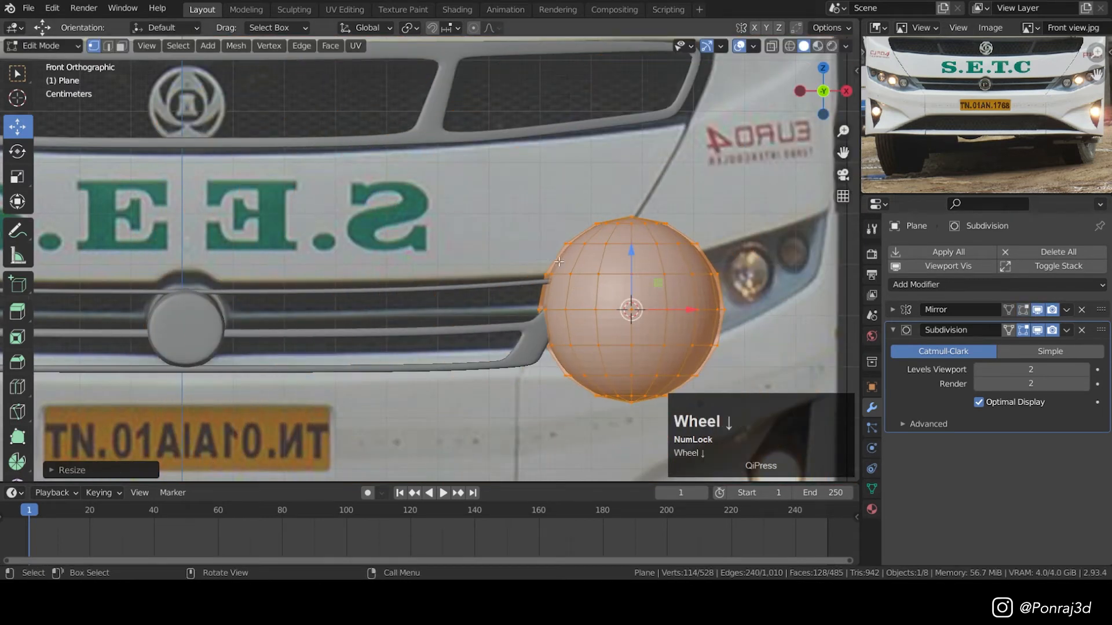
# - Move the sphere about 1060 mm along X, clear of the bus, and rotate it about the X axis
pyautogui.keyDown('shift'); pyautogui.moveTo(667, 298); pyautogui.dragTo(472, 294, button='middle'); pyautogui.keyUp('shift')
pyautogui.moveTo(472, 294); pyautogui.dragTo(766, 296)
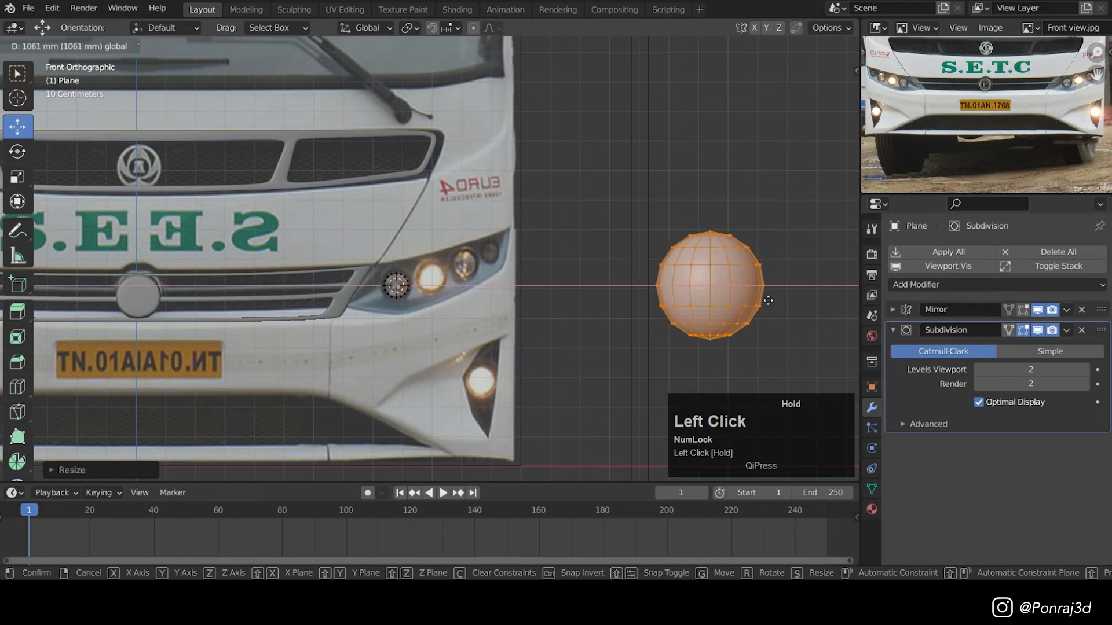
pyautogui.moveTo(776, 273); pyautogui.dragTo(626, 278, button='middle')
pyautogui.press('r')
pyautogui.press('x')
pyautogui.click(777, 287)
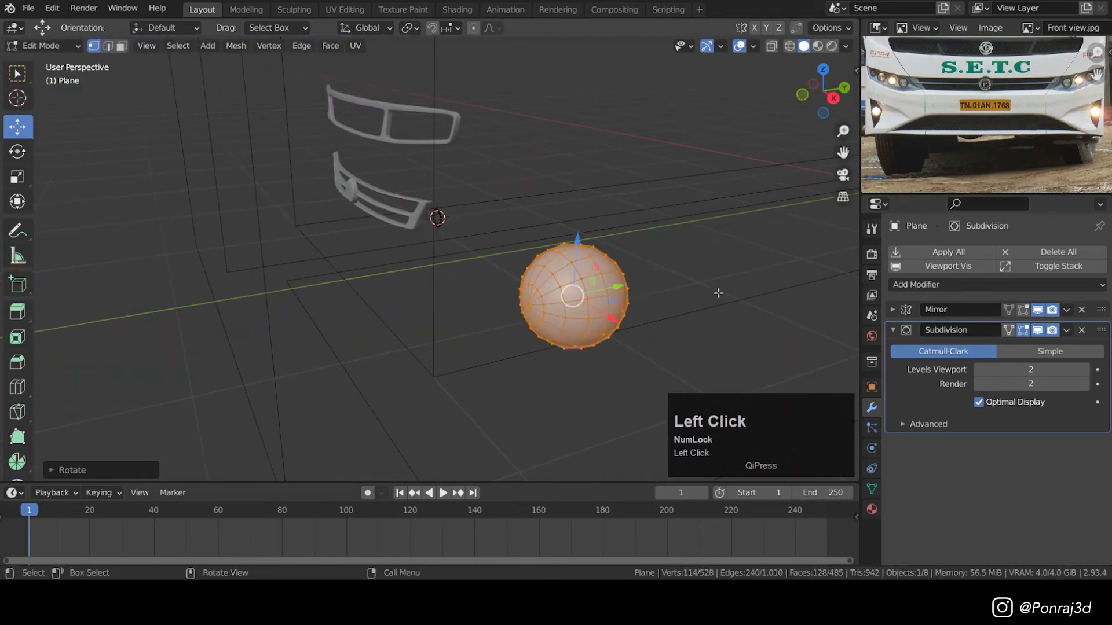
# - In the top view with wireframe display, delete the rear half of the sphere's vertices
pyautogui.press('KP_7')
pyautogui.scroll(2, 586, 276)
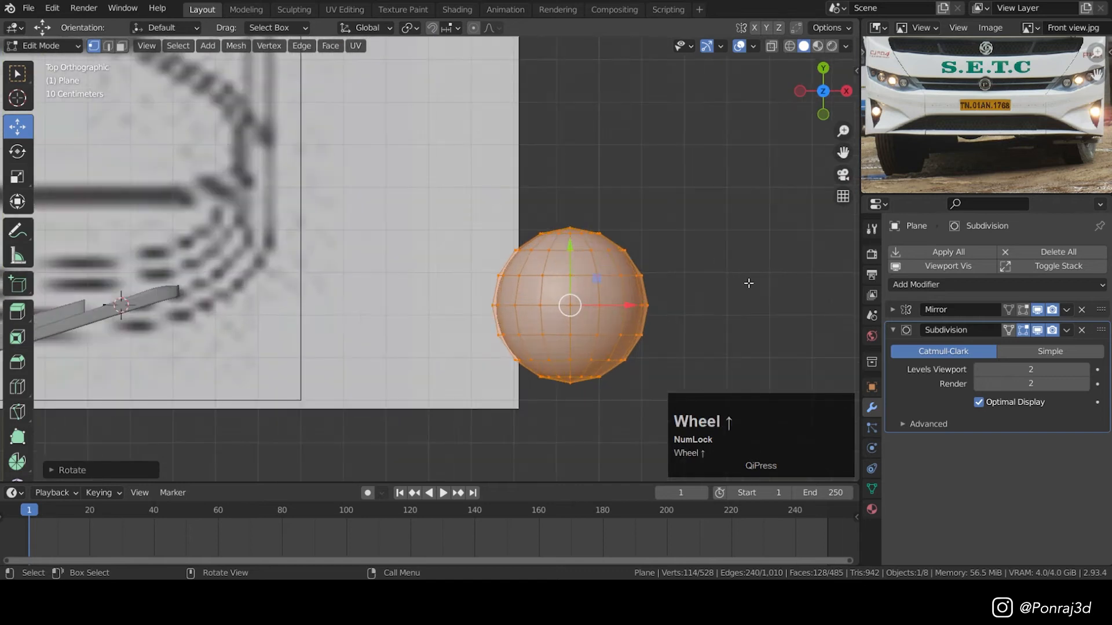
pyautogui.press('z')
pyautogui.moveTo(519, 166); pyautogui.dragTo(716, 297)
pyautogui.press('x')
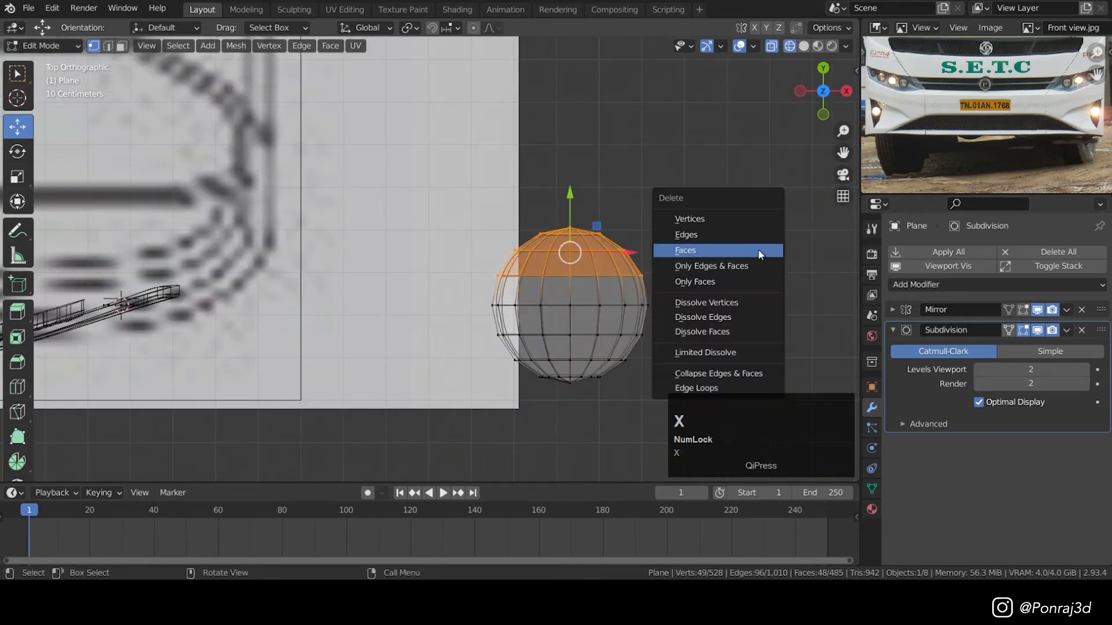
pyautogui.click(727, 224)
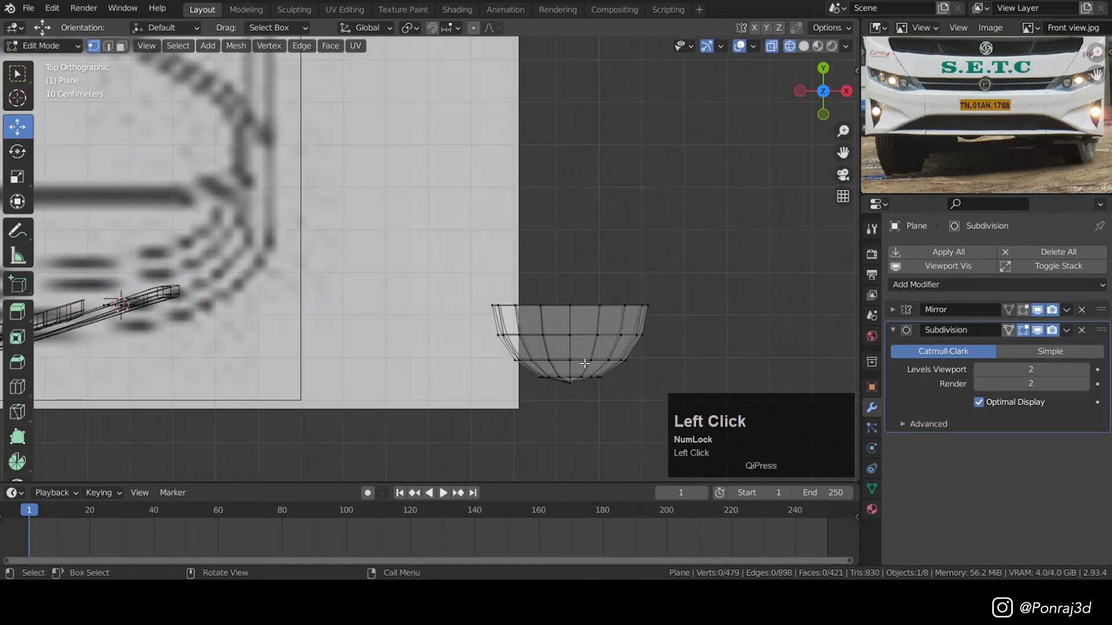
# - Select the whole half-sphere and move it along X back over the lamp ring's inner loop in the front view
pyautogui.press('l')
pyautogui.press('KP_1')
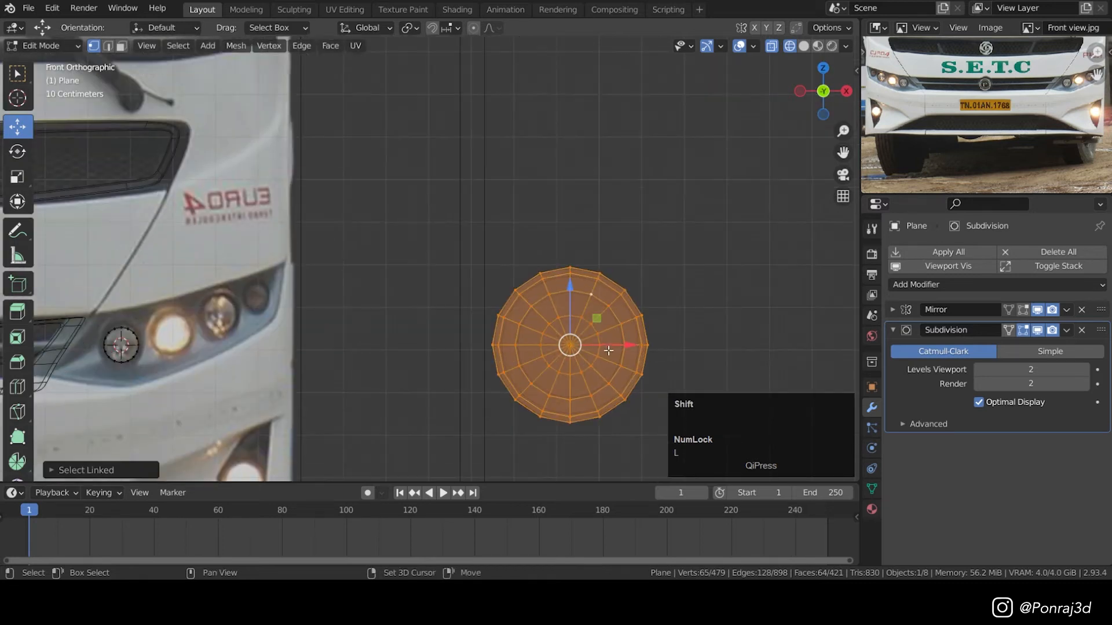
pyautogui.keyDown('shift'); pyautogui.moveTo(608, 351); pyautogui.dragTo(694, 327, button='middle'); pyautogui.keyUp('shift')
pyautogui.moveTo(663, 318); pyautogui.dragTo(208, 317)
pyautogui.scroll(1, 208, 318)
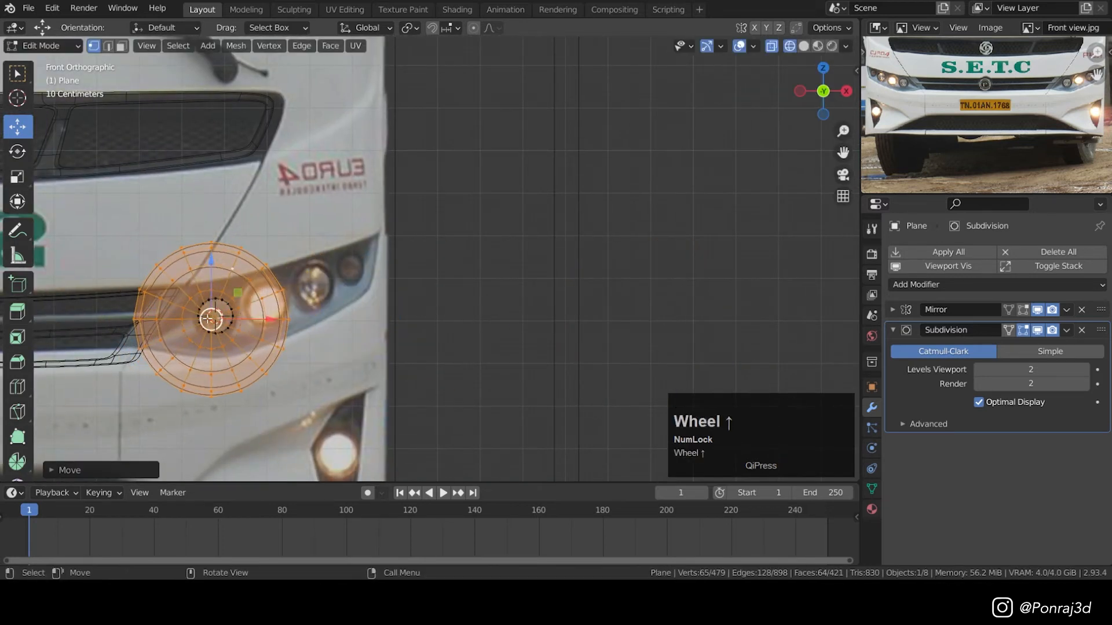
pyautogui.scroll(3, 330, 285)
# - Scale the half-sphere down to fit the ring's inner edge loop and adjust its position along Y
pyautogui.press('s')
pyautogui.click(190, 327)
pyautogui.scroll(4, 429, 291)
pyautogui.press('s')
pyautogui.moveTo(358, 325); pyautogui.dragTo(433, 307)
pyautogui.click(617, 228)
pyautogui.moveTo(521, 281); pyautogui.dragTo(434, 305, button='middle')
pyautogui.moveTo(433, 304); pyautogui.dragTo(529, 290)
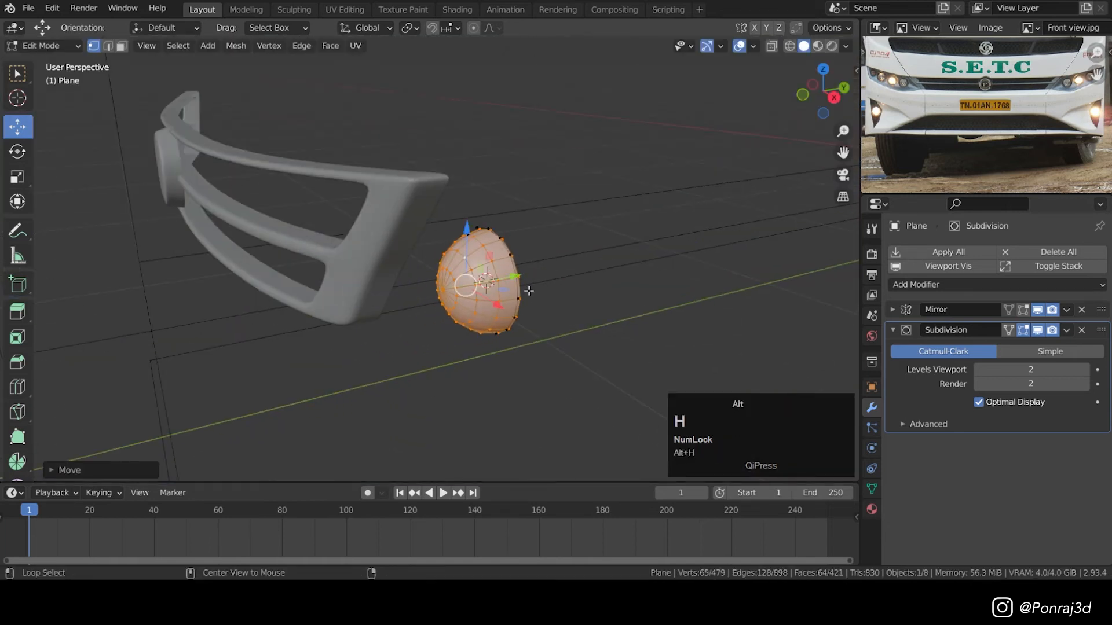
# - Reveal the hidden bus body geometry around the lamp dome
pyautogui.hotkey('alt', 'h')
pyautogui.click(455, 288)
pyautogui.scroll(-4, 471, 287)
pyautogui.moveTo(482, 289); pyautogui.dragTo(413, 269, button='middle')
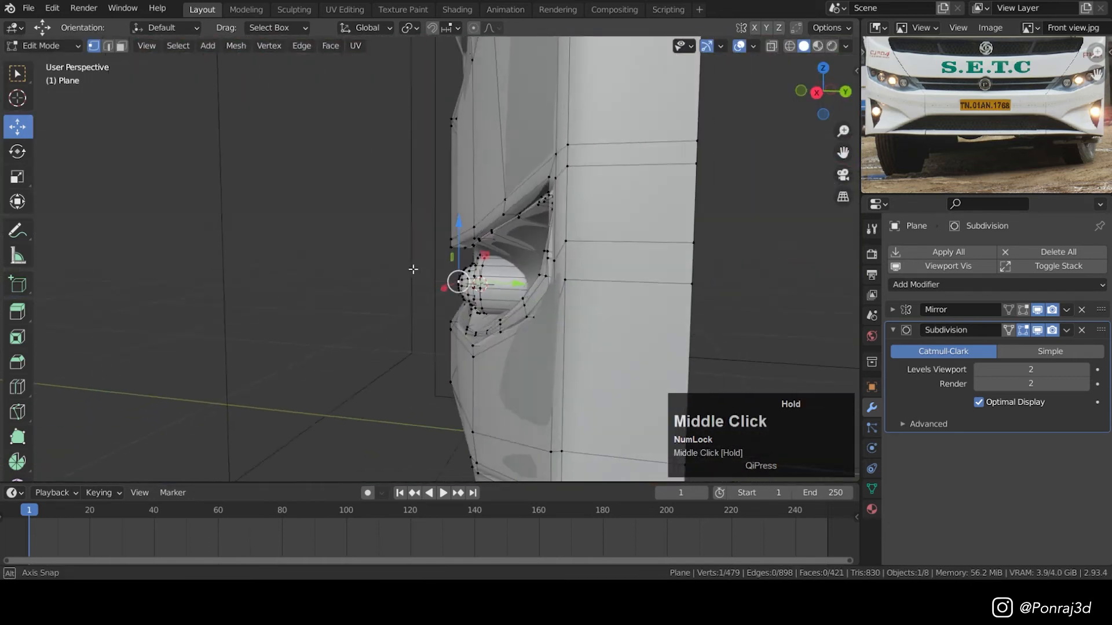
# - Select the linked lamp dome, flatten it along the Y axis and move it about 13 mm back into the ring
pyautogui.scroll(5, 459, 285)
pyautogui.click(453, 292)
pyautogui.press('l')
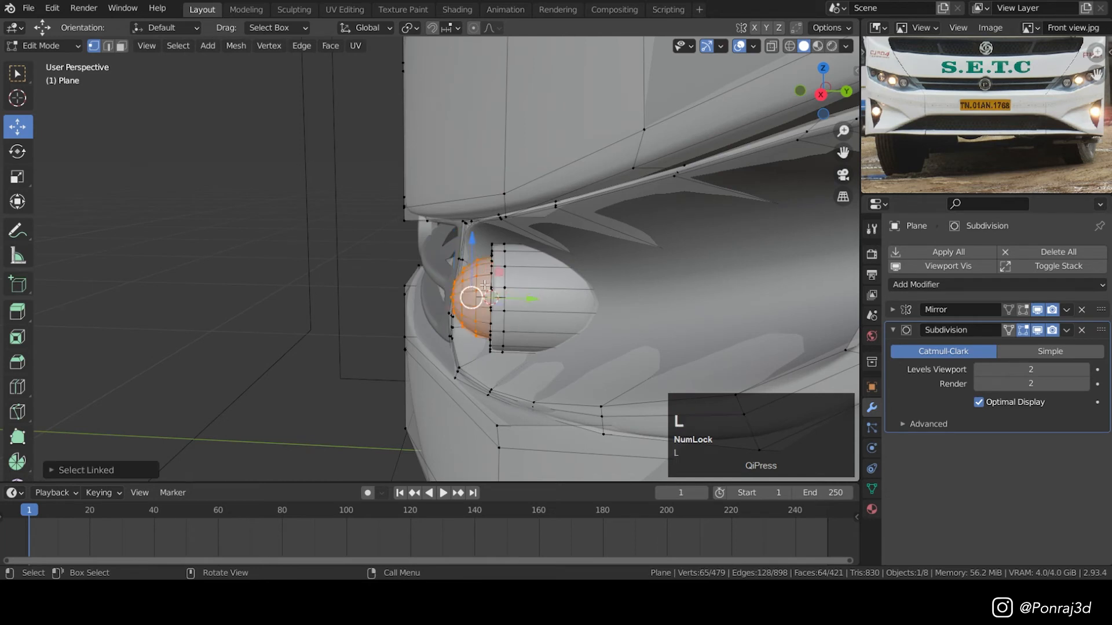
pyautogui.moveTo(484, 285); pyautogui.dragTo(489, 296, button='middle')
pyautogui.press('s')
pyautogui.press('y')
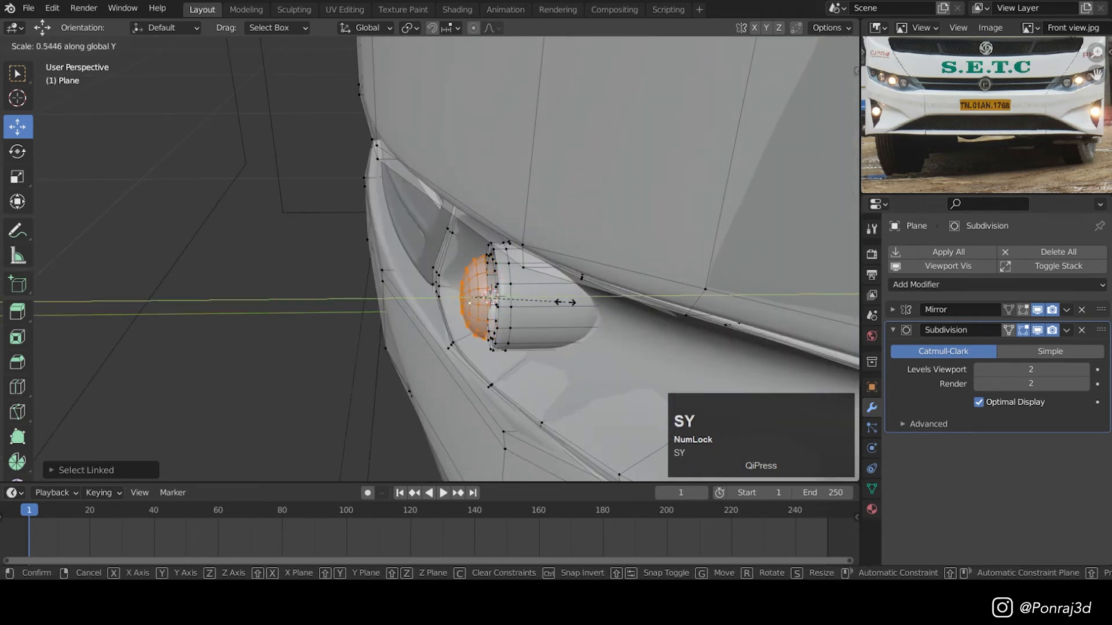
pyautogui.click(559, 300)
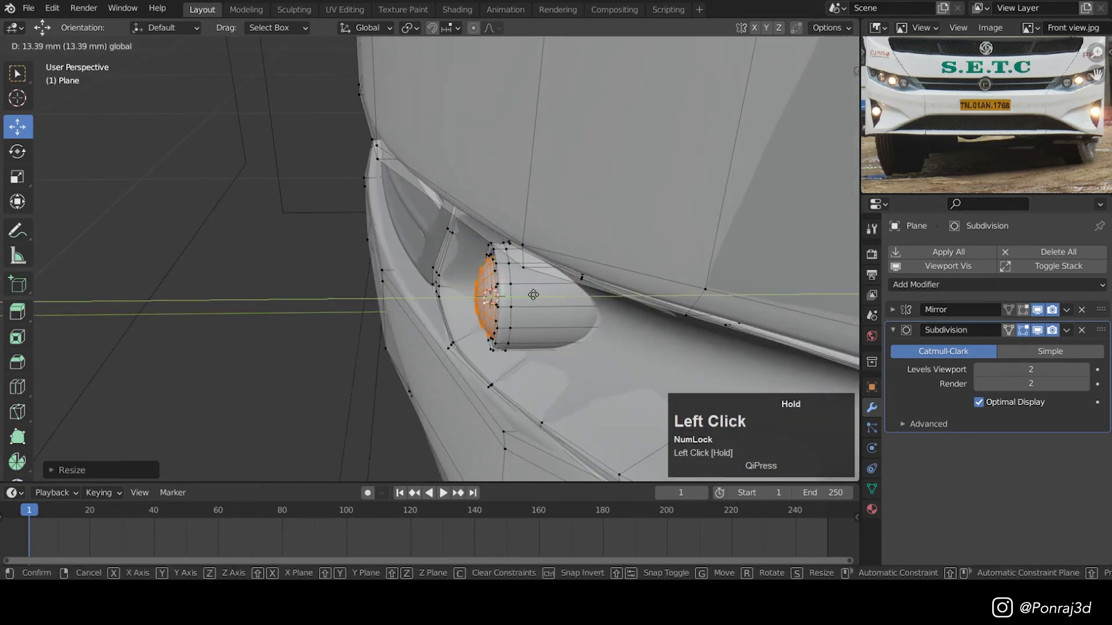
# - Return to Object Mode and save the bus model file
pyautogui.press('Tab')
pyautogui.scroll(-2, 566, 299)
pyautogui.scroll(-4, 566, 299)
pyautogui.moveTo(567, 299); pyautogui.dragTo(499, 294, button='middle')
pyautogui.scroll(-5, 706, 279)
pyautogui.hotkey('ctrl', 's')
pyautogui.press('KP_1')
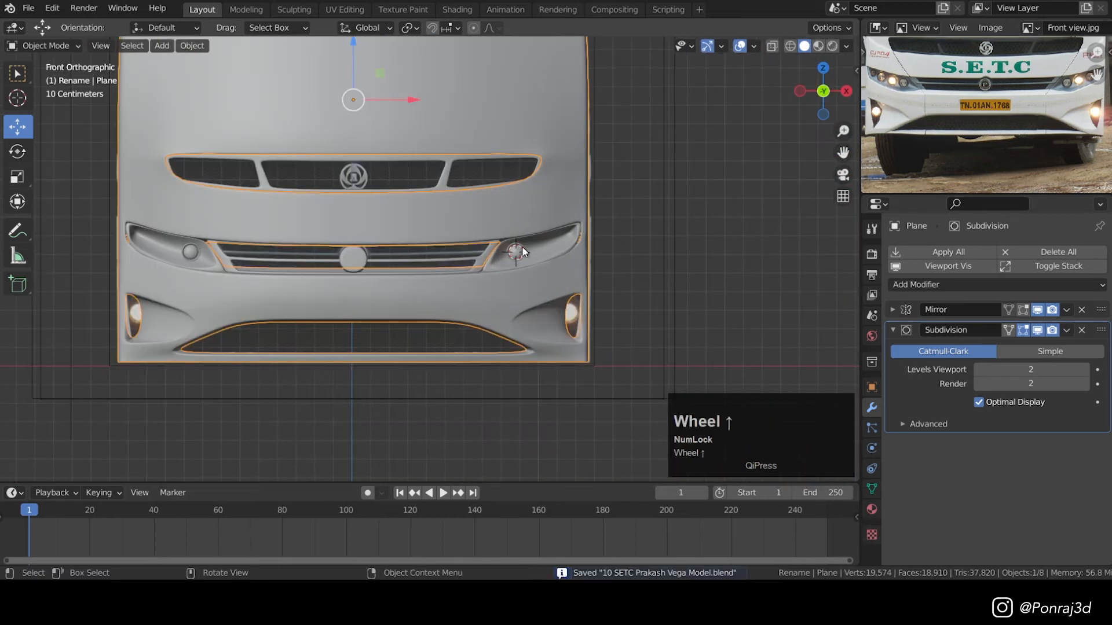
pyautogui.scroll(4, 519, 246)
pyautogui.keyDown('shift'); pyautogui.moveTo(533, 247); pyautogui.dragTo(456, 310, button='middle'); pyautogui.keyUp('shift')
pyautogui.scroll(1, 453, 312)
pyautogui.hotkey('ctrl', 's')
# - Select the lamp ring with its dome in wireframe and duplicate it twice onto the next two lamps of the reference photo
pyautogui.press('Tab')
pyautogui.press('z')
pyautogui.click(423, 335)
pyautogui.scroll(2, 421, 335)
pyautogui.press('l')
pyautogui.press('l')
pyautogui.keyDown('shift'); pyautogui.moveTo(509, 331); pyautogui.dragTo(455, 338, button='middle'); pyautogui.keyUp('shift')
pyautogui.hotkey('shift', 'd')
pyautogui.click(546, 315)
pyautogui.hotkey('shift', 'd')
pyautogui.click(637, 284)
# - Duplicate the lamp a third time, scale the copy down and fit it over the small outermost lamp in the reference
pyautogui.keyDown('shift'); pyautogui.moveTo(666, 277); pyautogui.dragTo(588, 326, button='middle'); pyautogui.keyUp('shift')
pyautogui.hotkey('shift', 'd')
pyautogui.click(696, 281)
pyautogui.press('s')
pyautogui.click(691, 283)
pyautogui.moveTo(549, 305); pyautogui.dragTo(541, 305)
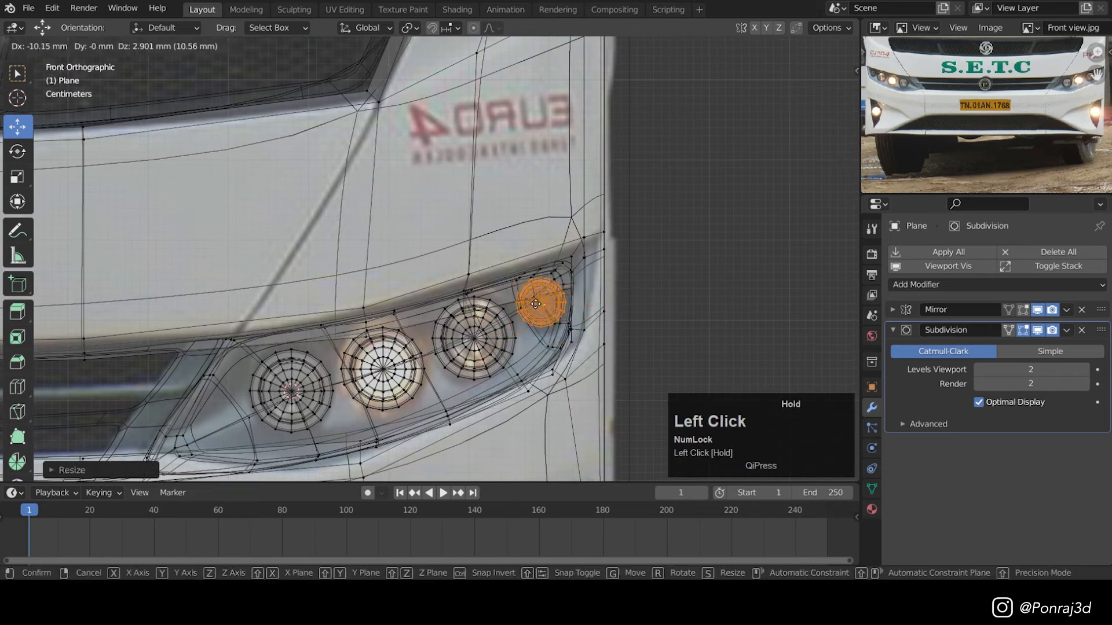
# - Return to solid shading in Object Mode and examine how the four lamps sit inside the headlight recess
pyautogui.press('z')
pyautogui.click(619, 304)
pyautogui.scroll(-3, 558, 277)
pyautogui.press('Tab')
pyautogui.moveTo(536, 288)
pyautogui.mouseDown(button='middle')
pyautogui.moveTo(461, 302)
pyautogui.moveTo(469, 297)
pyautogui.moveTo(411, 294)
pyautogui.mouseUp(button='middle')
pyautogui.scroll(-4, 412, 294)
pyautogui.moveTo(297, 290); pyautogui.dragTo(335, 317, button='middle')
pyautogui.scroll(5, 485, 412)
pyautogui.scroll(2, 383, 266)
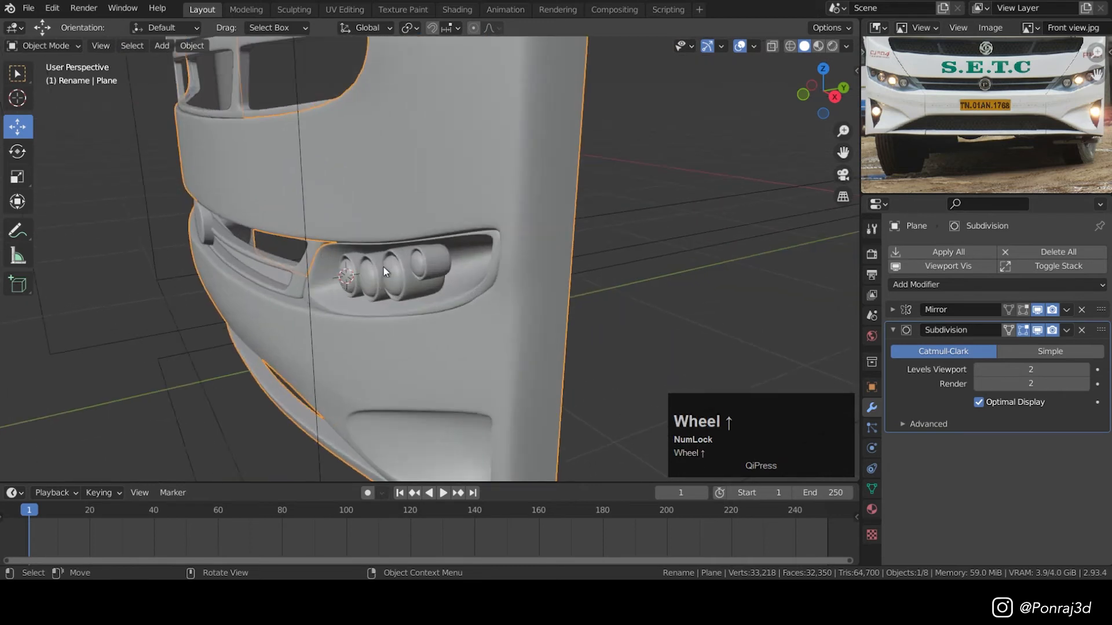
# - In Edit Mode, select the second lamp's linked geometry and push it back along Y into the headlight recess
pyautogui.press('Tab')
pyautogui.scroll(4, 370, 273)
pyautogui.click(367, 268)
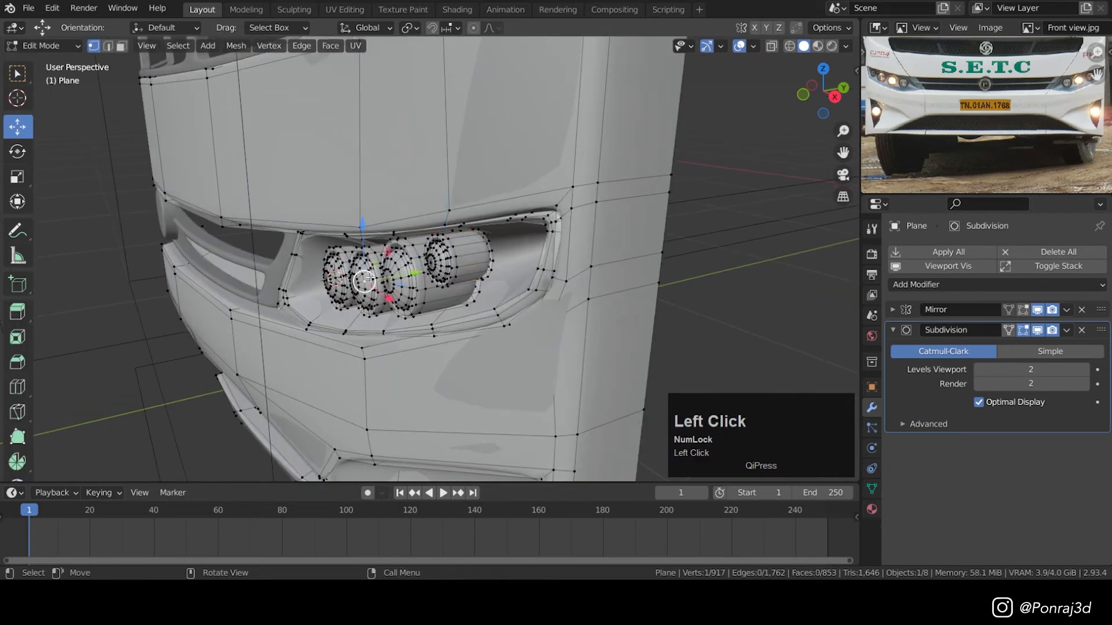
pyautogui.press('l')
pyautogui.moveTo(359, 272); pyautogui.dragTo(261, 264, button='middle')
pyautogui.scroll(2, 365, 271)
pyautogui.moveTo(395, 315); pyautogui.dragTo(429, 333)
# - Move the next lamps along the Y axis so they follow the curve of the headlight recess
pyautogui.scroll(2, 428, 278)
pyautogui.moveTo(429, 278); pyautogui.dragTo(741, 284, button='middle')
pyautogui.click(290, 370)
pyautogui.press('l')
pyautogui.moveTo(244, 369); pyautogui.dragTo(187, 360)
pyautogui.click(420, 267)
pyautogui.press('l')
pyautogui.moveTo(363, 260); pyautogui.dragTo(298, 254)
# - Readjust the lamps' depth from another angle so they sit staggered along the recess
pyautogui.moveTo(370, 267); pyautogui.dragTo(301, 191, button='middle')
pyautogui.click(451, 153)
pyautogui.press('l')
pyautogui.moveTo(439, 206); pyautogui.dragTo(409, 299)
pyautogui.click(360, 252)
pyautogui.press('l')
pyautogui.click(280, 194)
pyautogui.press('l')
# - In the front view, scale the third lamp down slightly and reposition it and the small outermost lamp in the recess
pyautogui.moveTo(280, 197); pyautogui.dragTo(275, 313, button='middle')
pyautogui.press('KP_1')
pyautogui.moveTo(275, 319); pyautogui.dragTo(275, 326)
pyautogui.click(421, 317)
pyautogui.press('l')
pyautogui.press('s')
pyautogui.moveTo(421, 283); pyautogui.dragTo(412, 286)
pyautogui.press('l')
pyautogui.press('l')
pyautogui.moveTo(534, 219); pyautogui.dragTo(498, 235)
# - Switch to solid shading, nudge the innermost lamp slightly outward and down in the front view, and save the file
pyautogui.press('Tab')
pyautogui.press('z')
pyautogui.press('z')
pyautogui.click(788, 282)
pyautogui.press('Tab')
pyautogui.scroll(5, 432, 280)
pyautogui.press('l')
pyautogui.moveTo(417, 300); pyautogui.dragTo(427, 313)
pyautogui.press('Tab')
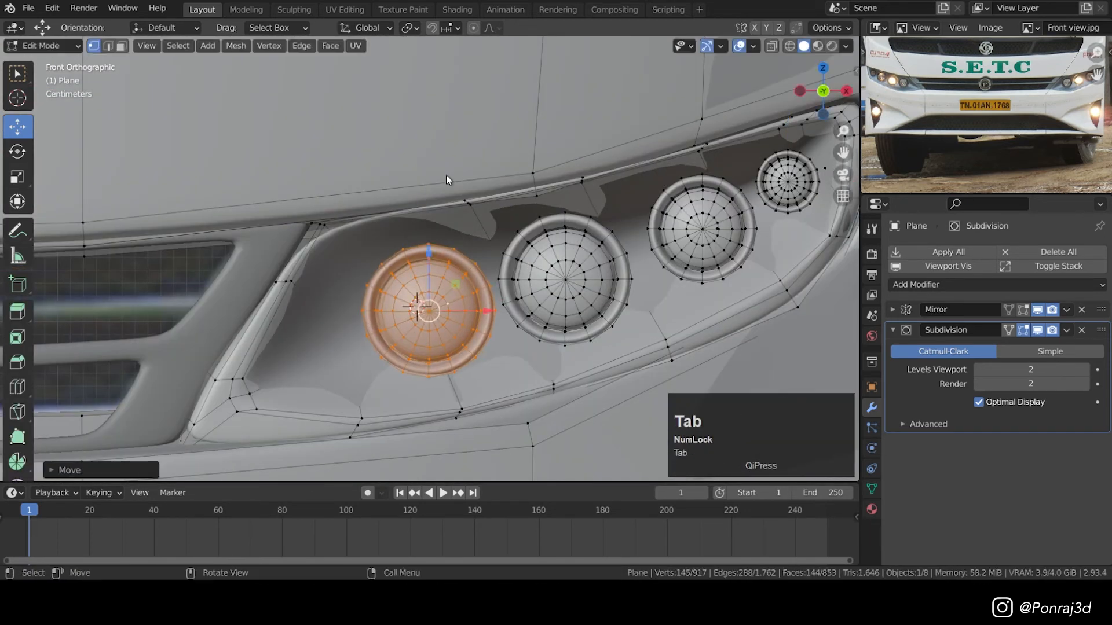
pyautogui.press('l')
pyautogui.hotkey('ctrl', 's')
# - Examine the finished headlight lamps, the grille openings and the centre emblem area from the front
pyautogui.scroll(-5, 464, 214)
pyautogui.scroll(5, 556, 261)
pyautogui.click(621, 301)
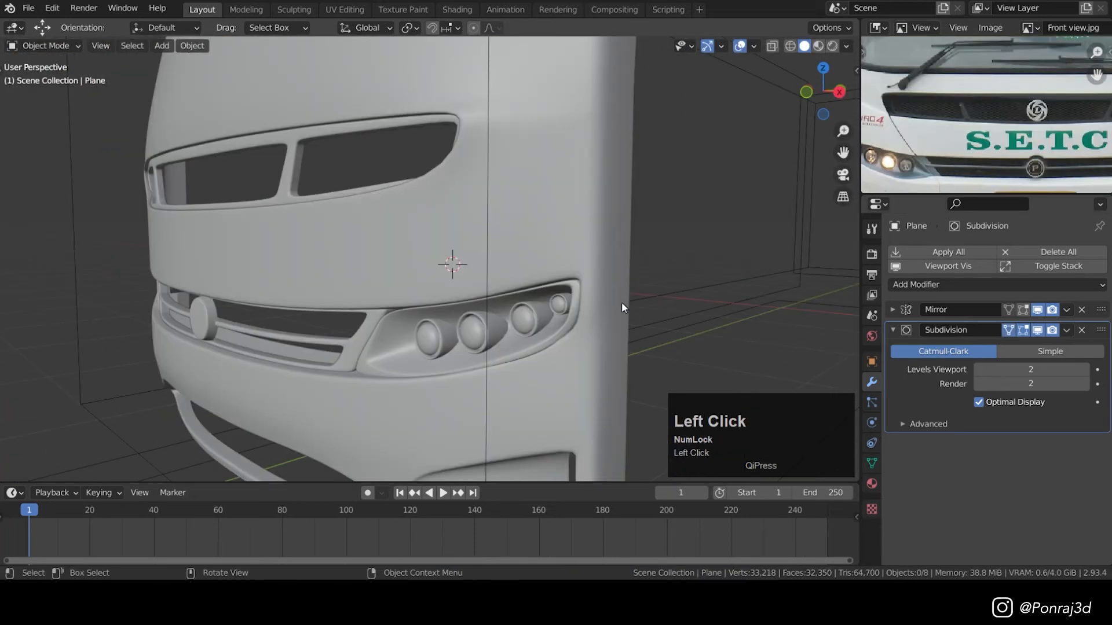
pyautogui.press('KP_1')
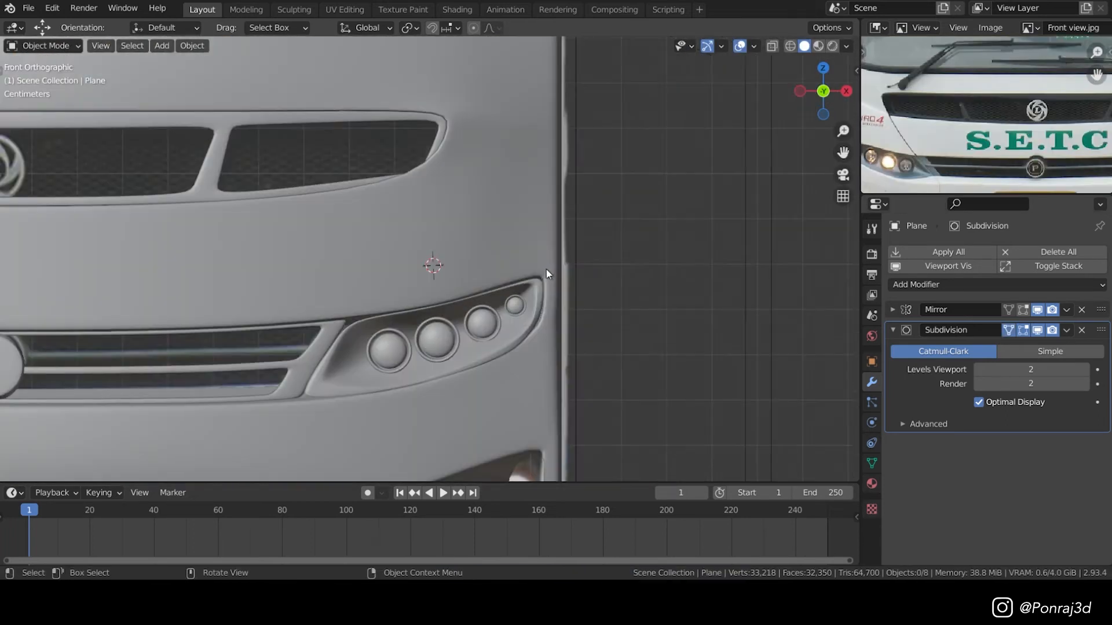
pyautogui.keyDown('shift'); pyautogui.moveTo(273, 197); pyautogui.dragTo(335, 249, button='middle'); pyautogui.keyUp('shift')
pyautogui.scroll(3, 320, 266)
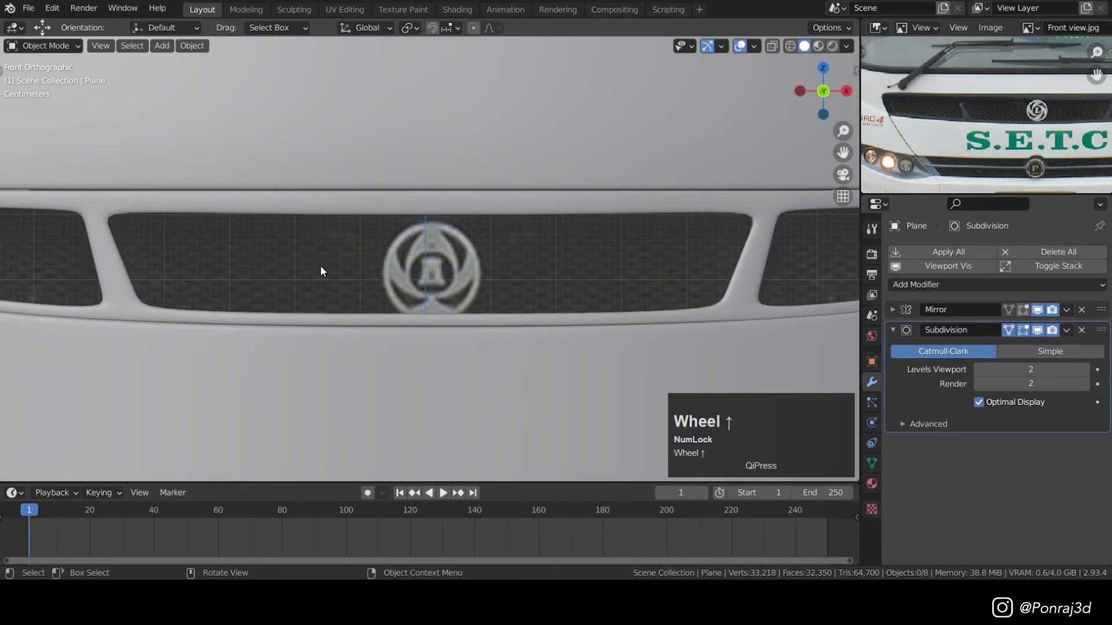
pyautogui.scroll(-3, 307, 255)
pyautogui.keyDown('shift'); pyautogui.moveTo(405, 310); pyautogui.dragTo(293, 218, button='middle'); pyautogui.keyUp('shift')
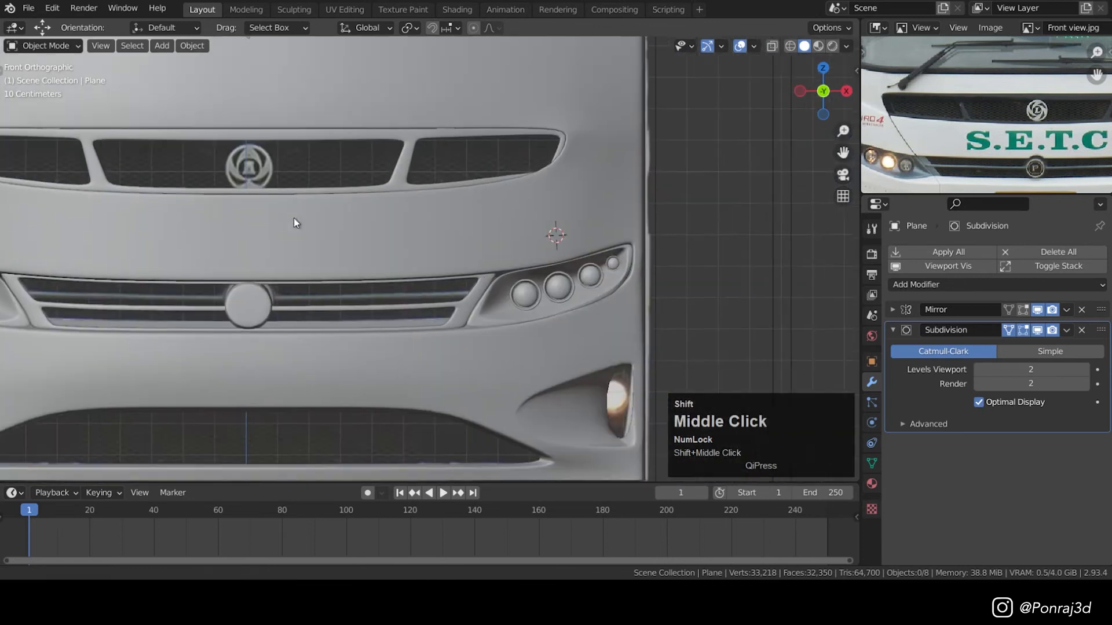
pyautogui.scroll(-1, 410, 255)
pyautogui.keyDown('shift'); pyautogui.moveTo(410, 255); pyautogui.dragTo(332, 239, button='middle'); pyautogui.keyUp('shift')
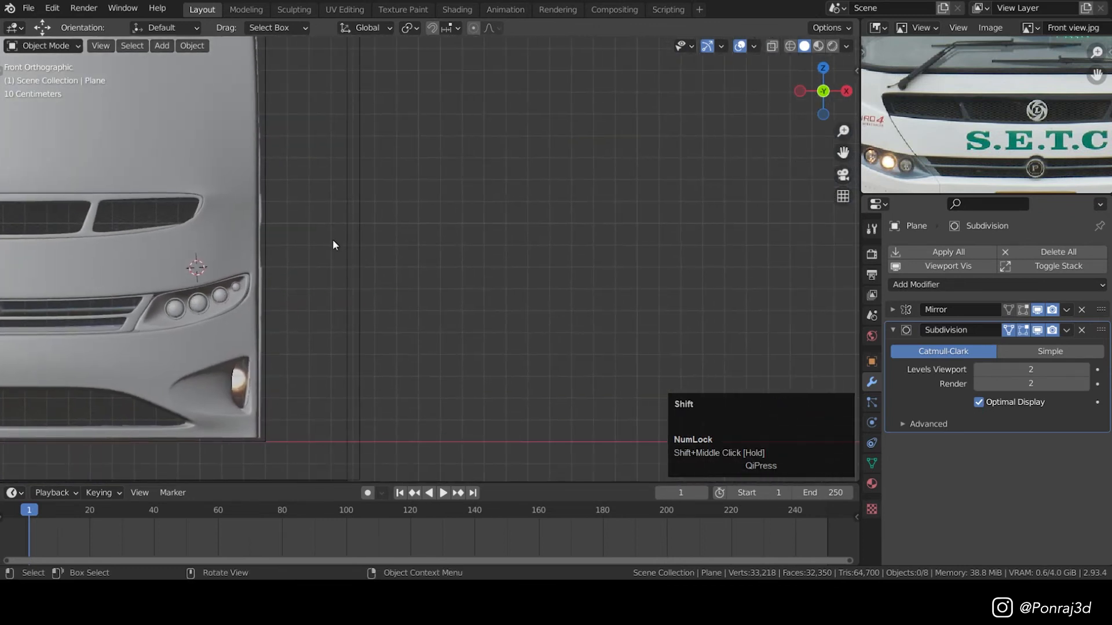
# - Place the 3D cursor in the empty space beside the bus front and add a plane there
pyautogui.keyDown('shift'); pyautogui.rightClick(444, 275); pyautogui.keyUp('shift')
pyautogui.scroll(1, 496, 282)
pyautogui.keyDown('shift'); pyautogui.moveTo(388, 287); pyautogui.dragTo(348, 280, button='middle'); pyautogui.keyUp('shift')
pyautogui.hotkey('shift', 'a')
pyautogui.moveTo(519, 227)
pyautogui.click(579, 231)
# - Rotate the new plane 90° about the X axis and scale it down to a small square in the front view
pyautogui.scroll(-3, 482, 261)
pyautogui.moveTo(482, 262); pyautogui.dragTo(528, 302, button='middle')
pyautogui.write('rx')
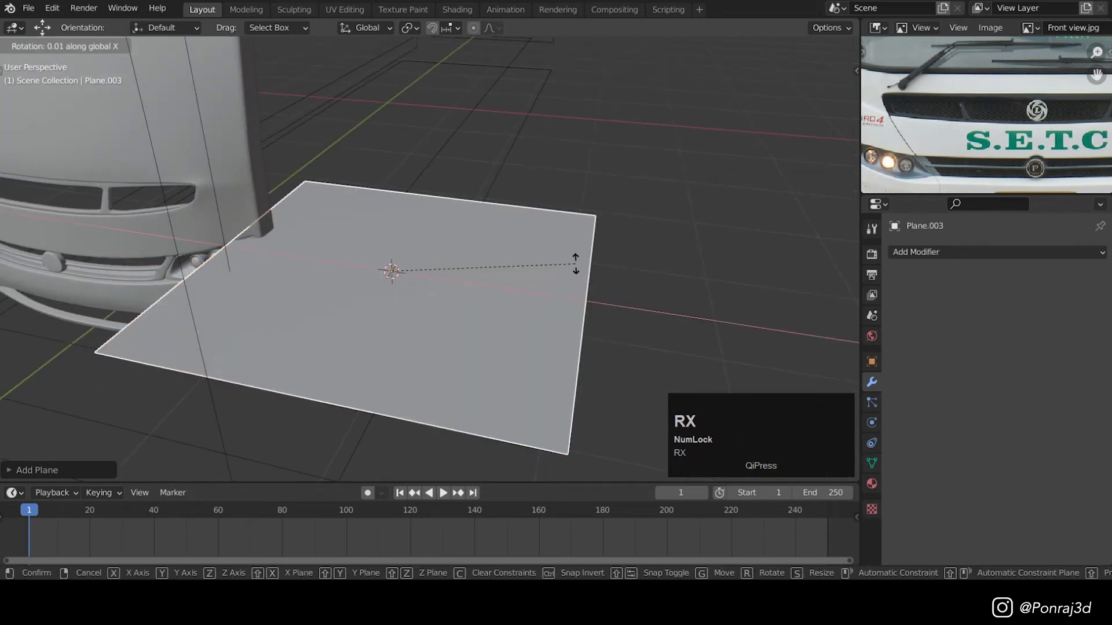
pyautogui.write('90')
pyautogui.click(576, 267)
pyautogui.press('KP_1')
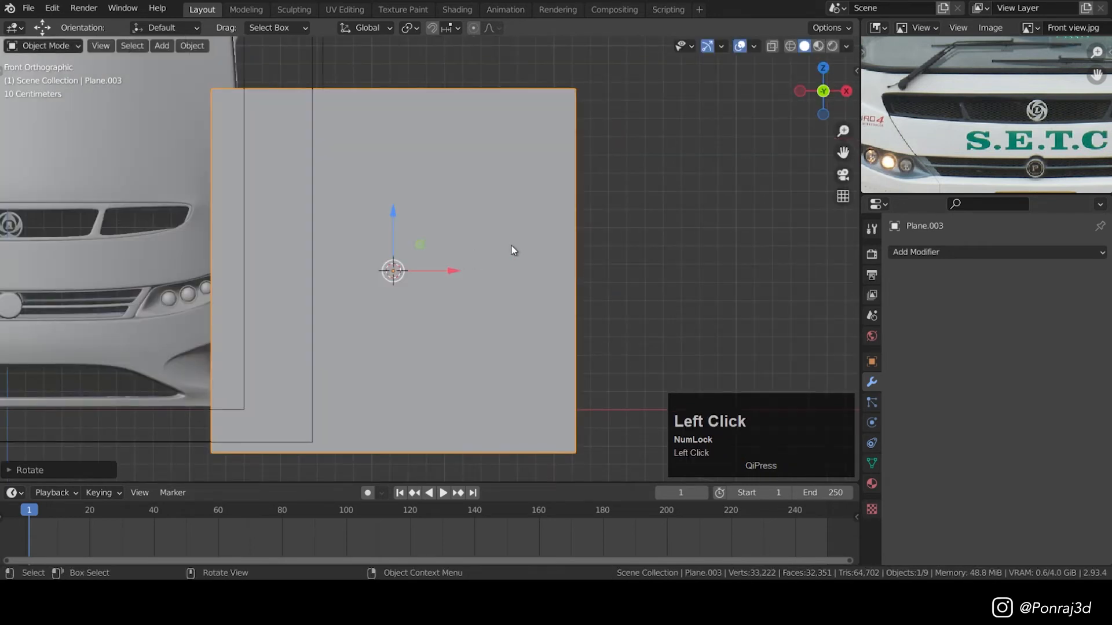
pyautogui.press('s')
pyautogui.click(383, 263)
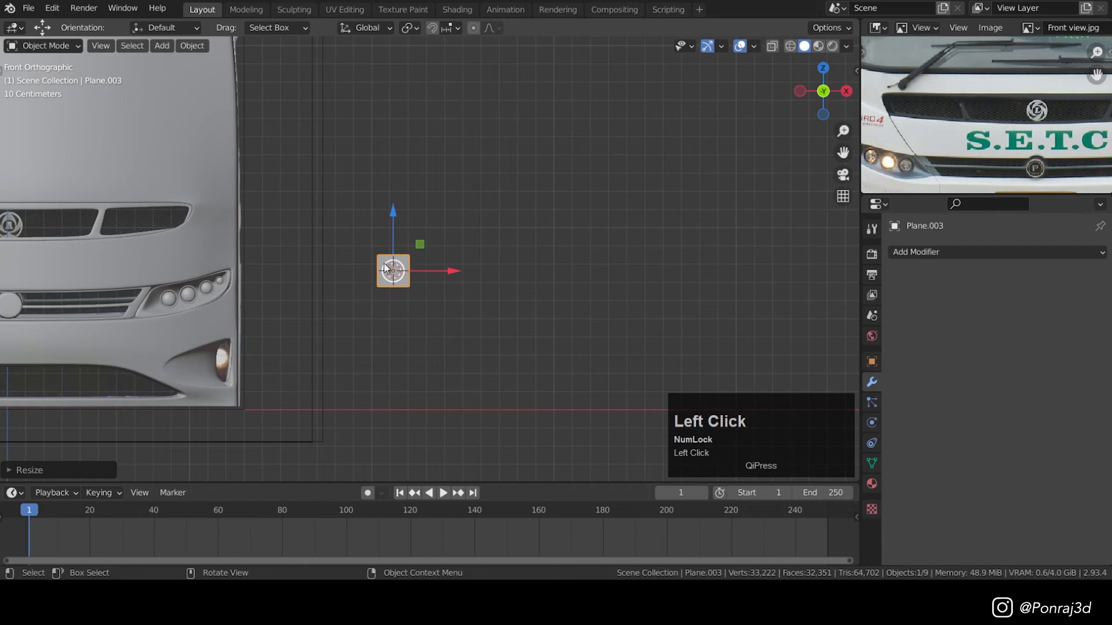
# - Rotate the square plane's mesh 45° in the front view and scale it to half height along Z, forming a flat diamond
pyautogui.scroll(6, 384, 263)
pyautogui.press('Tab')
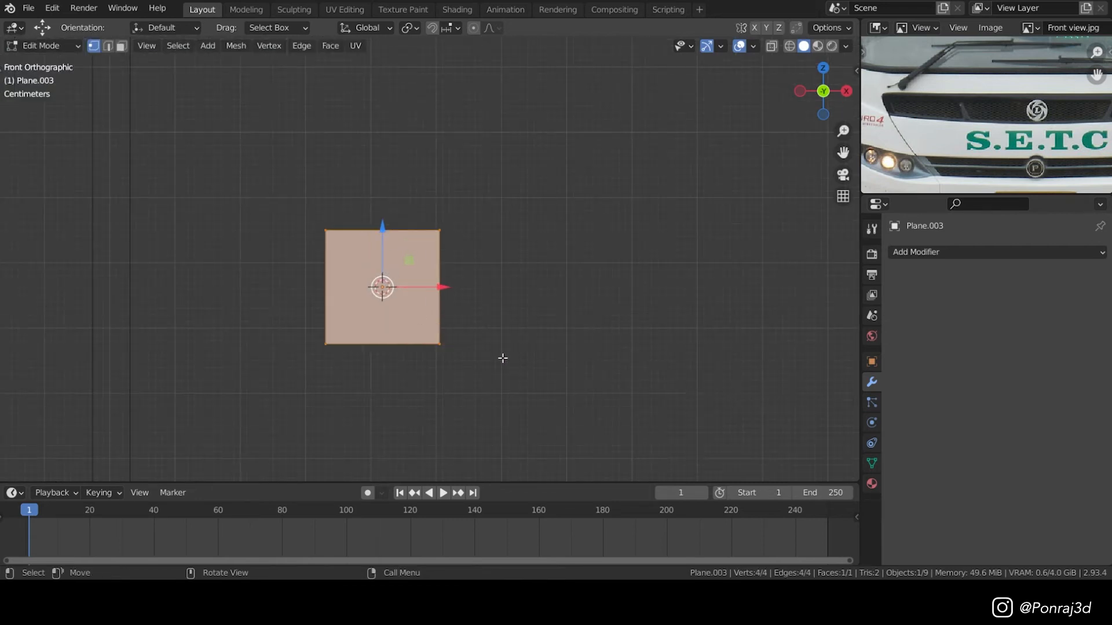
pyautogui.press('r')
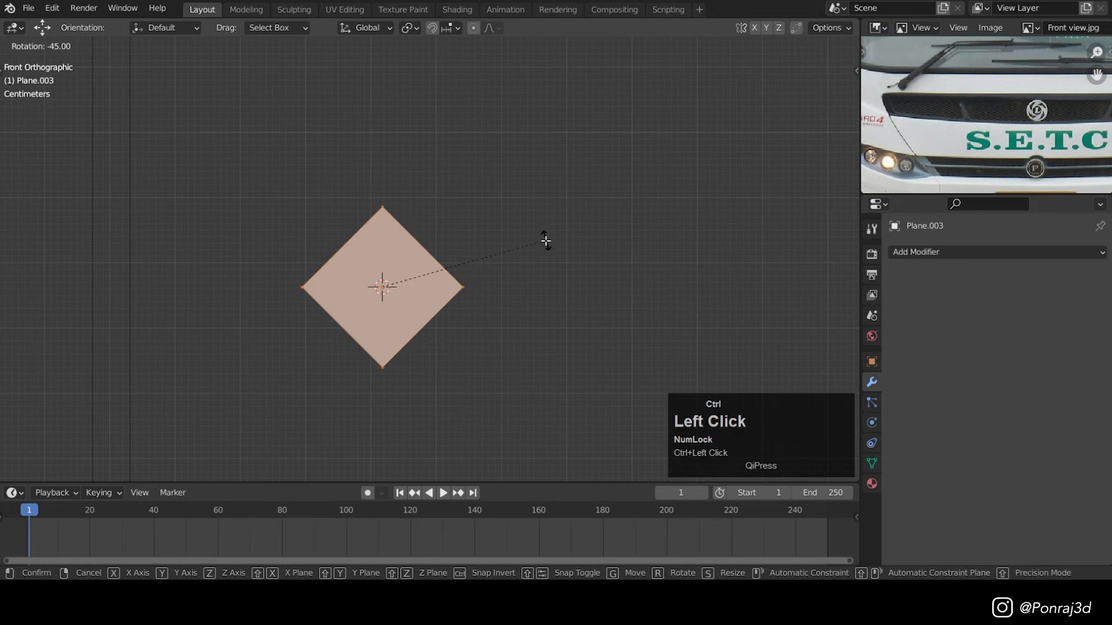
pyautogui.keyDown('ctrl'); pyautogui.click(545, 240); pyautogui.keyUp('ctrl')
pyautogui.scroll(1, 485, 210)
pyautogui.press('s')
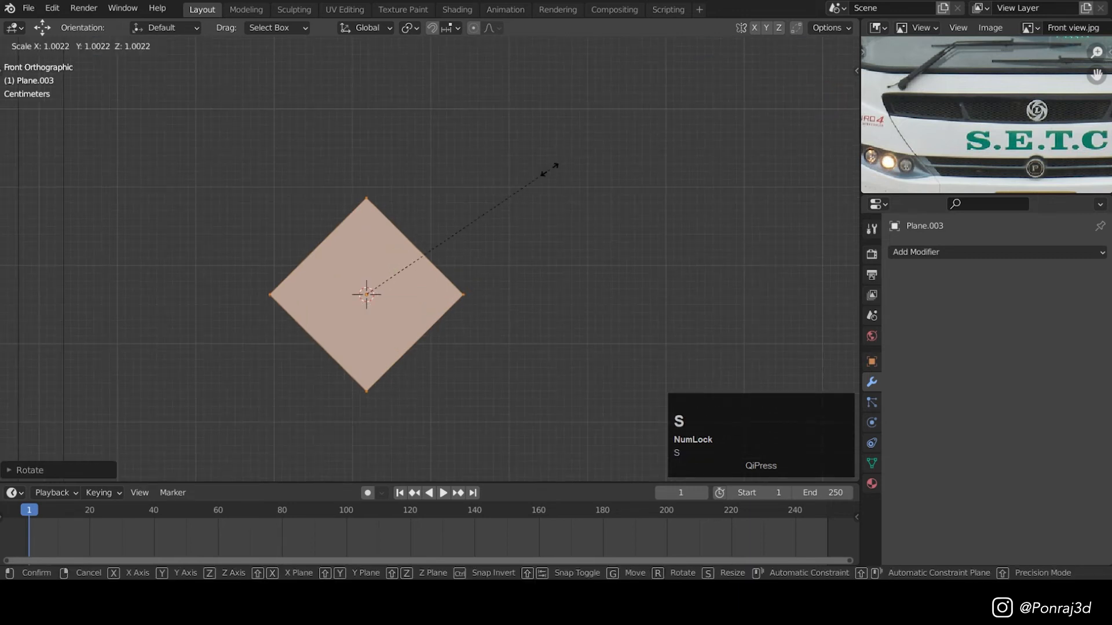
pyautogui.press('z')
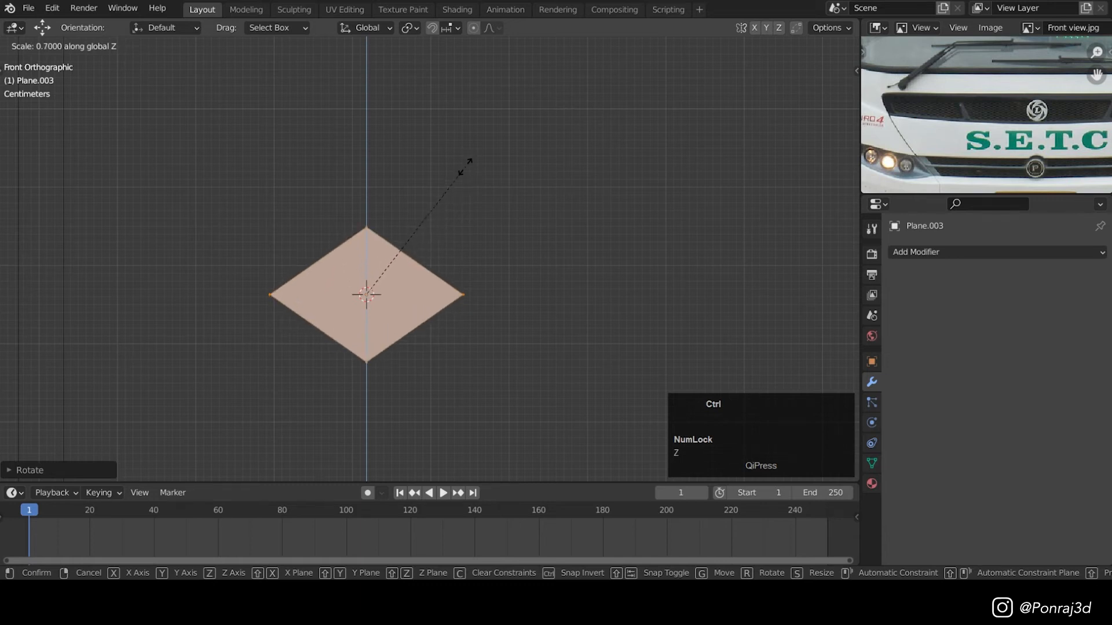
pyautogui.click(426, 188)
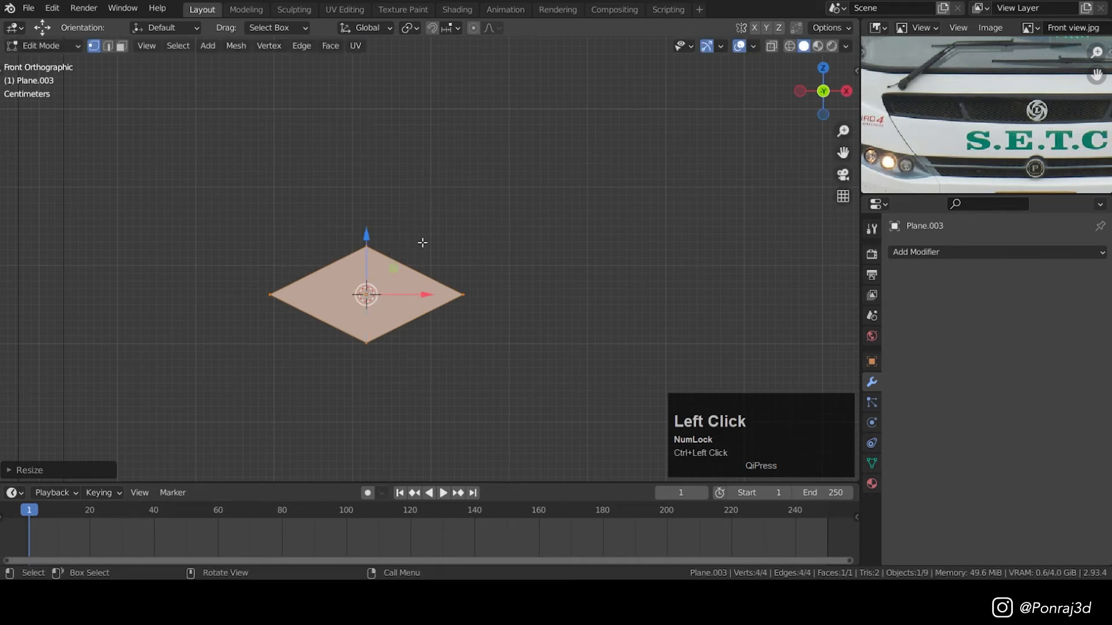
pyautogui.press('Tab')
pyautogui.scroll(2, 422, 265)
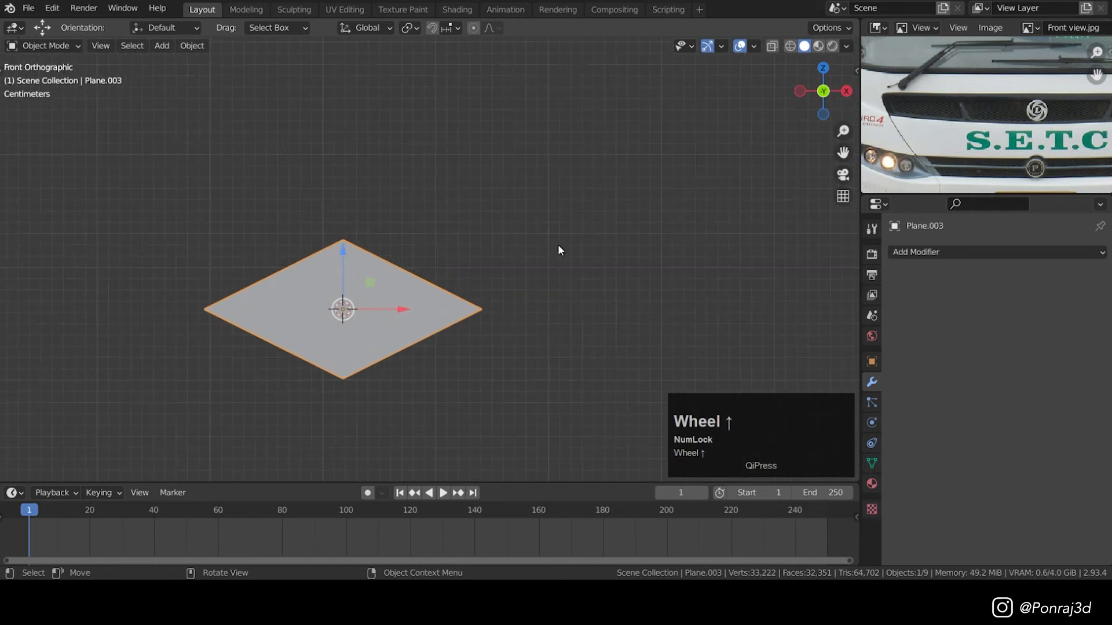
# - Apply the diamond plane's rotation so its local axes match the world axes
pyautogui.press('n')
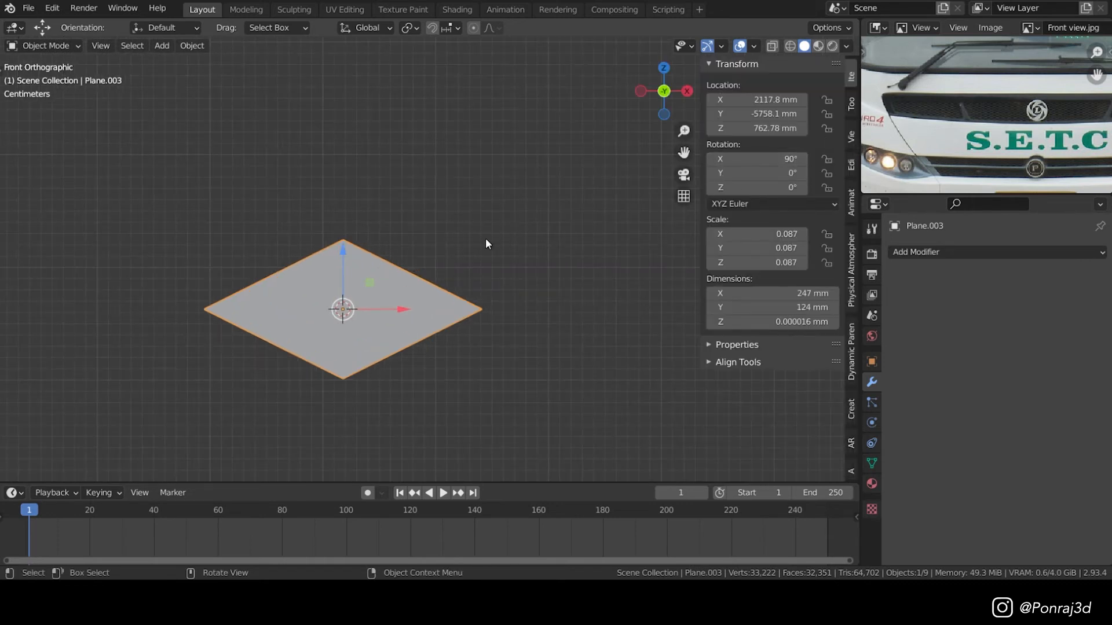
pyautogui.hotkey('ctrl', 'a')
pyautogui.click(461, 259)
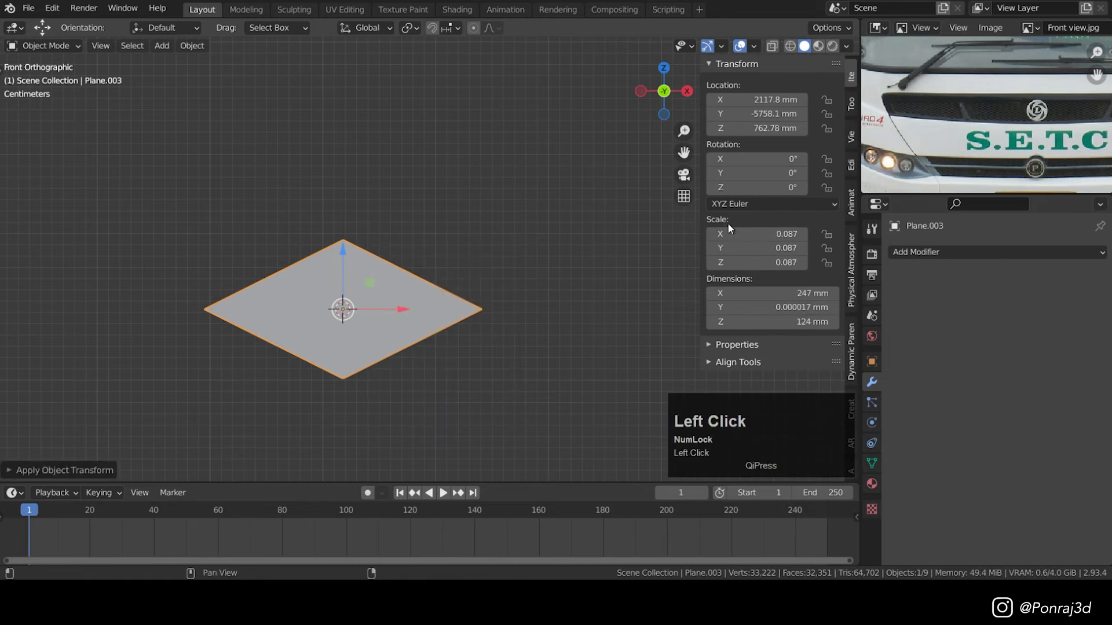
pyautogui.press('n')
# - Add an Array modifier to the diamond with a fixed count of 25 along X
pyautogui.click(979, 253)
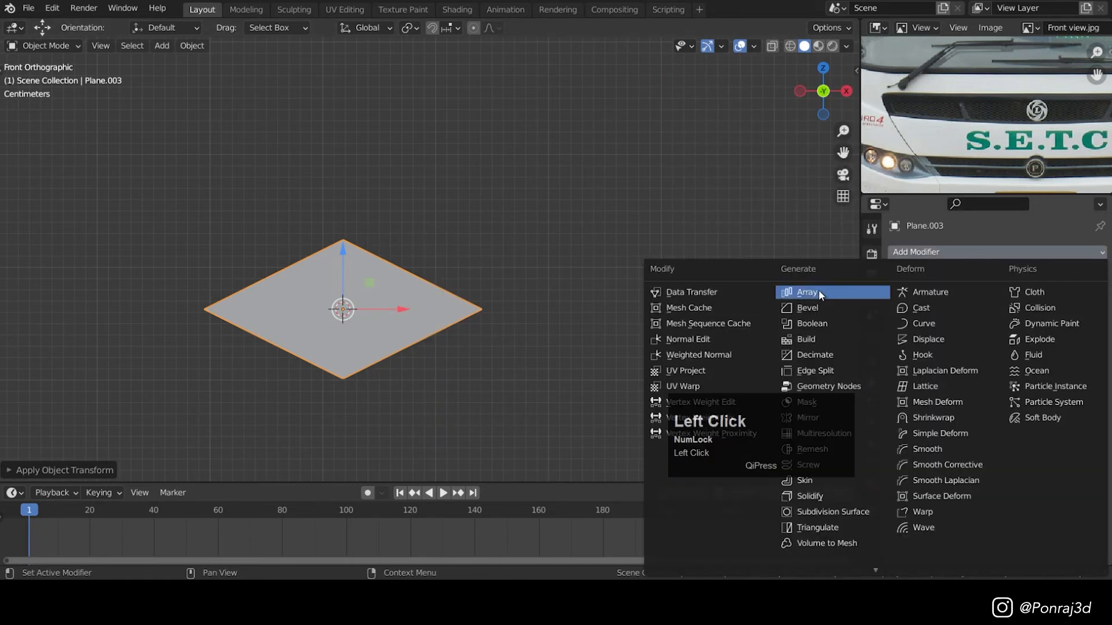
pyautogui.click(834, 292)
pyautogui.scroll(-4, 659, 309)
pyautogui.keyDown('shift'); pyautogui.moveTo(571, 305); pyautogui.dragTo(420, 322, button='middle'); pyautogui.keyUp('shift')
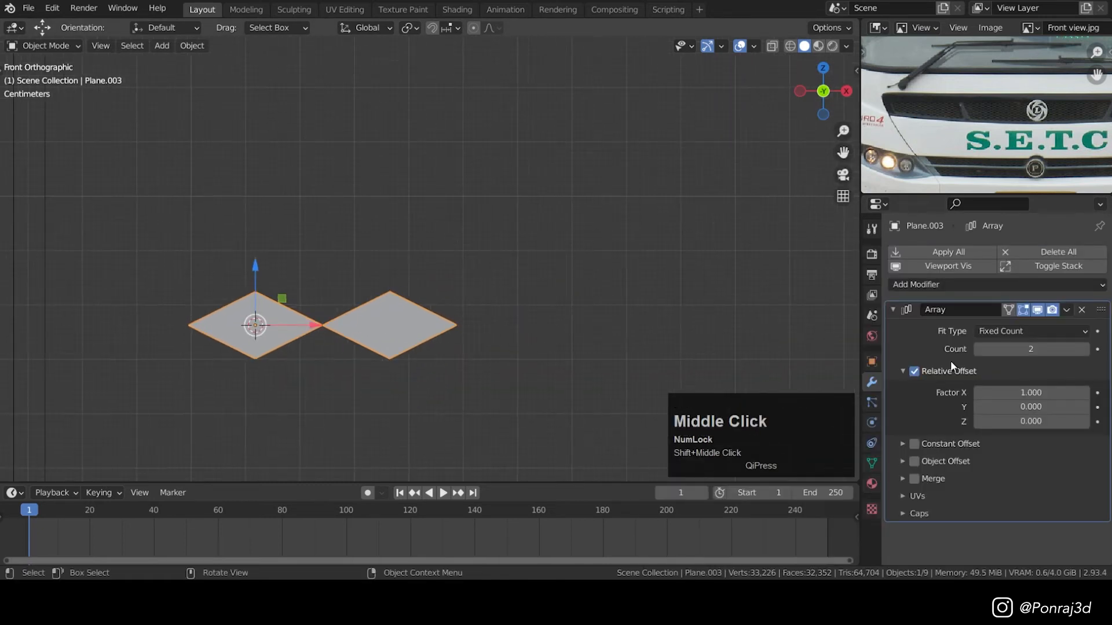
pyautogui.click(1055, 349)
pyautogui.write('25')
pyautogui.press('Return')
pyautogui.scroll(-4, 383, 286)
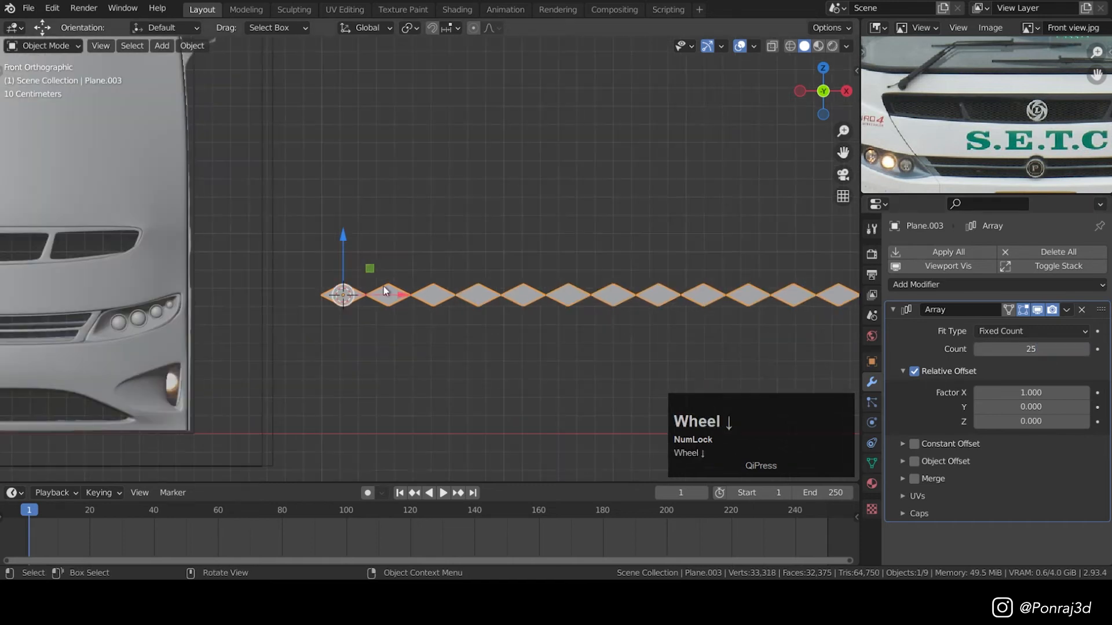
pyautogui.scroll(3, 384, 286)
# - Add a second Array modifier with relative offset X 0 and Z 1 and a count of 15
pyautogui.click(890, 309)
pyautogui.click(918, 284)
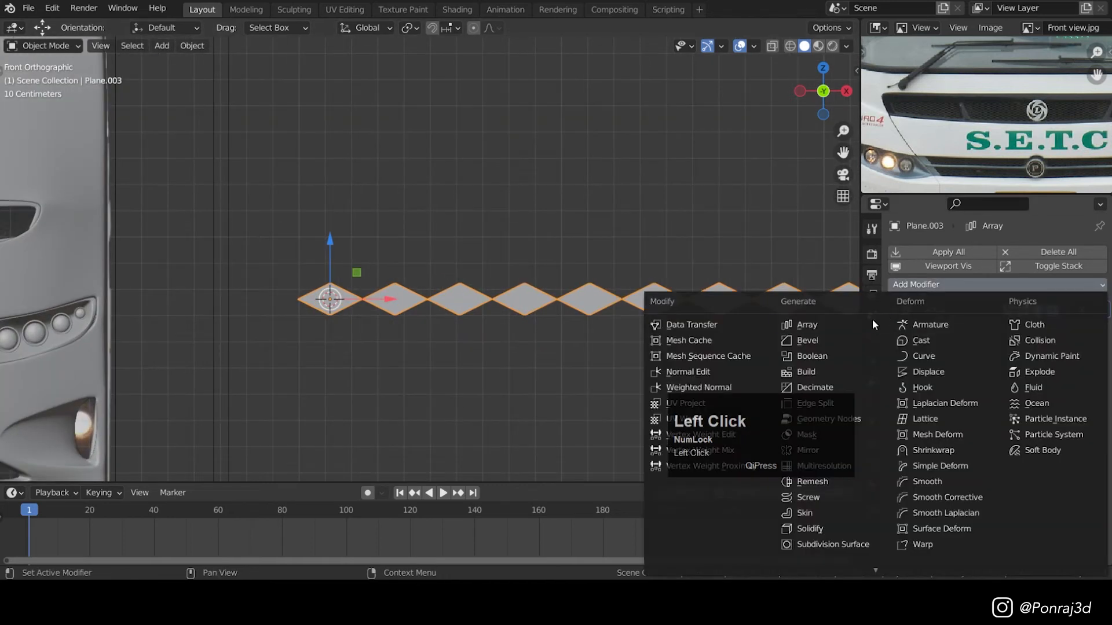
pyautogui.click(811, 324)
pyautogui.keyDown('ctrl'); pyautogui.moveTo(1047, 413); pyautogui.dragTo(1088, 442); pyautogui.keyUp('ctrl')
pyautogui.scroll(1, 405, 255)
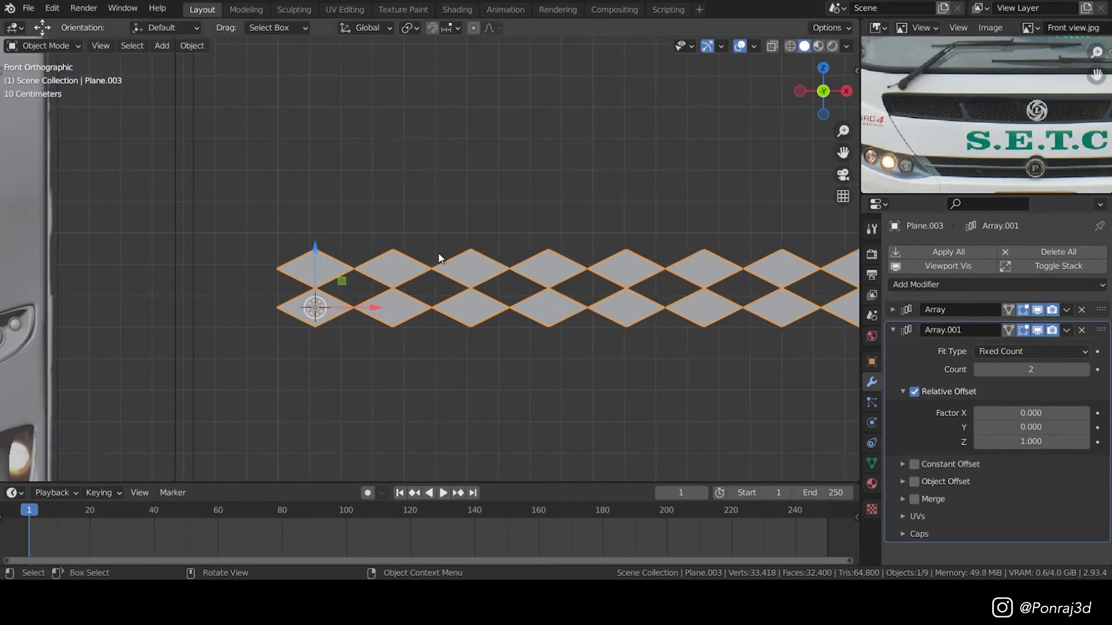
pyautogui.scroll(-3, 510, 222)
pyautogui.keyDown('shift'); pyautogui.moveTo(509, 223); pyautogui.dragTo(394, 322, button='middle'); pyautogui.keyUp('shift')
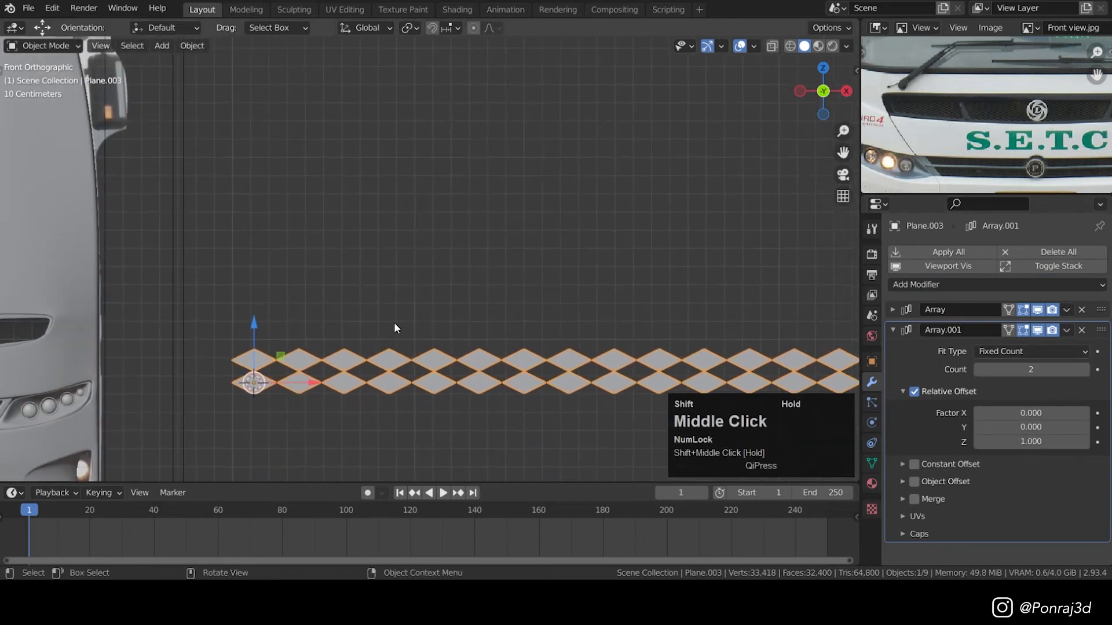
pyautogui.click(1035, 369)
pyautogui.click(1019, 391)
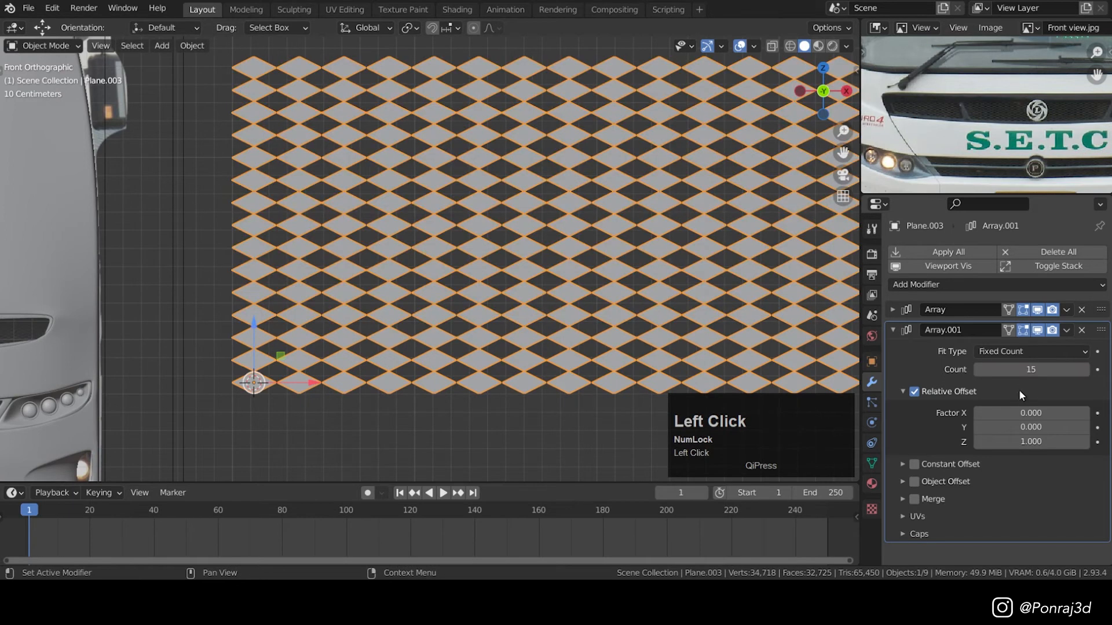
# - Move the diamond grid across onto the bus front, scale it down and shift it towards the upper grille
pyautogui.scroll(-2, 492, 303)
pyautogui.keyDown('shift'); pyautogui.moveTo(492, 283); pyautogui.dragTo(685, 277, button='middle'); pyautogui.keyUp('shift')
pyautogui.scroll(-3, 374, 322)
pyautogui.scroll(-2, 374, 321)
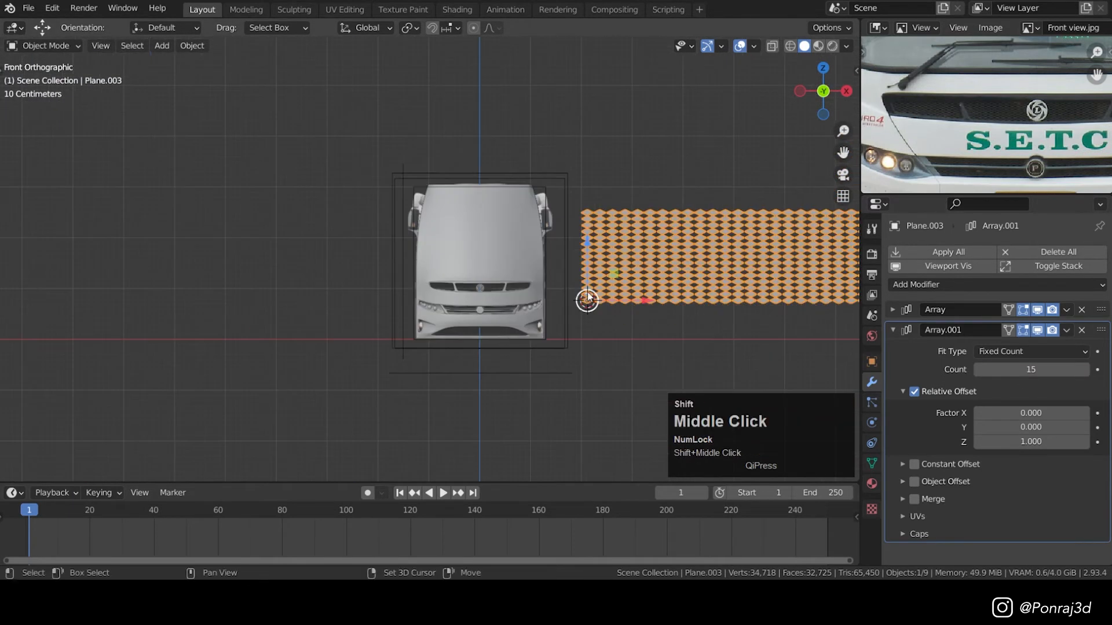
pyautogui.moveTo(598, 302); pyautogui.dragTo(426, 297)
pyautogui.scroll(4, 466, 263)
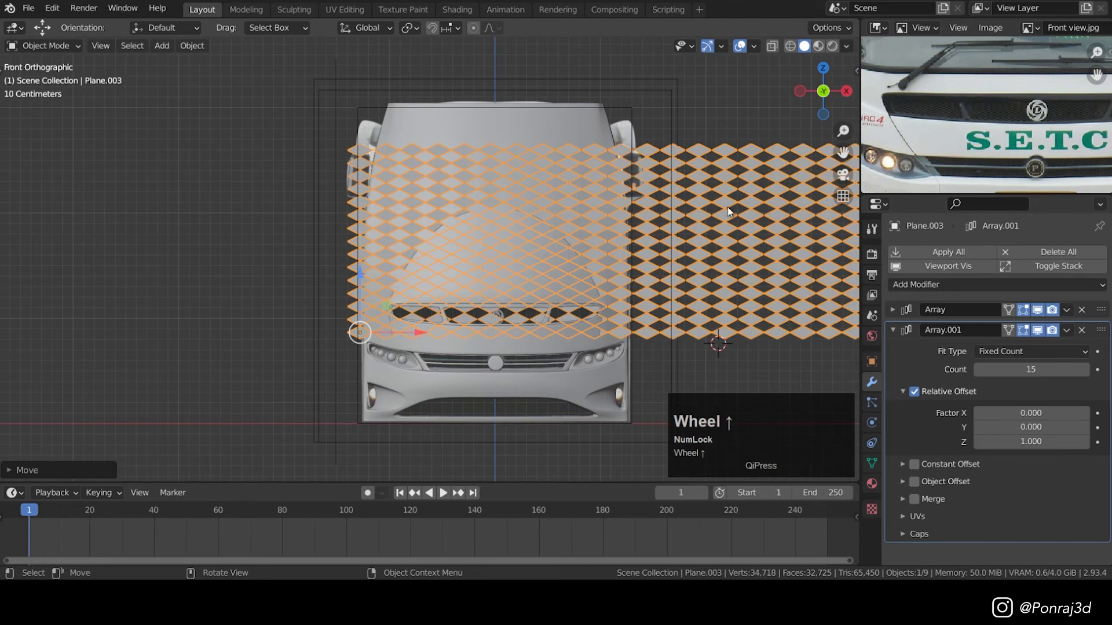
pyautogui.press('s')
pyautogui.click(487, 293)
pyautogui.scroll(4, 438, 308)
pyautogui.moveTo(278, 349); pyautogui.dragTo(346, 335)
pyautogui.scroll(2, 499, 293)
# - Scale the diamond grid down to the upper grille's height and align its first column with the grille's left end
pyautogui.press('s')
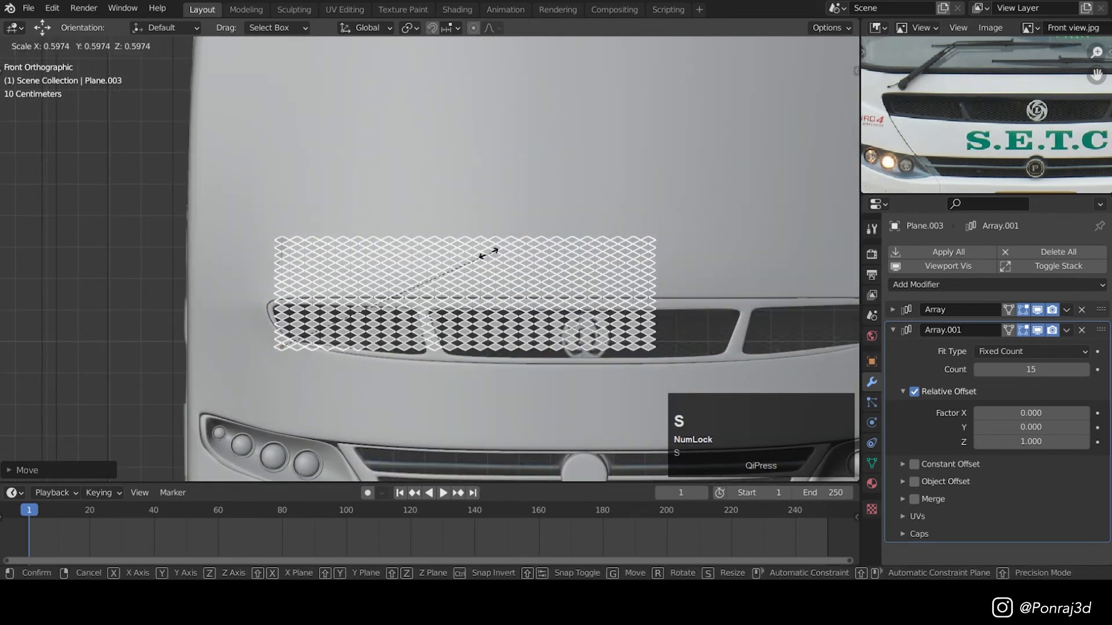
pyautogui.click(394, 301)
pyautogui.scroll(3, 324, 313)
pyautogui.moveTo(243, 362); pyautogui.dragTo(225, 378)
pyautogui.press('s')
pyautogui.click(575, 227)
pyautogui.press('s')
pyautogui.click(672, 195)
pyautogui.scroll(5, 463, 324)
pyautogui.scroll(-5, 520, 307)
pyautogui.scroll(3, 442, 290)
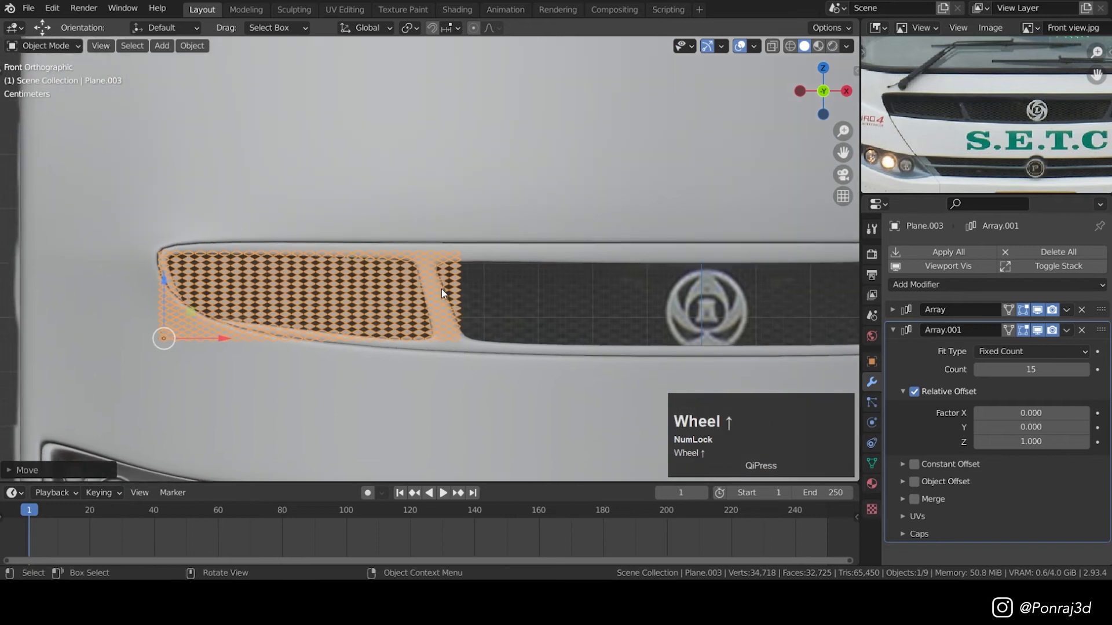
# - Set the first array's count to 95 so the diamond rows span the full width of the upper grille
pyautogui.click(892, 329)
pyautogui.click(892, 310)
pyautogui.keyDown('shift'); pyautogui.moveTo(583, 318); pyautogui.dragTo(589, 322); pyautogui.keyUp('shift')
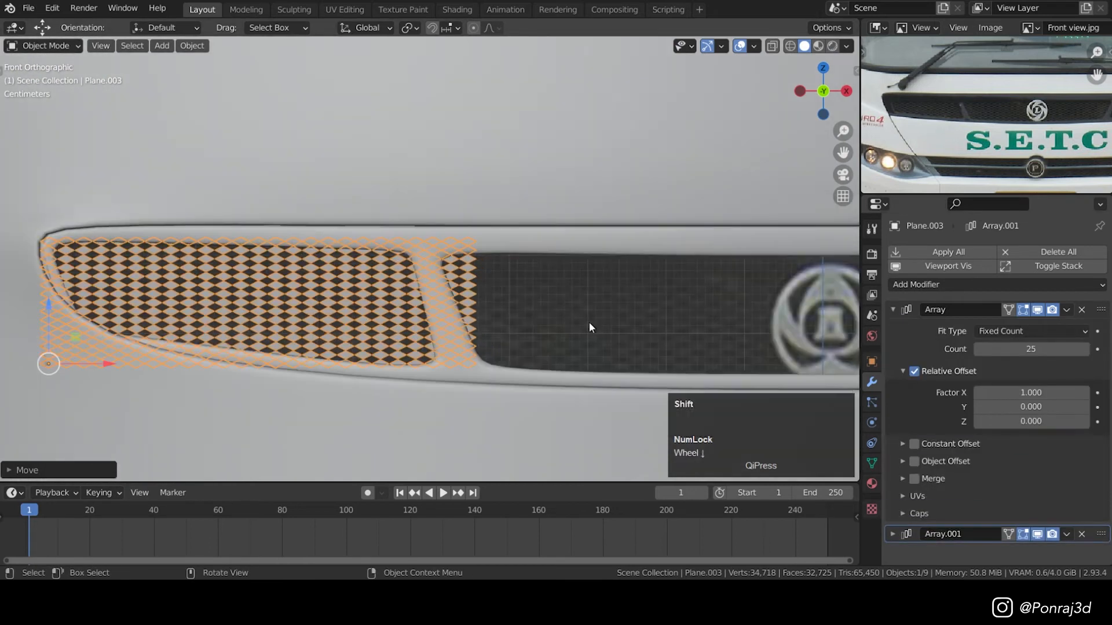
pyautogui.keyDown('shift'); pyautogui.moveTo(588, 321); pyautogui.dragTo(423, 325, button='middle'); pyautogui.keyUp('shift')
pyautogui.scroll(-3, 408, 324)
pyautogui.moveTo(1013, 350); pyautogui.dragTo(1072, 350)
pyautogui.keyDown('shift'); pyautogui.moveTo(669, 349); pyautogui.dragTo(530, 339, button='middle'); pyautogui.keyUp('shift')
pyautogui.scroll(-3, 530, 339)
pyautogui.moveTo(1037, 349)
pyautogui.mouseDown()
pyautogui.moveTo(984, 349)
pyautogui.moveTo(1024, 350)
pyautogui.mouseUp()
pyautogui.click(1025, 350)
pyautogui.write('90')
pyautogui.press('Return')
pyautogui.click(1010, 350)
pyautogui.write('95')
pyautogui.press('Return')
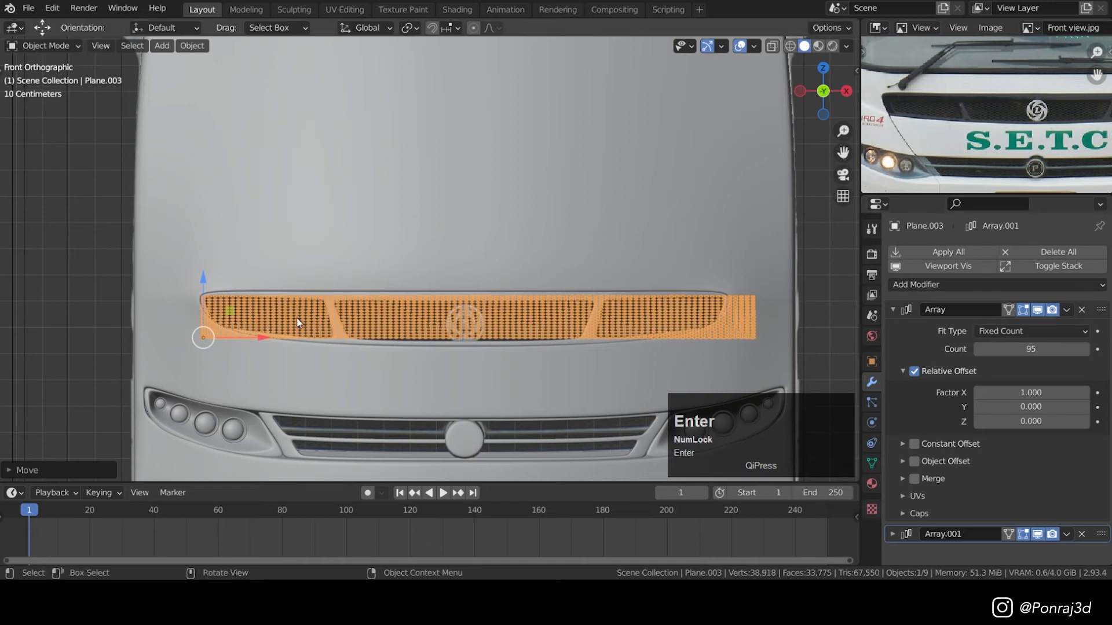
# - Set the second array's count to 20 and shift the grid so it covers the whole upper grille with an even margin
pyautogui.moveTo(263, 337); pyautogui.dragTo(259, 338)
pyautogui.moveTo(200, 278); pyautogui.dragTo(200, 272)
pyautogui.click(892, 310)
pyautogui.click(893, 330)
pyautogui.moveTo(1013, 369); pyautogui.dragTo(1034, 370)
pyautogui.scroll(2, 167, 275)
pyautogui.moveTo(215, 292); pyautogui.dragTo(216, 313)
pyautogui.keyDown('shift'); pyautogui.moveTo(710, 321); pyautogui.dragTo(566, 278, button='middle'); pyautogui.keyUp('shift')
pyautogui.scroll(-2, 566, 279)
pyautogui.moveTo(282, 321); pyautogui.dragTo(268, 321)
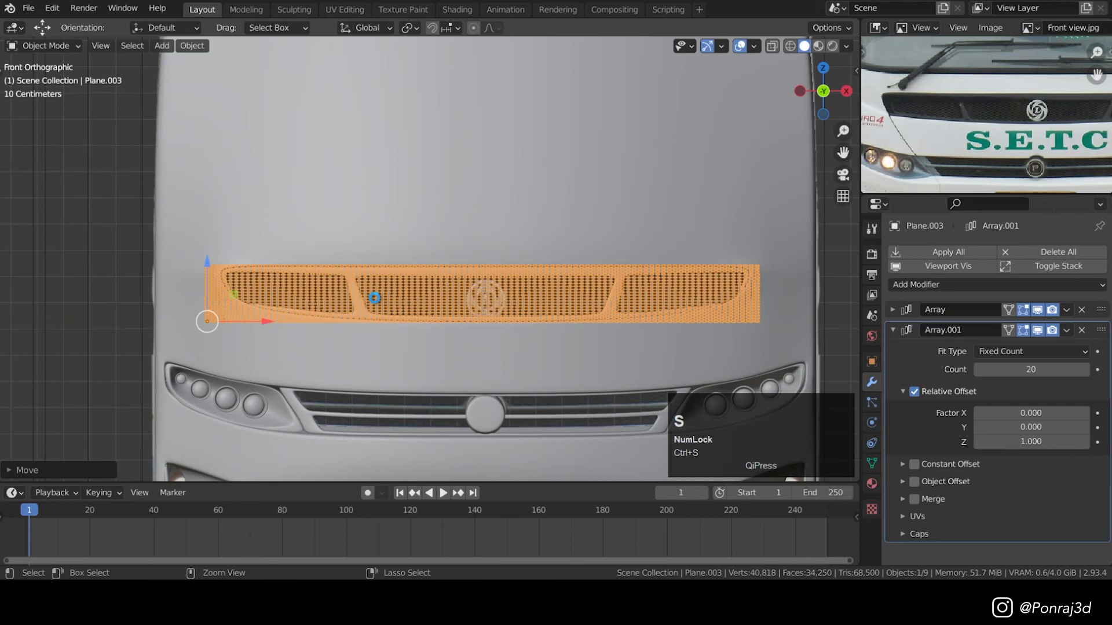
# - Inset the base diamond's face and delete the inner face to turn the grid into an open wire mesh
pyautogui.scroll(2, 206, 318)
pyautogui.scroll(3, 127, 326)
pyautogui.keyDown('shift'); pyautogui.moveTo(126, 325); pyautogui.dragTo(361, 303, button='middle'); pyautogui.keyUp('shift')
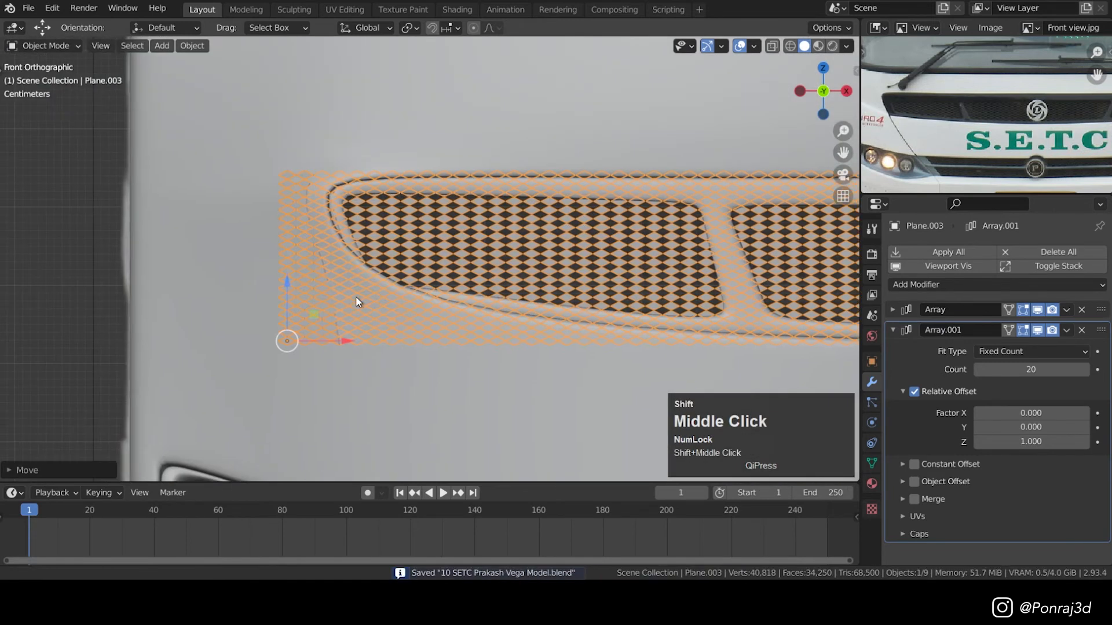
pyautogui.scroll(2, 307, 299)
pyautogui.press('z')
pyautogui.press('Tab')
pyautogui.scroll(3, 260, 379)
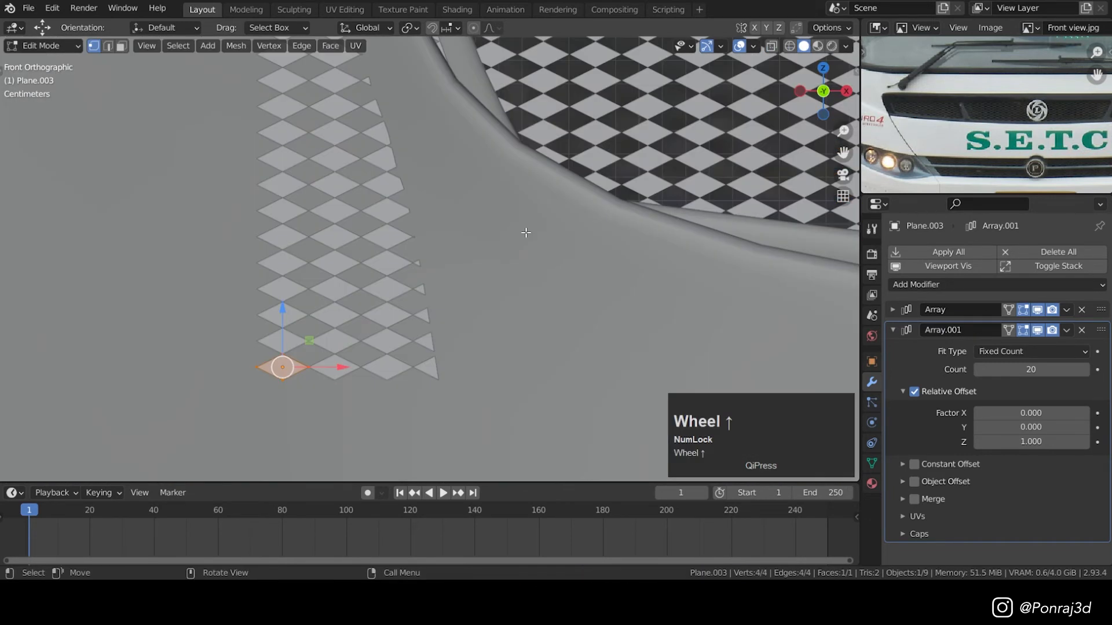
pyautogui.press('i')
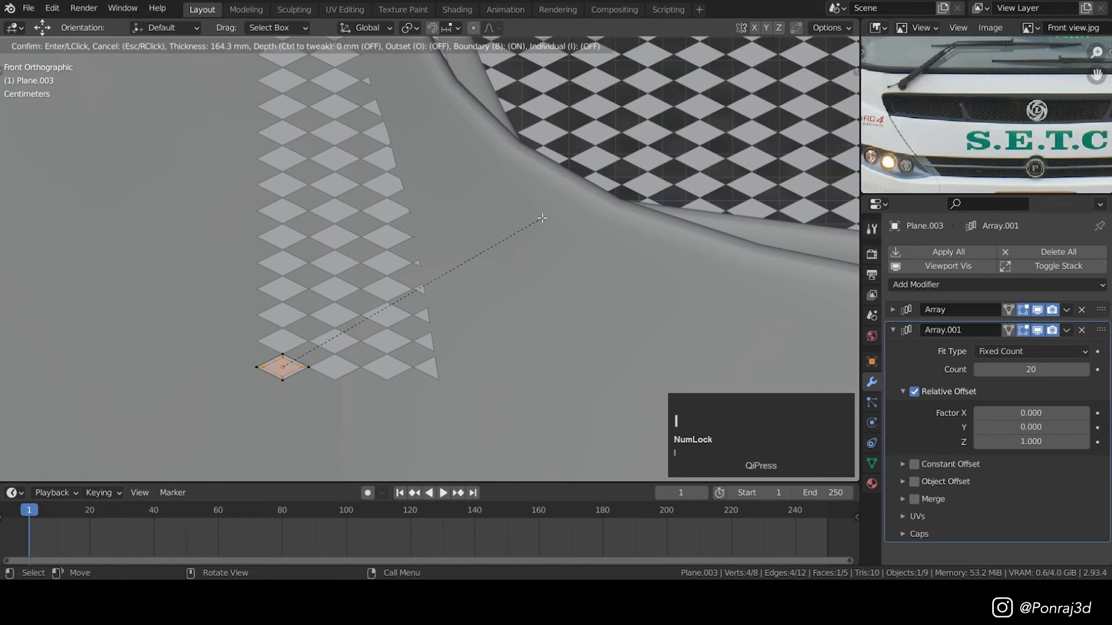
pyautogui.click(542, 218)
pyautogui.press('x')
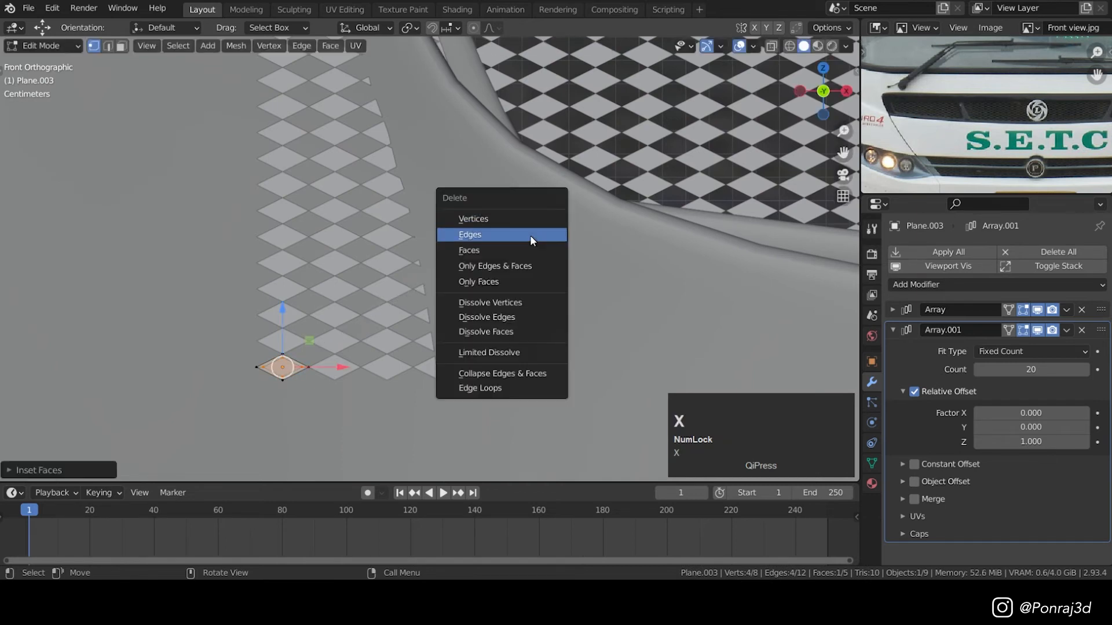
pyautogui.click(525, 249)
pyautogui.press('Tab')
pyautogui.scroll(-2, 561, 243)
pyautogui.keyDown('shift'); pyautogui.moveTo(652, 216); pyautogui.dragTo(522, 224, button='middle'); pyautogui.keyUp('shift')
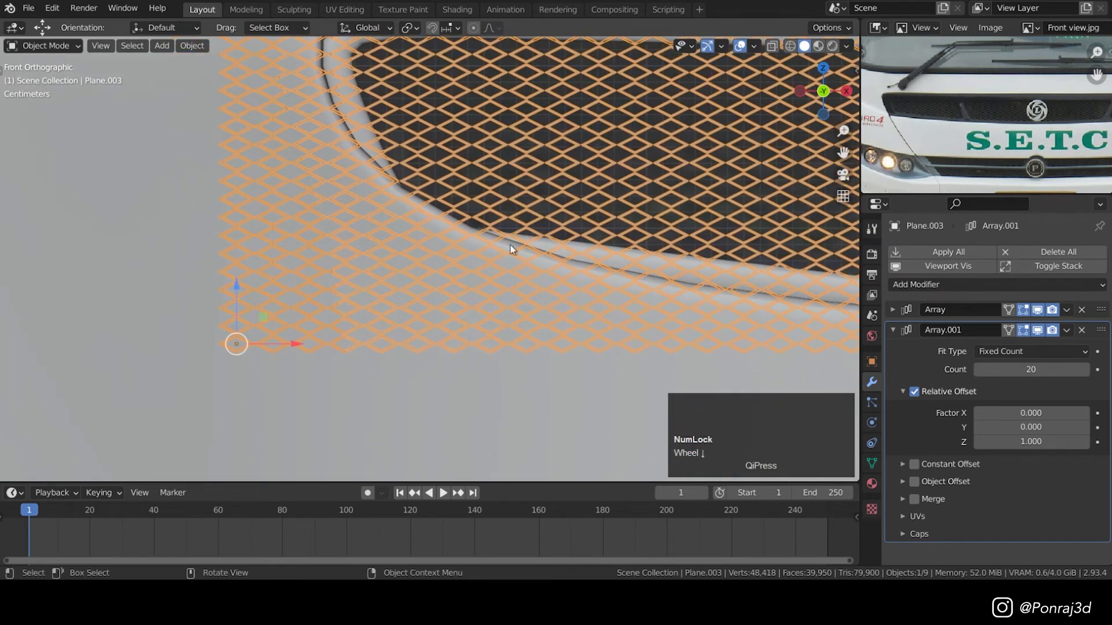
pyautogui.scroll(-2, 493, 250)
pyautogui.keyDown('shift'); pyautogui.moveTo(670, 219); pyautogui.dragTo(354, 293, button='middle'); pyautogui.keyUp('shift')
# - Select the base diamond's inner edge loop and scale it inwards to thicken the mesh strands
pyautogui.click(739, 46)
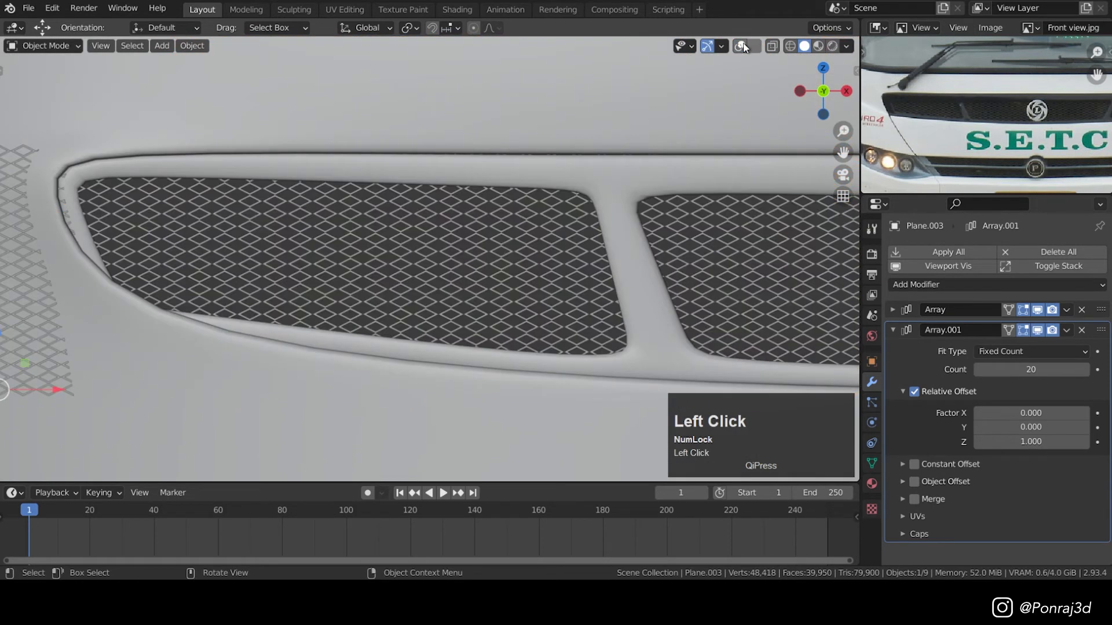
pyautogui.press('Tab')
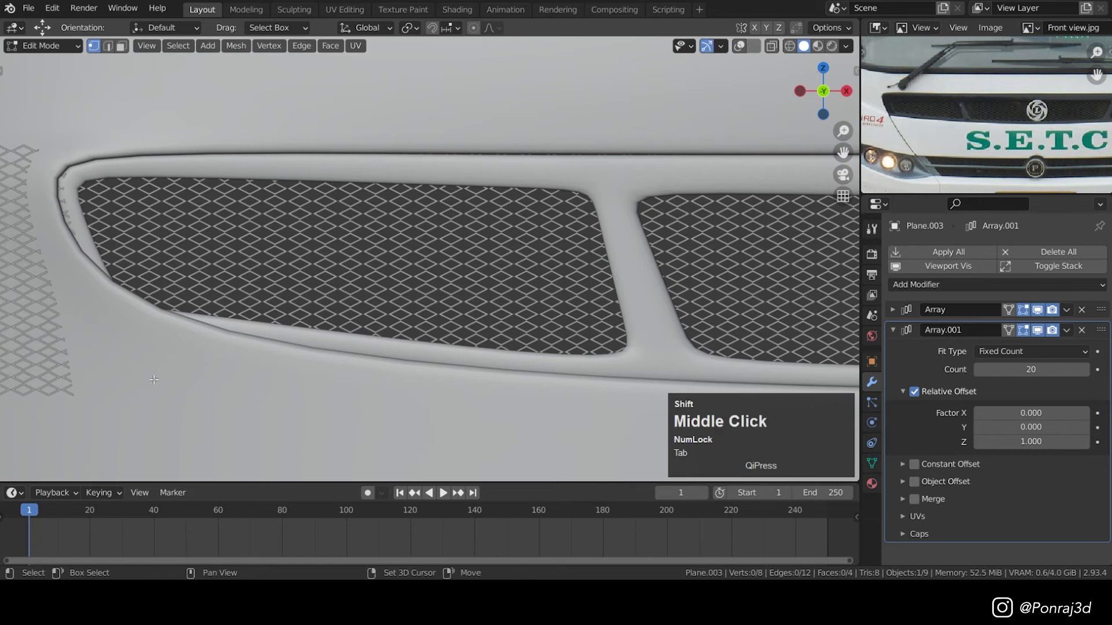
pyautogui.keyDown('shift'); pyautogui.moveTo(249, 348); pyautogui.dragTo(579, 344, button='middle'); pyautogui.keyUp('shift')
pyautogui.scroll(2, 412, 351)
pyautogui.press('z')
pyautogui.scroll(2, 365, 323)
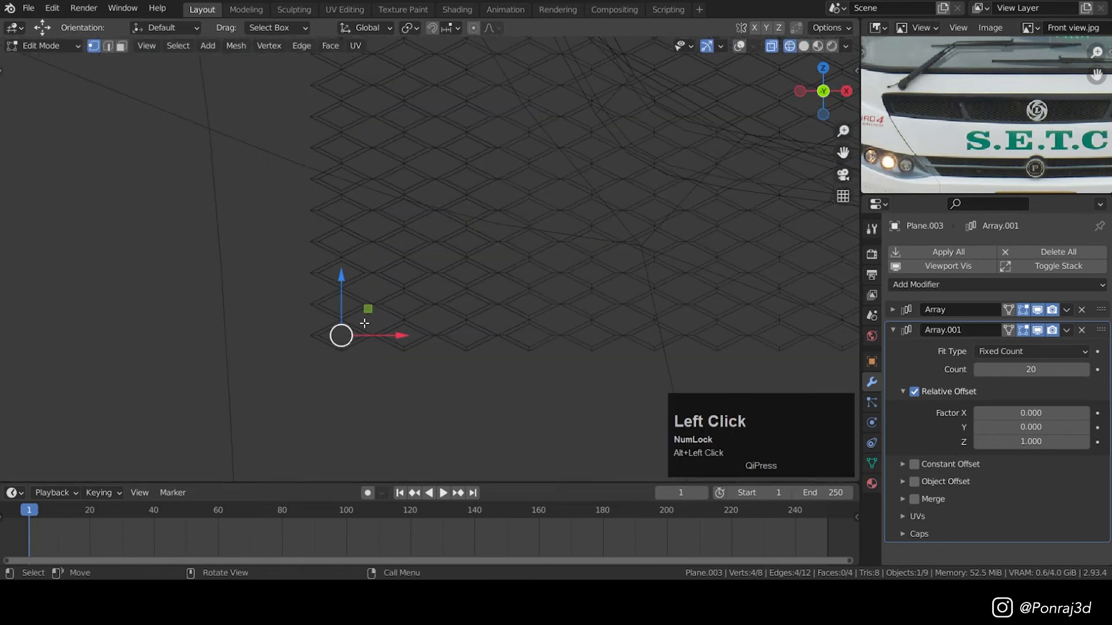
pyautogui.click(739, 46)
pyautogui.click(804, 46)
pyautogui.scroll(-5, 370, 260)
pyautogui.scroll(3, 472, 210)
pyautogui.press('s')
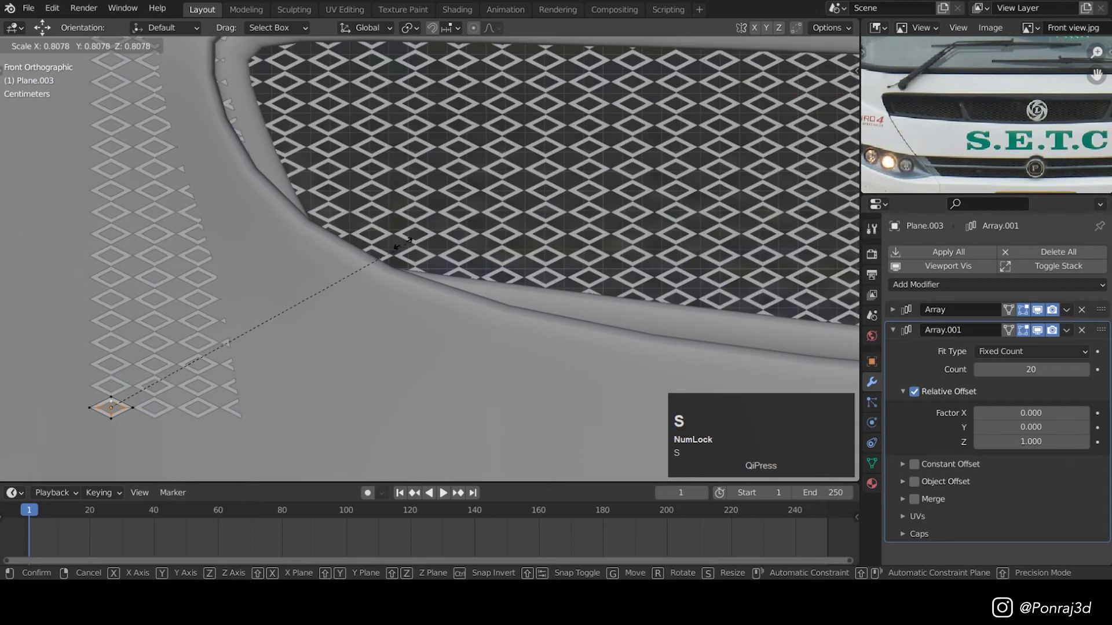
pyautogui.click(114, 392)
pyautogui.press('Tab')
# - Check the grille mesh on the bus front from an angle and from the front, and save the file
pyautogui.scroll(-8, 417, 213)
pyautogui.hotkey('ctrl', 's')
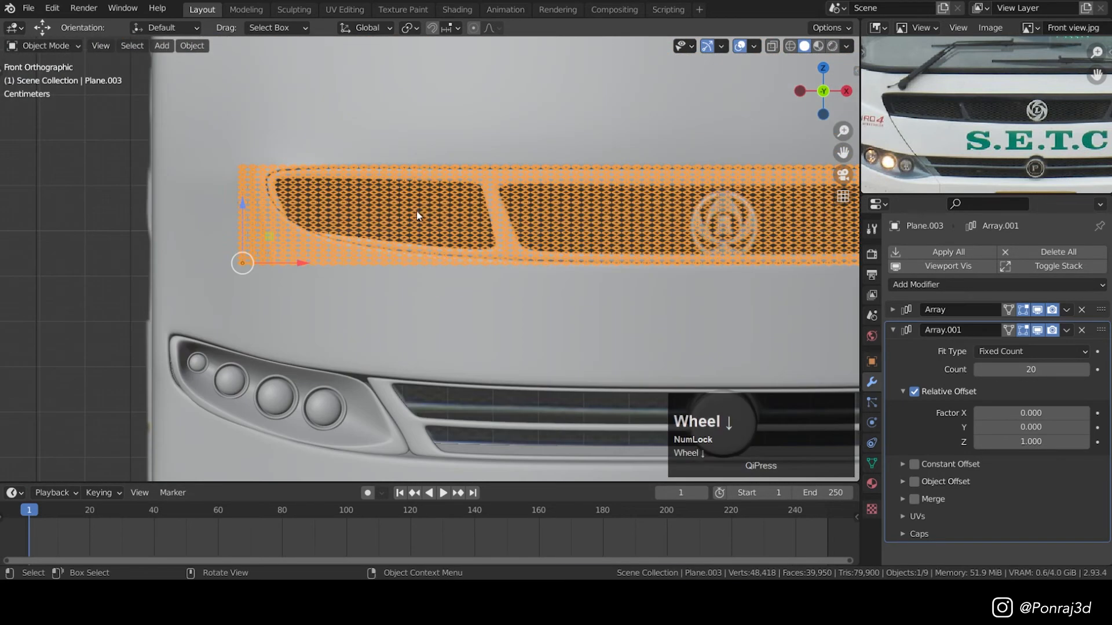
pyautogui.scroll(-3, 445, 222)
pyautogui.moveTo(444, 223); pyautogui.dragTo(454, 272, button='middle')
pyautogui.press('KP_1')
pyautogui.scroll(1, 555, 214)
pyautogui.scroll(4, 556, 214)
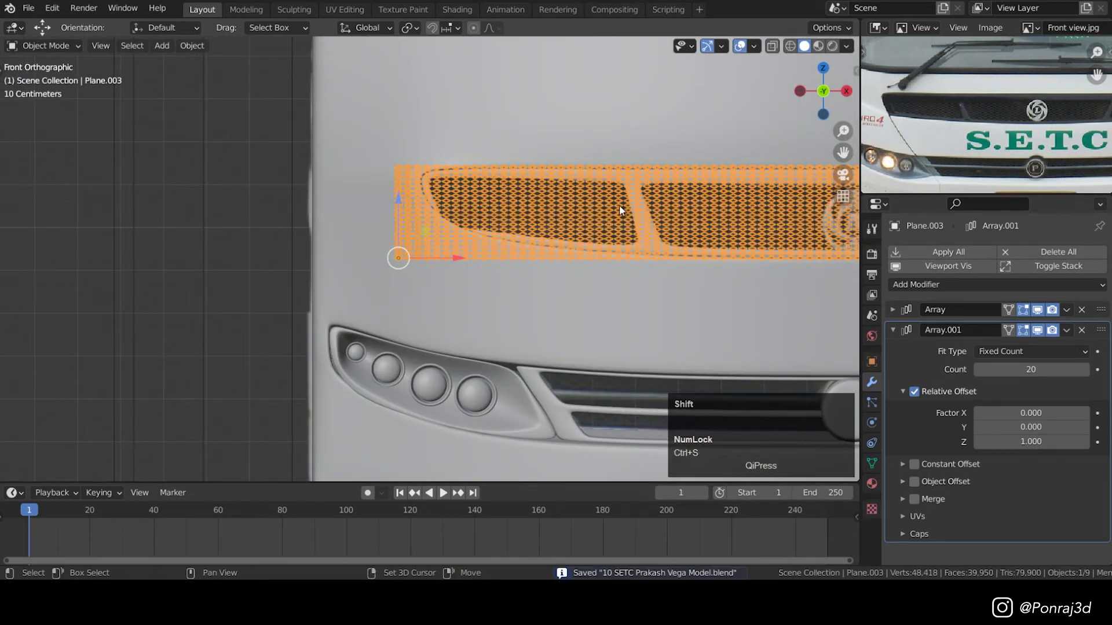
pyautogui.hotkey('ctrl', 's')
# - Duplicate the arrayed wire mesh as a spare beside the bus and reselect the original mesh on the upper grille
pyautogui.scroll(-5, 458, 255)
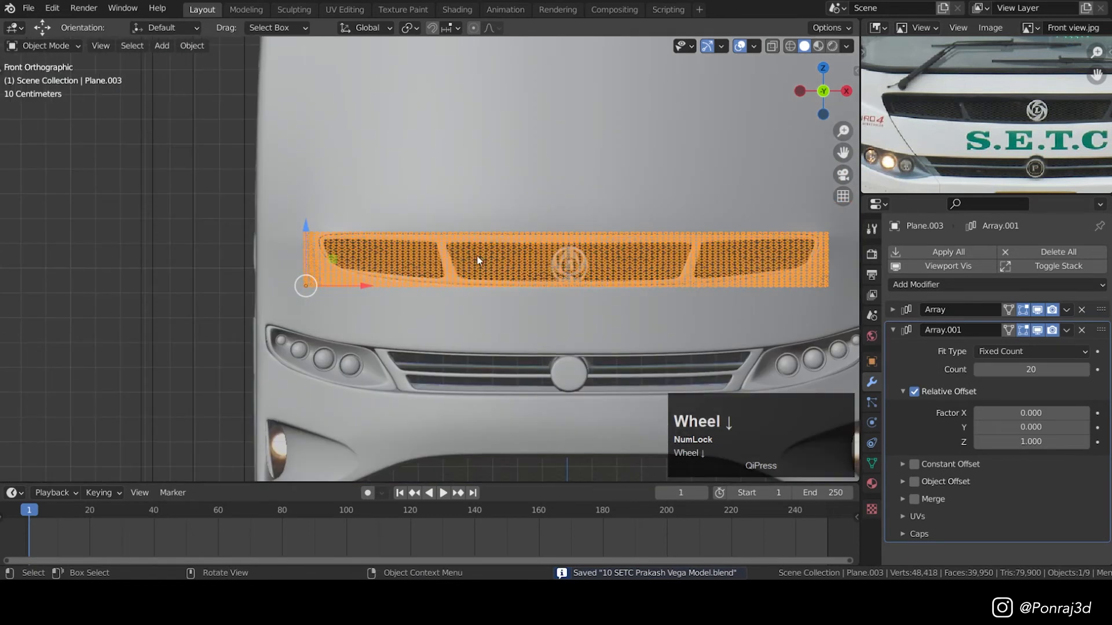
pyautogui.scroll(-3, 498, 255)
pyautogui.hotkey('shift', 'd')
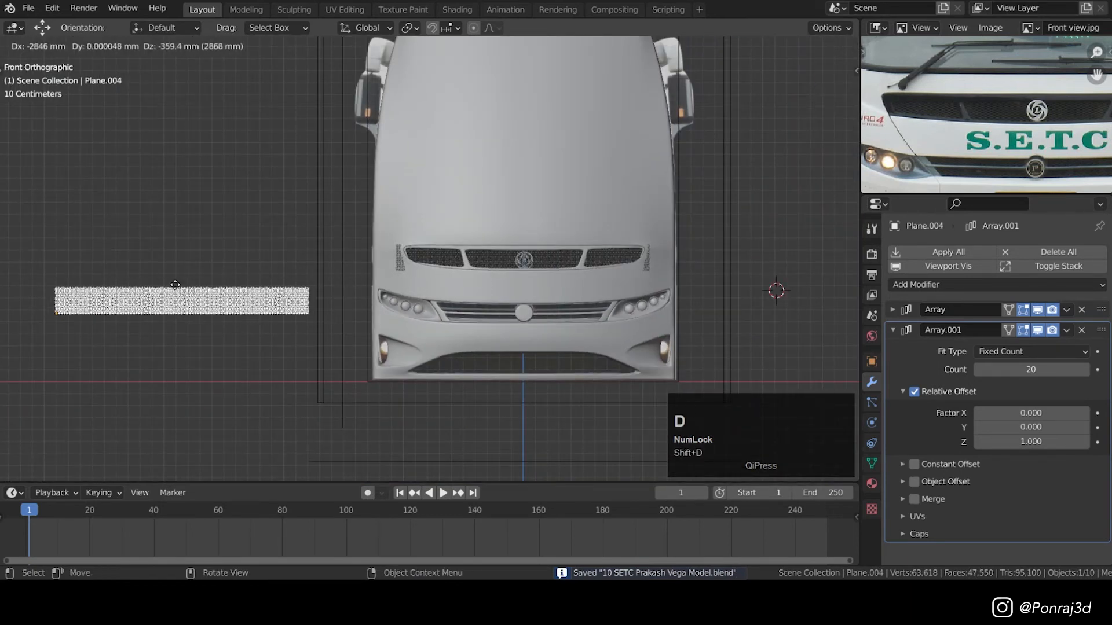
pyautogui.click(147, 287)
pyautogui.scroll(3, 470, 252)
pyautogui.click(471, 251)
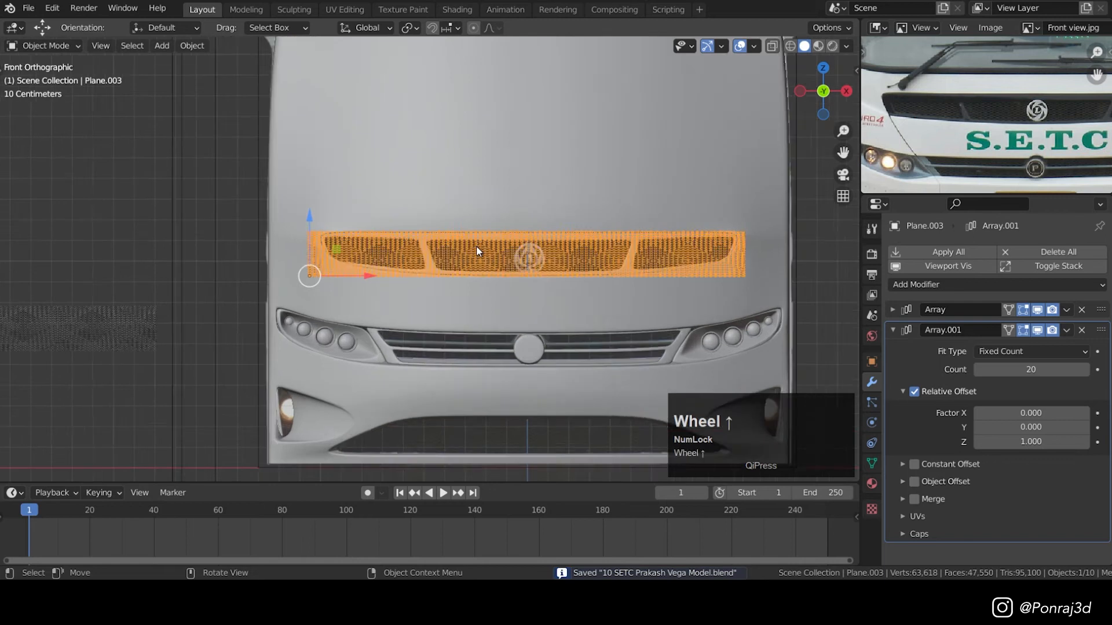
pyautogui.scroll(3, 476, 245)
pyautogui.click(893, 330)
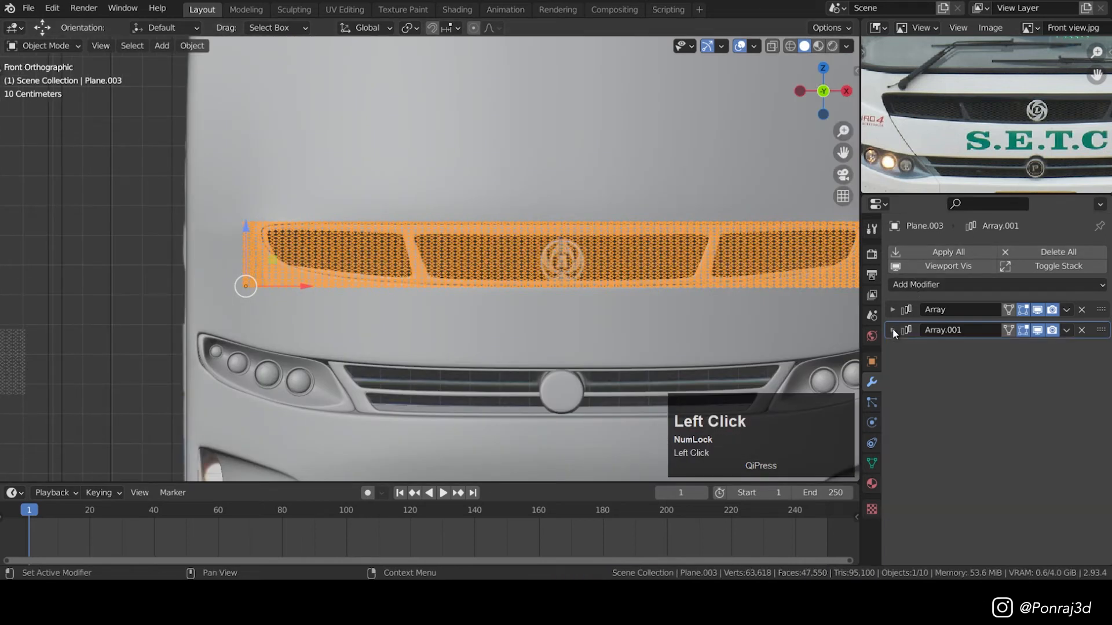
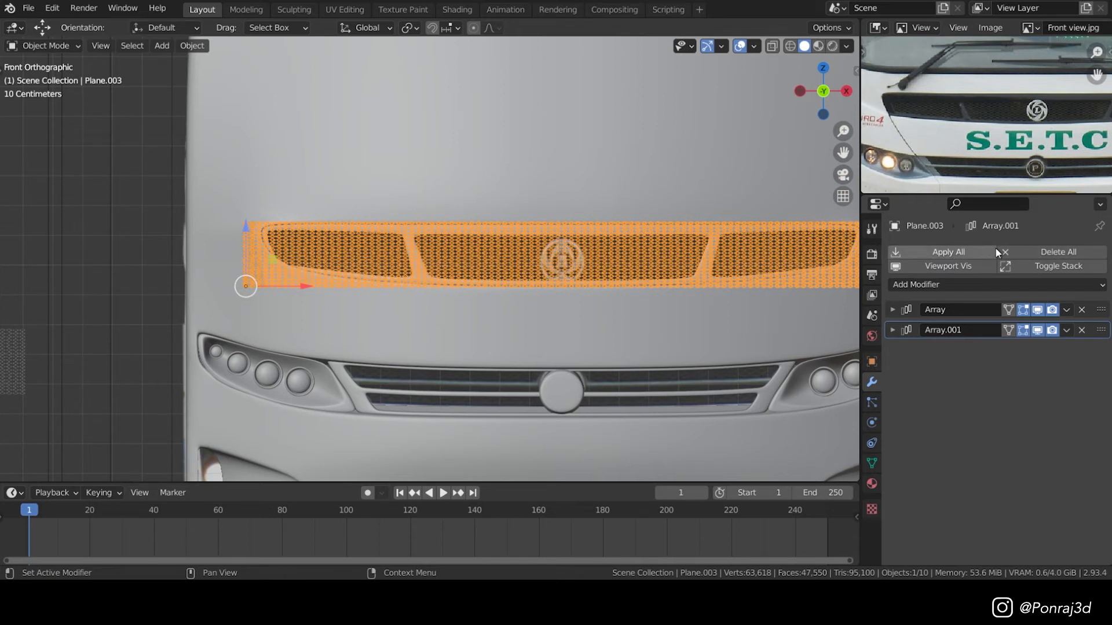
# - Find the Modifier Tools add-on in the preferences with the search "mod", disable it and enable it again
pyautogui.click(62, 9)
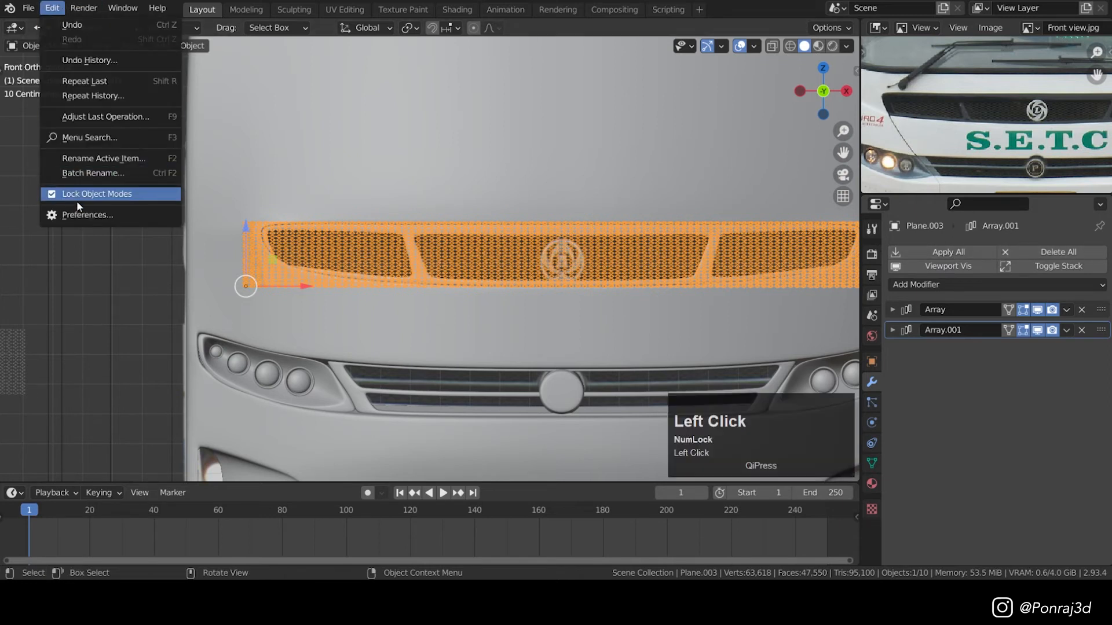
pyautogui.click(84, 215)
pyautogui.click(423, 60)
pyautogui.write('mod')
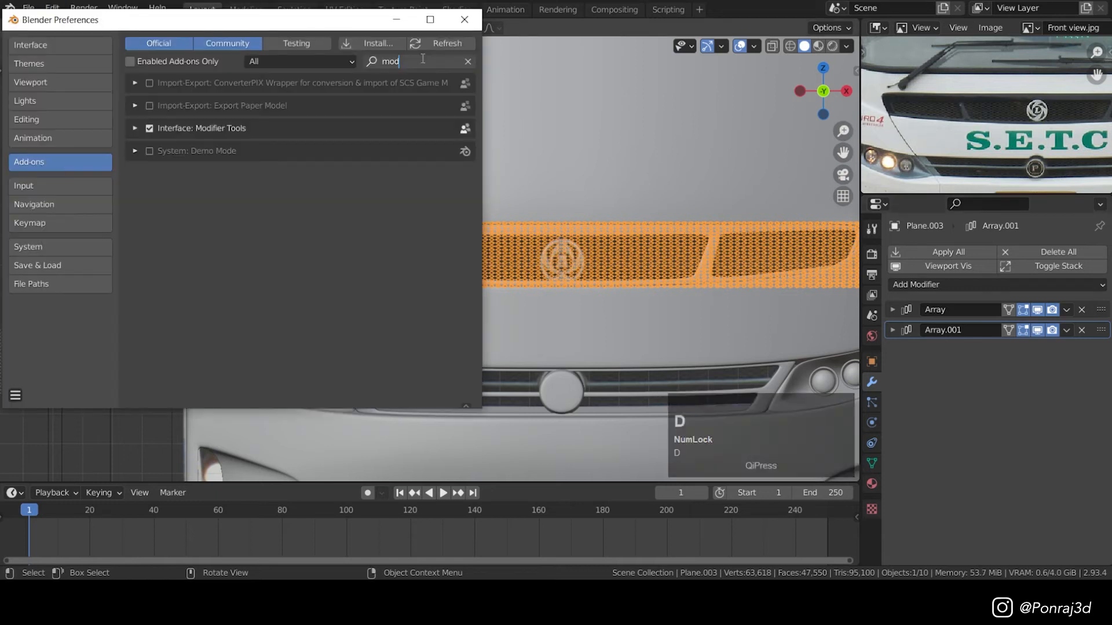
pyautogui.click(431, 66)
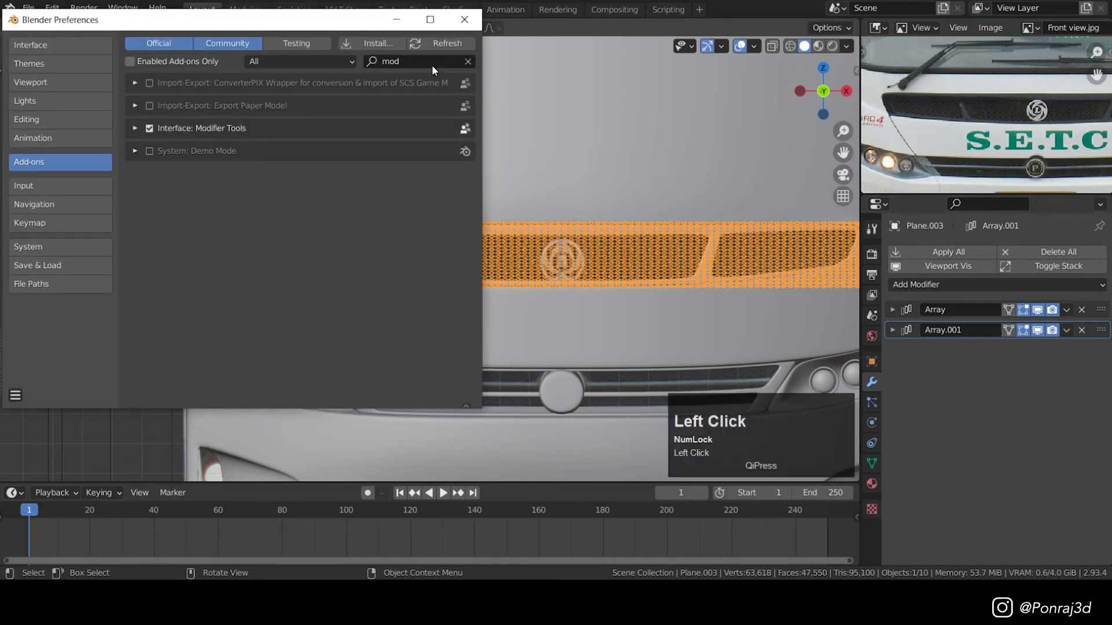
pyautogui.click(149, 128)
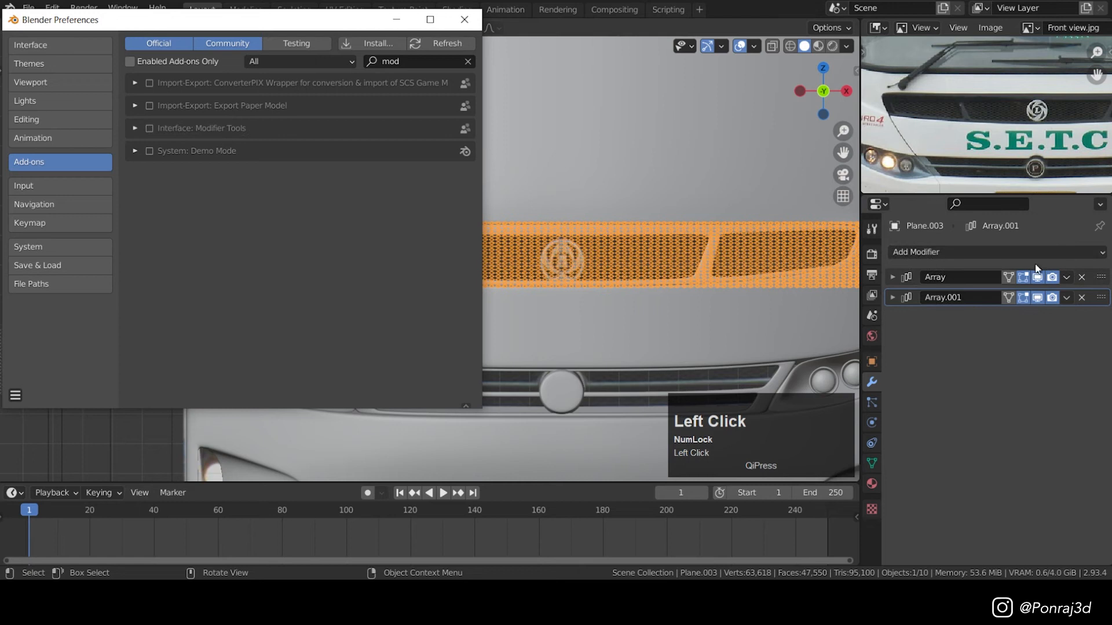
pyautogui.click(148, 126)
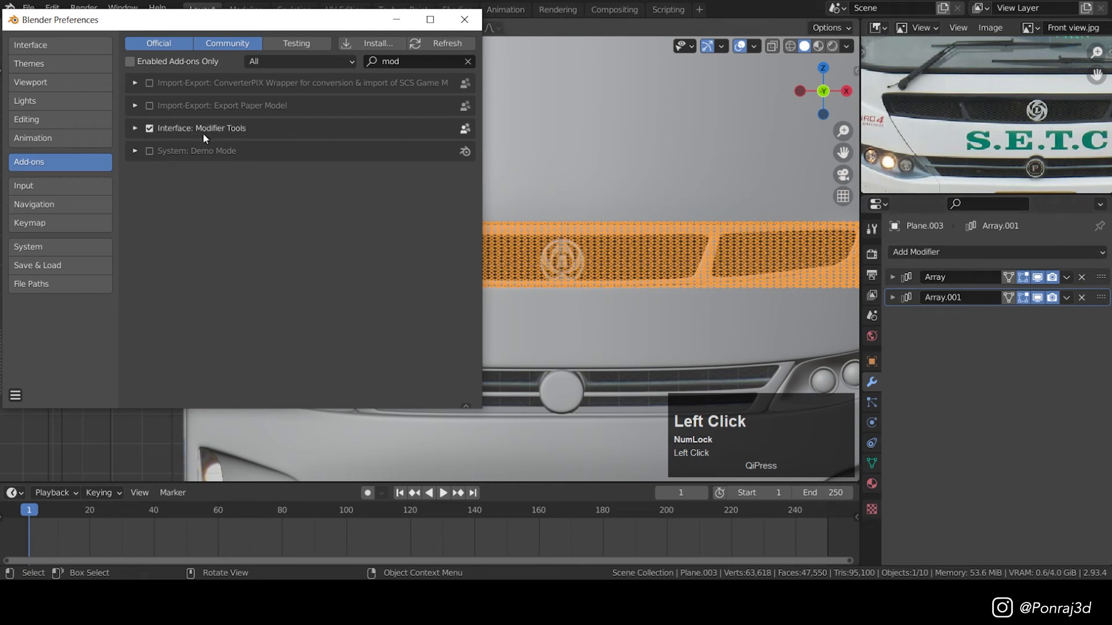
# - Save the preferences, return to the model and save the file
pyautogui.click(15, 395)
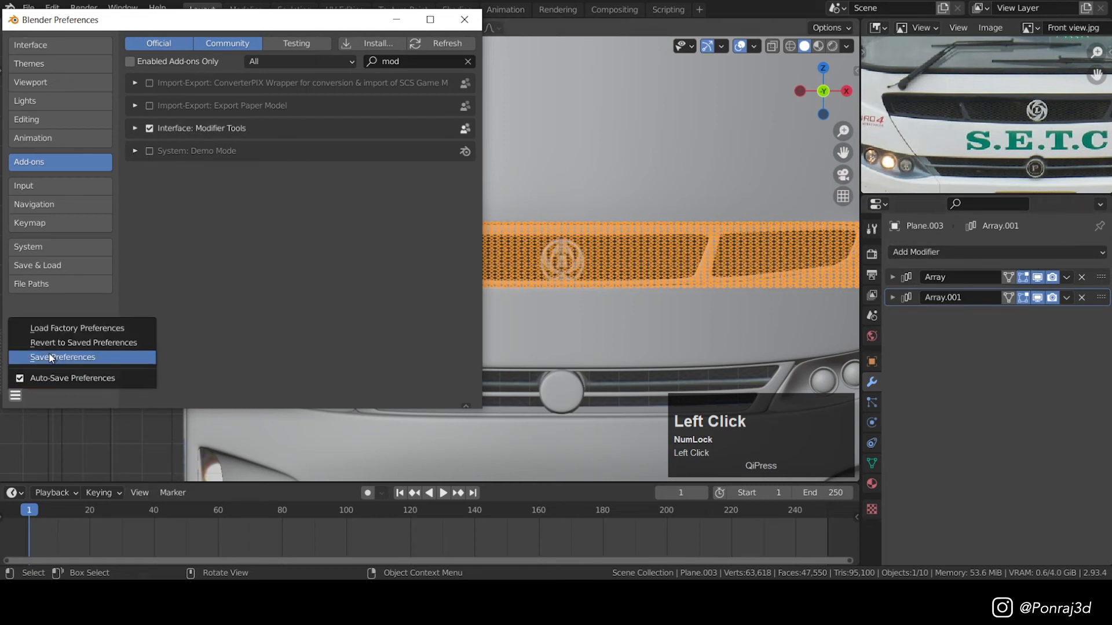
pyautogui.click(49, 357)
pyautogui.hotkey('ctrl', 's')
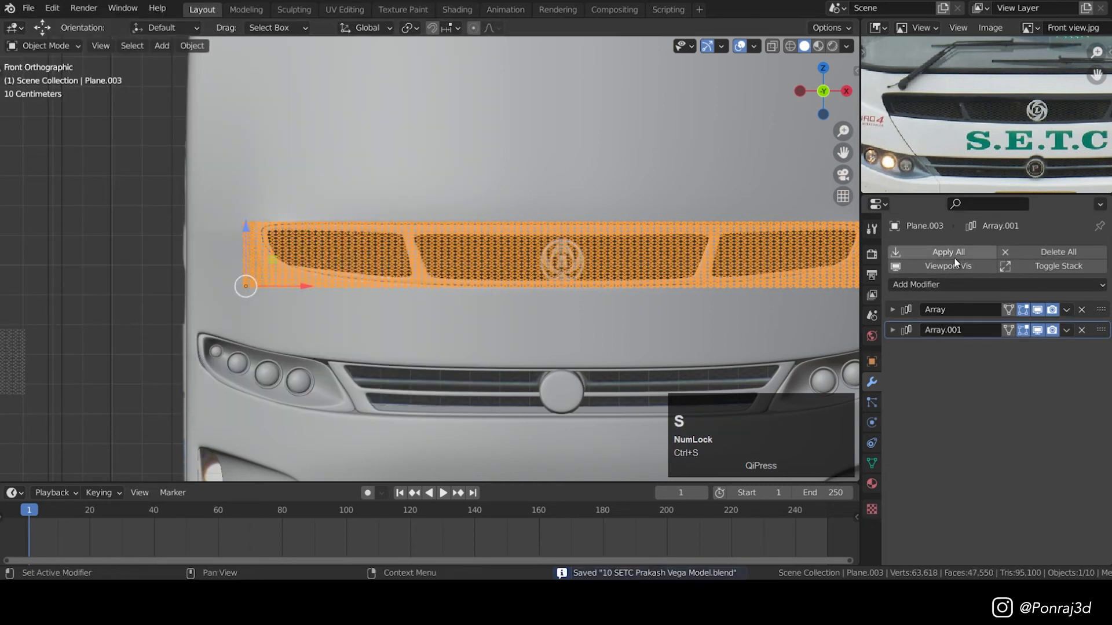
# - Apply all modifiers on the original grille mesh, move it forward in front of the bus body, and save
pyautogui.click(953, 253)
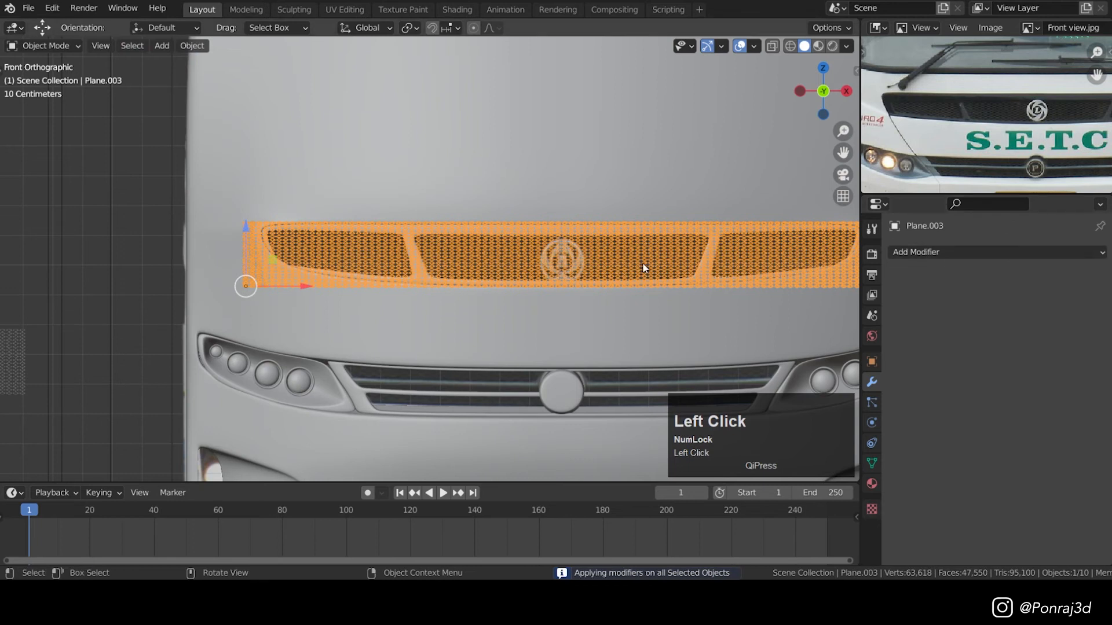
pyautogui.scroll(2, 704, 265)
pyautogui.scroll(-3, 542, 289)
pyautogui.moveTo(542, 289); pyautogui.dragTo(617, 322, button='middle')
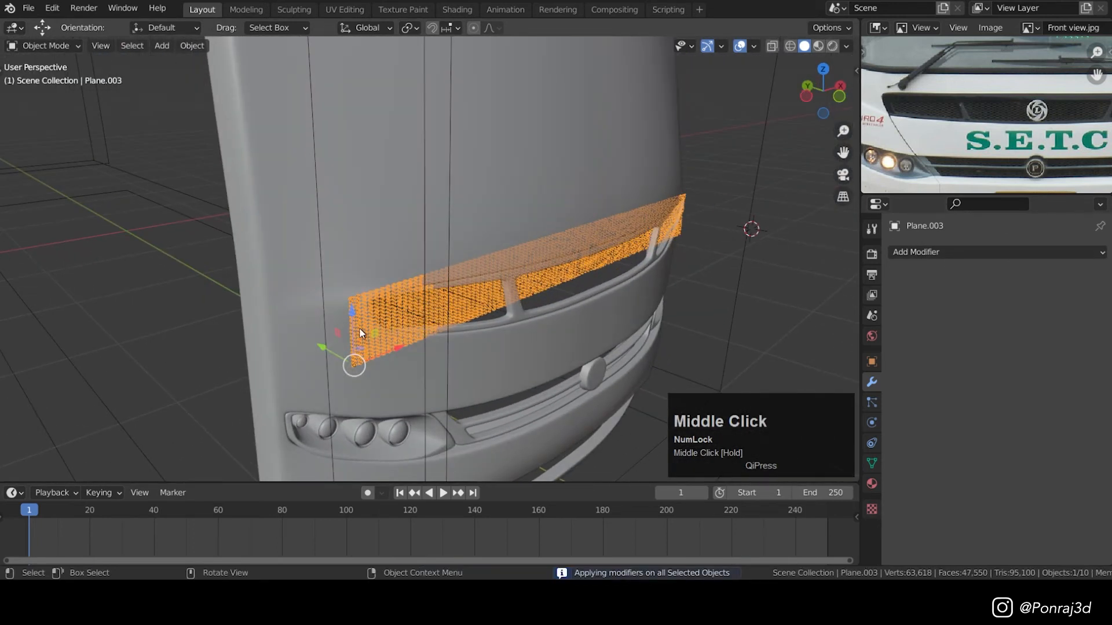
pyautogui.scroll(4, 318, 349)
pyautogui.moveTo(359, 363); pyautogui.dragTo(447, 422)
pyautogui.scroll(-2, 565, 315)
pyautogui.moveTo(565, 315); pyautogui.dragTo(501, 310, button='middle')
pyautogui.hotkey('ctrl', 's')
pyautogui.scroll(-2, 499, 305)
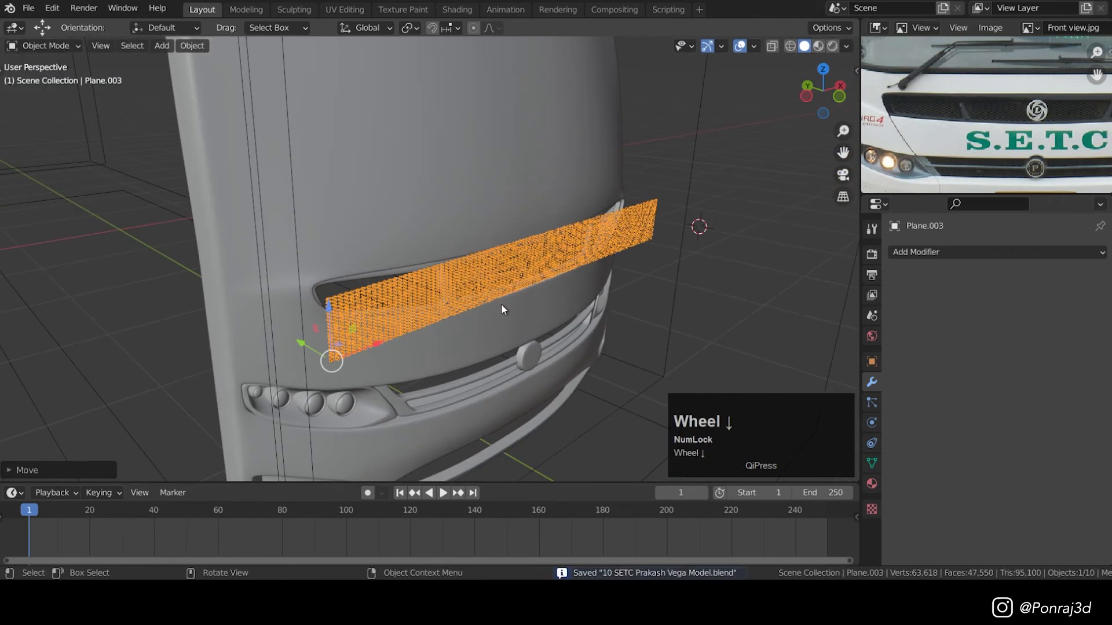
# - Set the grille mesh's origin to its centre, isolate the mesh in local view and save the file
pyautogui.press('KP_1')
pyautogui.keyDown('shift'); pyautogui.moveTo(541, 288); pyautogui.dragTo(467, 315, button='middle'); pyautogui.keyUp('shift')
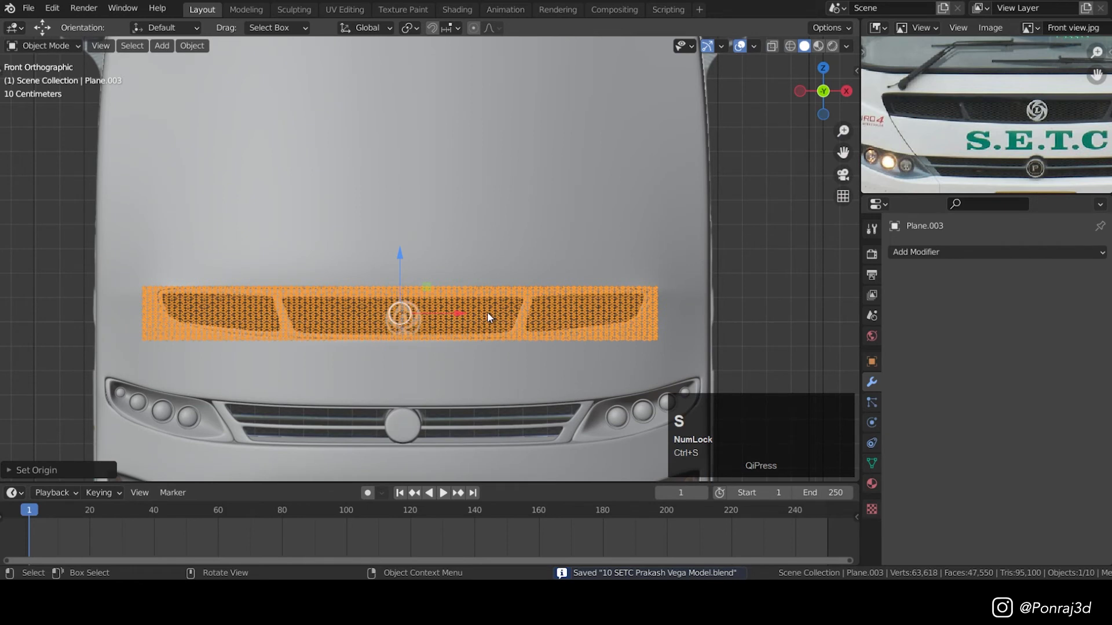
pyautogui.press('KP_Divide')
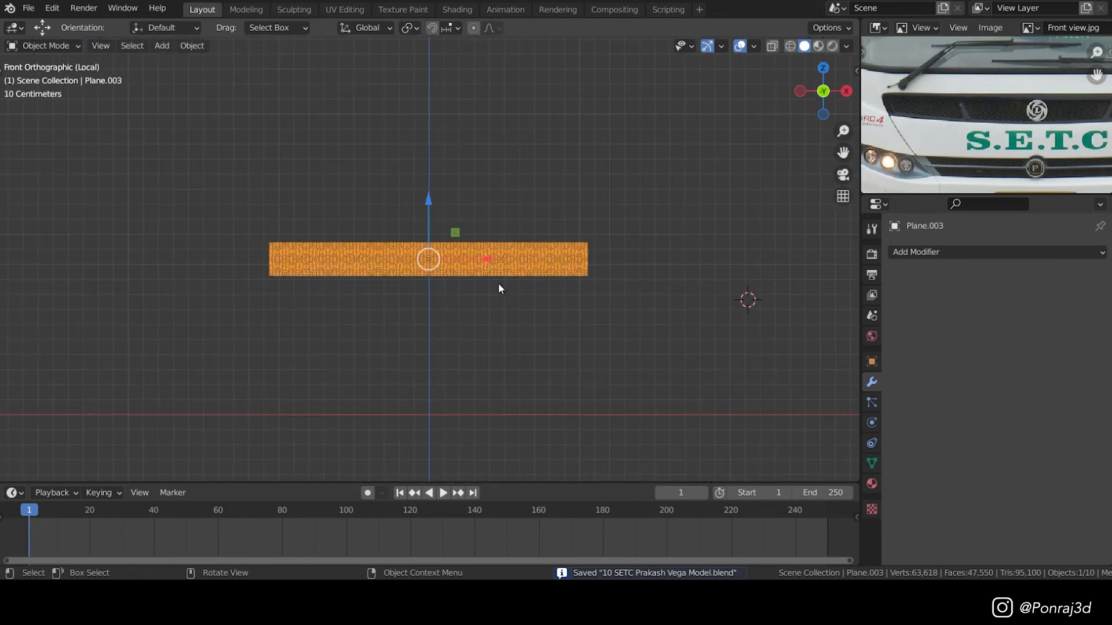
pyautogui.scroll(4, 480, 269)
pyautogui.keyDown('shift'); pyautogui.moveTo(474, 249); pyautogui.dragTo(494, 333, button='middle'); pyautogui.keyUp('shift')
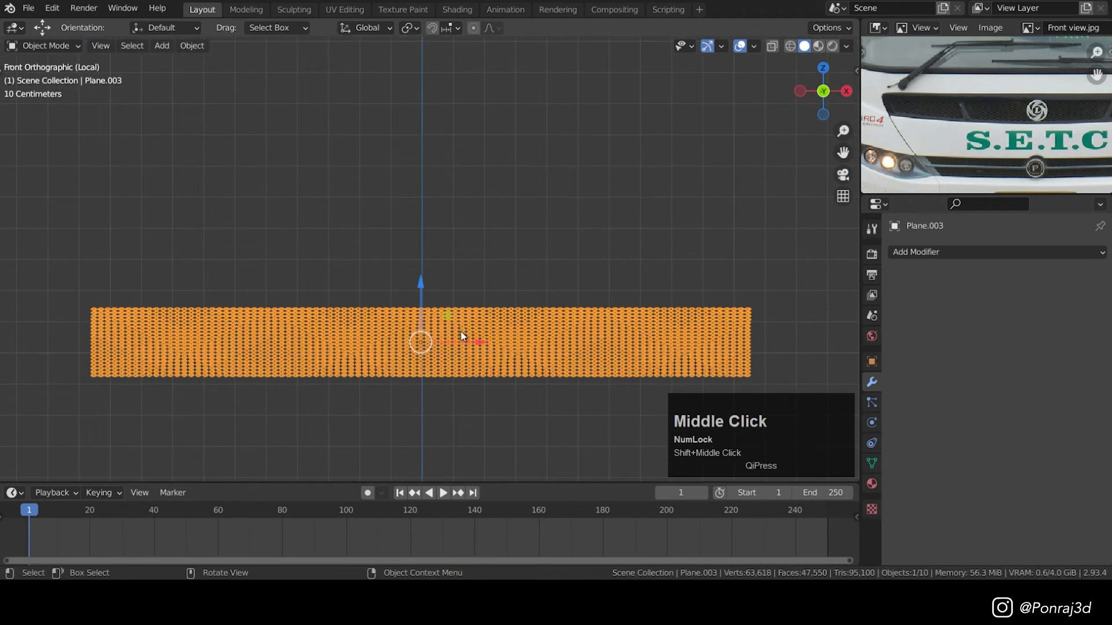
pyautogui.hotkey('ctrl', 's')
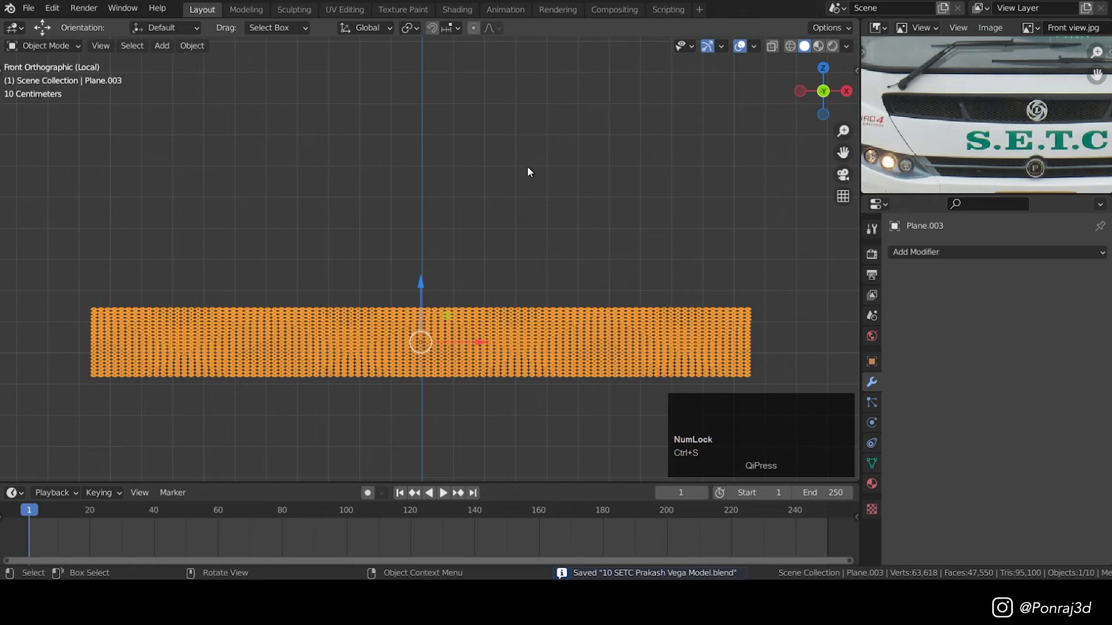
# - Add a lattice at the grille mesh's centre and scale it to about 0.26 along Z to fit the mesh height
pyautogui.click(540, 250)
pyautogui.hotkey('shift', 'a')
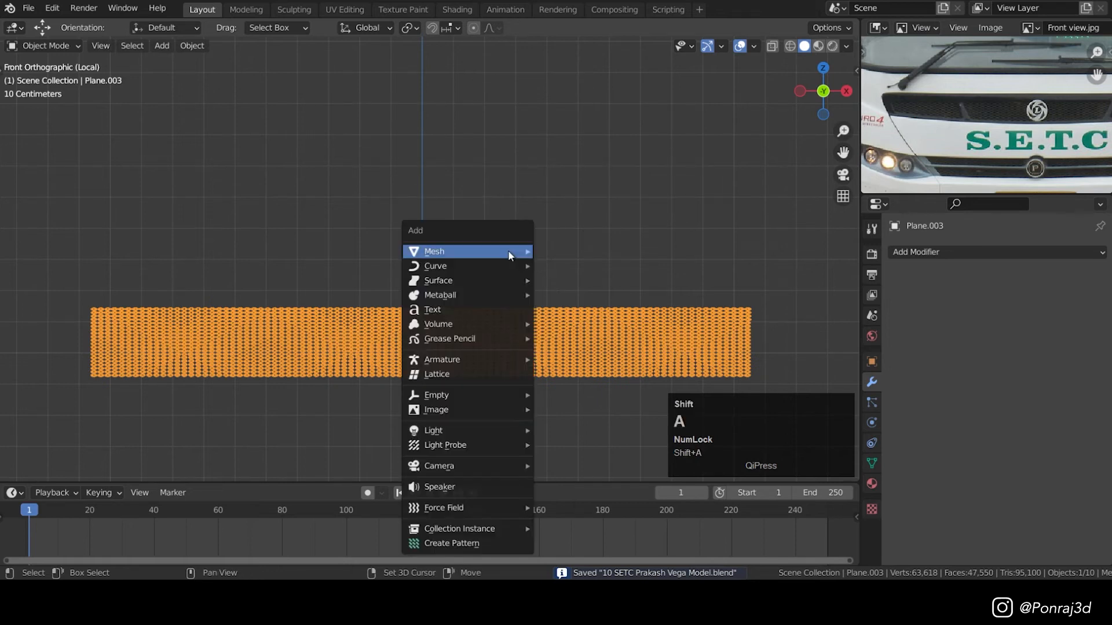
pyautogui.click(491, 374)
pyautogui.scroll(-4, 446, 281)
pyautogui.scroll(5, 539, 197)
pyautogui.press('s')
pyautogui.press('z')
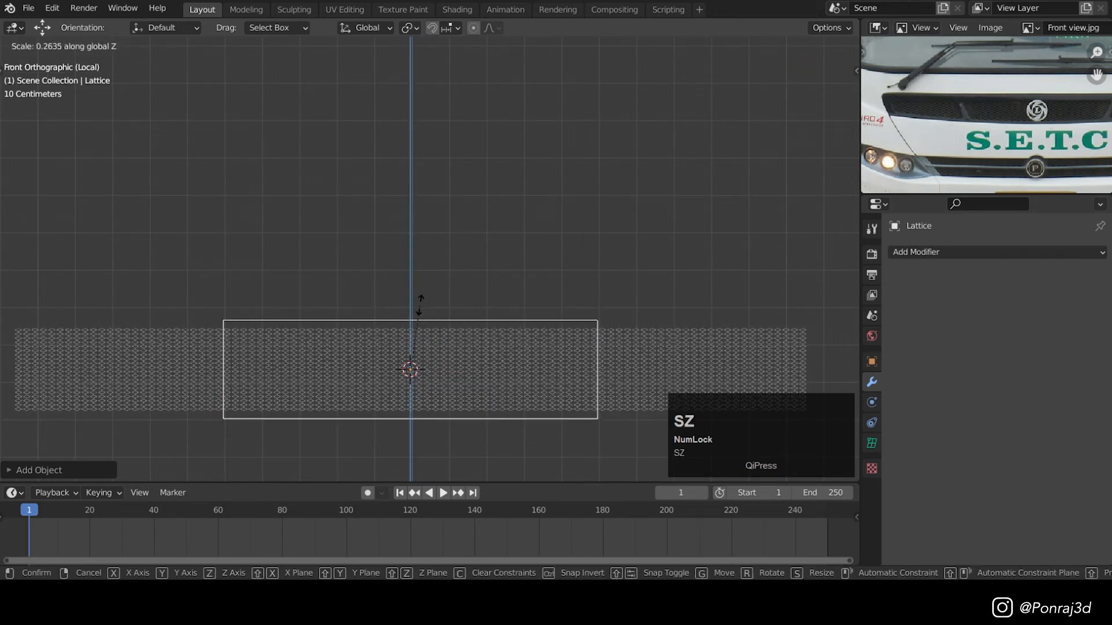
pyautogui.click(420, 304)
# - Flatten the lattice along Y into a thin box and stretch it along X so it encloses the full mesh width
pyautogui.press('KP_7')
pyautogui.press('z')
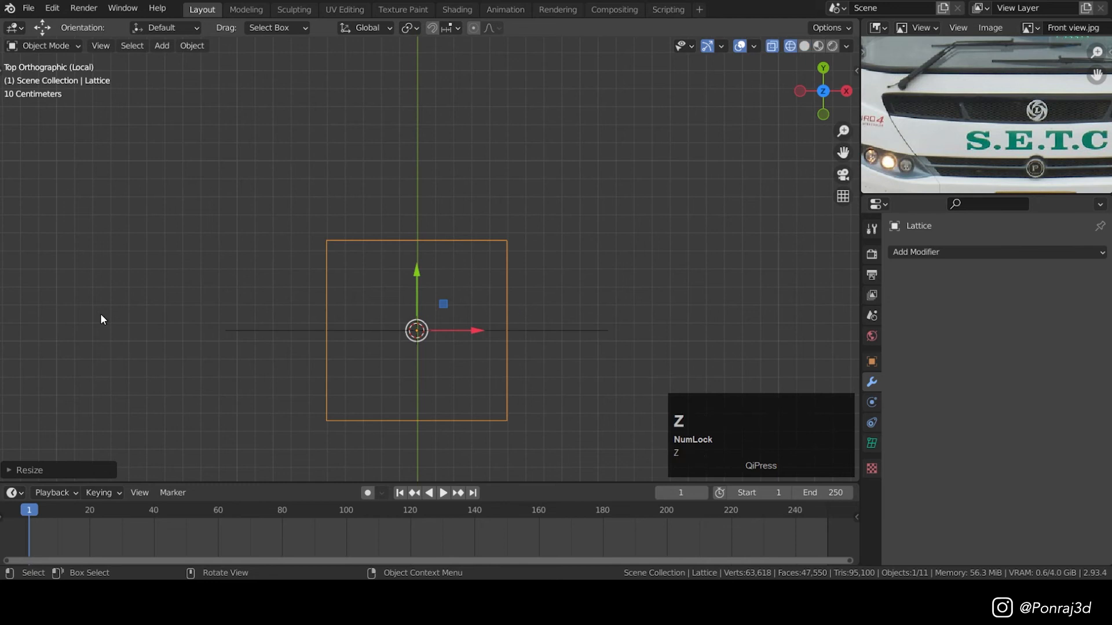
pyautogui.press('s')
pyautogui.press('y')
pyautogui.click(414, 278)
pyautogui.scroll(2, 431, 286)
pyautogui.press('KP_1')
pyautogui.press('Tab')
pyautogui.press('s')
pyautogui.press('x')
pyautogui.click(749, 276)
pyautogui.press('z')
pyautogui.moveTo(695, 289)
pyautogui.mouseDown(button='middle')
pyautogui.moveTo(321, 351)
pyautogui.moveTo(553, 324)
pyautogui.mouseUp(button='middle')
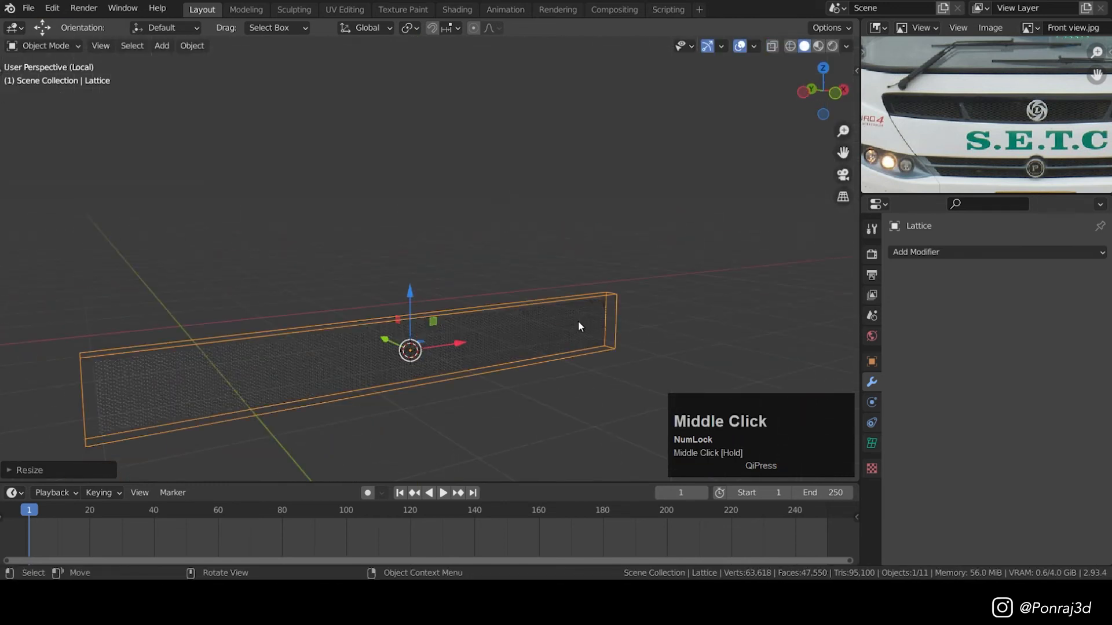
# - Set the lattice's U resolution to 10
pyautogui.press('KP_1')
pyautogui.click(871, 443)
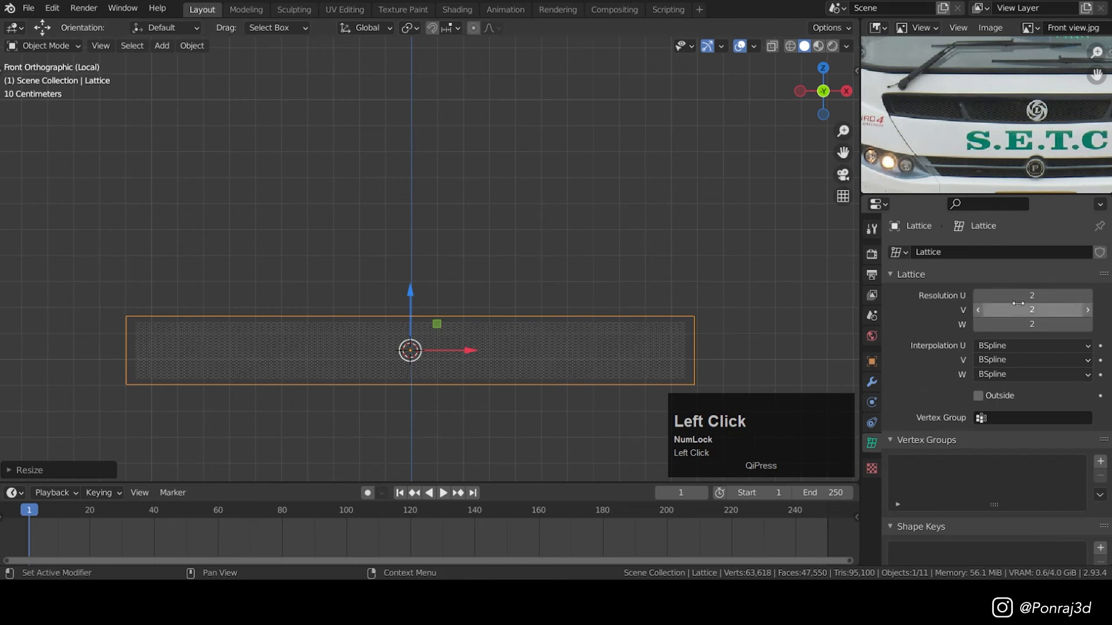
pyautogui.moveTo(1031, 296)
pyautogui.mouseDown()
pyautogui.moveTo(1060, 295)
pyautogui.moveTo(1029, 290)
pyautogui.mouseUp()
pyautogui.write('1')
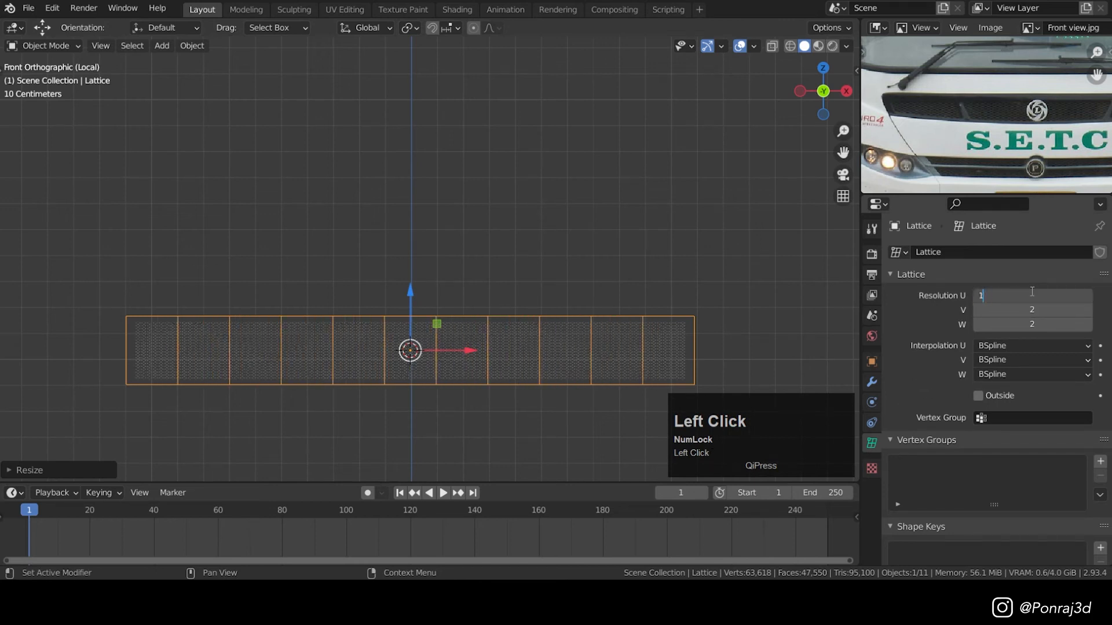
pyautogui.write('0')
pyautogui.press('Return')
pyautogui.click(1045, 296)
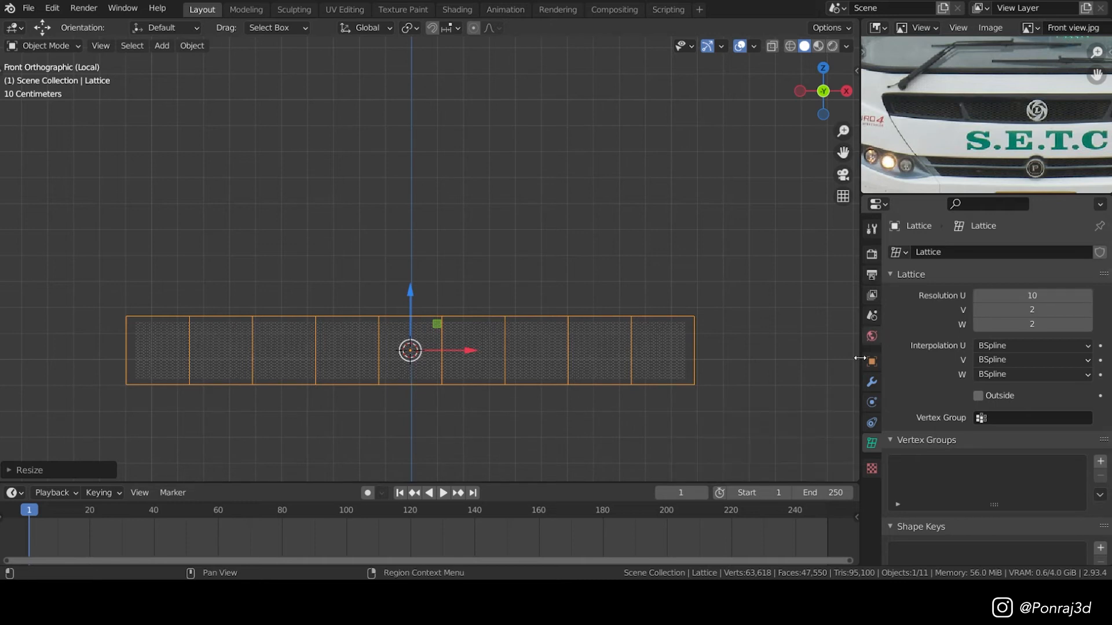
# - Add a Lattice modifier to the grille mesh and assign the Lattice object as its deformer
pyautogui.click(617, 352)
pyautogui.scroll(3, 550, 344)
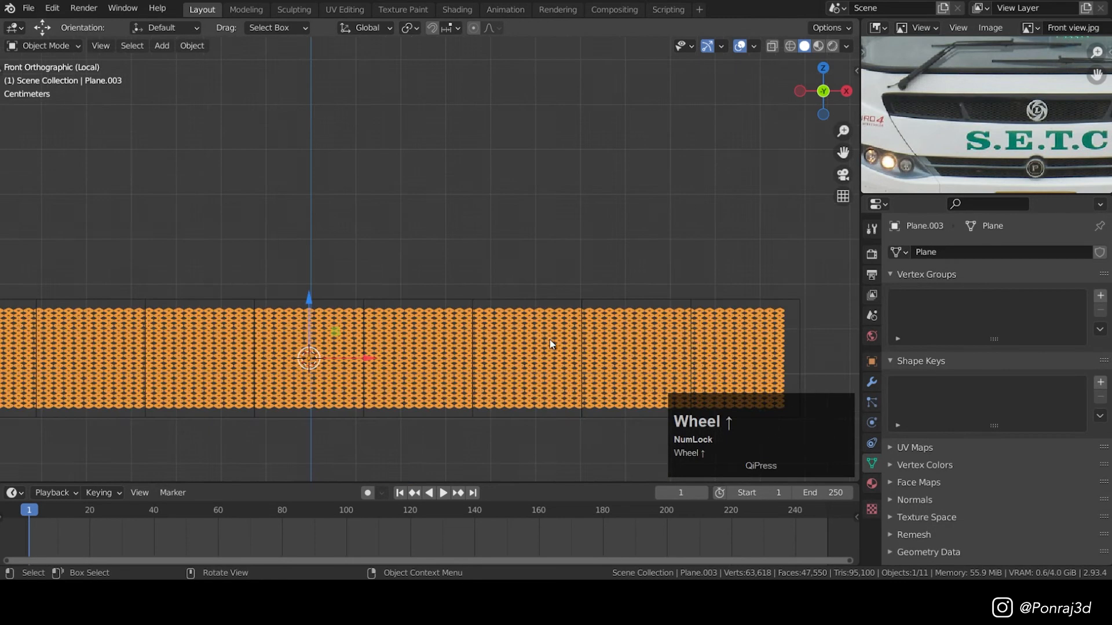
pyautogui.click(872, 382)
pyautogui.click(949, 251)
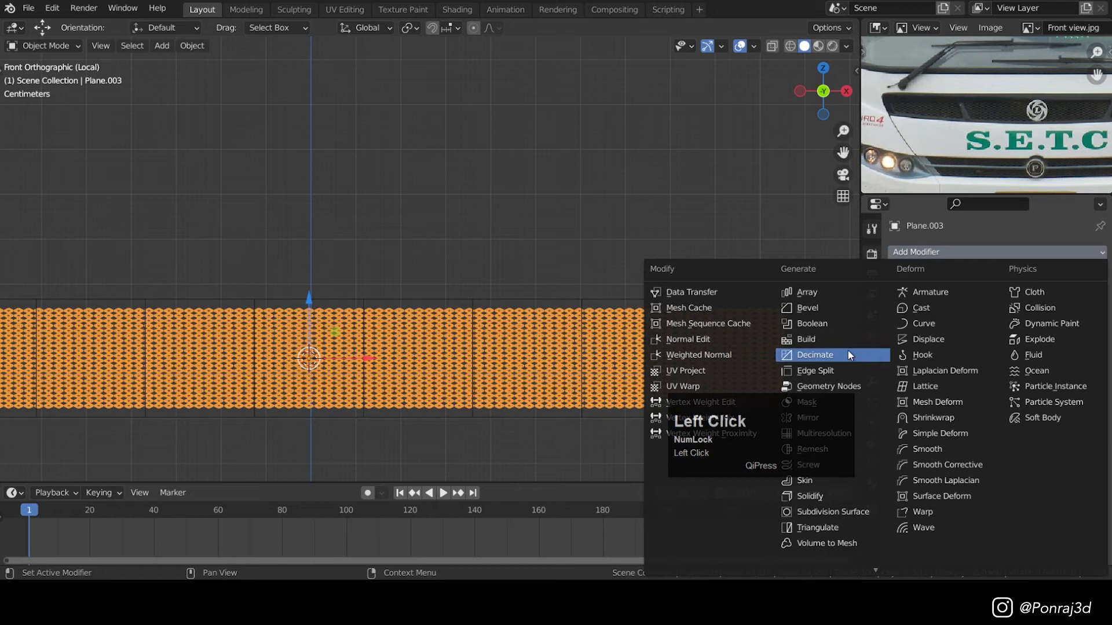
pyautogui.click(938, 386)
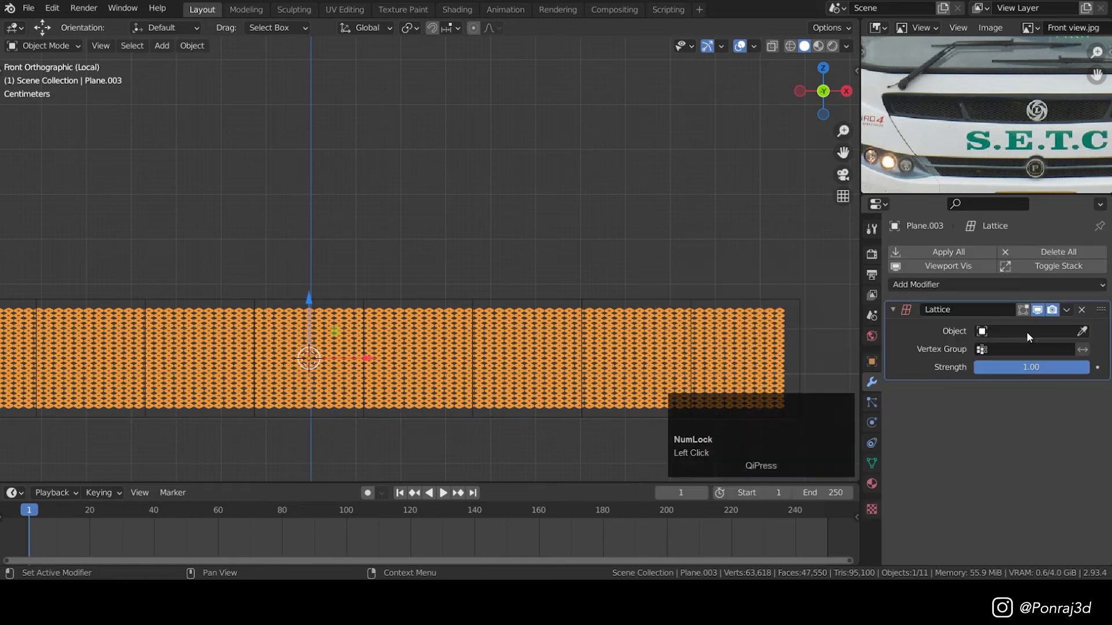
pyautogui.click(1037, 330)
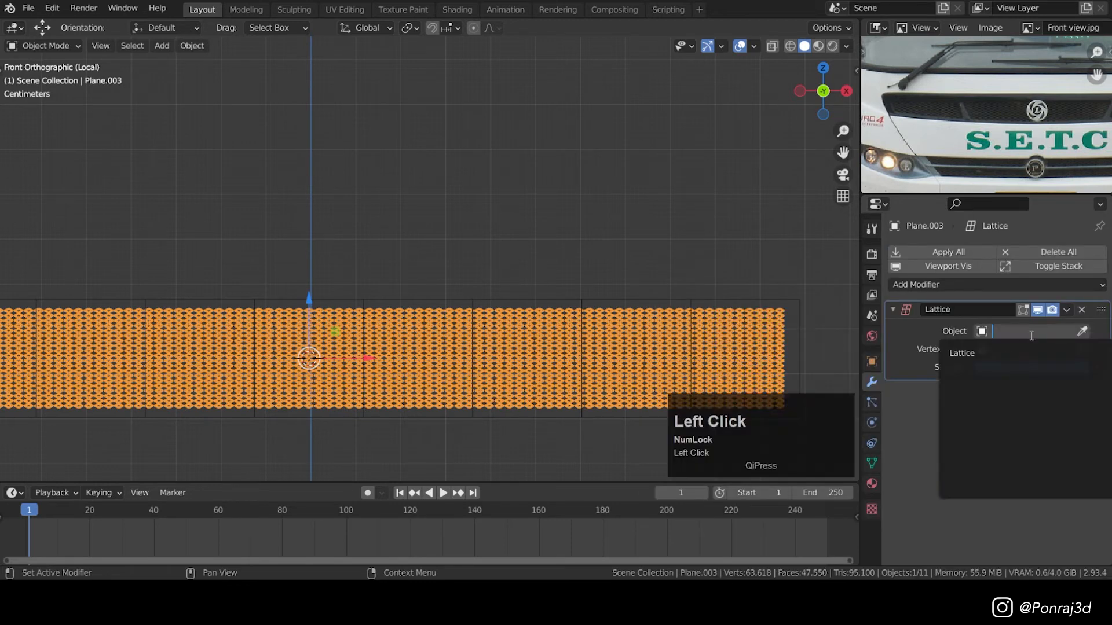
pyautogui.click(1000, 354)
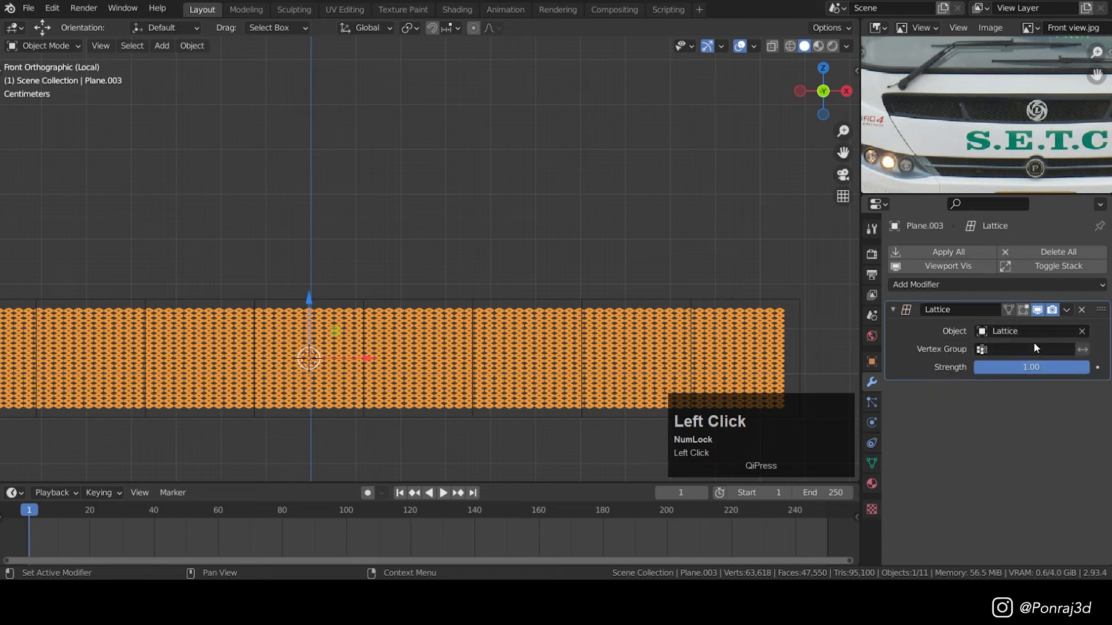
# - Enter the lattice's edit mode in top view and select the control points at its +X end
pyautogui.scroll(-2, 484, 324)
pyautogui.moveTo(463, 324); pyautogui.dragTo(484, 309, button='middle')
pyautogui.click(495, 284)
pyautogui.press('z')
pyautogui.press('KP_7')
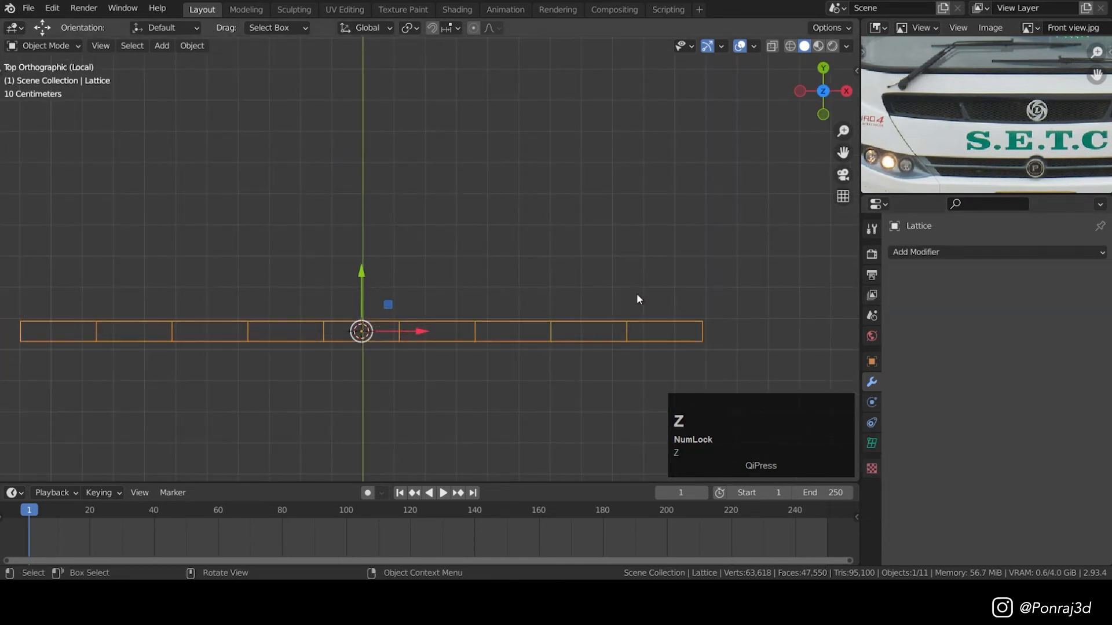
pyautogui.press('Tab')
pyautogui.press('1')
pyautogui.moveTo(677, 270); pyautogui.dragTo(751, 362)
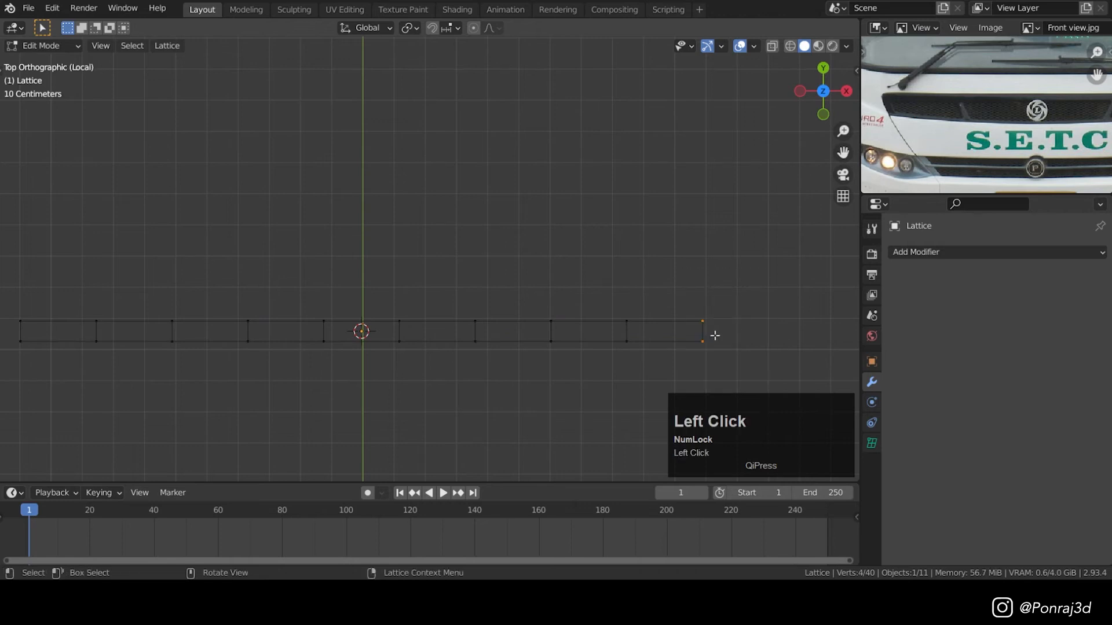
# - Try moving the lattice's end control points to test how the mesh deforms
pyautogui.moveTo(715, 335); pyautogui.dragTo(640, 276, button='middle')
pyautogui.press('g')
pyautogui.rightClick(738, 37)
pyautogui.moveTo(740, 135); pyautogui.dragTo(690, 149, button='middle')
pyautogui.scroll(3, 690, 149)
pyautogui.press('z')
pyautogui.moveTo(568, 297); pyautogui.dragTo(600, 288, button='middle')
pyautogui.press('g')
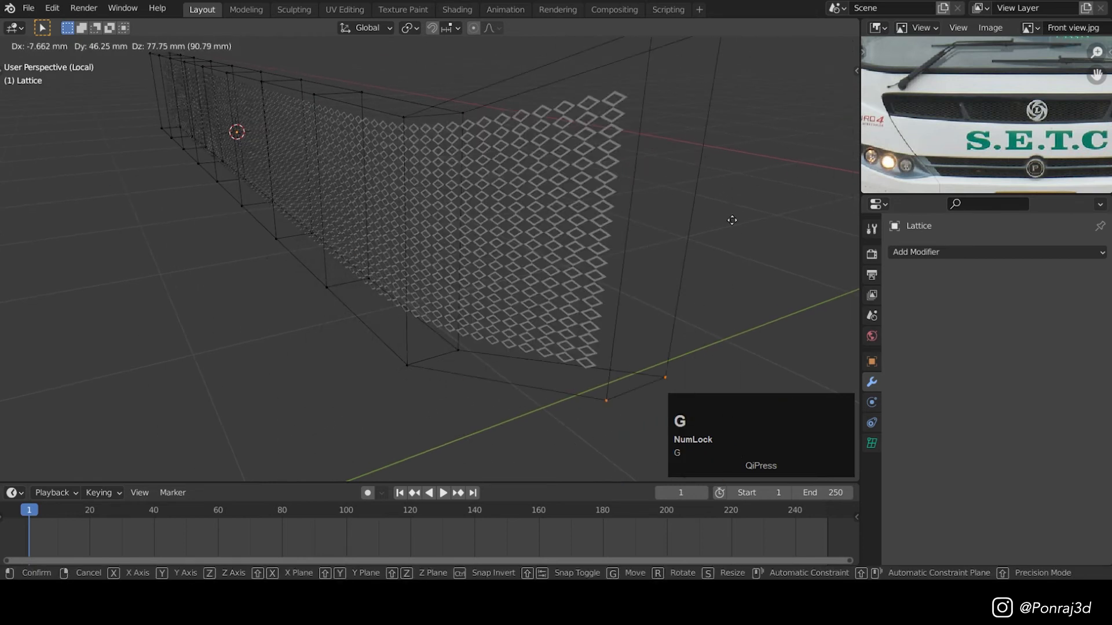
pyautogui.rightClick(732, 221)
# - Leave local view to show the lattice against the whole bus front
pyautogui.scroll(-3, 454, 199)
pyautogui.press('KP_Divide')
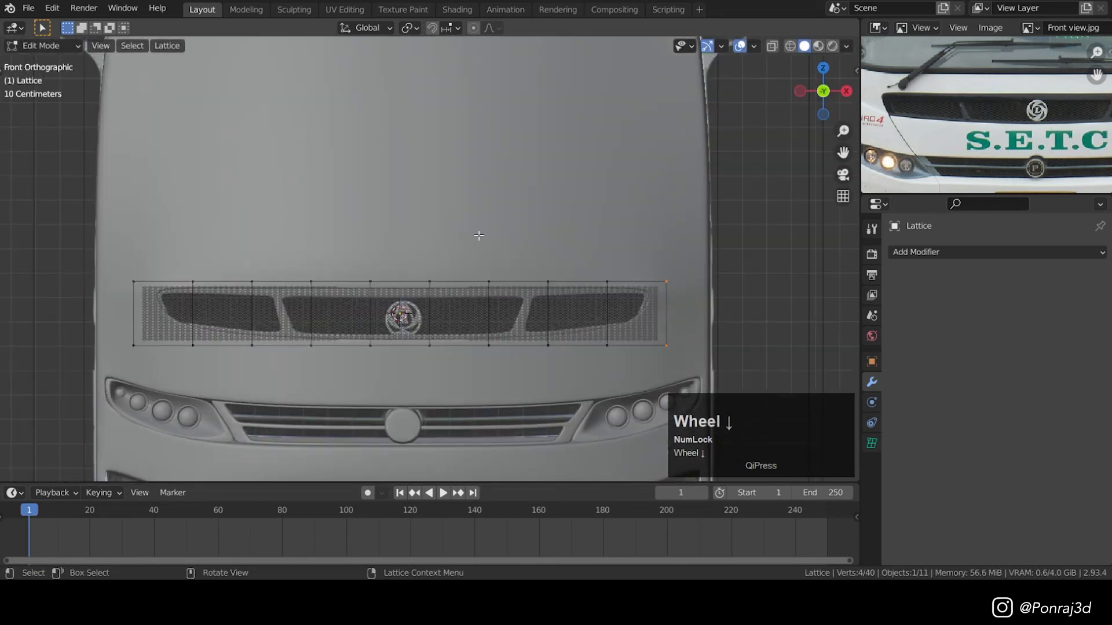
# - Select the lattice control points at both X ends and move them back along Y to follow the bus front's curve
pyautogui.moveTo(479, 235); pyautogui.dragTo(460, 306, button='middle')
pyautogui.press('KP_7')
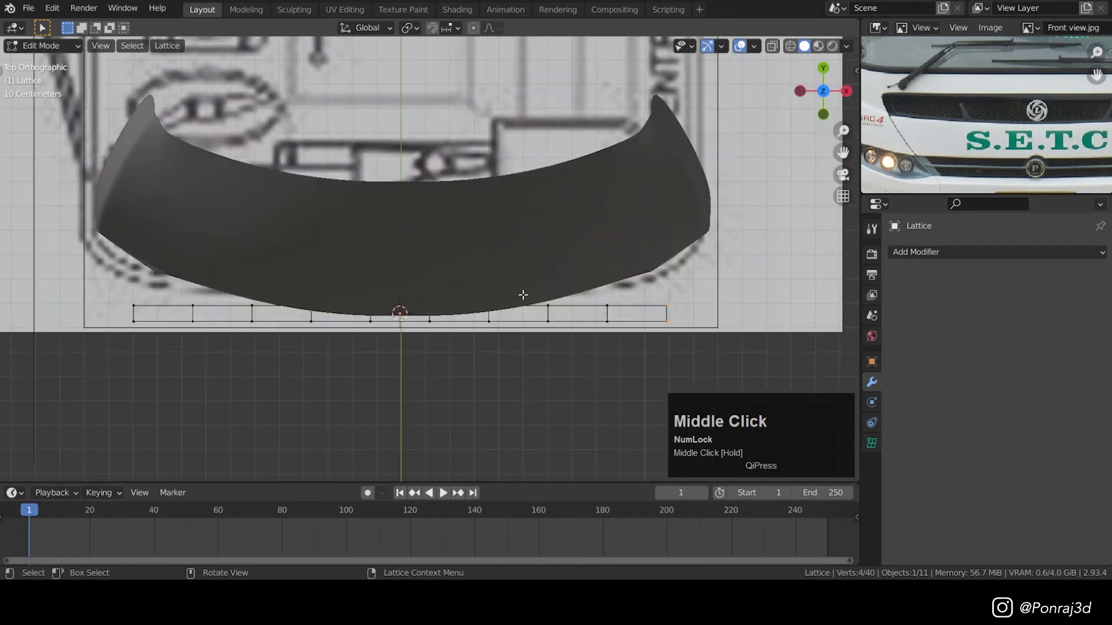
pyautogui.click(115, 304)
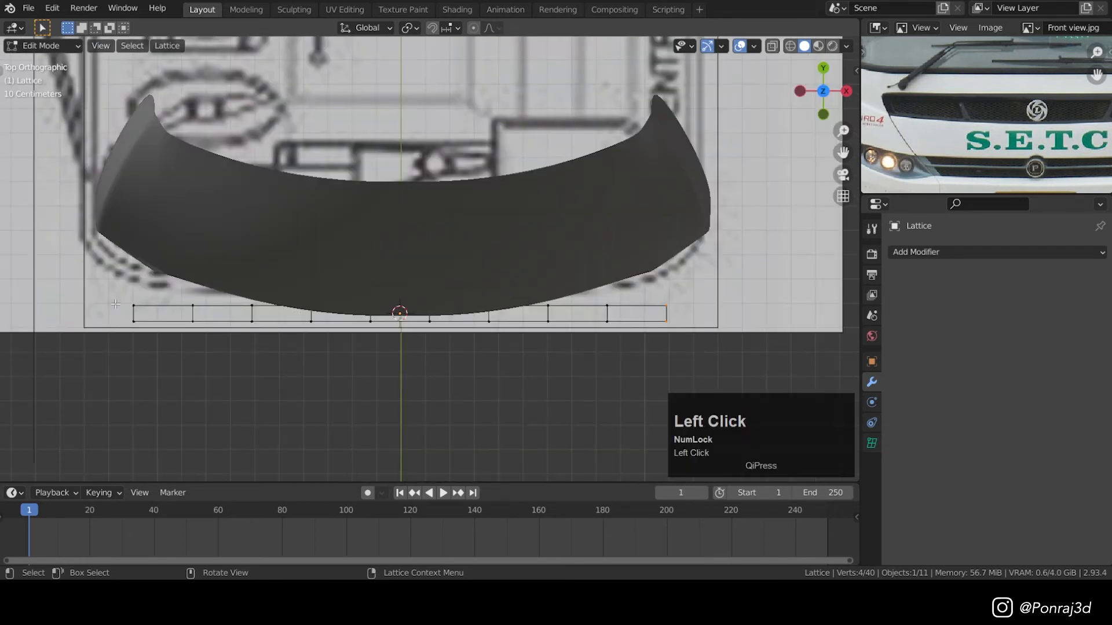
pyautogui.moveTo(94, 254); pyautogui.dragTo(137, 355)
pyautogui.press('b')
pyautogui.moveTo(653, 240); pyautogui.dragTo(709, 359)
pyautogui.press('t')
pyautogui.click(17, 126)
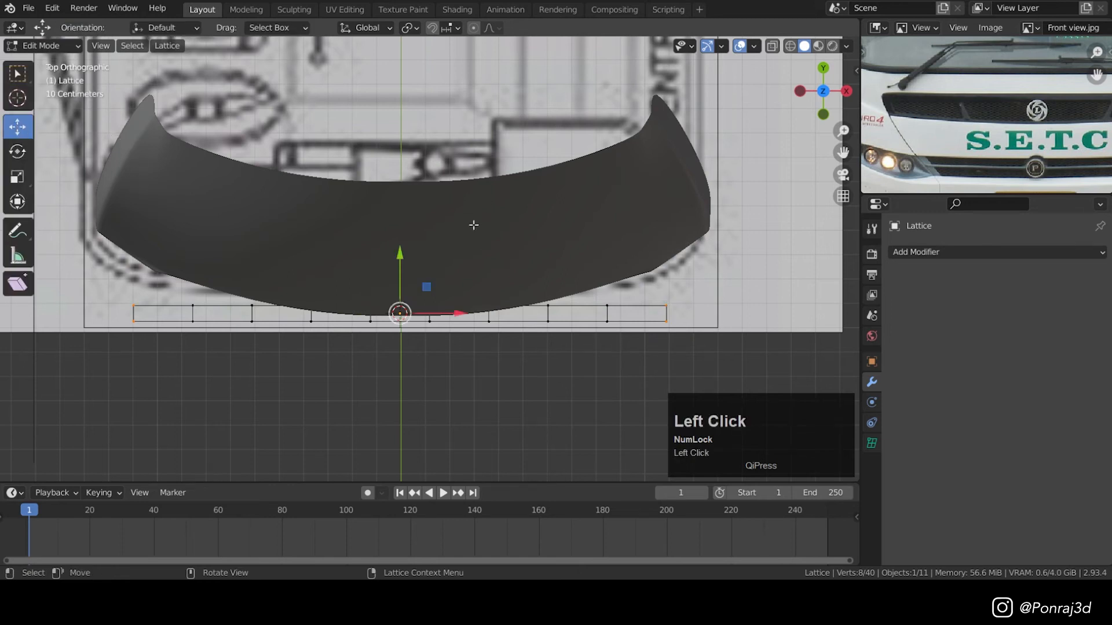
pyautogui.moveTo(402, 252); pyautogui.dragTo(422, 222)
pyautogui.moveTo(410, 341); pyautogui.dragTo(506, 222, button='middle')
pyautogui.press('Tab')
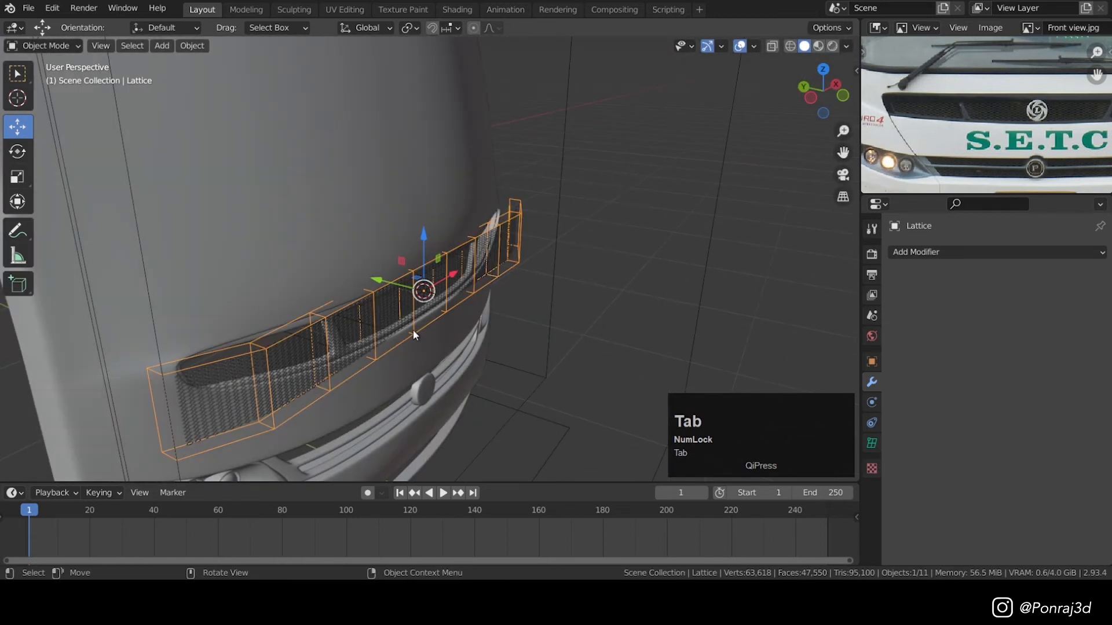
# - Add the wire mesh to the lattice selection and move both slightly along Y to fit the upper grille
pyautogui.keyDown('shift'); pyautogui.click(401, 318); pyautogui.keyUp('shift')
pyautogui.scroll(2, 403, 307)
pyautogui.moveTo(404, 294); pyautogui.dragTo(401, 276)
pyautogui.moveTo(402, 279); pyautogui.dragTo(497, 290, button='middle')
pyautogui.scroll(-3, 521, 292)
pyautogui.click(763, 295)
# - In the lattice's edit mode, move the outermost control points farther back along Y
pyautogui.press('Tab')
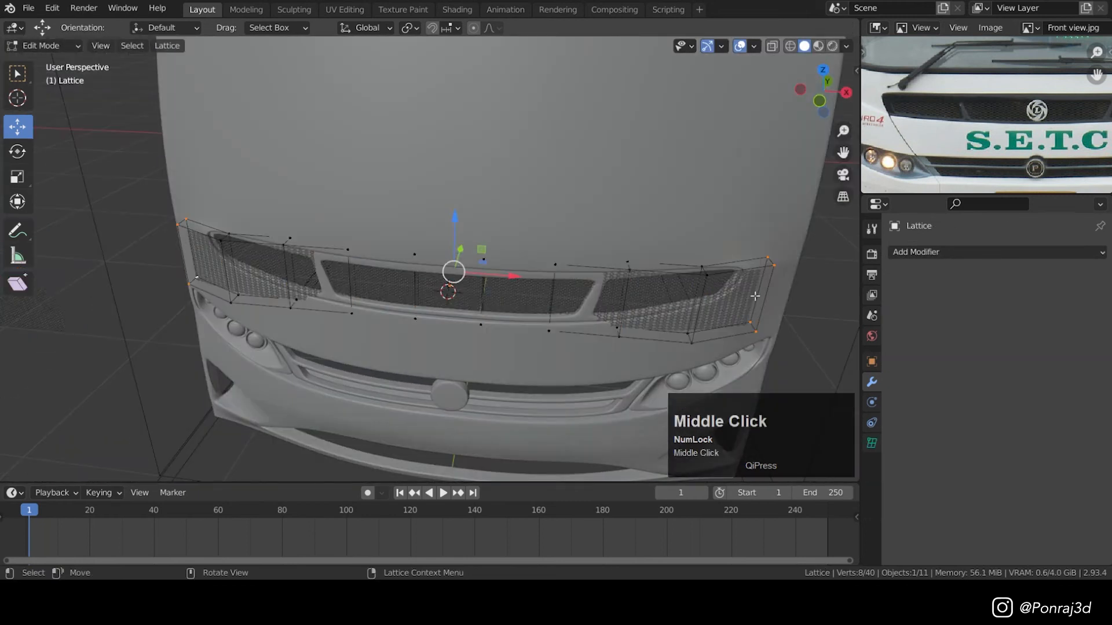
pyautogui.moveTo(747, 290); pyautogui.dragTo(585, 249, button='middle')
pyautogui.keyDown('shift'); pyautogui.moveTo(585, 249); pyautogui.dragTo(563, 202, button='middle'); pyautogui.keyUp('shift')
pyautogui.scroll(3, 564, 201)
pyautogui.moveTo(432, 185); pyautogui.dragTo(457, 168)
# - Select the second columns of lattice control points from both ends and move them back along Y behind the grille
pyautogui.moveTo(458, 168); pyautogui.dragTo(527, 308, button='middle')
pyautogui.keyDown('shift'); pyautogui.moveTo(527, 296); pyautogui.dragTo(542, 328, button='middle'); pyautogui.keyUp('shift')
pyautogui.scroll(2, 542, 328)
pyautogui.moveTo(298, 197); pyautogui.dragTo(325, 325)
pyautogui.hotkey('shift', 'z')
pyautogui.click(306, 233)
pyautogui.hotkey('shift', 'z')
pyautogui.moveTo(634, 326); pyautogui.dragTo(556, 373, button='middle')
pyautogui.scroll(3, 556, 373)
pyautogui.moveTo(473, 269); pyautogui.dragTo(509, 253)
pyautogui.keyDown('shift'); pyautogui.moveTo(508, 254); pyautogui.dragTo(397, 201, button='middle'); pyautogui.keyUp('shift')
pyautogui.moveTo(399, 212); pyautogui.dragTo(409, 208)
pyautogui.moveTo(412, 214)
pyautogui.keyDown('alt'); pyautogui.mouseDown(button='middle')
pyautogui.moveTo(466, 245)
pyautogui.moveTo(495, 332)
pyautogui.mouseUp(button='middle'); pyautogui.keyUp('alt')
# - Select the third columns of control points from both ends and adjust them along Y to the grille's curve
pyautogui.hotkey('shift', 'z')
pyautogui.moveTo(171, 243); pyautogui.dragTo(213, 370)
pyautogui.keyDown('shift'); pyautogui.moveTo(571, 243); pyautogui.dragTo(611, 371); pyautogui.keyUp('shift')
pyautogui.hotkey('shift', 'z')
pyautogui.moveTo(542, 266); pyautogui.dragTo(462, 315, button='middle')
pyautogui.scroll(3, 462, 315)
pyautogui.moveTo(394, 225); pyautogui.dragTo(407, 222)
pyautogui.keyDown('alt'); pyautogui.moveTo(408, 222); pyautogui.dragTo(409, 228, button='middle'); pyautogui.keyUp('alt')
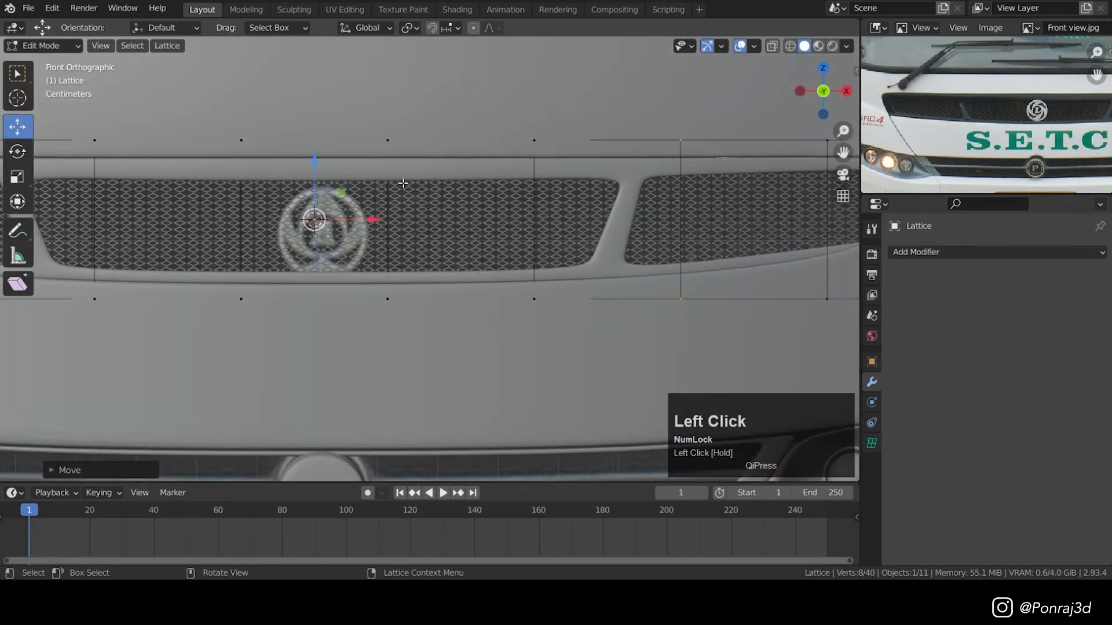
# - Select the central block of lattice control points and nudge it along Y to sit behind the grille opening
pyautogui.hotkey('shift', 'z')
pyautogui.scroll(-2, 409, 278)
pyautogui.moveTo(139, 181); pyautogui.dragTo(539, 347)
pyautogui.hotkey('shift', 'z')
pyautogui.moveTo(424, 246); pyautogui.dragTo(374, 283, button='middle')
pyautogui.moveTo(382, 276); pyautogui.dragTo(380, 276)
pyautogui.moveTo(380, 277); pyautogui.dragTo(493, 272, button='middle')
pyautogui.keyDown('shift'); pyautogui.moveTo(492, 272); pyautogui.dragTo(539, 285, button='middle'); pyautogui.keyUp('shift')
# - Fine-tune the innermost lattice control points along Y, leave edit mode and save the file
pyautogui.press('z')
pyautogui.moveTo(338, 211); pyautogui.dragTo(518, 385)
pyautogui.press('z')
pyautogui.moveTo(690, 362); pyautogui.dragTo(594, 399, button='middle')
pyautogui.moveTo(472, 285); pyautogui.dragTo(477, 283)
pyautogui.press('Tab')
pyautogui.scroll(-3, 491, 266)
pyautogui.moveTo(491, 266)
pyautogui.mouseDown(button='middle')
pyautogui.moveTo(625, 243)
pyautogui.moveTo(527, 252)
pyautogui.mouseUp(button='middle')
pyautogui.hotkey('ctrl', 's')
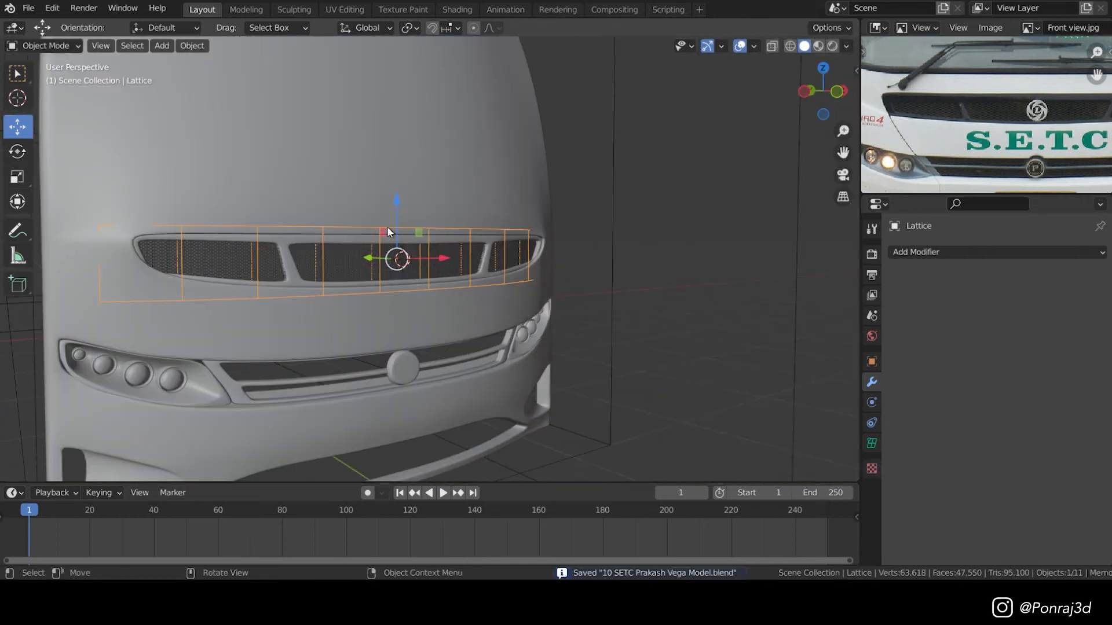
# - Select the wire mesh in the upper grille and apply all its modifiers
pyautogui.scroll(3, 385, 264)
pyautogui.moveTo(405, 260); pyautogui.dragTo(463, 256, button='middle')
pyautogui.scroll(2, 462, 248)
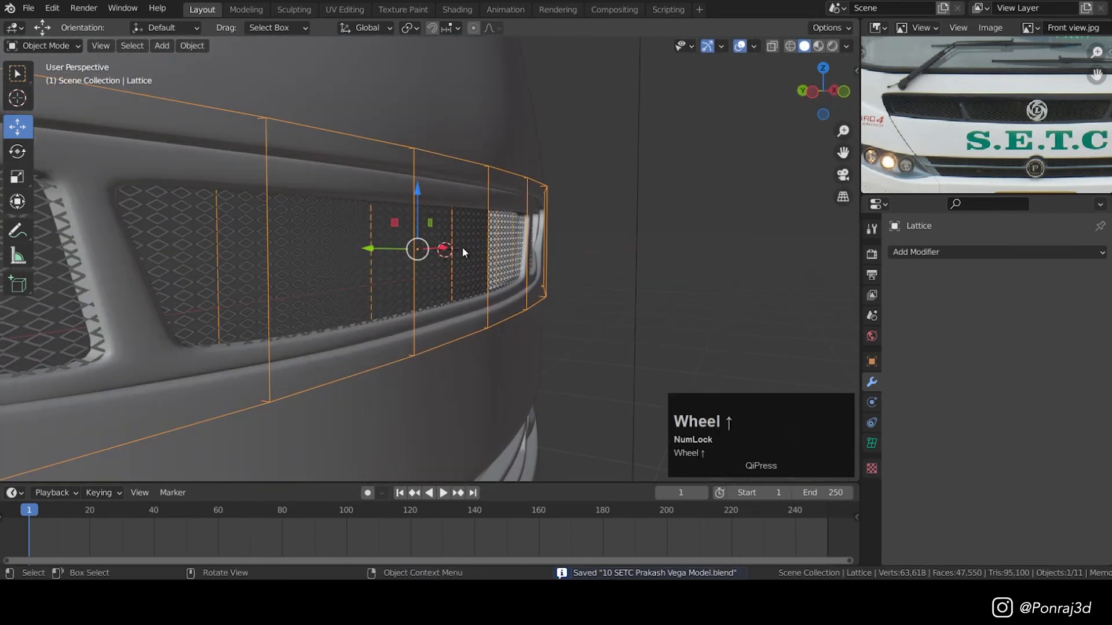
pyautogui.click(457, 249)
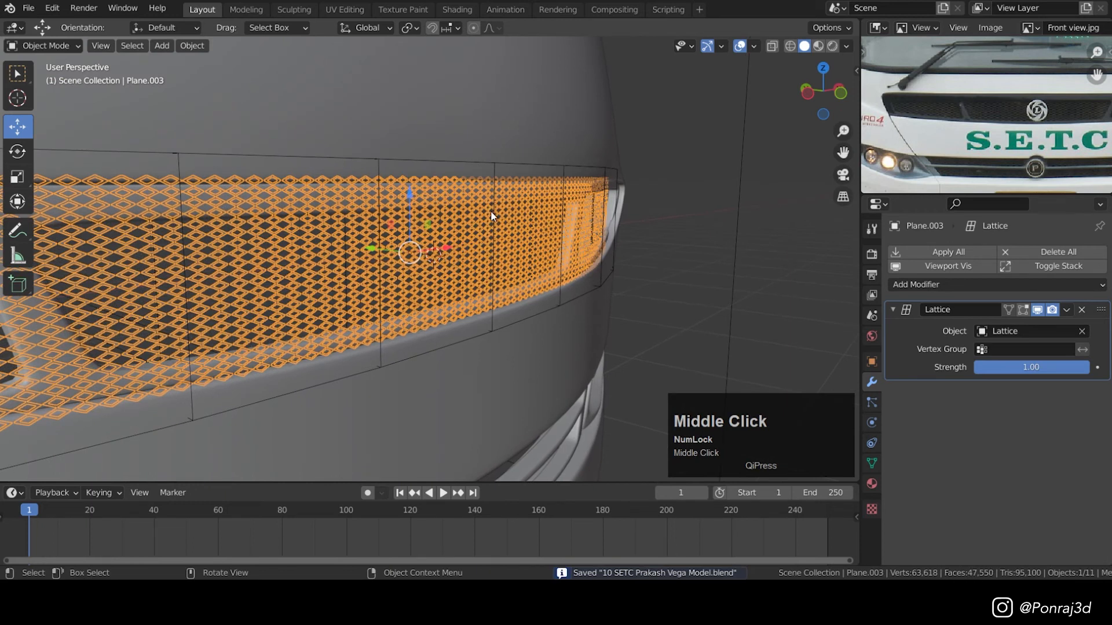
pyautogui.click(479, 223)
pyautogui.click(463, 240)
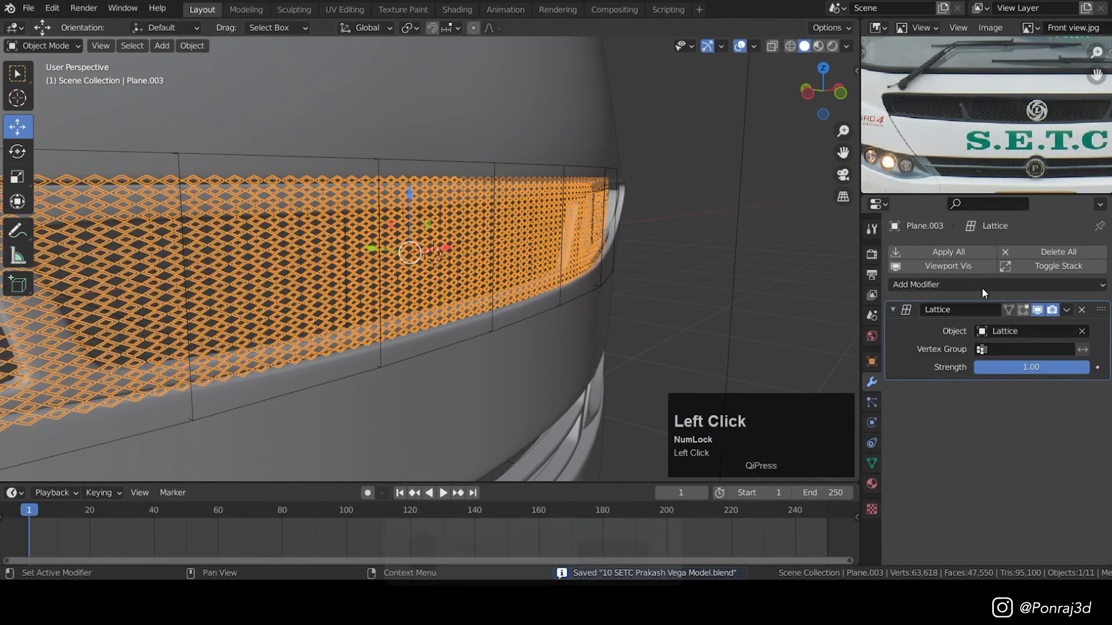
pyautogui.click(958, 253)
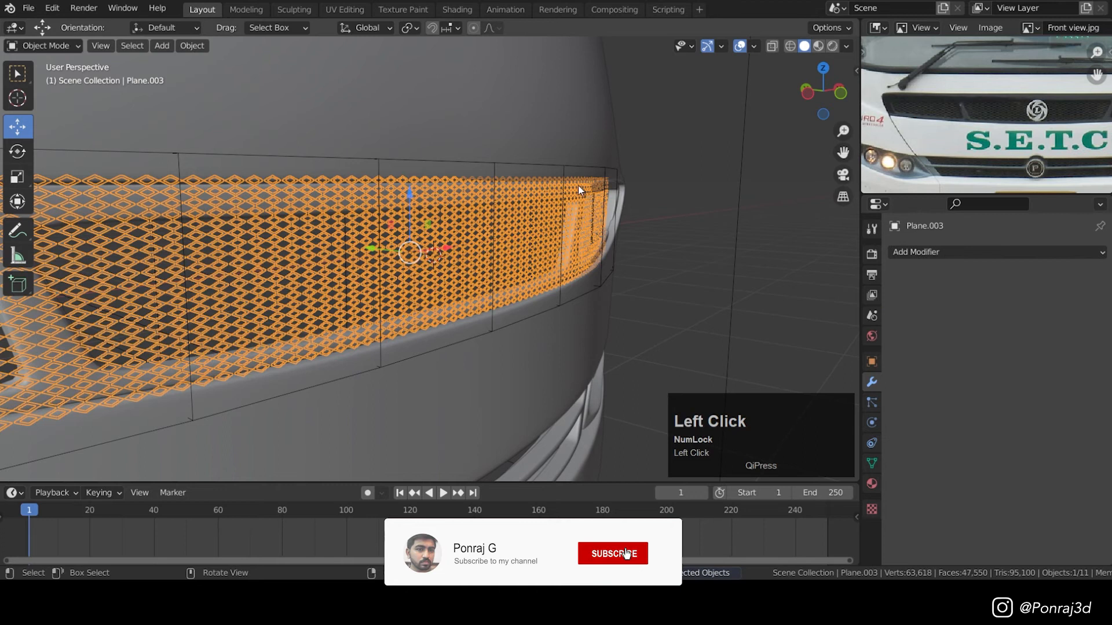
# - Delete the Lattice object around the upper grille
pyautogui.click(566, 171)
pyautogui.press('x')
pyautogui.click(565, 169)
# - Extrude all faces of the upper grille's wire mesh along their normals to give the wires thickness
pyautogui.click(497, 216)
pyautogui.press('Tab')
pyautogui.moveTo(497, 215); pyautogui.dragTo(495, 262, button='middle')
pyautogui.scroll(2, 496, 260)
pyautogui.scroll(2, 495, 262)
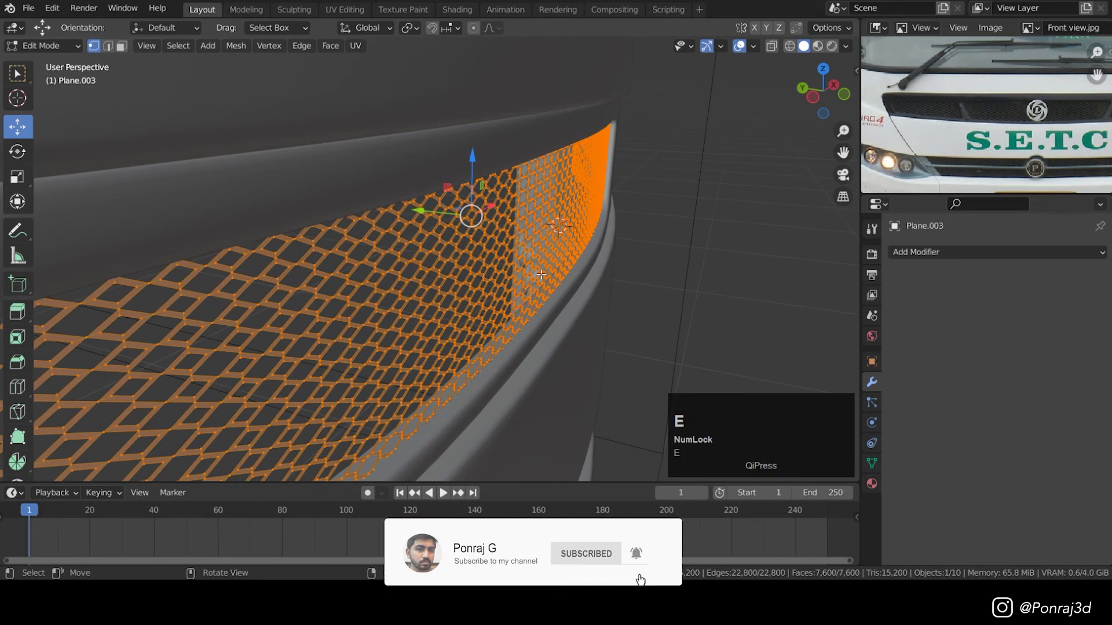
pyautogui.press('e')
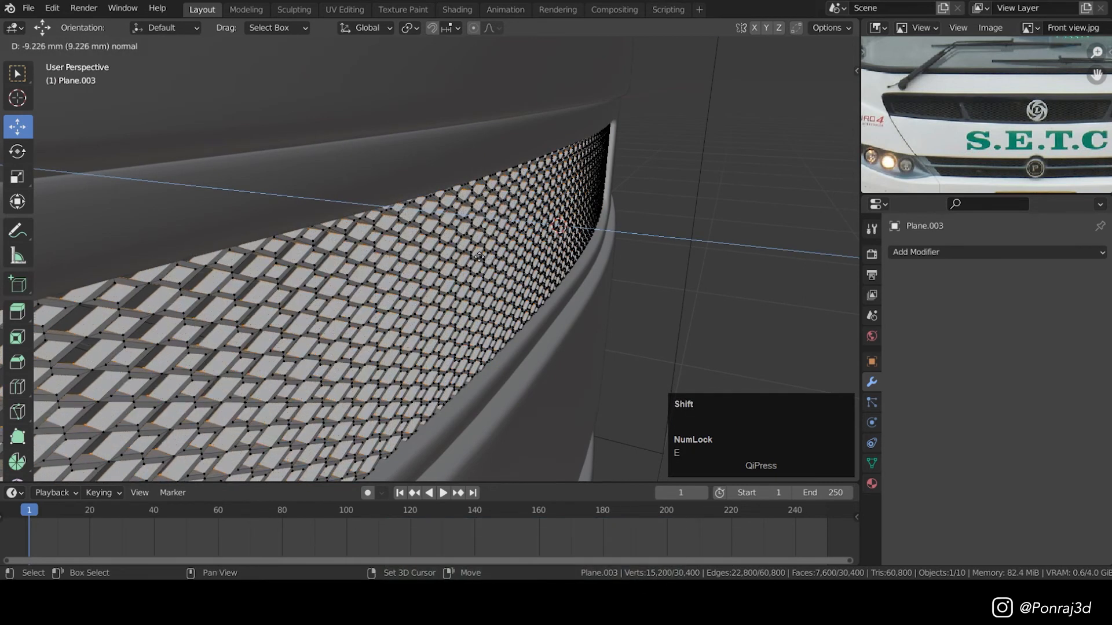
pyautogui.keyDown('shift'); pyautogui.click(523, 261); pyautogui.keyUp('shift')
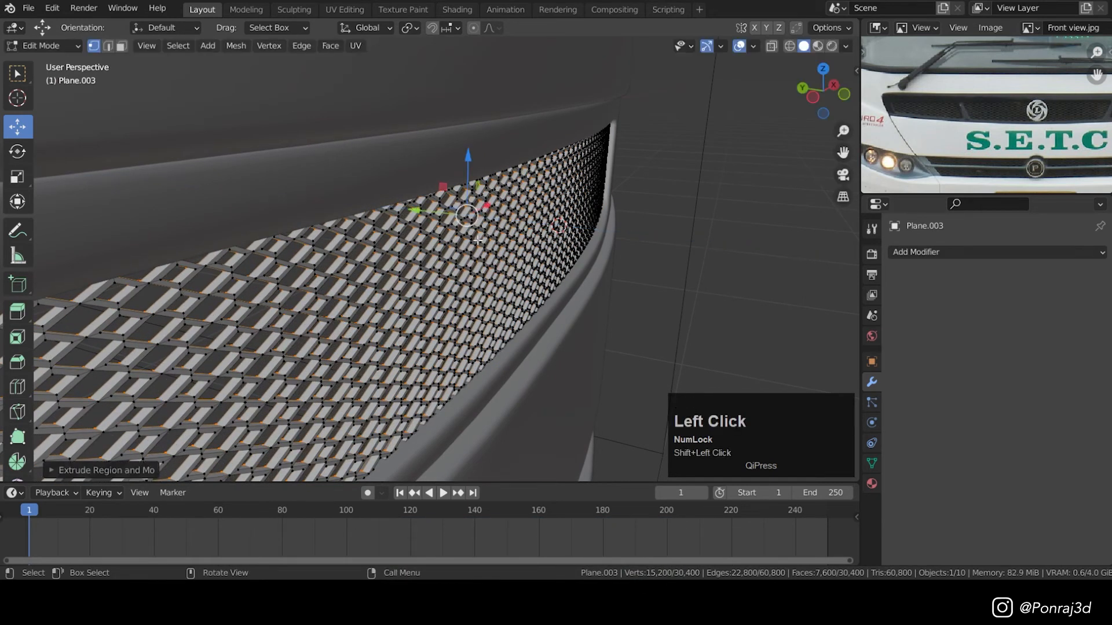
pyautogui.press('Tab')
pyautogui.scroll(-3, 480, 241)
# - Select the entire wire mesh, merge its vertices by distance, and return to object mode with everything deselected
pyautogui.press('Tab')
pyautogui.press('a')
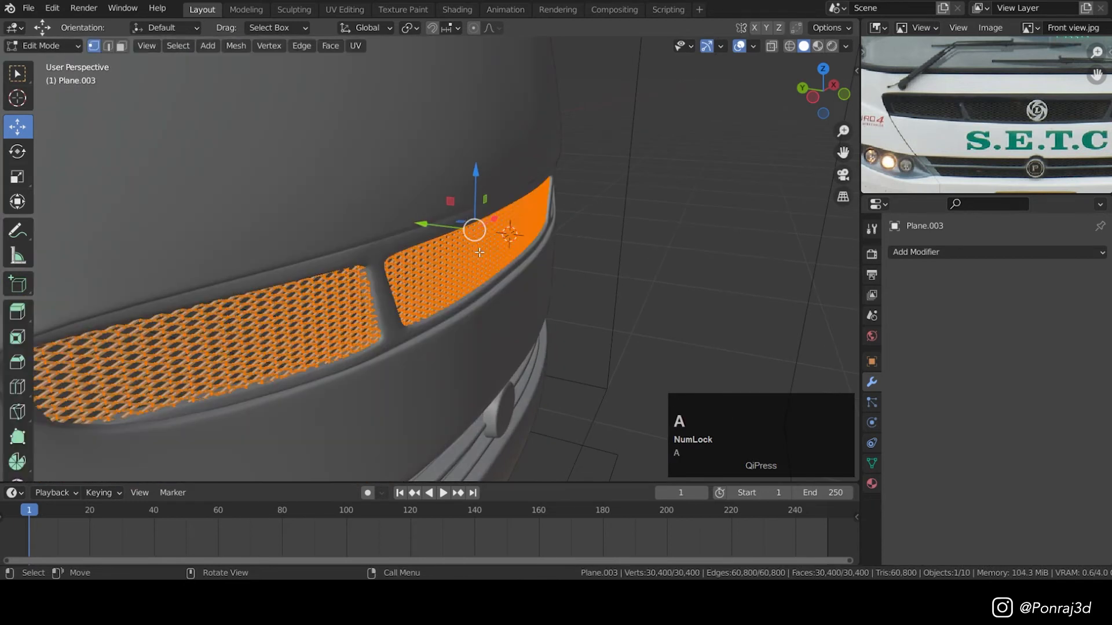
pyautogui.press('F3')
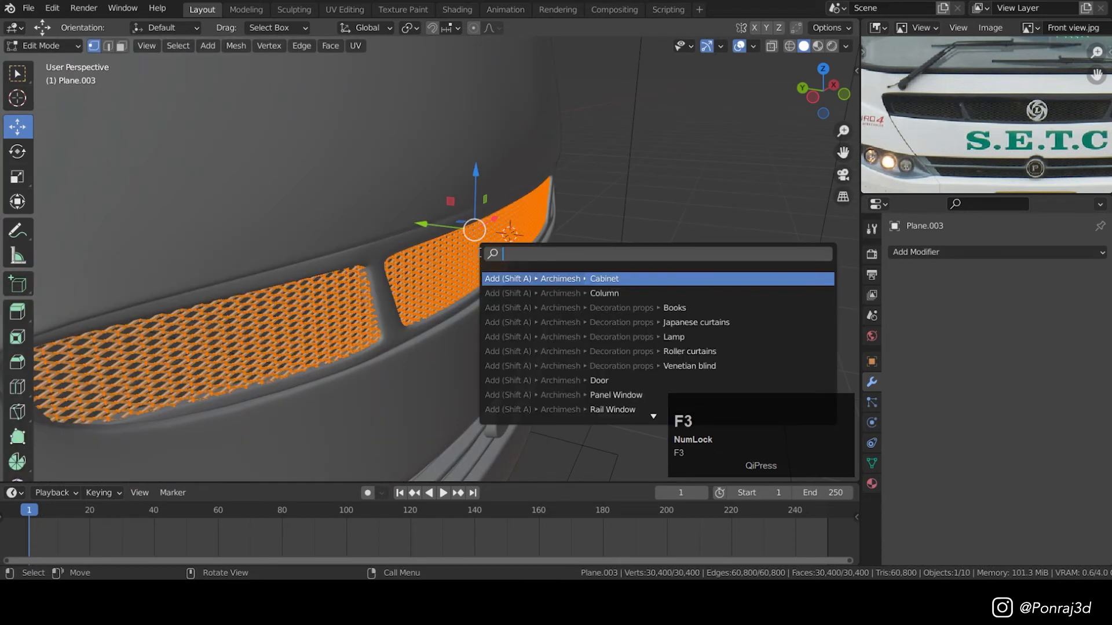
pyautogui.write('dista')
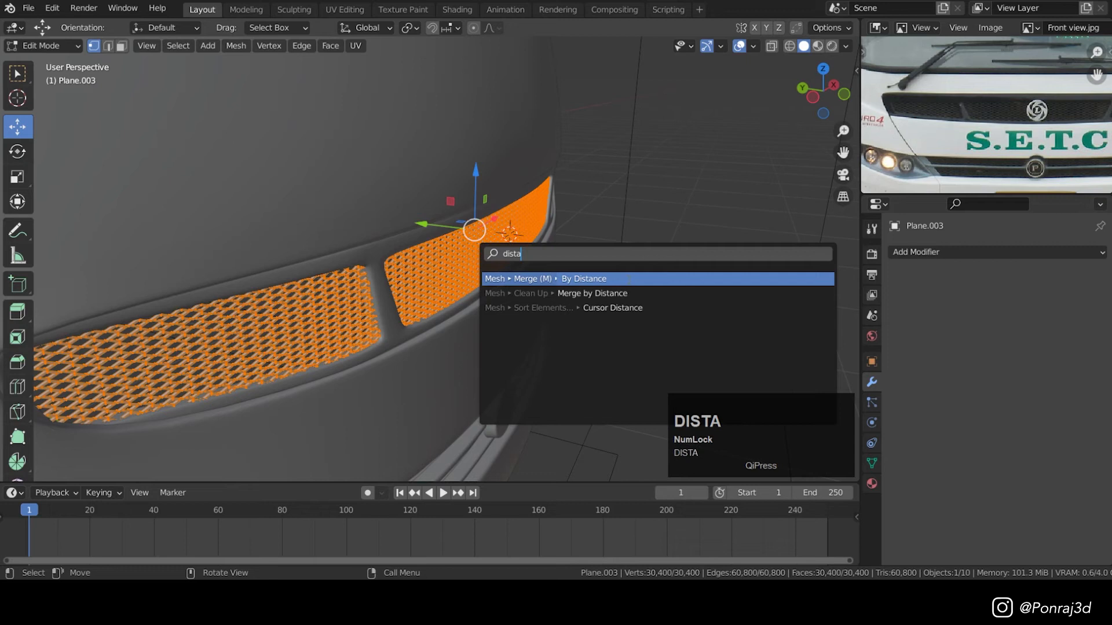
pyautogui.click(630, 282)
pyautogui.moveTo(487, 277); pyautogui.dragTo(441, 236, button='middle')
pyautogui.press('Tab')
pyautogui.hotkey('alt', 'a')
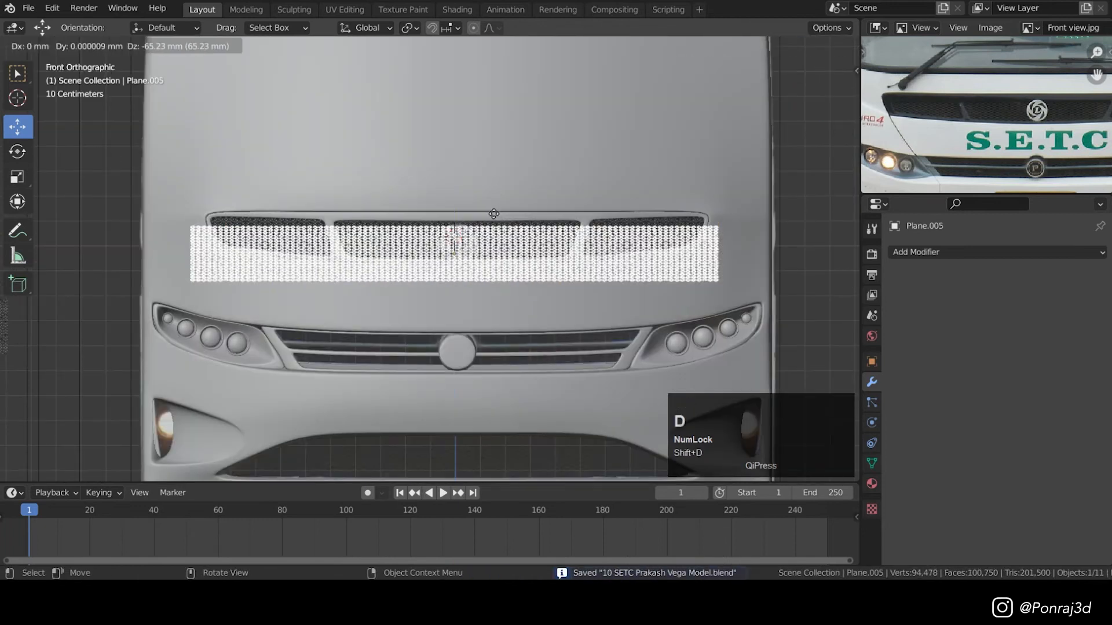
# - Place a duplicate of the wire mesh behind the headlight-level grille, fit it along Y, and save the file
pyautogui.click(488, 310)
pyautogui.moveTo(488, 310); pyautogui.dragTo(340, 364, button='middle')
pyautogui.moveTo(341, 364); pyautogui.dragTo(494, 324)
pyautogui.hotkey('alt', 'a')
pyautogui.moveTo(429, 330); pyautogui.dragTo(499, 317, button='middle')
pyautogui.click(492, 321)
pyautogui.scroll(3, 486, 323)
pyautogui.hotkey('ctrl', 's')
pyautogui.click(491, 315)
pyautogui.scroll(-1, 493, 318)
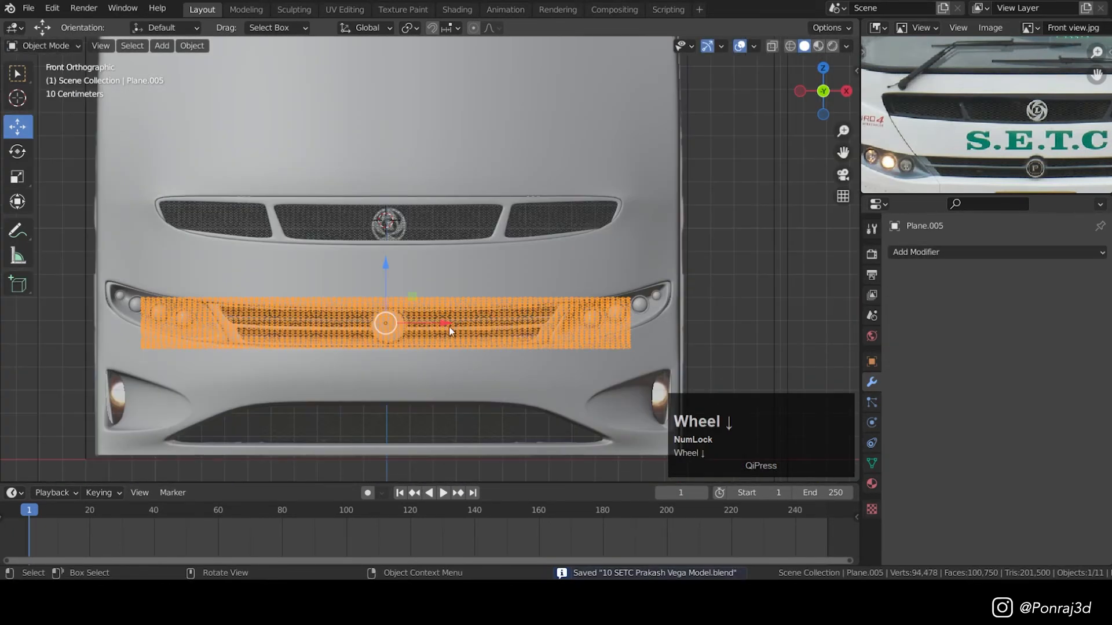
# - Duplicate the middle grille's mesh about 430 mm down along Z to the lower bumper opening and tilt it about X
pyautogui.keyDown('shift'); pyautogui.moveTo(449, 325); pyautogui.dragTo(409, 166, button='middle'); pyautogui.keyUp('shift')
pyautogui.hotkey('shift', 'd')
pyautogui.press('z')
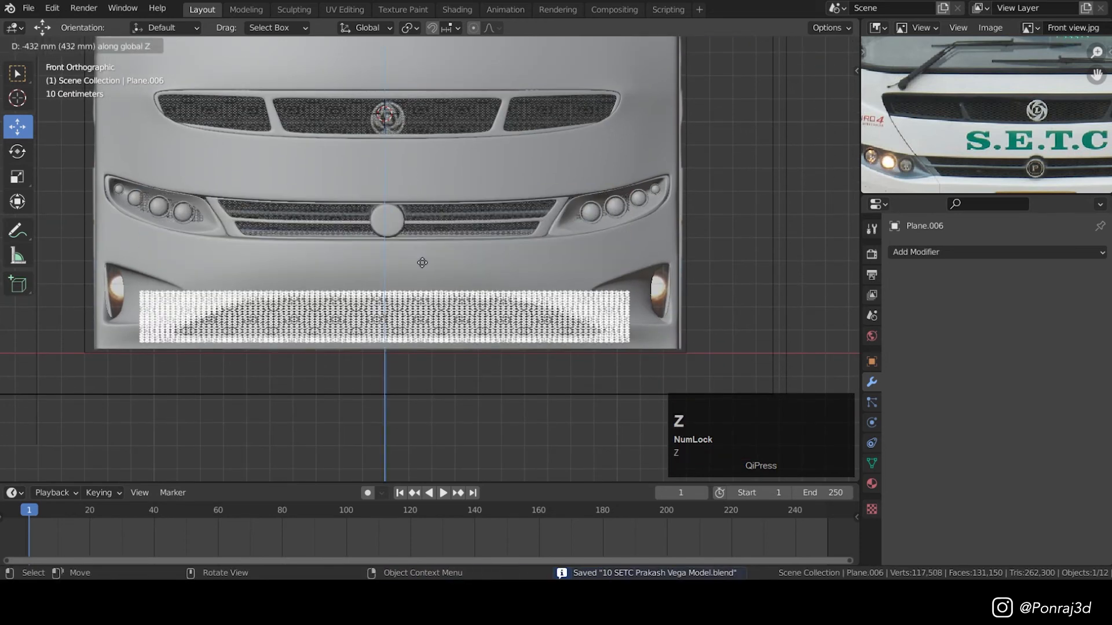
pyautogui.scroll(2, 406, 315)
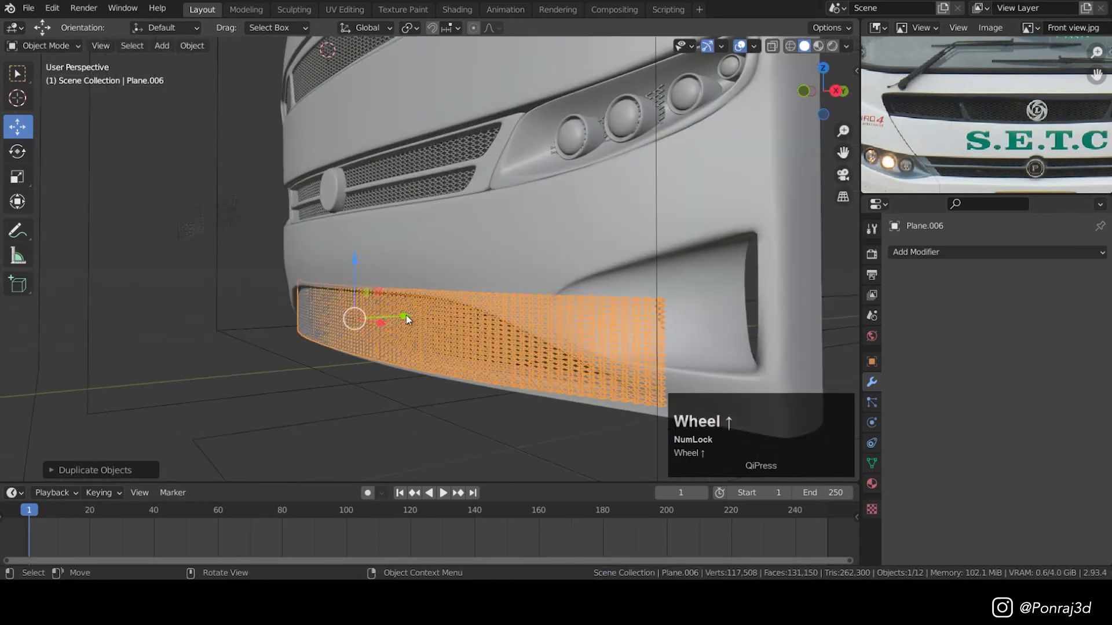
pyautogui.click(474, 301)
pyautogui.press('r')
pyautogui.press('x')
pyautogui.moveTo(521, 307); pyautogui.dragTo(632, 313, button='middle')
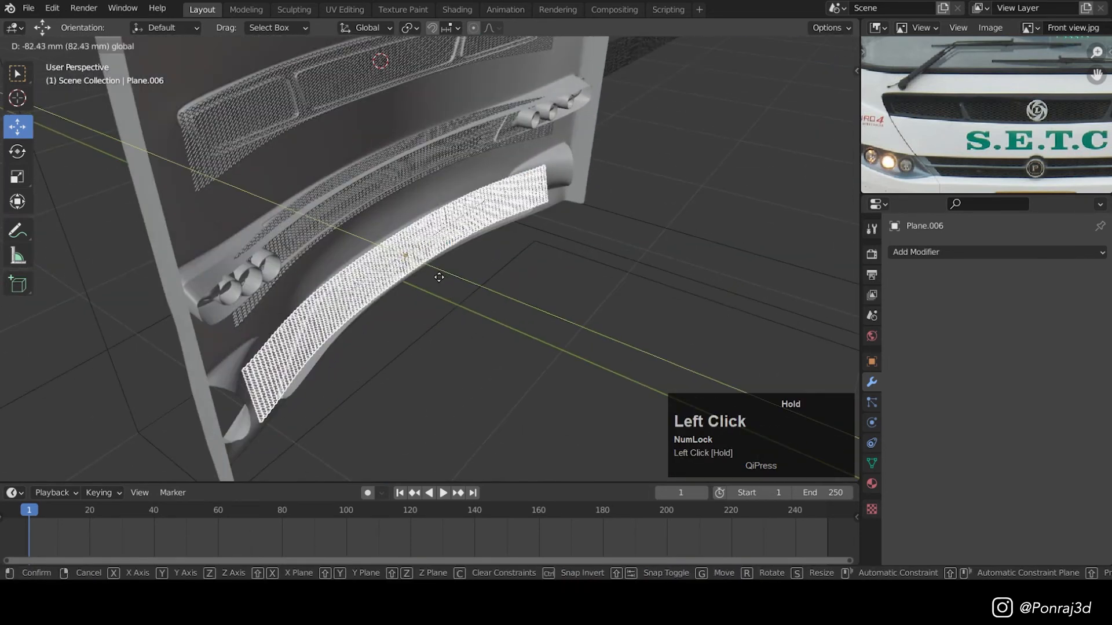
# - Move the lower mesh along Y until it sits just behind the bumper opening
pyautogui.moveTo(430, 272)
pyautogui.mouseDown()
pyautogui.moveTo(440, 278)
pyautogui.moveTo(432, 271)
pyautogui.mouseUp()
pyautogui.moveTo(425, 266); pyautogui.dragTo(525, 199, button='middle')
pyautogui.scroll(3, 475, 231)
pyautogui.moveTo(475, 232); pyautogui.dragTo(423, 265, button='middle')
pyautogui.scroll(2, 422, 265)
pyautogui.moveTo(412, 260); pyautogui.dragTo(418, 255)
pyautogui.scroll(-5, 418, 255)
# - Delete the leftover wire mesh lying beside the bus
pyautogui.moveTo(418, 255); pyautogui.dragTo(570, 288, button='middle')
pyautogui.click(95, 143)
pyautogui.keyDown('shift'); pyautogui.moveTo(95, 143); pyautogui.dragTo(527, 338, button='middle'); pyautogui.keyUp('shift')
pyautogui.scroll(1, 532, 341)
pyautogui.keyDown('shift'); pyautogui.moveTo(602, 329); pyautogui.dragTo(579, 327, button='middle'); pyautogui.keyUp('shift')
pyautogui.click(543, 315)
pyautogui.press('KP_1')
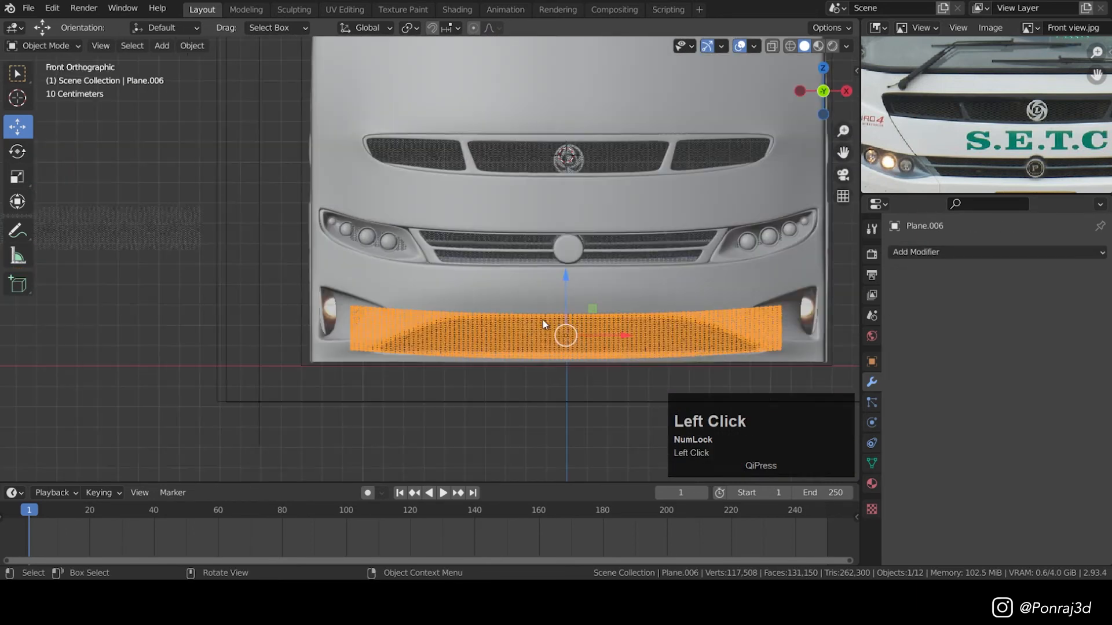
pyautogui.click(145, 227)
pyautogui.press('Delete')
pyautogui.scroll(-1, 467, 278)
pyautogui.keyDown('shift'); pyautogui.moveTo(467, 278); pyautogui.dragTo(411, 336, button='middle'); pyautogui.keyUp('shift')
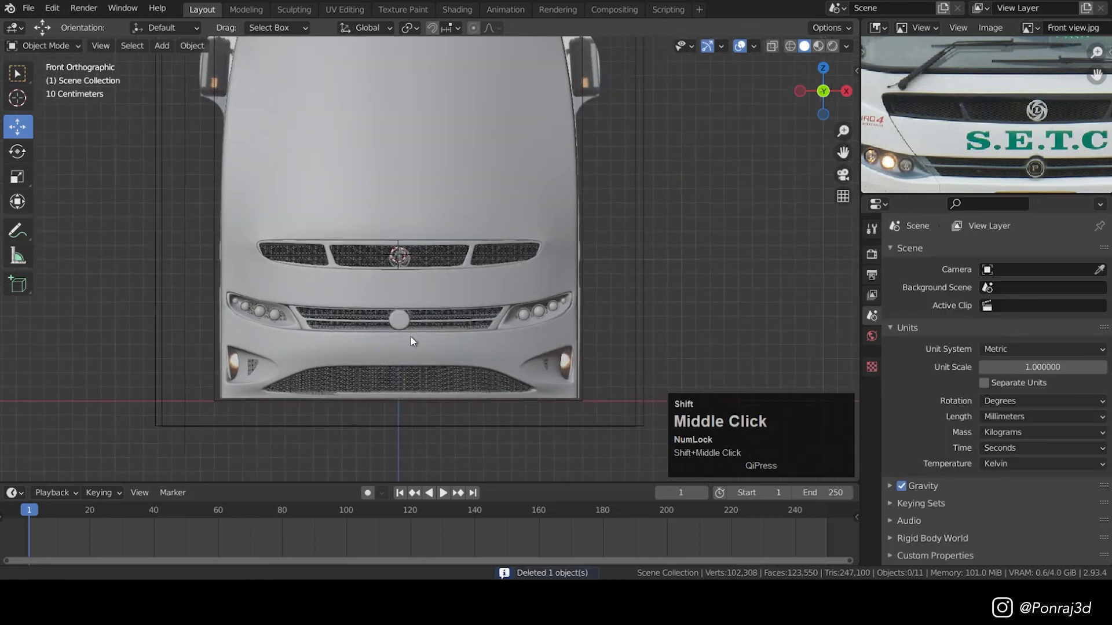
# - Save the file and select the lower, middle and upper grille meshes together, with the upper one active
pyautogui.scroll(2, 411, 336)
pyautogui.click(412, 387)
pyautogui.scroll(2, 445, 319)
pyautogui.hotkey('ctrl', 's')
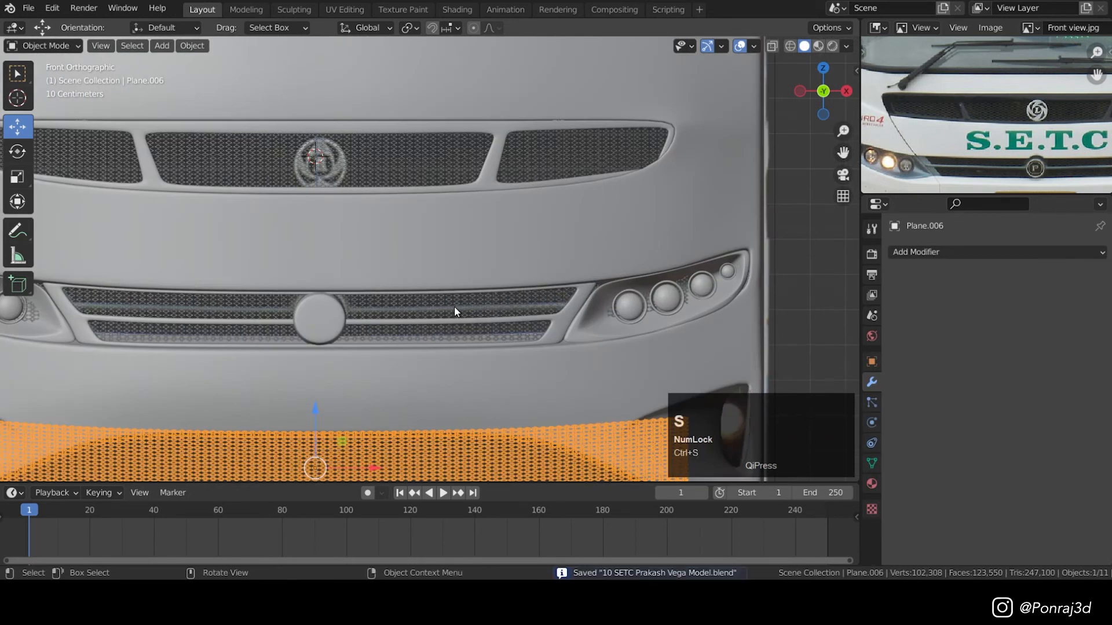
pyautogui.keyDown('shift'); pyautogui.click(467, 302); pyautogui.keyUp('shift')
pyautogui.keyDown('shift'); pyautogui.click(592, 156); pyautogui.keyUp('shift')
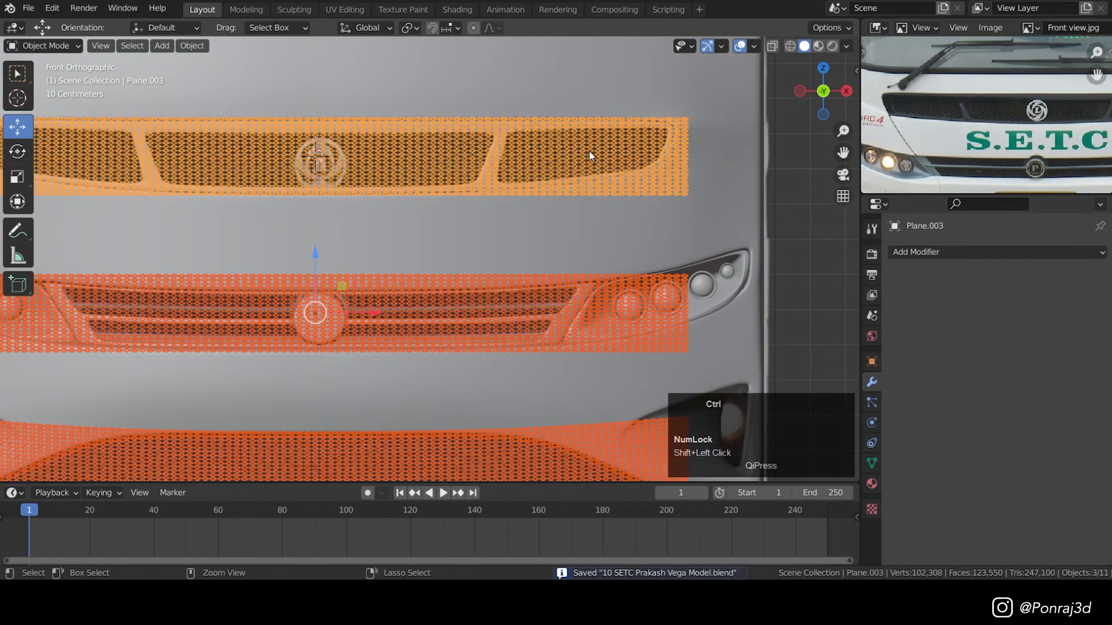
# - Join the three selected grille mesh planes into one object and set its origin to its geometry
pyautogui.hotkey('ctrl', 'j')
pyautogui.scroll(-2, 556, 186)
pyautogui.rightClick(564, 235)
pyautogui.moveTo(582, 235)
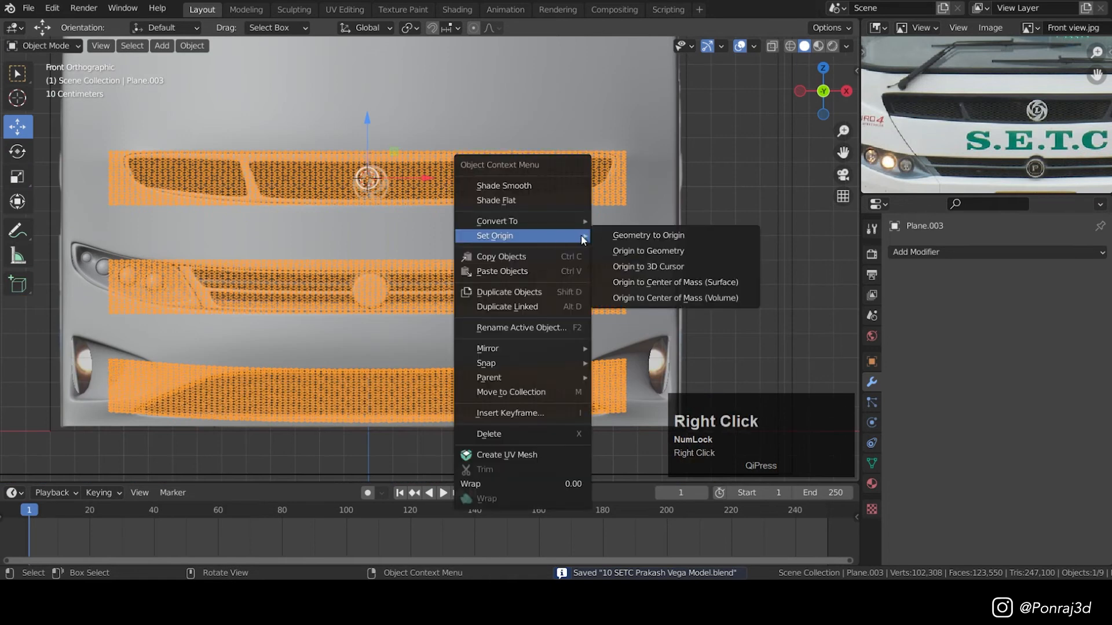
pyautogui.click(623, 250)
# - Delete the excess vertices at both outer ends of the grille meshes, beyond the bumper openings
pyautogui.press('Tab')
pyautogui.press('z')
pyautogui.click(681, 292)
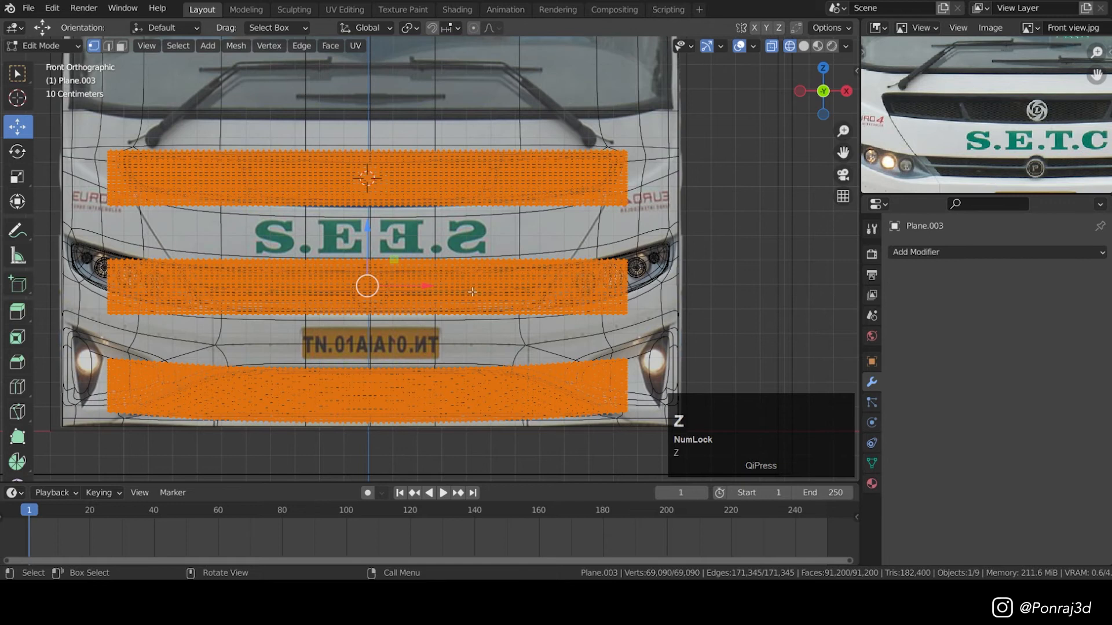
pyautogui.press('c')
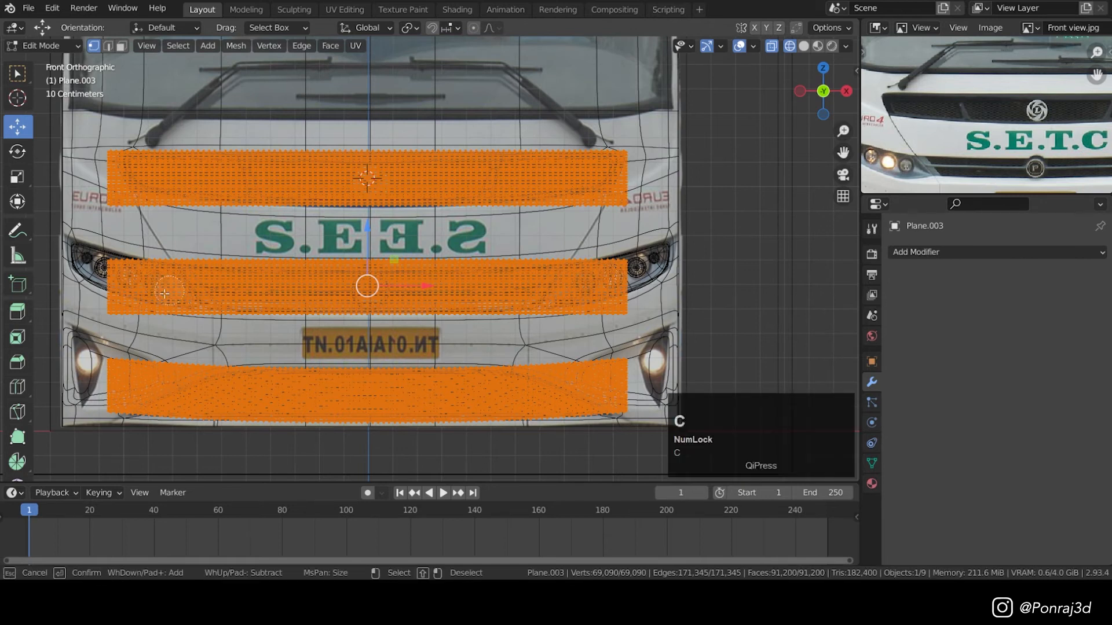
pyautogui.click(106, 264)
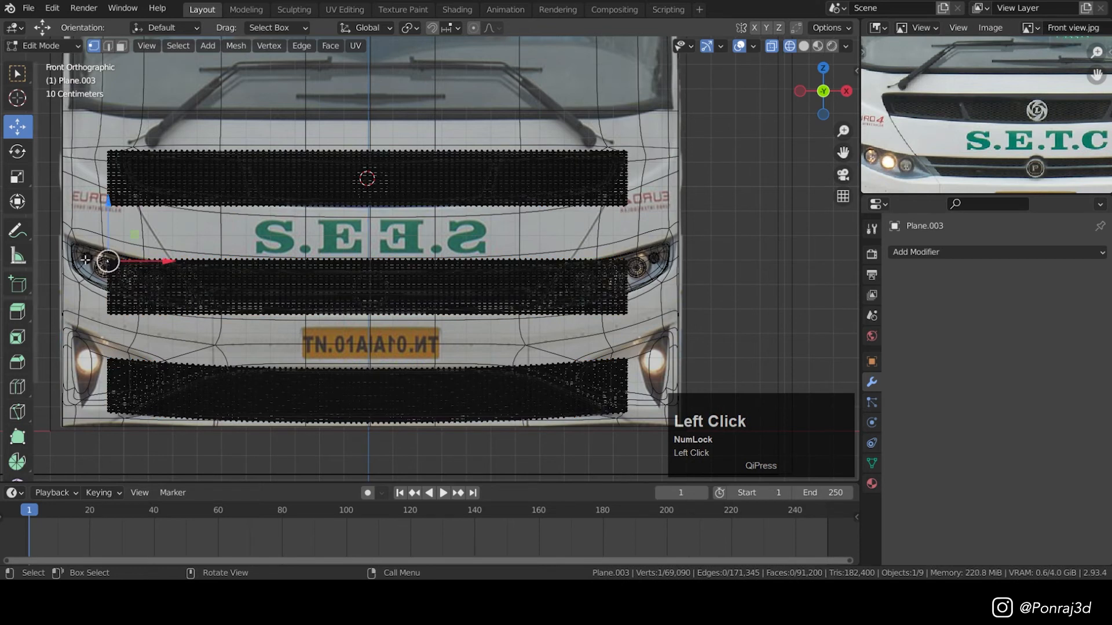
pyautogui.press('c')
pyautogui.moveTo(68, 268); pyautogui.dragTo(120, 344)
pyautogui.moveTo(82, 395); pyautogui.dragTo(75, 398)
pyautogui.moveTo(583, 307)
pyautogui.mouseDown()
pyautogui.moveTo(585, 346)
pyautogui.moveTo(625, 365)
pyautogui.mouseUp()
pyautogui.click(620, 234)
pyautogui.click(93, 207)
pyautogui.rightClick(116, 212)
pyautogui.press('z')
pyautogui.press('x')
pyautogui.click(519, 292)
# - Delete the remaining grille mesh vertices that overlap the headlights at both ends of the middle strip
pyautogui.press('z')
pyautogui.scroll(6, 146, 289)
pyautogui.press('c')
pyautogui.moveTo(281, 275)
pyautogui.mouseDown()
pyautogui.moveTo(318, 317)
pyautogui.moveTo(382, 341)
pyautogui.mouseUp()
pyautogui.scroll(-3, 723, 336)
pyautogui.keyDown('shift'); pyautogui.moveTo(741, 336); pyautogui.dragTo(163, 313, button='middle'); pyautogui.keyUp('shift')
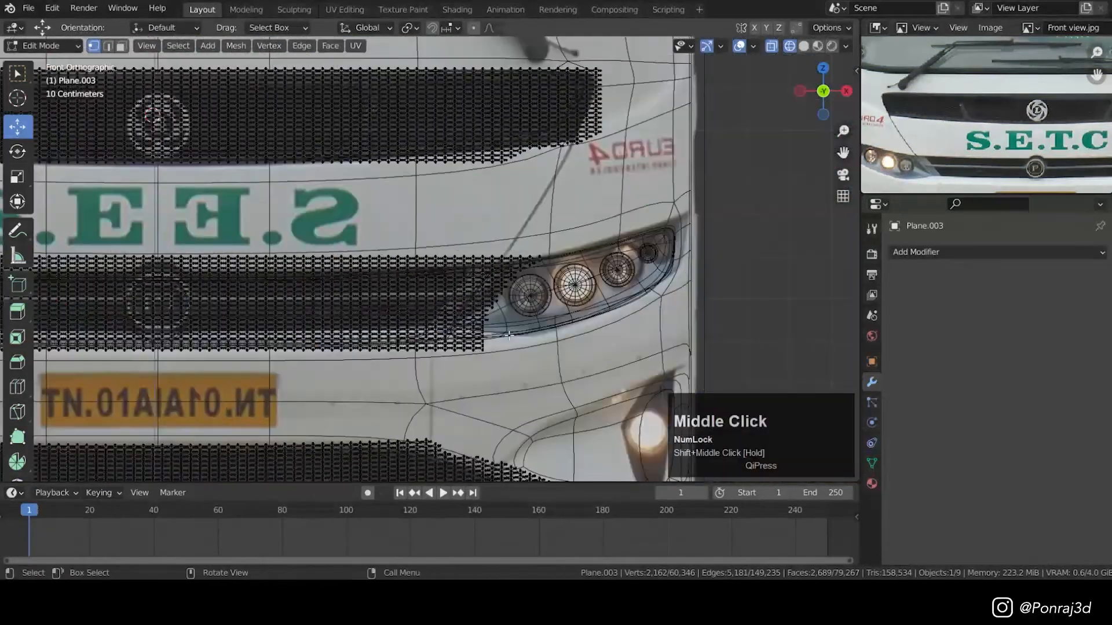
pyautogui.scroll(4, 475, 301)
pyautogui.moveTo(423, 353); pyautogui.dragTo(544, 211)
pyautogui.press('x')
# - Select one linked grille mesh strip, shift it slightly, return to Object Mode, and save the file
pyautogui.scroll(-6, 555, 290)
pyautogui.moveTo(348, 231); pyautogui.dragTo(498, 197, button='middle')
pyautogui.press('Tab')
pyautogui.press('Tab')
pyautogui.press('l')
pyautogui.moveTo(637, 289)
pyautogui.mouseDown(button='middle')
pyautogui.moveTo(520, 310)
pyautogui.moveTo(418, 347)
pyautogui.mouseUp(button='middle')
pyautogui.moveTo(332, 233); pyautogui.dragTo(336, 234)
pyautogui.press('Tab')
pyautogui.moveTo(418, 257); pyautogui.dragTo(521, 173, button='middle')
pyautogui.click(695, 243)
pyautogui.hotkey('ctrl', 's')
pyautogui.scroll(-4, 366, 279)
pyautogui.hotkey('ctrl', 's')
# - Examine the trimmed grille meshes across the bus front from several angles, saving the file along the way
pyautogui.moveTo(432, 255); pyautogui.dragTo(387, 328, button='middle')
pyautogui.scroll(5, 278, 381)
pyautogui.hotkey('ctrl', 's')
pyautogui.scroll(-2, 307, 348)
pyautogui.scroll(-1, 305, 343)
pyautogui.scroll(-3, 386, 328)
pyautogui.press('KP_1')
pyautogui.click(495, 369)
pyautogui.moveTo(495, 370); pyautogui.dragTo(458, 378, button='middle')
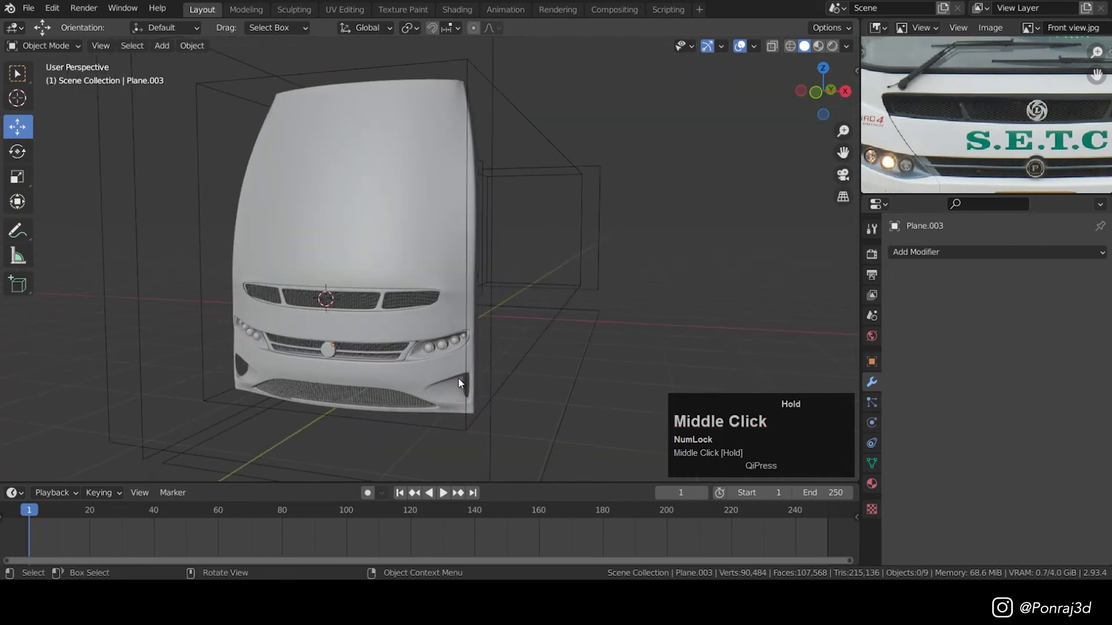
pyautogui.scroll(4, 349, 370)
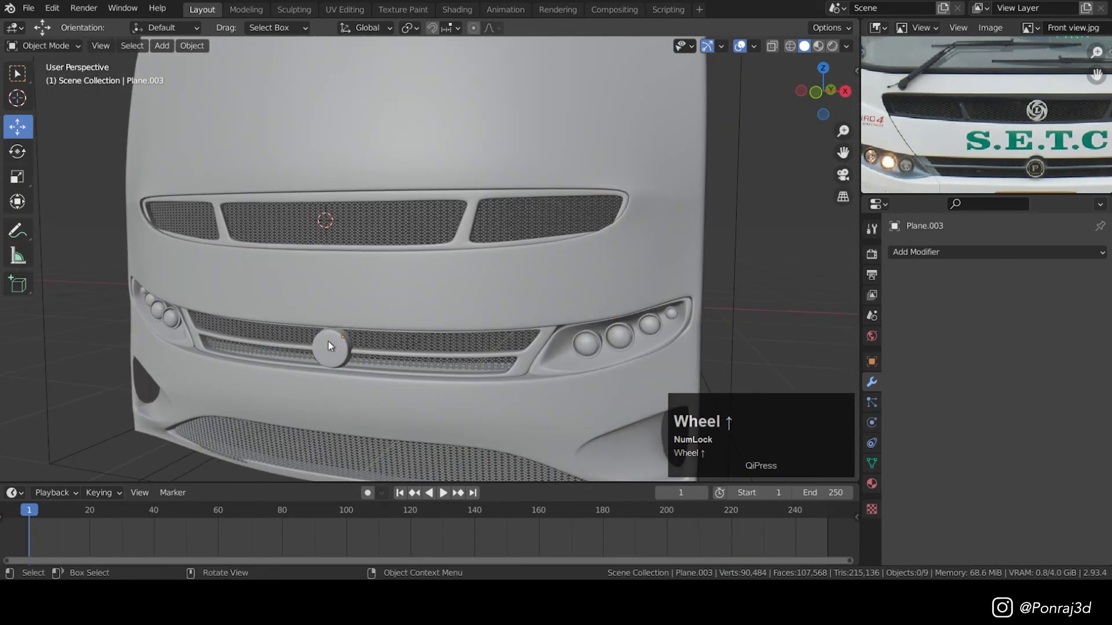
pyautogui.scroll(-5, 328, 358)
pyautogui.press('KP_1')
# - Add the Leyland logo image from the Blueprint folder as a reference in the front view
pyautogui.keyDown('shift'); pyautogui.moveTo(498, 356); pyautogui.dragTo(468, 321, button='middle'); pyautogui.keyUp('shift')
pyautogui.keyDown('shift'); pyautogui.moveTo(649, 262); pyautogui.dragTo(464, 321, button='middle'); pyautogui.keyUp('shift')
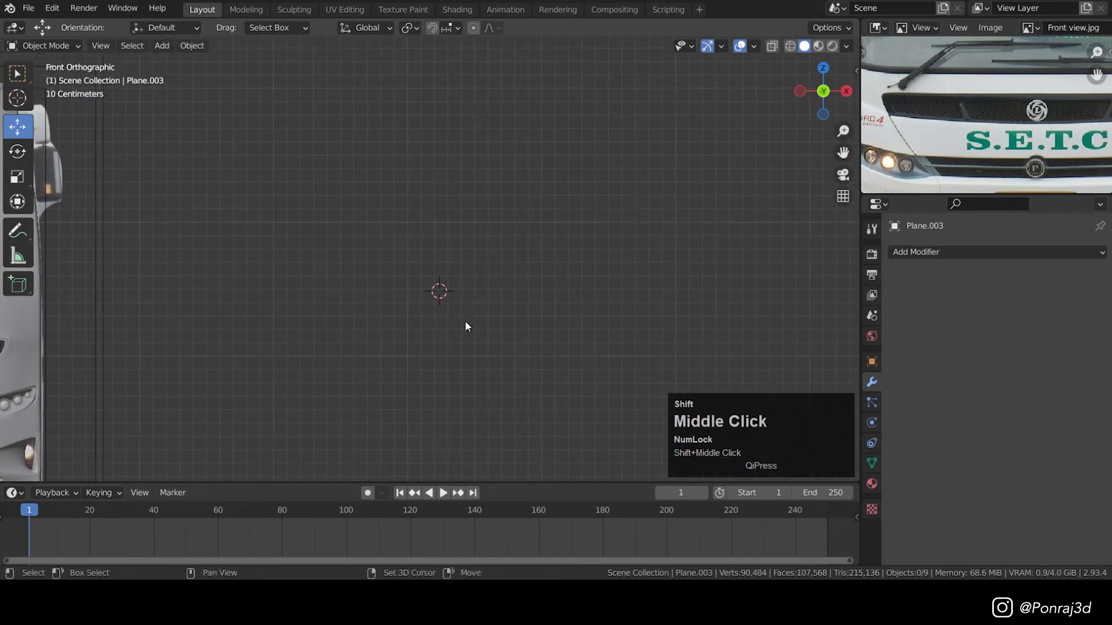
pyautogui.hotkey('shift', 'a')
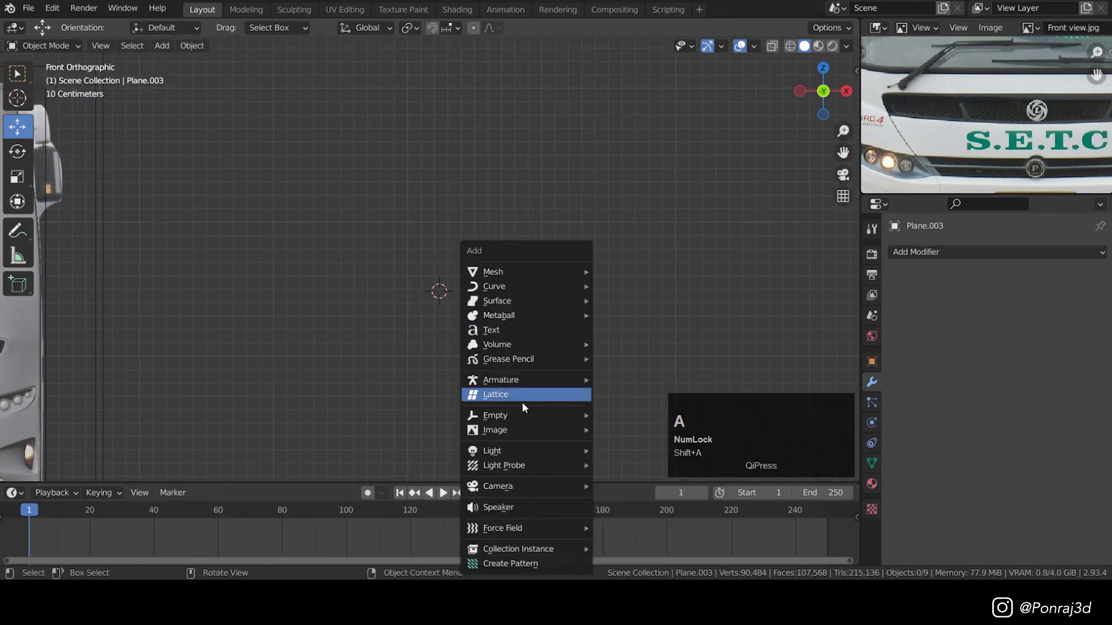
pyautogui.moveTo(514, 431)
pyautogui.click(644, 426)
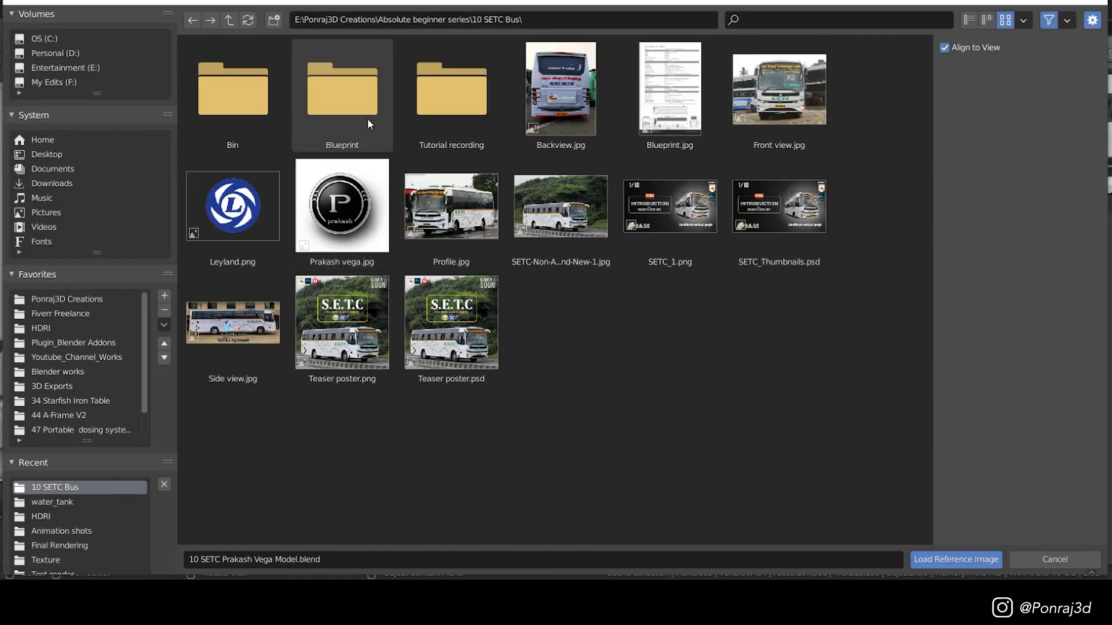
pyautogui.click(348, 116)
pyautogui.click(432, 118)
pyautogui.doubleClick(433, 120)
# - Move the logo reference into the empty space beside the bus and scale it down to about 0.148
pyautogui.scroll(-3, 448, 268)
pyautogui.moveTo(448, 280); pyautogui.dragTo(473, 278)
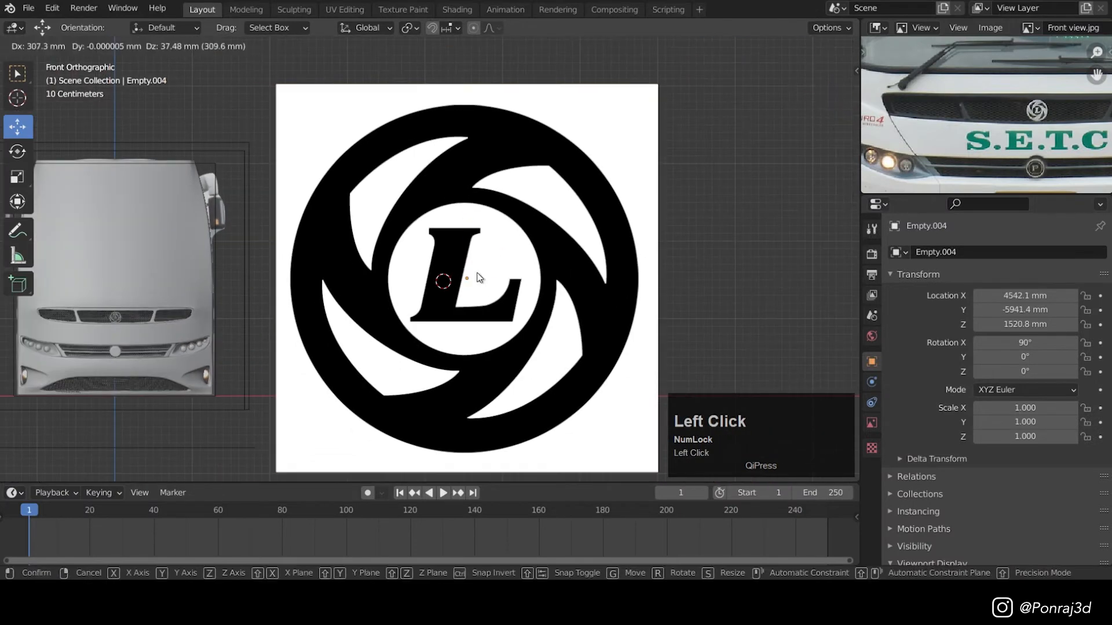
pyautogui.press('s')
pyautogui.click(511, 249)
pyautogui.scroll(4, 497, 264)
pyautogui.press('s')
pyautogui.click(596, 201)
pyautogui.scroll(3, 485, 283)
# - Trace the logo image to a new Grease Pencil object with the default settings and delete the reference image
pyautogui.rightClick(516, 219)
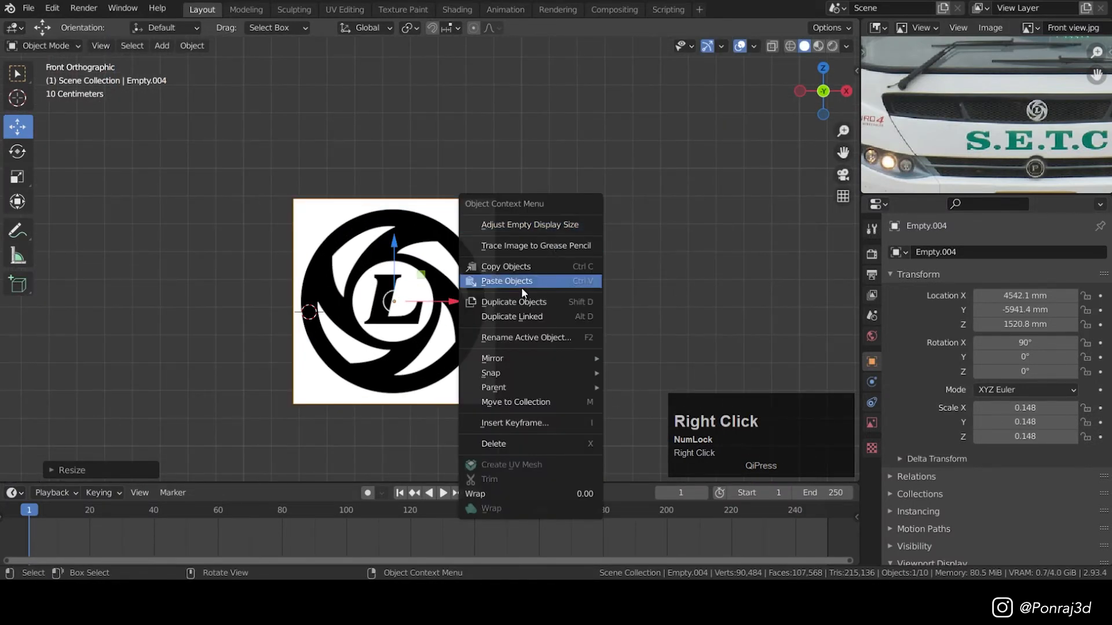
pyautogui.click(539, 247)
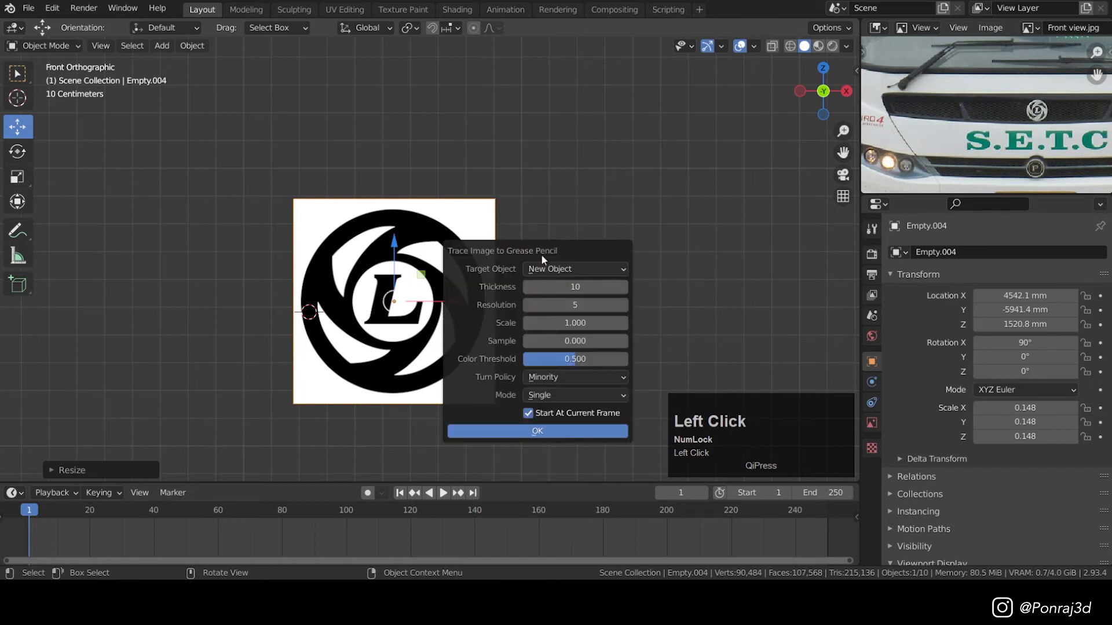
pyautogui.click(539, 432)
pyautogui.click(498, 203)
pyautogui.press('x')
pyautogui.click(645, 223)
pyautogui.click(433, 262)
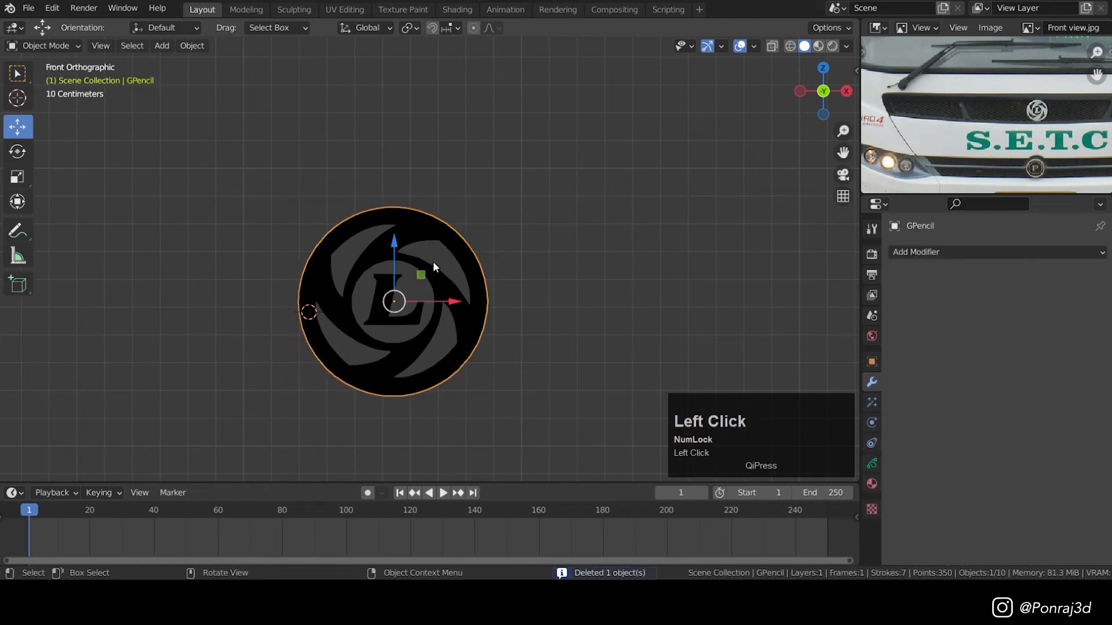
# - Convert the traced Grease Pencil logo to a curve
pyautogui.scroll(3, 429, 264)
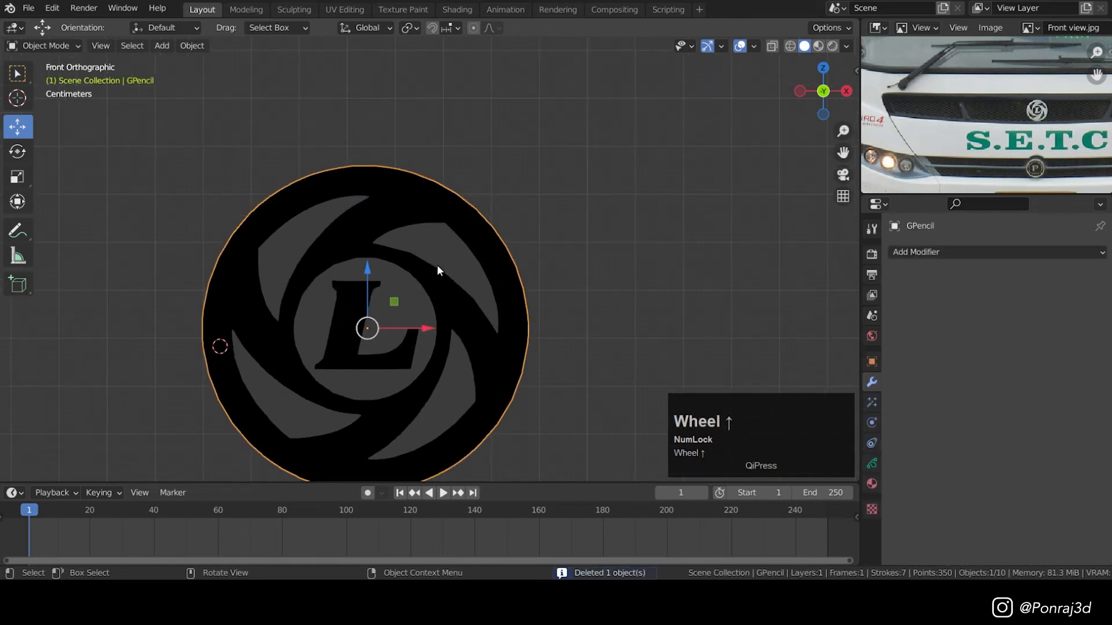
pyautogui.moveTo(366, 326); pyautogui.dragTo(537, 247)
pyautogui.rightClick(537, 247)
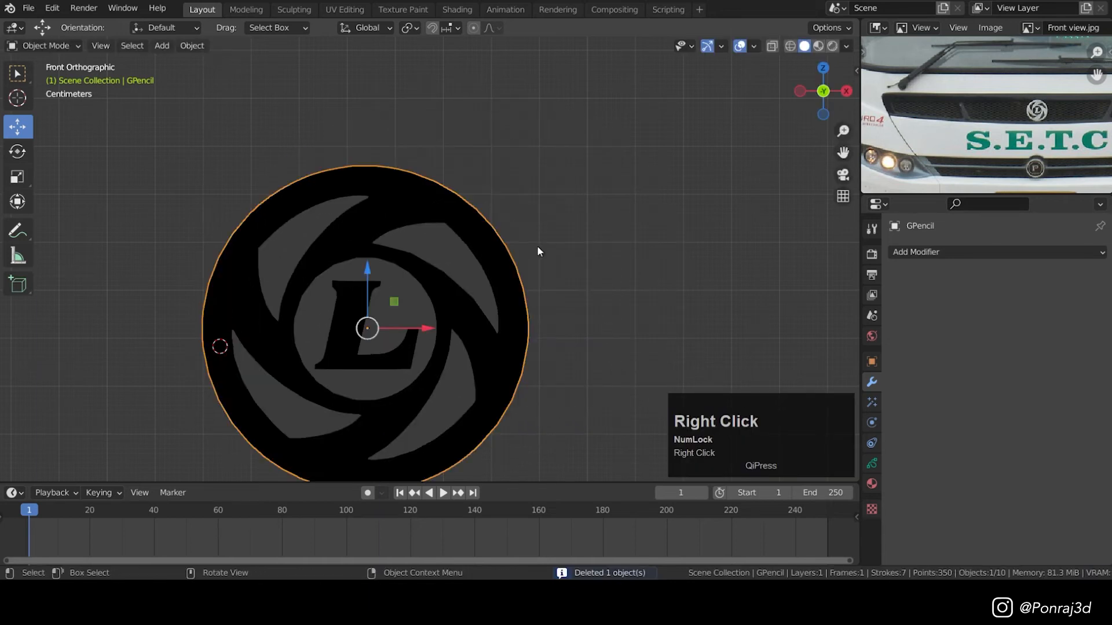
pyautogui.rightClick(537, 251)
pyautogui.moveTo(542, 243)
pyautogui.click(595, 260)
pyautogui.click(548, 289)
pyautogui.click(517, 290)
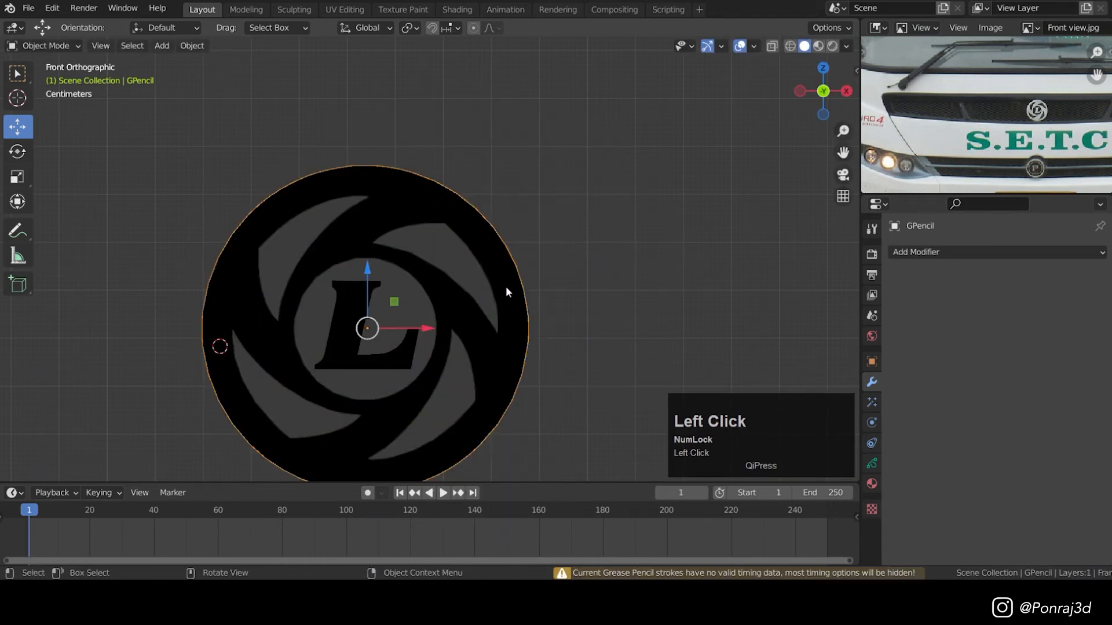
# - Delete the Grease Pencil logo and select the converted curve outlines
pyautogui.press('g')
pyautogui.rightClick(628, 228)
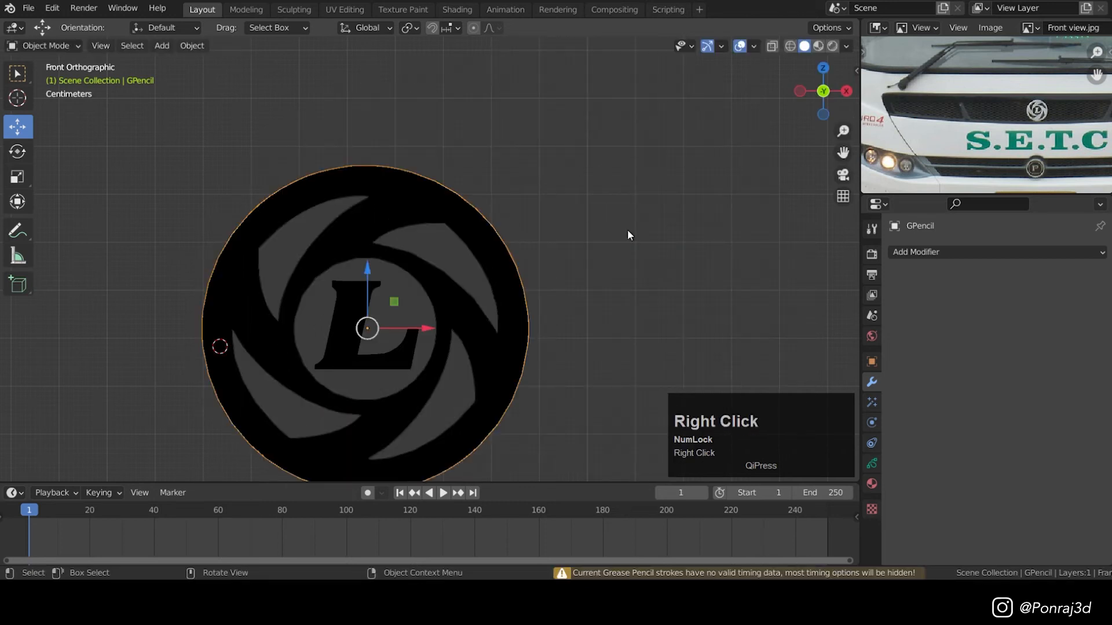
pyautogui.press('x')
pyautogui.click(627, 230)
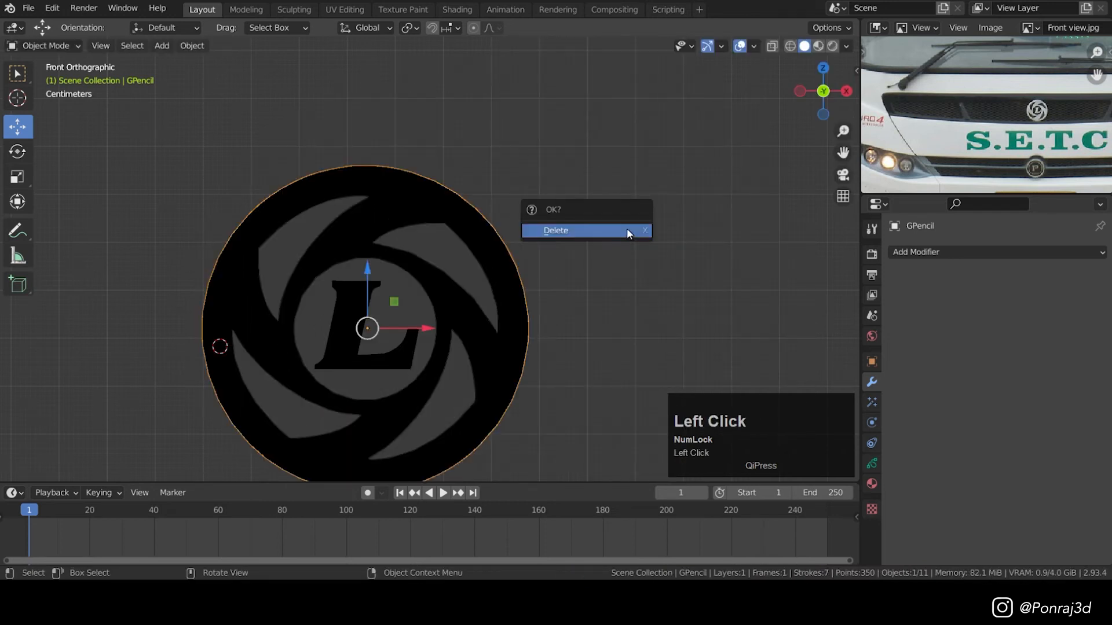
pyautogui.click(481, 285)
pyautogui.moveTo(460, 288)
pyautogui.mouseDown(button='middle')
pyautogui.moveTo(551, 226)
pyautogui.moveTo(424, 298)
pyautogui.moveTo(426, 234)
pyautogui.mouseUp(button='middle')
# - Convert the traced logo curve to a mesh
pyautogui.rightClick(470, 211)
pyautogui.moveTo(511, 210)
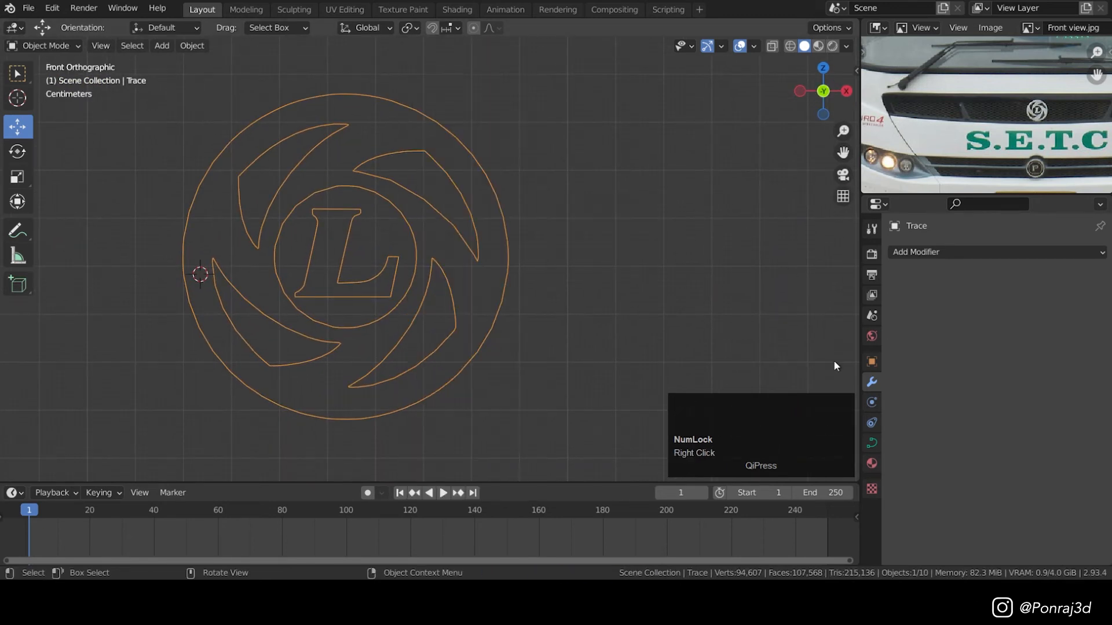
pyautogui.click(871, 444)
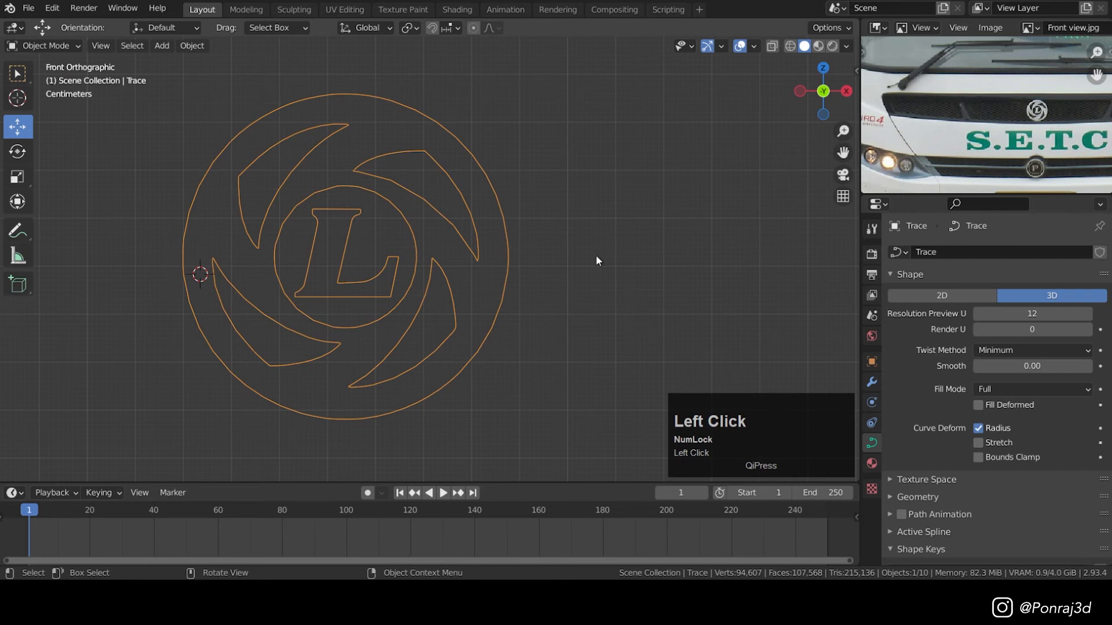
pyautogui.rightClick(524, 216)
pyautogui.moveTo(495, 215)
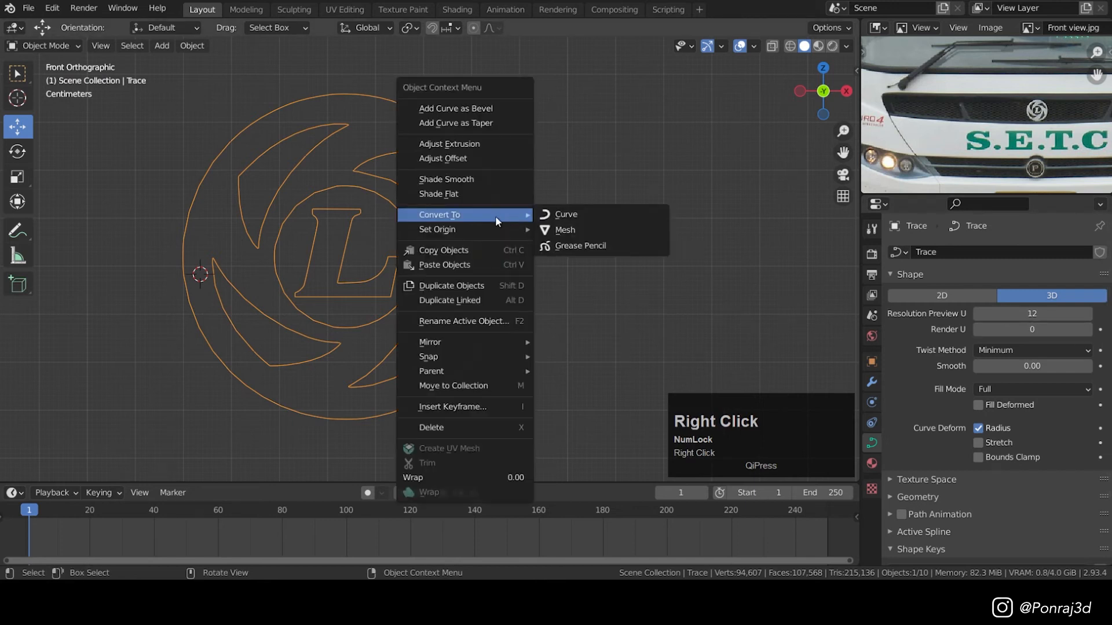
pyautogui.click(560, 230)
# - Merge all of the logo mesh's vertices by distance in Edit Mode
pyautogui.press('Tab')
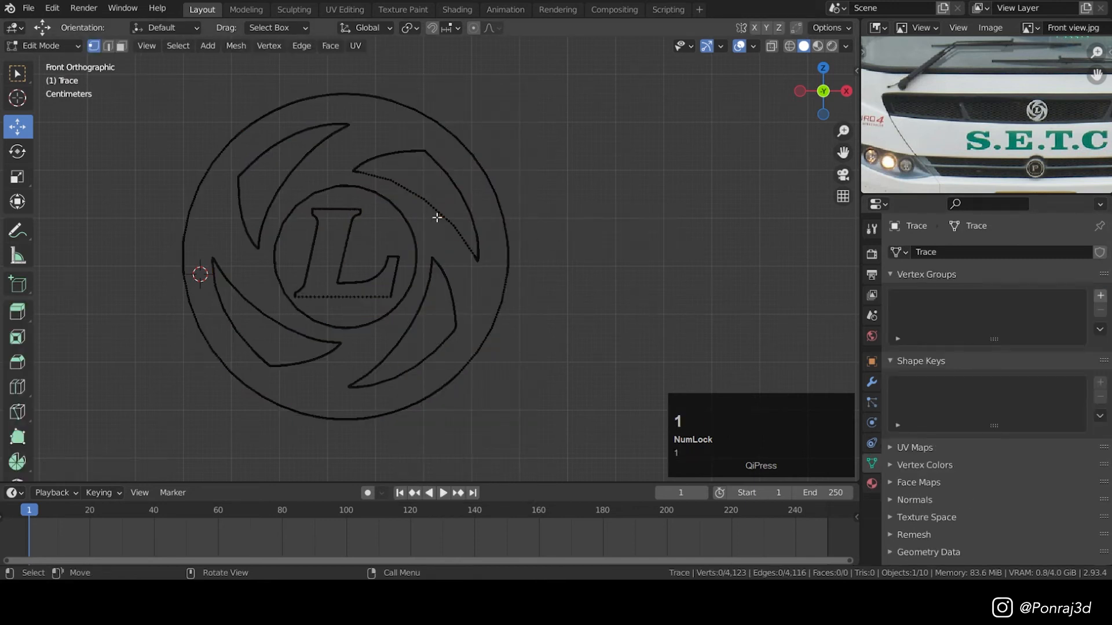
pyautogui.press('a')
pyautogui.scroll(1, 330, 193)
pyautogui.press('F3')
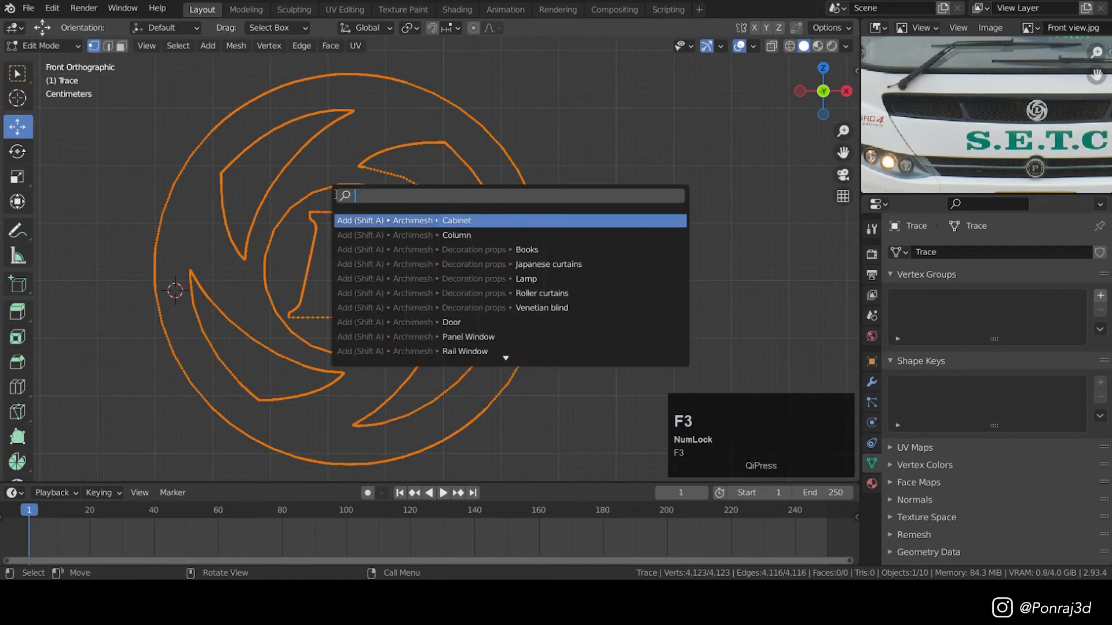
pyautogui.write('dista')
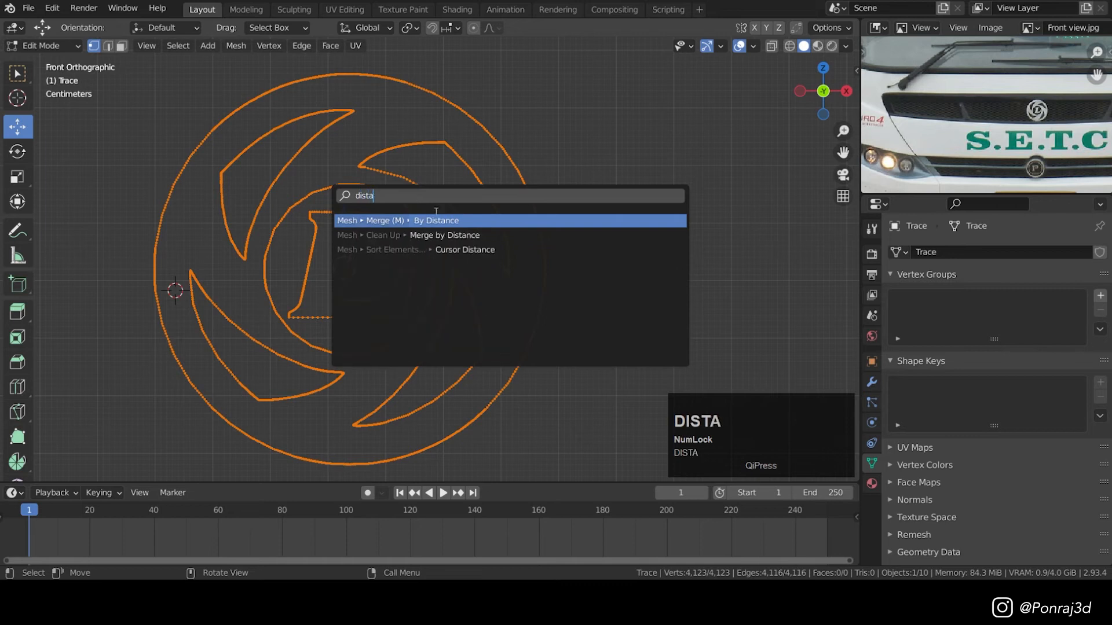
pyautogui.press('Return')
pyautogui.scroll(3, 529, 343)
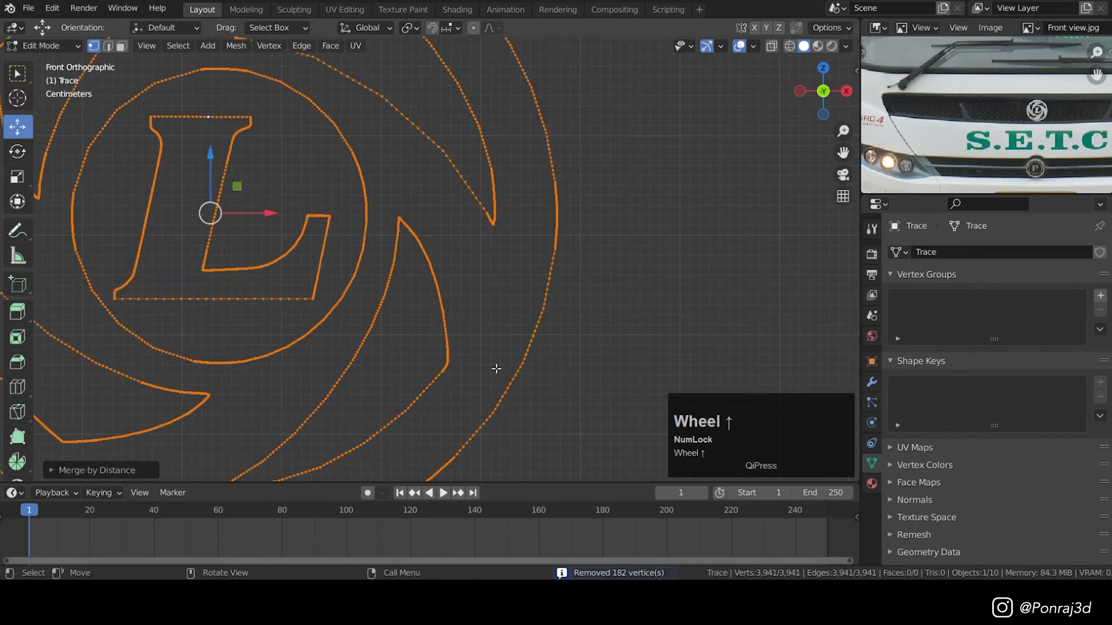
pyautogui.scroll(-5, 549, 278)
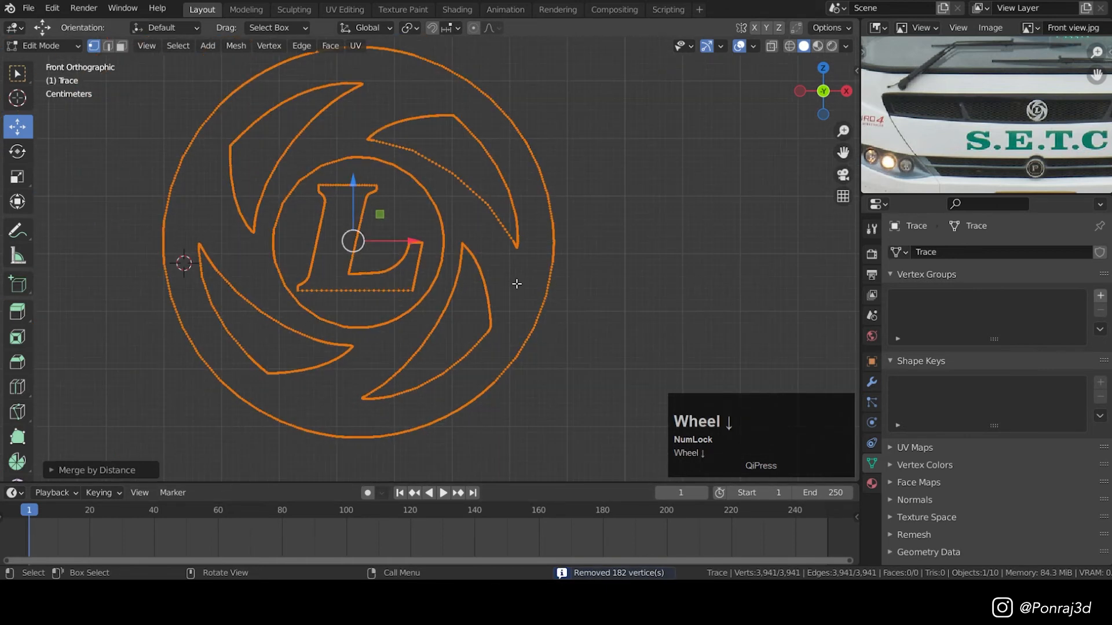
# - Return to Object Mode and convert the cleaned logo mesh back to a curve
pyautogui.press('Tab')
pyautogui.scroll(2, 495, 276)
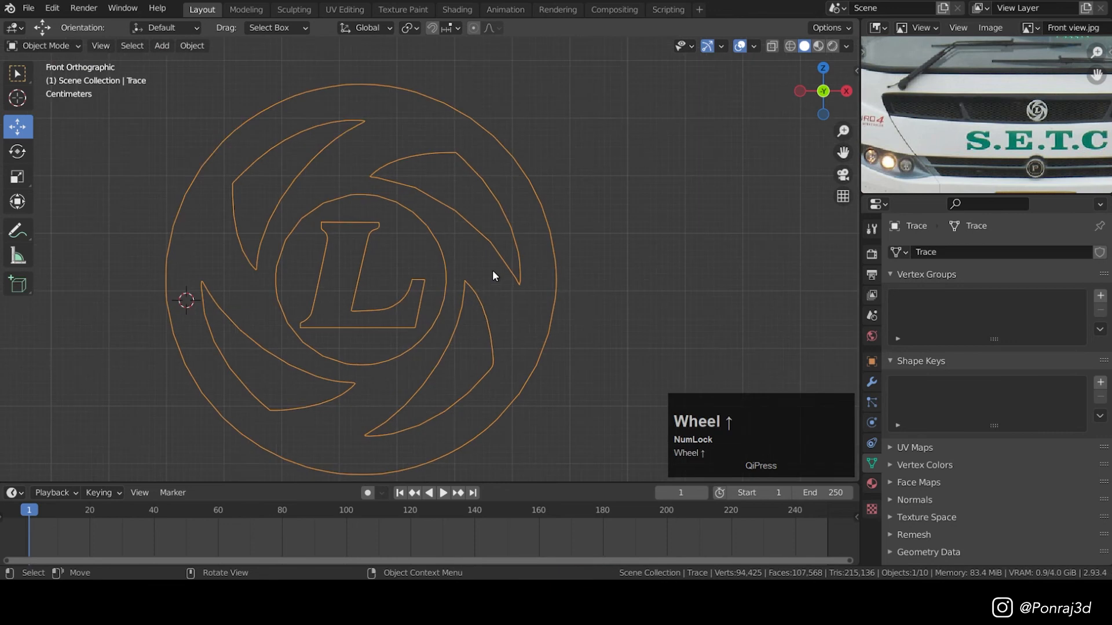
pyautogui.rightClick(480, 241)
pyautogui.click(573, 240)
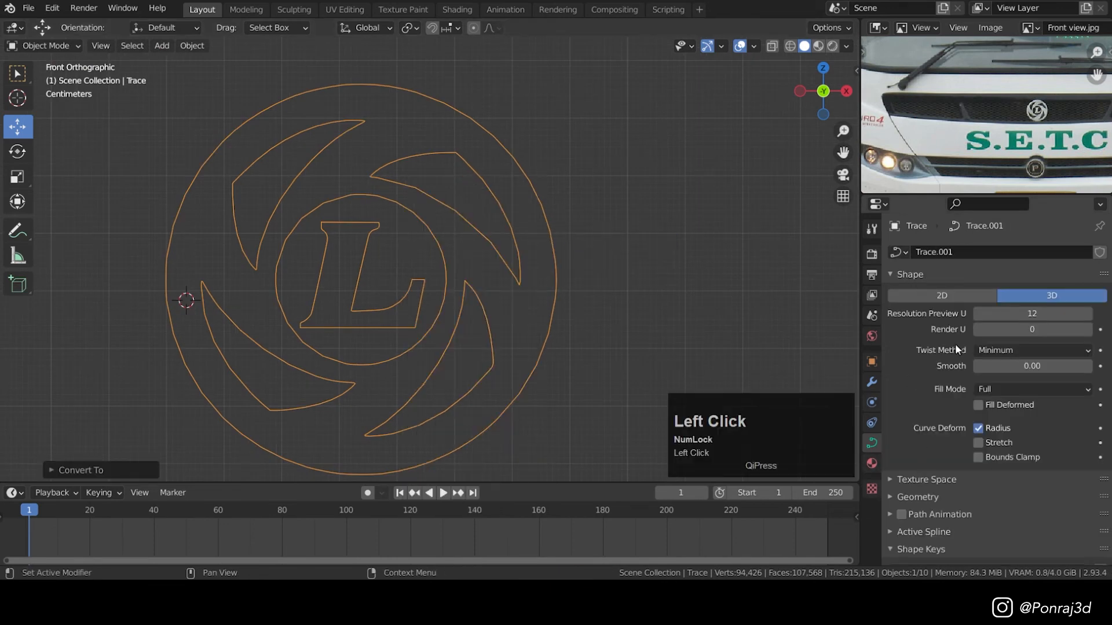
# - Try the 2D shape setting on the logo curve and undo it
pyautogui.click(960, 294)
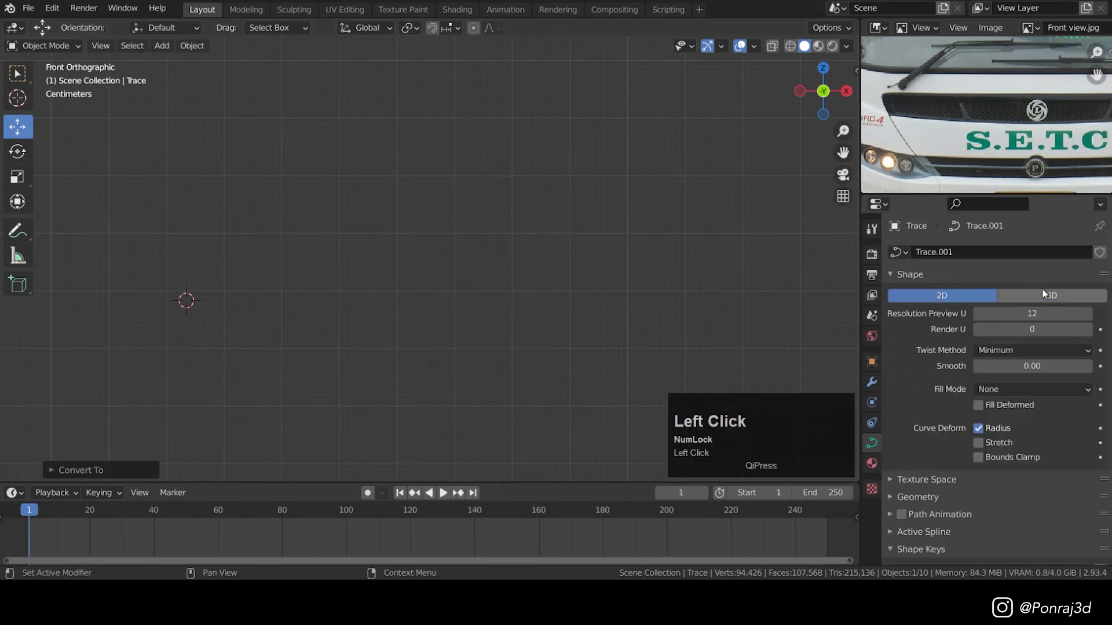
pyautogui.scroll(-5, 370, 234)
pyautogui.scroll(-2, 434, 278)
pyautogui.scroll(4, 423, 286)
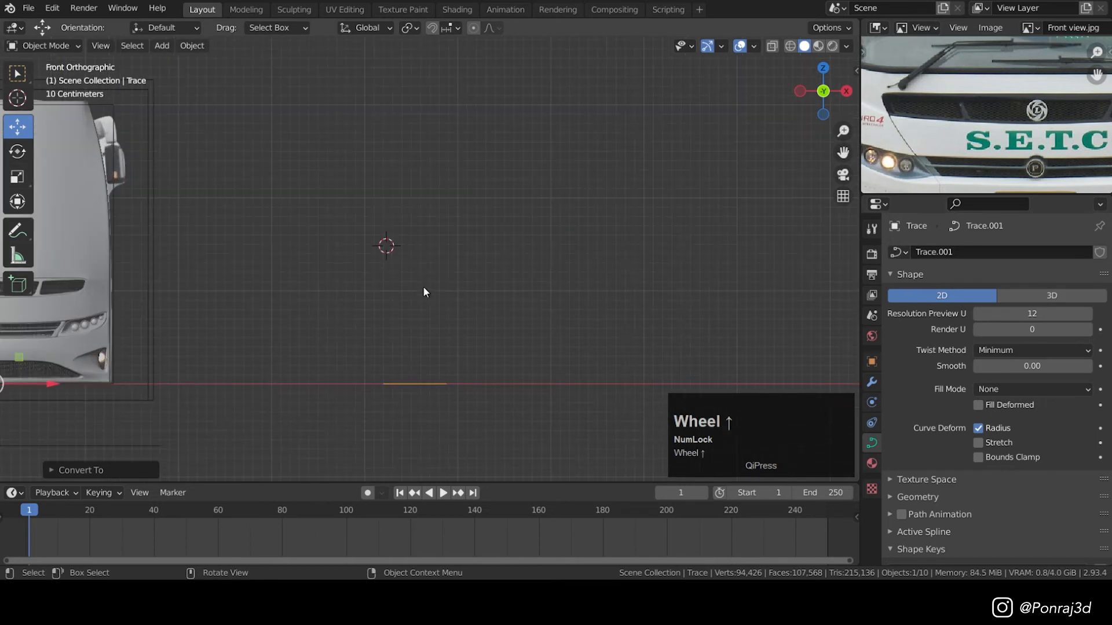
pyautogui.hotkey('ctrl', 'z')
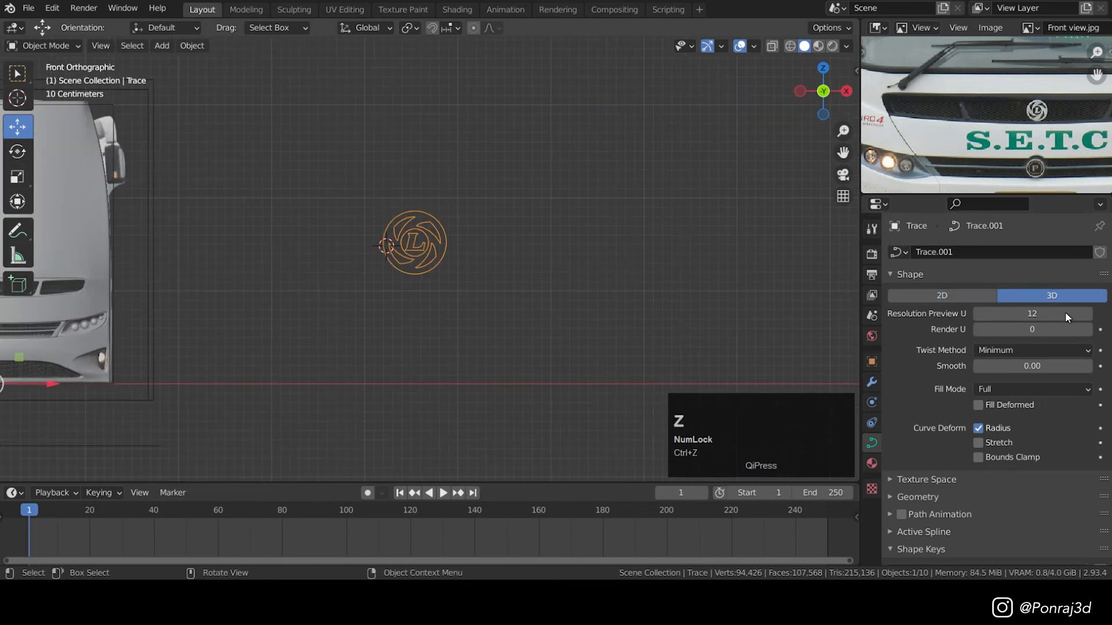
# - Set the logo curve's origin to its geometry
pyautogui.scroll(2, 408, 266)
pyautogui.moveTo(408, 236); pyautogui.dragTo(417, 265, button='middle')
pyautogui.scroll(-3, 416, 265)
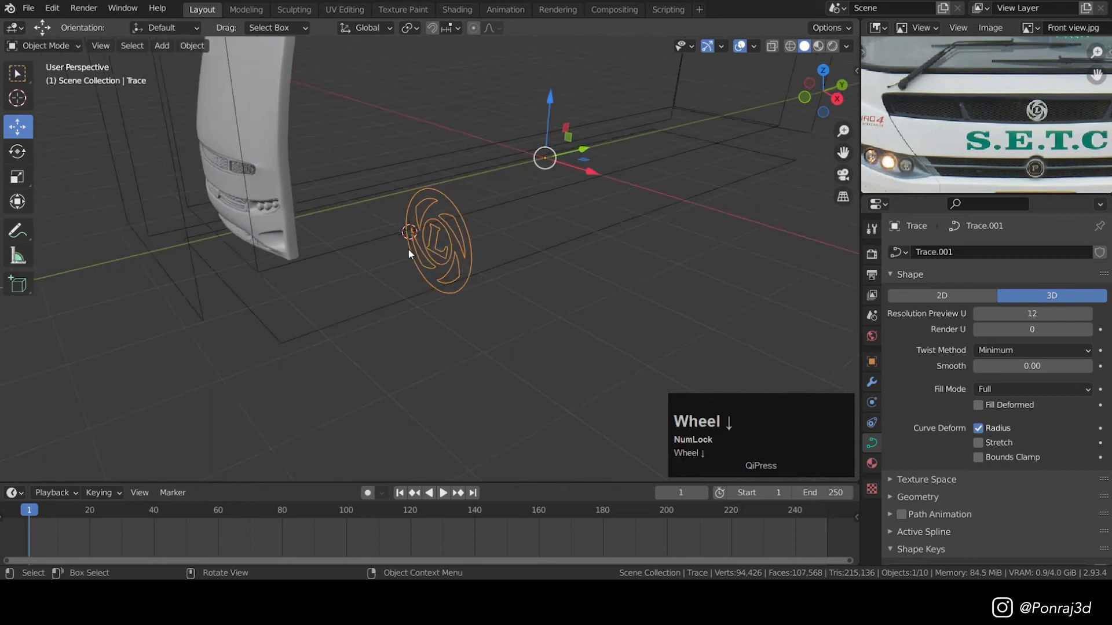
pyautogui.rightClick(477, 224)
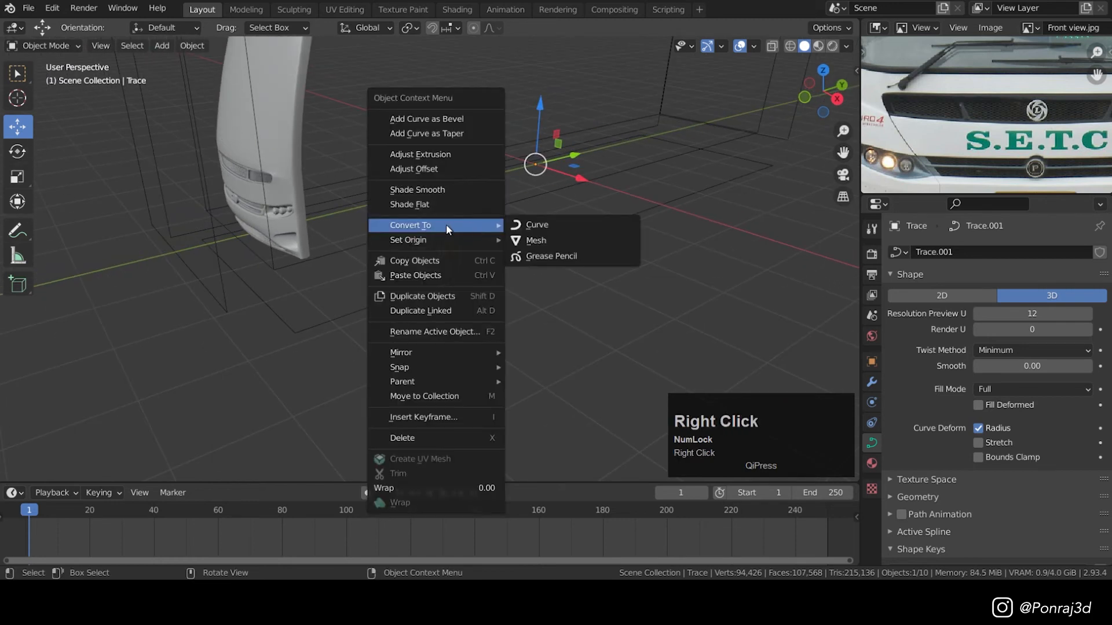
pyautogui.moveTo(428, 238)
pyautogui.click(562, 253)
pyautogui.moveTo(470, 261); pyautogui.dragTo(427, 259, button='middle')
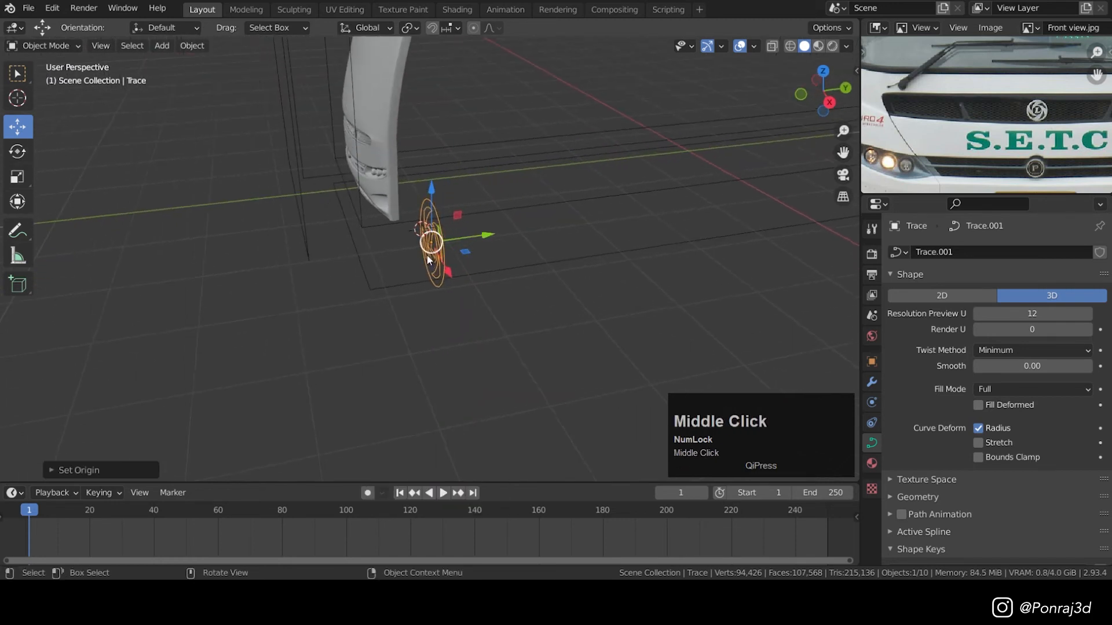
# - Rotate the logo curve about the global X axis so it lies flat and apply its rotation
pyautogui.press('r')
pyautogui.press('x')
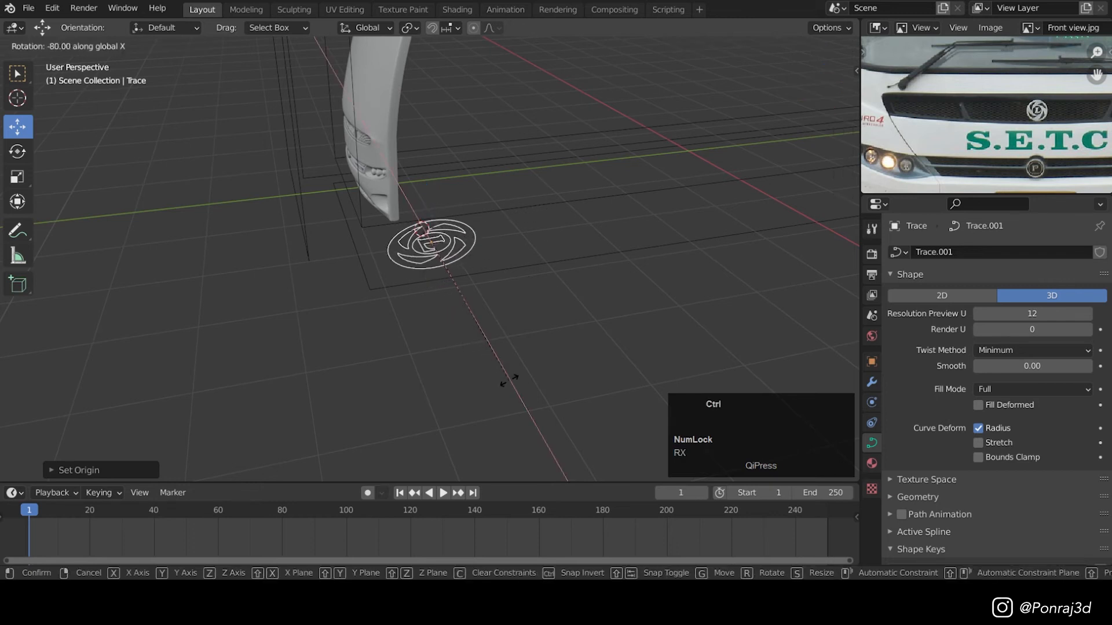
pyautogui.click(485, 398)
pyautogui.scroll(4, 429, 266)
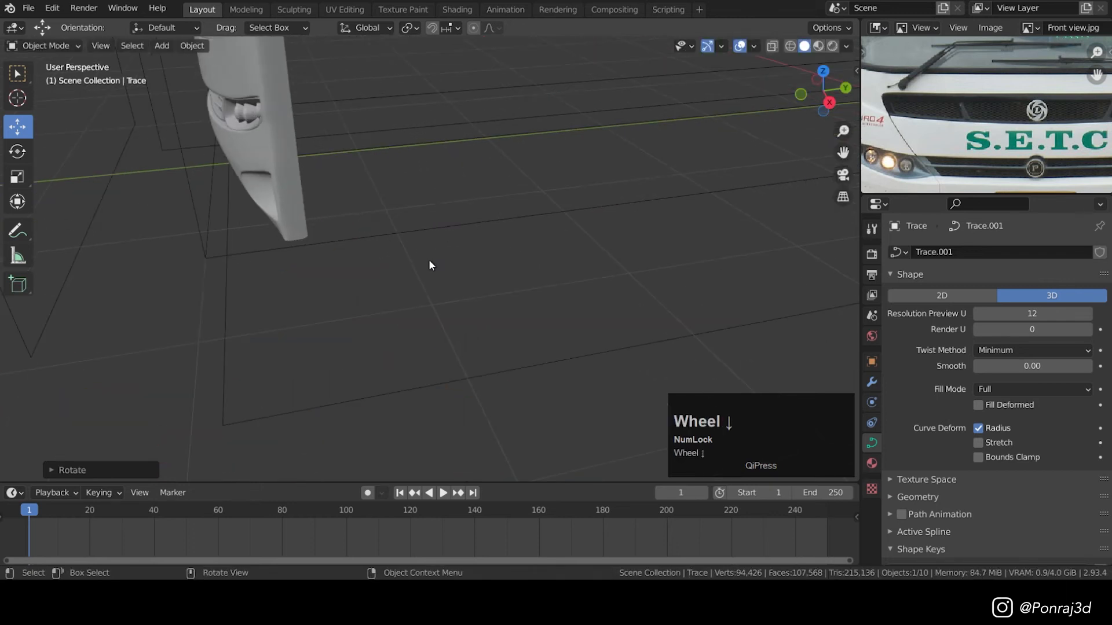
pyautogui.scroll(-2, 454, 88)
pyautogui.press('KP_1')
pyautogui.moveTo(441, 183); pyautogui.dragTo(458, 238, button='middle')
pyautogui.scroll(4, 458, 238)
pyautogui.keyDown('shift'); pyautogui.moveTo(451, 124); pyautogui.dragTo(461, 162, button='middle'); pyautogui.keyUp('shift')
pyautogui.press('KP_Decimal')
pyautogui.hotkey('ctrl', 'a')
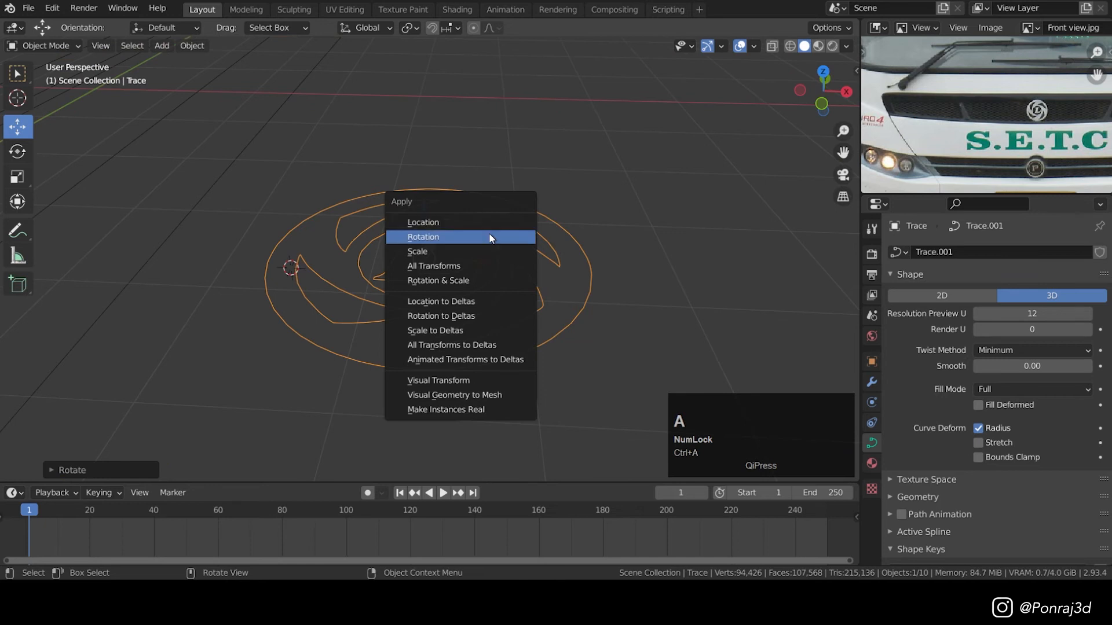
pyautogui.click(488, 232)
# - Switch the logo curve to 2D with the fill mode Both and inspect its outlines in Edit Mode from the top
pyautogui.click(978, 296)
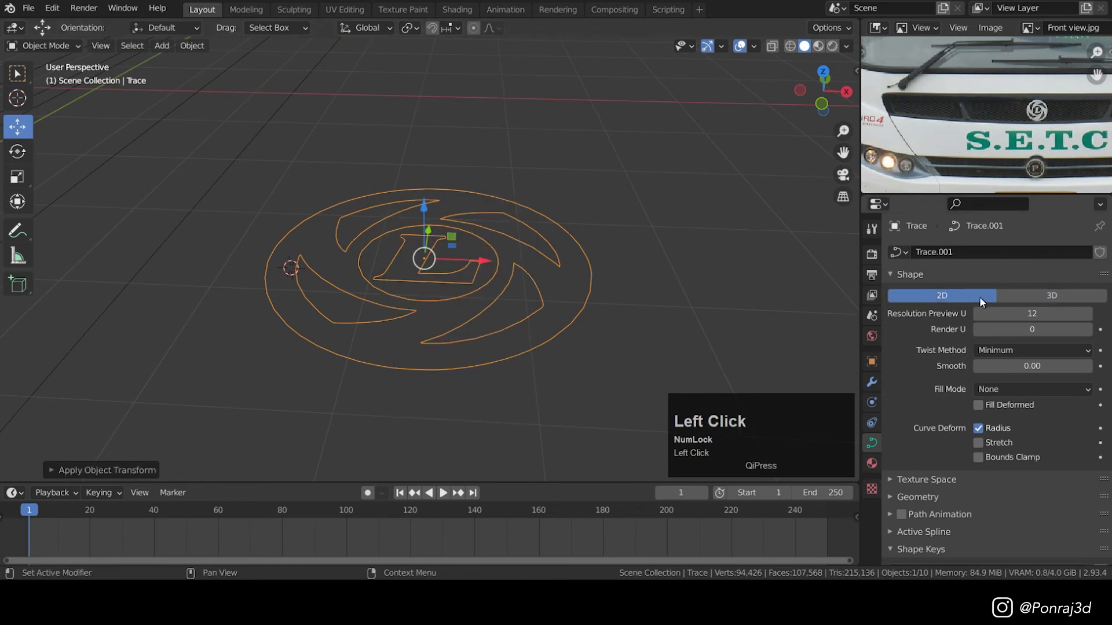
pyautogui.click(1033, 391)
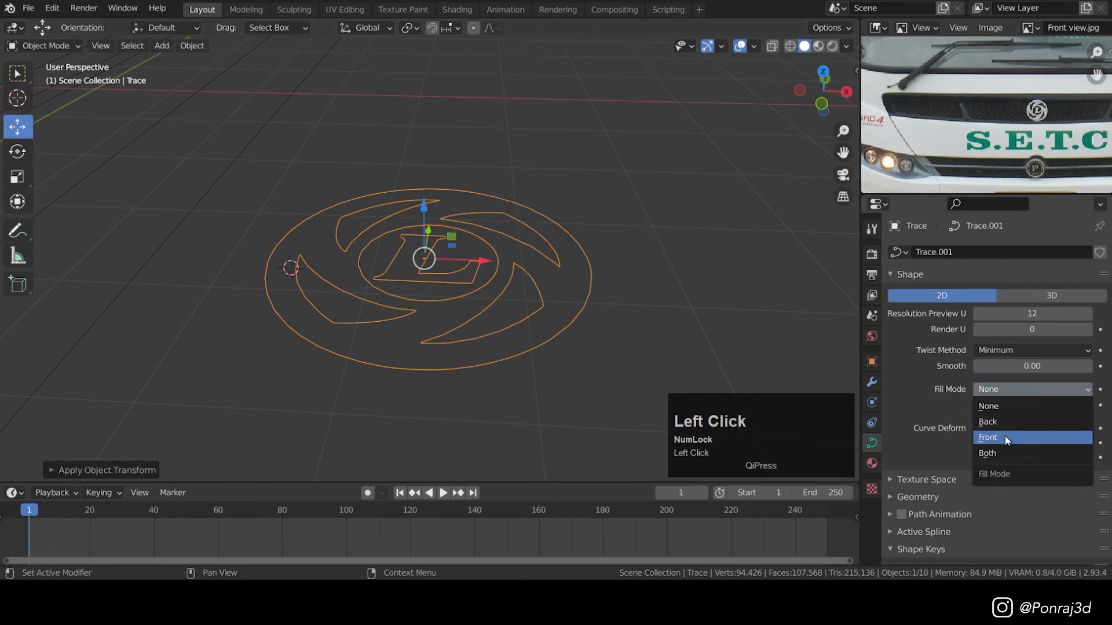
pyautogui.click(1002, 453)
pyautogui.moveTo(456, 259); pyautogui.dragTo(447, 224, button='middle')
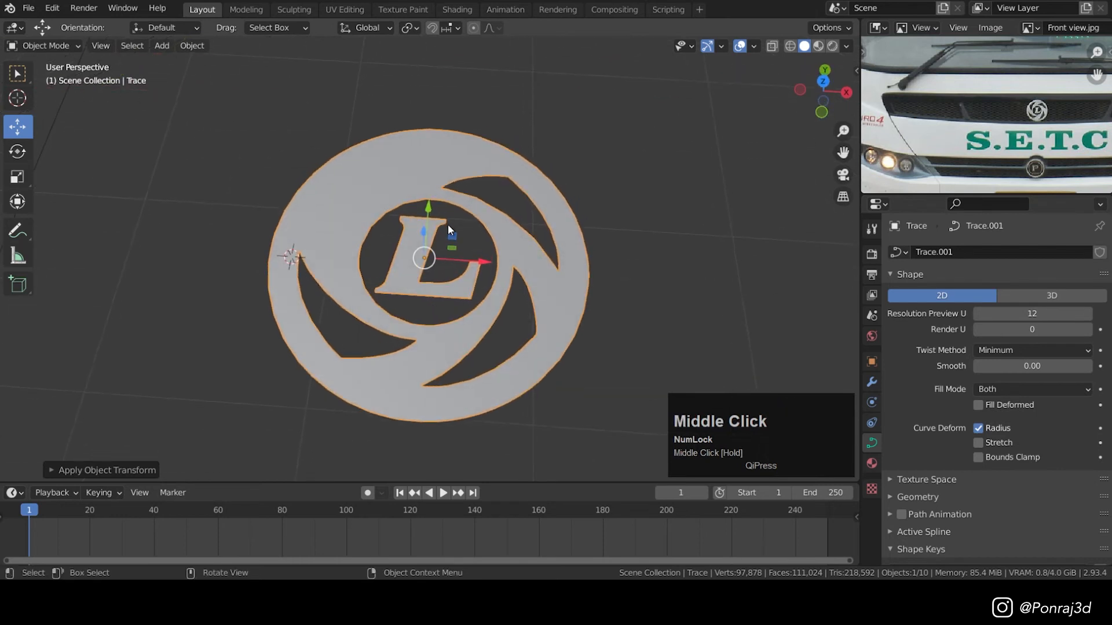
pyautogui.press('Tab')
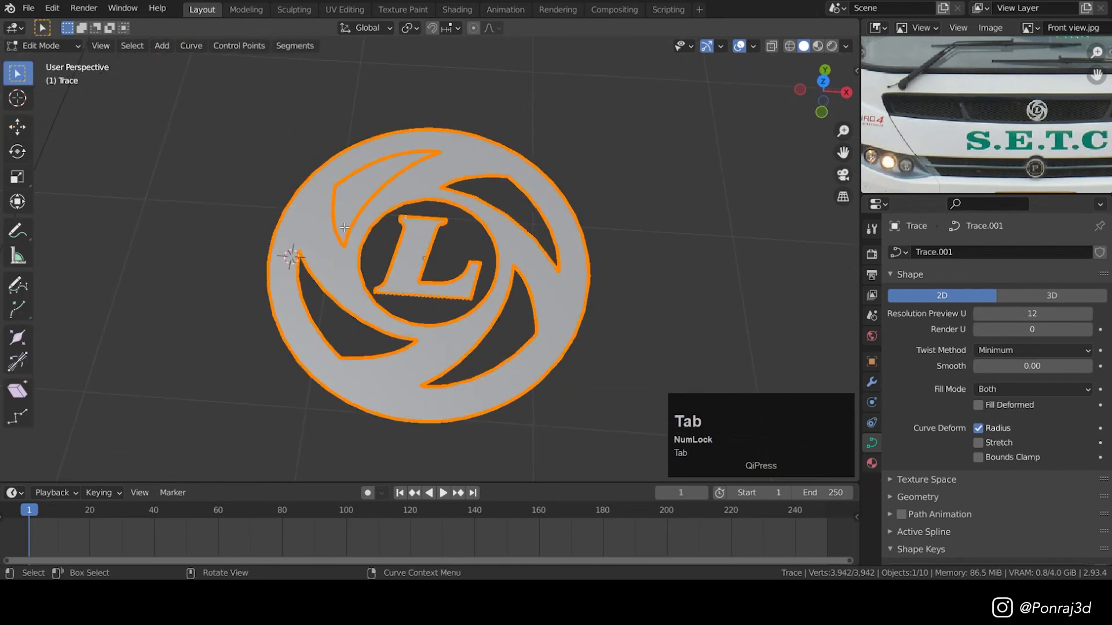
pyautogui.press('KP_7')
pyautogui.scroll(3, 273, 266)
pyautogui.press('Tab')
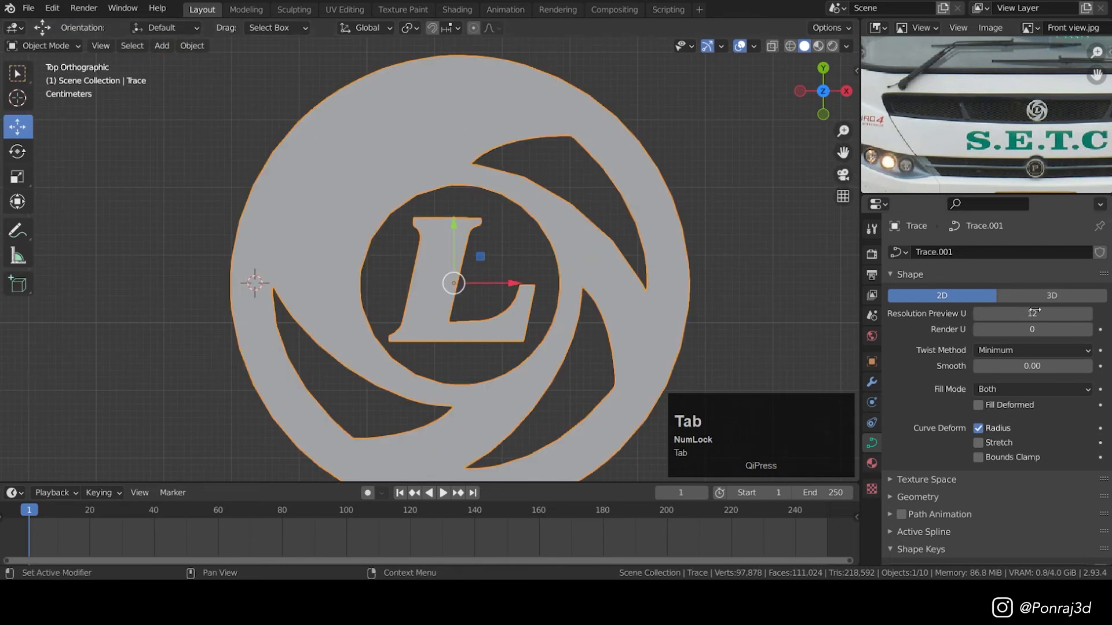
# - Set the logo curve's fill mode to None and convert the curve to a mesh
pyautogui.click(1032, 389)
pyautogui.click(1003, 406)
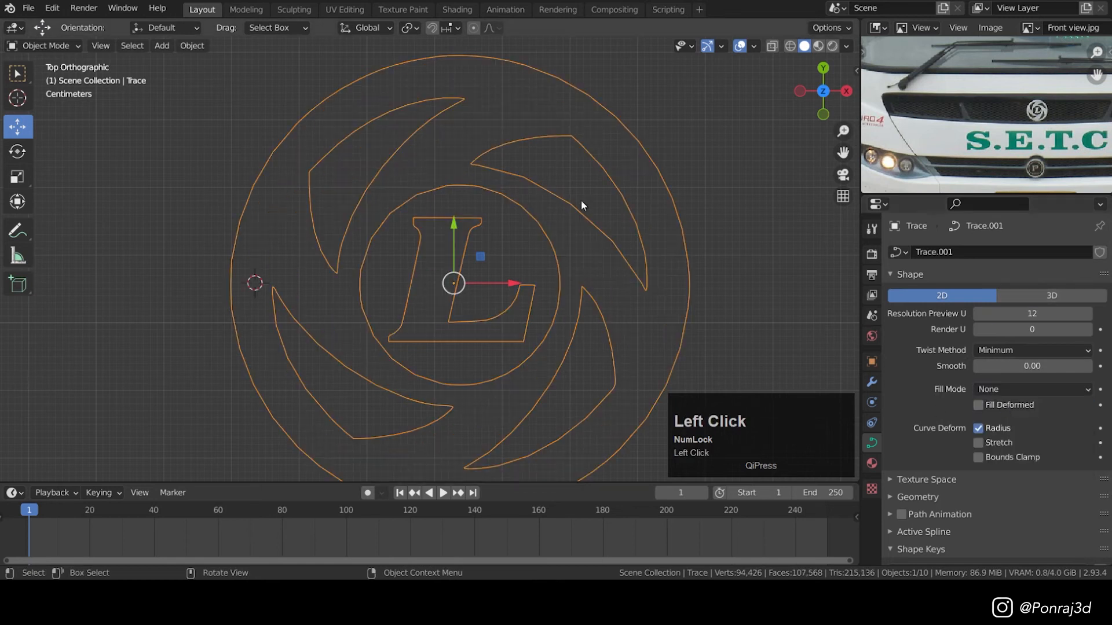
pyautogui.rightClick(581, 197)
pyautogui.moveTo(585, 190)
pyautogui.moveTo(561, 175)
pyautogui.click(658, 192)
# - Select the logo's linked upper-left blade outline in Edit Mode and merge its vertices by distance
pyautogui.press('Tab')
pyautogui.press('1')
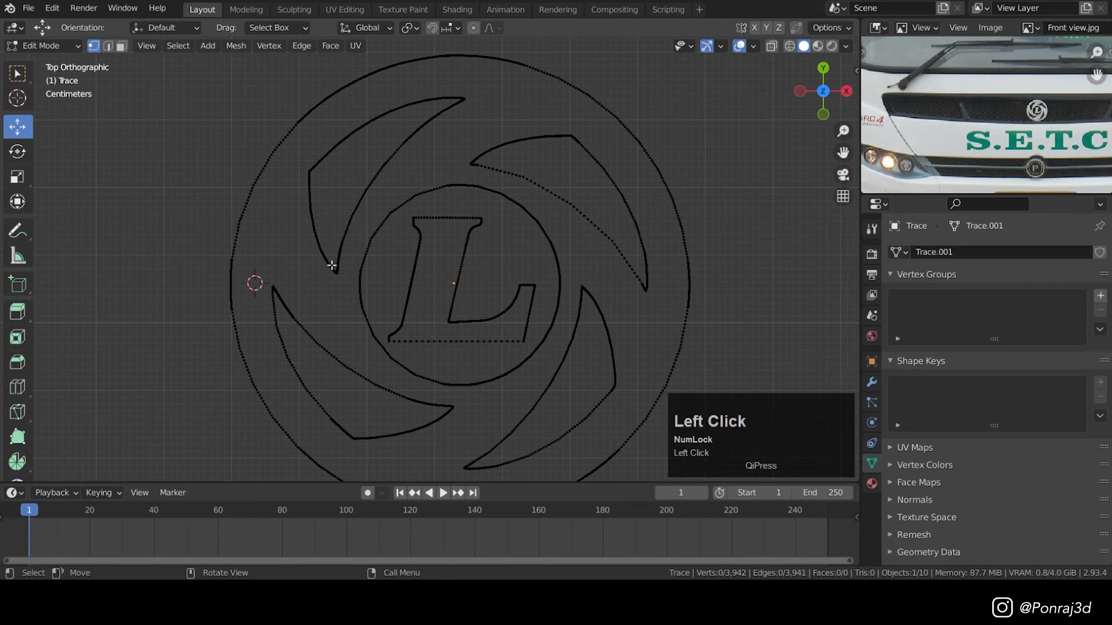
pyautogui.press('l')
pyautogui.scroll(5, 302, 164)
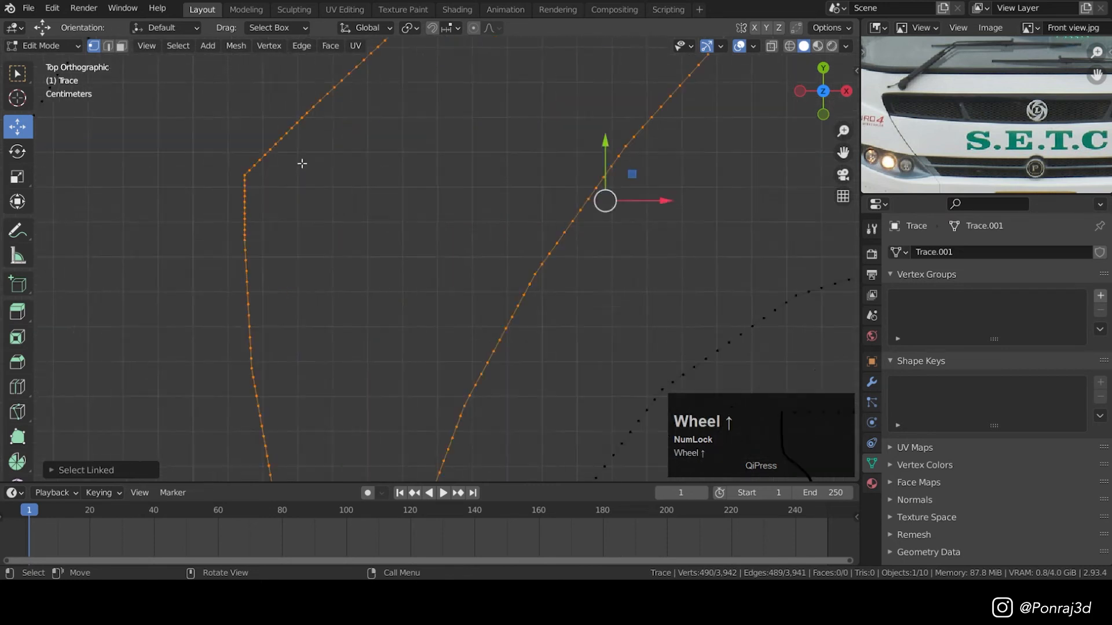
pyautogui.scroll(-5, 258, 169)
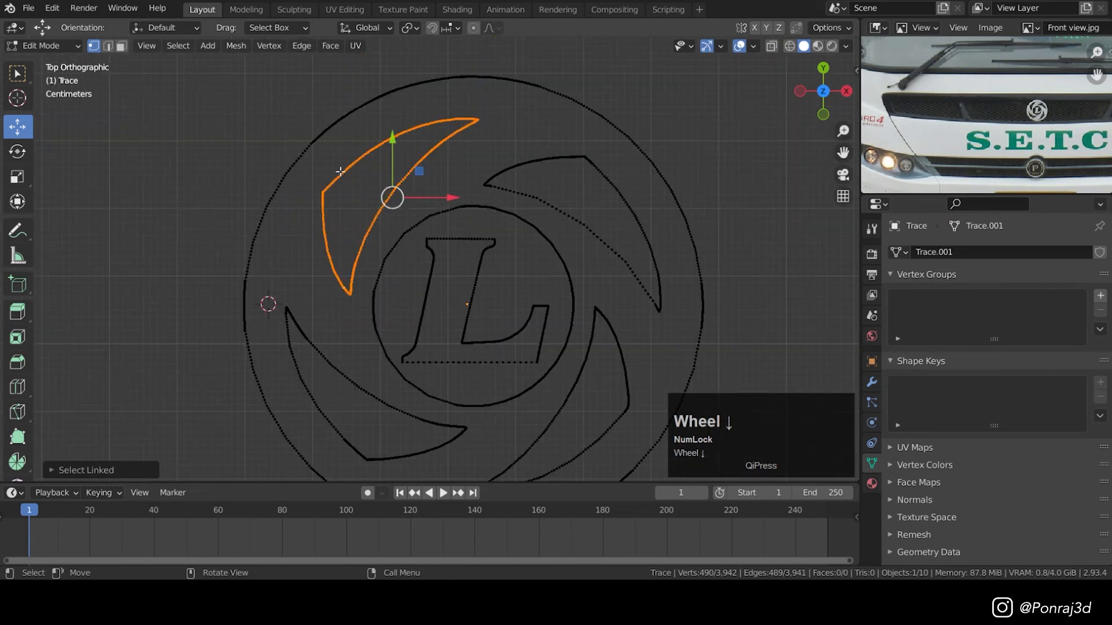
pyautogui.press('F3')
pyautogui.click(469, 194)
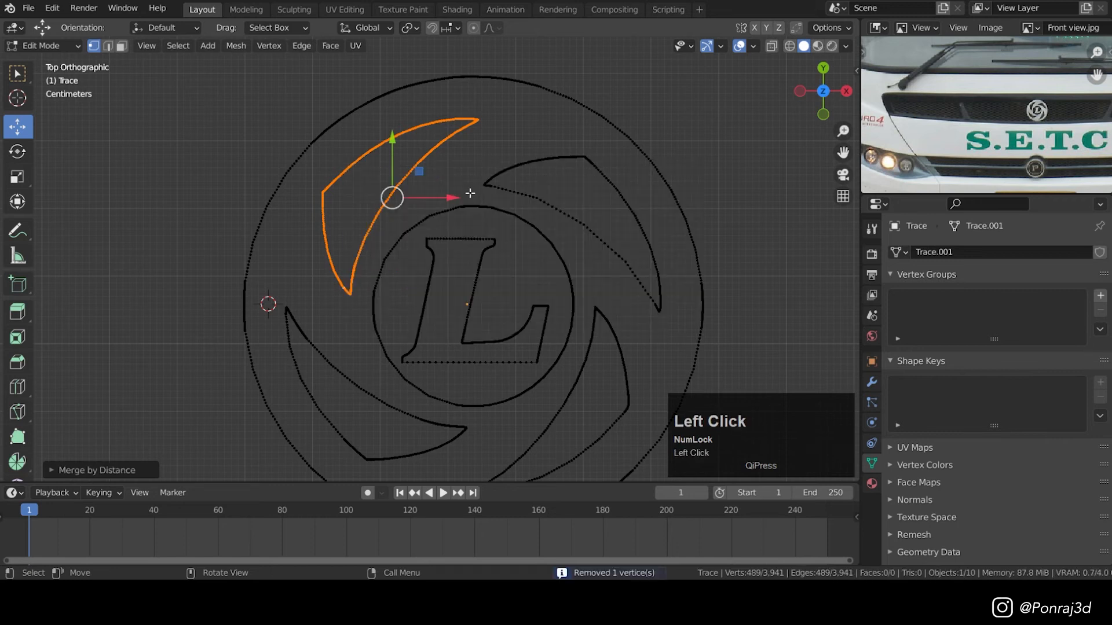
pyautogui.scroll(1, 363, 165)
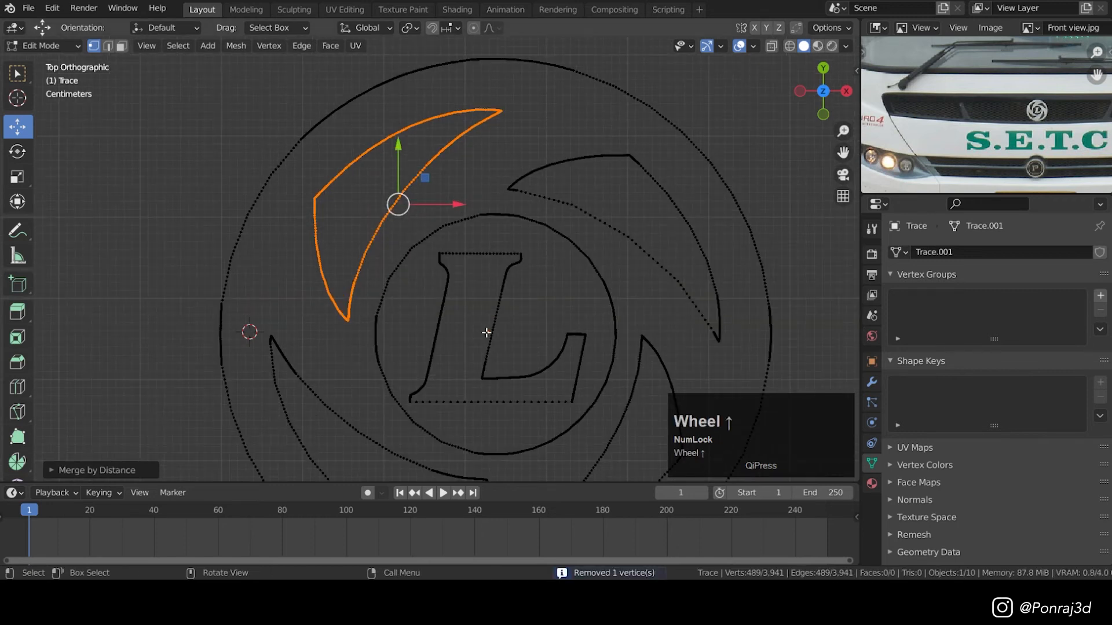
# - Return to Object Mode and convert the repaired logo mesh to a curve
pyautogui.press('Tab')
pyautogui.scroll(-4, 574, 249)
pyautogui.rightClick(575, 249)
pyautogui.moveTo(560, 259)
pyautogui.click(635, 250)
pyautogui.scroll(2, 551, 277)
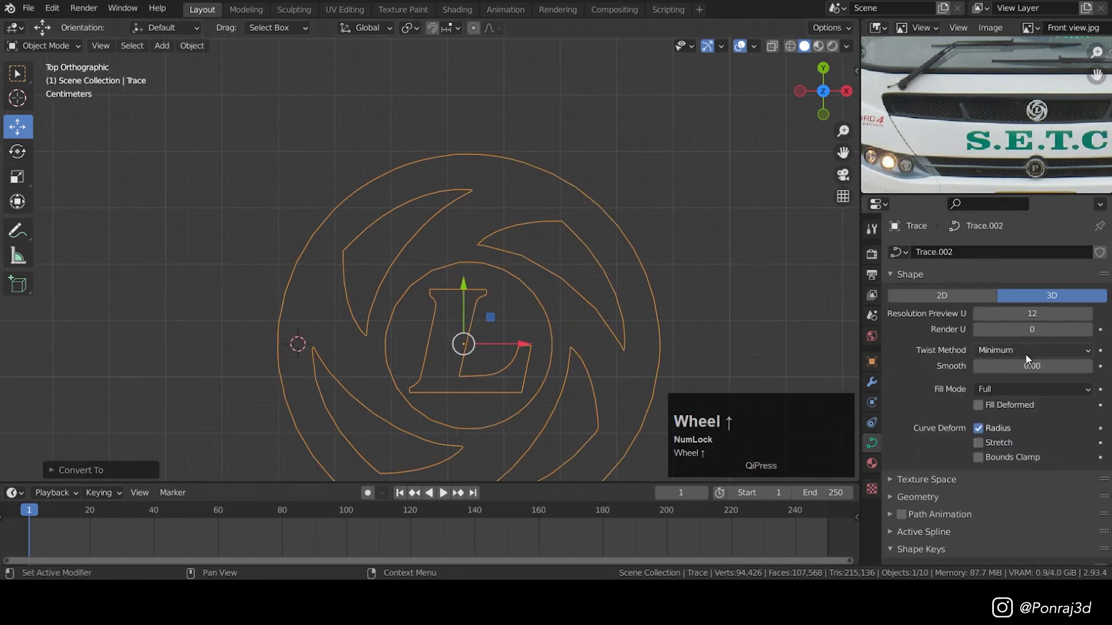
# - Set the new logo curve's shape to 2D and its fill mode to Both
pyautogui.click(962, 298)
pyautogui.click(1013, 393)
pyautogui.click(1013, 391)
pyautogui.click(1003, 453)
pyautogui.scroll(-4, 519, 242)
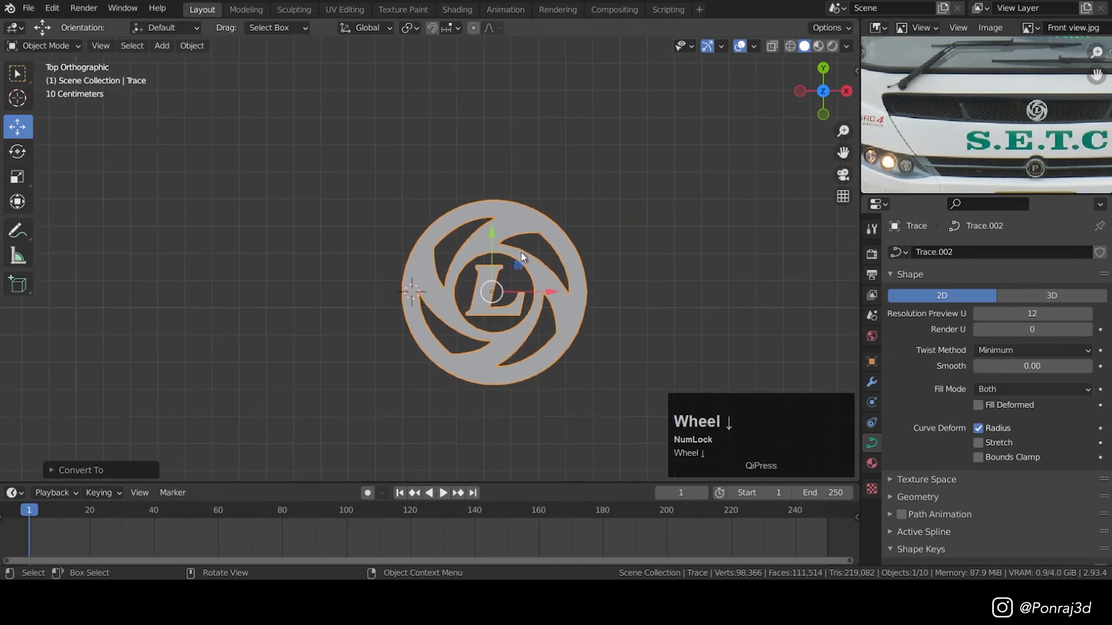
pyautogui.scroll(2, 515, 261)
# - Extrude the logo curve by 18 mm and give its edges a round bevel
pyautogui.moveTo(517, 260); pyautogui.dragTo(817, 369, button='middle')
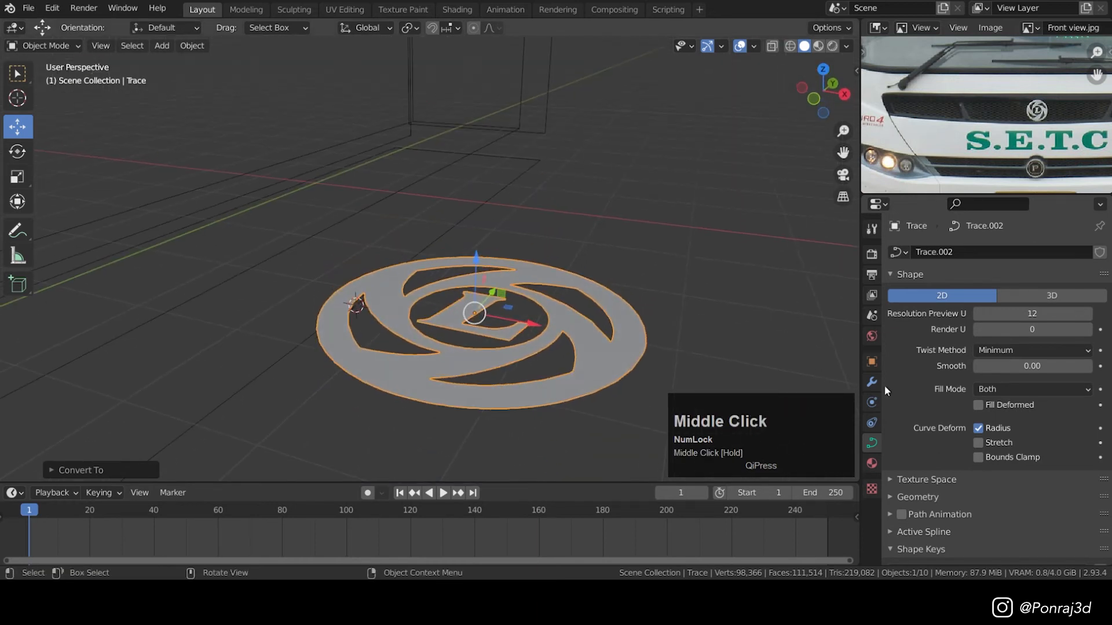
pyautogui.scroll(-3, 939, 516)
pyautogui.click(954, 429)
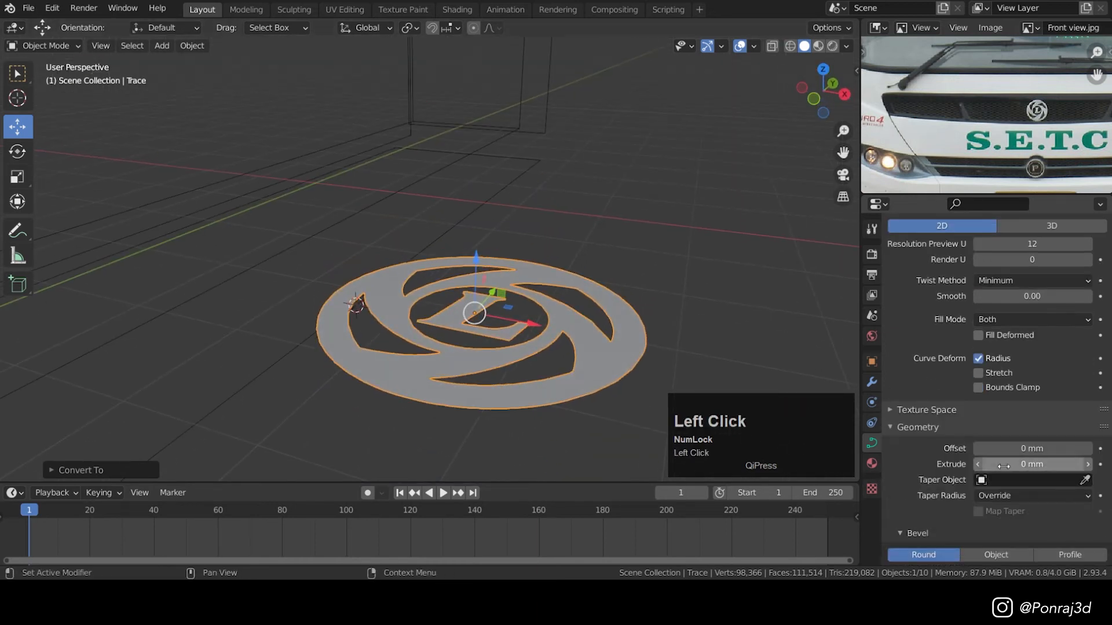
pyautogui.keyDown('shift'); pyautogui.moveTo(1032, 463); pyautogui.dragTo(1085, 463); pyautogui.keyUp('shift')
pyautogui.scroll(-5, 1032, 464)
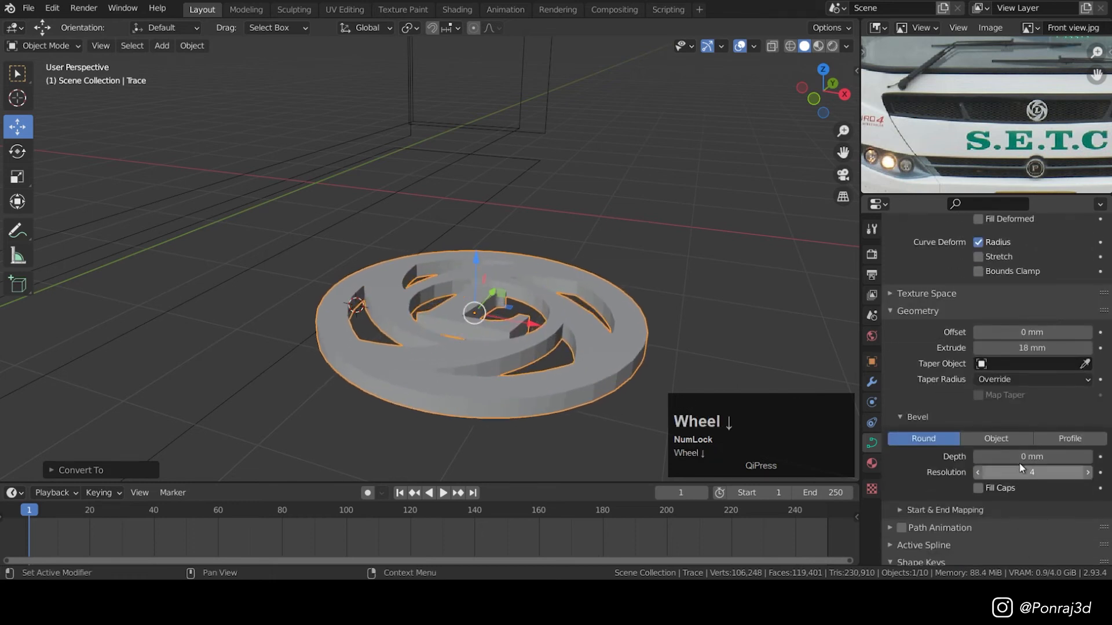
pyautogui.moveTo(1032, 457)
pyautogui.keyDown('shift'); pyautogui.mouseDown()
pyautogui.moveTo(1042, 456)
pyautogui.moveTo(1020, 456)
pyautogui.moveTo(1032, 456)
pyautogui.mouseUp(); pyautogui.keyUp('shift')
pyautogui.rightClick(724, 288)
pyautogui.click(654, 238)
pyautogui.moveTo(507, 262); pyautogui.dragTo(598, 351, button='middle')
# - Place the 3D cursor at the badge in the middle of the upper grille and snap the logo to it
pyautogui.click(872, 382)
pyautogui.press('KP_1')
pyautogui.scroll(-8, 579, 294)
pyautogui.keyDown('shift'); pyautogui.moveTo(295, 299); pyautogui.dragTo(451, 292, button='middle'); pyautogui.keyUp('shift')
pyautogui.scroll(3, 260, 315)
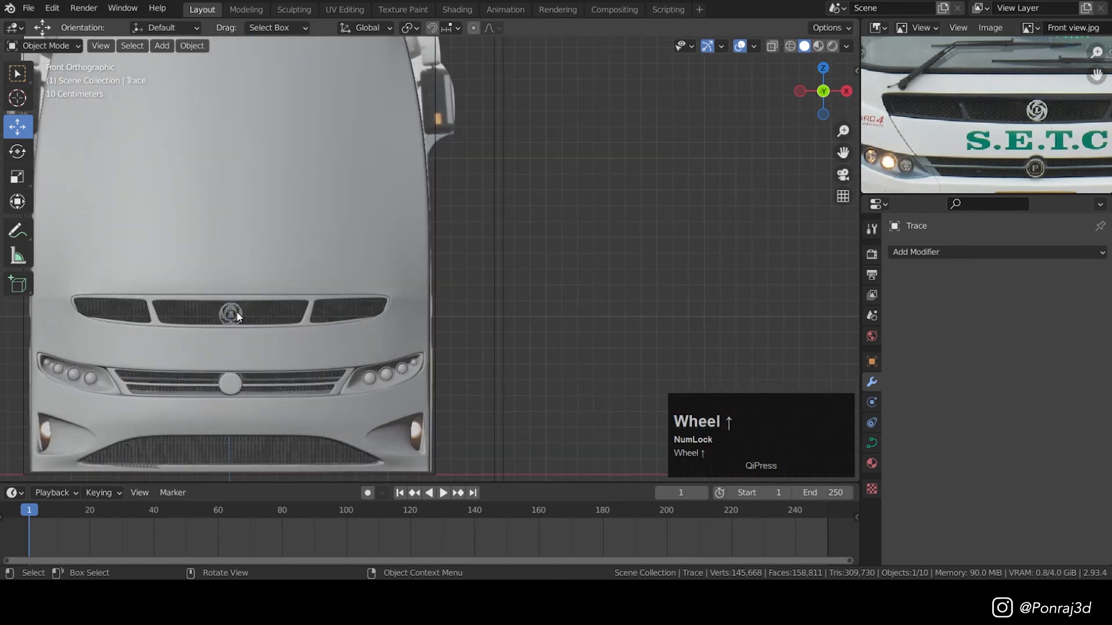
pyautogui.keyDown('shift'); pyautogui.rightClick(233, 315); pyautogui.keyUp('shift')
pyautogui.hotkey('shift', 's')
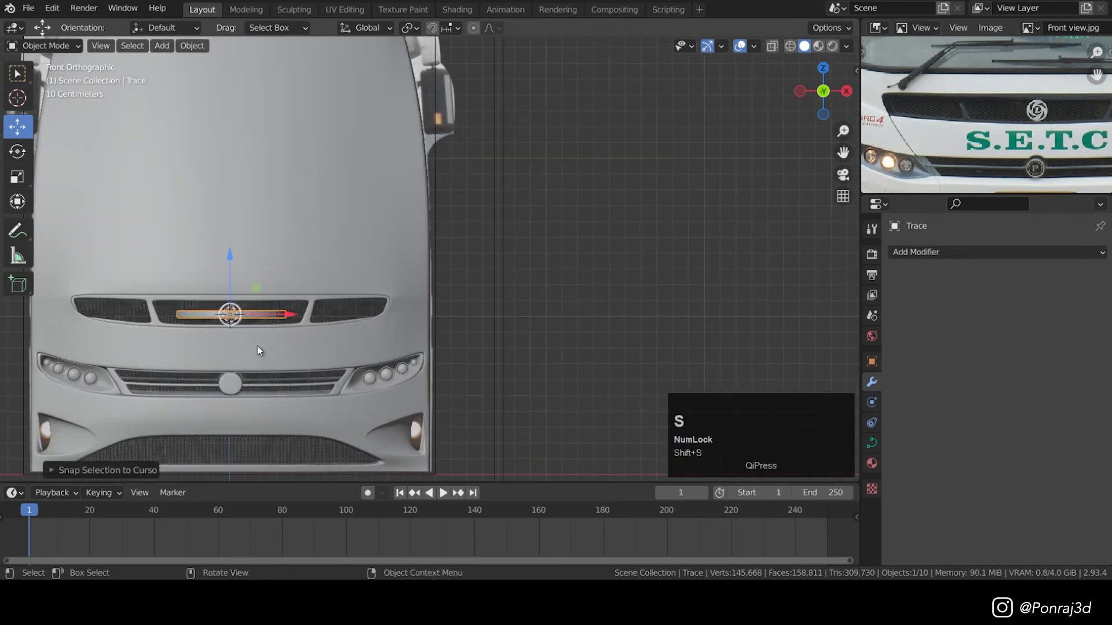
pyautogui.scroll(2, 234, 314)
pyautogui.hotkey('shift', 's')
pyautogui.click(288, 243)
pyautogui.keyDown('shift'); pyautogui.moveTo(245, 303); pyautogui.dragTo(275, 293, button='middle'); pyautogui.keyUp('shift')
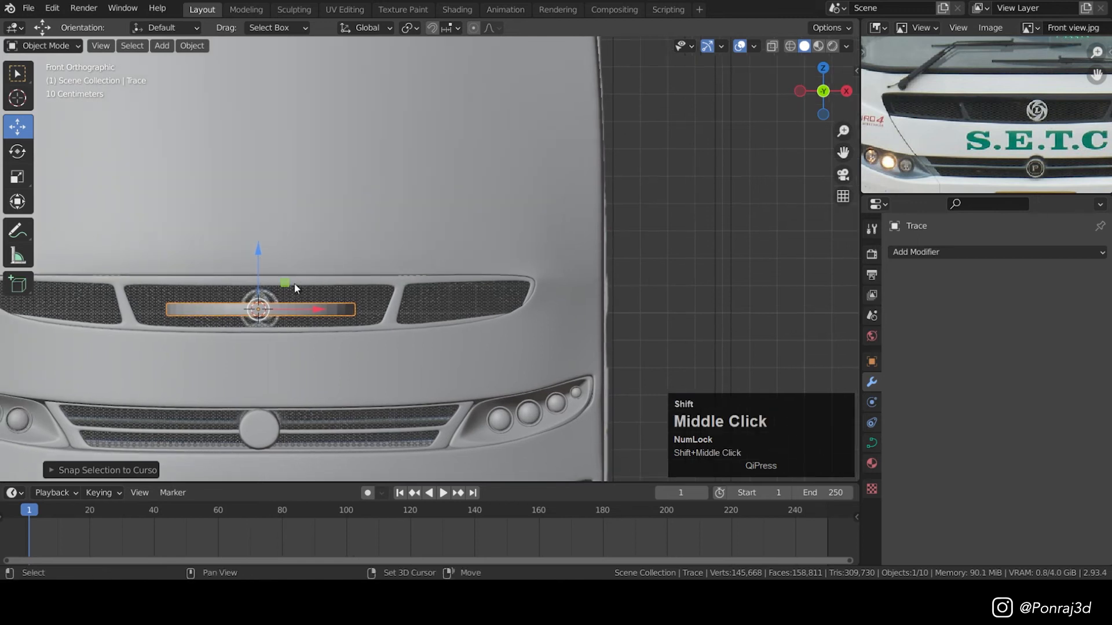
# - Rotate the logo 90° about the X axis so it faces forward
pyautogui.press('r')
pyautogui.press('x')
pyautogui.press('9')
pyautogui.press('0')
pyautogui.click(335, 290)
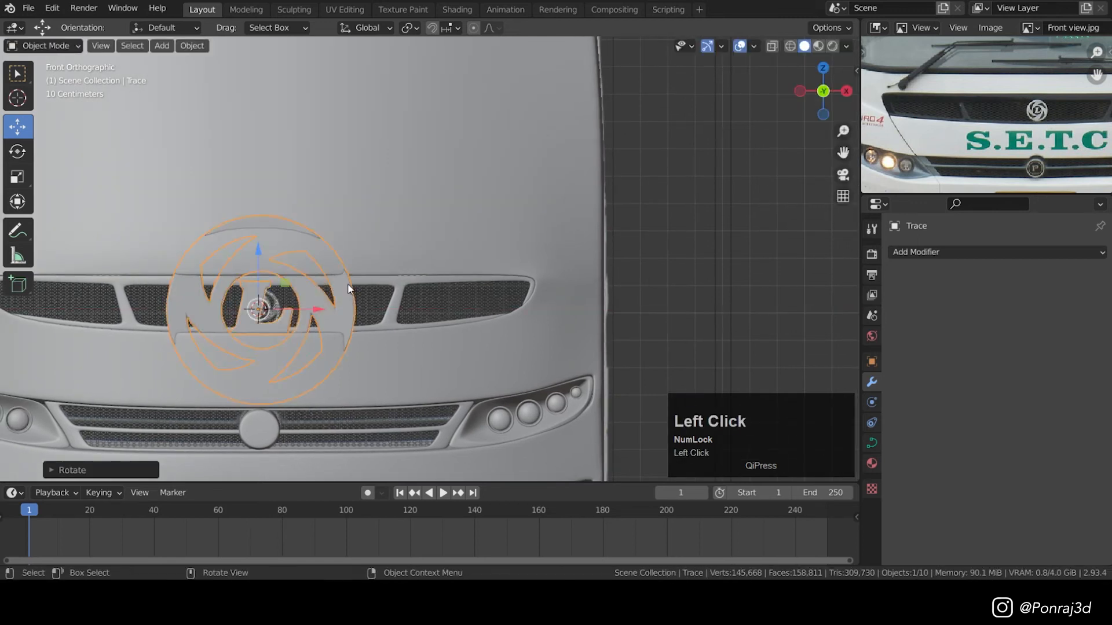
# - Scale the logo down to fit within the height of the upper grille opening
pyautogui.press('s')
pyautogui.scroll(2, 303, 294)
pyautogui.click(307, 292)
pyautogui.press('s')
pyautogui.click(433, 290)
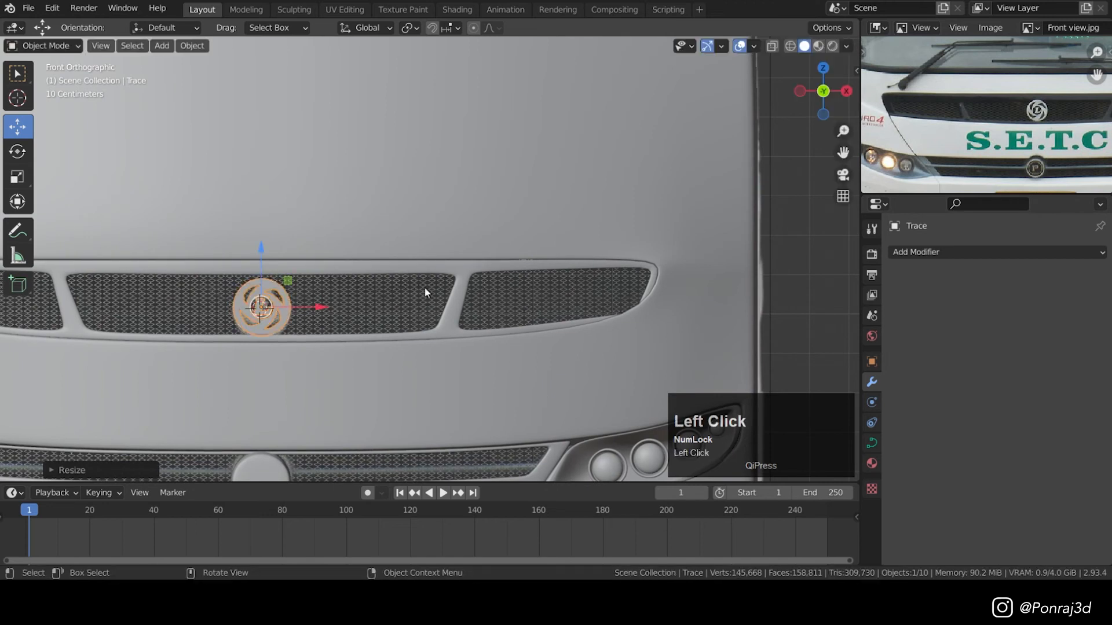
# - Move the logo along the Y axis against the upper grille mesh and save the file
pyautogui.moveTo(261, 310); pyautogui.dragTo(304, 299, button='middle')
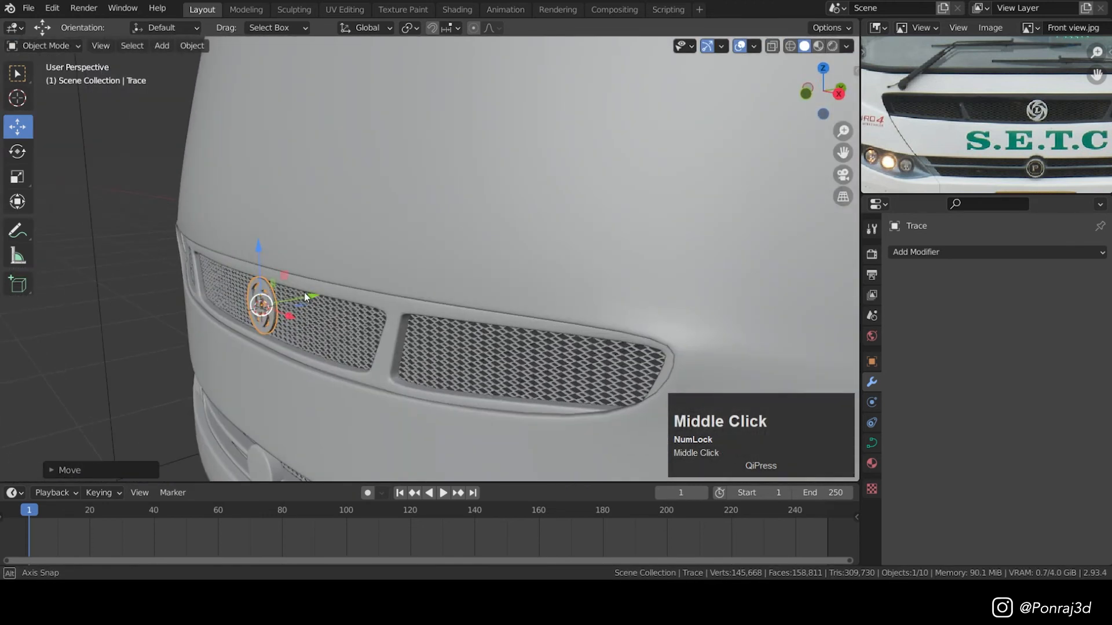
pyautogui.scroll(-1, 304, 300)
pyautogui.moveTo(304, 299); pyautogui.dragTo(304, 294)
pyautogui.press('KP_Decimal')
pyautogui.moveTo(304, 295); pyautogui.dragTo(462, 296, button='middle')
pyautogui.scroll(-5, 299, 307)
pyautogui.scroll(1, 462, 295)
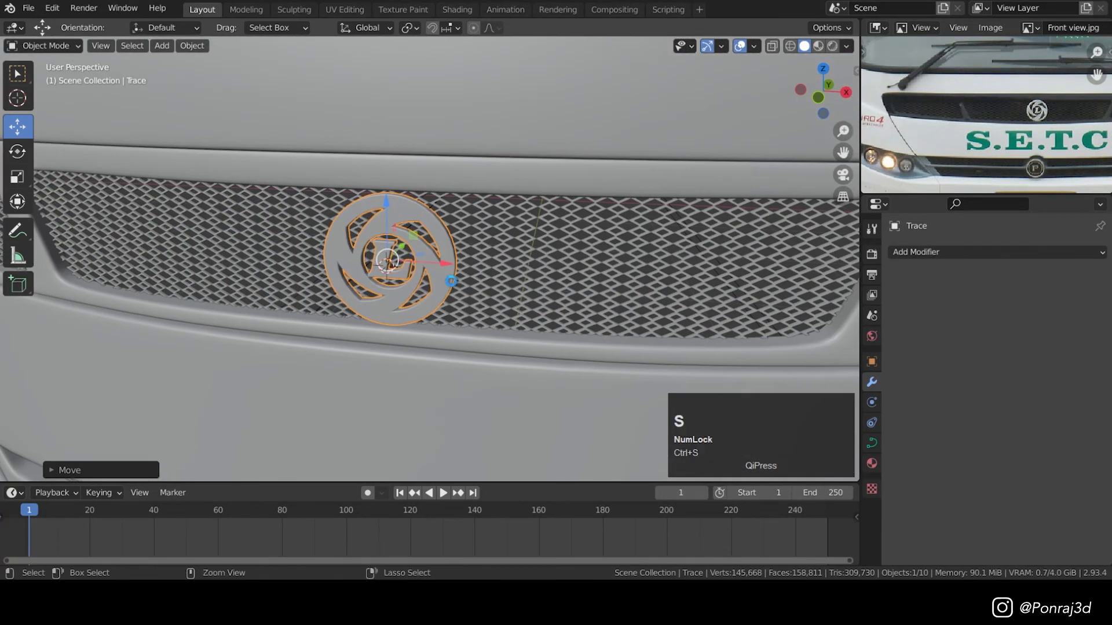
# - Trace the Prakash logo image to a new Grease Pencil object with thickness 10, resolution 5 and color threshold 0.5
pyautogui.press('KP_1')
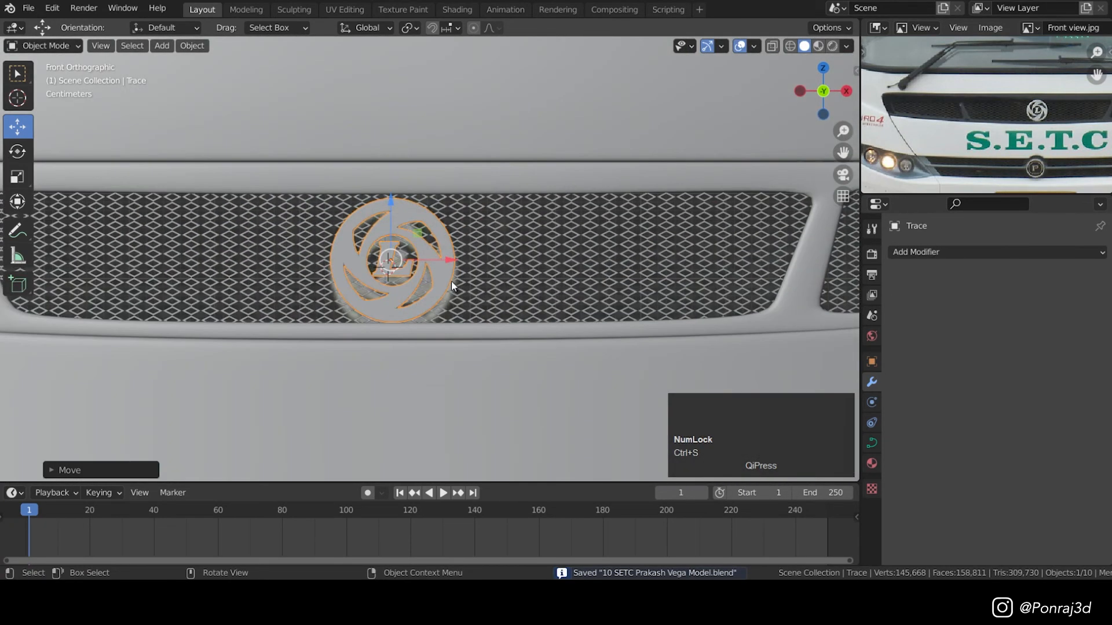
pyautogui.scroll(-3, 451, 280)
pyautogui.keyDown('shift'); pyautogui.moveTo(458, 290); pyautogui.dragTo(242, 244, button='middle'); pyautogui.keyUp('shift')
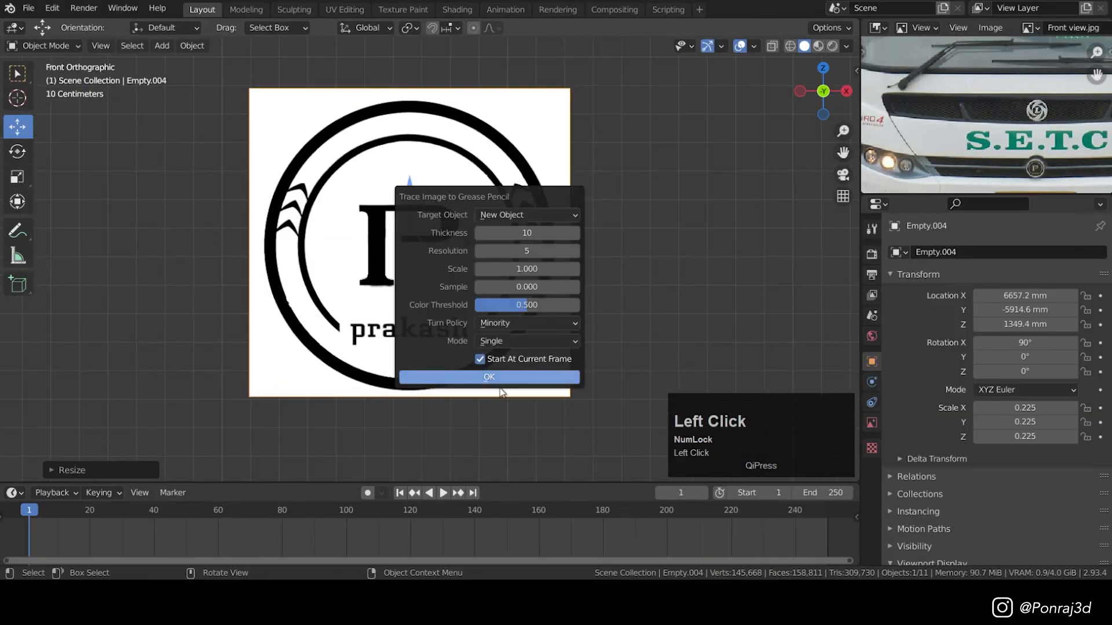
pyautogui.click(498, 378)
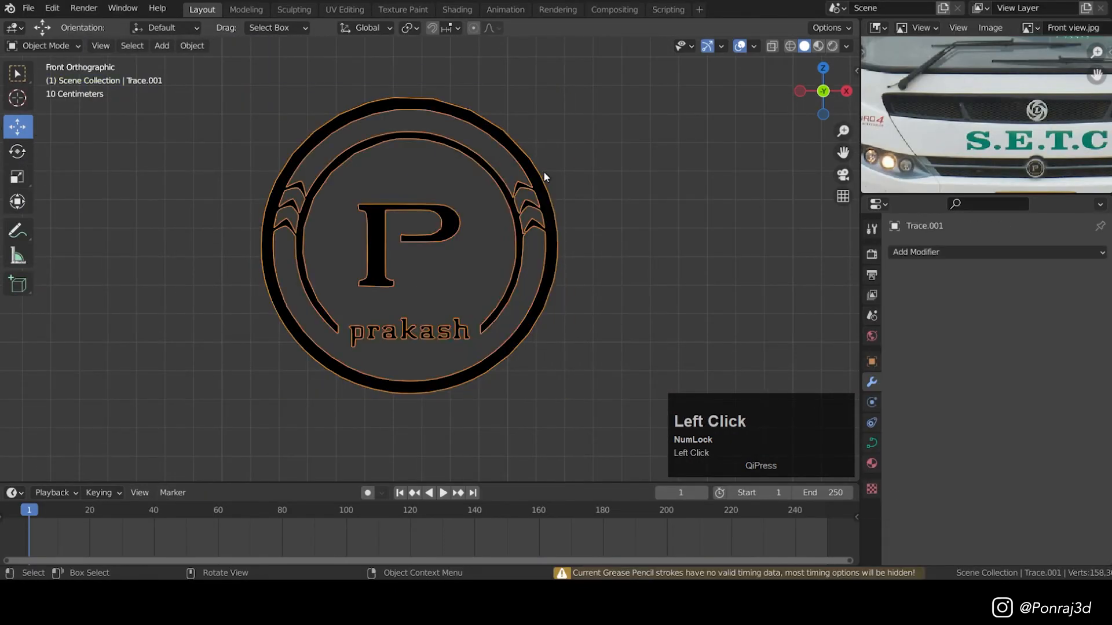
# - Convert the flattened Prakash logo mesh to a curve
pyautogui.press('Tab')
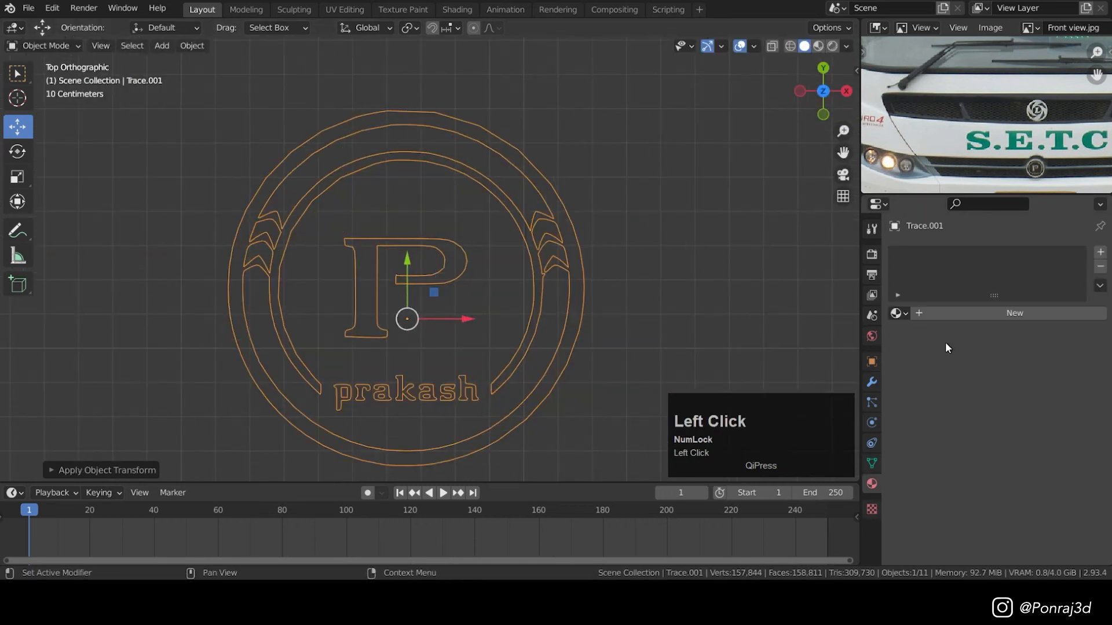
pyautogui.rightClick(585, 252)
pyautogui.moveTo(614, 252)
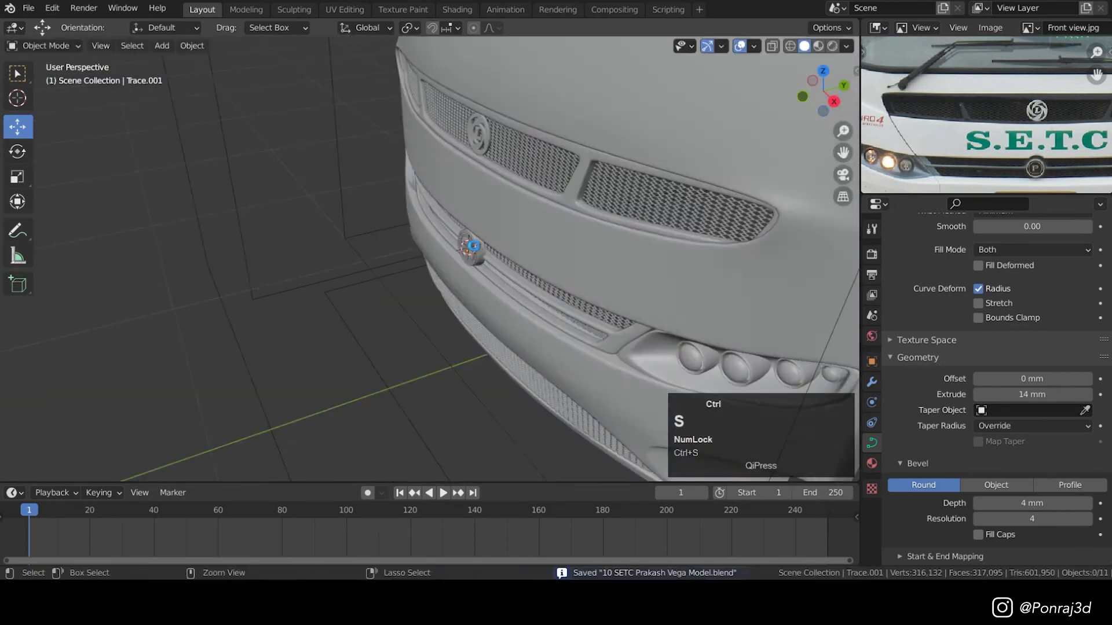
# - Select the bus front body and examine the side lettering and the upper grille's end in the front-view reference photo
pyautogui.click(668, 331)
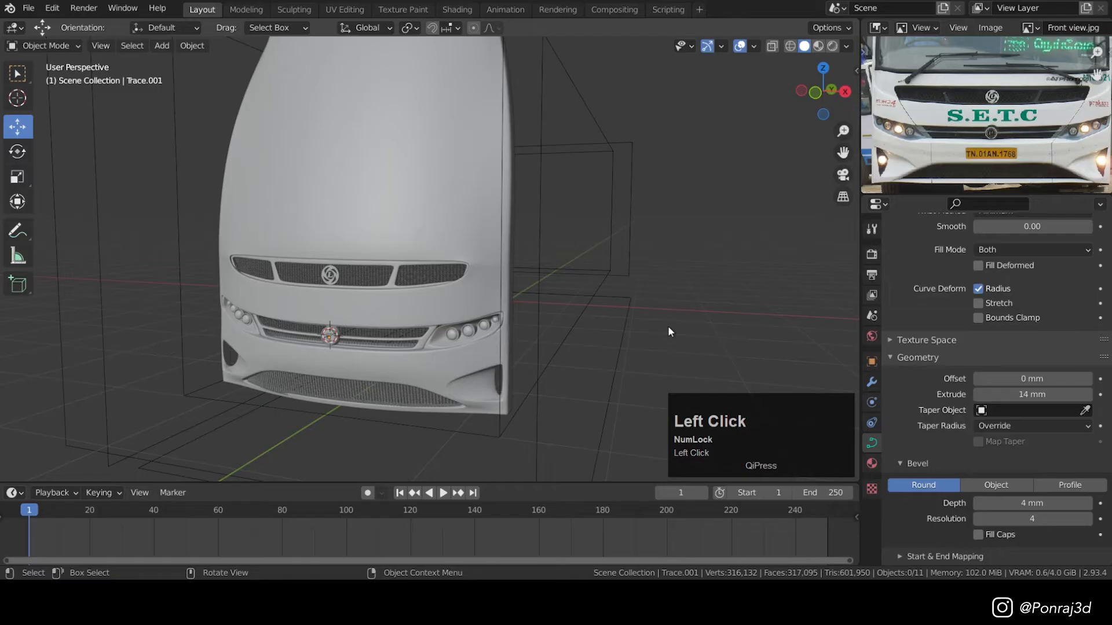
pyautogui.click(441, 256)
pyautogui.press('KP_1')
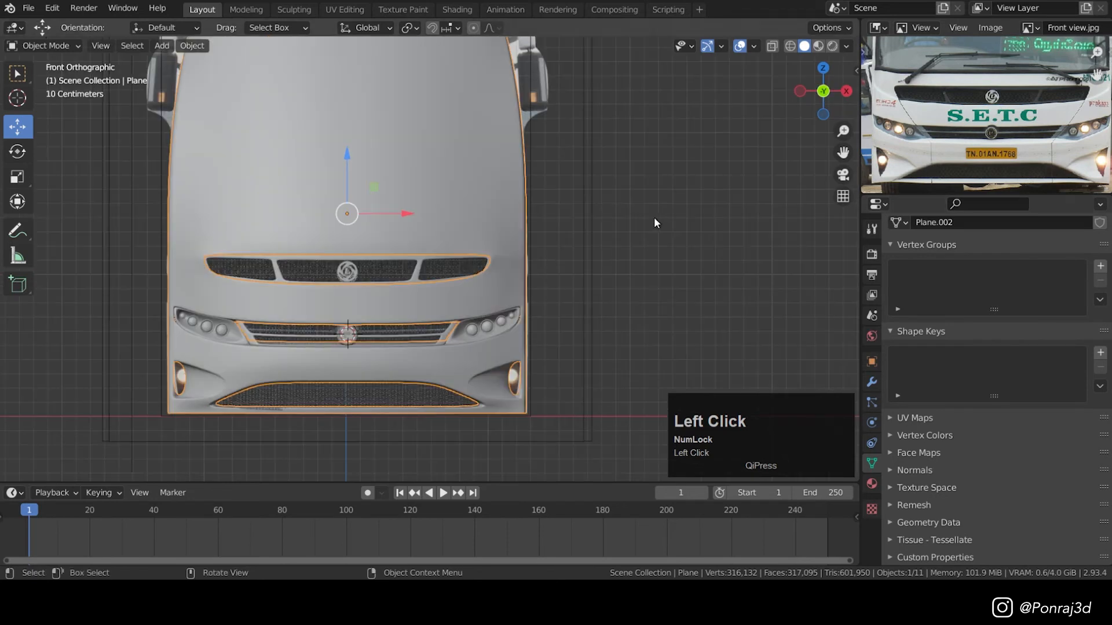
pyautogui.moveTo(1106, 89); pyautogui.dragTo(1003, 117, button='middle')
pyautogui.scroll(7, 1003, 117)
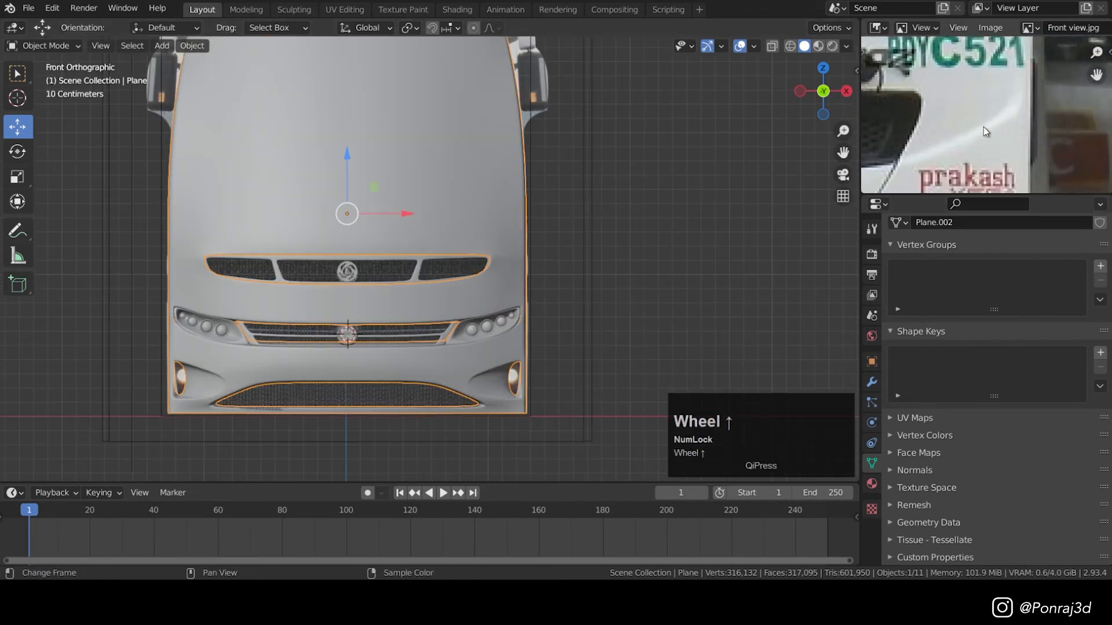
pyautogui.scroll(-2, 1031, 105)
pyautogui.moveTo(1031, 105)
pyautogui.mouseDown(button='middle')
pyautogui.moveTo(1064, 96)
pyautogui.moveTo(1037, 108)
pyautogui.mouseUp(button='middle')
pyautogui.scroll(3, 1036, 107)
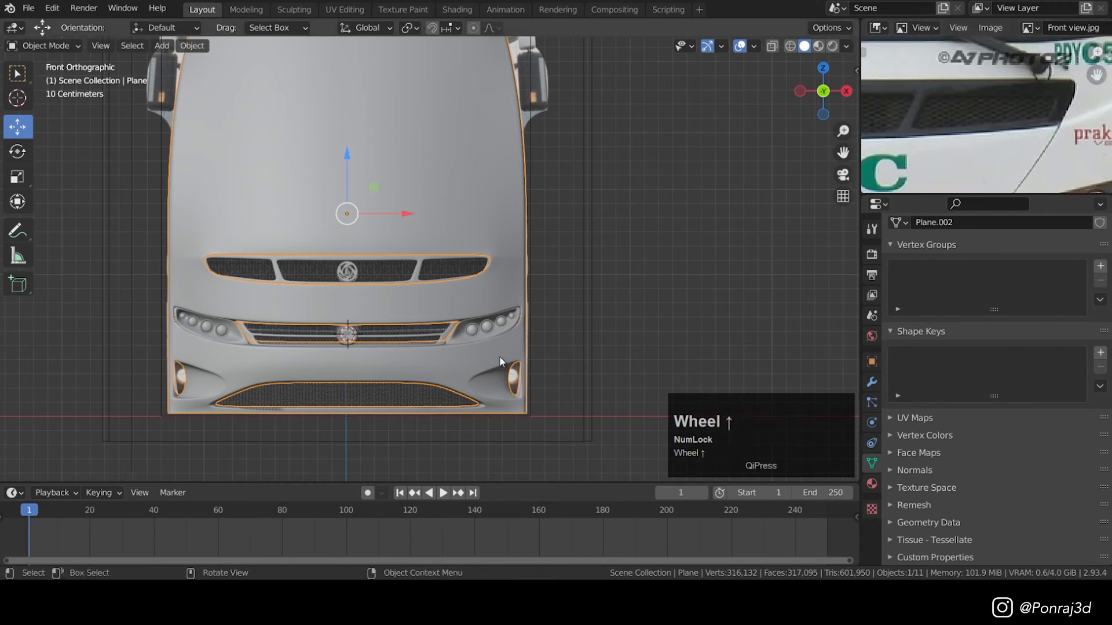
# - Compare the upper grille's outer end on the model with the front-view reference photo
pyautogui.scroll(6, 495, 272)
pyautogui.scroll(-3, 1035, 135)
pyautogui.moveTo(1035, 135); pyautogui.dragTo(998, 129, button='middle')
pyautogui.scroll(-3, 1019, 119)
pyautogui.scroll(3, 1017, 132)
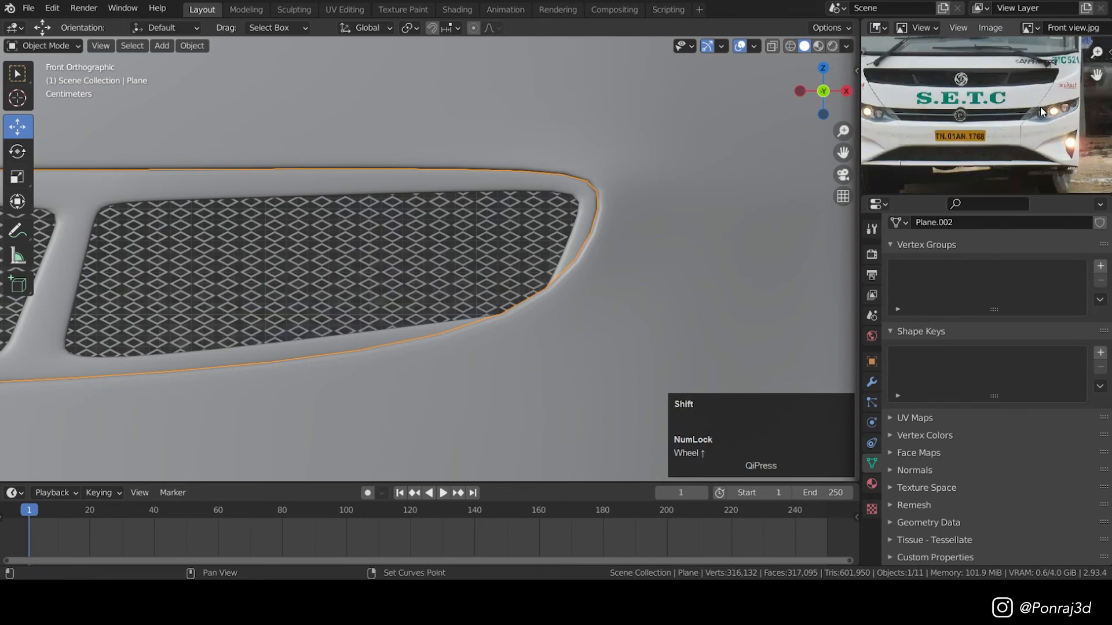
pyautogui.keyDown('shift'); pyautogui.moveTo(579, 188); pyautogui.dragTo(582, 208, button='middle'); pyautogui.keyUp('shift')
pyautogui.scroll(-3, 581, 231)
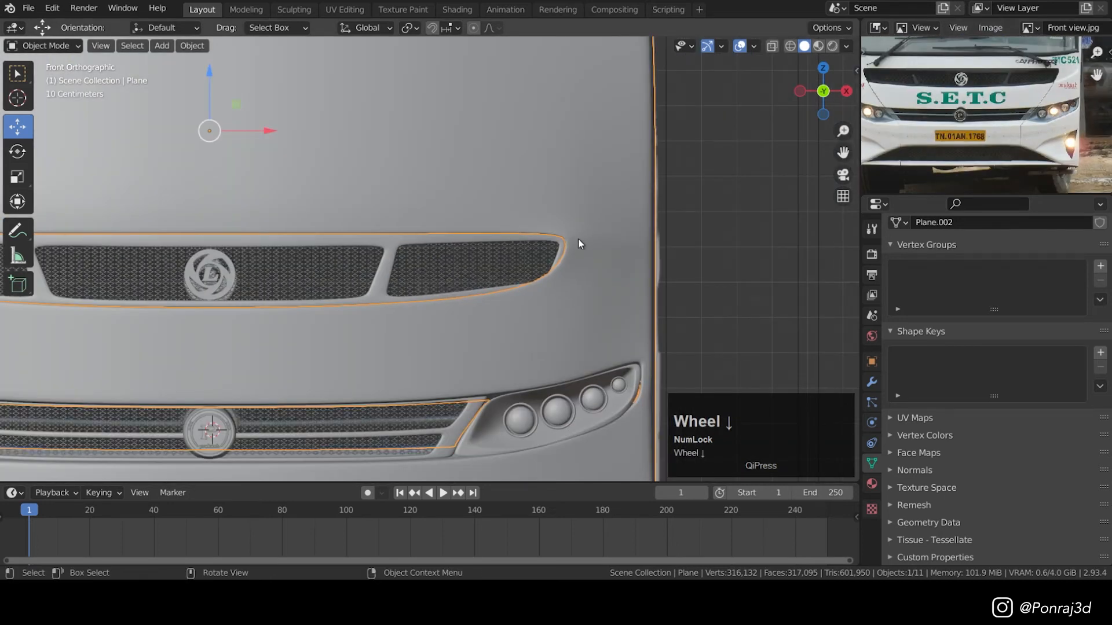
pyautogui.scroll(2, 577, 238)
pyautogui.press('Tab')
pyautogui.press('Tab')
# - Reposition the upper grille frame's outer corner vertices to follow the curved body opening, and save the file
pyautogui.click(485, 302)
pyautogui.scroll(3, 486, 303)
pyautogui.press('Tab')
pyautogui.press('z')
pyautogui.press('z')
pyautogui.moveTo(499, 257); pyautogui.dragTo(586, 263)
pyautogui.press('z')
pyautogui.scroll(2, 576, 272)
pyautogui.press('z')
pyautogui.press('z')
pyautogui.moveTo(541, 342); pyautogui.dragTo(502, 252)
pyautogui.press('z')
pyautogui.moveTo(522, 300); pyautogui.dragTo(459, 337)
pyautogui.press('Tab')
pyautogui.scroll(-5, 539, 254)
pyautogui.keyDown('shift'); pyautogui.moveTo(454, 269); pyautogui.dragTo(612, 309, button='middle'); pyautogui.keyUp('shift')
pyautogui.scroll(-7, 589, 267)
pyautogui.scroll(1, 591, 270)
pyautogui.scroll(4, 613, 308)
pyautogui.hotkey('ctrl', 's')
pyautogui.click(560, 199)
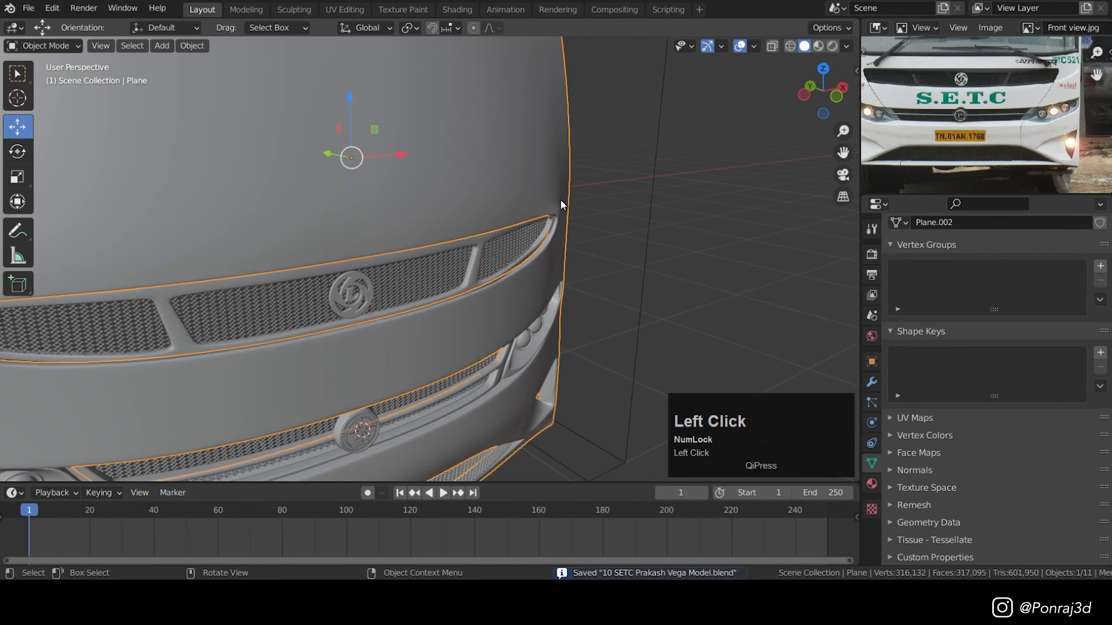
# - Cut new edges with the Knife tool across the body from its side edge to the upper grille's lower outer corner
pyautogui.press('KP_1')
pyautogui.press('Tab')
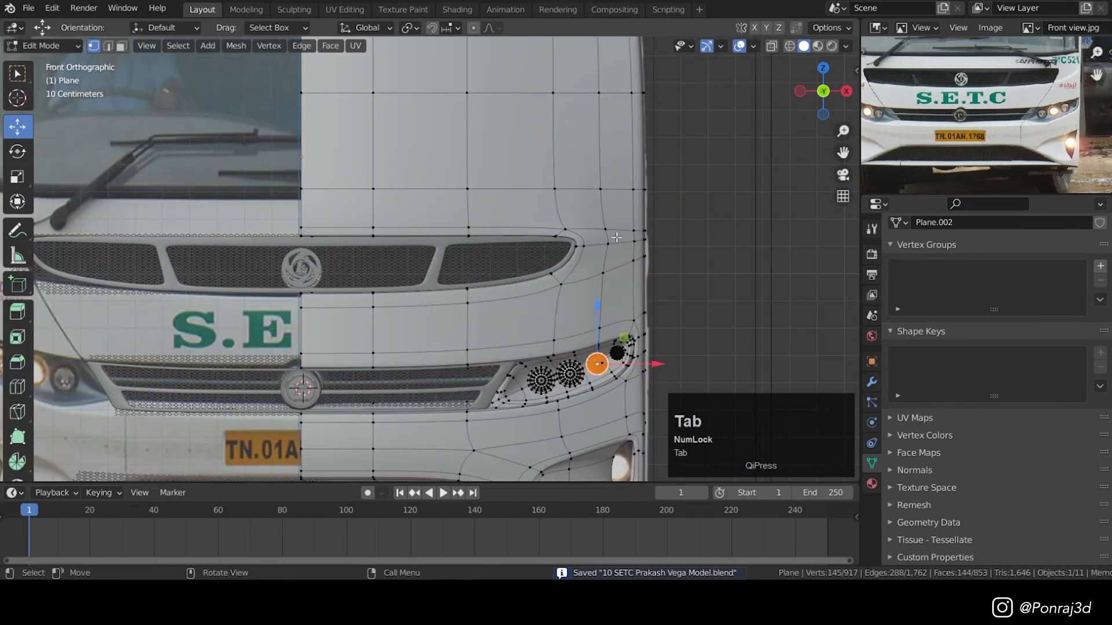
pyautogui.press('z')
pyautogui.keyDown('shift'); pyautogui.moveTo(840, 240); pyautogui.dragTo(737, 283, button='middle'); pyautogui.keyUp('shift')
pyautogui.scroll(2, 535, 275)
pyautogui.press('z')
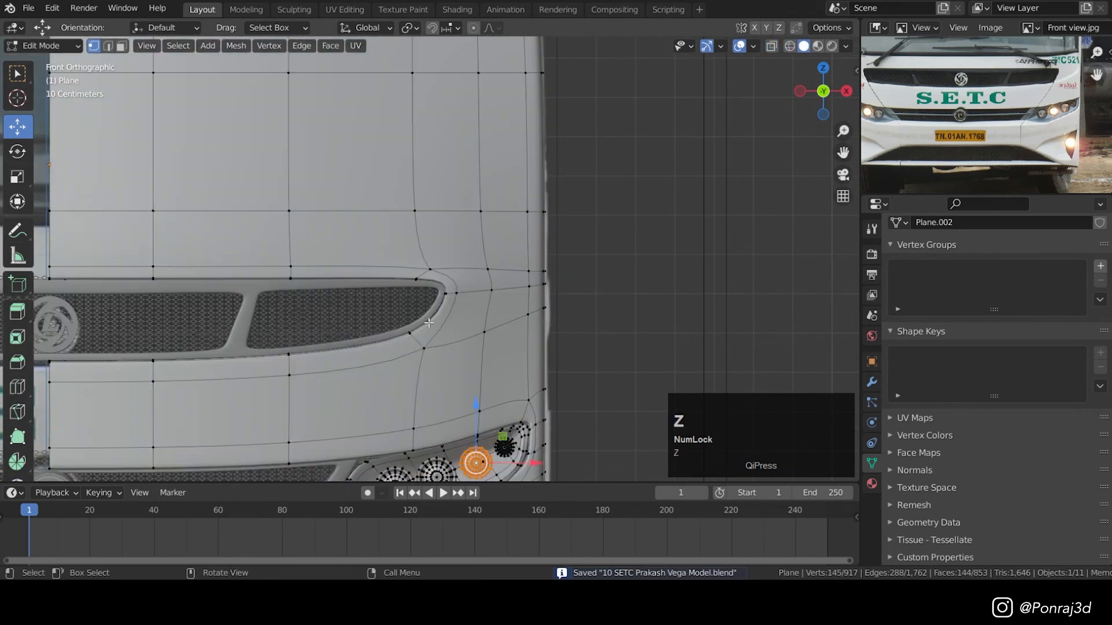
pyautogui.scroll(3, 434, 312)
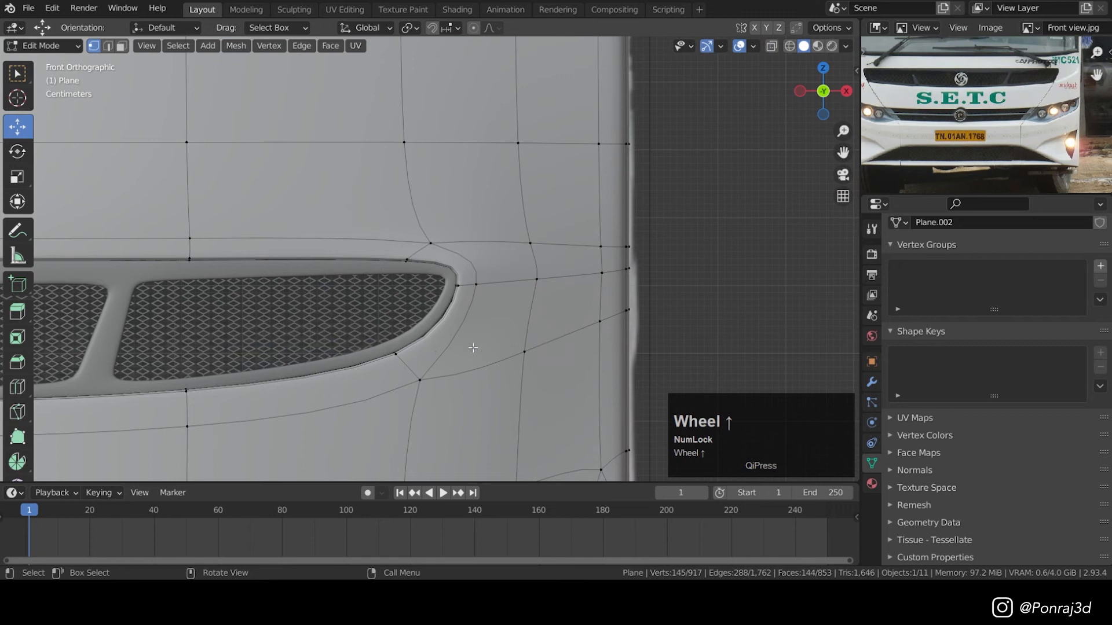
pyautogui.press('l')
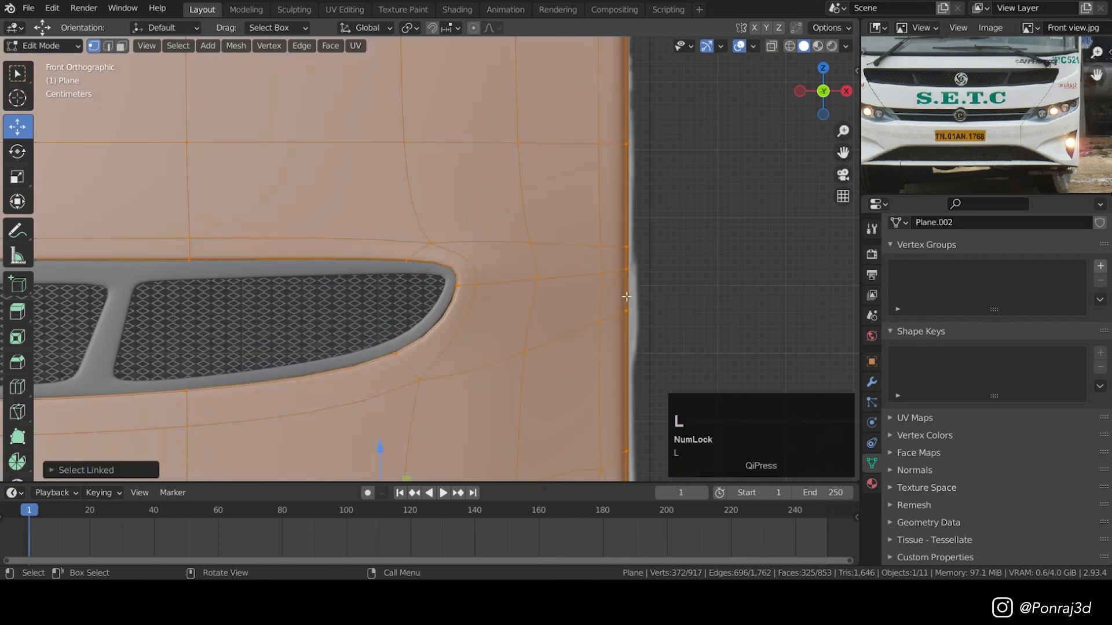
pyautogui.click(656, 292)
pyautogui.moveTo(709, 297)
pyautogui.mouseDown(button='middle')
pyautogui.moveTo(594, 298)
pyautogui.moveTo(719, 300)
pyautogui.mouseUp(button='middle')
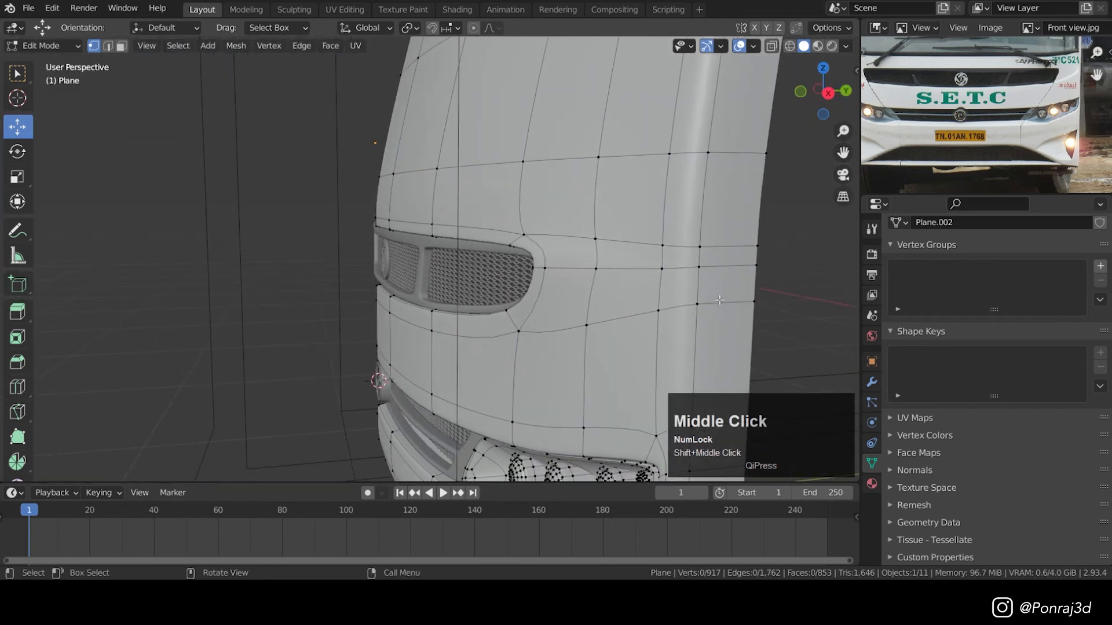
pyautogui.press('k')
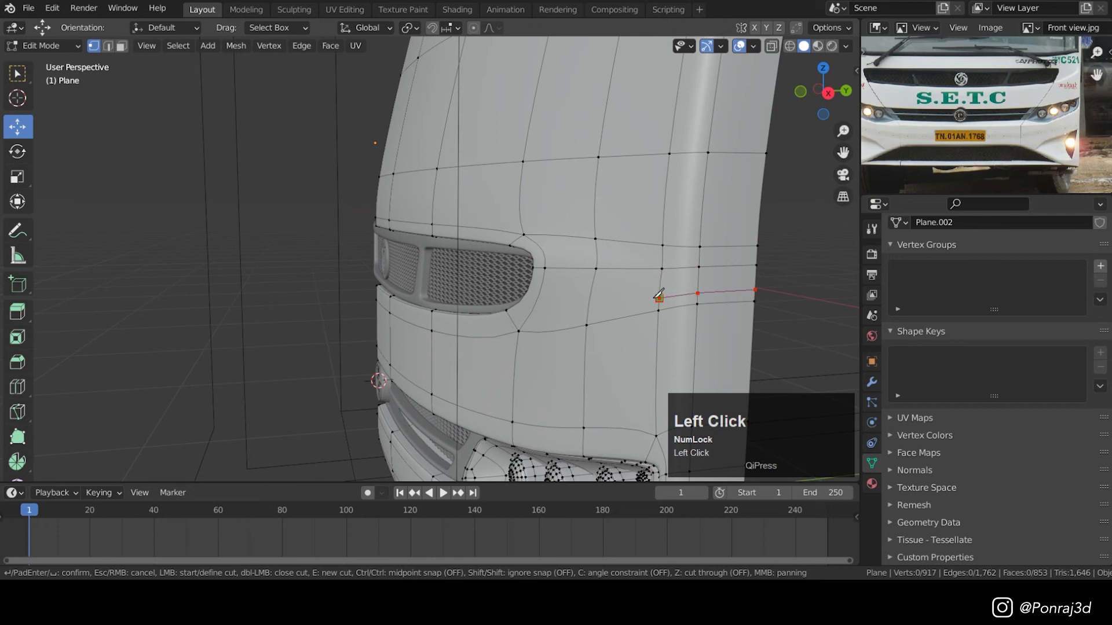
pyautogui.press('z')
pyautogui.moveTo(463, 307); pyautogui.dragTo(519, 325, button='middle')
pyautogui.press('z')
pyautogui.press('k')
pyautogui.click(519, 323)
pyautogui.press('Escape')
# - Isolate the body and extend the knife cut across the inner rim of the upper grille opening
pyautogui.press('z')
pyautogui.click(639, 334)
pyautogui.press('z')
pyautogui.moveTo(642, 330); pyautogui.dragTo(799, 330, button='middle')
pyautogui.press('/')
pyautogui.scroll(6, 579, 266)
pyautogui.moveTo(579, 266); pyautogui.dragTo(556, 313, button='middle')
pyautogui.press('k')
pyautogui.click(512, 396)
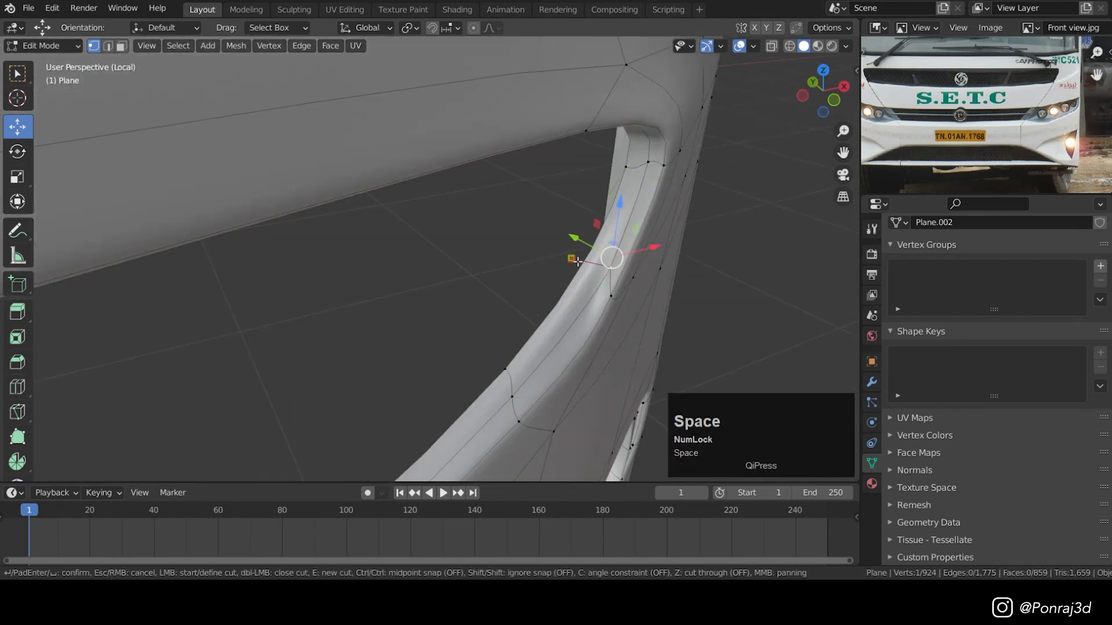
pyautogui.press('space')
pyautogui.moveTo(577, 261); pyautogui.dragTo(582, 249, button='middle')
pyautogui.scroll(-2, 556, 242)
pyautogui.press('KP_1')
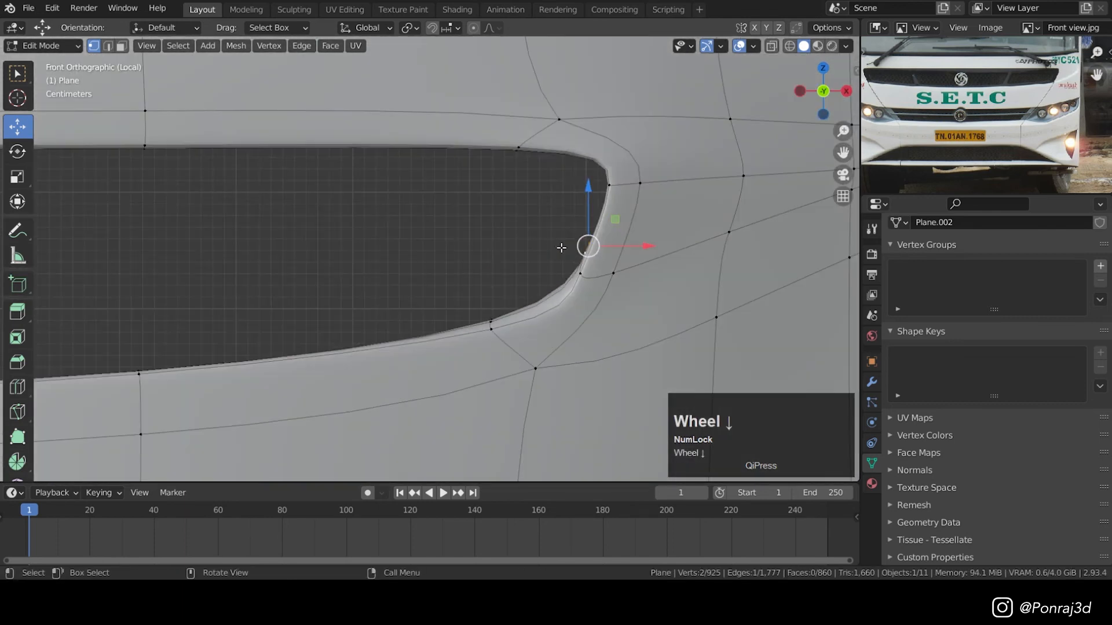
pyautogui.press('/')
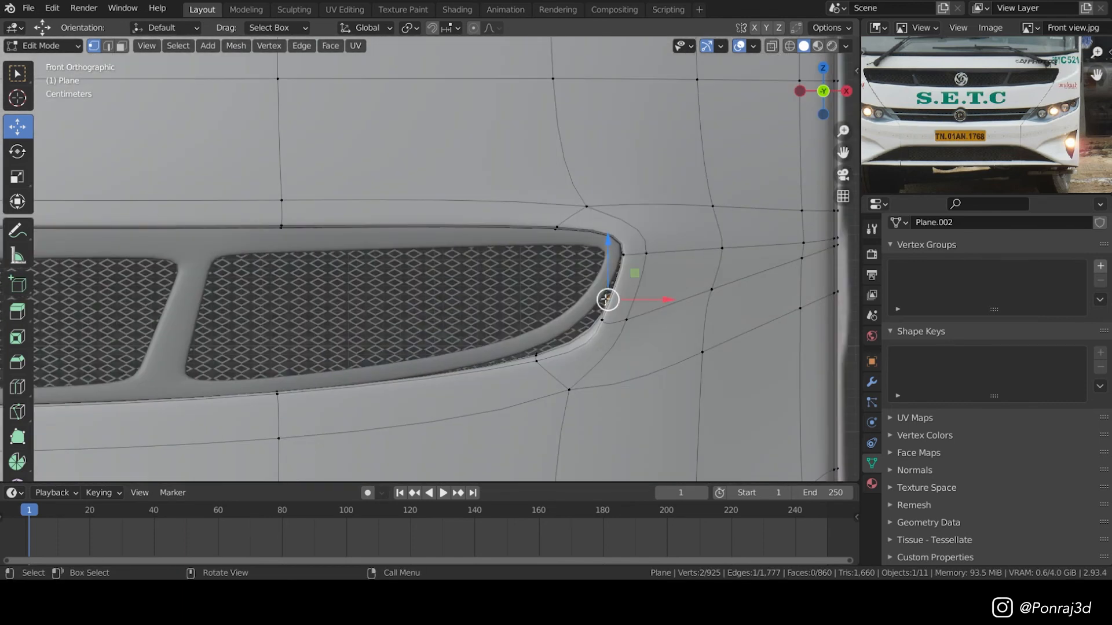
# - Check the grille's end against the reference photo and turn off the body Subdivision modifier's on-cage display
pyautogui.press('z')
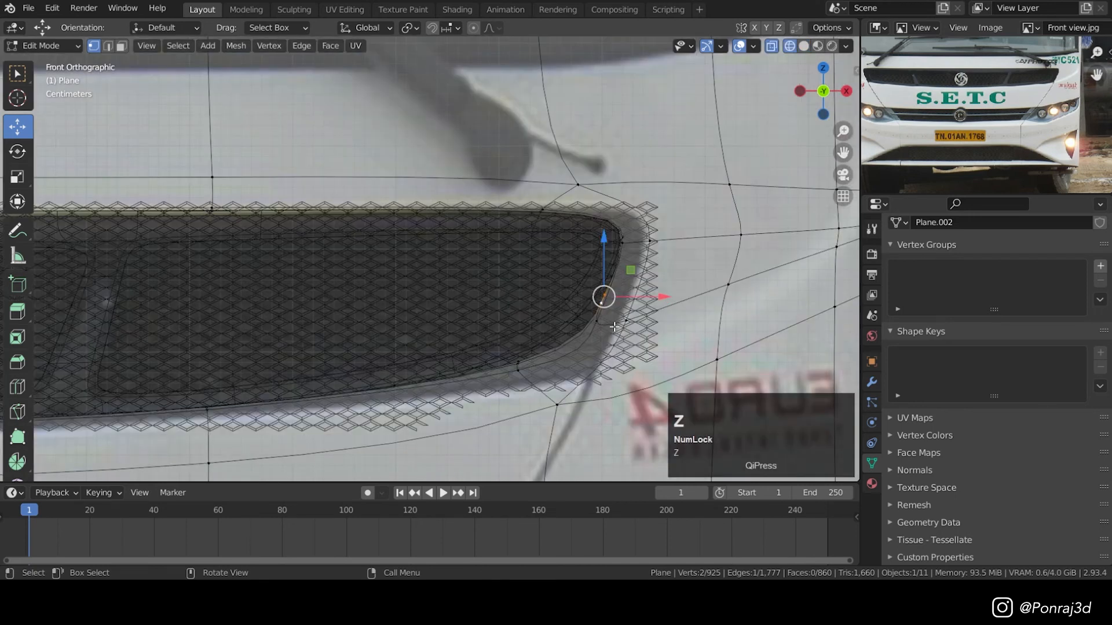
pyautogui.moveTo(613, 332); pyautogui.dragTo(594, 332, button='middle')
pyautogui.scroll(2, 469, 336)
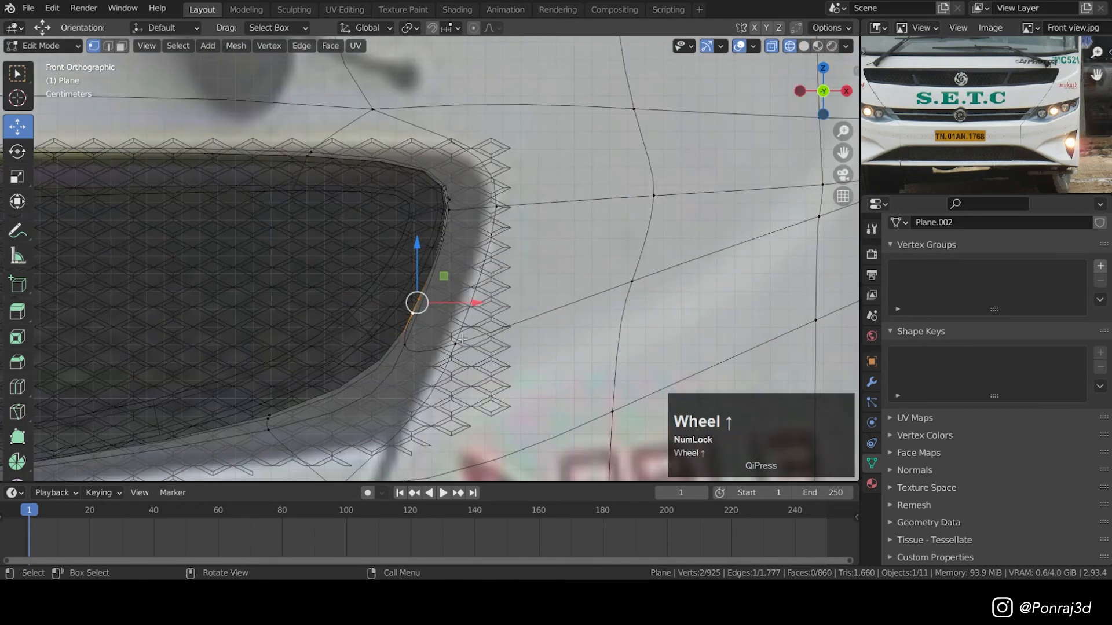
pyautogui.scroll(-5, 423, 338)
pyautogui.press('z')
pyautogui.scroll(1, 360, 320)
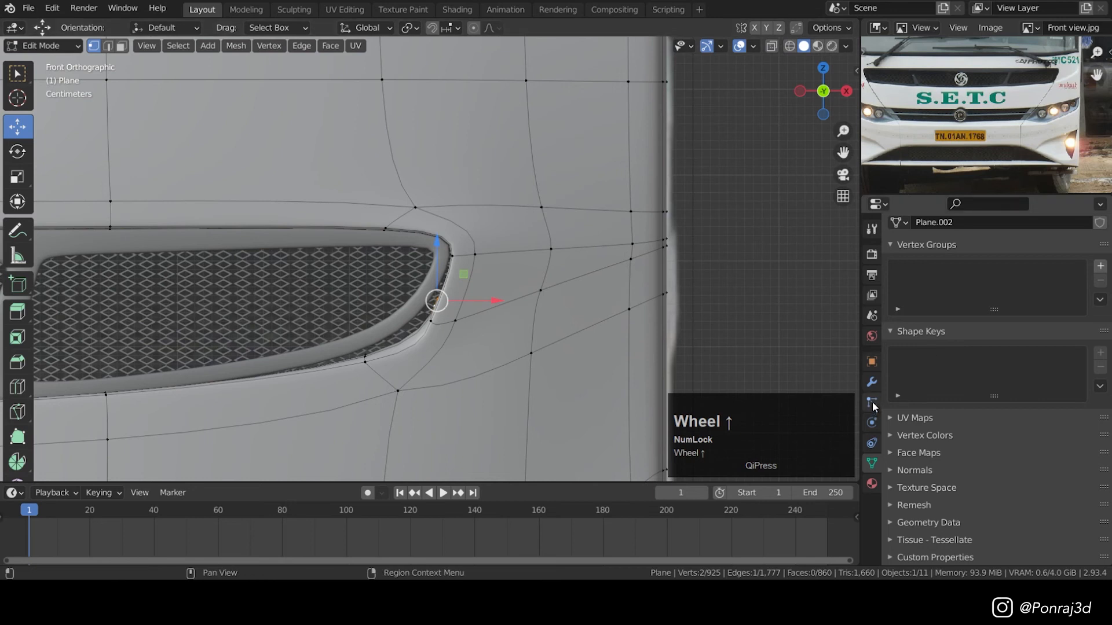
pyautogui.click(872, 383)
pyautogui.click(1010, 331)
pyautogui.scroll(2, 452, 342)
pyautogui.press('z')
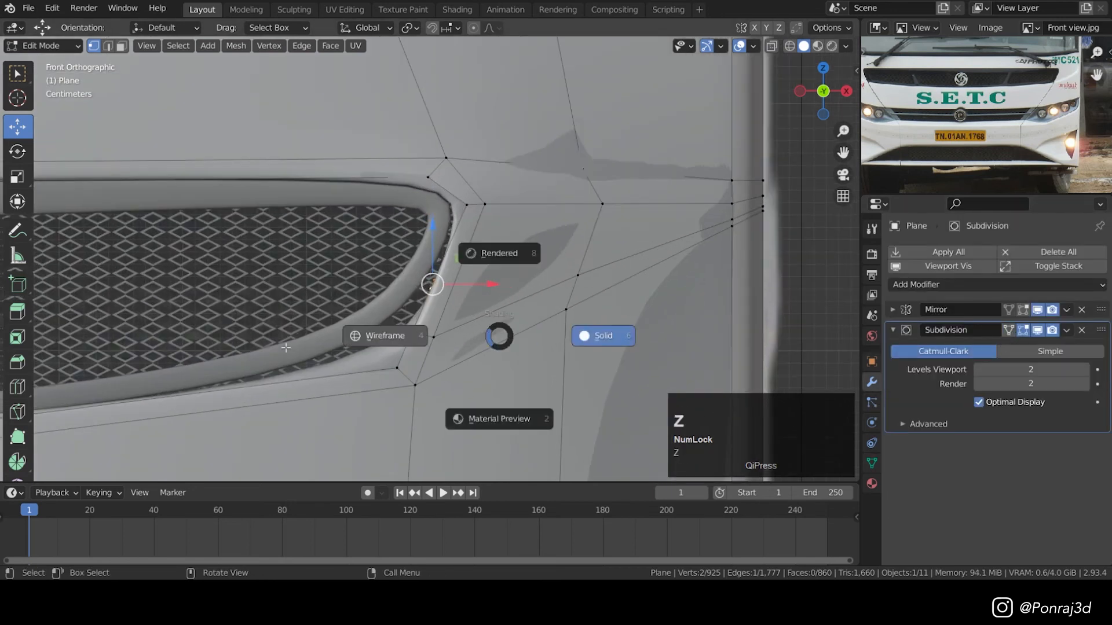
# - Slide the new rim edge of the upper grille opening down toward its lower outer corner
pyautogui.moveTo(396, 292); pyautogui.dragTo(464, 302, button='middle')
pyautogui.scroll(2, 466, 302)
pyautogui.press('g')
pyautogui.press('g')
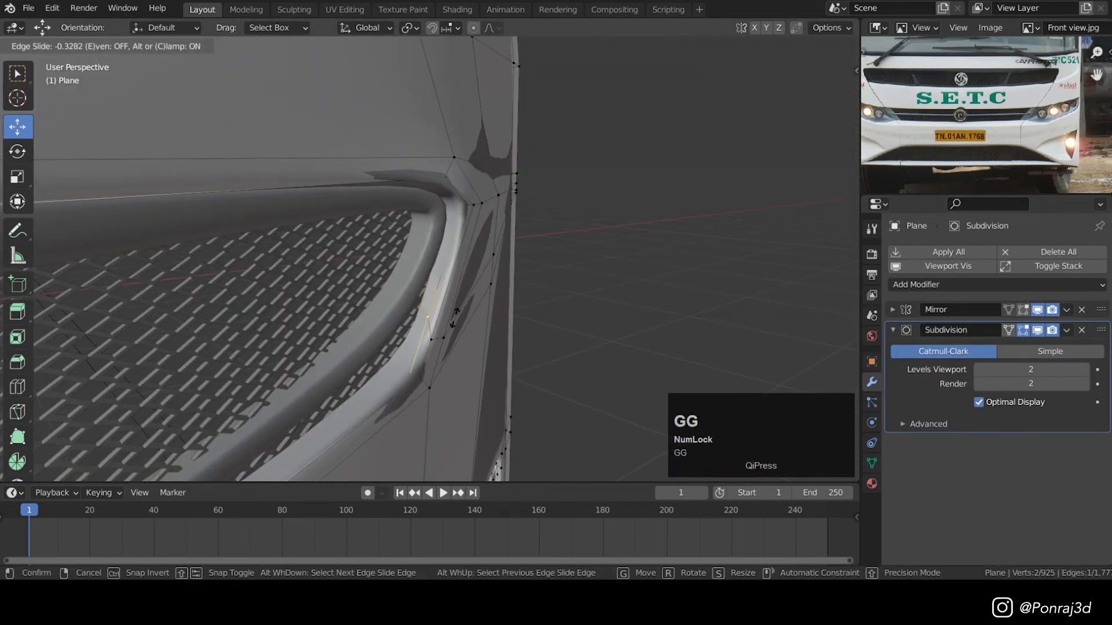
pyautogui.click(433, 336)
pyautogui.press('KP_1')
# - Slide the vertex of the new cut between grille and body side down close to the edge line below
pyautogui.press('z')
pyautogui.press('z')
pyautogui.keyDown('shift'); pyautogui.moveTo(591, 274); pyautogui.dragTo(516, 298, button='middle'); pyautogui.keyUp('shift')
pyautogui.press('h')
pyautogui.press('h')
pyautogui.hotkey('ctrl', 'z')
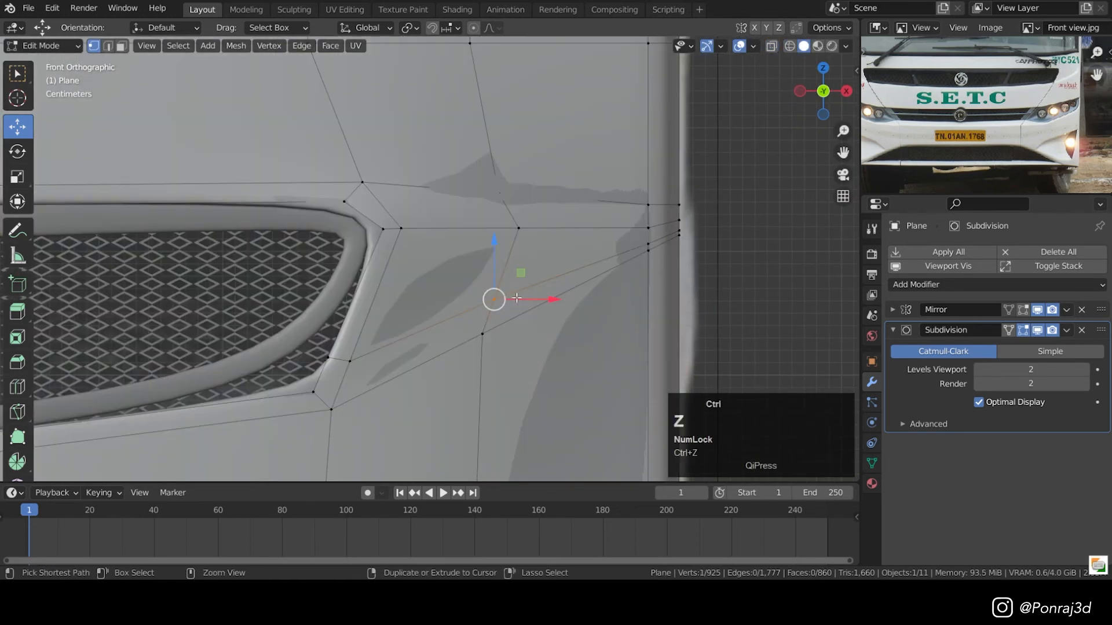
pyautogui.press('g')
pyautogui.press('g')
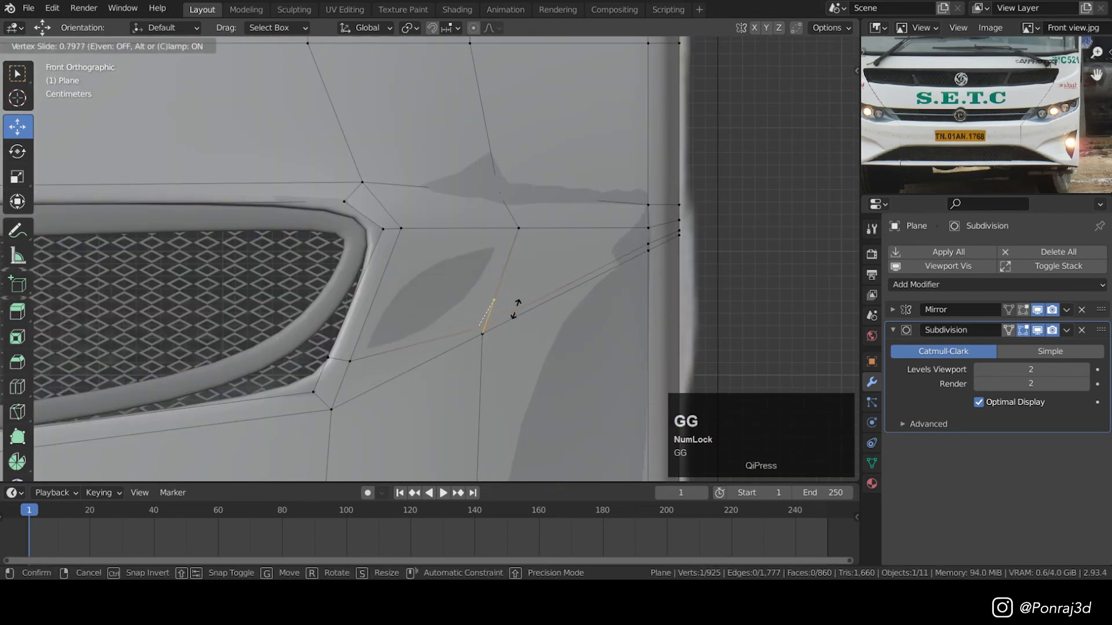
pyautogui.click(515, 308)
# - Slide the body vertices at the grille opening's lower outer corner to tighten the corner
pyautogui.press('z')
pyautogui.moveTo(370, 343); pyautogui.dragTo(316, 378)
pyautogui.press('z')
pyautogui.press('g')
pyautogui.press('g')
pyautogui.click(328, 427)
# - Select the face loops beside and above the upper grille and move them along the Y axis
pyautogui.press('3')
pyautogui.moveTo(414, 317); pyautogui.dragTo(380, 315, button='middle')
pyautogui.keyDown('alt'); pyautogui.click(356, 297); pyautogui.keyUp('alt')
pyautogui.scroll(-2, 410, 243)
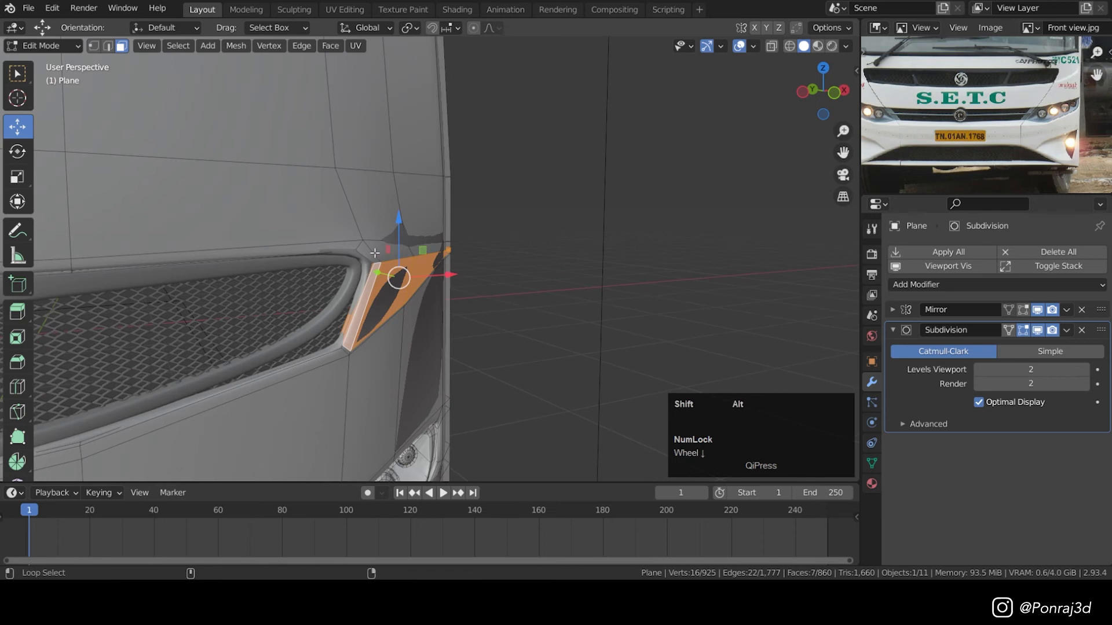
pyautogui.keyDown('alt'); pyautogui.keyDown('shift'); pyautogui.click(344, 243); pyautogui.keyUp('shift'); pyautogui.keyUp('alt')
pyautogui.scroll(-3, 363, 228)
pyautogui.keyDown('shift'); pyautogui.moveTo(363, 228); pyautogui.dragTo(379, 258, button='middle'); pyautogui.keyUp('shift')
pyautogui.scroll(4, 380, 259)
pyautogui.moveTo(467, 318); pyautogui.dragTo(473, 322)
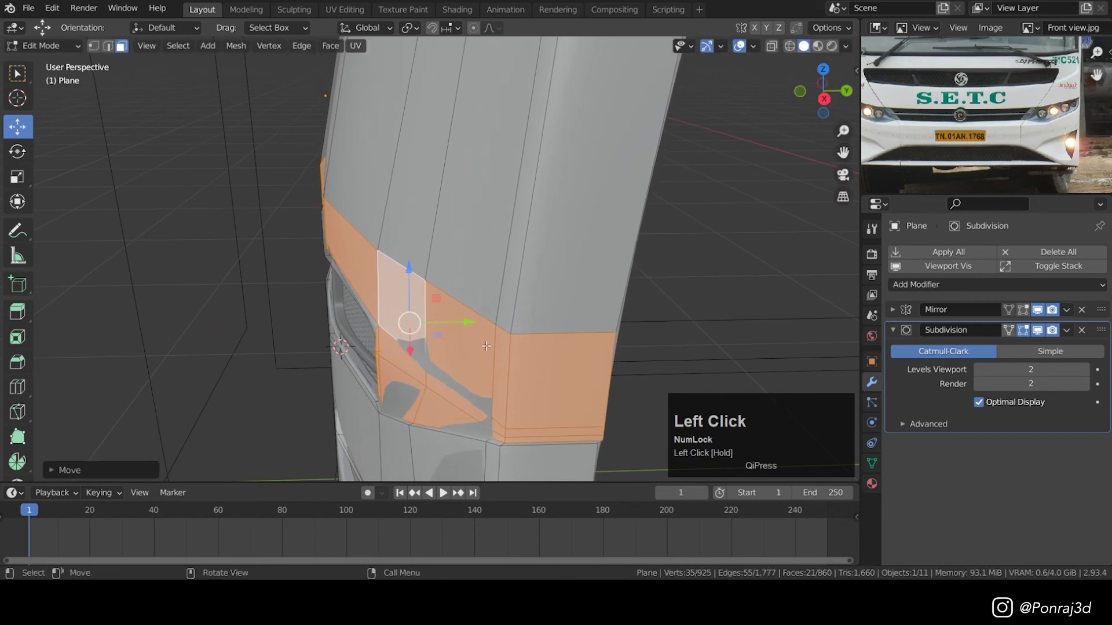
pyautogui.press('KP_1')
pyautogui.moveTo(466, 328); pyautogui.dragTo(456, 327)
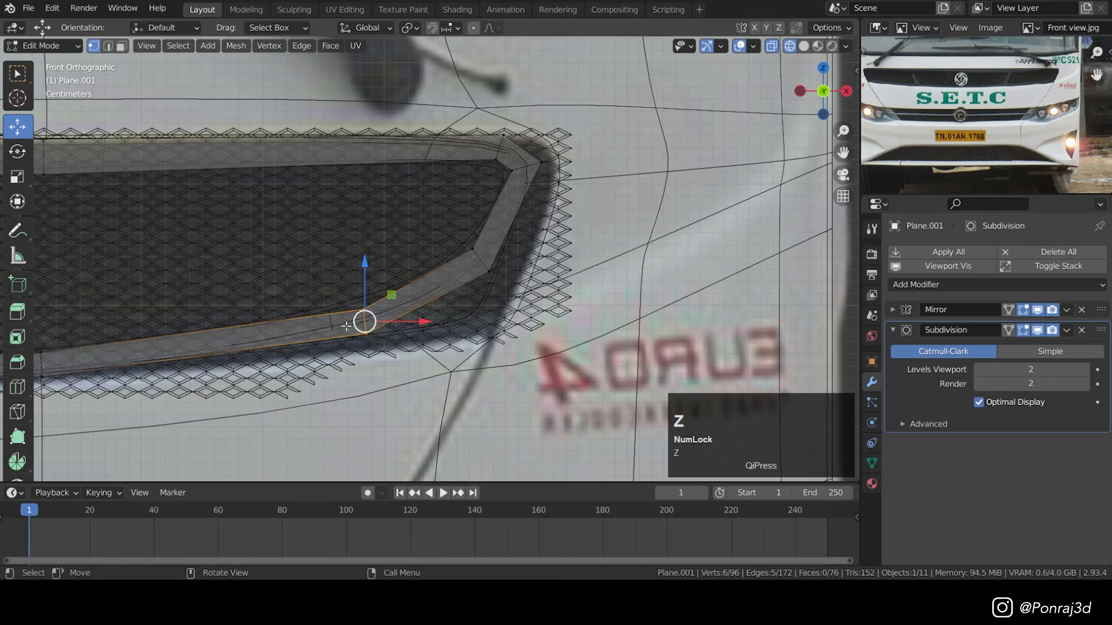
# - Reposition the grille frame's lower outer corner vertices to match the sharper body opening
pyautogui.press('z')
pyautogui.moveTo(362, 320)
pyautogui.mouseDown()
pyautogui.moveTo(477, 330)
pyautogui.moveTo(508, 368)
pyautogui.mouseUp()
pyautogui.press('z')
pyautogui.click(415, 362)
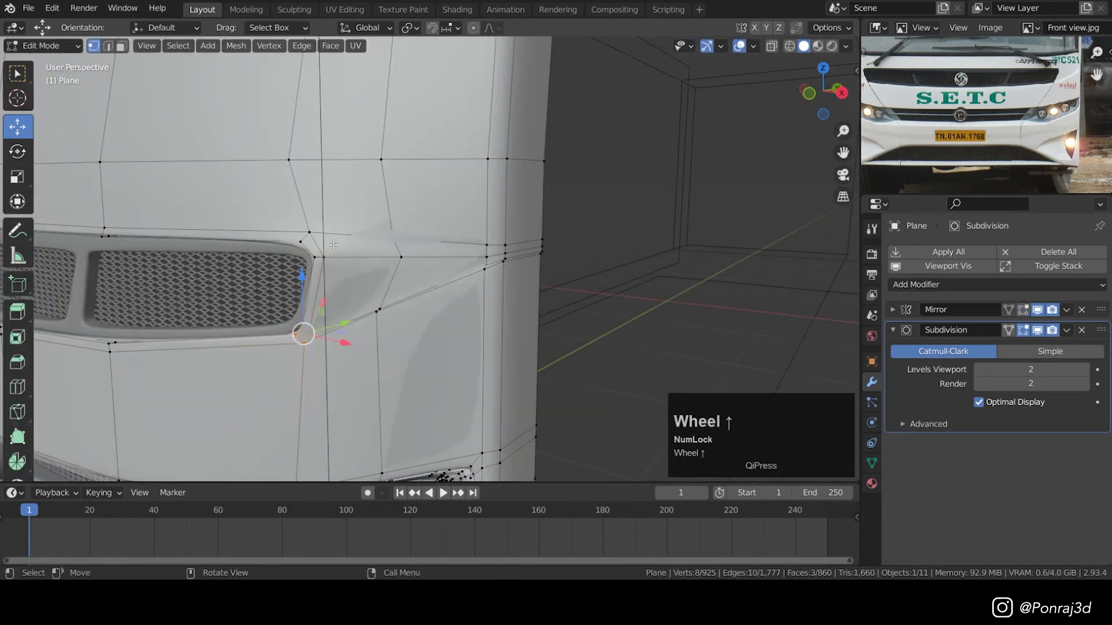
# - Slide the body vertices along the crease between the upper grille and the body side, and return to Object Mode
pyautogui.moveTo(351, 252); pyautogui.dragTo(356, 249)
pyautogui.press('g')
pyautogui.press('g')
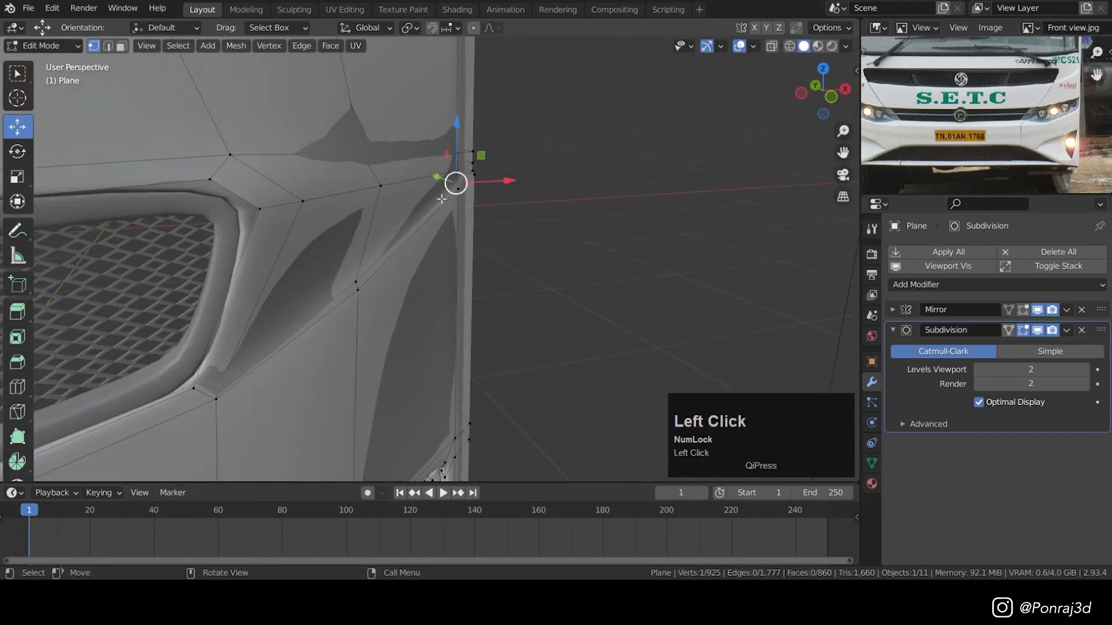
pyautogui.press('Tab')
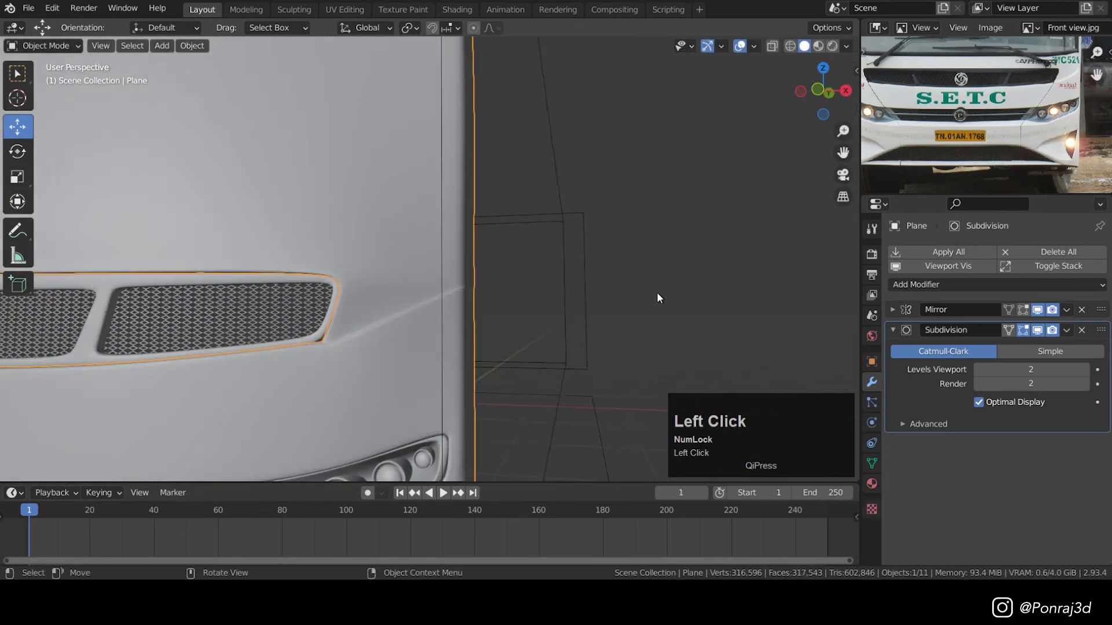
pyautogui.click(657, 292)
pyautogui.scroll(2, 364, 255)
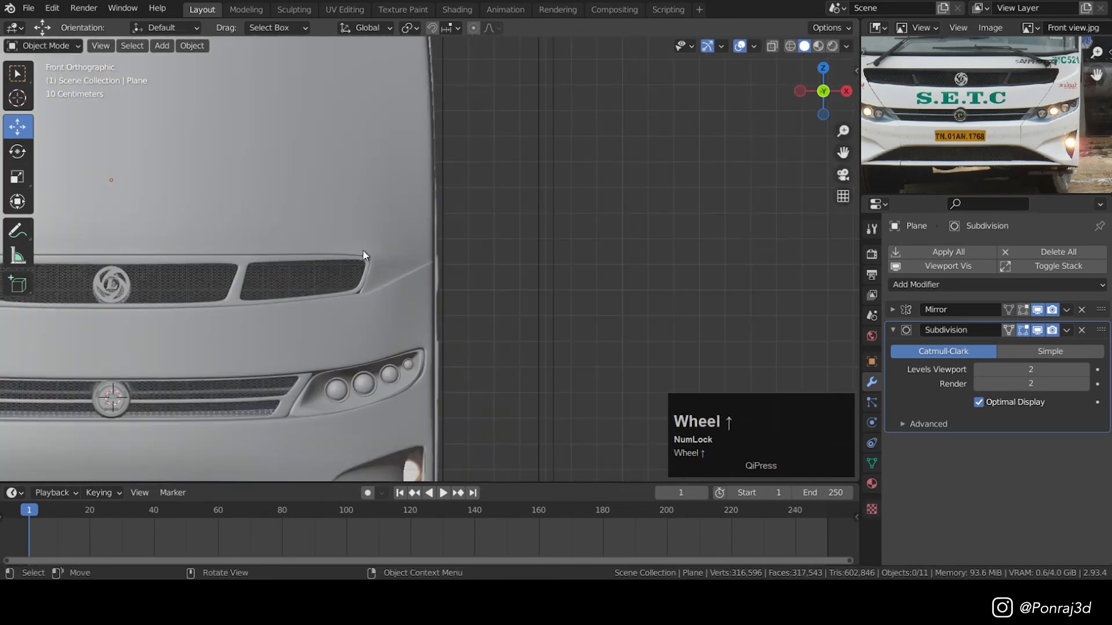
pyautogui.keyDown('shift'); pyautogui.moveTo(370, 267); pyautogui.dragTo(472, 281, button='middle'); pyautogui.keyUp('shift')
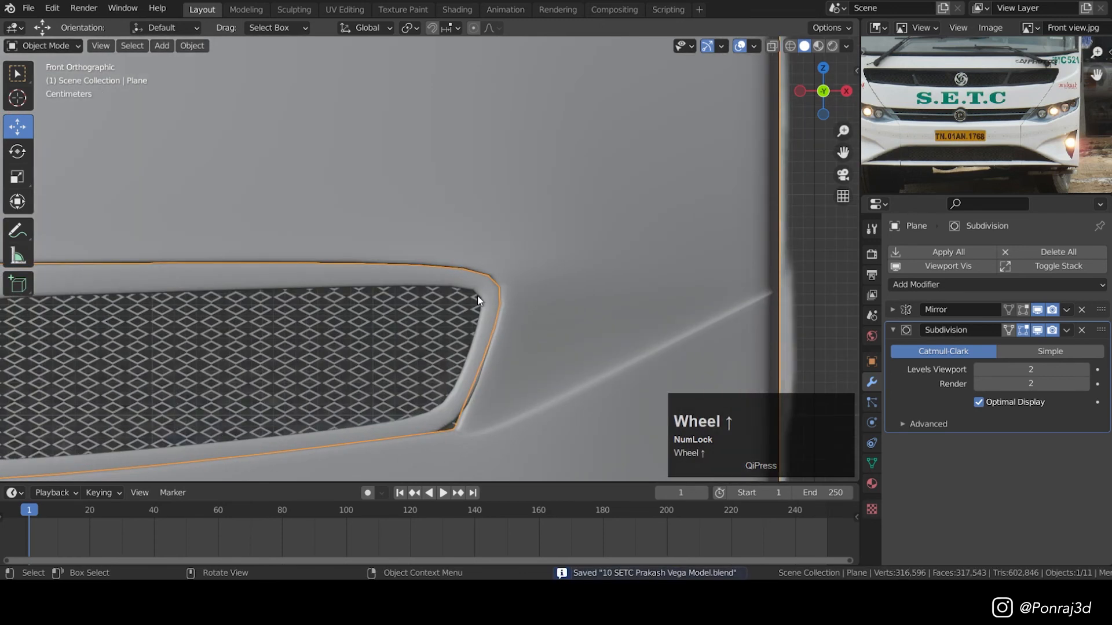
# - Adjust the mesh around the upper grille's lower outer corner so frame and body meet, and save the file
pyautogui.click(545, 262)
pyautogui.moveTo(545, 262); pyautogui.dragTo(635, 308, button='middle')
pyautogui.press('Tab')
pyautogui.scroll(-3, 618, 285)
pyautogui.press('Tab')
pyautogui.click(591, 300)
pyautogui.press('Tab')
pyautogui.scroll(3, 592, 309)
pyautogui.press('z')
pyautogui.moveTo(620, 334); pyautogui.dragTo(471, 226)
pyautogui.press('z')
pyautogui.moveTo(648, 278); pyautogui.dragTo(578, 299, button='middle')
pyautogui.moveTo(638, 296); pyautogui.dragTo(651, 293)
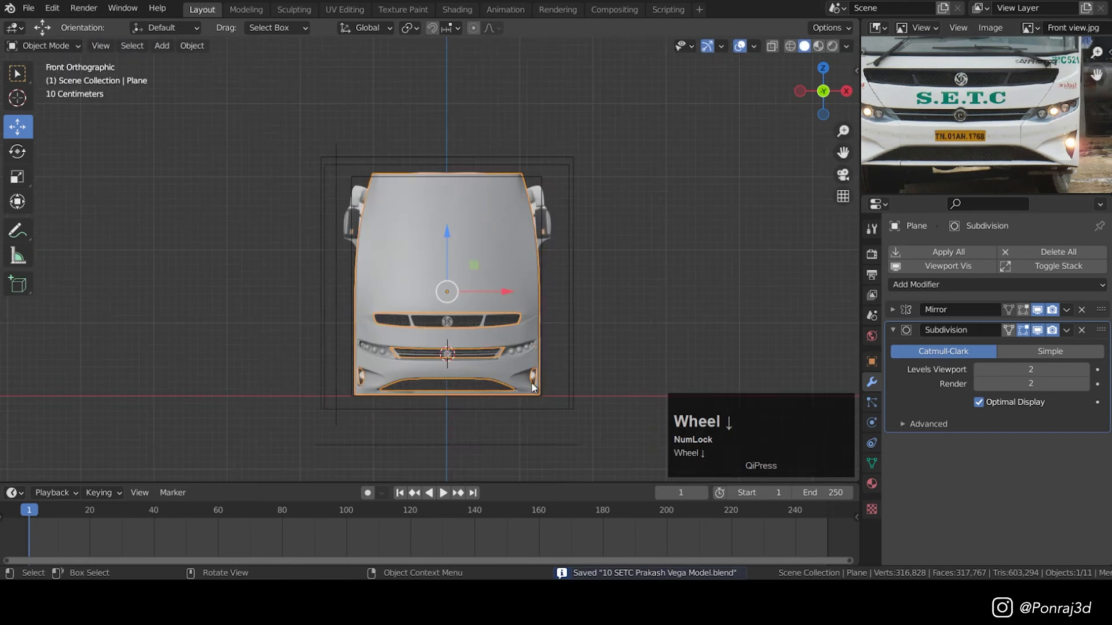
pyautogui.scroll(5, 514, 391)
pyautogui.hotkey('ctrl', 's')
# - Duplicate the third headlight lamp from the centre and place the copy in the fog light opening
pyautogui.scroll(2, 473, 246)
pyautogui.scroll(2, 474, 246)
pyautogui.click(440, 208)
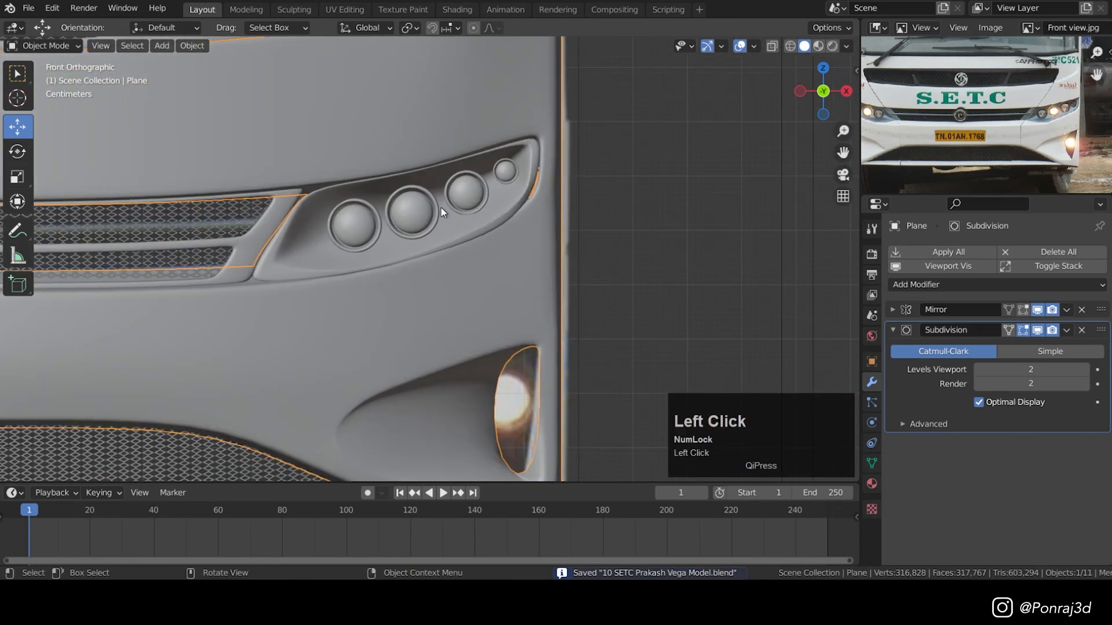
pyautogui.press('Tab')
pyautogui.press('z')
pyautogui.rightClick(453, 197)
pyautogui.press('l')
pyautogui.press('l')
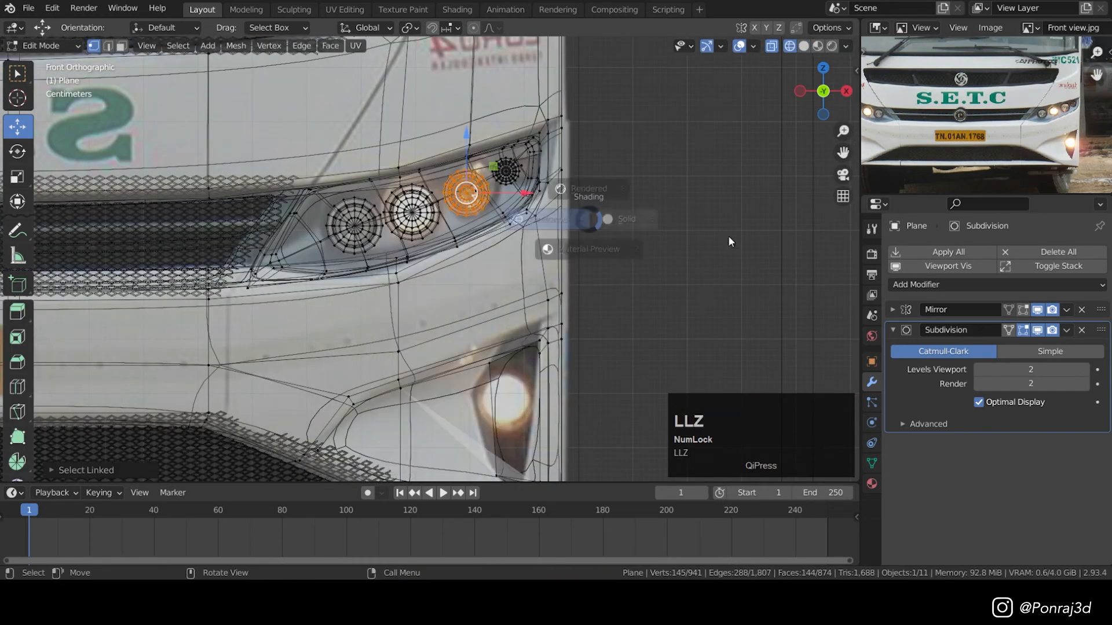
pyautogui.hotkey('shift', 'z')
pyautogui.hotkey('shift', 'd')
pyautogui.click(508, 404)
# - Scale the duplicated lamp, position it in depth within the fog light opening, and save the file
pyautogui.press('s')
pyautogui.click(609, 397)
pyautogui.moveTo(625, 370); pyautogui.dragTo(555, 376, button='middle')
pyautogui.moveTo(556, 375); pyautogui.dragTo(579, 368)
pyautogui.moveTo(596, 359)
pyautogui.mouseDown(button='middle')
pyautogui.moveTo(673, 318)
pyautogui.moveTo(590, 353)
pyautogui.mouseUp(button='middle')
pyautogui.press('Tab')
pyautogui.hotkey('ctrl', 's')
# - Duplicate the fog light opening's edge outline, separate it into its own object and select that object
pyautogui.click(749, 323)
pyautogui.moveTo(660, 353); pyautogui.dragTo(722, 319, button='middle')
pyautogui.press('Tab')
pyautogui.click(740, 324)
pyautogui.moveTo(764, 279); pyautogui.dragTo(665, 311, button='middle')
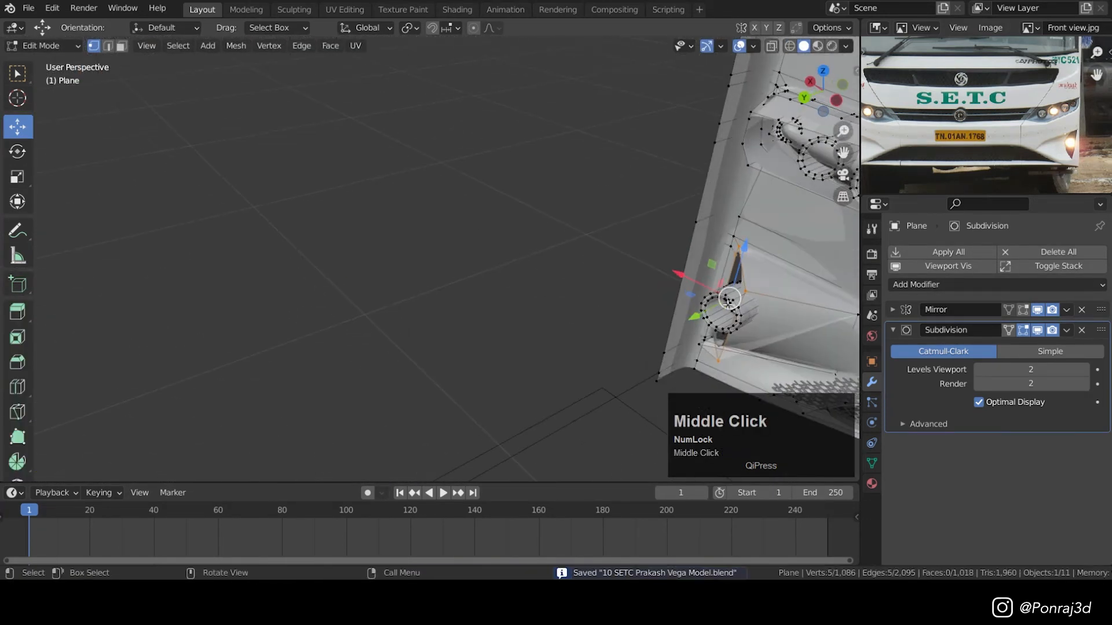
pyautogui.scroll(2, 695, 312)
pyautogui.hotkey('shift', 'd')
pyautogui.keyDown('shift'); pyautogui.click(794, 277); pyautogui.keyUp('shift')
pyautogui.press('p')
pyautogui.click(793, 277)
pyautogui.press('Tab')
pyautogui.click(739, 265)
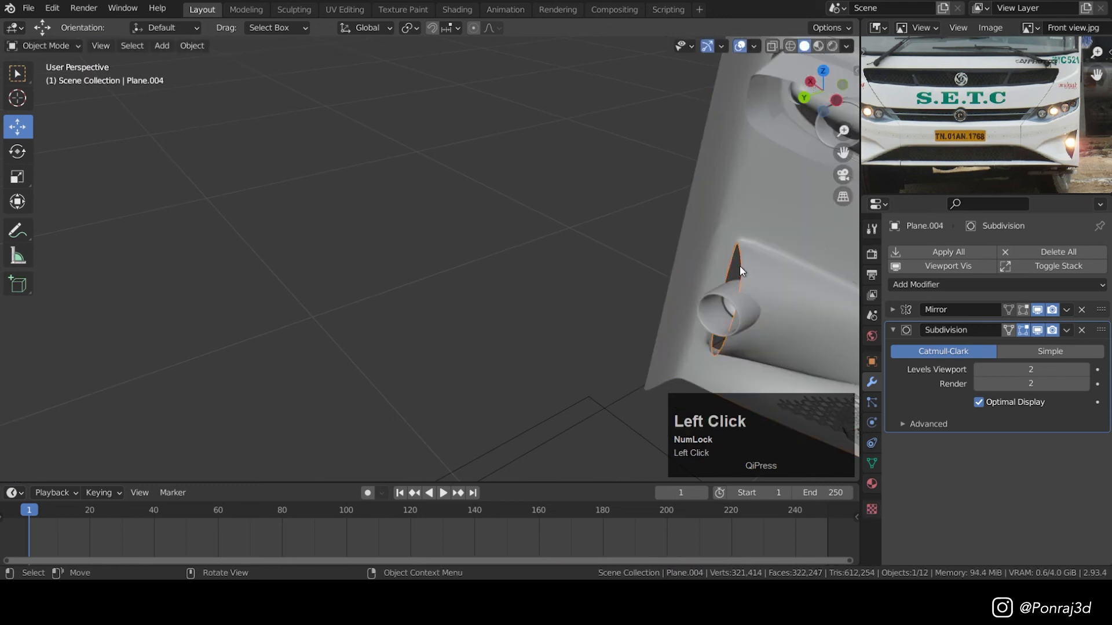
# - Isolate the fog light opening's outline object in local view and open its mesh for editing
pyautogui.press('1')
pyautogui.press('a')
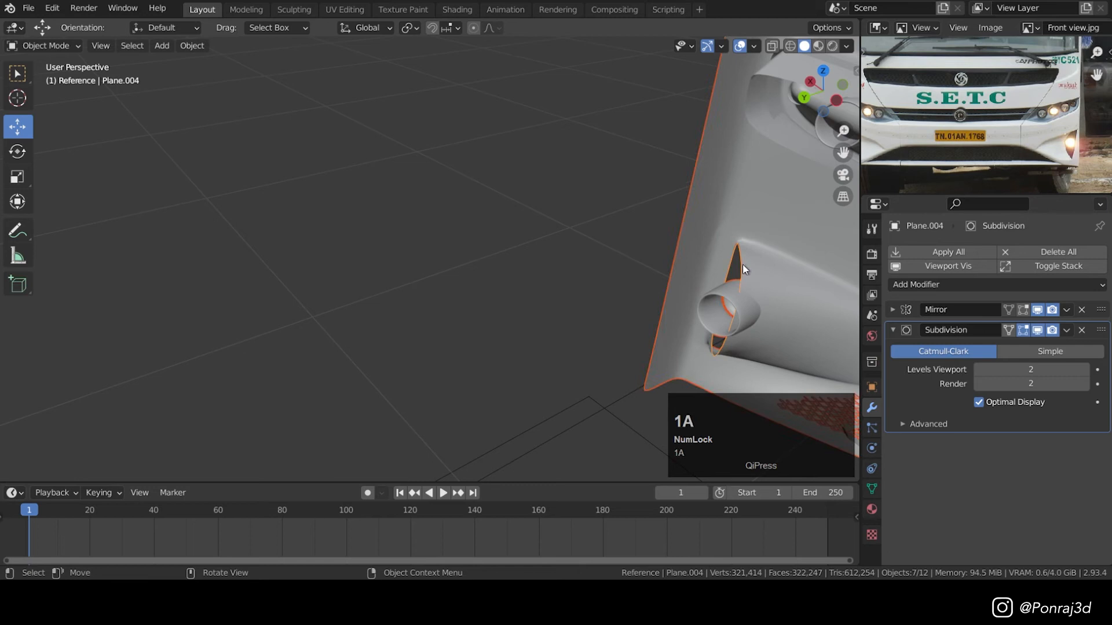
pyautogui.click(741, 262)
pyautogui.press('KP_Divide')
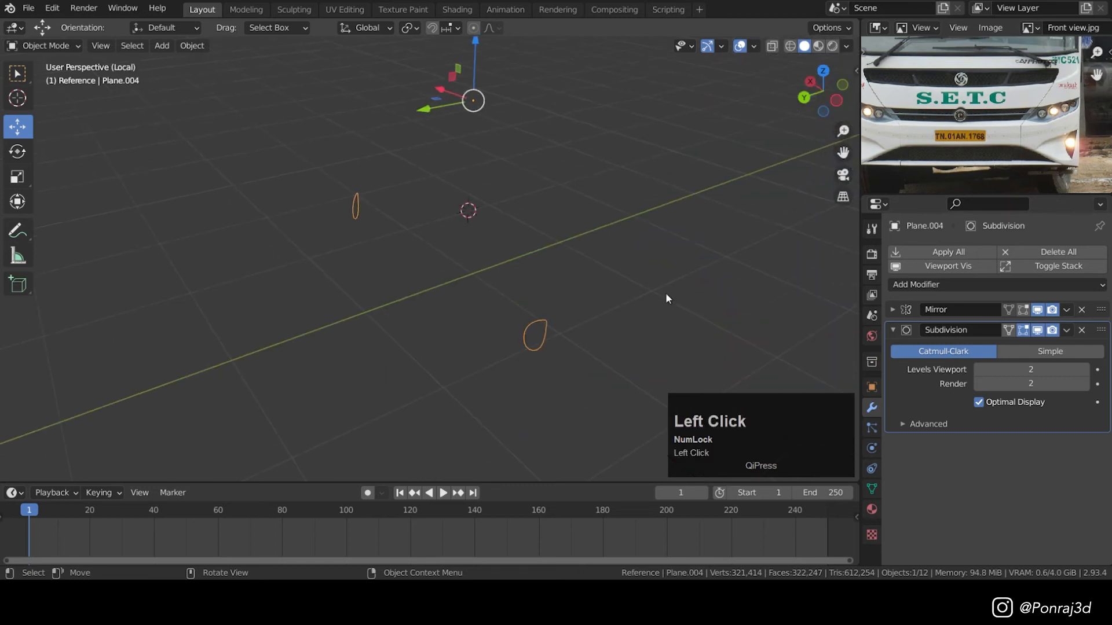
pyautogui.moveTo(666, 298); pyautogui.dragTo(569, 288, button='middle')
pyautogui.press('Tab')
pyautogui.scroll(3, 341, 260)
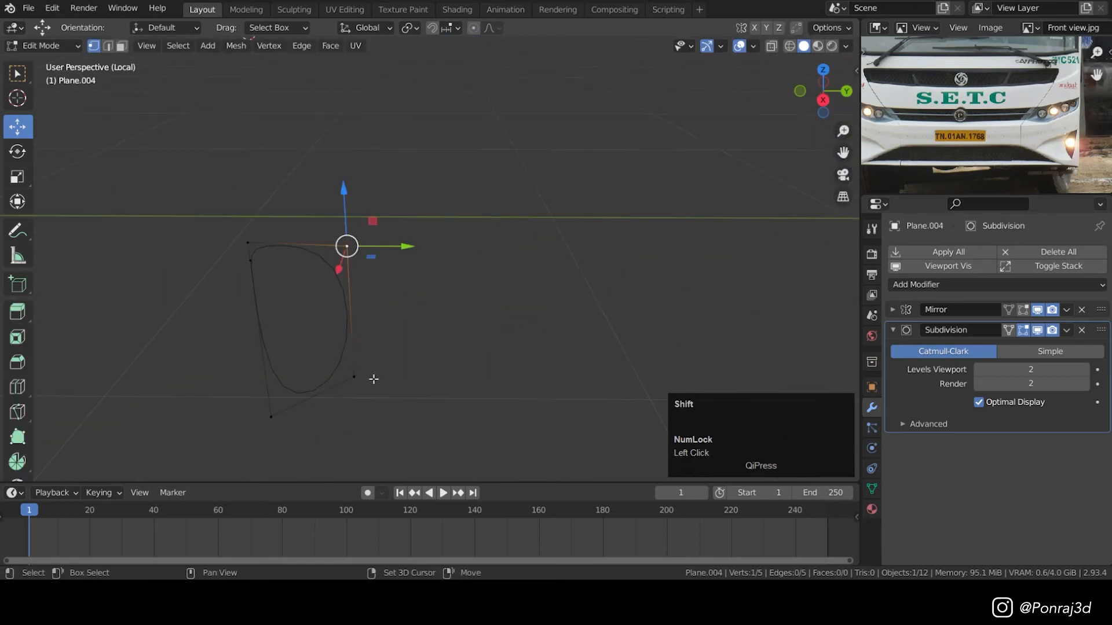
# - Subdivide the long side edge of the fog light outline and slide the new vertex up close to the upper corner
pyautogui.keyDown('shift'); pyautogui.click(373, 379); pyautogui.keyUp('shift')
pyautogui.rightClick(539, 194)
pyautogui.click(351, 314)
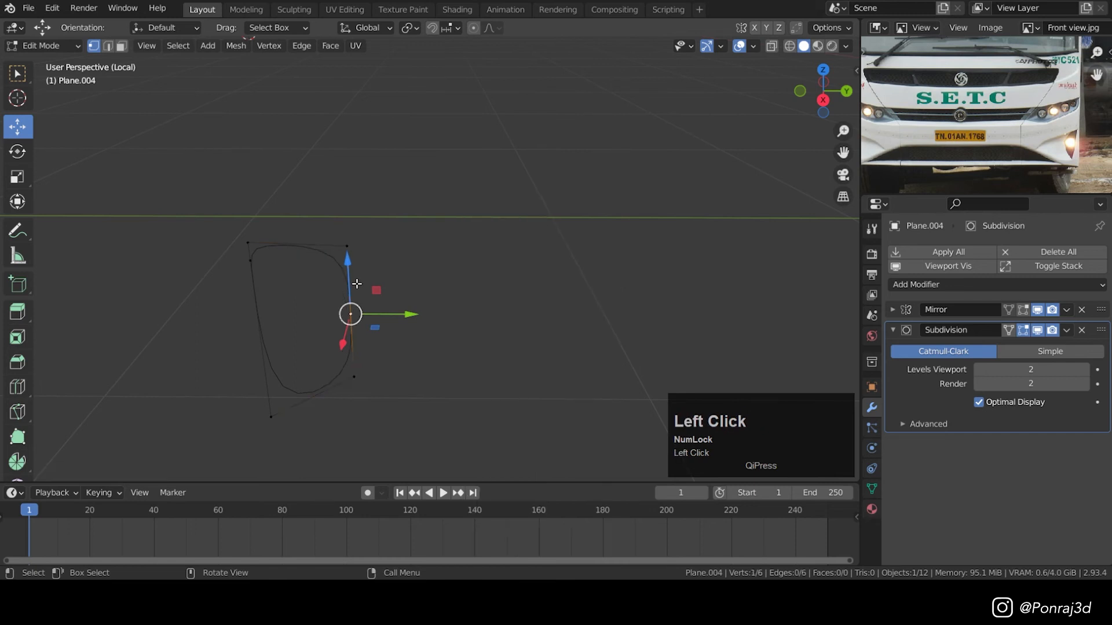
pyautogui.press('g')
pyautogui.press('g')
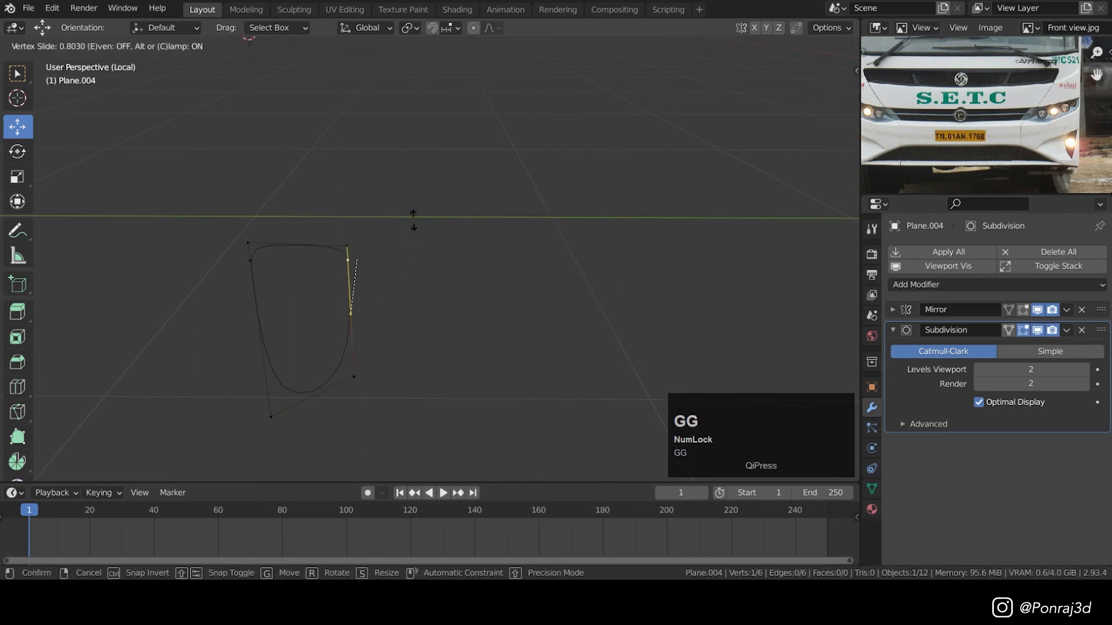
pyautogui.click(414, 220)
# - Fill the fog light outline with faces, starting from the narrow strip at its upper end, and finish mesh editing
pyautogui.keyDown('shift'); pyautogui.click(250, 260); pyautogui.keyUp('shift')
pyautogui.press('f')
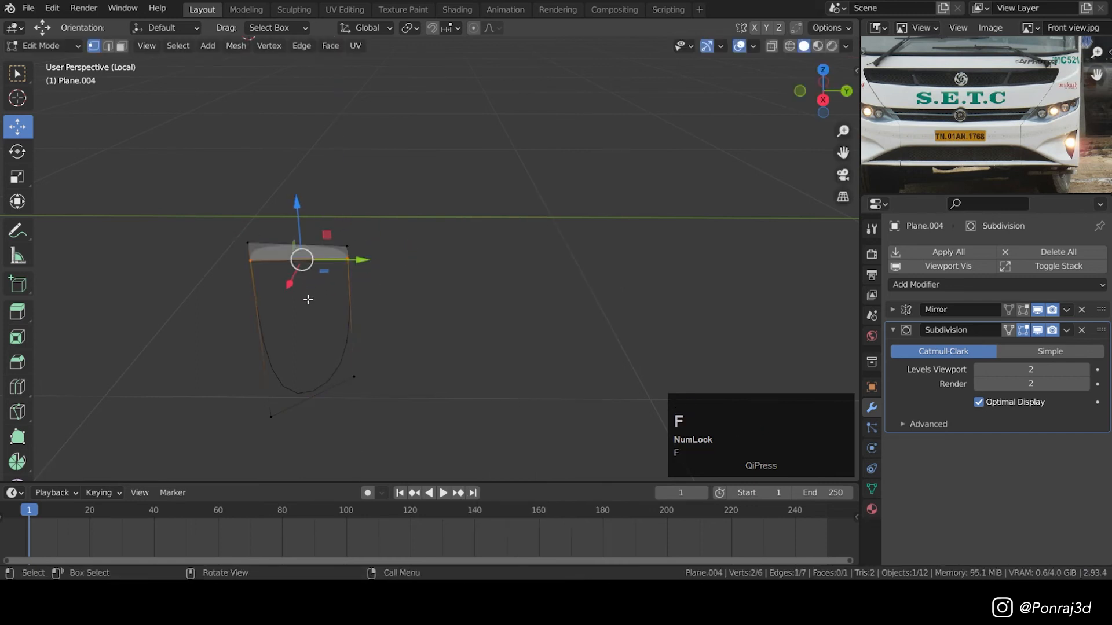
pyautogui.press('f')
pyautogui.press('Tab')
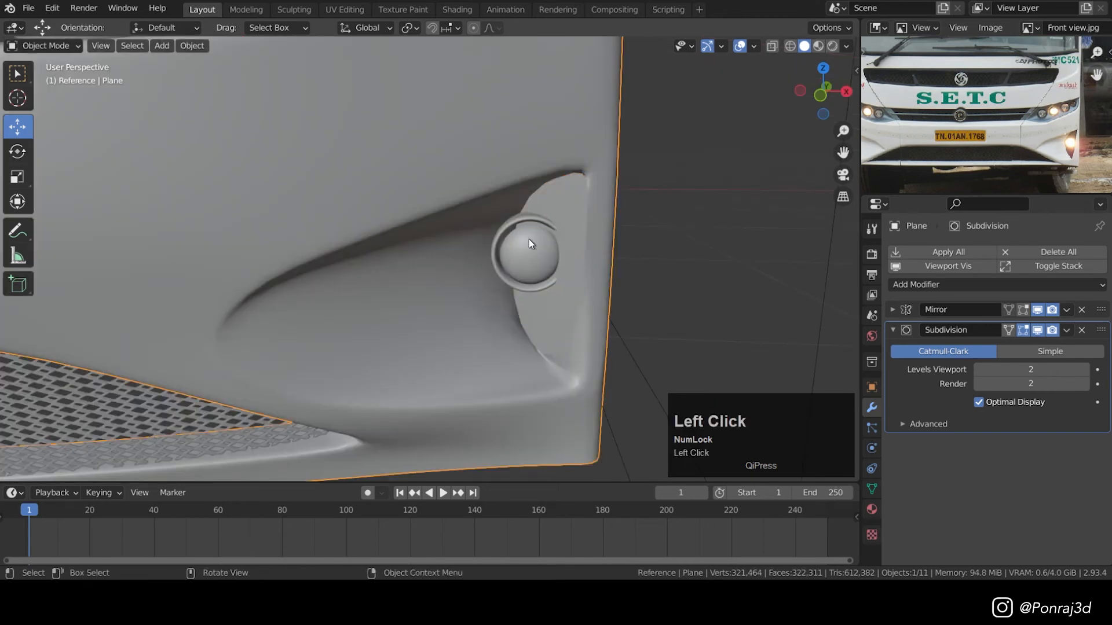
# - Reposition the fog light lamp's mesh within its opening and save the file
pyautogui.press('KP_1')
pyautogui.moveTo(610, 232); pyautogui.dragTo(540, 258, button='middle')
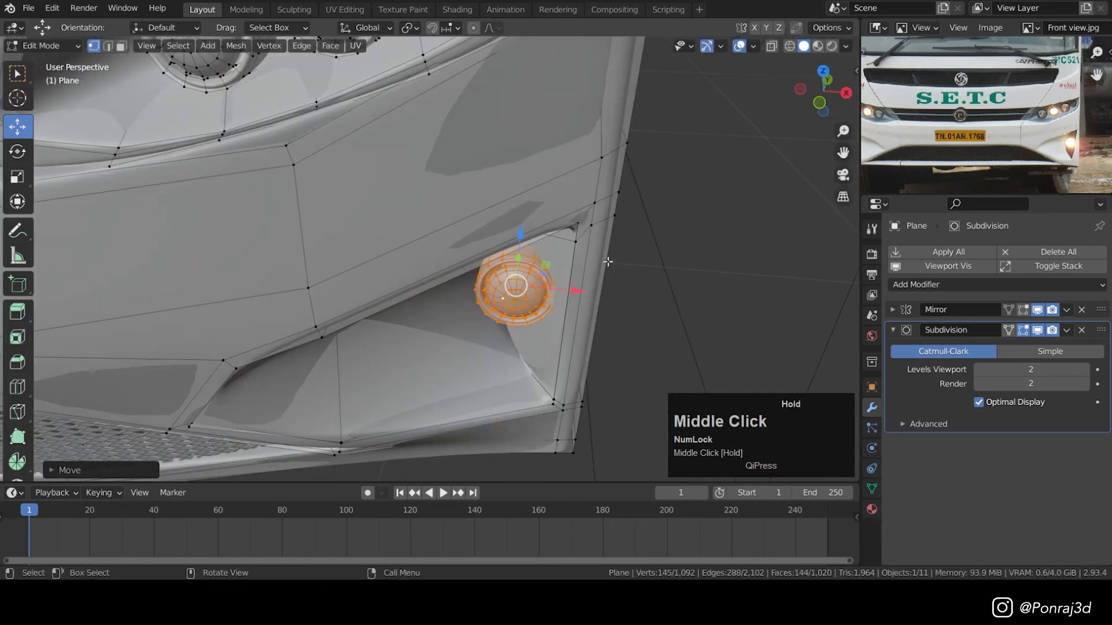
pyautogui.press('Tab')
pyautogui.scroll(-7, 540, 259)
pyautogui.press('KP_1')
pyautogui.hotkey('ctrl', 's')
pyautogui.scroll(6, 429, 359)
pyautogui.hotkey('ctrl', 's')
pyautogui.scroll(3, 412, 386)
# - Add a vertical edge loop beside the body's centre line and raise the panel's lower edge above the round emblem
pyautogui.press('z')
pyautogui.press('z')
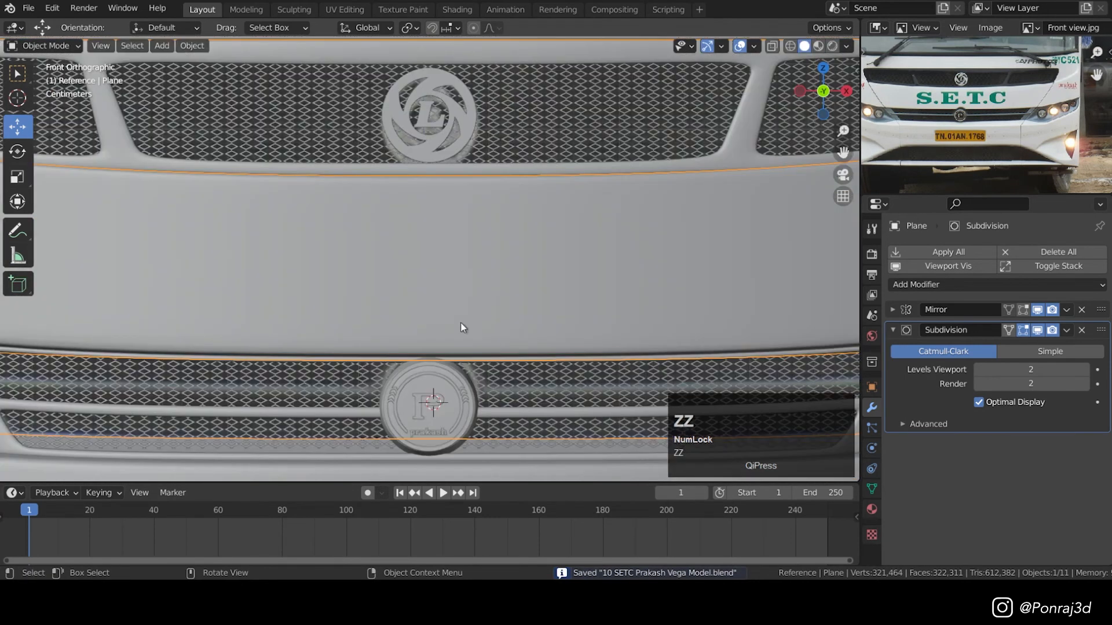
pyautogui.press('Tab')
pyautogui.hotkey('ctrl', 'r')
pyautogui.click(445, 344)
pyautogui.click(451, 344)
pyautogui.scroll(3, 451, 344)
pyautogui.press('z')
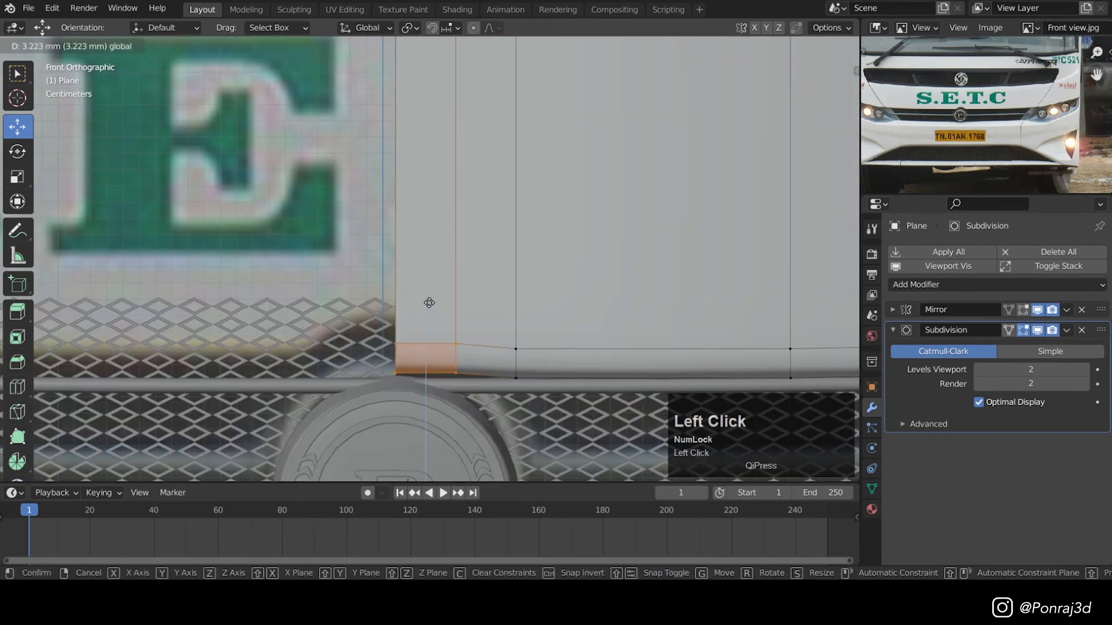
pyautogui.moveTo(425, 318); pyautogui.dragTo(425, 278)
# - Add another edge loop beside the raised edge above the round emblem to shape the arch, and save the file
pyautogui.press('z')
pyautogui.scroll(-3, 486, 336)
pyautogui.hotkey('ctrl', 'r')
pyautogui.click(528, 321)
pyautogui.press('Tab')
pyautogui.hotkey('ctrl', 's')
# - Scale the linked outline curve in the round emblem's tracing to adjust its fit, and save the file
pyautogui.click(501, 346)
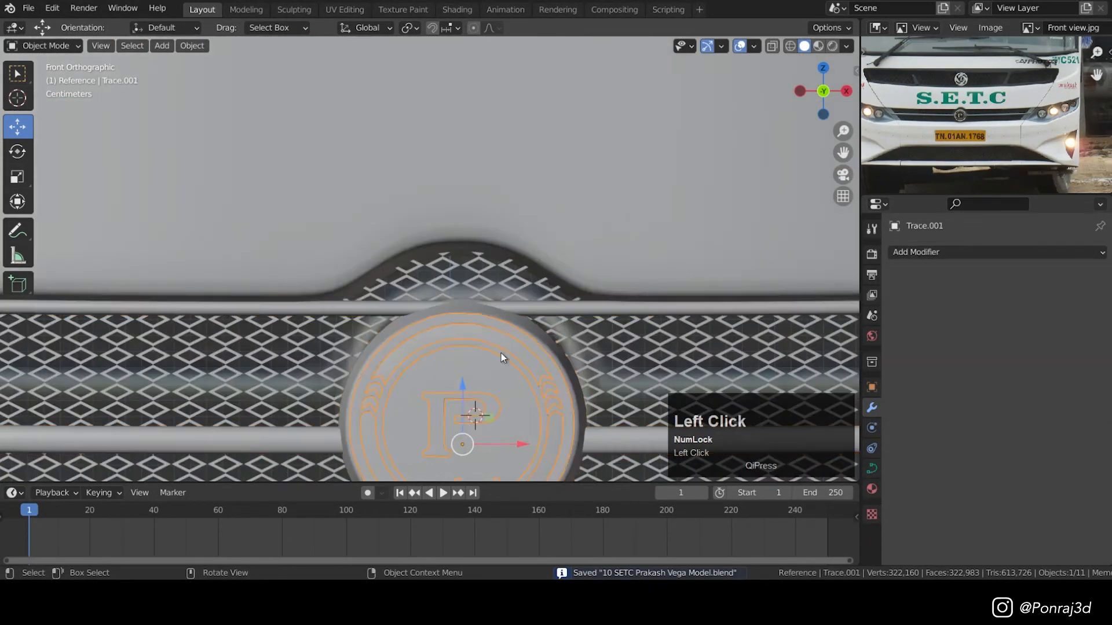
pyautogui.press('Tab')
pyautogui.press('l')
pyautogui.moveTo(544, 354); pyautogui.dragTo(602, 385, button='middle')
pyautogui.press('s')
pyautogui.moveTo(559, 377)
pyautogui.mouseDown()
pyautogui.moveTo(568, 371)
pyautogui.moveTo(530, 372)
pyautogui.mouseUp()
pyautogui.press('Tab')
pyautogui.click(524, 376)
pyautogui.hotkey('ctrl', 's')
# - Examine the whole bus front in front view, from the windscreen area down to the grilles and lamps
pyautogui.press('KP_1')
pyautogui.scroll(-6, 436, 242)
pyautogui.keyDown('shift'); pyautogui.moveTo(540, 223); pyautogui.dragTo(470, 270, button='middle'); pyautogui.keyUp('shift')
pyautogui.scroll(3, 401, 251)
pyautogui.scroll(-3, 401, 251)
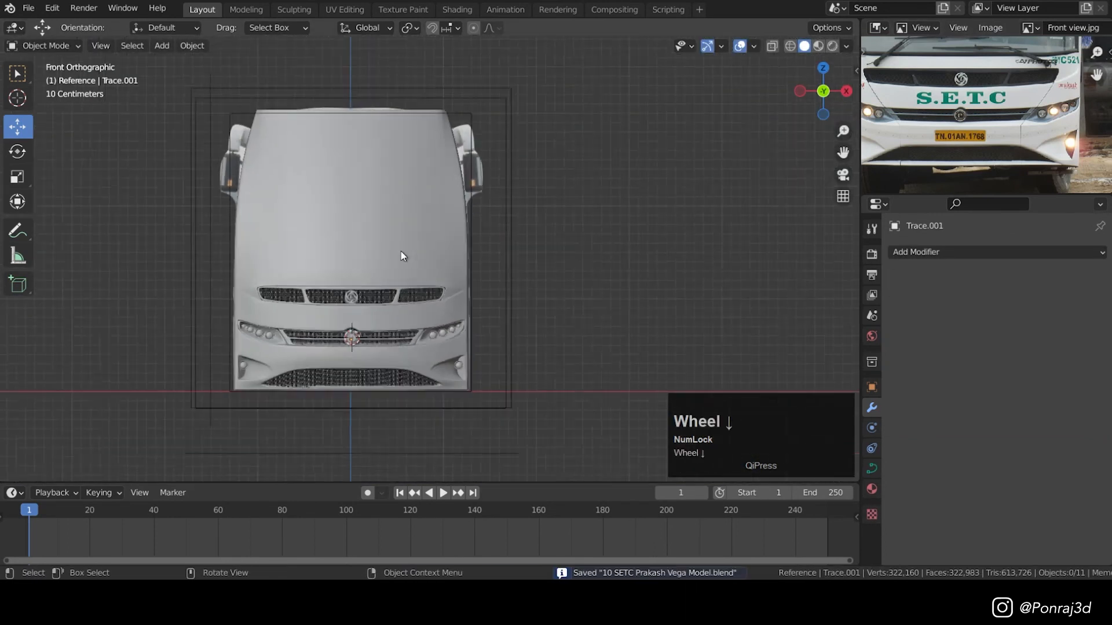
pyautogui.scroll(5, 377, 247)
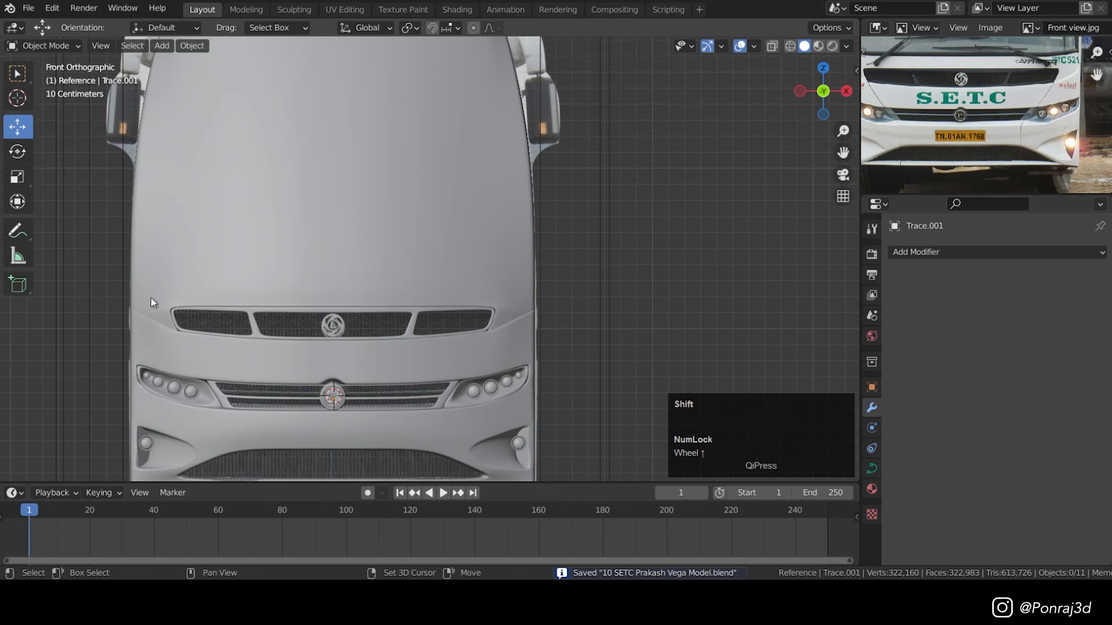
pyautogui.keyDown('shift'); pyautogui.scroll(3, 250, 247); pyautogui.keyUp('shift')
pyautogui.scroll(-3, 550, 321)
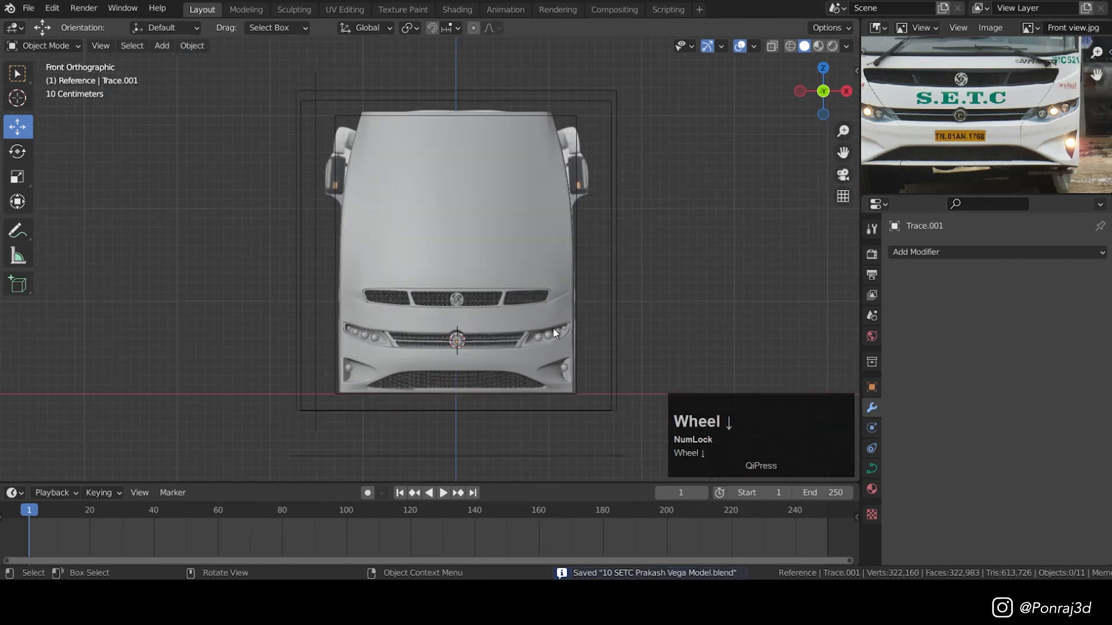
# - In wireframe, raise the outer vertices of the body's edge row below the windscreen to follow the reference's lower glass edge
pyautogui.keyDown('shift'); pyautogui.moveTo(520, 261); pyautogui.dragTo(519, 335, button='middle'); pyautogui.keyUp('shift')
pyautogui.scroll(4, 516, 332)
pyautogui.click(506, 228)
pyautogui.keyDown('shift'); pyautogui.moveTo(544, 245); pyautogui.dragTo(552, 287, button='middle'); pyautogui.keyUp('shift')
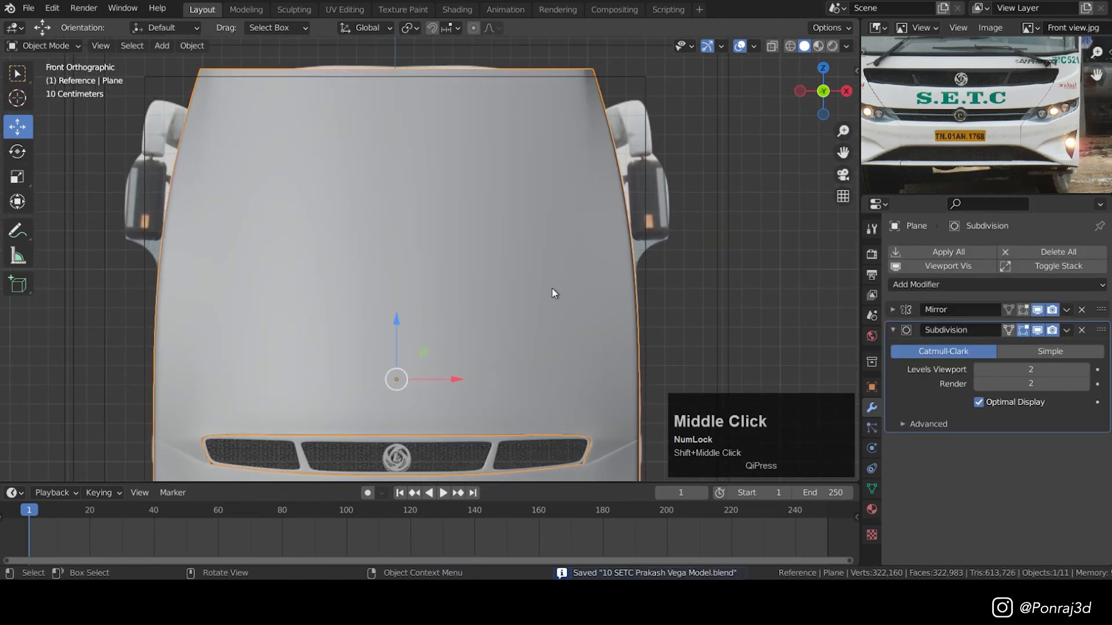
pyautogui.press('z')
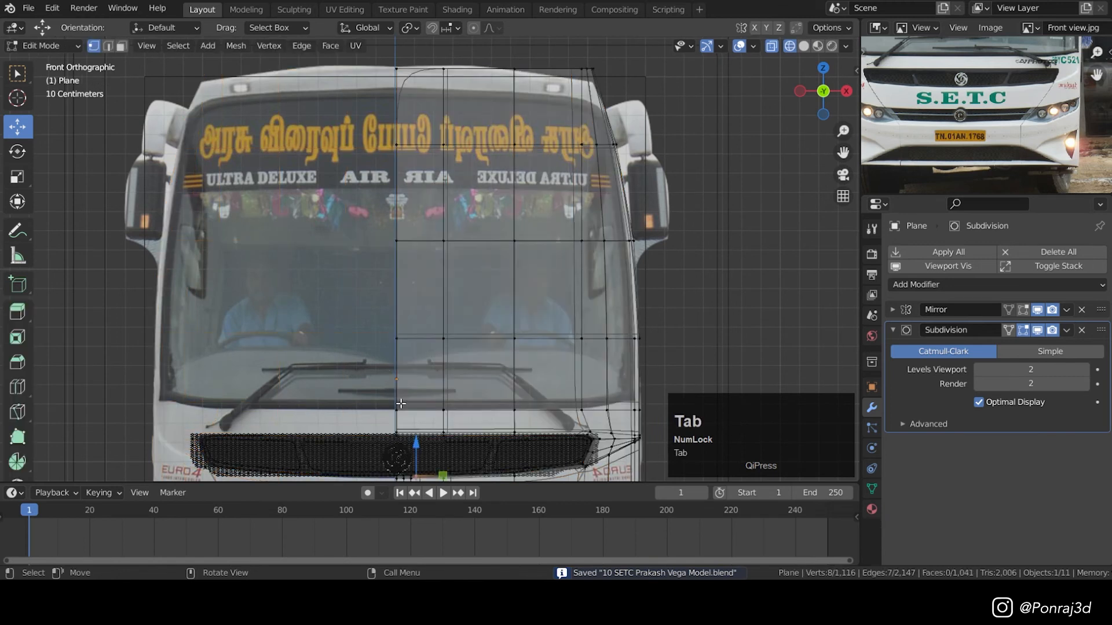
pyautogui.click(439, 410)
pyautogui.scroll(3, 591, 408)
pyautogui.keyDown('shift'); pyautogui.moveTo(592, 401); pyautogui.dragTo(551, 389, button='middle'); pyautogui.keyUp('shift')
pyautogui.keyDown('shift'); pyautogui.moveTo(664, 387); pyautogui.dragTo(545, 332, button='middle'); pyautogui.keyUp('shift')
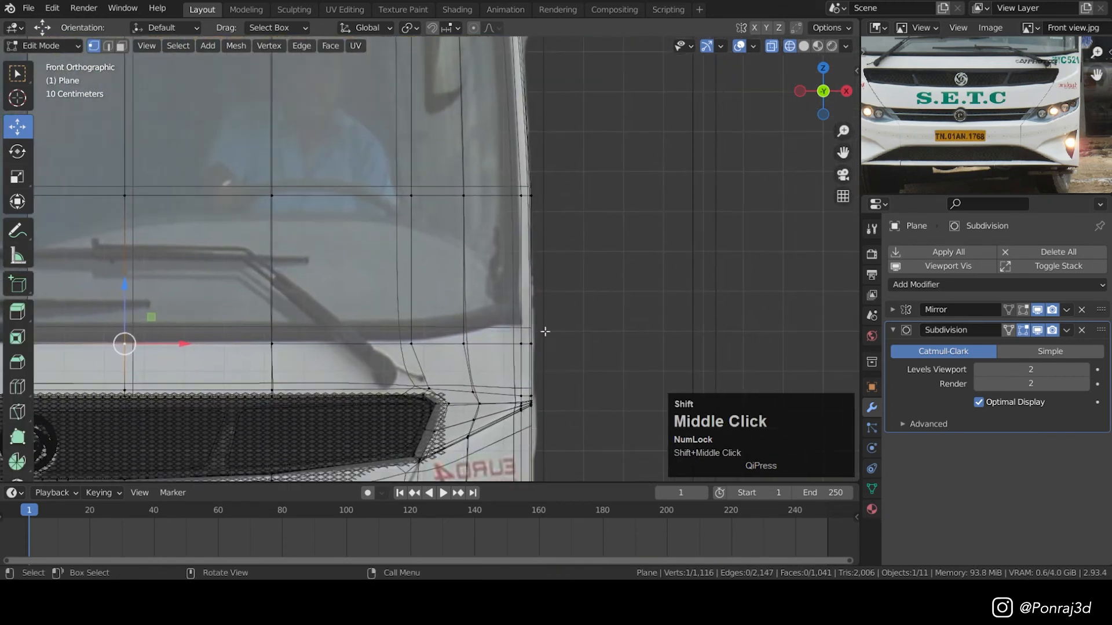
pyautogui.scroll(2, 545, 331)
pyautogui.click(367, 286)
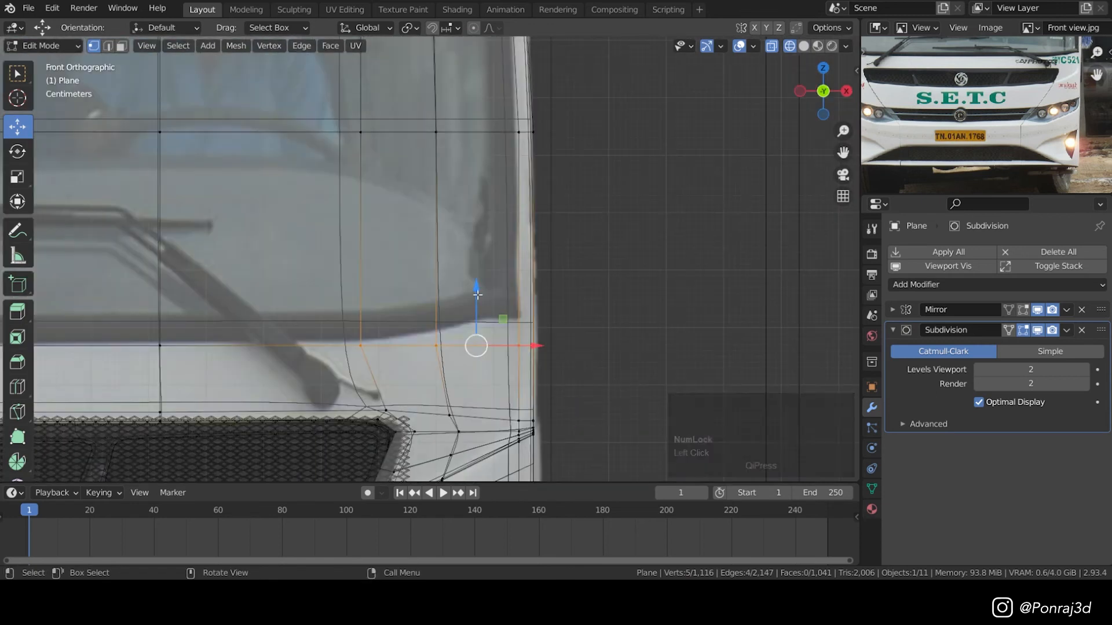
pyautogui.moveTo(476, 289); pyautogui.dragTo(513, 267)
# - Raise the outermost vertices of the windscreen's lower edge row to match the curved glass corner in the reference
pyautogui.moveTo(609, 382)
pyautogui.mouseDown()
pyautogui.moveTo(479, 275)
pyautogui.moveTo(537, 262)
pyautogui.mouseUp()
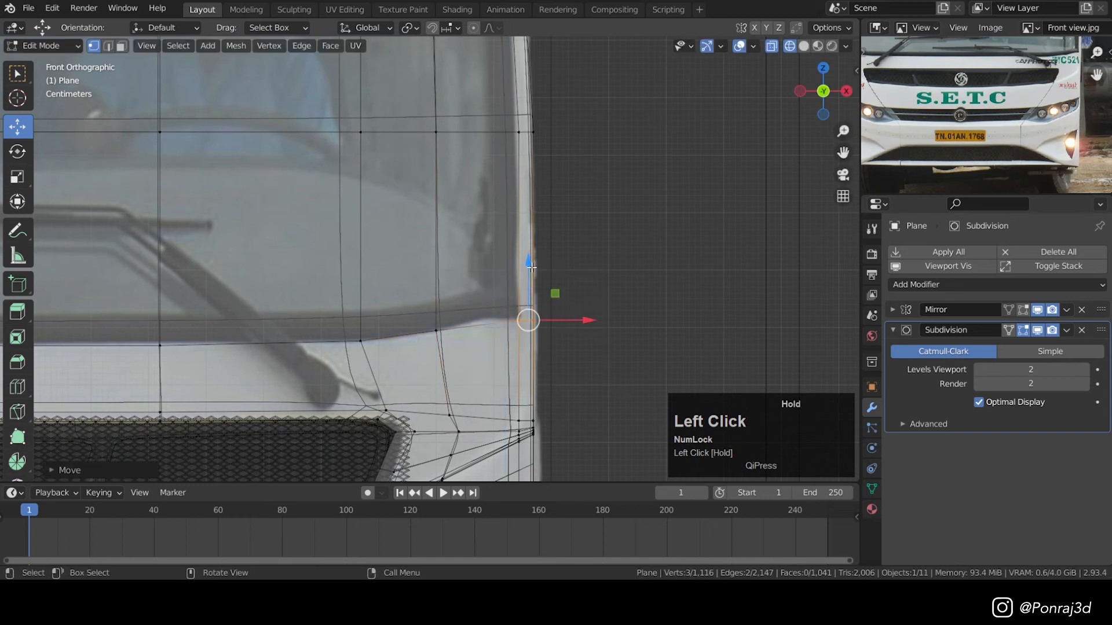
pyautogui.scroll(-3, 527, 278)
pyautogui.press('Tab')
pyautogui.press('z')
pyautogui.click(797, 313)
# - Add a horizontal edge loop below the roof edge and slide it to the windscreen's upper border
pyautogui.scroll(-2, 526, 297)
pyautogui.keyDown('shift'); pyautogui.moveTo(493, 215); pyautogui.dragTo(509, 302, button='middle'); pyautogui.keyUp('shift')
pyautogui.press('Tab')
pyautogui.keyDown('shift'); pyautogui.moveTo(480, 116); pyautogui.dragTo(500, 252, button='middle'); pyautogui.keyUp('shift')
pyautogui.press('z')
pyautogui.scroll(4, 88, 245)
pyautogui.hotkey('ctrl', 'r')
pyautogui.click(629, 258)
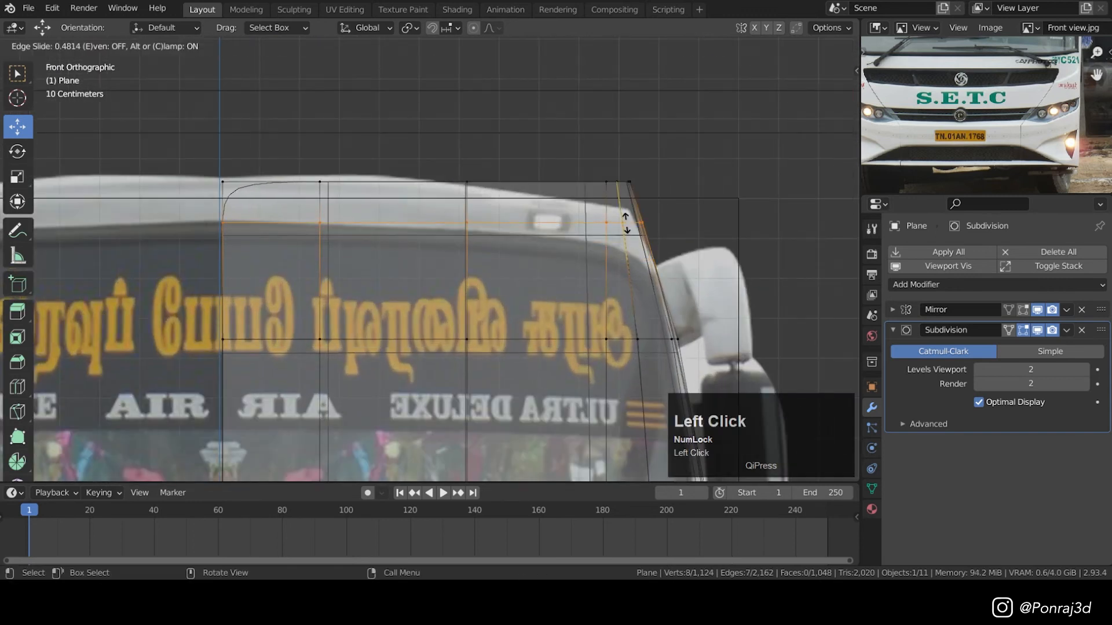
pyautogui.click(626, 222)
# - Slide the outer vertices of the new upper loop downward so it follows the windscreen's curved upper corner
pyautogui.scroll(2, 588, 210)
pyautogui.press('g')
pyautogui.press('g')
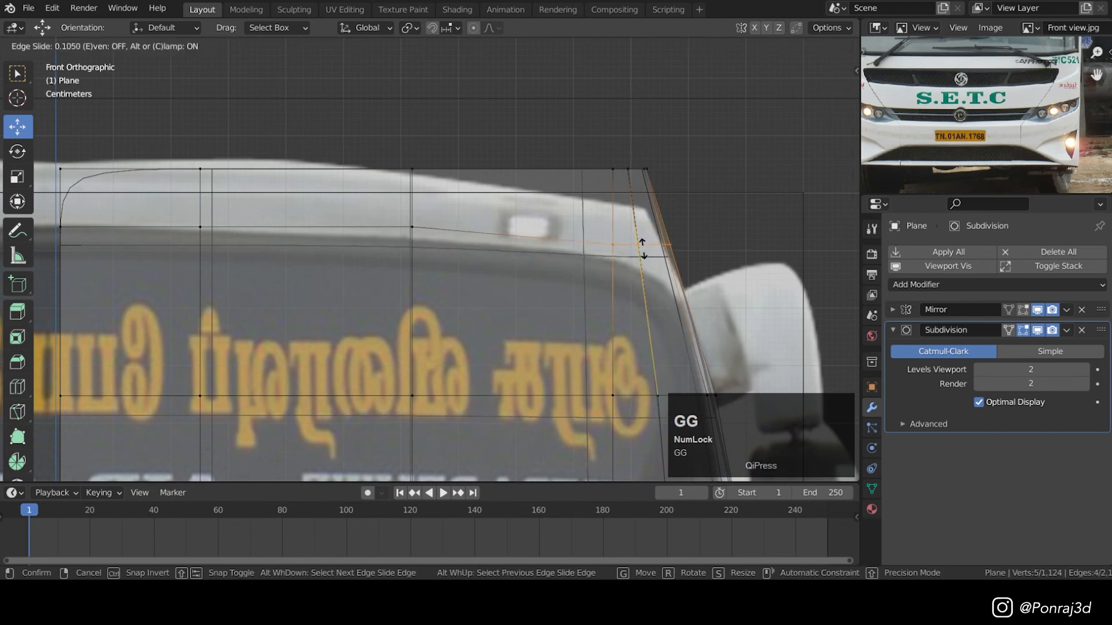
pyautogui.click(642, 252)
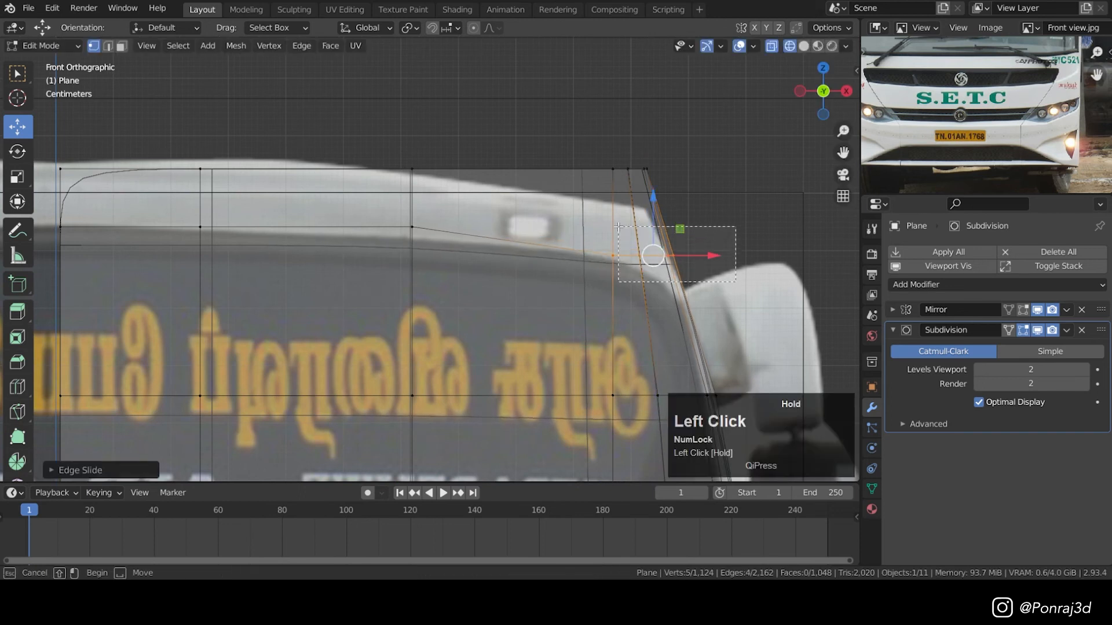
pyautogui.press('g')
pyautogui.press('g')
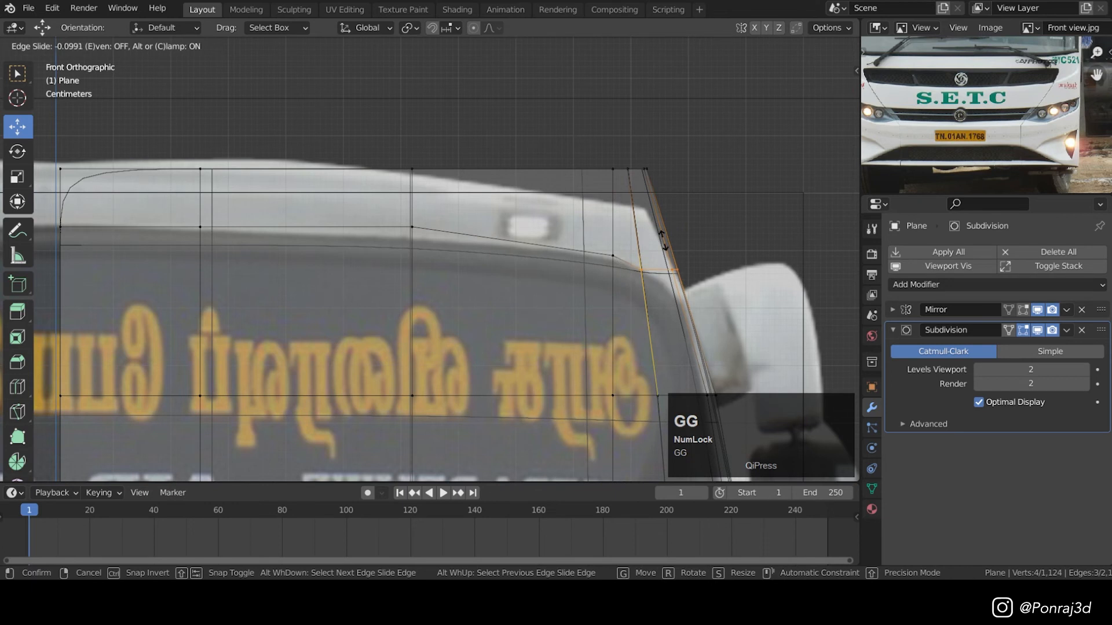
pyautogui.click(662, 240)
# - Lower the upper loop's middle vertex onto the windscreen border in the reference and save the file
pyautogui.click(412, 227)
pyautogui.moveTo(412, 169); pyautogui.dragTo(417, 176)
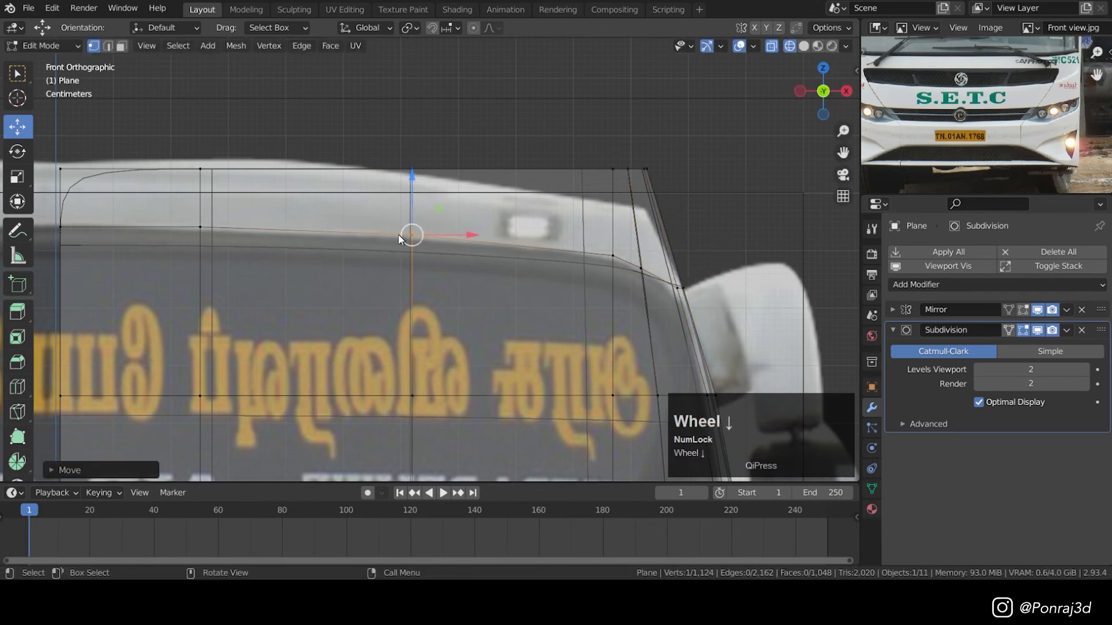
pyautogui.press('Tab')
pyautogui.scroll(-4, 331, 272)
pyautogui.press('z')
# - In face mode, select the body's windscreen faces between the upper and lower border loops, up to the outer column
pyautogui.press('3')
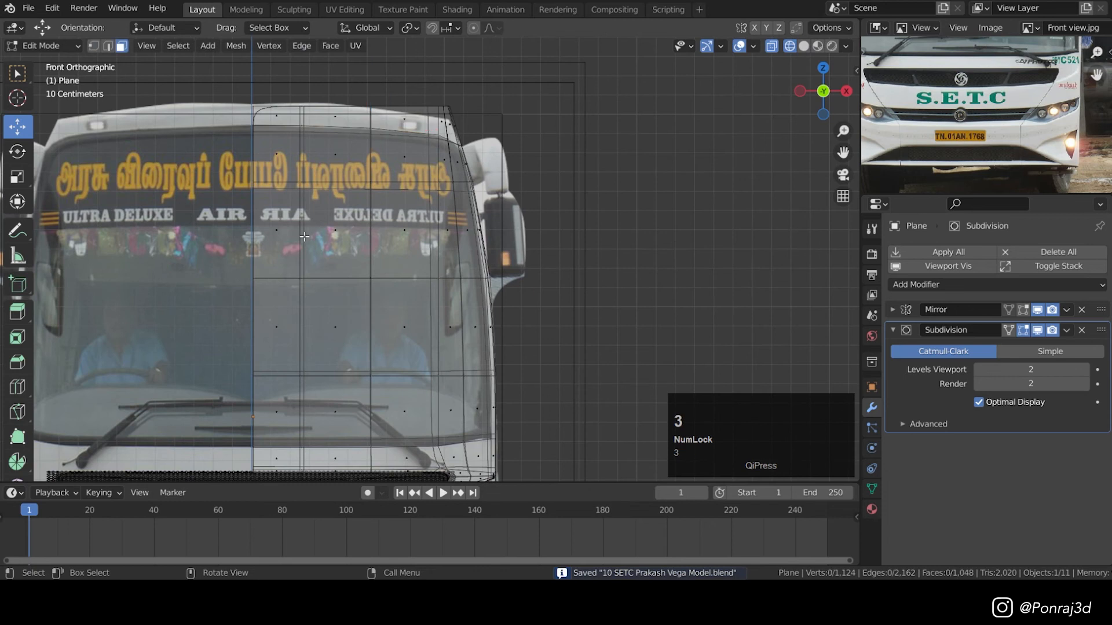
pyautogui.press('z')
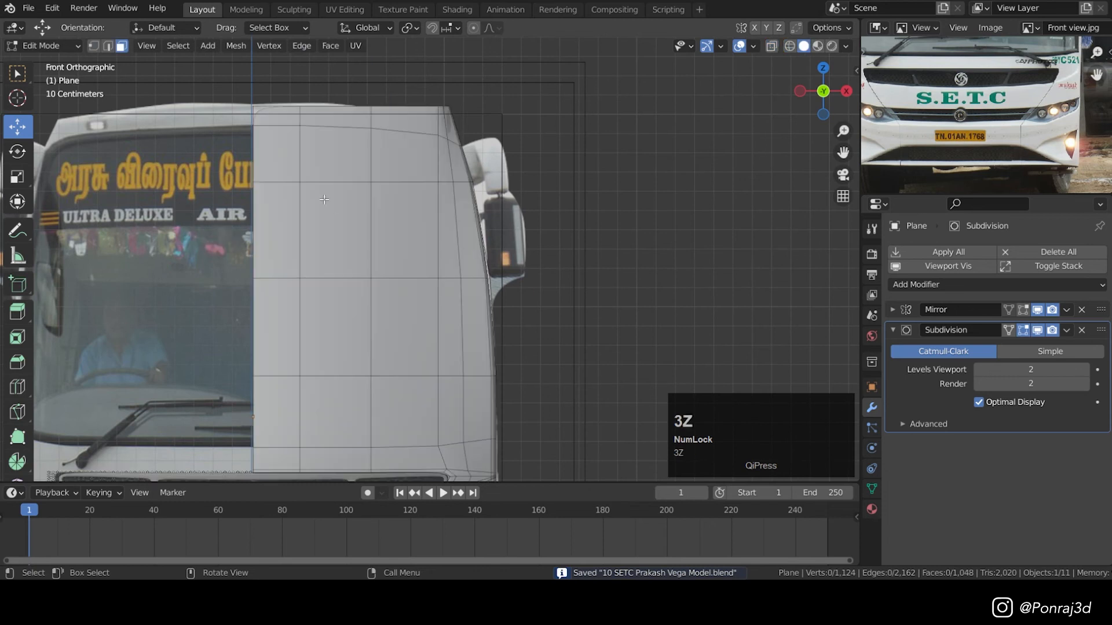
pyautogui.click(292, 160)
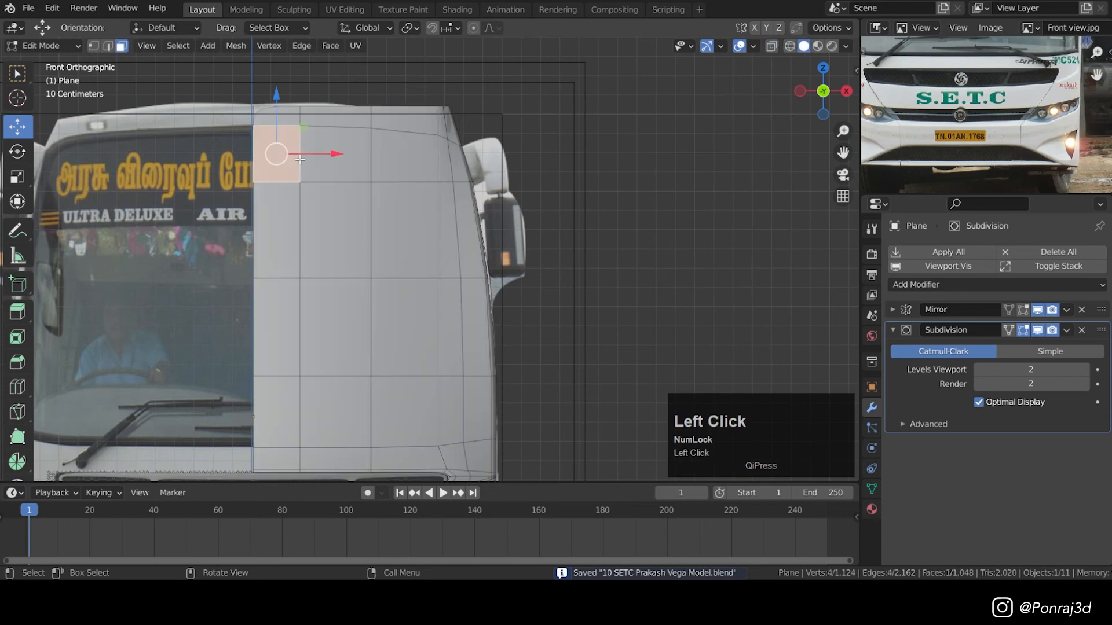
pyautogui.keyDown('ctrl'); pyautogui.click(440, 172); pyautogui.keyUp('ctrl')
pyautogui.keyDown('ctrl'); pyautogui.click(452, 414); pyautogui.keyUp('ctrl')
pyautogui.keyDown('ctrl'); pyautogui.click(282, 381); pyautogui.keyUp('ctrl')
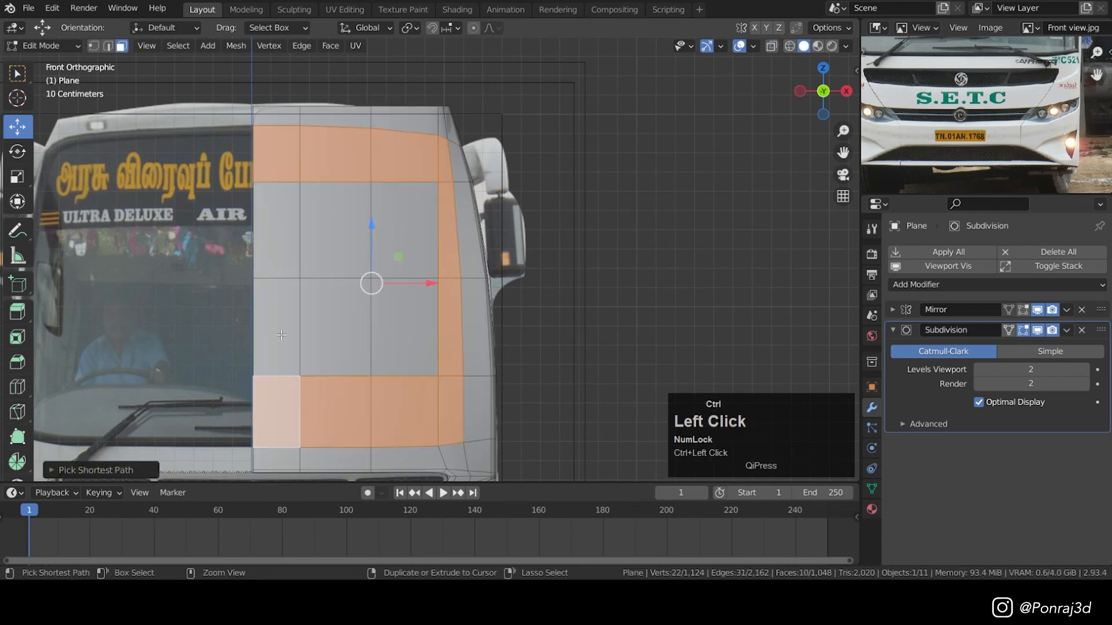
pyautogui.keyDown('ctrl'); pyautogui.click(293, 225); pyautogui.keyUp('ctrl')
pyautogui.keyDown('ctrl'); pyautogui.click(400, 237); pyautogui.keyUp('ctrl')
pyautogui.keyDown('ctrl'); pyautogui.click(403, 324); pyautogui.keyUp('ctrl')
pyautogui.keyDown('ctrl'); pyautogui.click(348, 330); pyautogui.keyUp('ctrl')
# - Add the outer column of windscreen faces to the selection and inset all selected faces slightly
pyautogui.press('z')
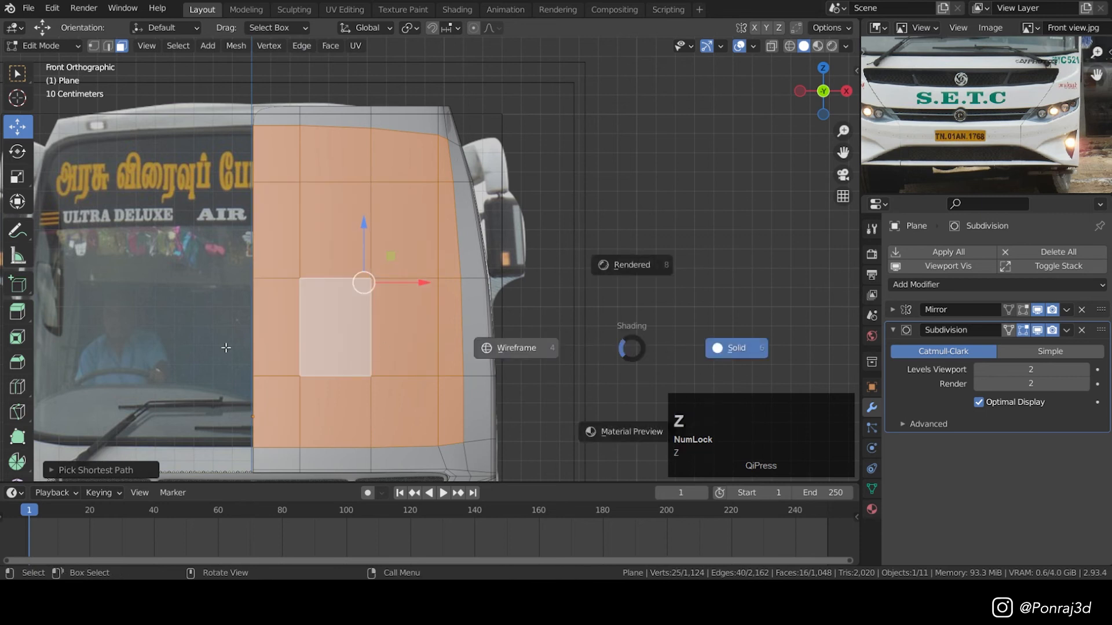
pyautogui.press('z')
pyautogui.keyDown('shift'); pyautogui.click(458, 160); pyautogui.keyUp('shift')
pyautogui.keyDown('shift'); pyautogui.click(470, 235); pyautogui.keyUp('shift')
pyautogui.keyDown('shift'); pyautogui.click(476, 324); pyautogui.keyUp('shift')
pyautogui.keyDown('shift'); pyautogui.click(477, 405); pyautogui.keyUp('shift')
pyautogui.press('z')
pyautogui.press('z')
pyautogui.moveTo(547, 197)
pyautogui.mouseDown(button='middle')
pyautogui.moveTo(509, 223)
pyautogui.moveTo(531, 210)
pyautogui.mouseUp(button='middle')
pyautogui.press('i')
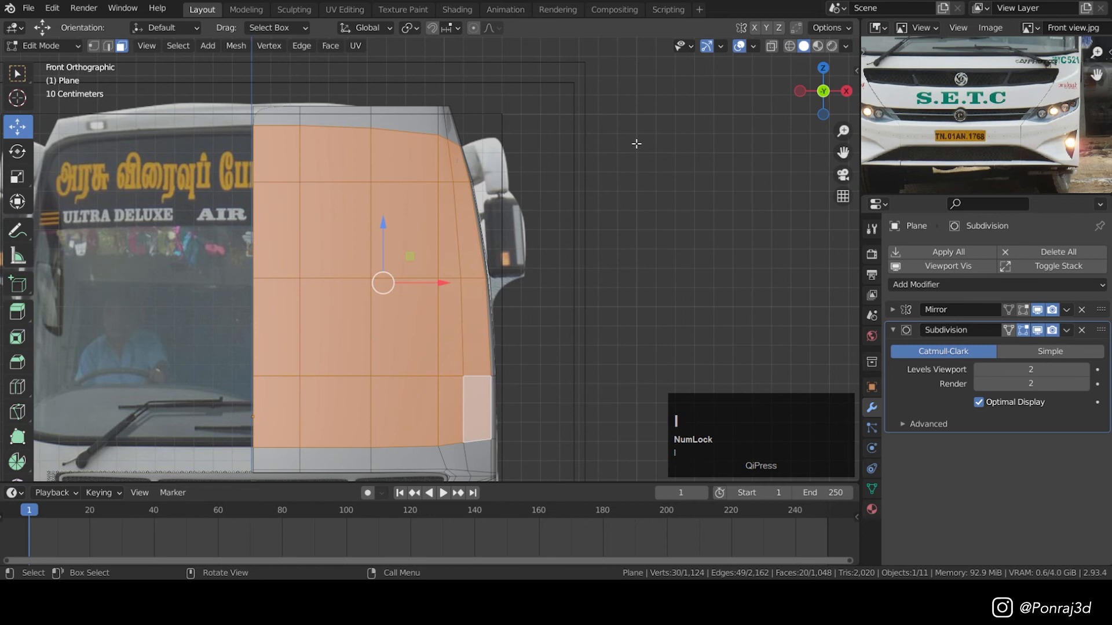
pyautogui.click(630, 145)
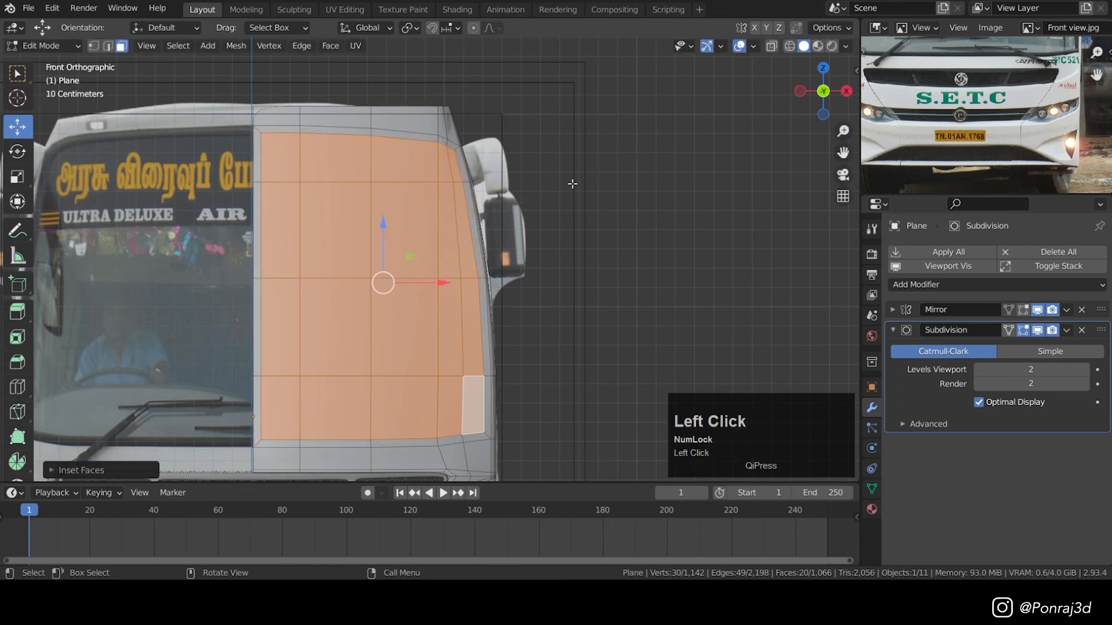
# - Separate the inset windscreen faces into their own object and hide that object
pyautogui.press('p')
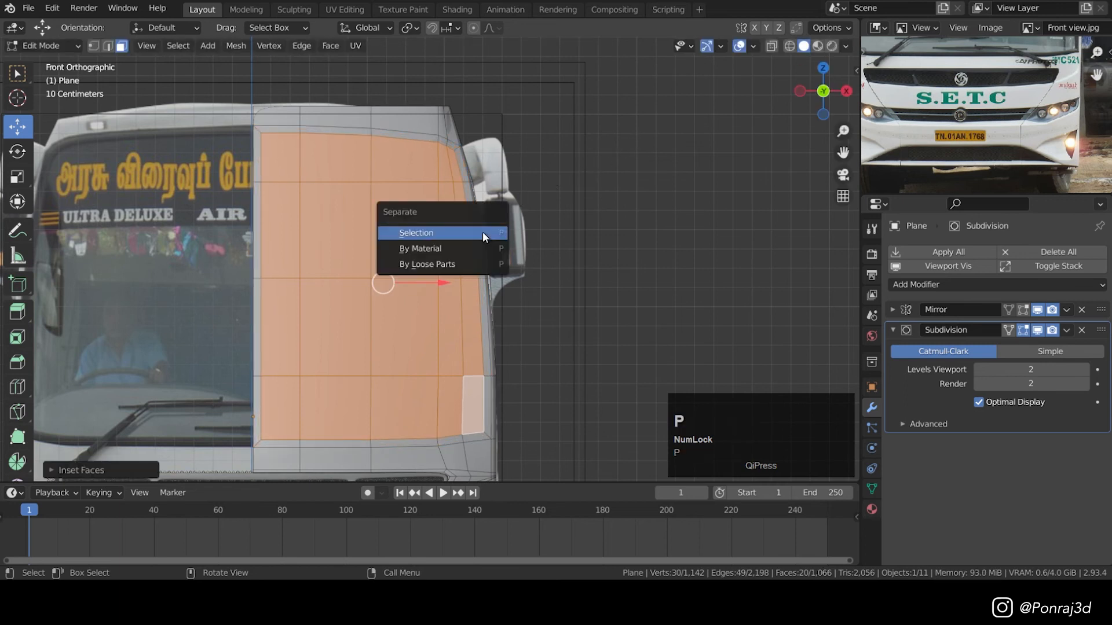
pyautogui.click(483, 232)
pyautogui.press('Tab')
pyautogui.click(359, 268)
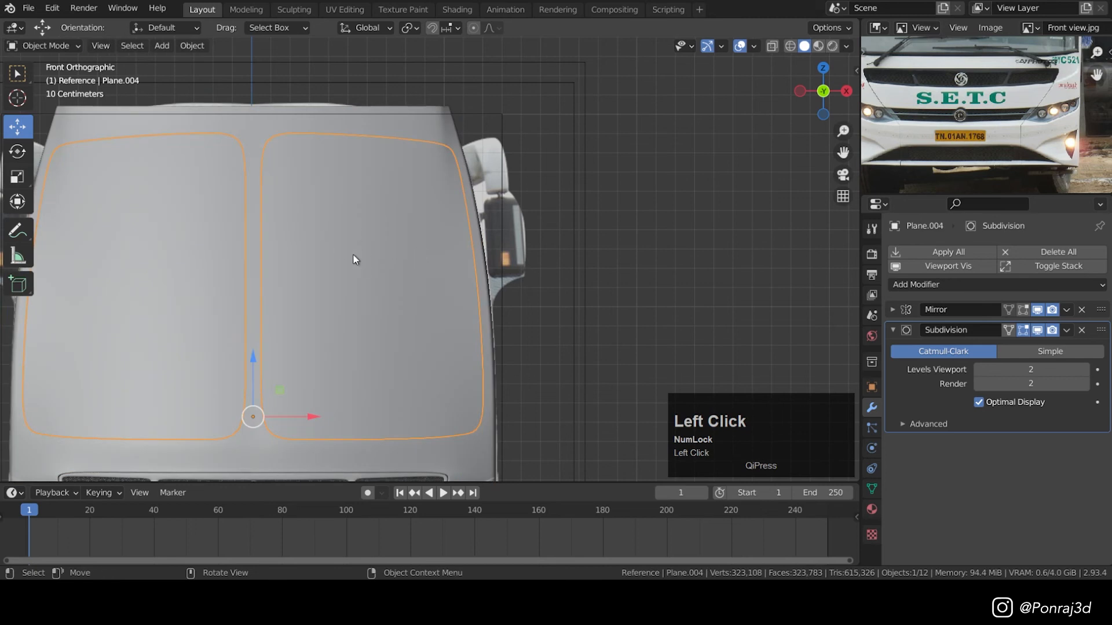
pyautogui.press('h')
# - Select the body's centre strip of faces between the windscreen halves in edit mode and delete those faces
pyautogui.click(264, 263)
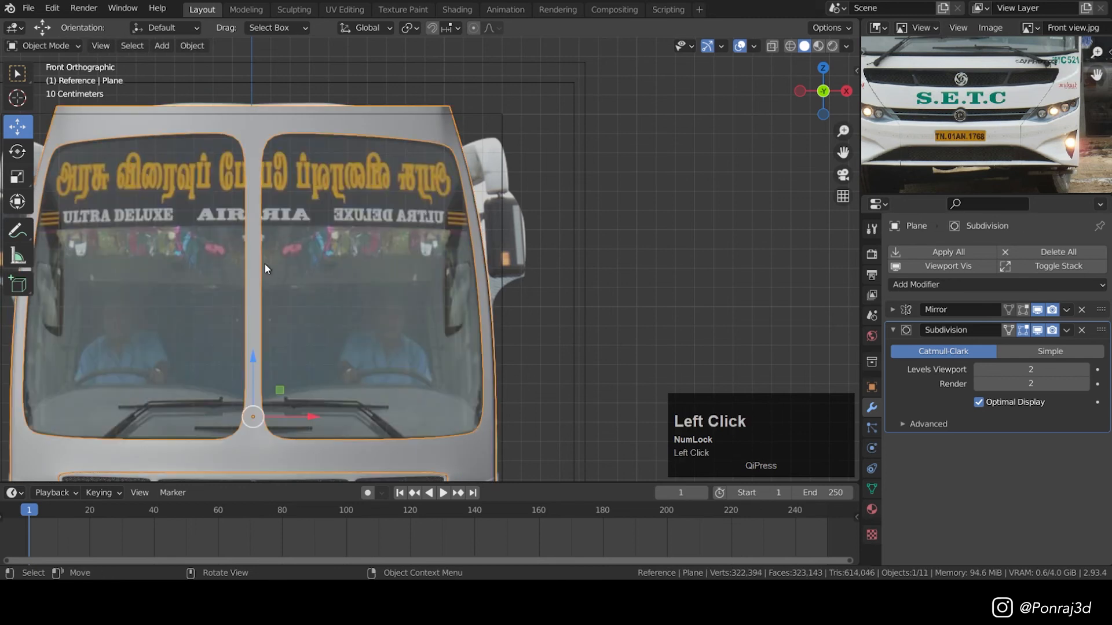
pyautogui.scroll(1, 264, 263)
pyautogui.press('Tab')
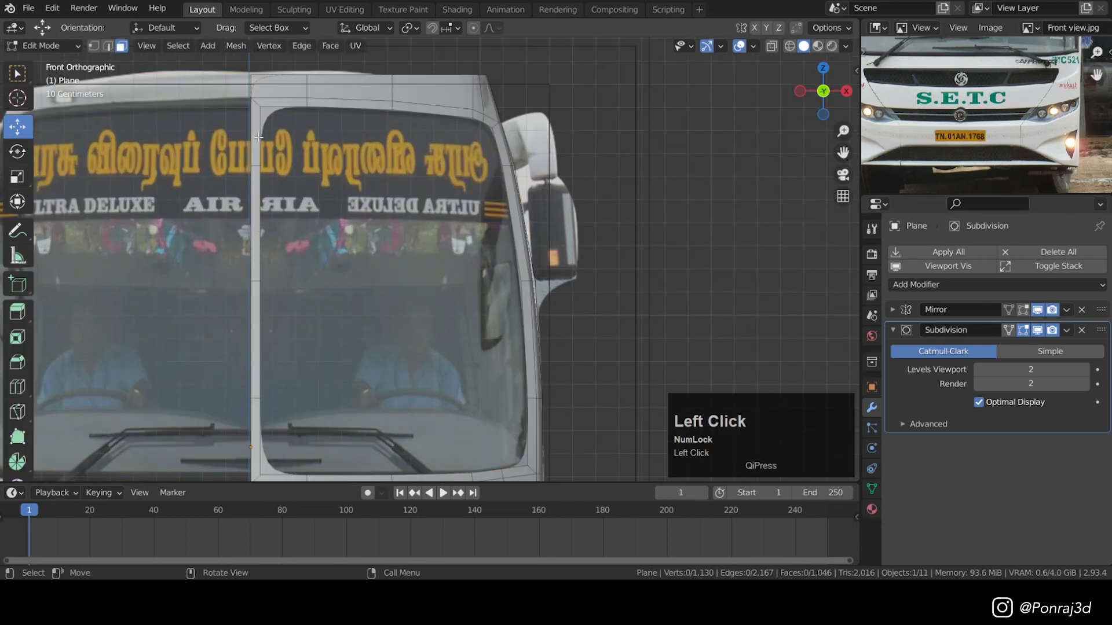
pyautogui.keyDown('ctrl'); pyautogui.click(259, 424); pyautogui.keyUp('ctrl')
pyautogui.press('x')
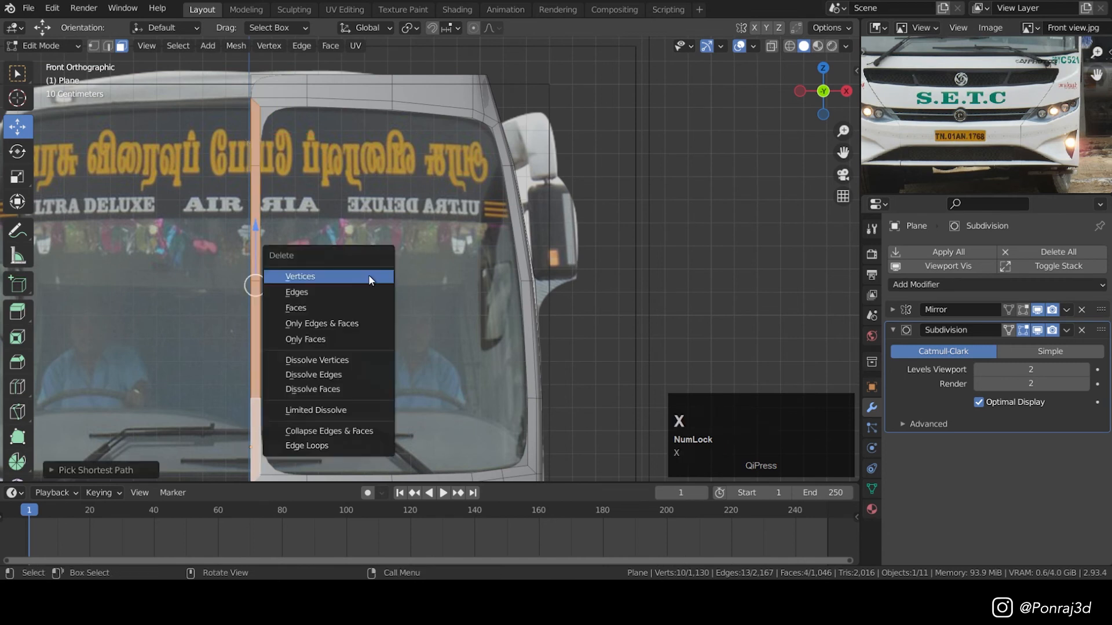
pyautogui.click(346, 311)
# - Move the windscreen opening's innermost upper and lower vertices along X onto the centre line and save the file
pyautogui.press('1')
pyautogui.click(260, 106)
pyautogui.moveTo(279, 286); pyautogui.dragTo(279, 286)
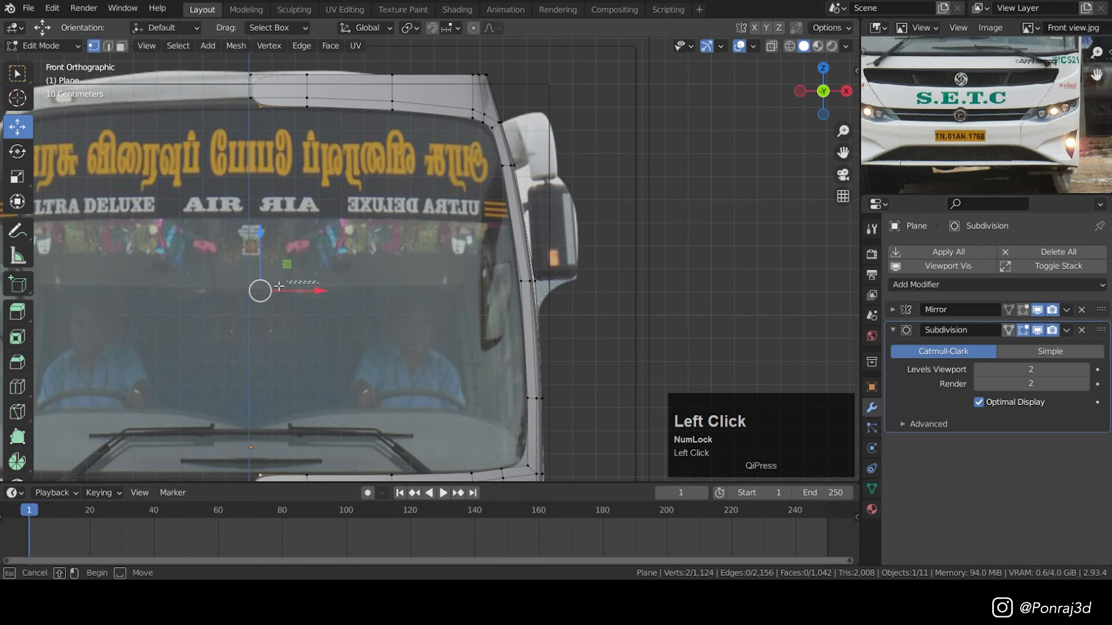
pyautogui.moveTo(199, 305); pyautogui.dragTo(258, 290)
pyautogui.rightClick(258, 290)
pyautogui.scroll(-2, 302, 261)
pyautogui.hotkey('ctrl', 's')
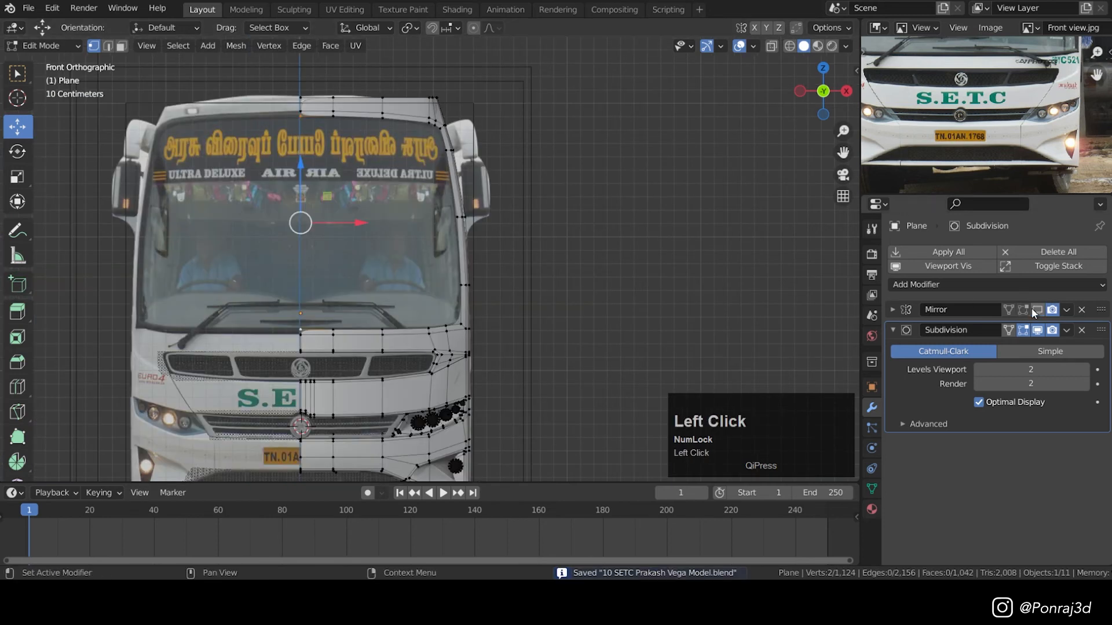
# - Turn on the body's Mirror modifier display in edit mode and the viewport, return to object mode and save the file
pyautogui.click(1037, 310)
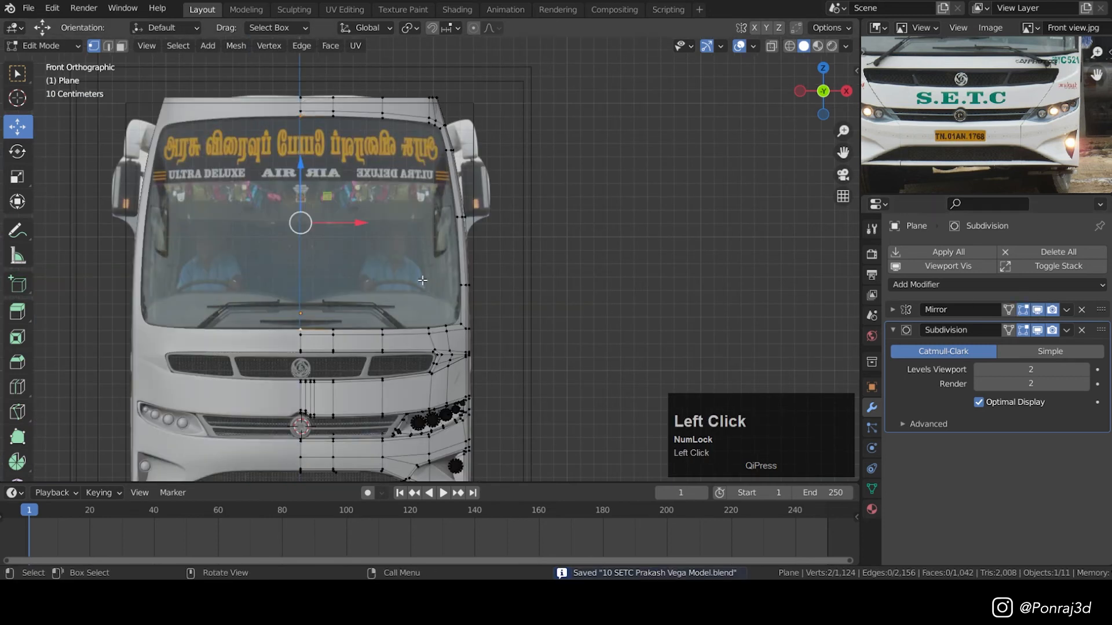
pyautogui.press('Tab')
pyautogui.hotkey('ctrl', 's')
pyautogui.scroll(1, 480, 235)
pyautogui.hotkey('ctrl', 's')
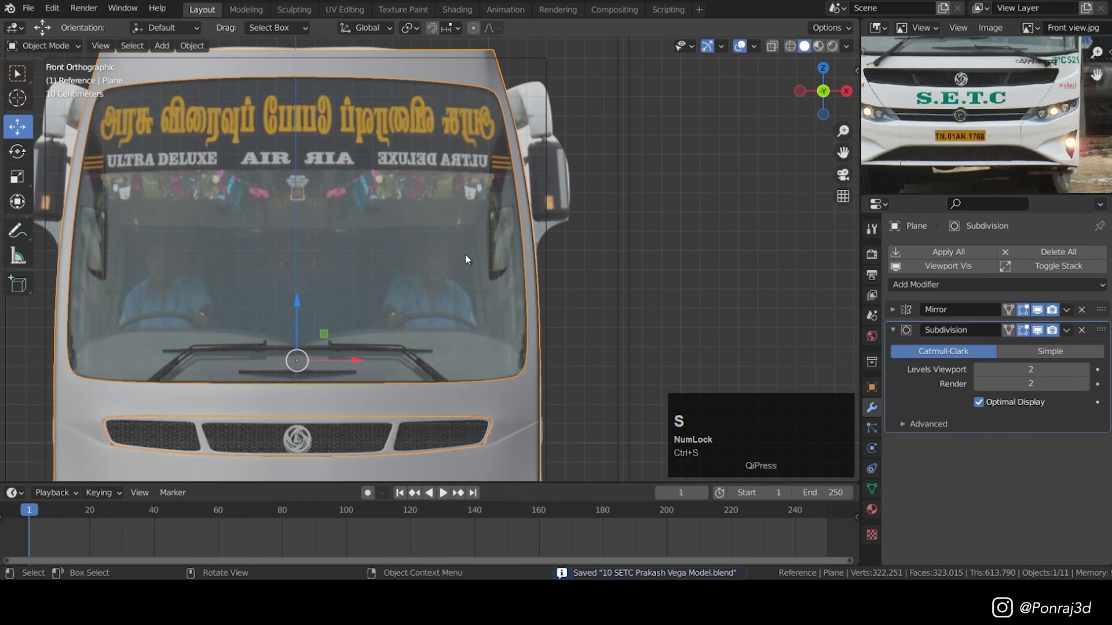
# - Unhide the windscreen object, edit it in front view and turn on its Mirror modifier display in edit mode
pyautogui.moveTo(464, 254); pyautogui.dragTo(395, 270, button='middle')
pyautogui.scroll(-2, 412, 268)
pyautogui.hotkey('alt', 'h')
pyautogui.click(601, 226)
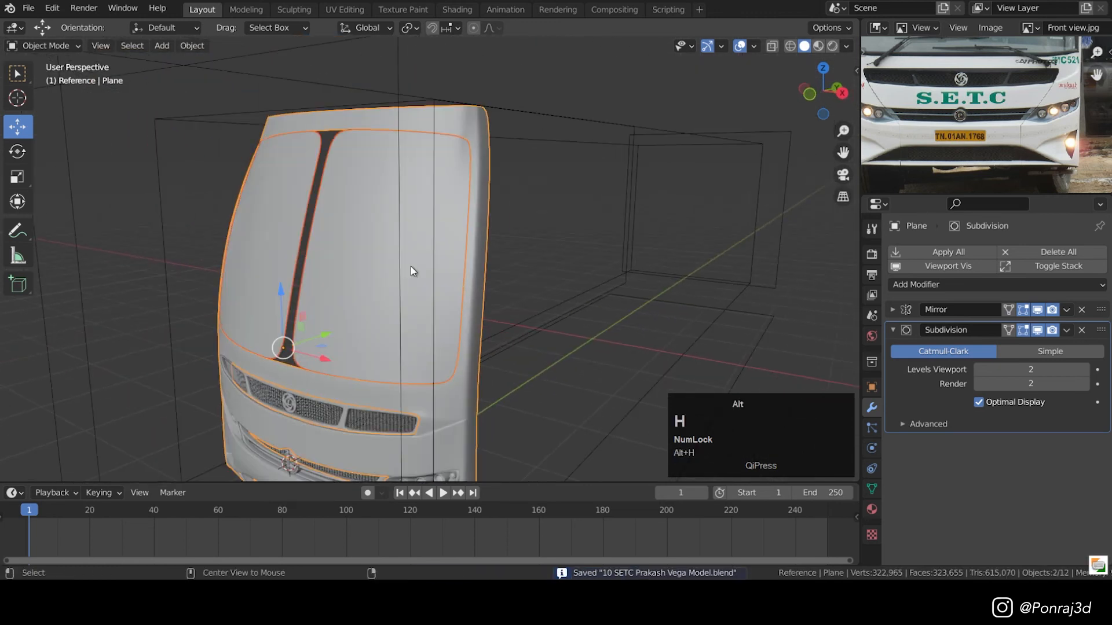
pyautogui.click(372, 241)
pyautogui.press('Tab')
pyautogui.press('KP_1')
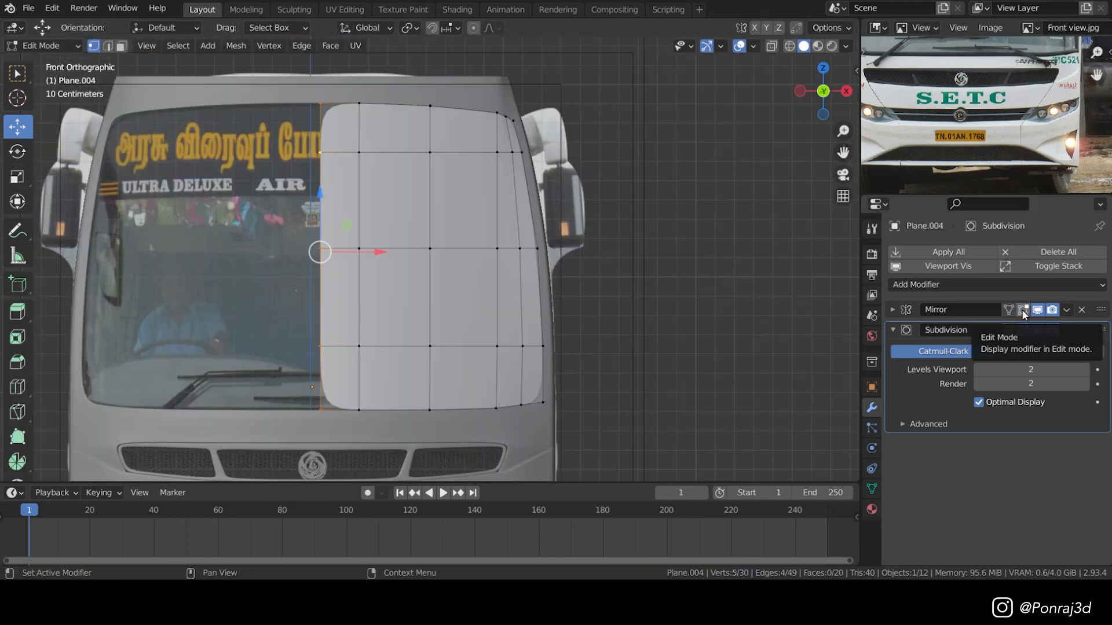
pyautogui.click(1022, 310)
pyautogui.click(1023, 311)
pyautogui.click(1024, 311)
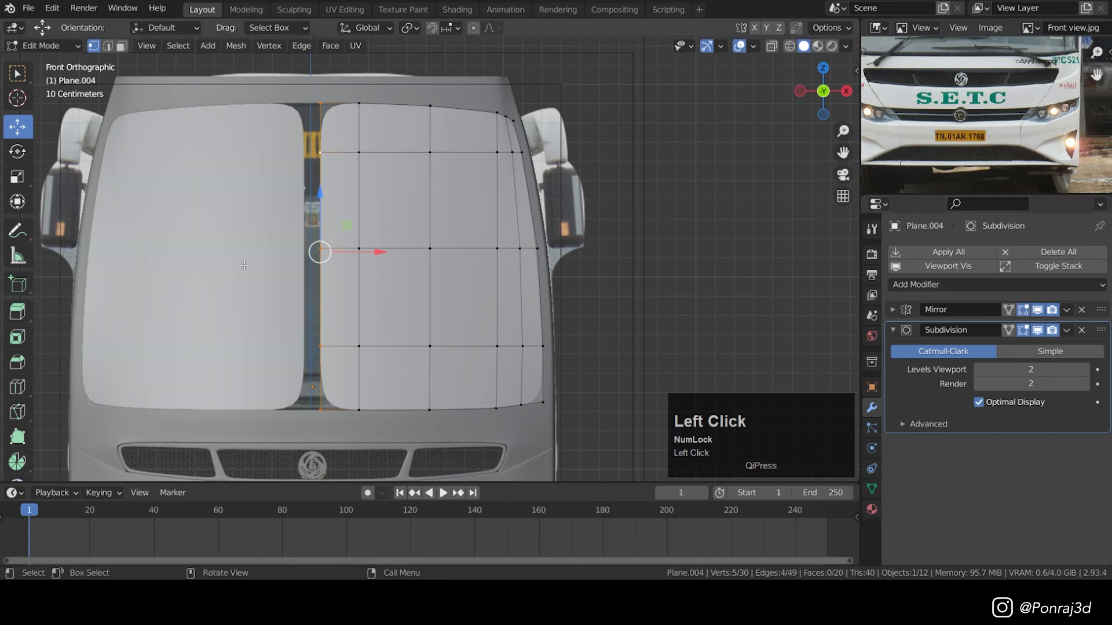
# - Try to extrude the windscreen's inner edge column along X to the centre line
pyautogui.press('e')
pyautogui.press('x')
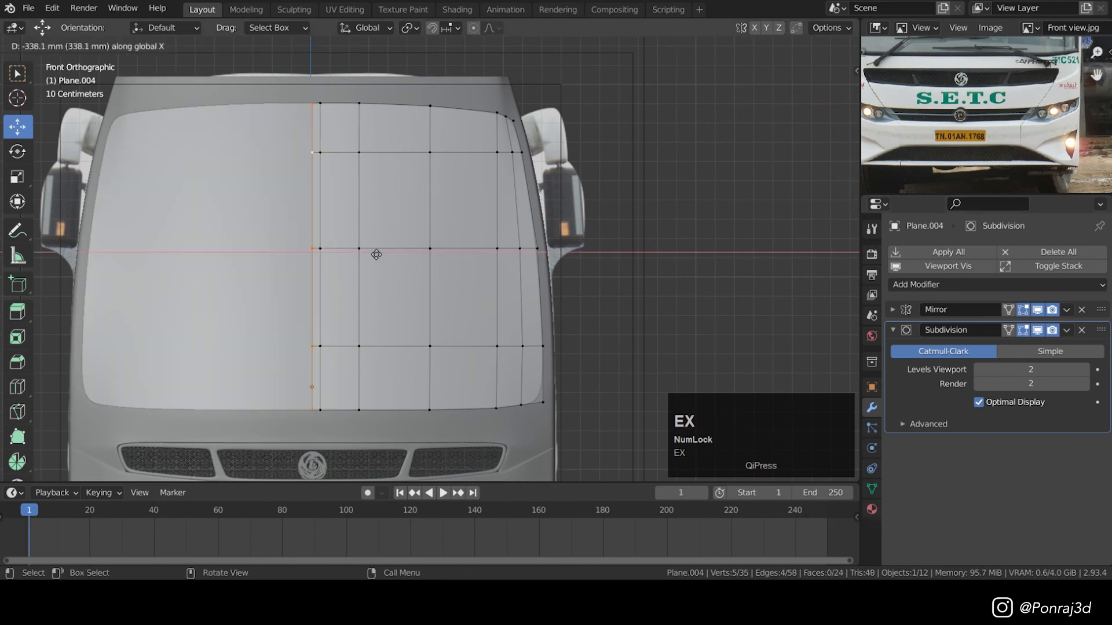
pyautogui.click(328, 265)
pyautogui.hotkey('ctrl', 'z')
# - Move the windscreen's inner vertex column along X to the centre line, return to object mode and save the file
pyautogui.moveTo(373, 252); pyautogui.dragTo(364, 253)
pyautogui.moveTo(364, 252); pyautogui.dragTo(382, 283, button='middle')
pyautogui.press('Tab')
pyautogui.moveTo(348, 324); pyautogui.dragTo(382, 348, button='middle')
pyautogui.scroll(1, 347, 361)
pyautogui.moveTo(341, 363)
pyautogui.mouseDown()
pyautogui.moveTo(327, 358)
pyautogui.moveTo(338, 356)
pyautogui.mouseUp()
pyautogui.hotkey('ctrl', 's')
# - Hide the windscreen object and select the bus body in front view
pyautogui.moveTo(386, 220); pyautogui.dragTo(328, 245, button='middle')
pyautogui.scroll(-2, 328, 245)
pyautogui.click(328, 245)
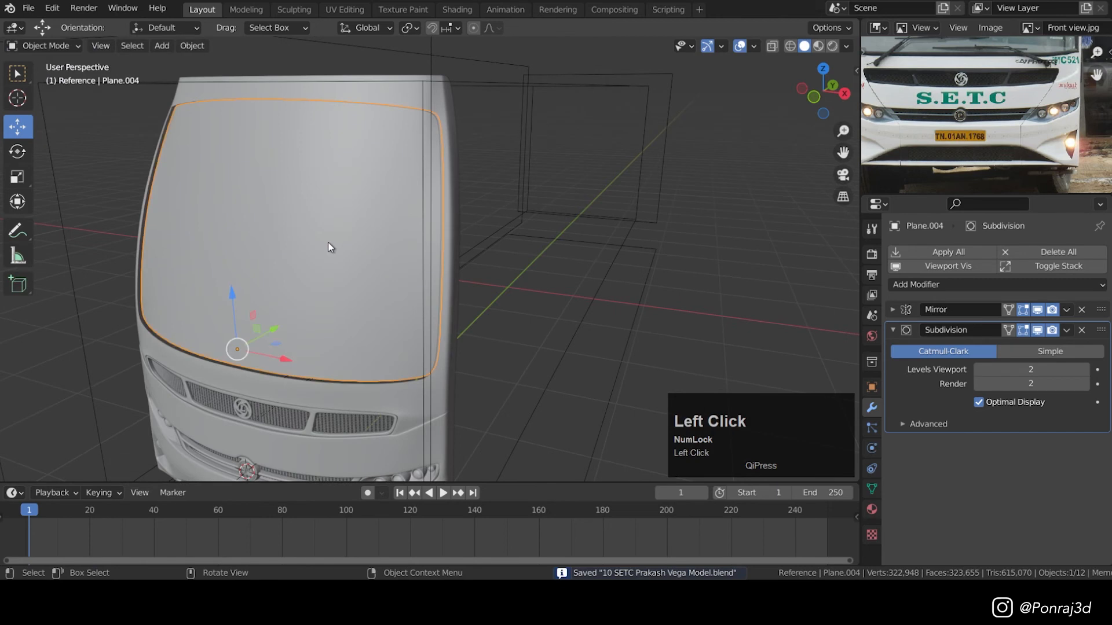
pyautogui.press('h')
pyautogui.press('KP_1')
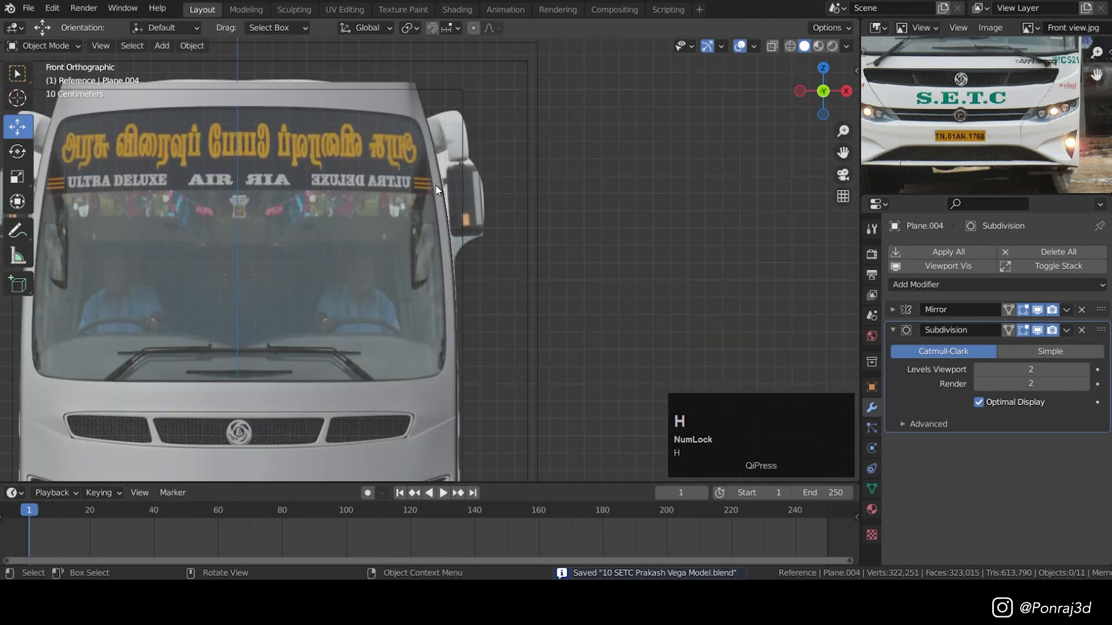
pyautogui.click(422, 148)
# - Compare the windscreen opening's corners with the reference in wireframe shading, return to solid shading and save the file
pyautogui.scroll(3, 398, 132)
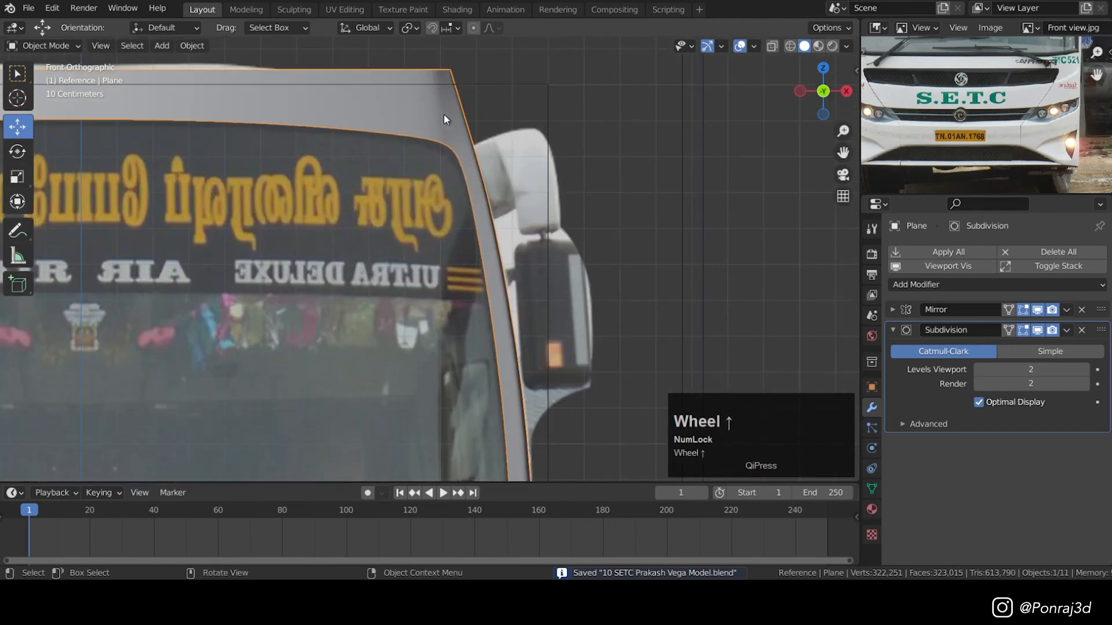
pyautogui.keyDown('shift'); pyautogui.moveTo(492, 334); pyautogui.dragTo(348, 379, button='middle'); pyautogui.keyUp('shift')
pyautogui.scroll(5, 591, 356)
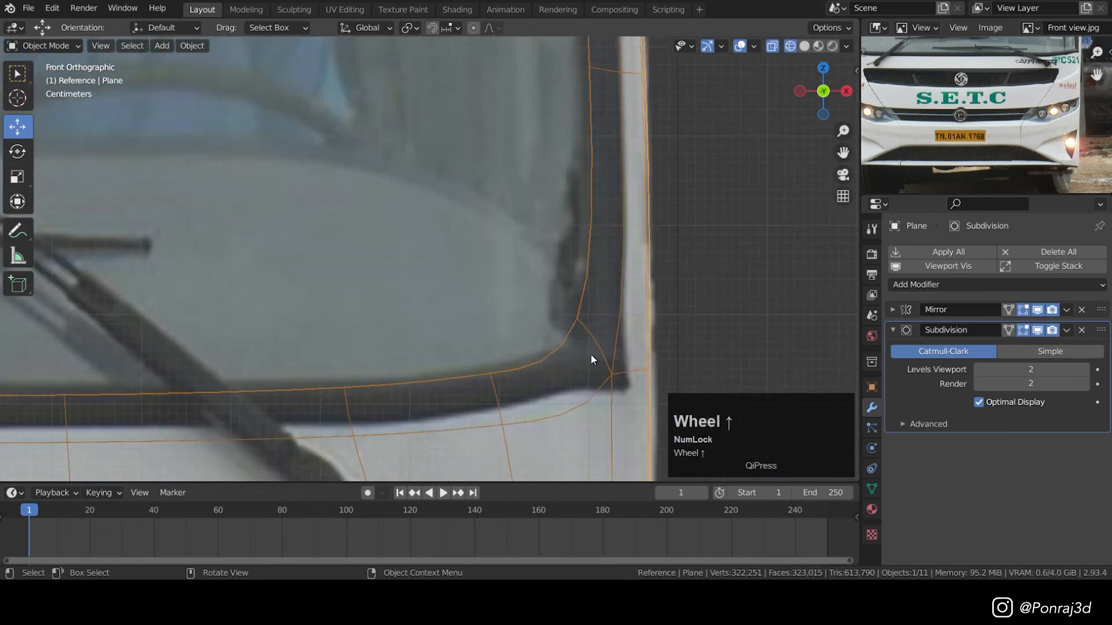
pyautogui.hotkey('ctrl', 's')
pyautogui.scroll(-6, 571, 330)
pyautogui.press('z')
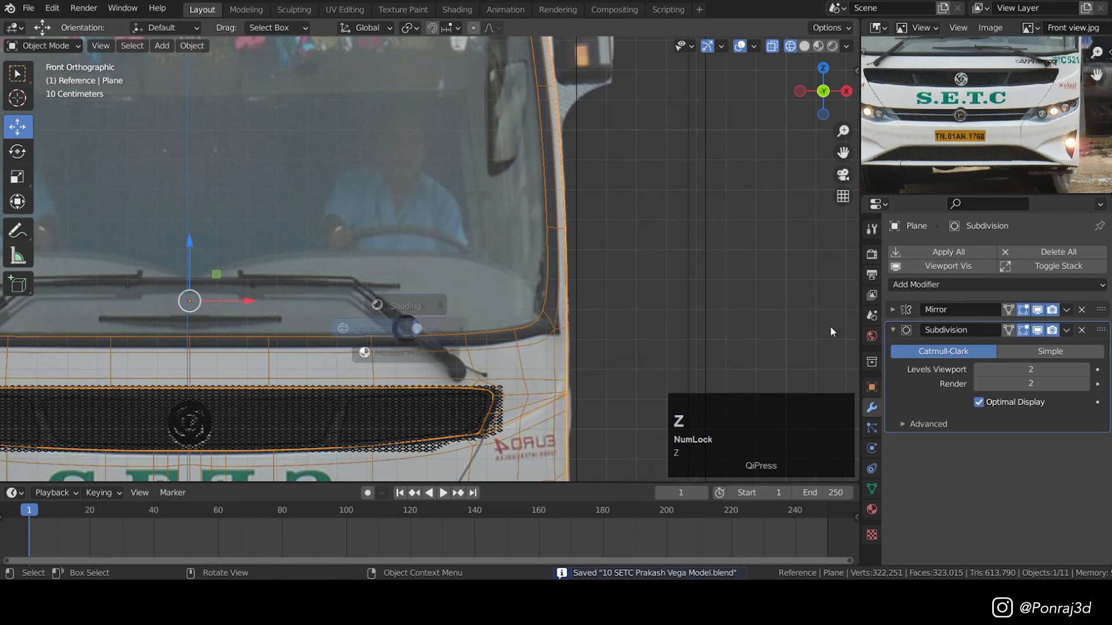
pyautogui.hotkey('ctrl', 's')
pyautogui.scroll(-5, 467, 317)
# - Duplicate the border edge loop of the body's windscreen opening, separate the copy into its own object and leave edit mode
pyautogui.moveTo(516, 306); pyautogui.dragTo(539, 301, button='middle')
pyautogui.press('Tab')
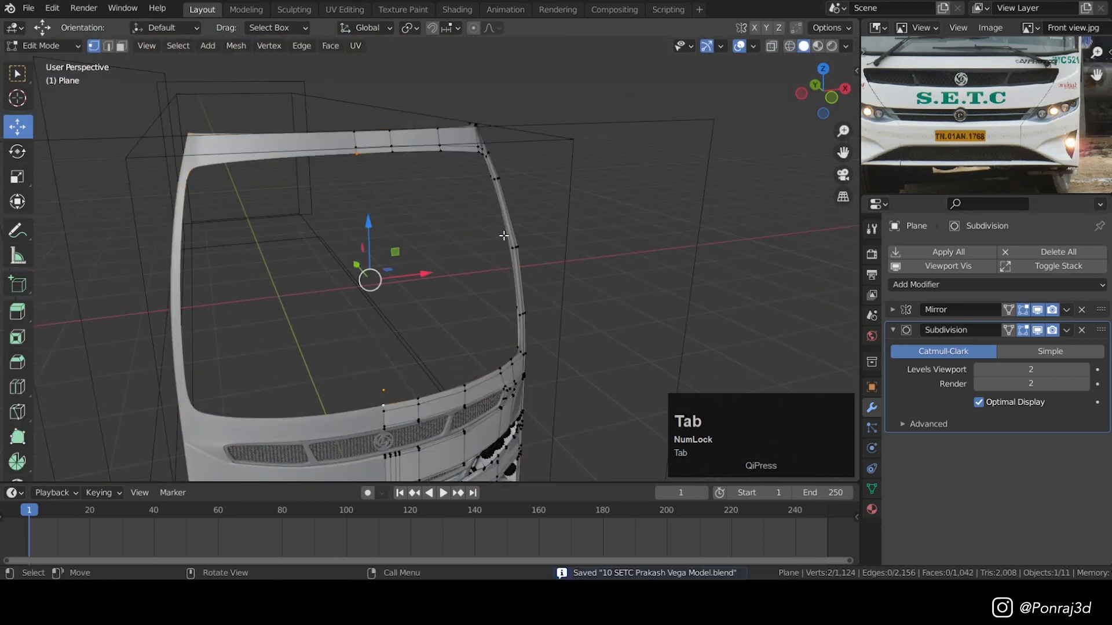
pyautogui.scroll(3, 500, 427)
pyautogui.moveTo(501, 427); pyautogui.dragTo(367, 347, button='middle')
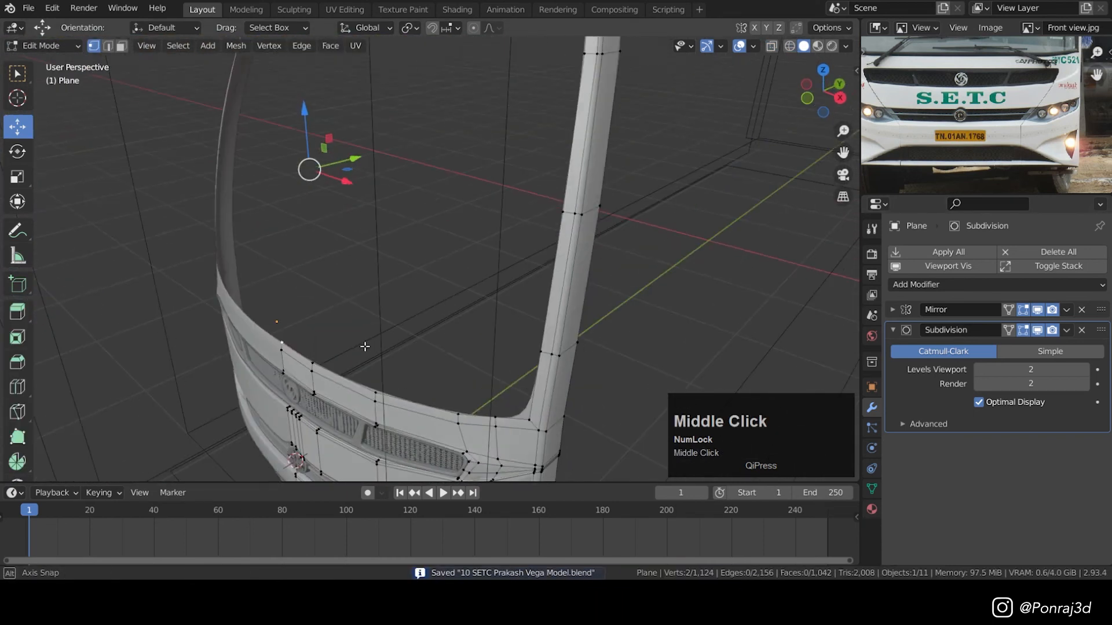
pyautogui.scroll(1, 425, 405)
pyautogui.scroll(2, 429, 400)
pyautogui.keyDown('alt'); pyautogui.click(432, 399); pyautogui.keyUp('alt')
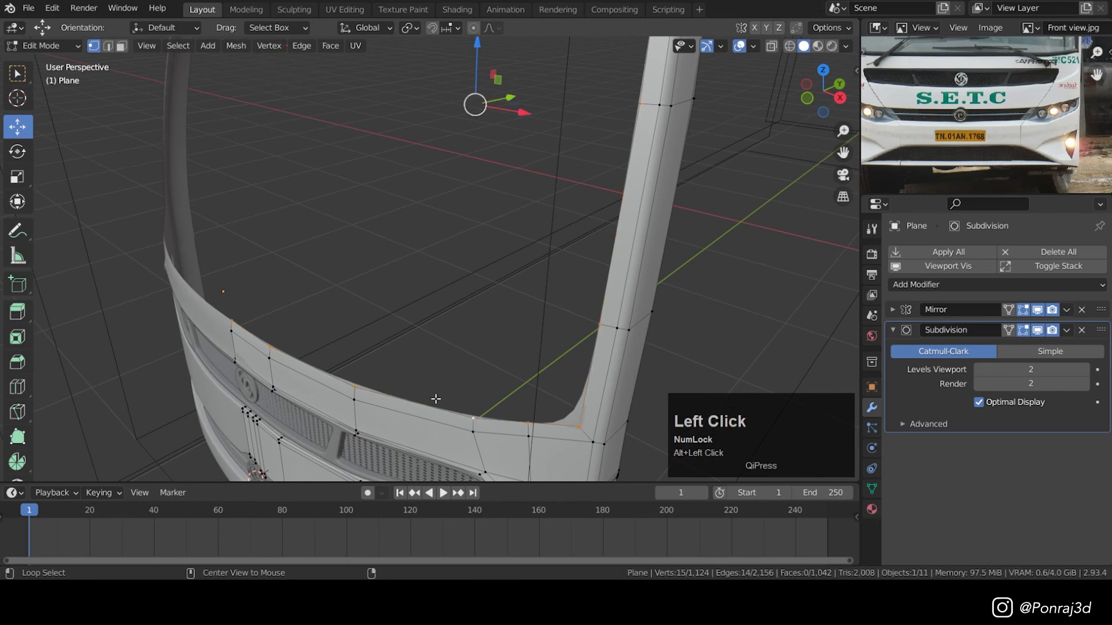
pyautogui.scroll(-2, 456, 346)
pyautogui.scroll(-2, 455, 346)
pyautogui.moveTo(522, 208); pyautogui.dragTo(597, 227, button='middle')
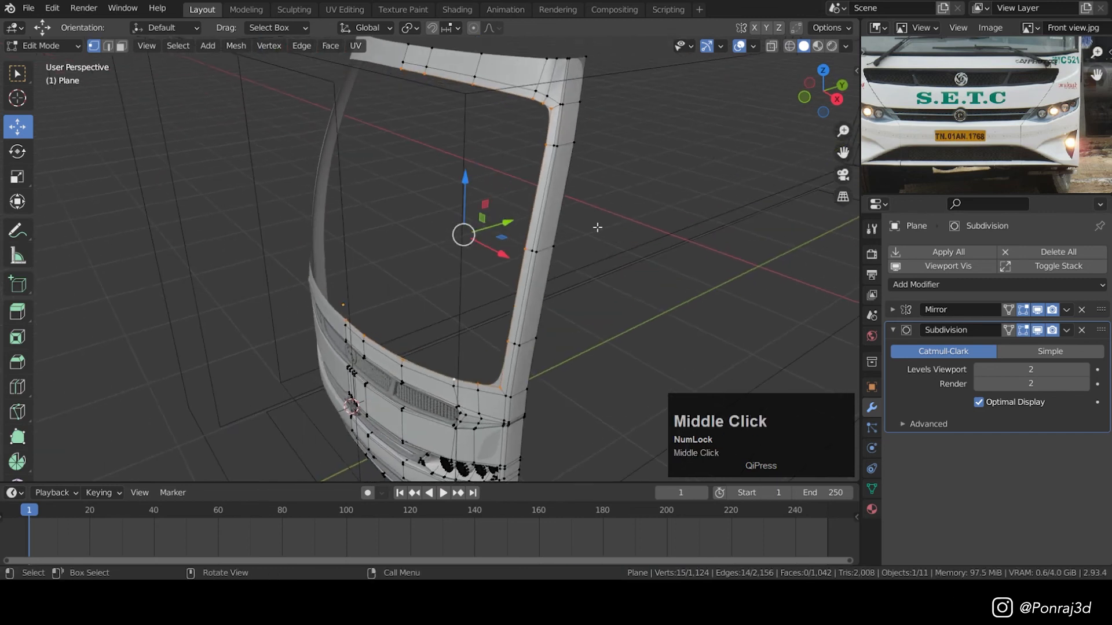
pyautogui.hotkey('shift', 'd')
pyautogui.keyDown('shift'); pyautogui.click(626, 228); pyautogui.keyUp('shift')
pyautogui.press('p')
pyautogui.click(627, 228)
pyautogui.press('Tab')
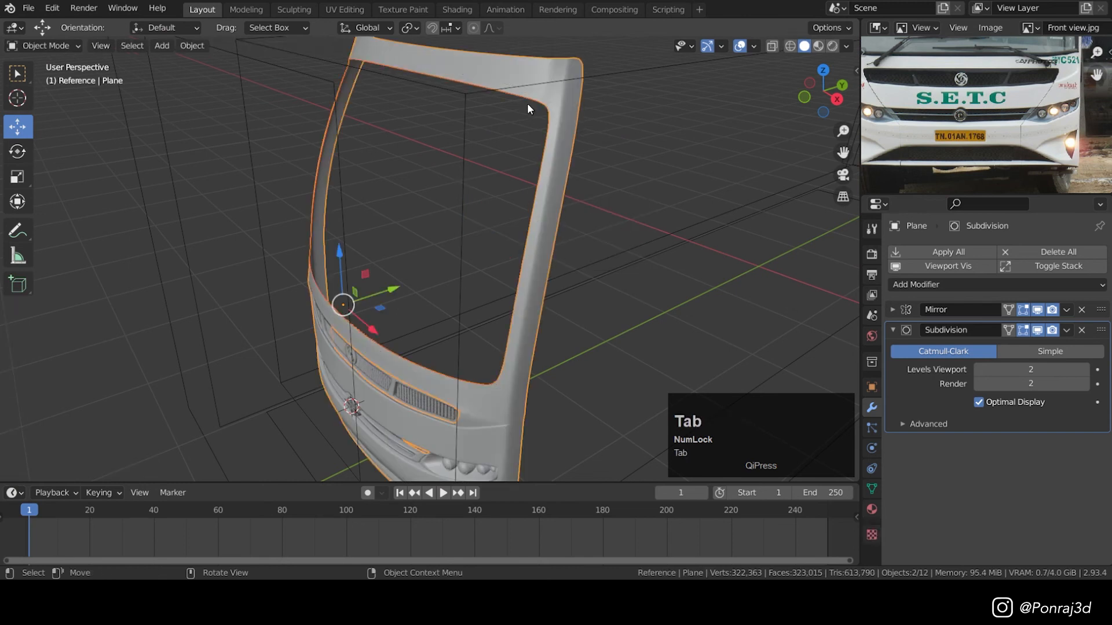
# - Extrude the whole separated border loop in front view and scale the new edge inward to about 0.95 as a frame strip
pyautogui.click(533, 108)
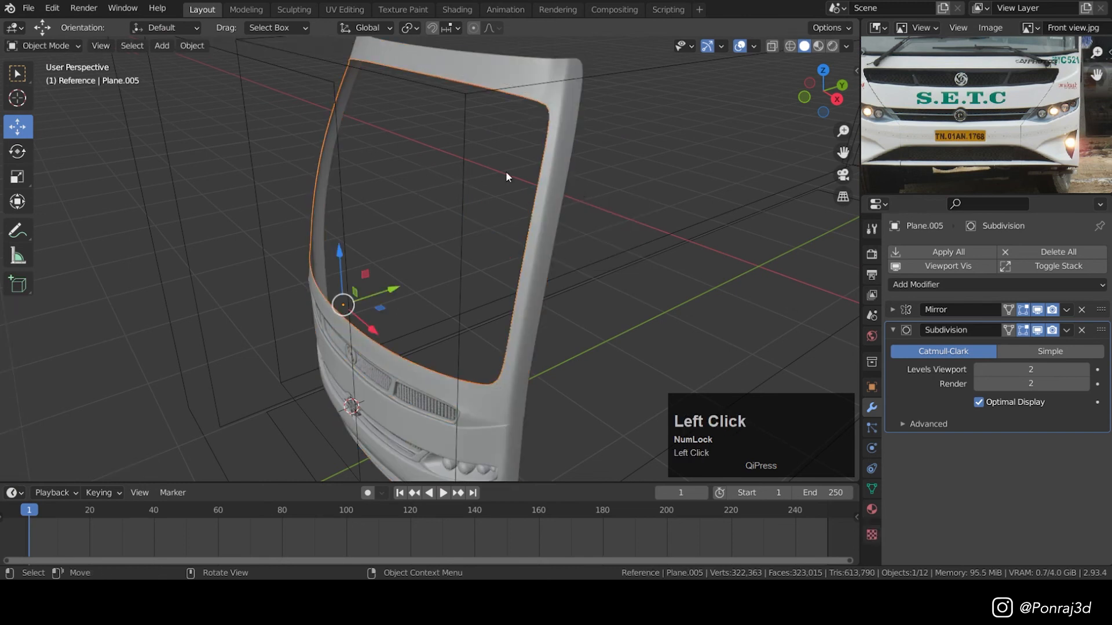
pyautogui.press('KP_1')
pyautogui.keyDown('shift'); pyautogui.moveTo(502, 158); pyautogui.dragTo(480, 220, button='middle'); pyautogui.keyUp('shift')
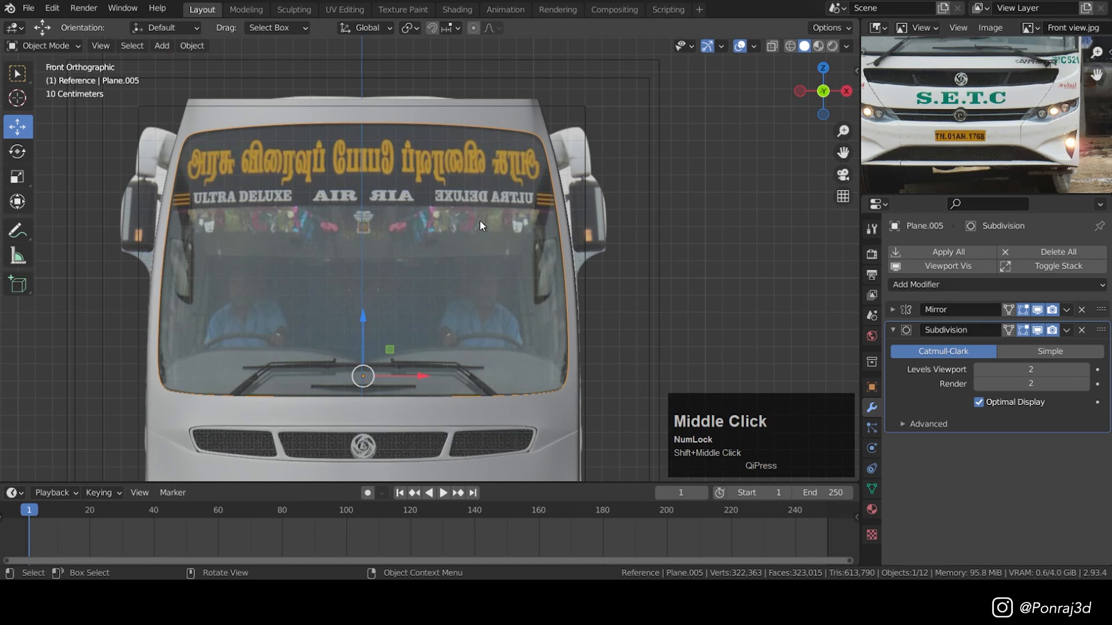
pyautogui.press('Tab')
pyautogui.press('a')
pyautogui.scroll(1, 582, 166)
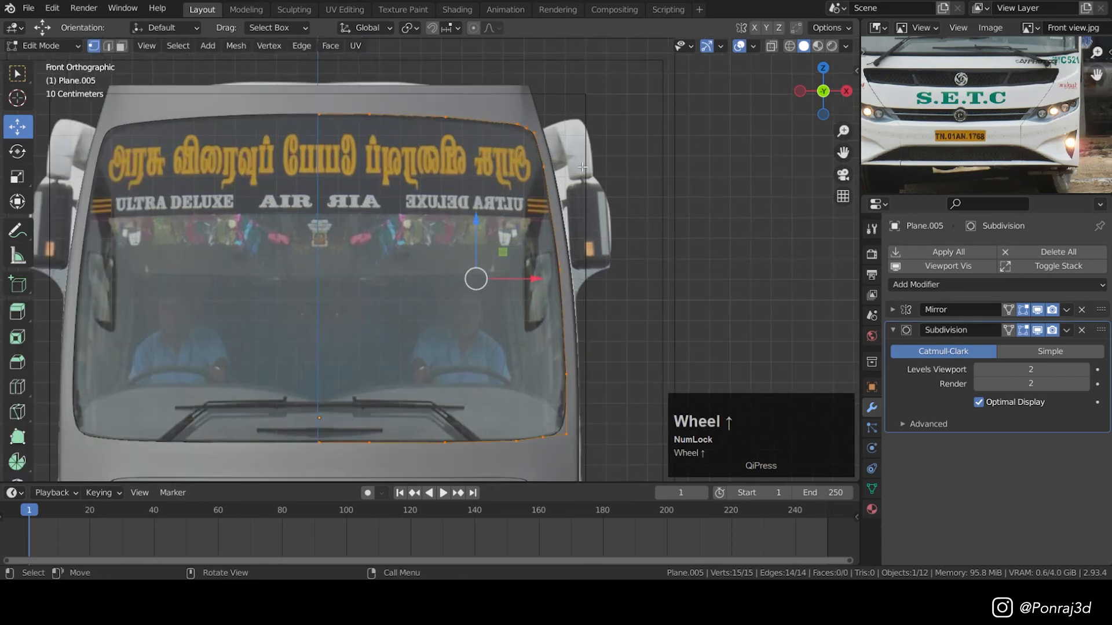
pyautogui.press('e')
pyautogui.click(710, 132)
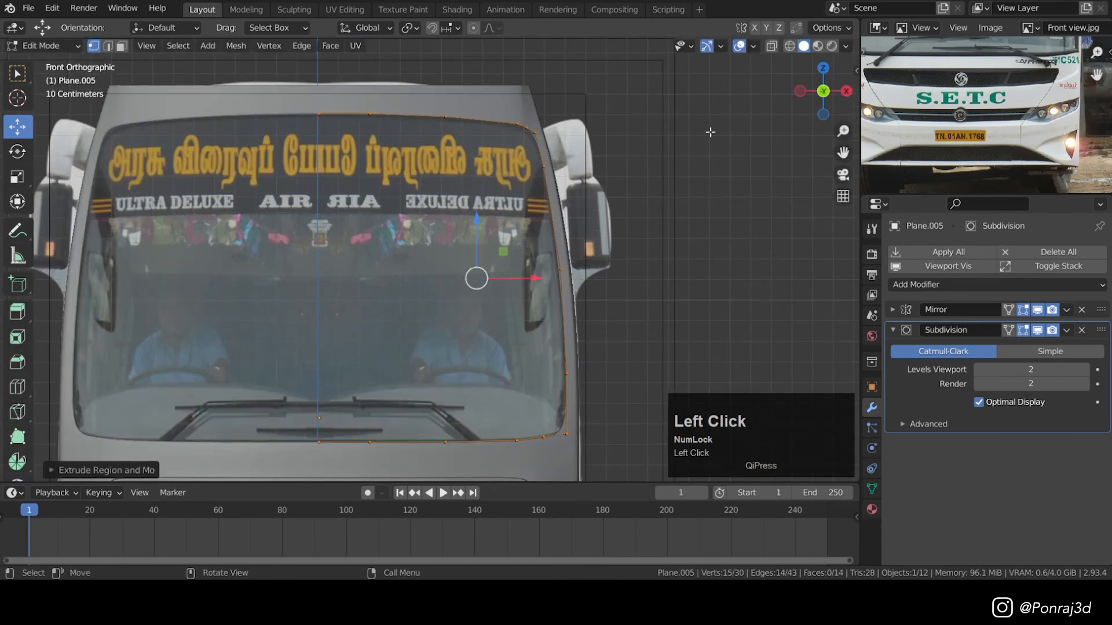
pyautogui.press('s')
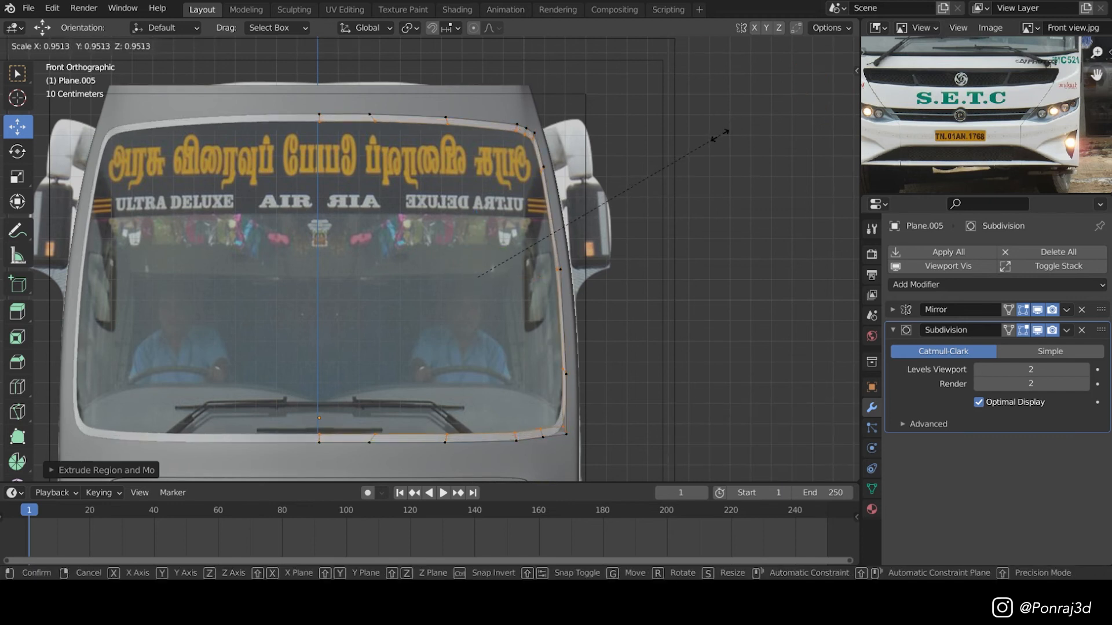
pyautogui.click(718, 139)
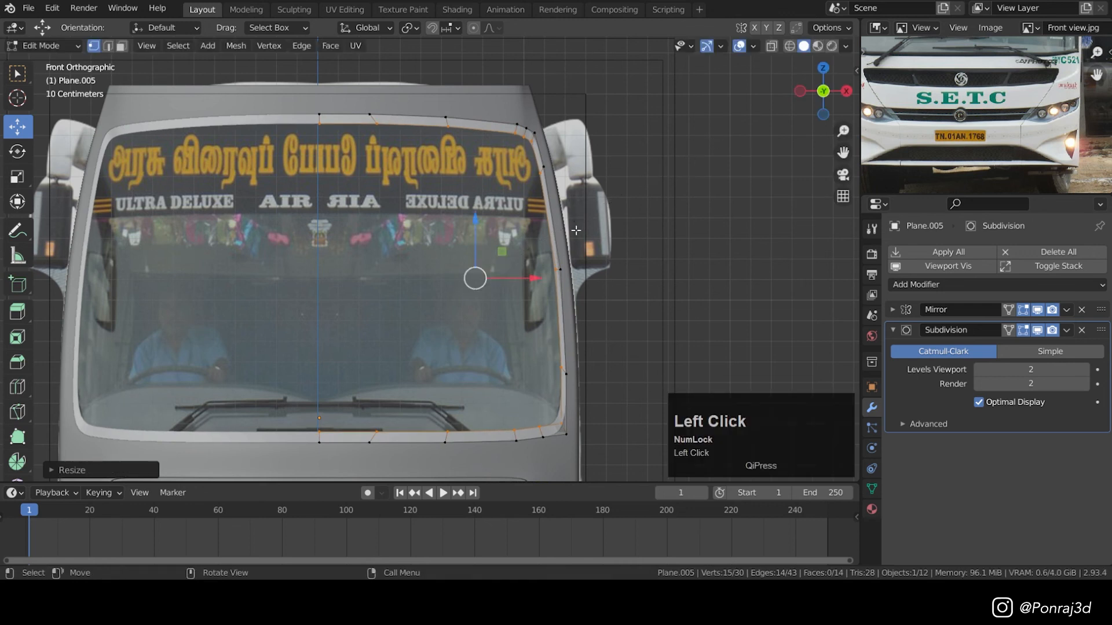
# - Scale the frame strip's inner edge along X to about 0.97
pyautogui.press('s')
pyautogui.press('x')
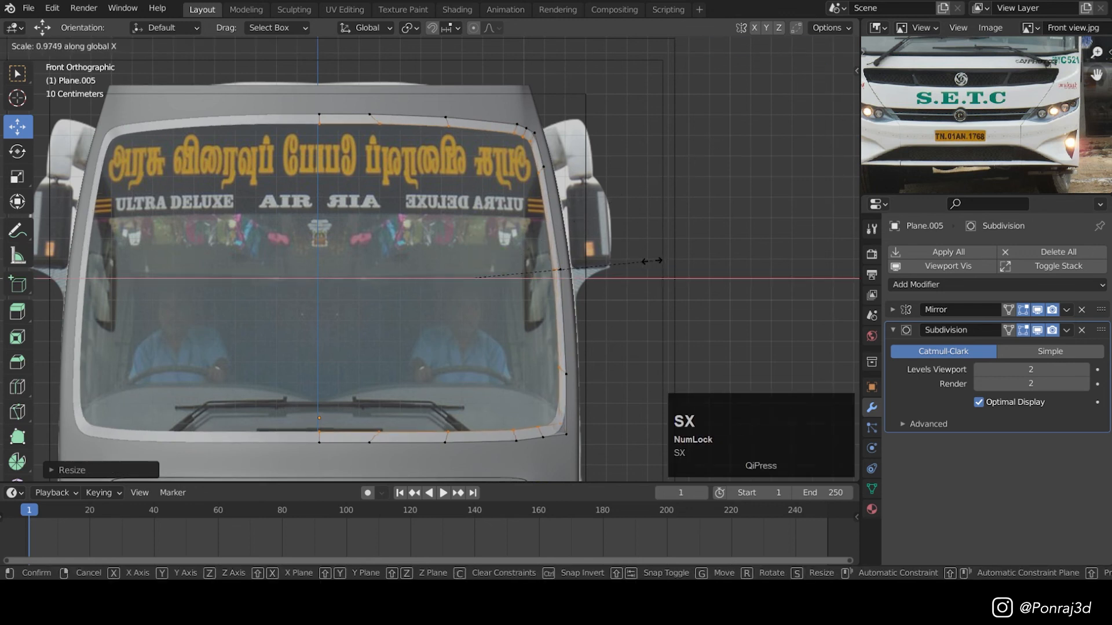
pyautogui.click(648, 261)
# - Select the entire windscreen frame strip and extrude it about 50 mm along Y
pyautogui.moveTo(532, 292); pyautogui.dragTo(479, 320, button='middle')
pyautogui.scroll(2, 457, 322)
pyautogui.scroll(-2, 479, 320)
pyautogui.scroll(2, 469, 320)
pyautogui.scroll(-2, 487, 328)
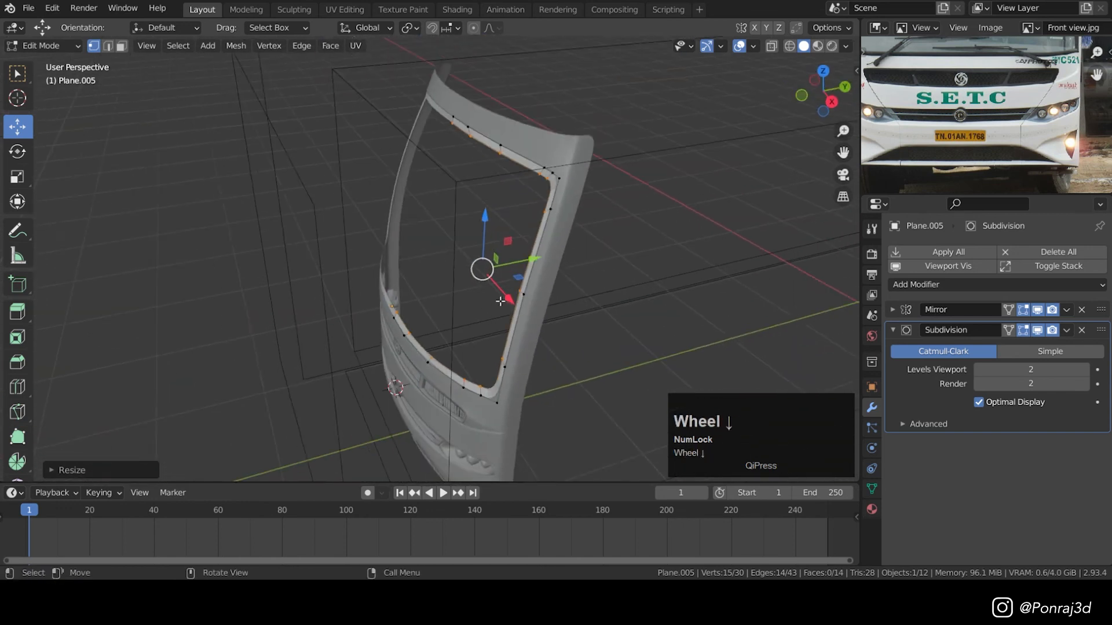
pyautogui.scroll(2, 475, 306)
pyautogui.press('a')
pyautogui.scroll(2, 485, 304)
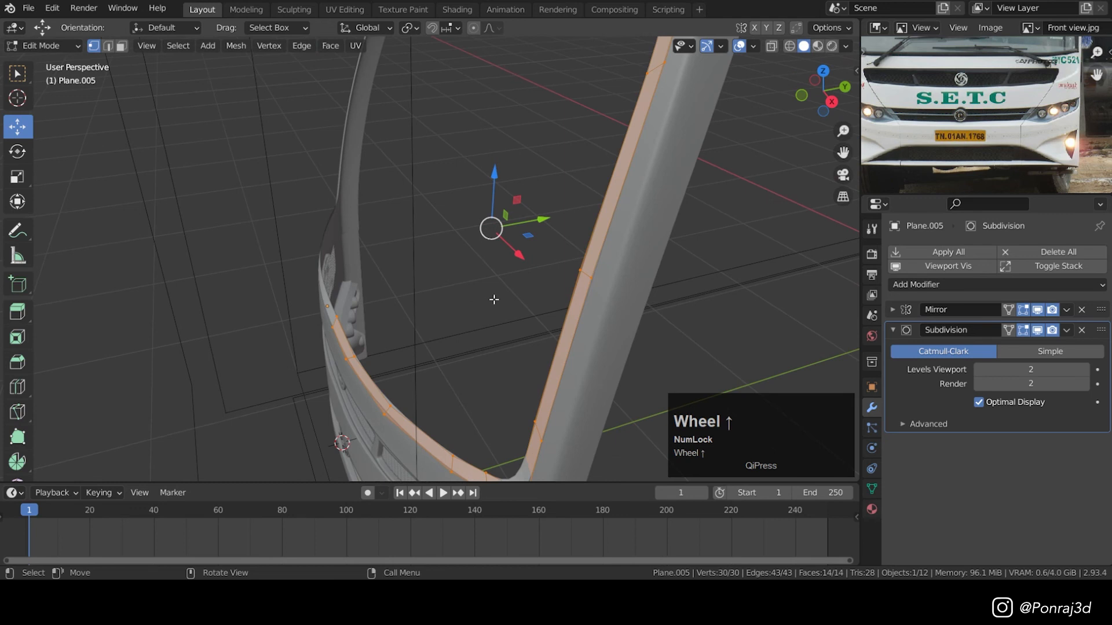
pyautogui.press('e')
pyautogui.press('y')
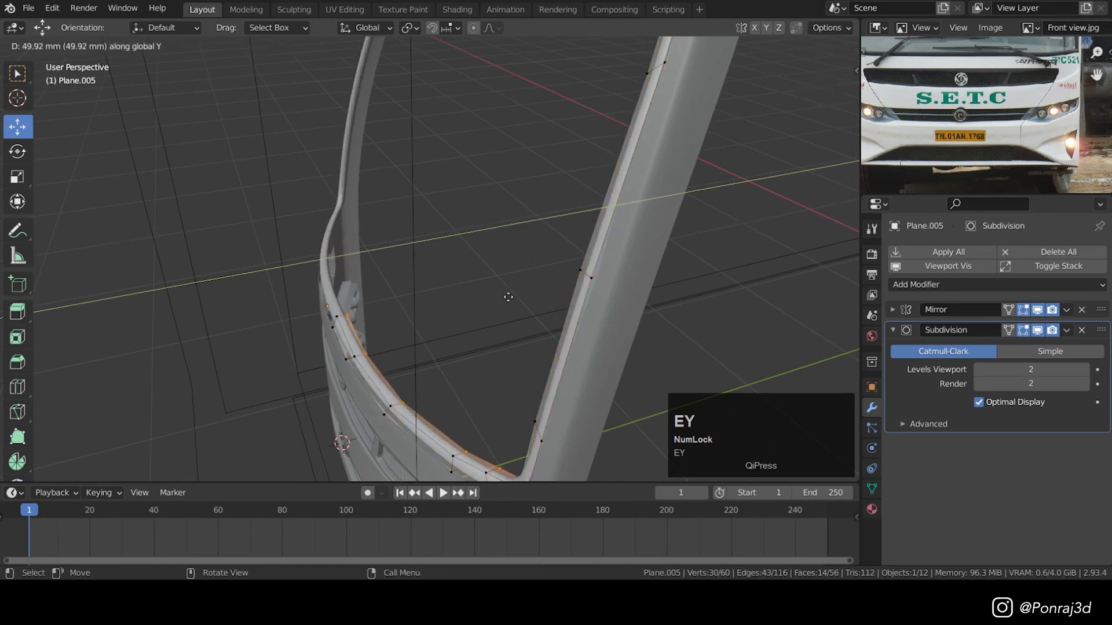
pyautogui.click(510, 295)
# - Delete the frame's extruded rear faces and return to object mode
pyautogui.press('x')
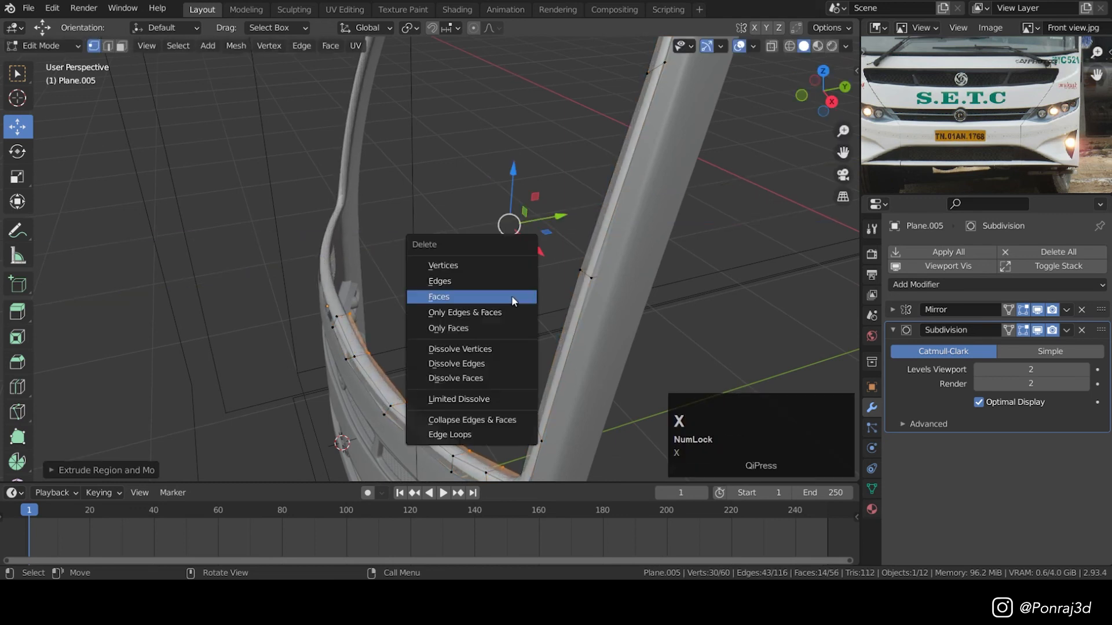
pyautogui.click(512, 296)
pyautogui.moveTo(509, 296); pyautogui.dragTo(389, 316, button='middle')
pyautogui.scroll(-3, 497, 288)
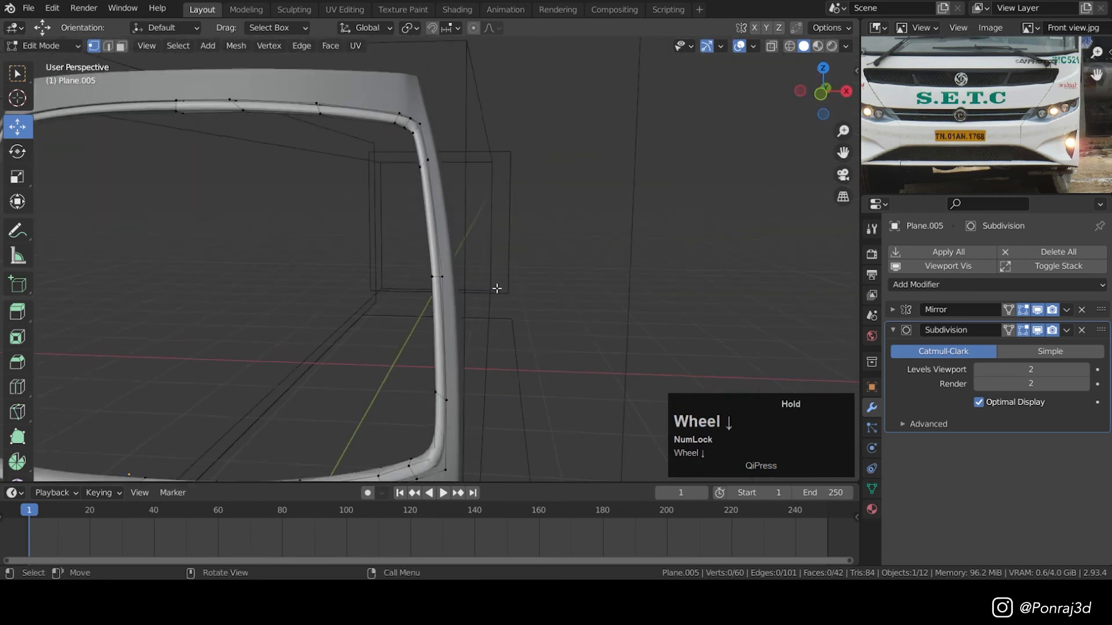
pyautogui.scroll(-1, 497, 288)
pyautogui.press('Tab')
# - Add a lengthwise edge loop around the windscreen frame strip, slid to about 0.38
pyautogui.moveTo(411, 263); pyautogui.dragTo(397, 342, button='middle')
pyautogui.press('Tab')
pyautogui.scroll(2, 319, 344)
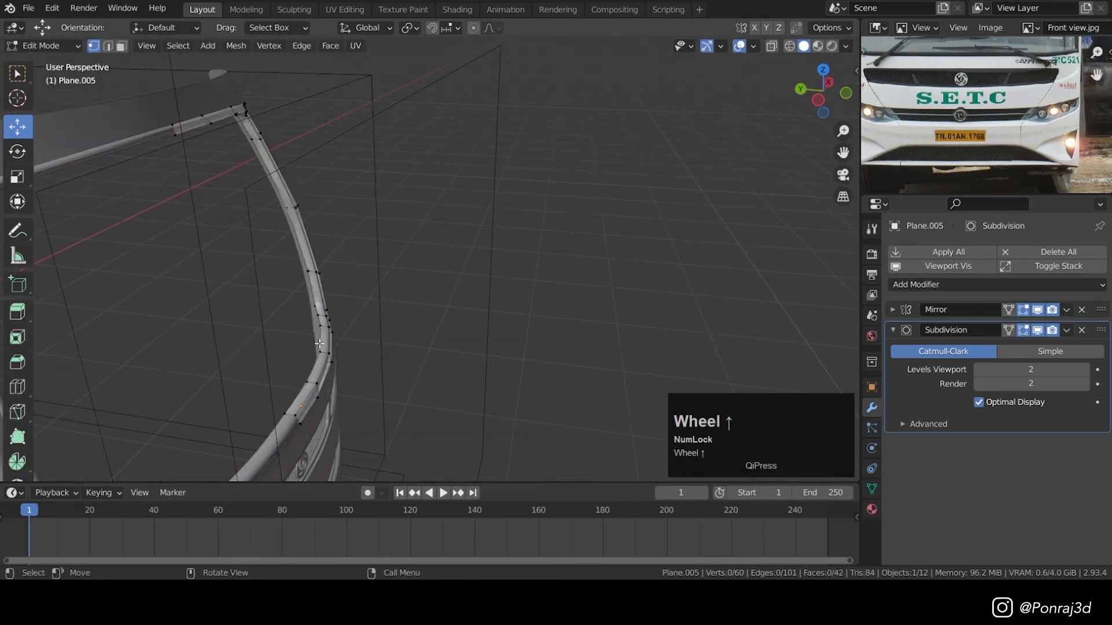
pyautogui.scroll(3, 319, 343)
pyautogui.hotkey('ctrl', 'r')
pyautogui.click(322, 246)
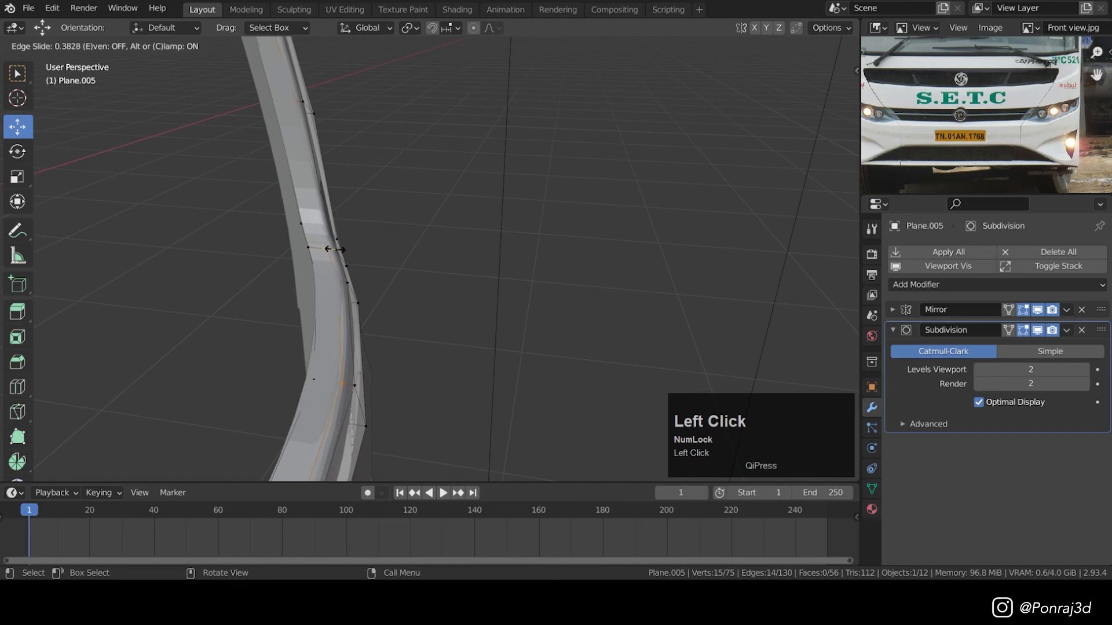
pyautogui.click(334, 249)
# - Isolate the frame to add a second lengthwise edge loop slid to about 0.48, and save the file
pyautogui.moveTo(334, 249); pyautogui.dragTo(337, 309, button='middle')
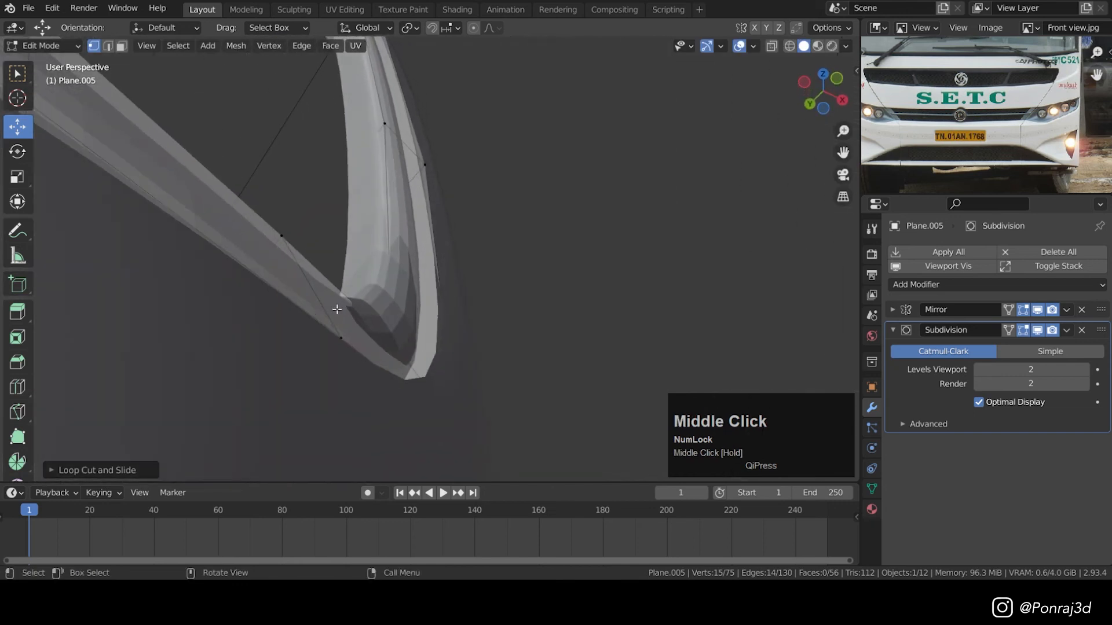
pyautogui.press('KP_Divide')
pyautogui.scroll(4, 590, 288)
pyautogui.hotkey('ctrl', 'r')
pyautogui.click(553, 346)
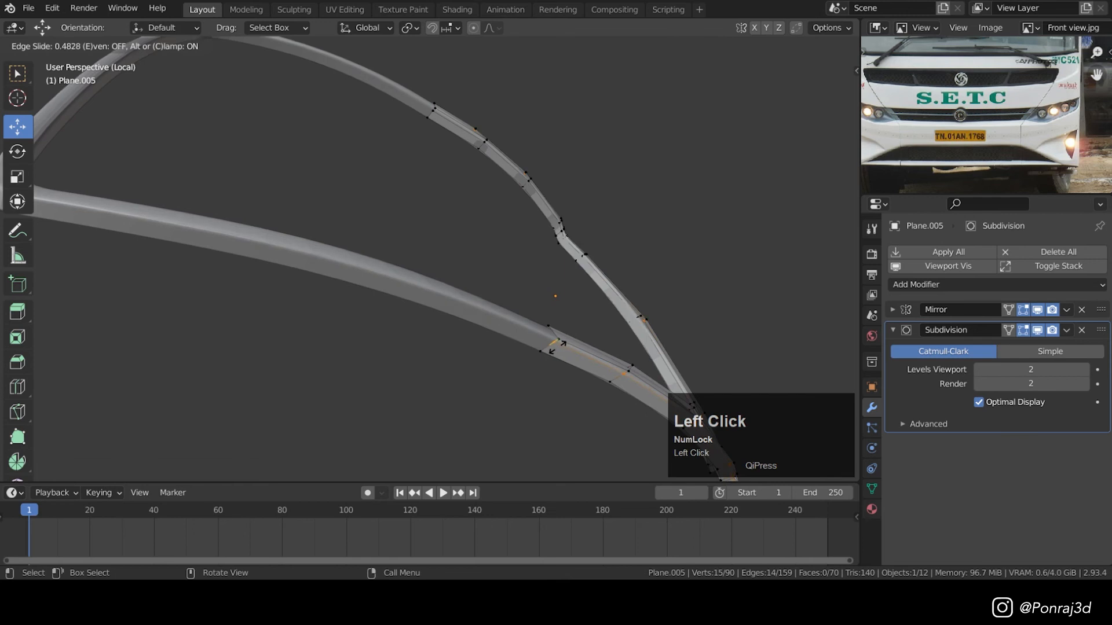
pyautogui.click(557, 347)
pyautogui.press('Tab')
pyautogui.scroll(-6, 532, 294)
pyautogui.moveTo(532, 294); pyautogui.dragTo(633, 329, button='middle')
pyautogui.scroll(3, 632, 328)
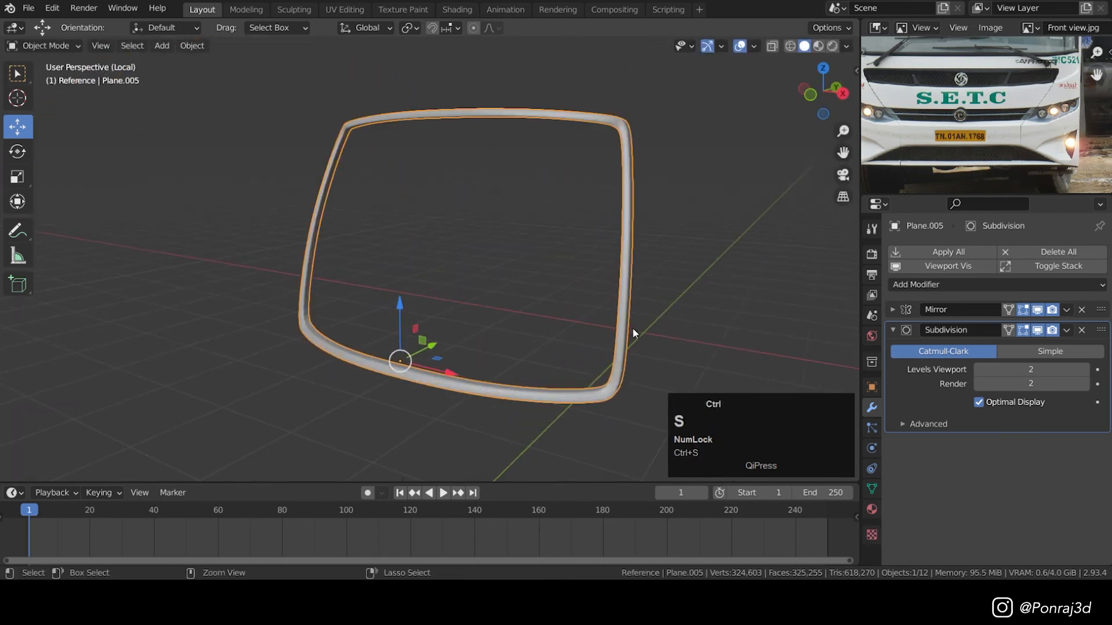
pyautogui.scroll(3, 612, 360)
pyautogui.hotkey('ctrl', 's')
# - Shade the frame smooth and add three lengthwise edge loops along its front face
pyautogui.press('KP_1')
pyautogui.scroll(2, 610, 293)
pyautogui.rightClick(683, 208)
pyautogui.click(683, 217)
pyautogui.press('Tab')
pyautogui.hotkey('ctrl', 'r')
pyautogui.scroll(3, 648, 335)
pyautogui.click(647, 335)
pyautogui.scroll(2, 598, 359)
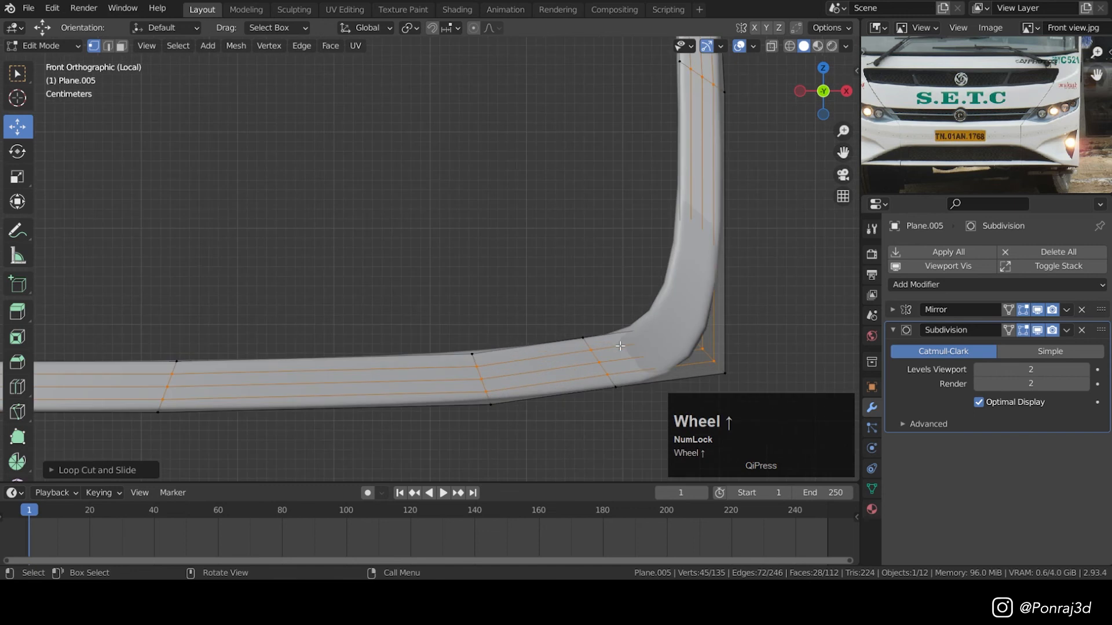
# - Bevel the three front-face edge loops by about 3.45 mm with 2 segments
pyautogui.click(108, 47)
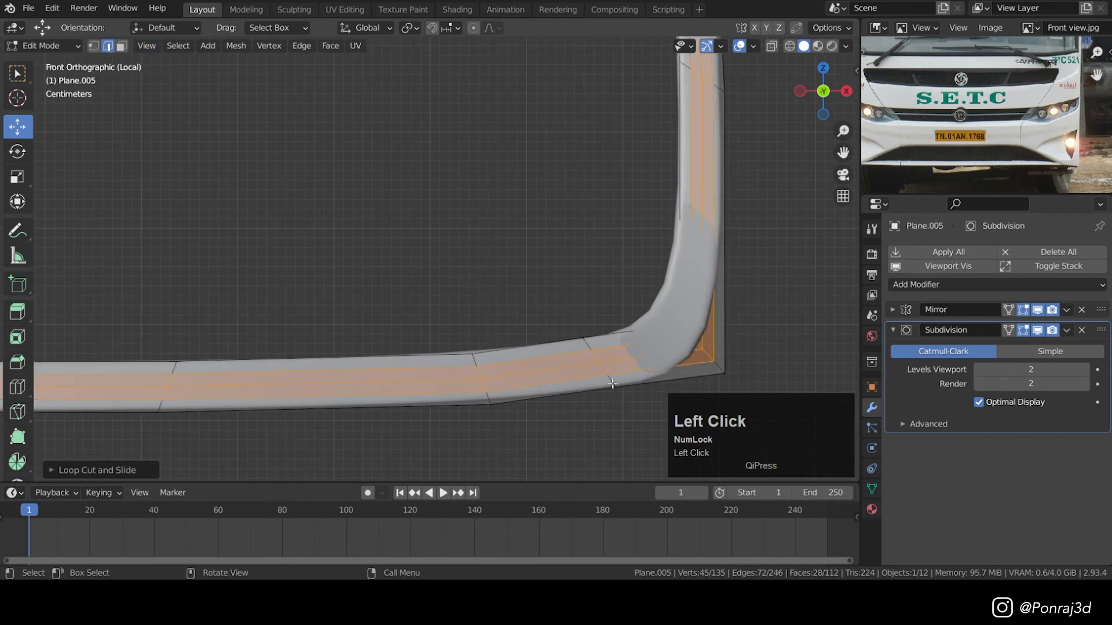
pyautogui.keyDown('alt'); pyautogui.click(555, 357); pyautogui.keyUp('alt')
pyautogui.keyDown('alt'); pyautogui.keyDown('shift'); pyautogui.click(562, 371); pyautogui.keyUp('shift'); pyautogui.keyUp('alt')
pyautogui.keyDown('alt'); pyautogui.keyDown('shift'); pyautogui.click(571, 383); pyautogui.keyUp('shift'); pyautogui.keyUp('alt')
pyautogui.moveTo(571, 383); pyautogui.dragTo(596, 373, button='middle')
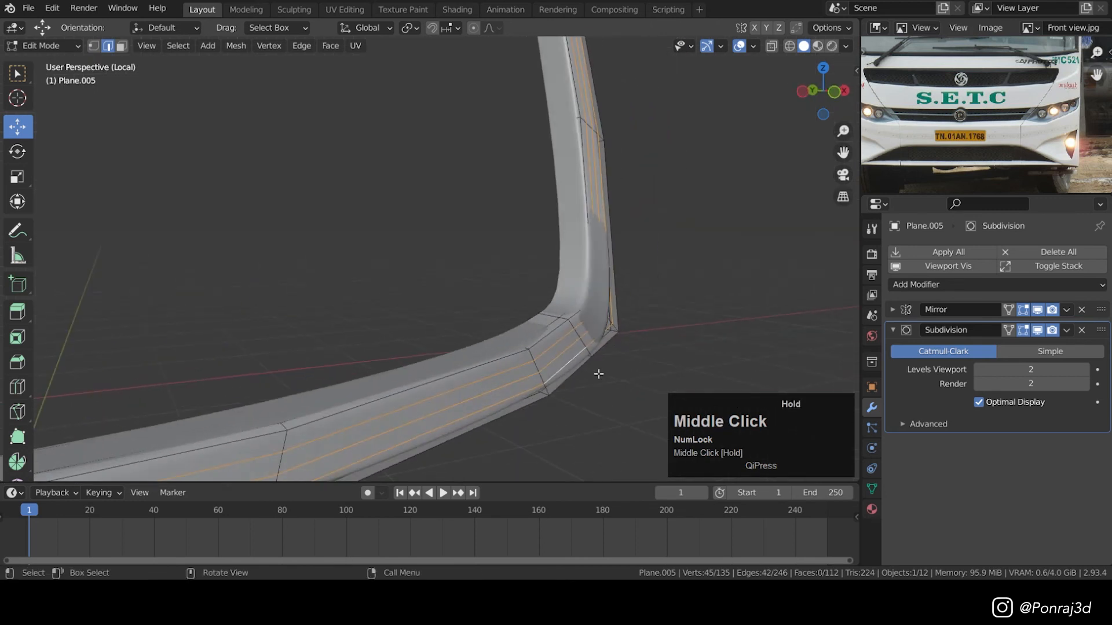
pyautogui.scroll(2, 596, 372)
pyautogui.hotkey('ctrl', 'b')
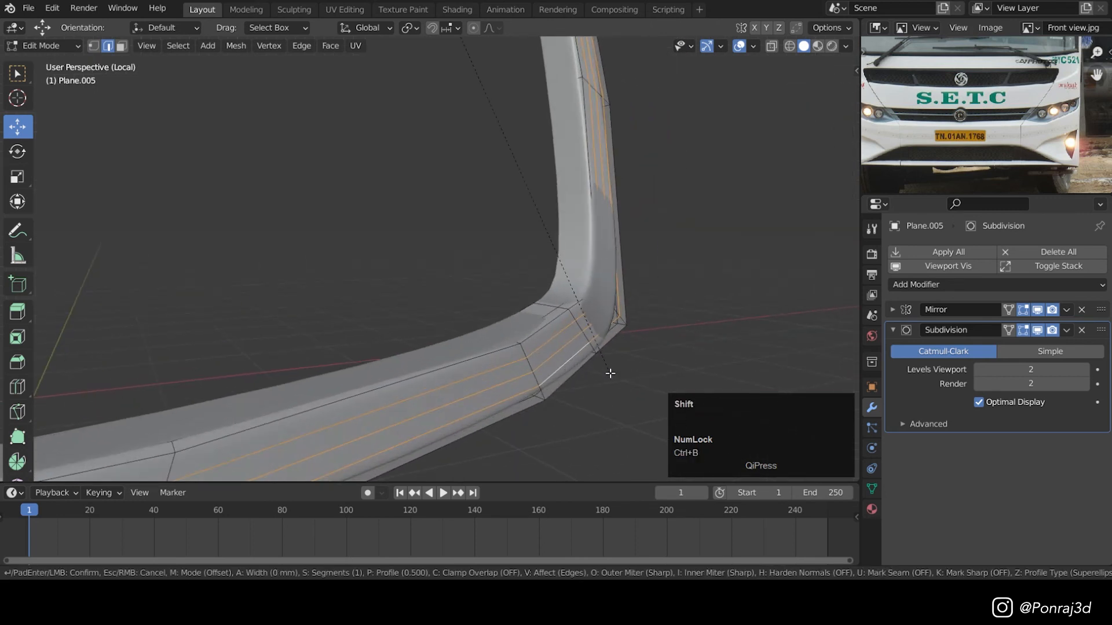
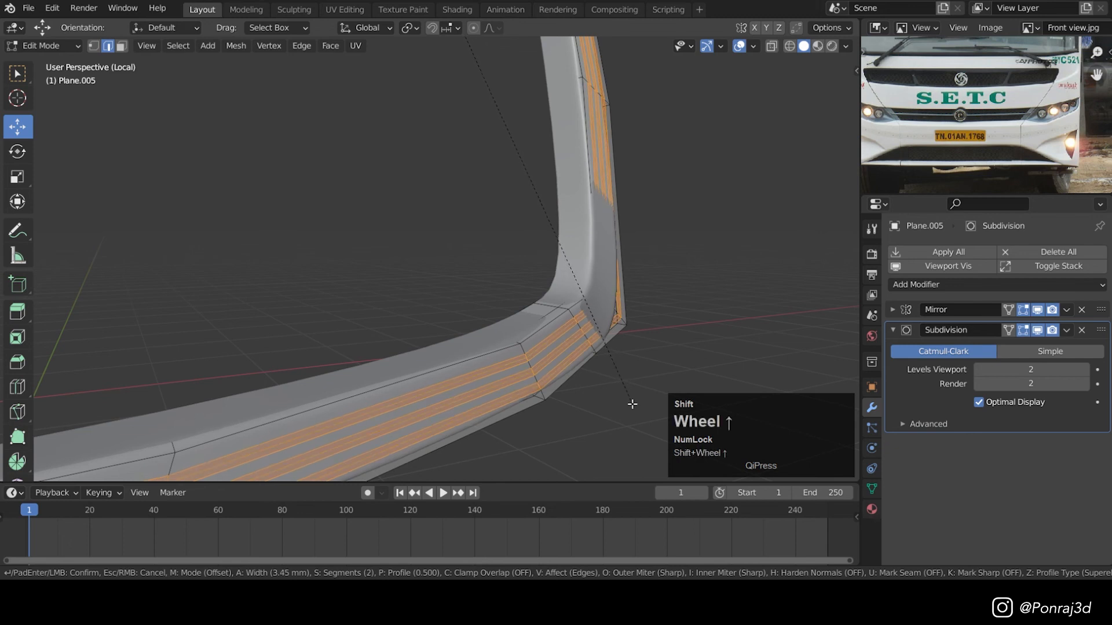
pyautogui.scroll(2, 536, 366)
# - Select the middle loop of each of the three bevels and Shrink/Fatten them inward to form grooves along the frame
pyautogui.keyDown('alt'); pyautogui.click(521, 362); pyautogui.keyUp('alt')
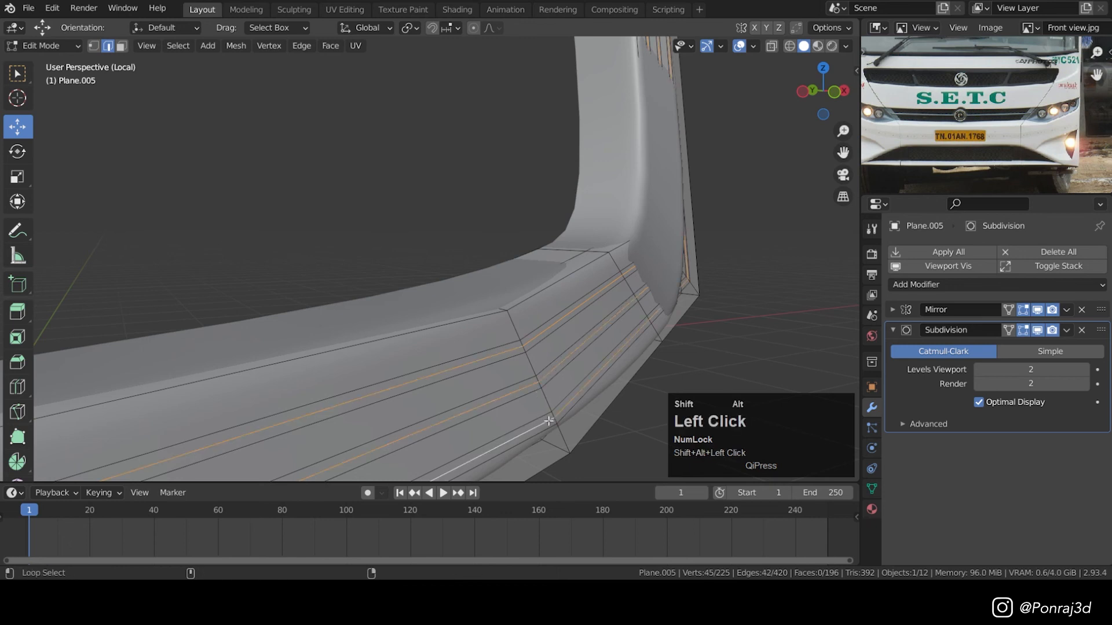
pyautogui.scroll(-6, 552, 365)
pyautogui.scroll(4, 565, 274)
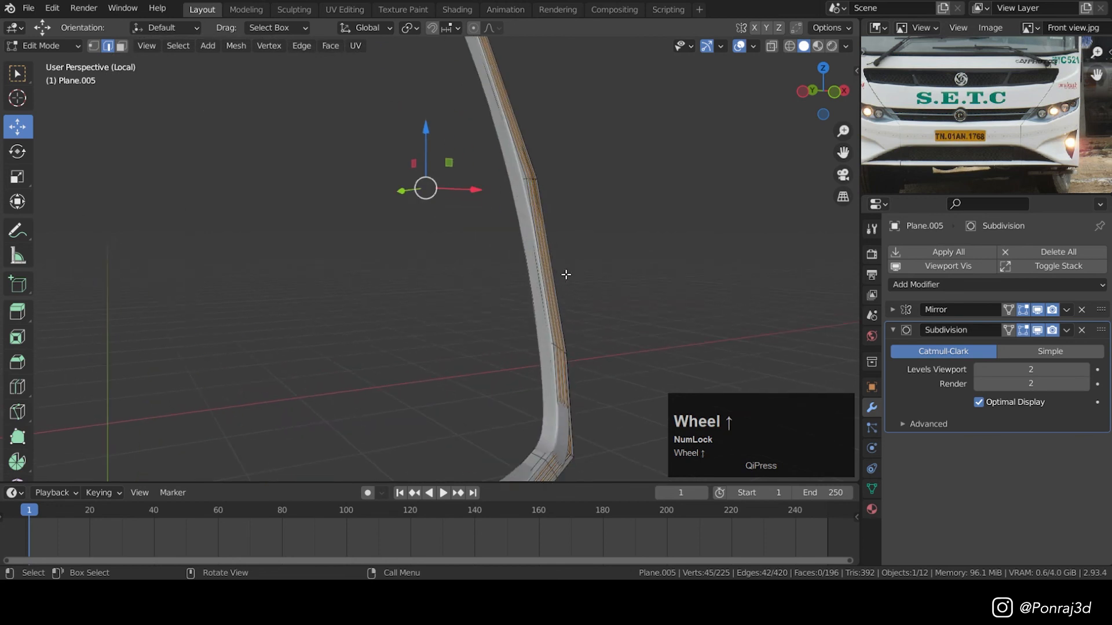
pyautogui.hotkey('alt', 's')
pyautogui.rightClick(612, 304)
pyautogui.moveTo(612, 304); pyautogui.dragTo(652, 295, button='middle')
pyautogui.scroll(2, 579, 289)
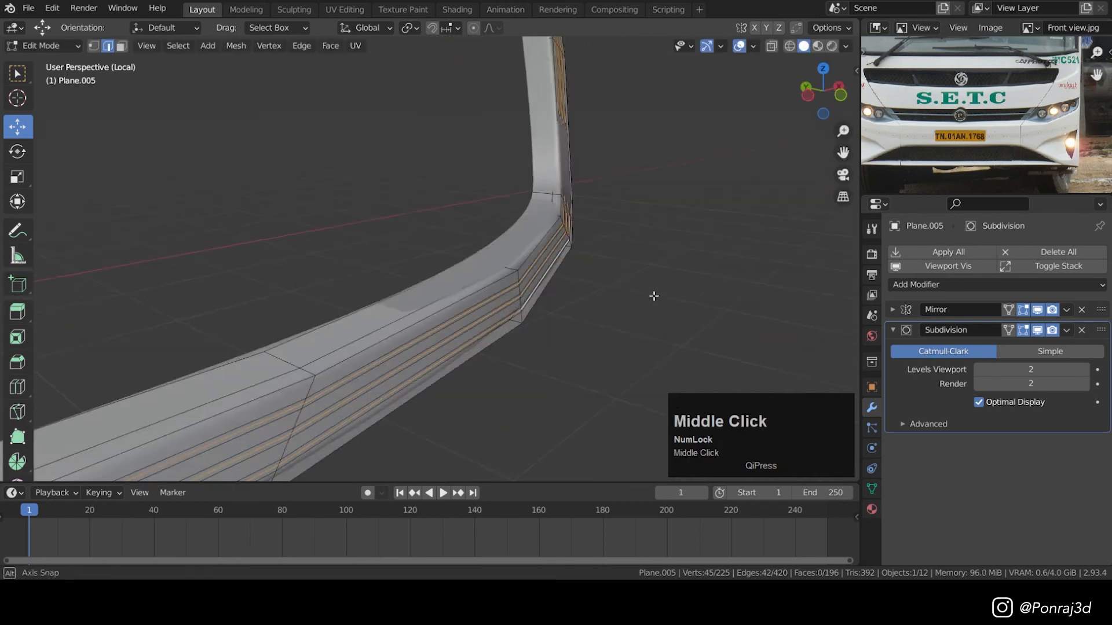
pyautogui.scroll(2, 537, 270)
pyautogui.scroll(2, 538, 278)
pyautogui.hotkey('alt', 's')
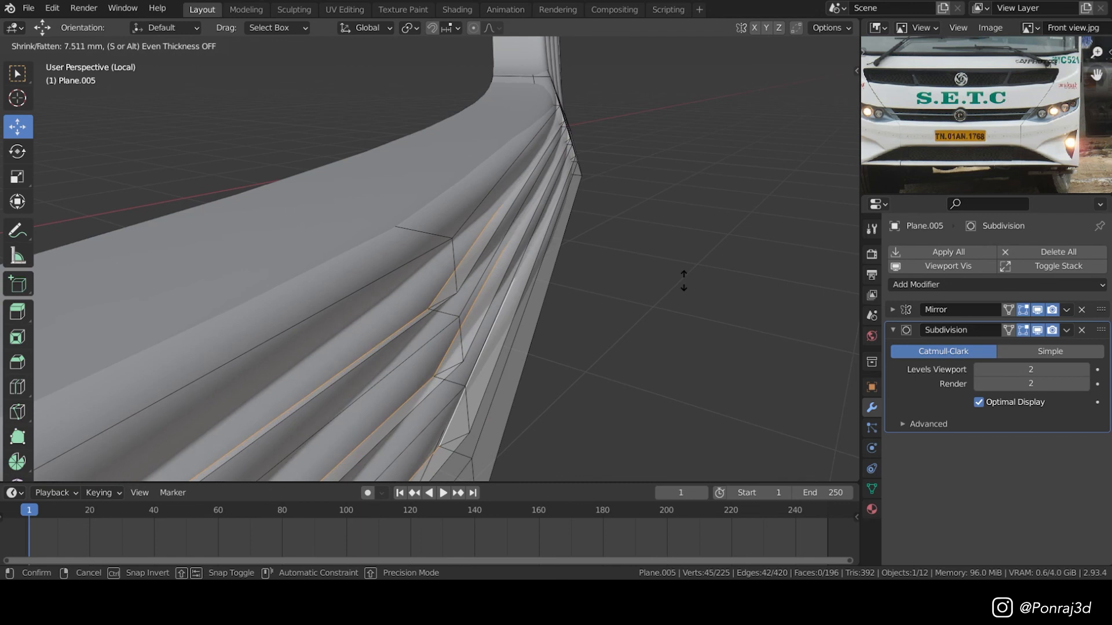
pyautogui.click(666, 278)
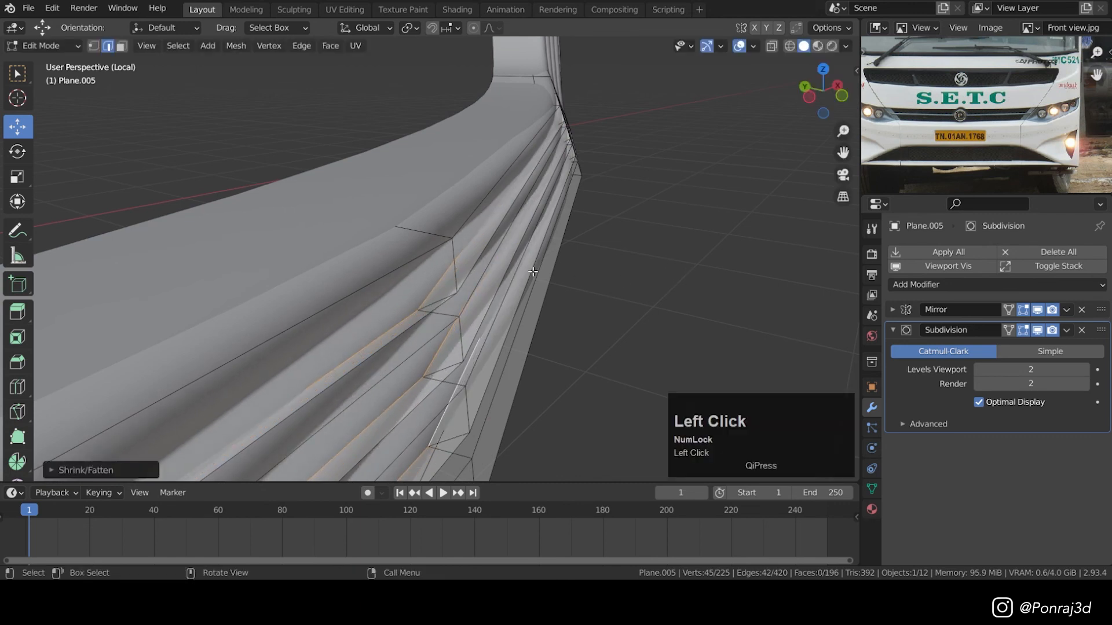
# - Return to object mode, review the grooved frame and save the file
pyautogui.press('Tab')
pyautogui.scroll(-5, 519, 266)
pyautogui.moveTo(519, 267); pyautogui.dragTo(301, 231, button='middle')
pyautogui.scroll(3, 668, 308)
pyautogui.scroll(-3, 668, 307)
pyautogui.moveTo(605, 262); pyautogui.dragTo(718, 293, button='middle')
pyautogui.scroll(-2, 718, 292)
pyautogui.hotkey('ctrl', 's')
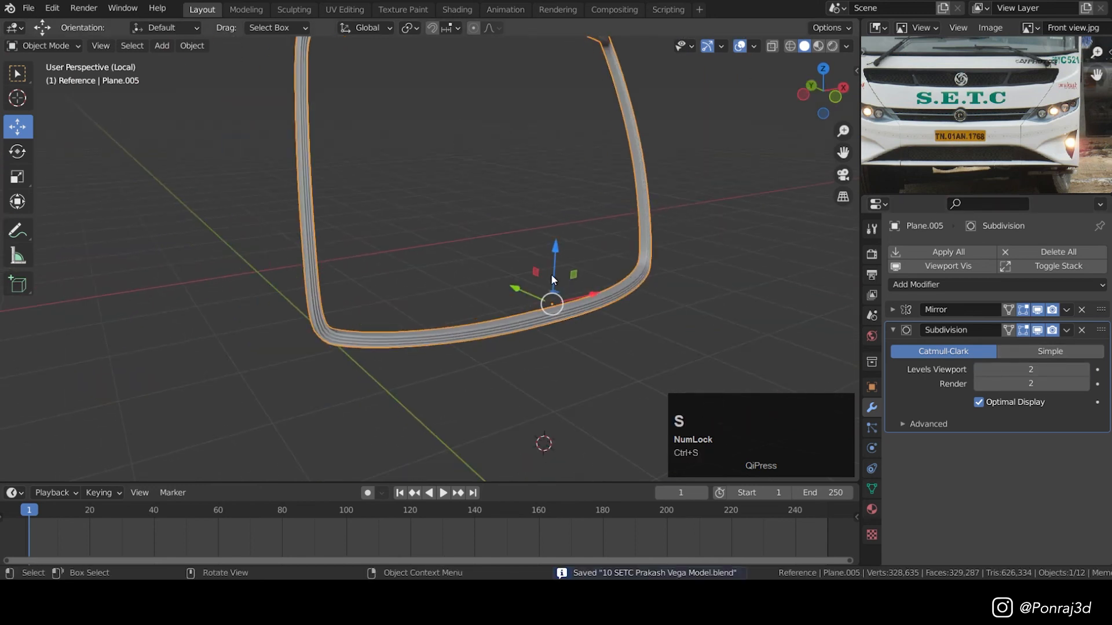
# - Leave local view and place the 3D cursor on the wiper pivot in the front reference, using wireframe shading
pyautogui.press('KP_Divide')
pyautogui.scroll(-6, 516, 257)
pyautogui.press('KP_1')
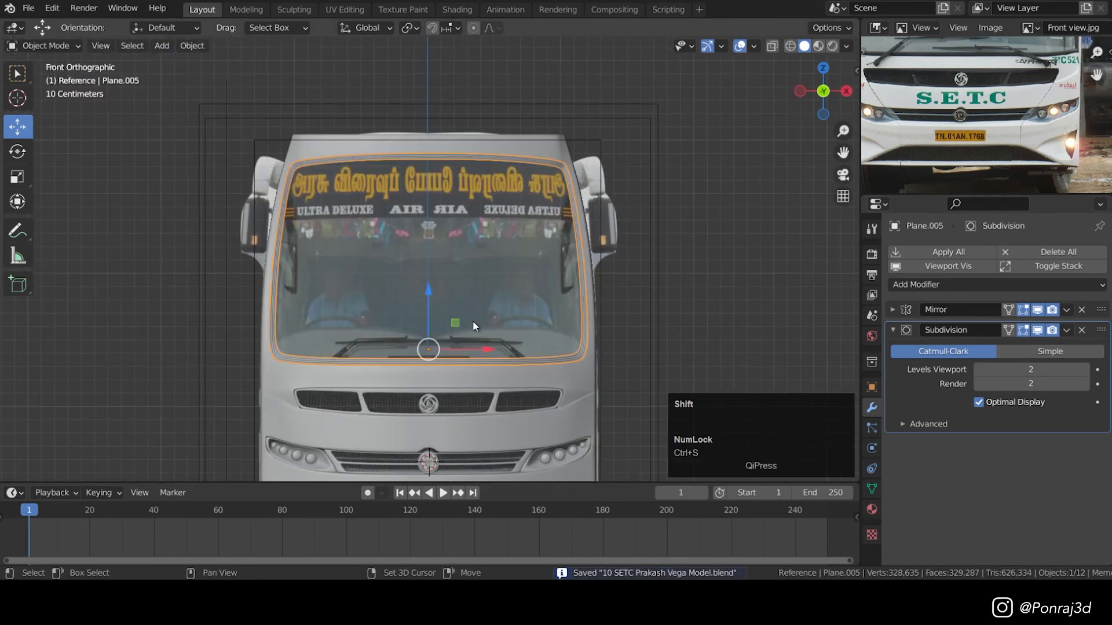
pyautogui.scroll(5, 473, 321)
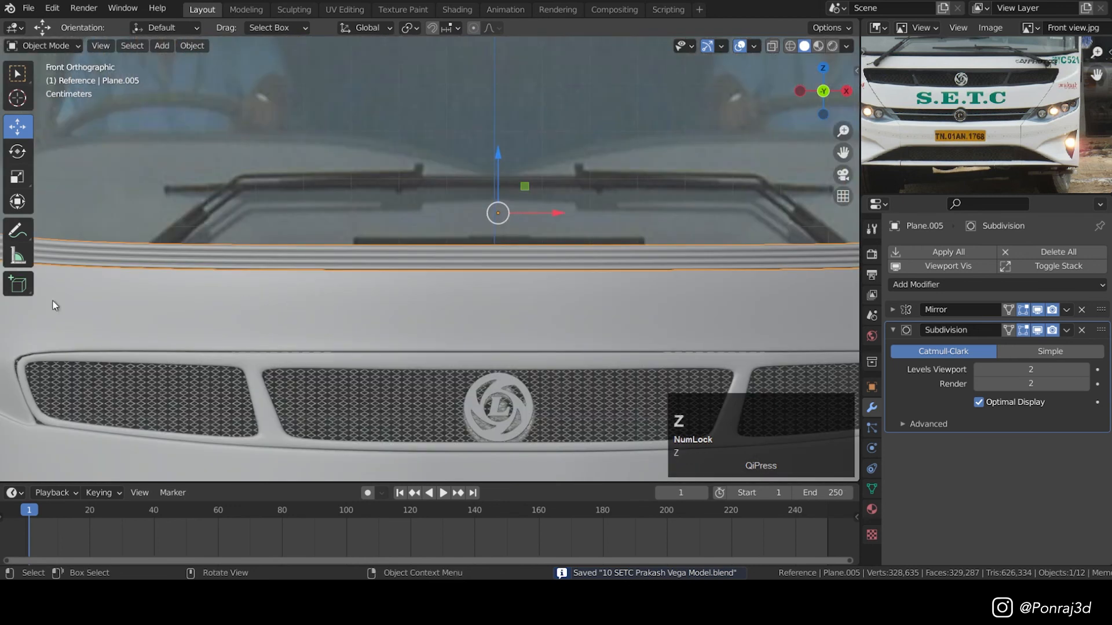
pyautogui.hotkey('shift', 'z')
pyautogui.keyDown('shift'); pyautogui.moveTo(192, 243); pyautogui.dragTo(343, 280, button='middle'); pyautogui.keyUp('shift')
pyautogui.hotkey('ctrl', 's')
pyautogui.scroll(3, 232, 362)
pyautogui.hotkey('ctrl', 's')
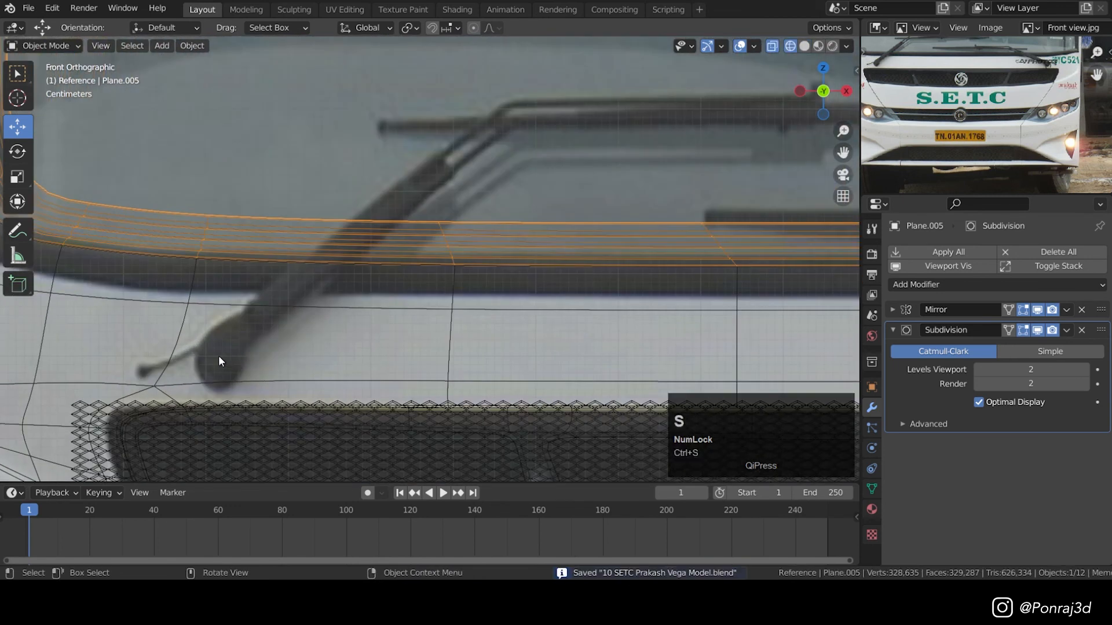
pyautogui.press('z')
pyautogui.press('z')
pyautogui.hotkey('ctrl', 's')
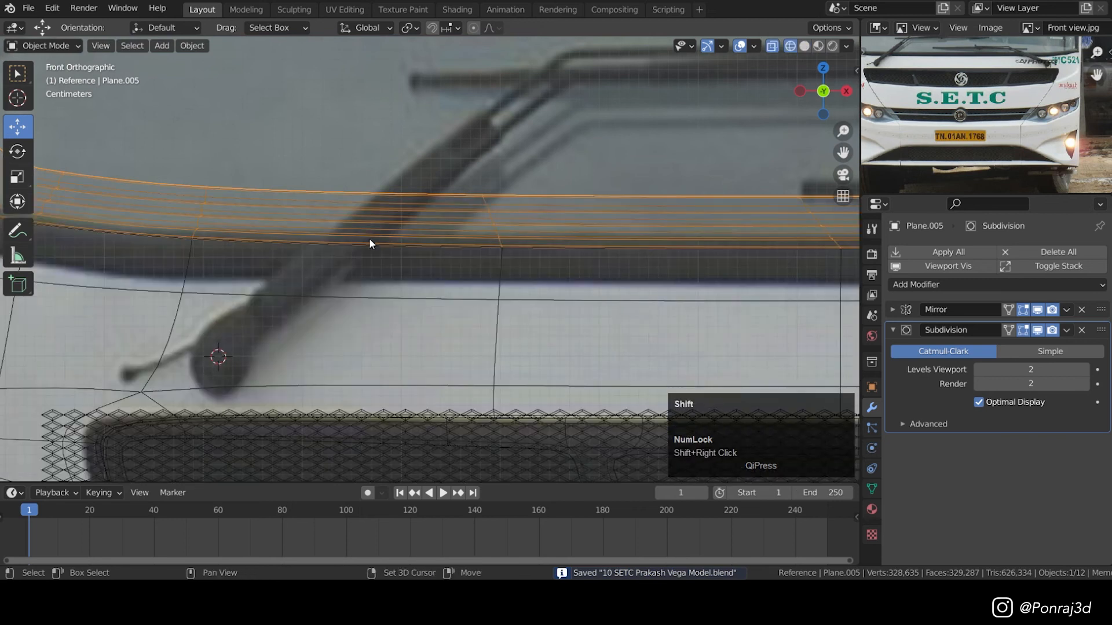
# - Add a mesh circle with 12 vertices at the wiper pivot
pyautogui.hotkey('shift', 'a')
pyautogui.moveTo(340, 79)
pyautogui.click(440, 103)
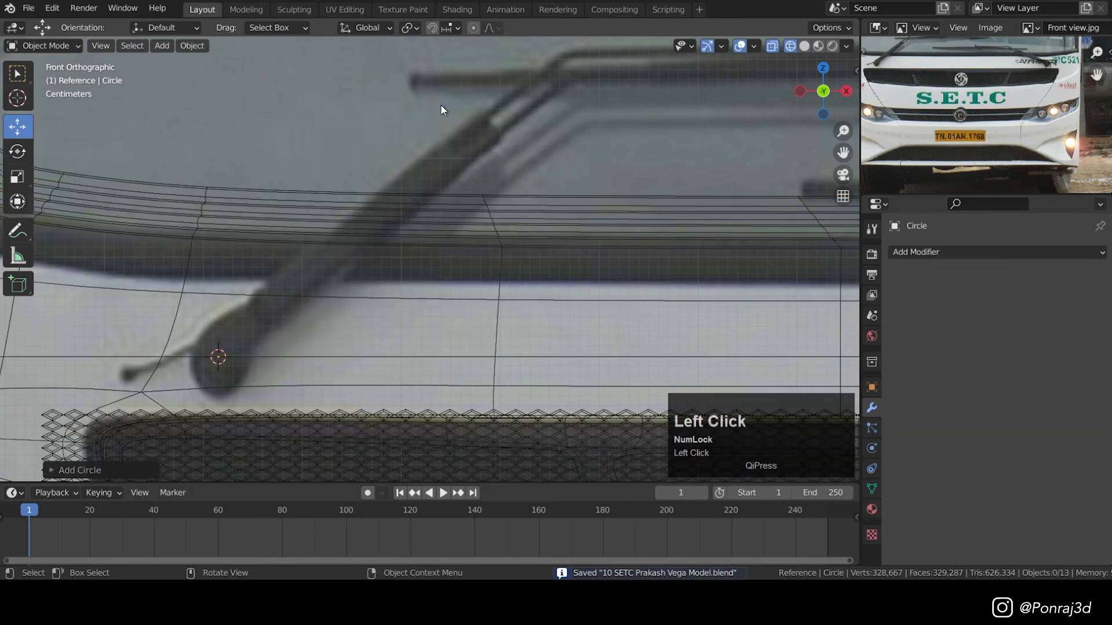
pyautogui.scroll(-3, 249, 386)
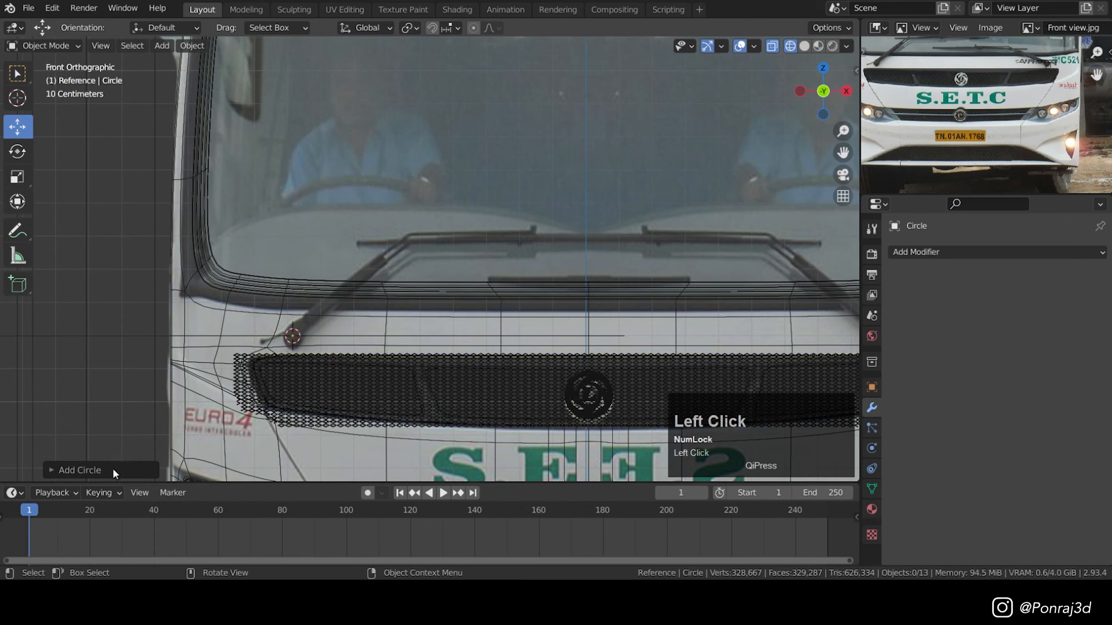
pyautogui.click(112, 468)
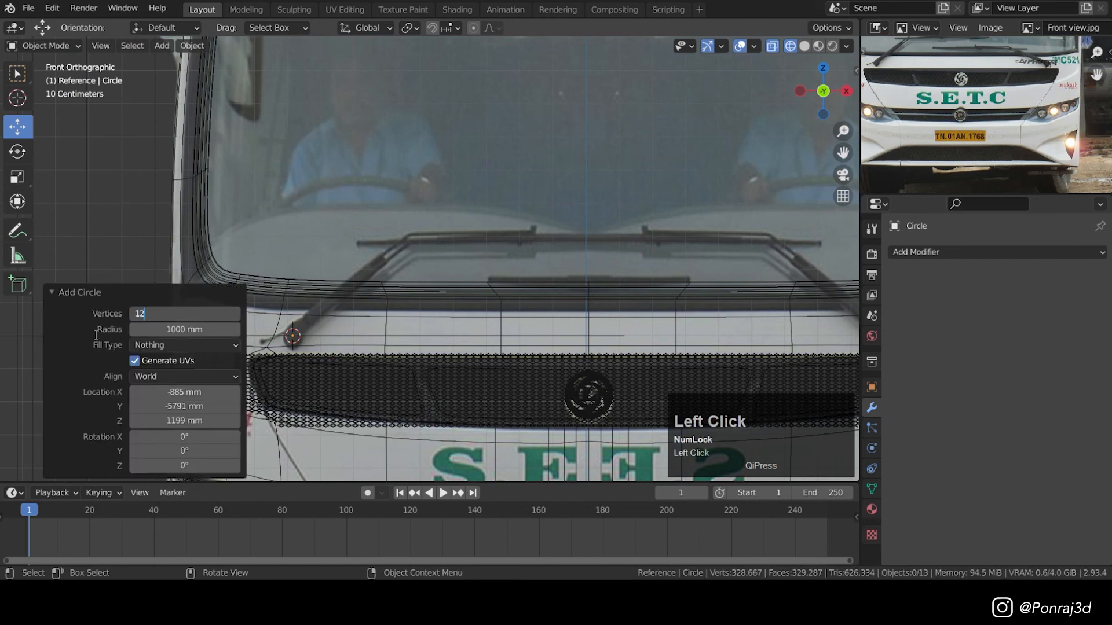
pyautogui.click(50, 294)
# - Replace the image editor with the Outliner and move the Circle and Cube from the Reference collection into the Scene Collection
pyautogui.moveTo(404, 319); pyautogui.dragTo(435, 317, button='middle')
pyautogui.scroll(-3, 416, 331)
pyautogui.click(454, 273)
pyautogui.scroll(5, 447, 296)
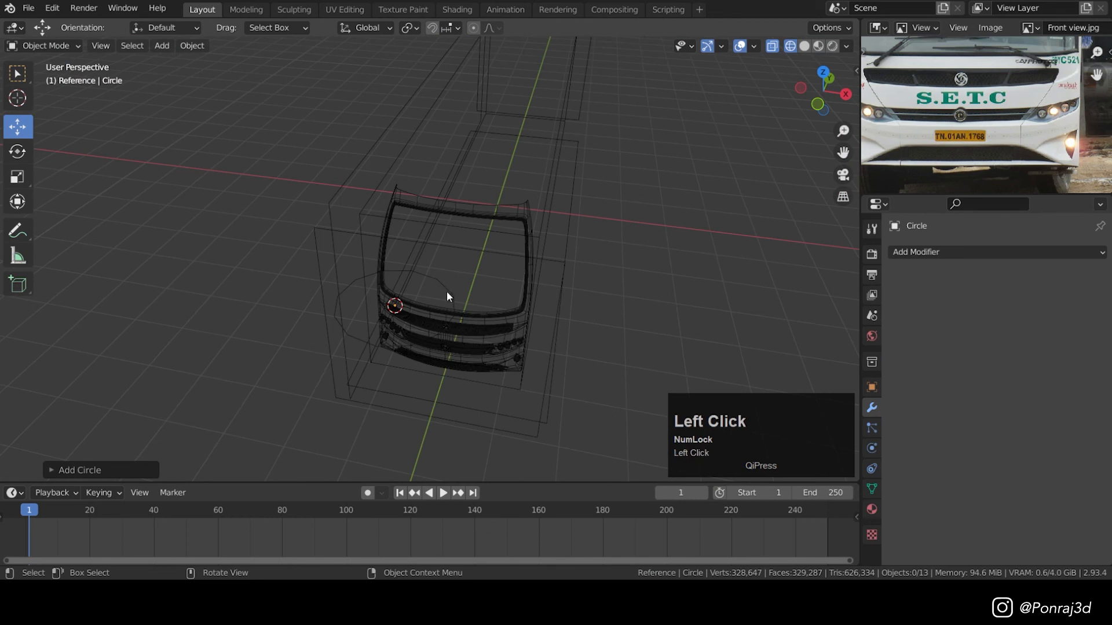
pyautogui.press('z')
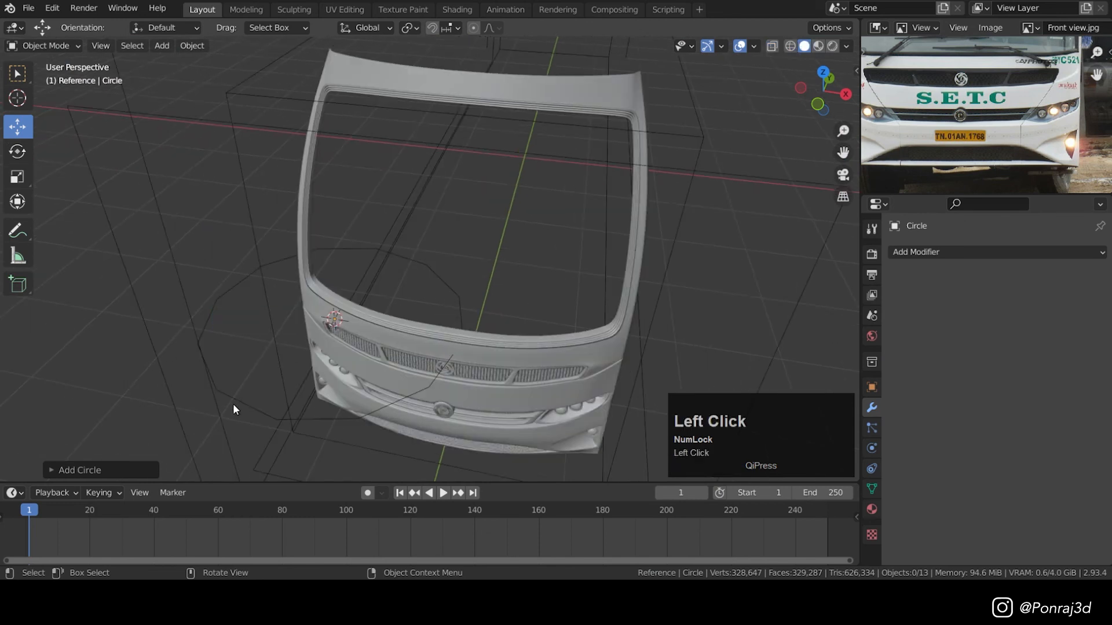
pyautogui.click(879, 28)
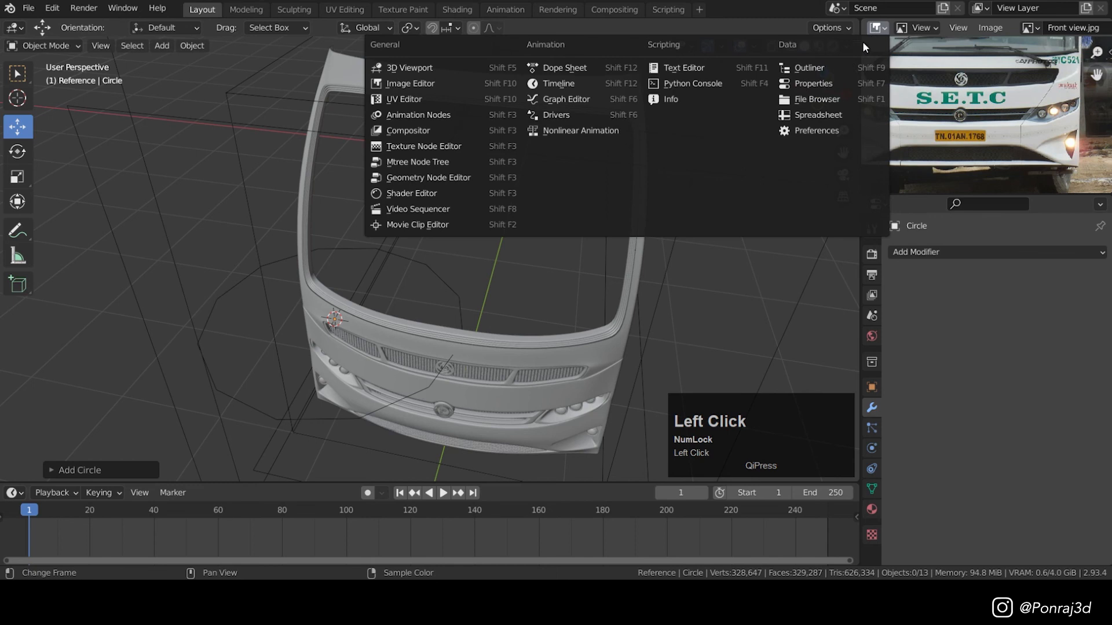
pyautogui.click(842, 62)
pyautogui.click(940, 57)
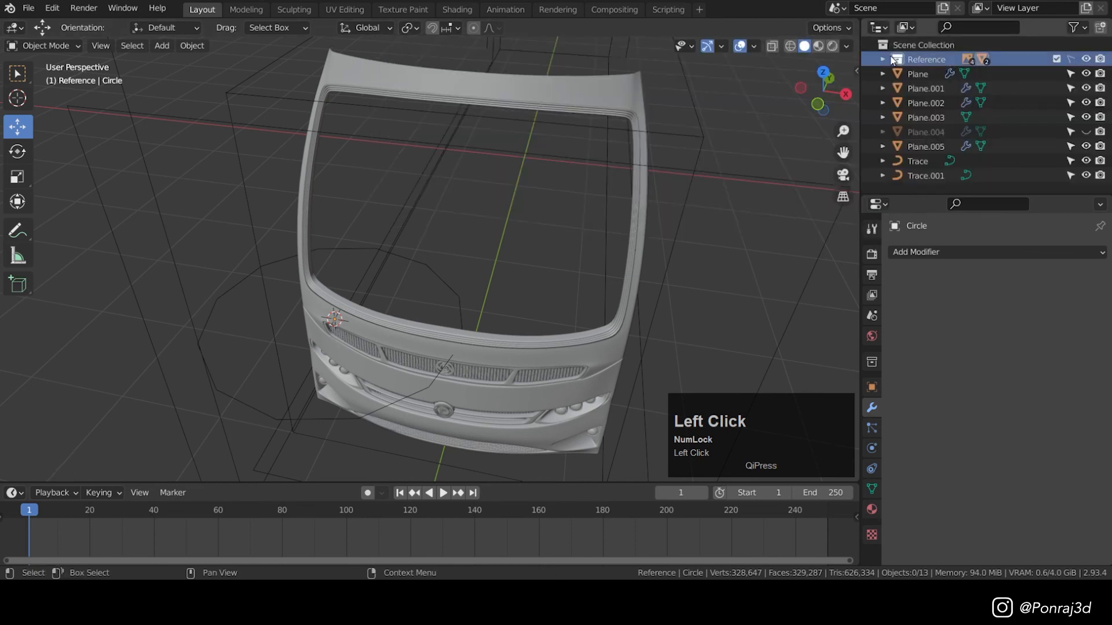
pyautogui.click(882, 59)
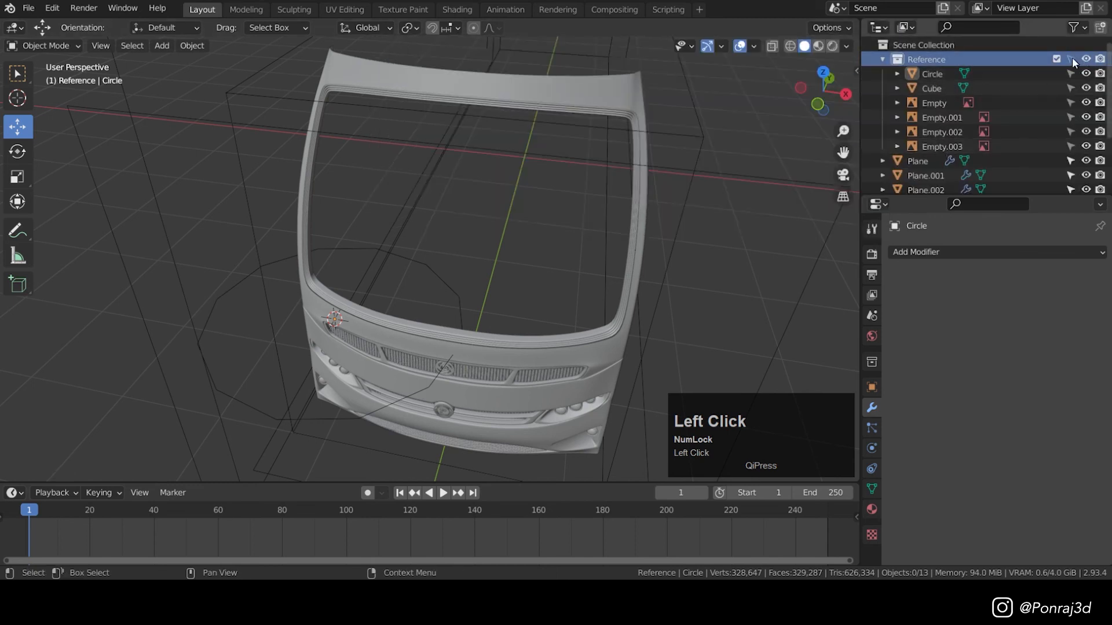
pyautogui.moveTo(941, 74); pyautogui.dragTo(955, 46)
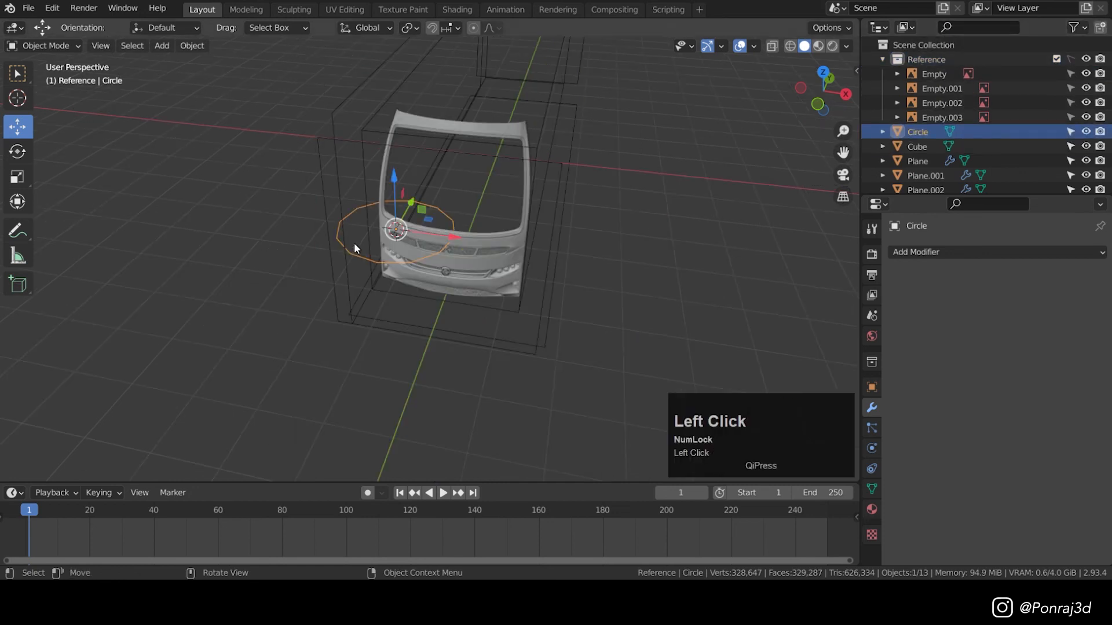
# - Rotate the circle 90° about X and scale it down over the wiper pivot in the front reference
pyautogui.press('KP_1')
pyautogui.scroll(6, 418, 222)
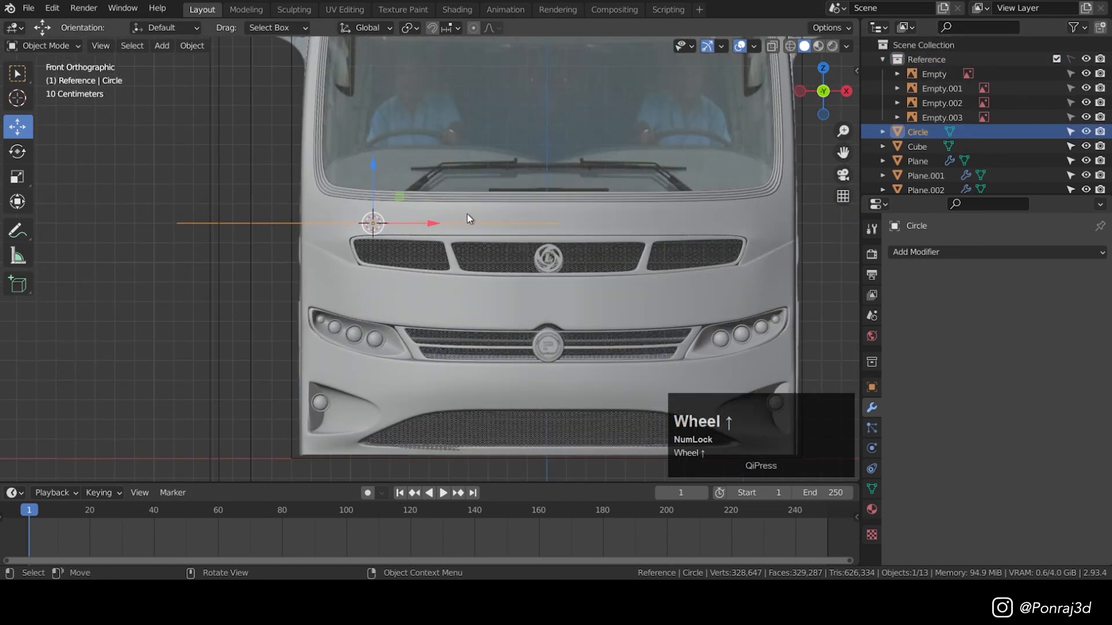
pyautogui.write('rx90')
pyautogui.click(485, 220)
pyautogui.press('s')
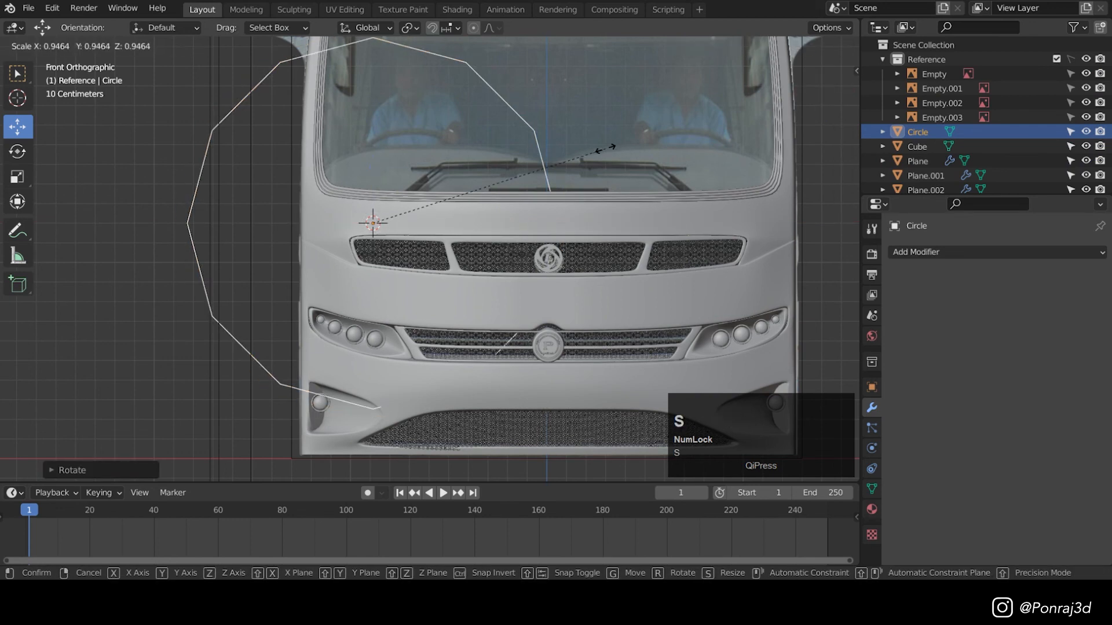
pyautogui.scroll(6, 521, 208)
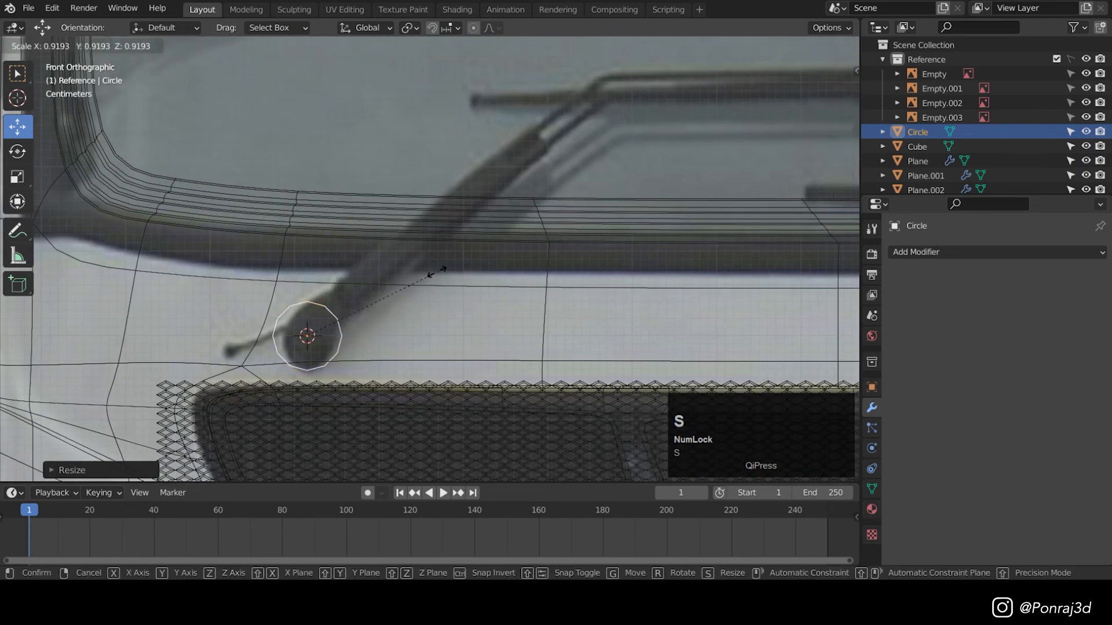
pyautogui.click(399, 290)
pyautogui.moveTo(307, 336); pyautogui.dragTo(263, 341)
# - Adjust the circle's side vertices to the wiper base outline and delete its three upper vertices
pyautogui.press('Tab')
pyautogui.scroll(3, 316, 319)
pyautogui.click(266, 346)
pyautogui.click(342, 347)
pyautogui.moveTo(341, 347); pyautogui.dragTo(348, 345)
pyautogui.click(325, 334)
pyautogui.moveTo(271, 294); pyautogui.dragTo(270, 293)
pyautogui.press('x')
pyautogui.click(374, 226)
# - Extrude both open ends of the circle upward along the wiper base outline towards the arm
pyautogui.click(348, 344)
pyautogui.press('e')
pyautogui.click(359, 317)
pyautogui.click(265, 344)
pyautogui.press('e')
pyautogui.click(359, 315)
pyautogui.press('g')
pyautogui.click(379, 313)
# - Join the two extruded ends with an edge and fill the wiper base outline with faces down towards its rounded end
pyautogui.click(342, 274)
pyautogui.keyDown('shift'); pyautogui.click(382, 312); pyautogui.keyUp('shift')
pyautogui.press('f')
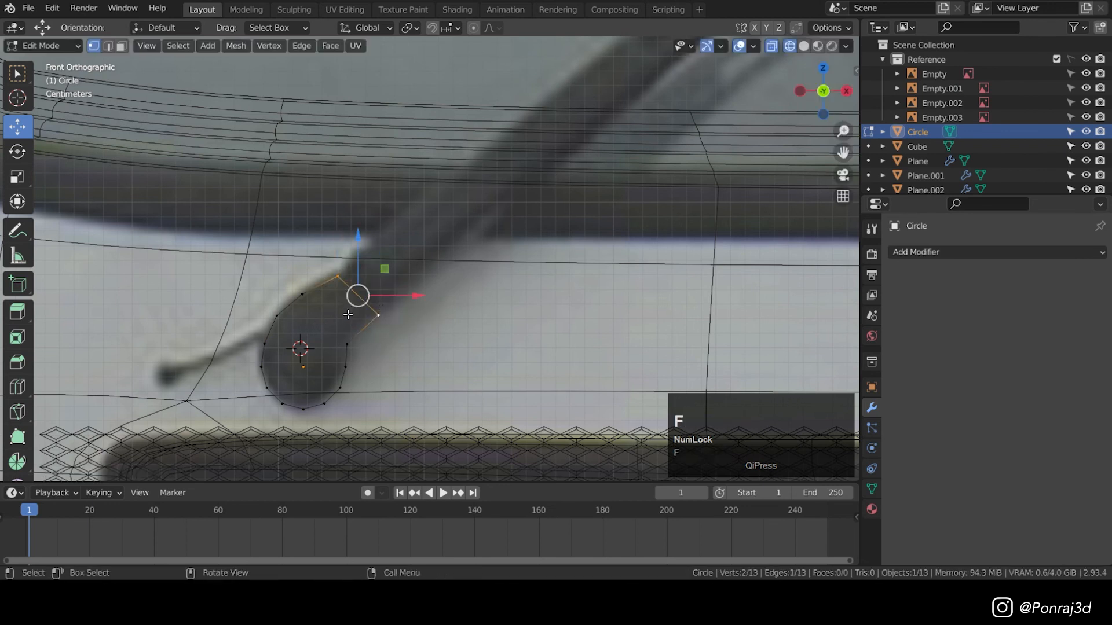
pyautogui.press('f')
pyautogui.press('f')
pyautogui.press('f')
pyautogui.press('f')
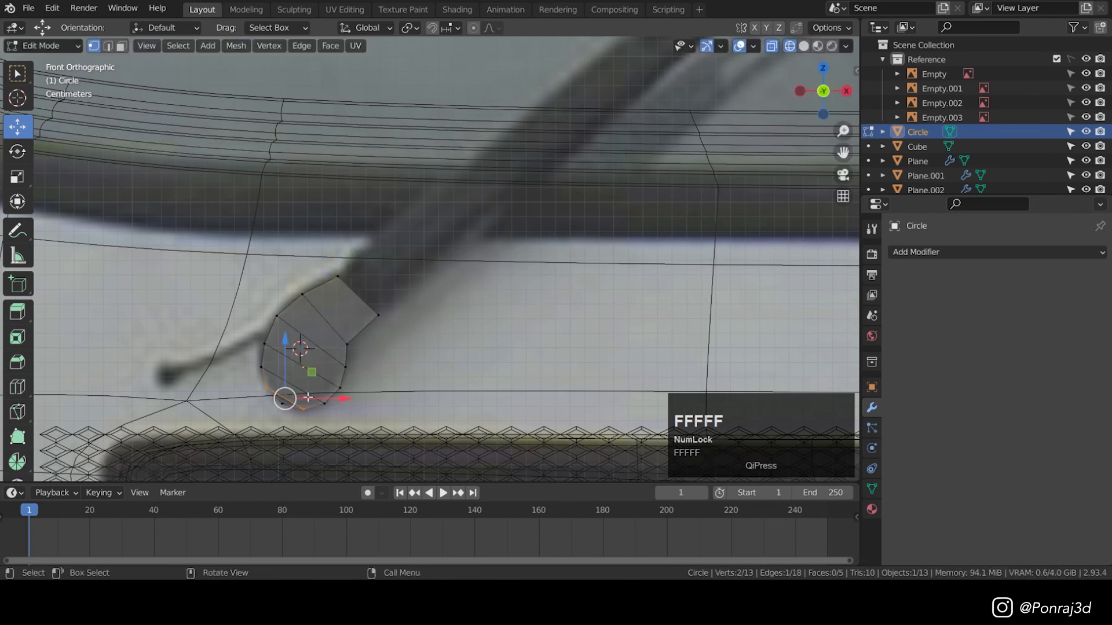
# - Cut a lengthwise edge loop through the wiper base faces and fill the remaining gap at its rounded end
pyautogui.scroll(2, 313, 393)
pyautogui.hotkey('ctrl', 'r')
pyautogui.click(293, 376)
pyautogui.click(294, 400)
pyautogui.keyDown('alt'); pyautogui.click(295, 411); pyautogui.keyUp('alt')
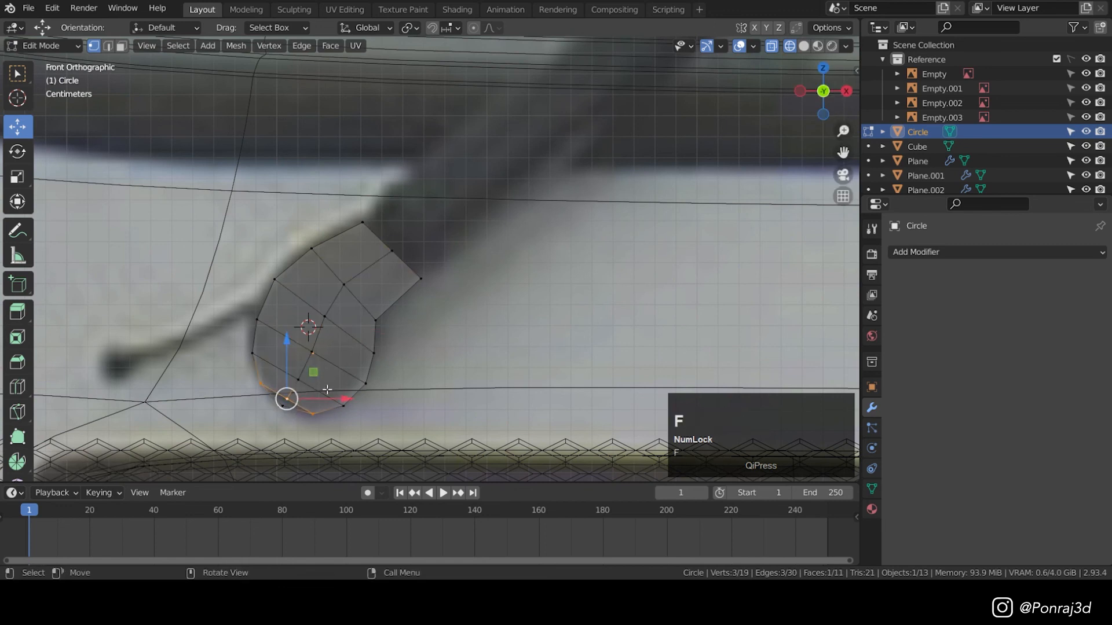
pyautogui.scroll(5, 312, 399)
pyautogui.keyDown('shift'); pyautogui.scroll(4, 218, 418); pyautogui.keyUp('shift')
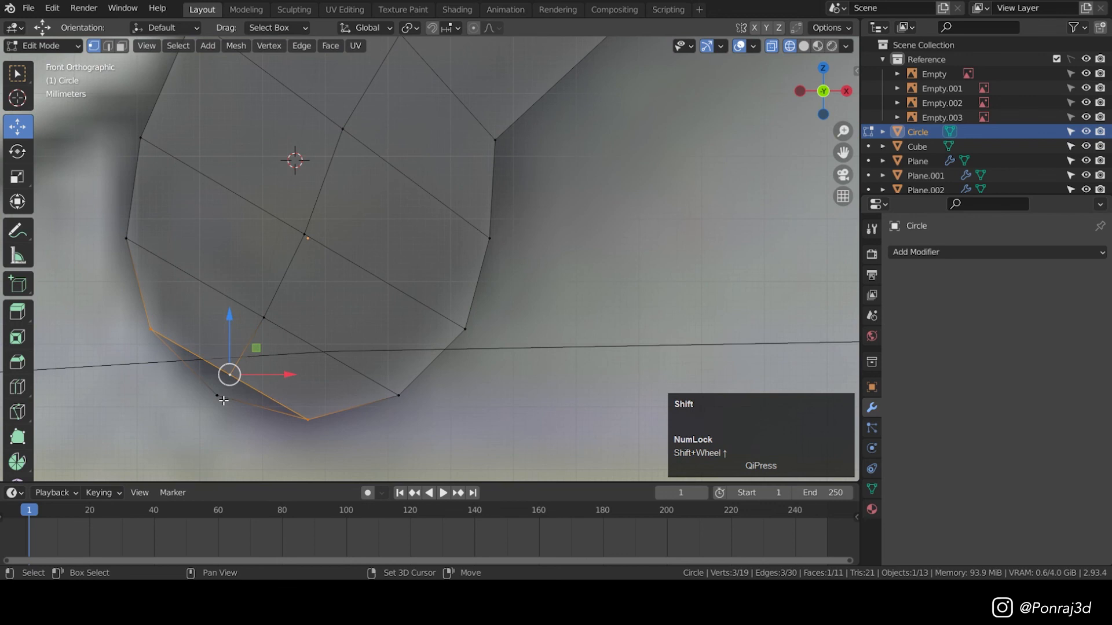
pyautogui.press('f')
pyautogui.scroll(-6, 260, 354)
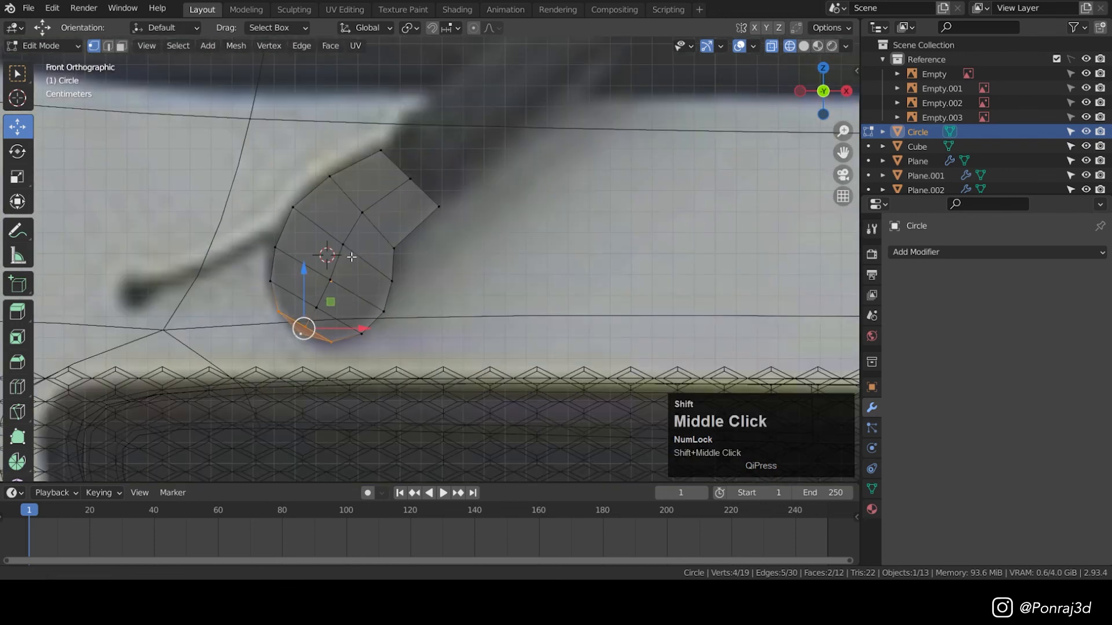
# - Extrude the base's open end along the wiper arm to its upper end, scale that end to the arm's width and save
pyautogui.keyDown('shift'); pyautogui.moveTo(350, 298); pyautogui.dragTo(339, 363, button='middle'); pyautogui.keyUp('shift')
pyautogui.keyDown('alt'); pyautogui.click(398, 242); pyautogui.keyUp('alt')
pyautogui.scroll(-4, 399, 241)
pyautogui.keyDown('shift'); pyautogui.moveTo(400, 241); pyautogui.dragTo(295, 385, button='middle'); pyautogui.keyUp('shift')
pyautogui.scroll(1, 313, 353)
pyautogui.scroll(-2, 329, 347)
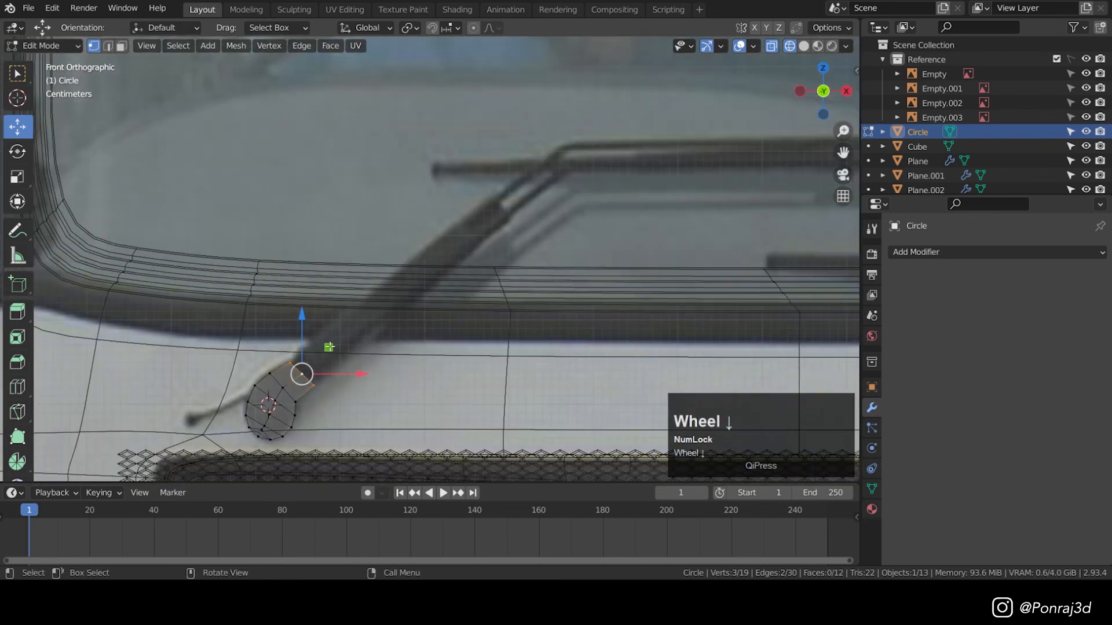
pyautogui.moveTo(306, 373); pyautogui.dragTo(313, 363)
pyautogui.press('e')
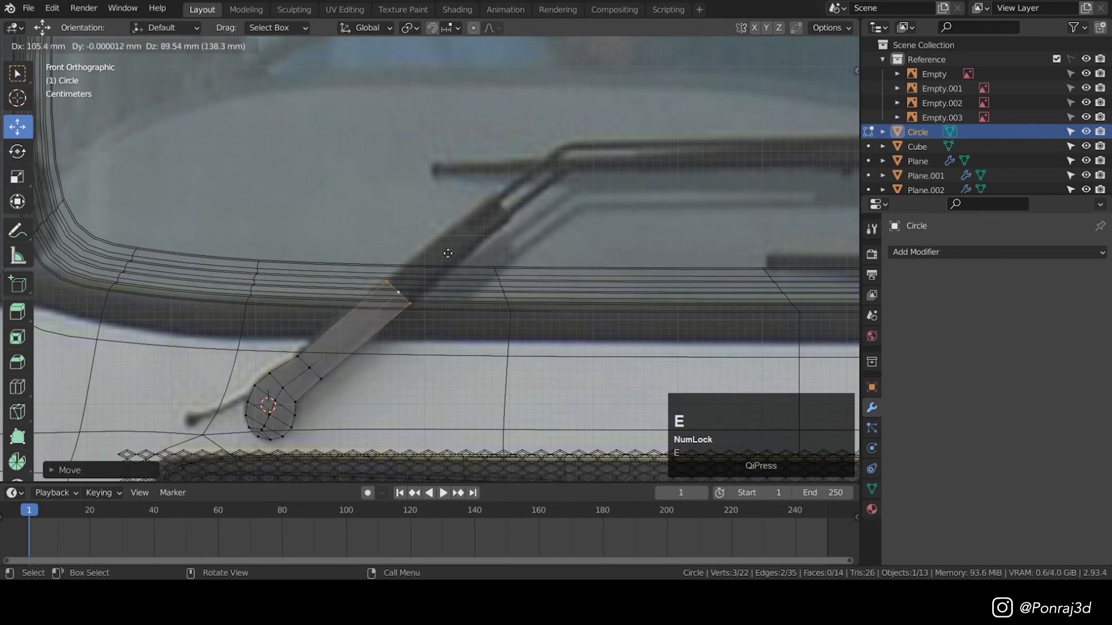
pyautogui.click(516, 197)
pyautogui.click(498, 207)
pyautogui.press('s')
pyautogui.click(498, 206)
pyautogui.moveTo(498, 207)
pyautogui.keyDown('shift'); pyautogui.mouseDown(button='middle')
pyautogui.moveTo(438, 294)
pyautogui.moveTo(454, 180)
pyautogui.mouseUp(button='middle'); pyautogui.keyUp('shift')
pyautogui.hotkey('ctrl', 's')
pyautogui.scroll(2, 280, 290)
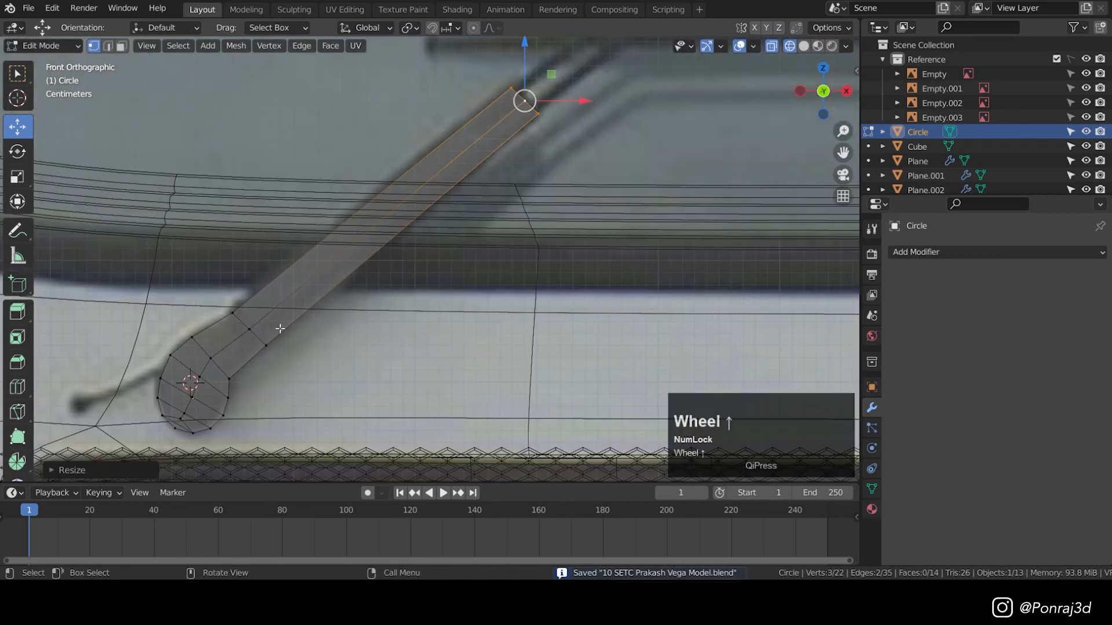
# - Adjust the height of the vertices where the arm joins the base and add a level 1 Subdivision modifier
pyautogui.moveTo(285, 358); pyautogui.dragTo(200, 259)
pyautogui.moveTo(250, 270); pyautogui.dragTo(250, 264)
pyautogui.scroll(-2, 286, 250)
pyautogui.press('Tab')
pyautogui.hotkey('shift', 'z')
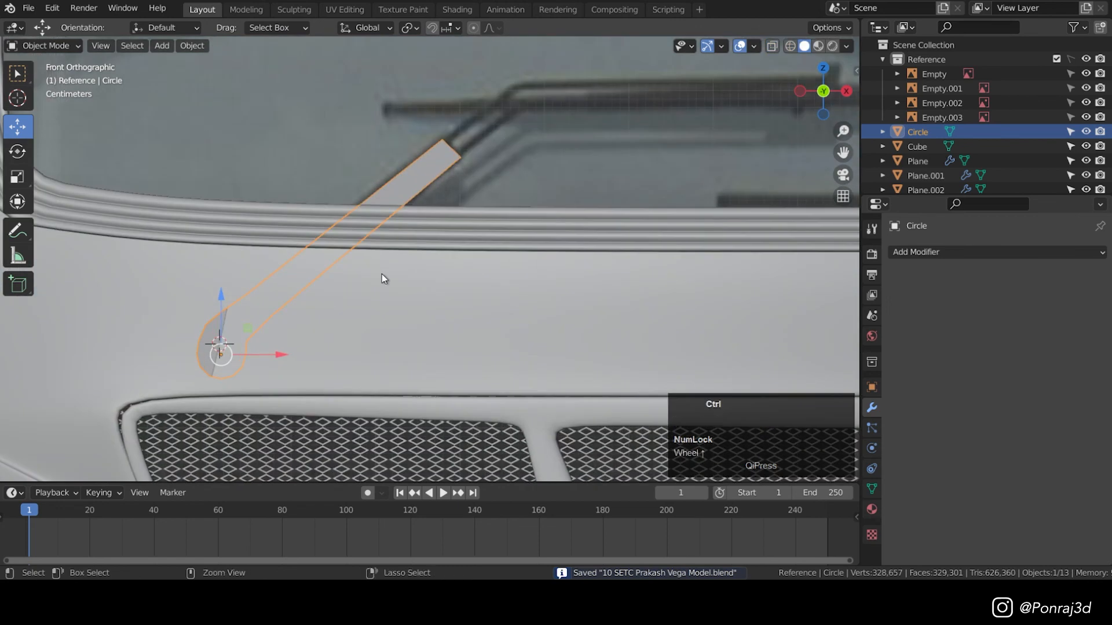
pyautogui.hotkey('ctrl', '1')
# - Add a loop cut across the wiper arm close to its upper end to sharpen the tip
pyautogui.press('Tab')
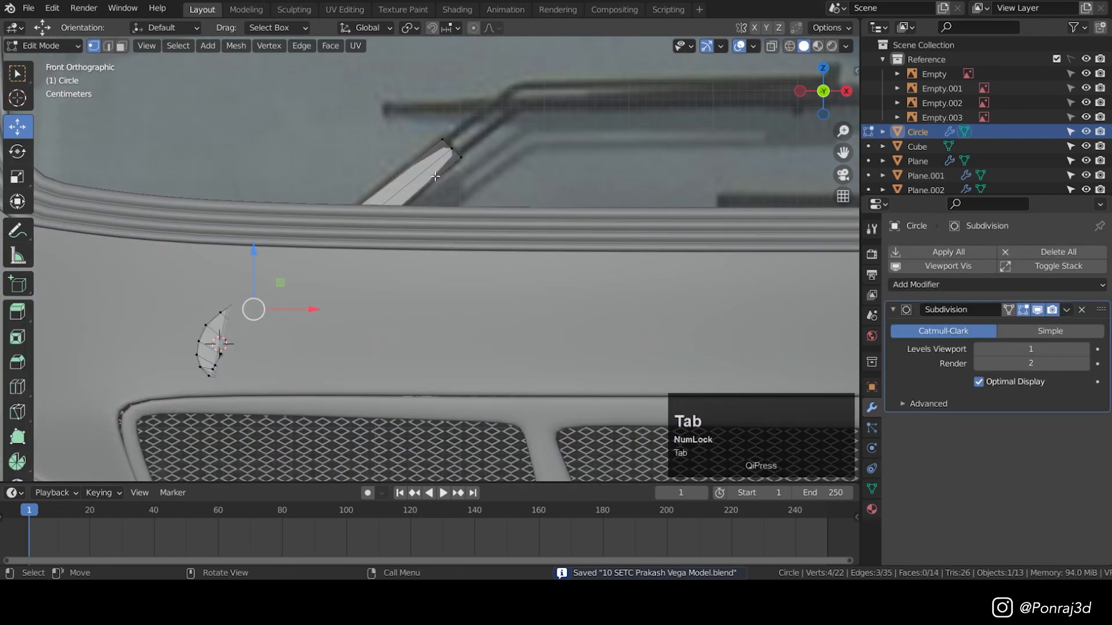
pyautogui.scroll(2, 435, 176)
pyautogui.keyDown('shift'); pyautogui.moveTo(648, 243); pyautogui.dragTo(401, 257, button='middle'); pyautogui.keyUp('shift')
pyautogui.hotkey('ctrl', 'r')
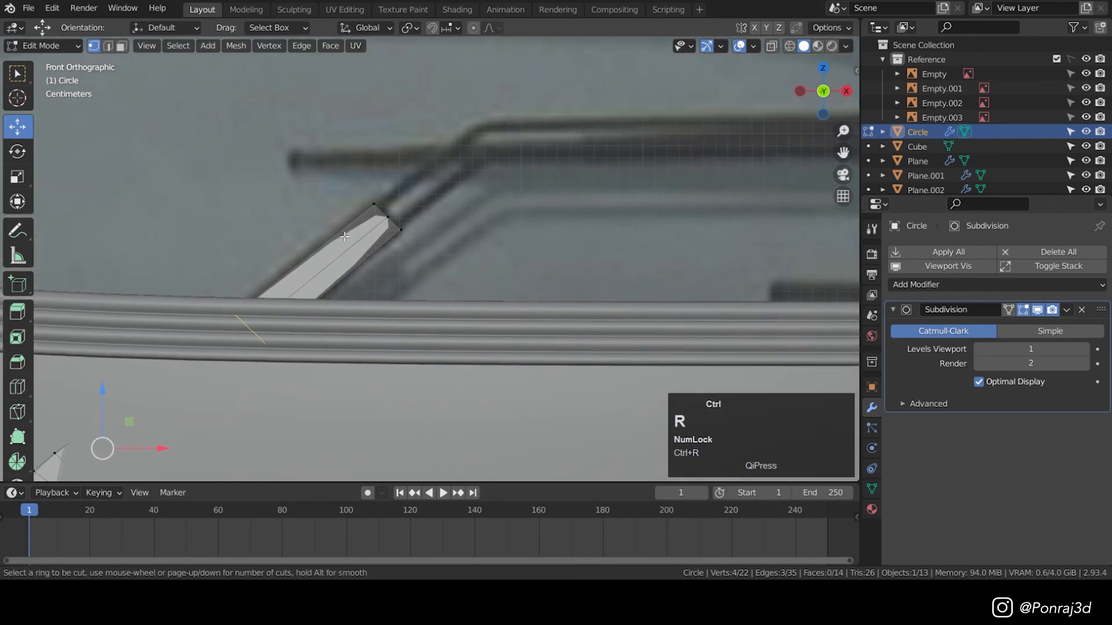
pyautogui.click(345, 237)
pyautogui.click(482, 137)
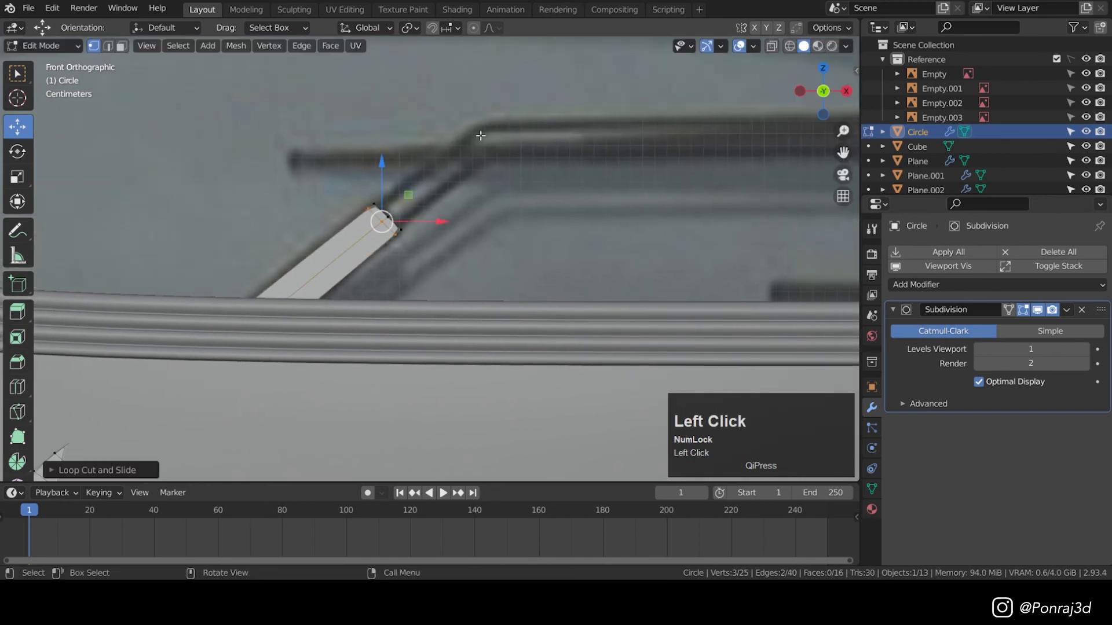
# - Add a Solidify modifier to the wiper arm, apply the arm's transform and set the thickness to -7 mm
pyautogui.press('Tab')
pyautogui.moveTo(452, 193); pyautogui.dragTo(445, 311, button='middle')
pyautogui.scroll(2, 445, 315)
pyautogui.click(908, 285)
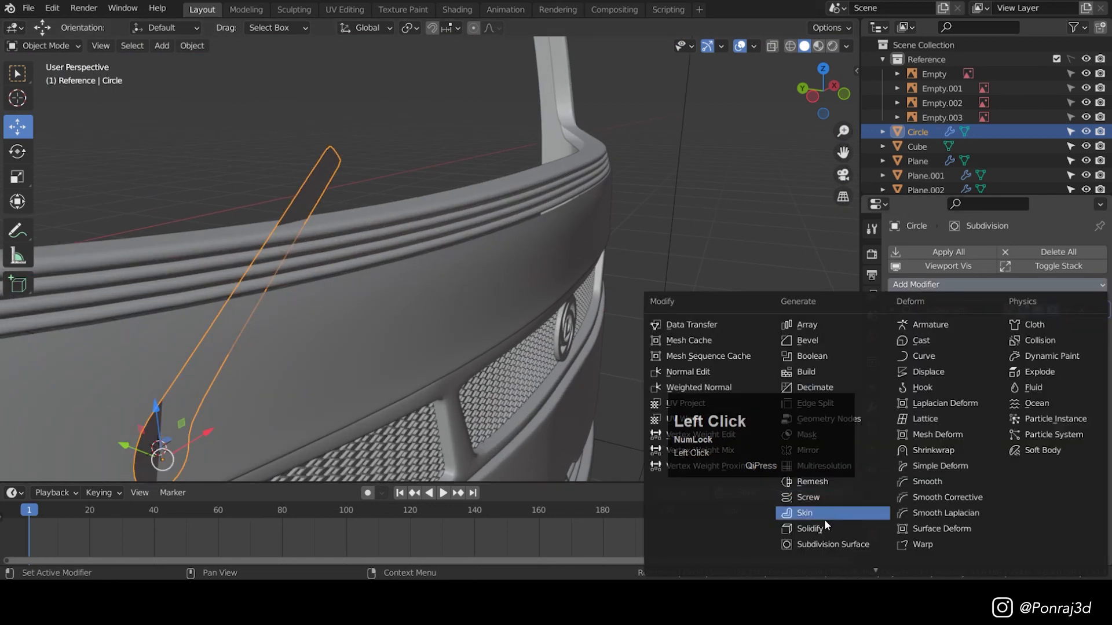
pyautogui.click(824, 524)
pyautogui.hotkey('ctrl', 'a')
pyautogui.click(262, 343)
pyautogui.scroll(2, 223, 315)
pyautogui.moveTo(222, 315); pyautogui.dragTo(335, 250, button='middle')
pyautogui.moveTo(1024, 371)
pyautogui.keyDown('shift'); pyautogui.mouseDown()
pyautogui.moveTo(979, 370)
pyautogui.moveTo(1012, 371)
pyautogui.mouseUp(); pyautogui.keyUp('shift')
# - Move the wiper arm along Y to sit in front of the bus body and save the file
pyautogui.scroll(-4, 410, 190)
pyautogui.moveTo(409, 189); pyautogui.dragTo(342, 261, button='middle')
pyautogui.moveTo(291, 267); pyautogui.dragTo(339, 288)
pyautogui.click(340, 288)
pyautogui.press('KP_1')
pyautogui.scroll(2, 359, 278)
pyautogui.hotkey('ctrl', 's')
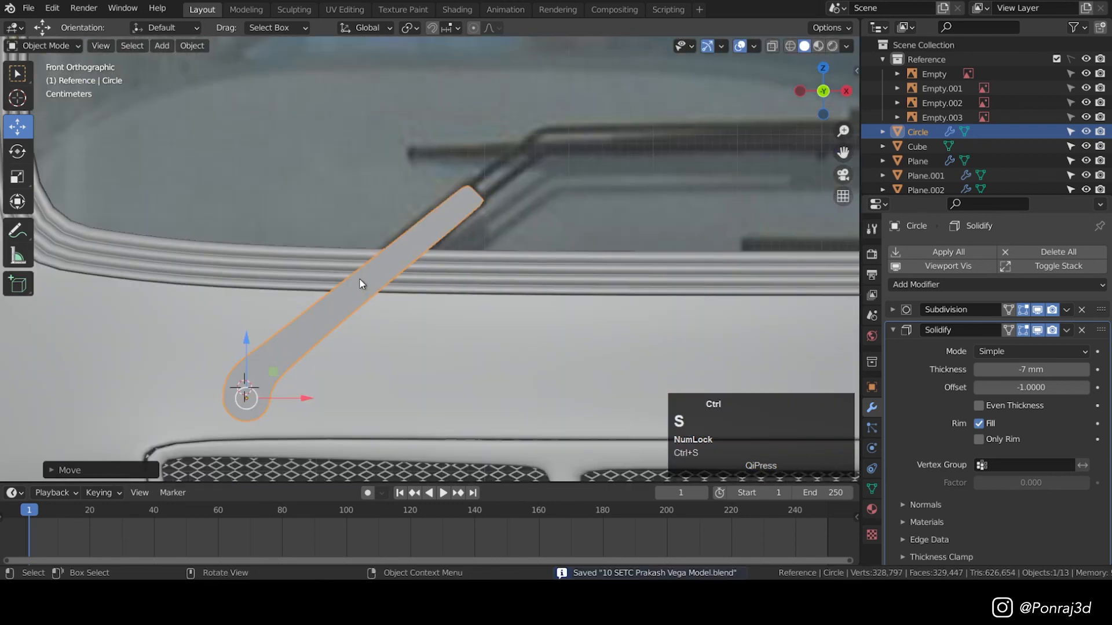
# - Duplicate the arm's two long faces slightly forward along Y and separate the copy into its own object
pyautogui.press('Tab')
pyautogui.press('z')
pyautogui.click(330, 326)
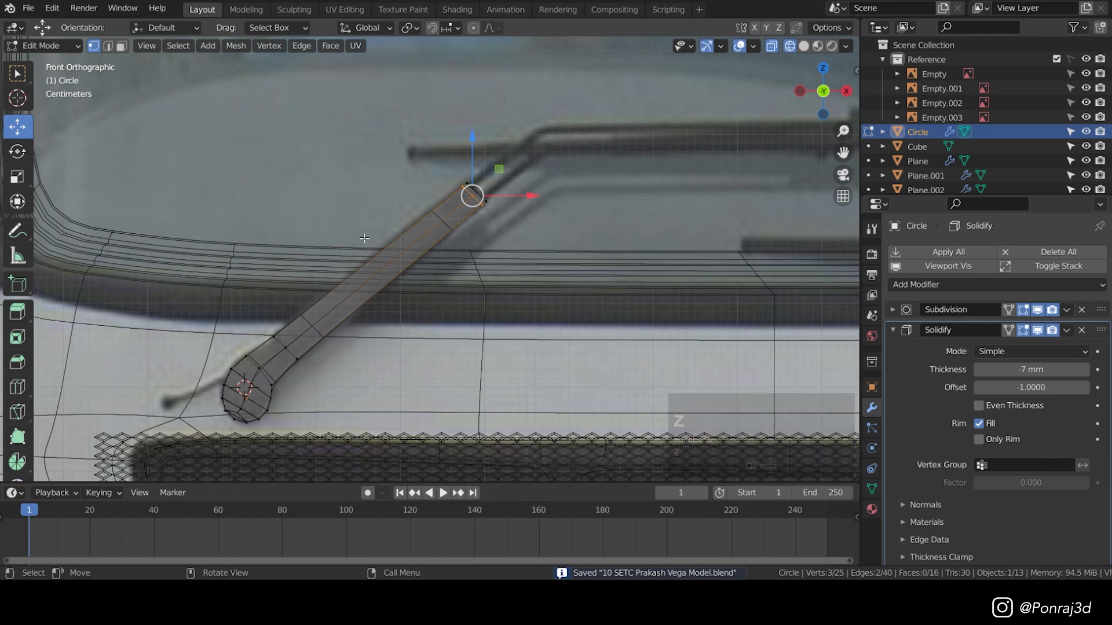
pyautogui.press('3')
pyautogui.click(389, 268)
pyautogui.keyDown('shift'); pyautogui.click(375, 264); pyautogui.keyUp('shift')
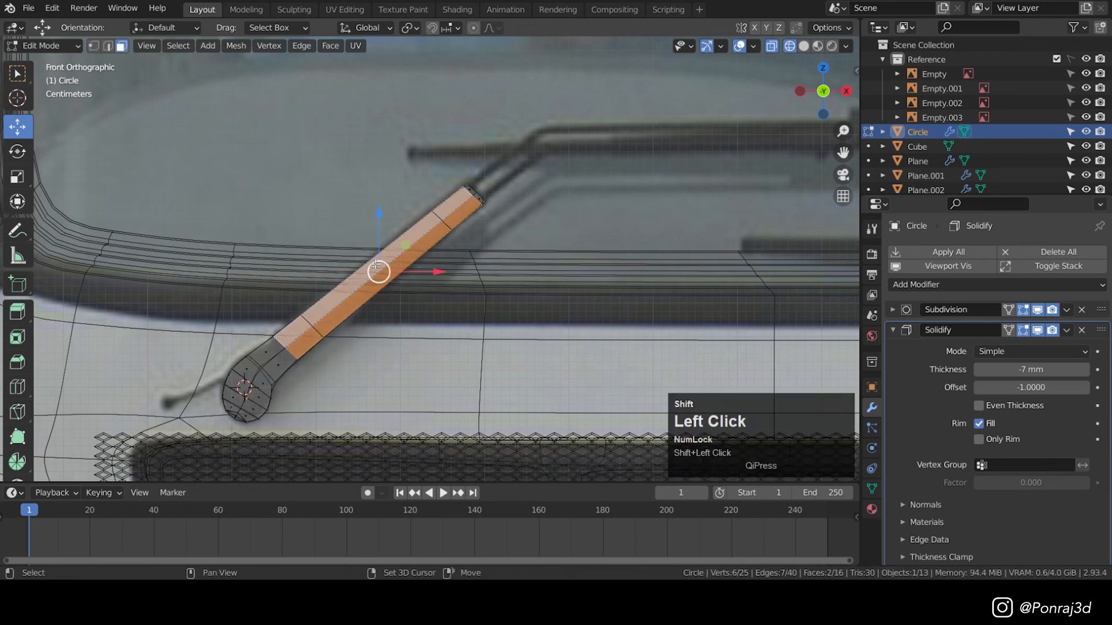
pyautogui.press('z')
pyautogui.click(608, 237)
pyautogui.moveTo(510, 261)
pyautogui.mouseDown(button='middle')
pyautogui.moveTo(460, 307)
pyautogui.moveTo(396, 279)
pyautogui.mouseUp(button='middle')
pyautogui.scroll(2, 383, 272)
pyautogui.hotkey('shift', 'd')
pyautogui.press('y')
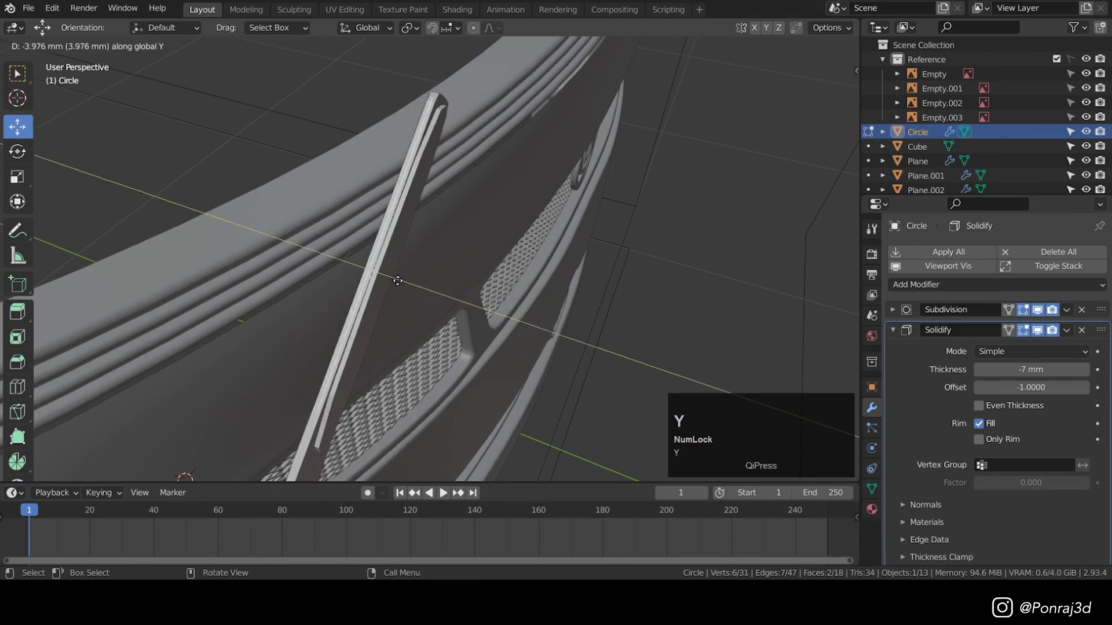
pyautogui.click(402, 283)
pyautogui.press('p')
pyautogui.click(402, 283)
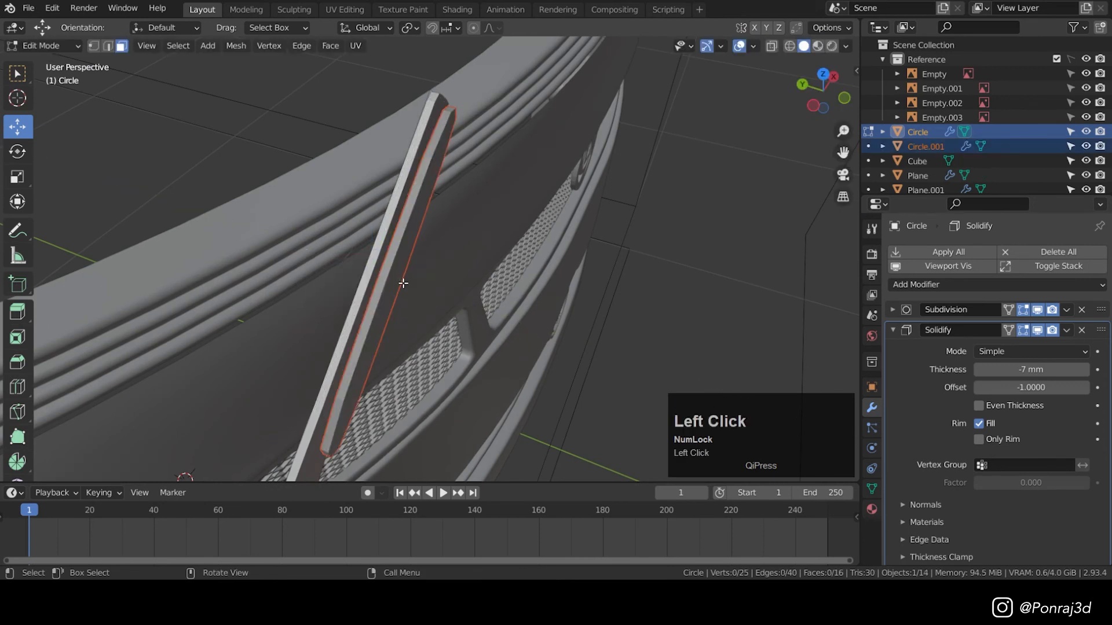
# - Remove the Subdivision modifier from the separated arm cover strip
pyautogui.press('Tab')
pyautogui.click(409, 246)
pyautogui.moveTo(409, 248); pyautogui.dragTo(346, 242, button='middle')
pyautogui.press('Tab')
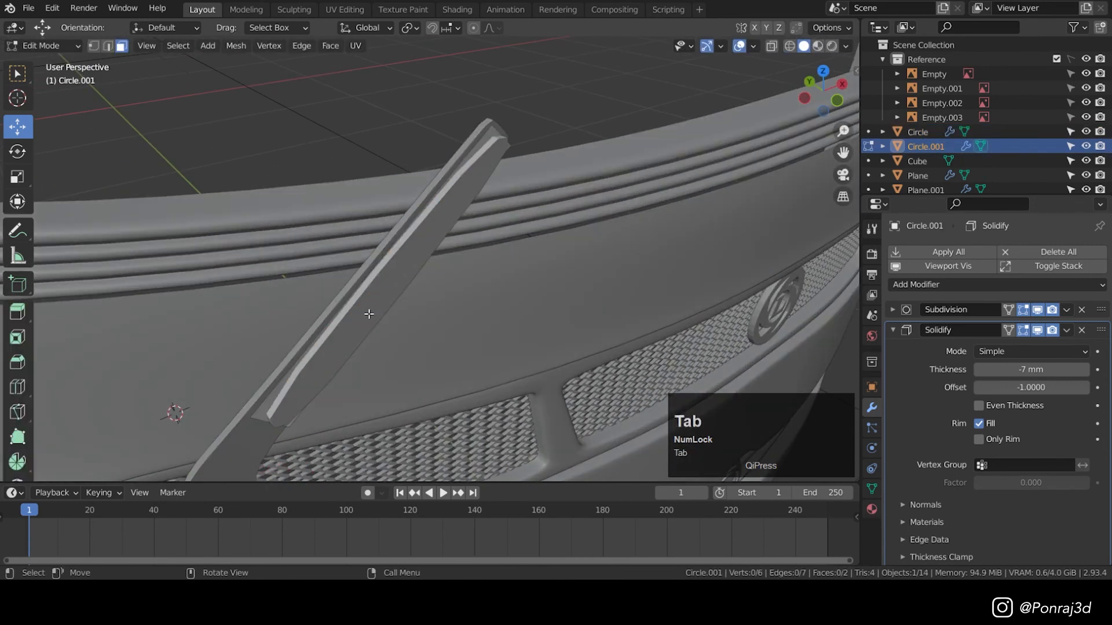
pyautogui.click(1081, 310)
pyautogui.moveTo(412, 297); pyautogui.dragTo(375, 314, button='middle')
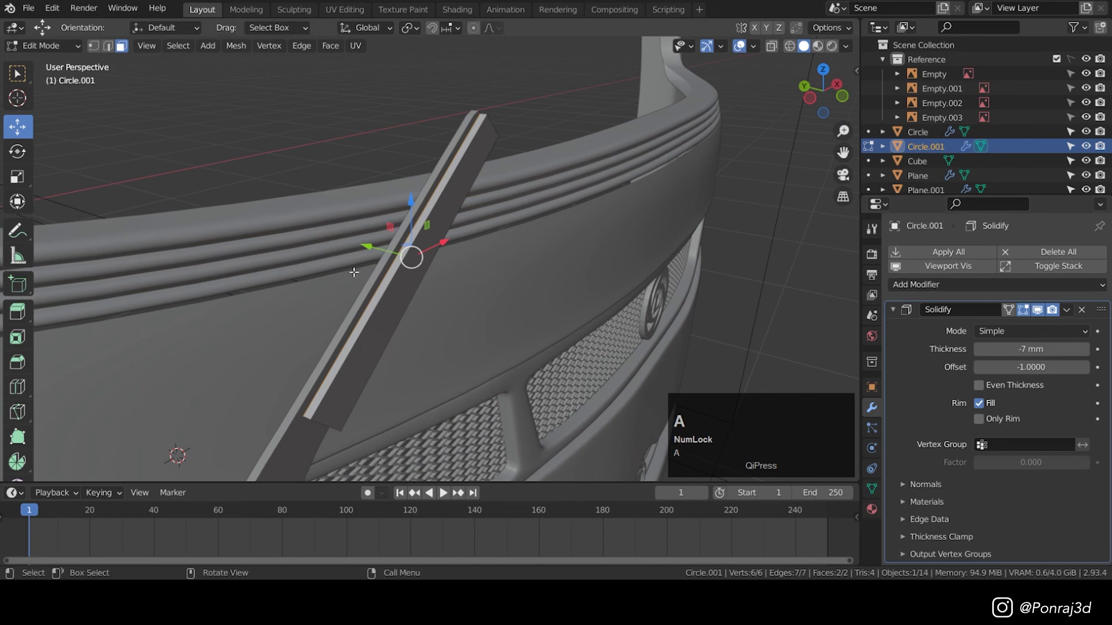
# - Extrude both long outer edges of the cover strip along Y to form its side walls
pyautogui.press('z')
pyautogui.click(383, 263)
pyautogui.moveTo(476, 288); pyautogui.dragTo(441, 290, button='middle')
pyautogui.keyDown('shift'); pyautogui.click(439, 288); pyautogui.keyUp('shift')
pyautogui.moveTo(393, 263); pyautogui.dragTo(447, 295, button='middle')
pyautogui.press('e')
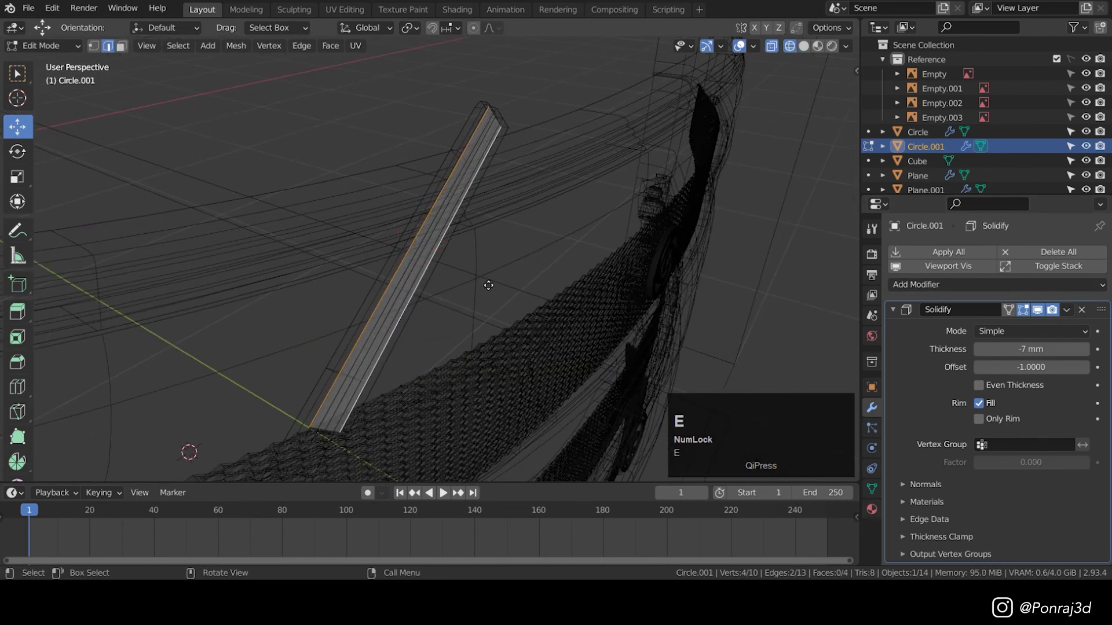
pyautogui.press('y')
pyautogui.click(469, 285)
# - Enable even thickness on the arm cover's Solidify modifier and save the file
pyautogui.hotkey('shift', 'z')
pyautogui.moveTo(469, 286)
pyautogui.mouseDown(button='middle')
pyautogui.moveTo(293, 276)
pyautogui.moveTo(235, 315)
pyautogui.mouseUp(button='middle')
pyautogui.scroll(1, 399, 259)
pyautogui.moveTo(398, 258); pyautogui.dragTo(513, 179, button='middle')
pyautogui.click(1006, 385)
pyautogui.scroll(1, 507, 181)
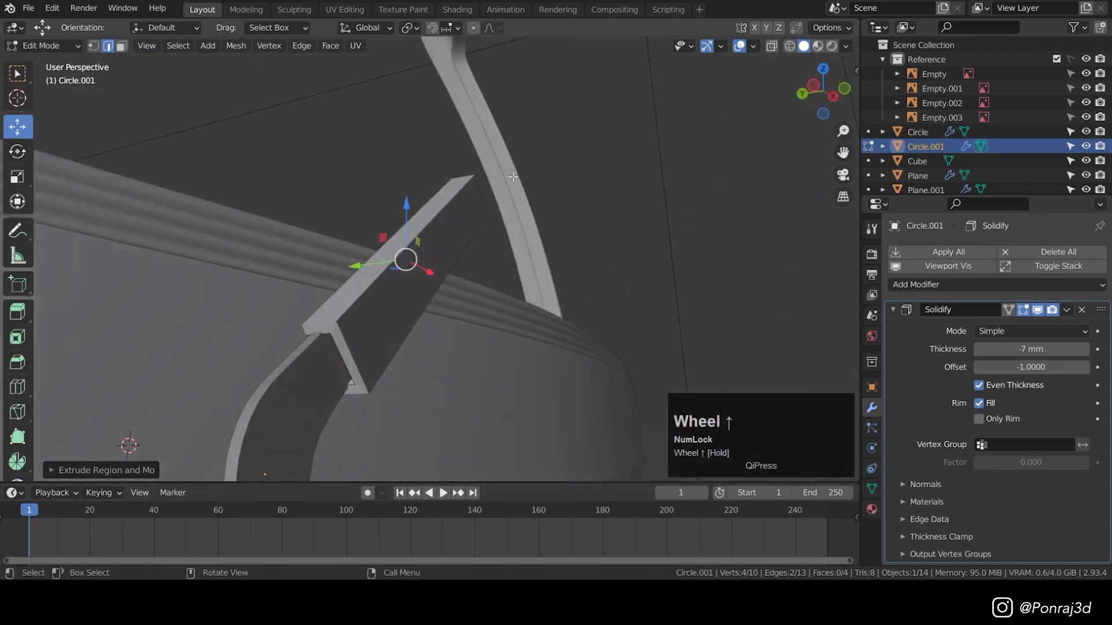
pyautogui.press('Tab')
pyautogui.scroll(-10, 512, 181)
pyautogui.press('KP_1')
pyautogui.scroll(-3, 472, 202)
pyautogui.scroll(8, 472, 205)
pyautogui.hotkey('ctrl', 's')
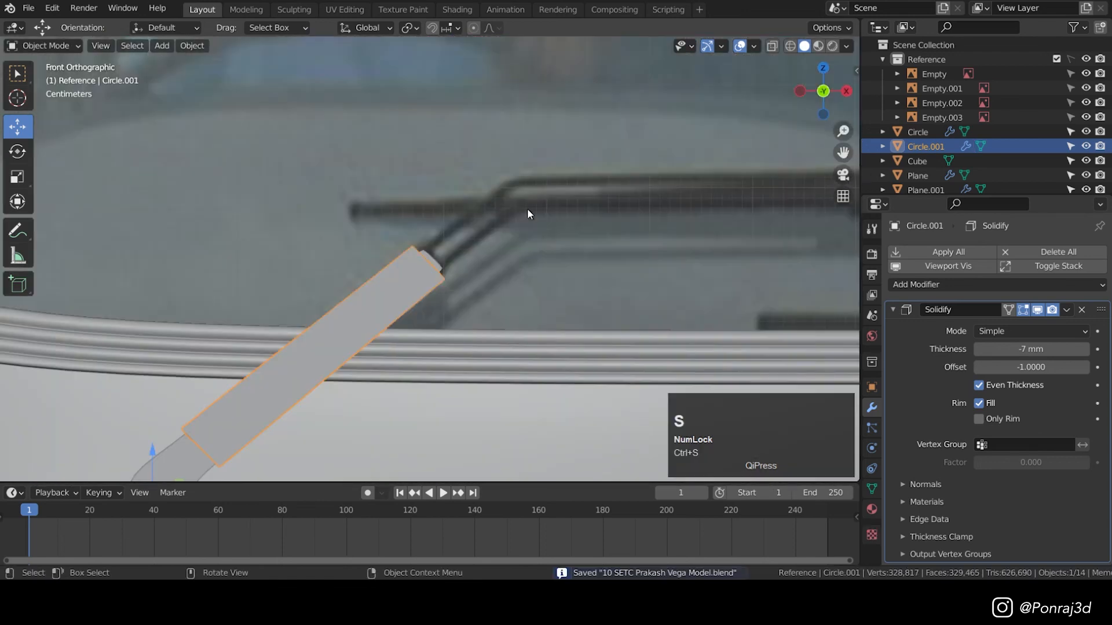
pyautogui.keyDown('shift'); pyautogui.moveTo(496, 199); pyautogui.dragTo(472, 296, button='middle'); pyautogui.keyUp('shift')
pyautogui.scroll(-3, 476, 273)
pyautogui.hotkey('ctrl', 's')
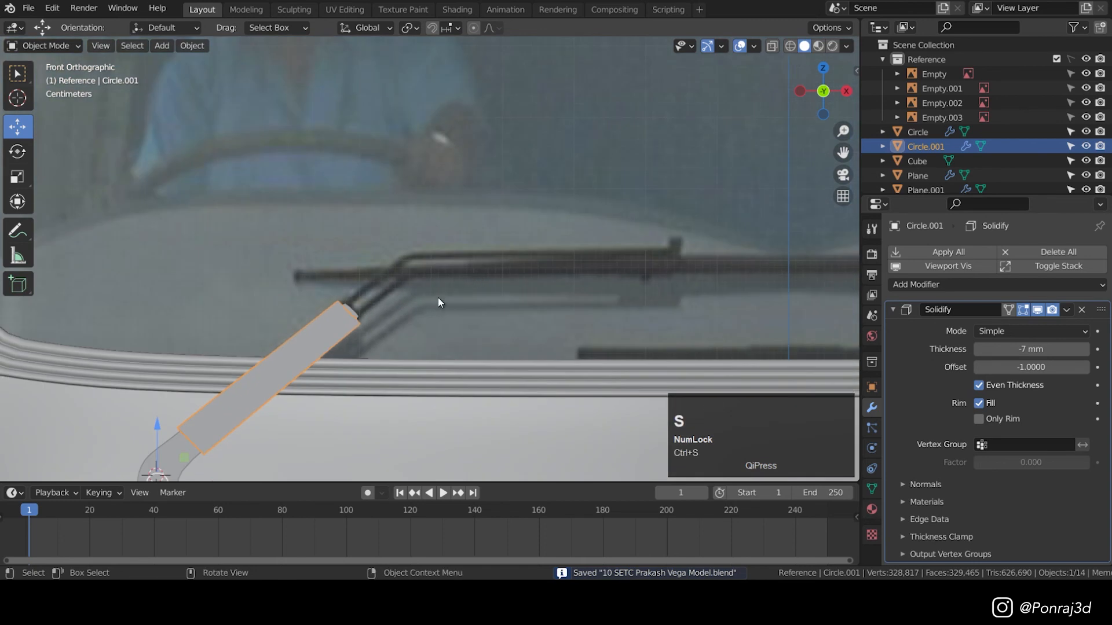
# - Duplicate the vertex at the cover's upper corner, separate it into its own object and remove its Solidify modifier
pyautogui.press('Tab')
pyautogui.click(336, 301)
pyautogui.scroll(2, 336, 301)
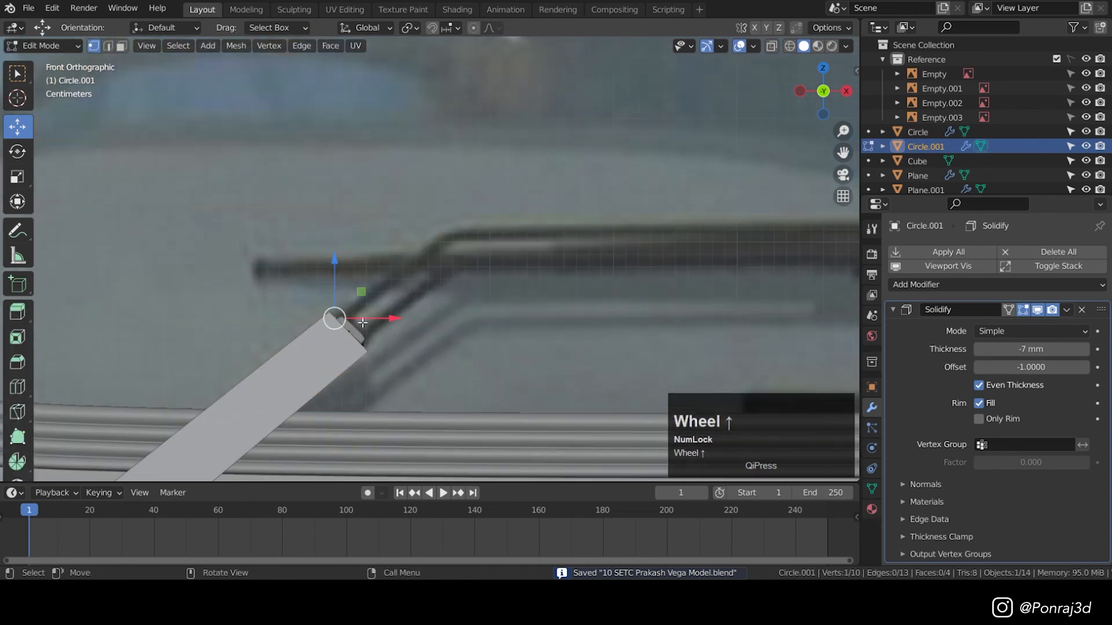
pyautogui.hotkey('shift', 'd')
pyautogui.click(413, 288)
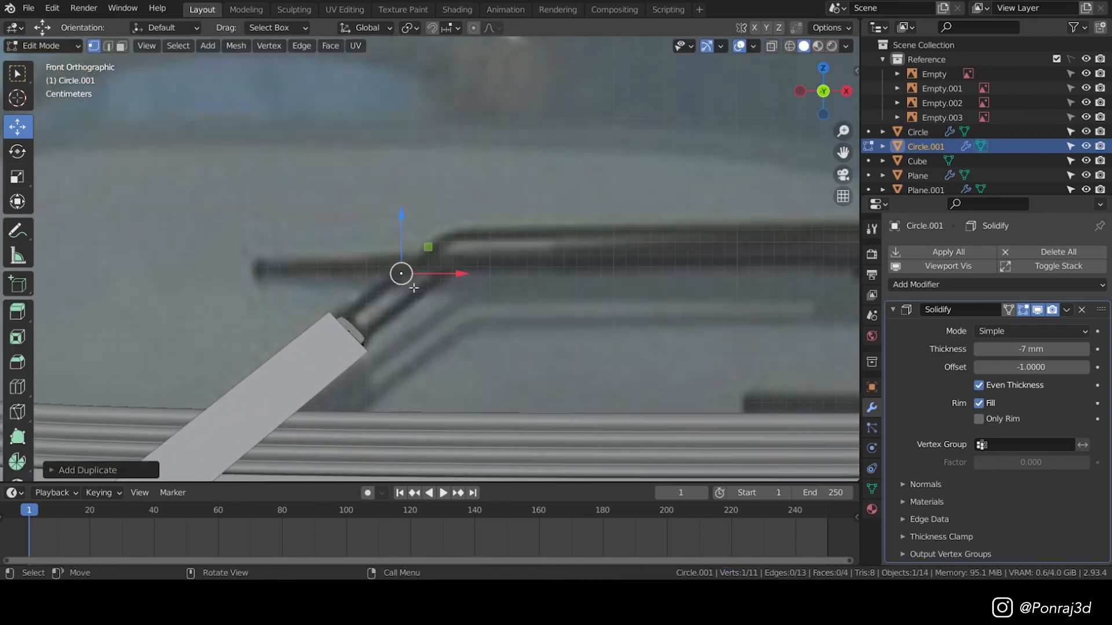
pyautogui.press('p')
pyautogui.click(412, 289)
pyautogui.press('Tab')
pyautogui.click(405, 275)
pyautogui.click(405, 274)
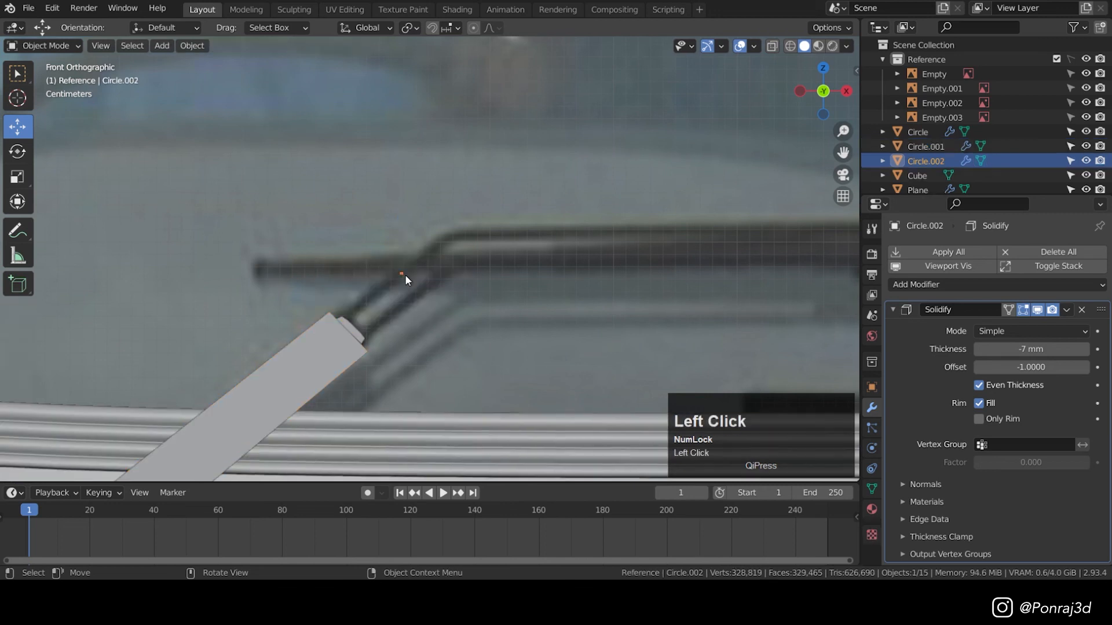
pyautogui.click(1083, 310)
# - Place the single vertex at the arm's upper tip and extrude it about 111 mm to the rod's bend in the reference
pyautogui.press('Tab')
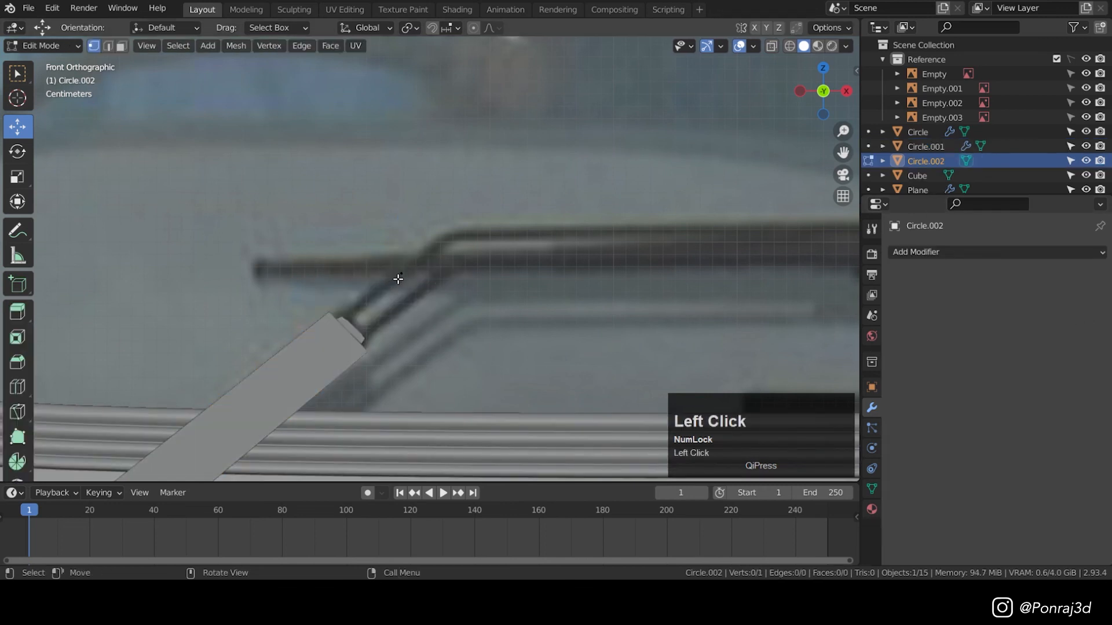
pyautogui.moveTo(412, 281); pyautogui.dragTo(345, 316)
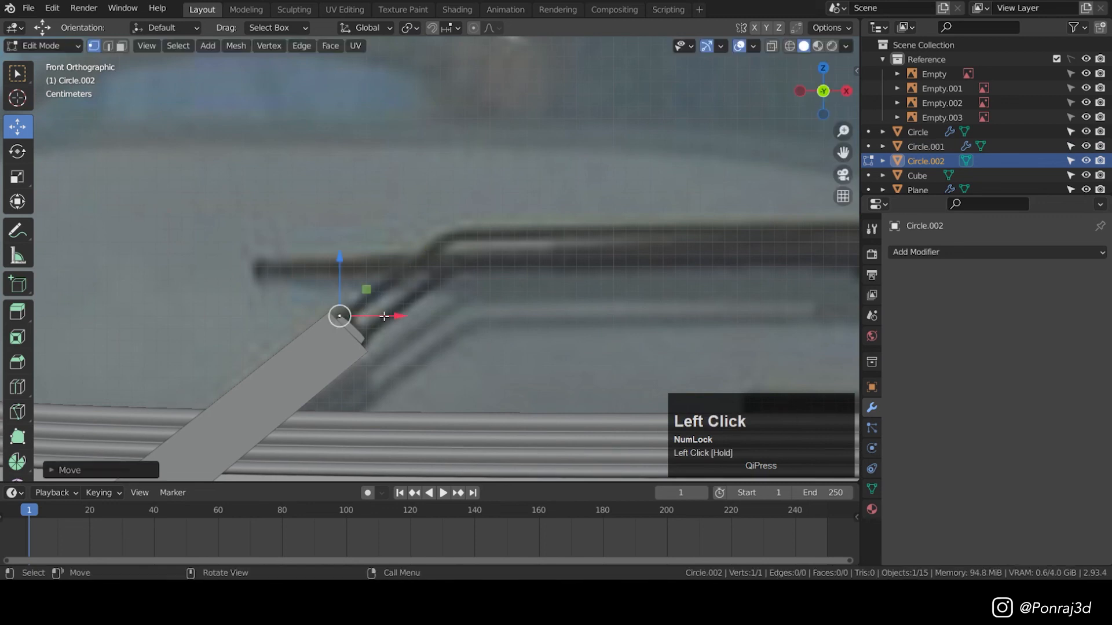
pyautogui.keyDown('shift'); pyautogui.moveTo(345, 316); pyautogui.dragTo(256, 355, button='middle'); pyautogui.keyUp('shift')
pyautogui.press('e')
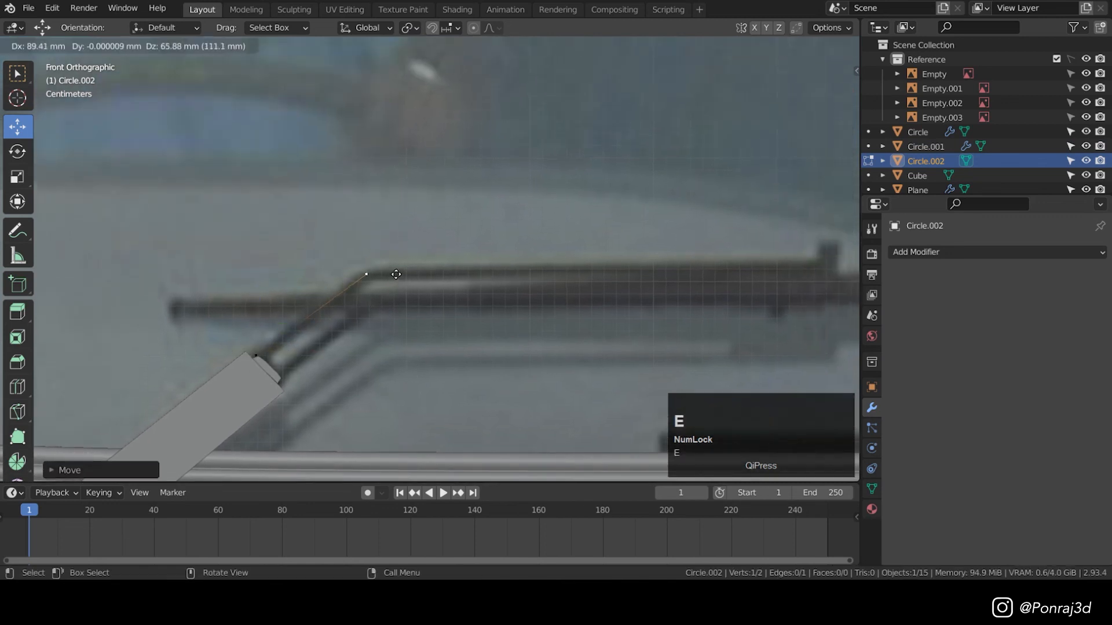
pyautogui.click(396, 274)
pyautogui.keyDown('shift'); pyautogui.moveTo(396, 274); pyautogui.dragTo(221, 288, button='middle'); pyautogui.keyUp('shift')
# - Extrude the rod path about 345 mm along X and align its end with the wiper bracket near the windscreen's centre
pyautogui.press('e')
pyautogui.press('x')
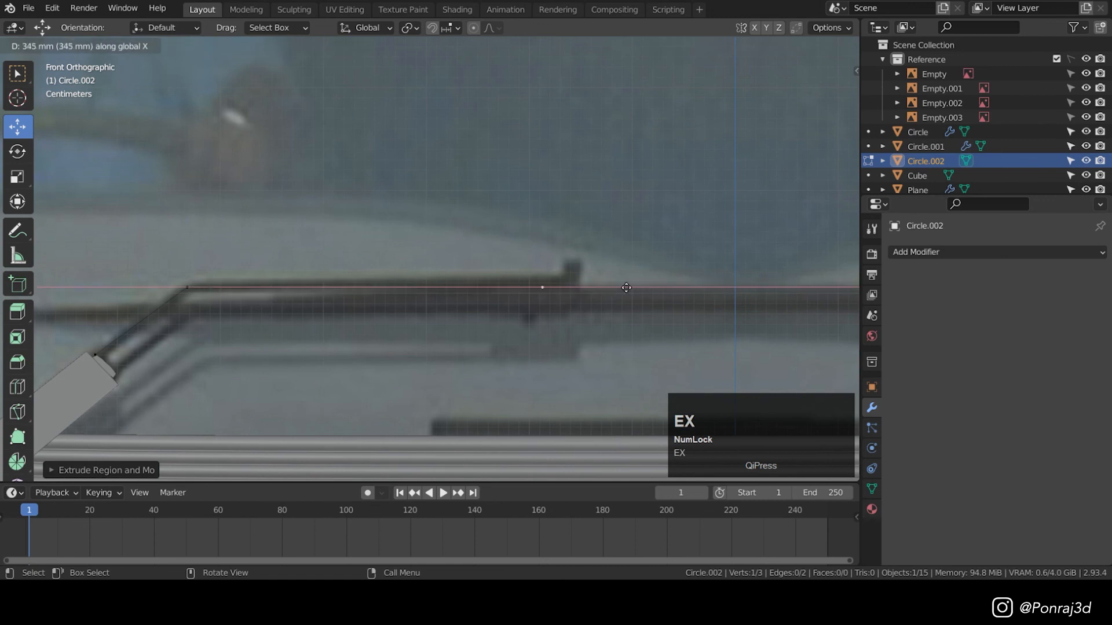
pyautogui.click(625, 288)
pyautogui.keyDown('shift'); pyautogui.moveTo(626, 288); pyautogui.dragTo(290, 303, button='middle'); pyautogui.keyUp('shift')
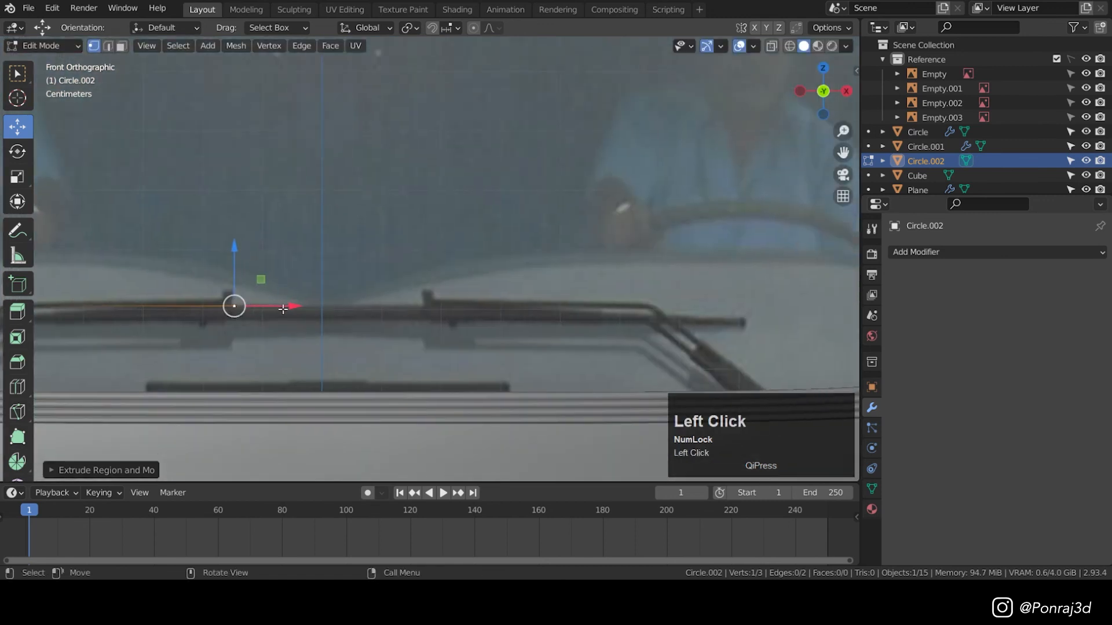
pyautogui.moveTo(282, 309); pyautogui.dragTo(374, 315)
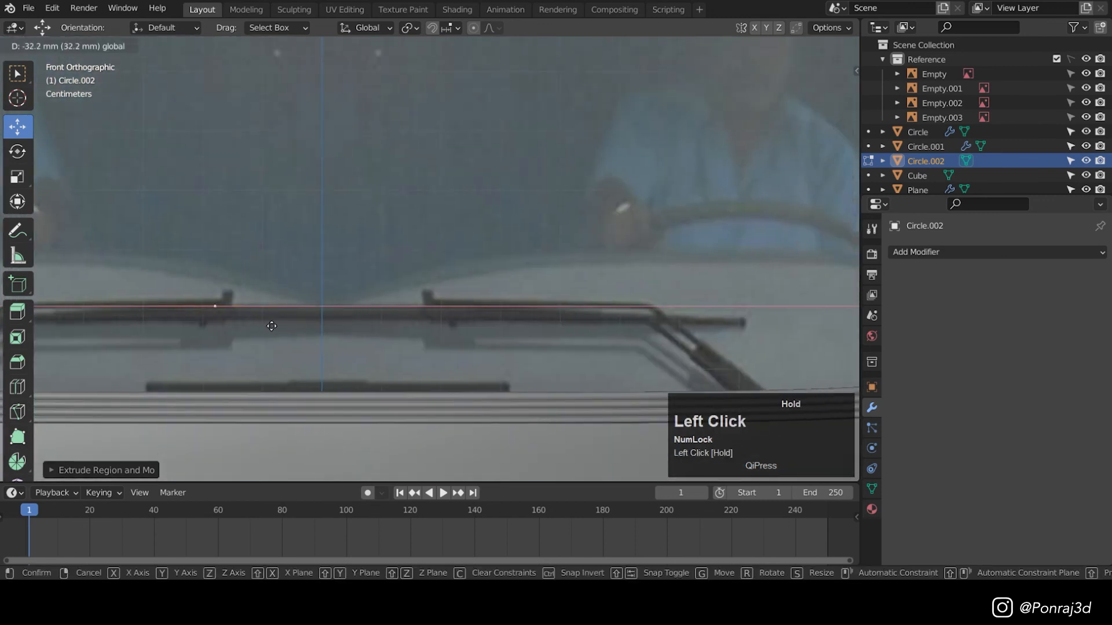
pyautogui.moveTo(272, 326); pyautogui.dragTo(284, 326)
# - Bevel the rod path's bend vertex with four segments and a width of about 29 mm
pyautogui.keyDown('shift'); pyautogui.moveTo(165, 307); pyautogui.dragTo(333, 261, button='middle'); pyautogui.keyUp('shift')
pyautogui.scroll(2, 366, 258)
pyautogui.click(347, 248)
pyautogui.scroll(1, 334, 261)
pyautogui.hotkey('ctrl', 'shift', 'b')
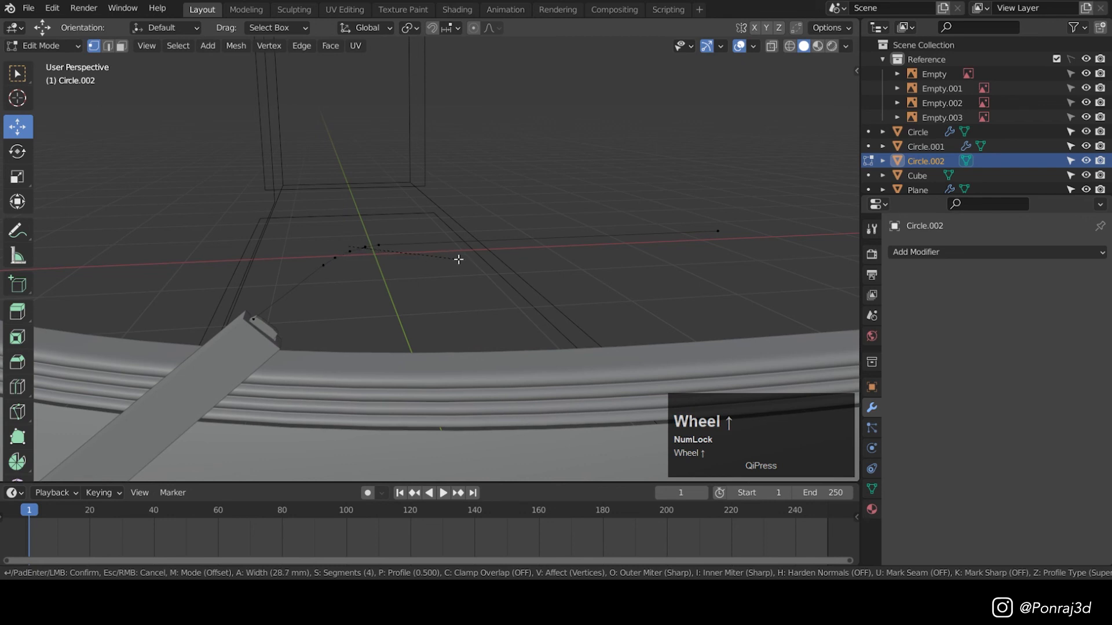
pyautogui.click(457, 261)
# - Duplicate the whole rod path about 24 mm downward along Z for the second wiper rod
pyautogui.press('KP_1')
pyautogui.press('Tab')
pyautogui.press('Tab')
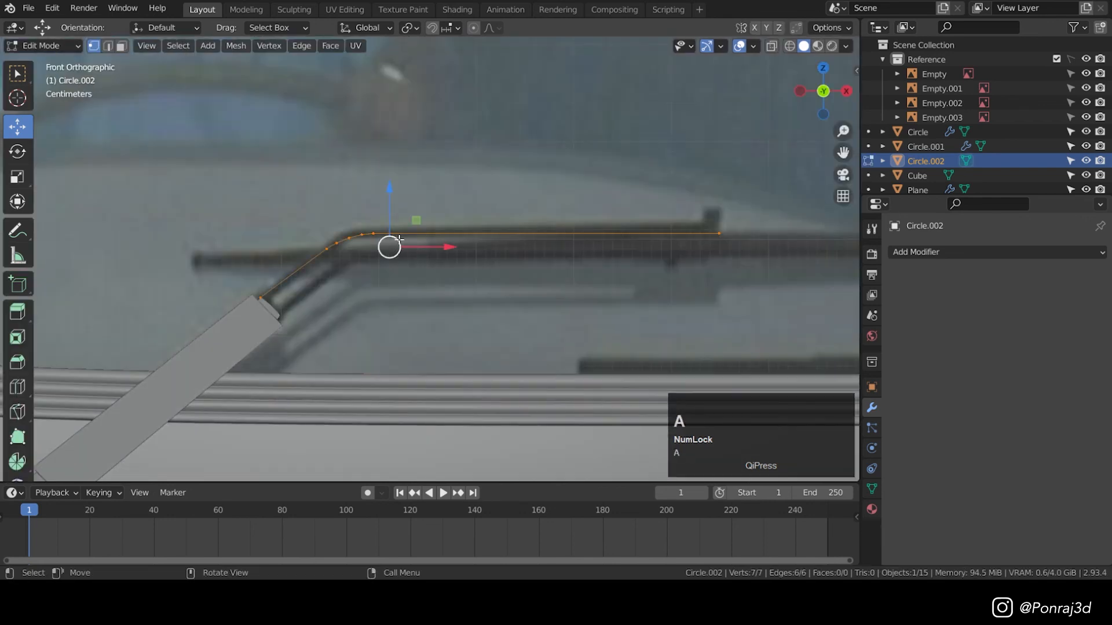
pyautogui.scroll(2, 399, 239)
pyautogui.hotkey('shift', 'd')
pyautogui.press('z')
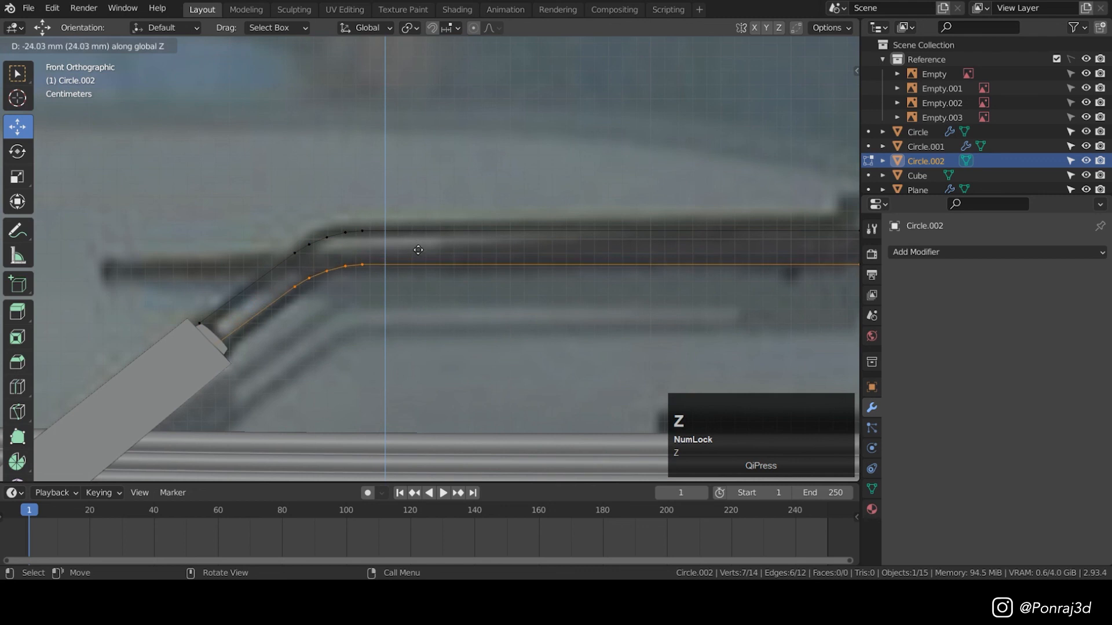
pyautogui.click(429, 250)
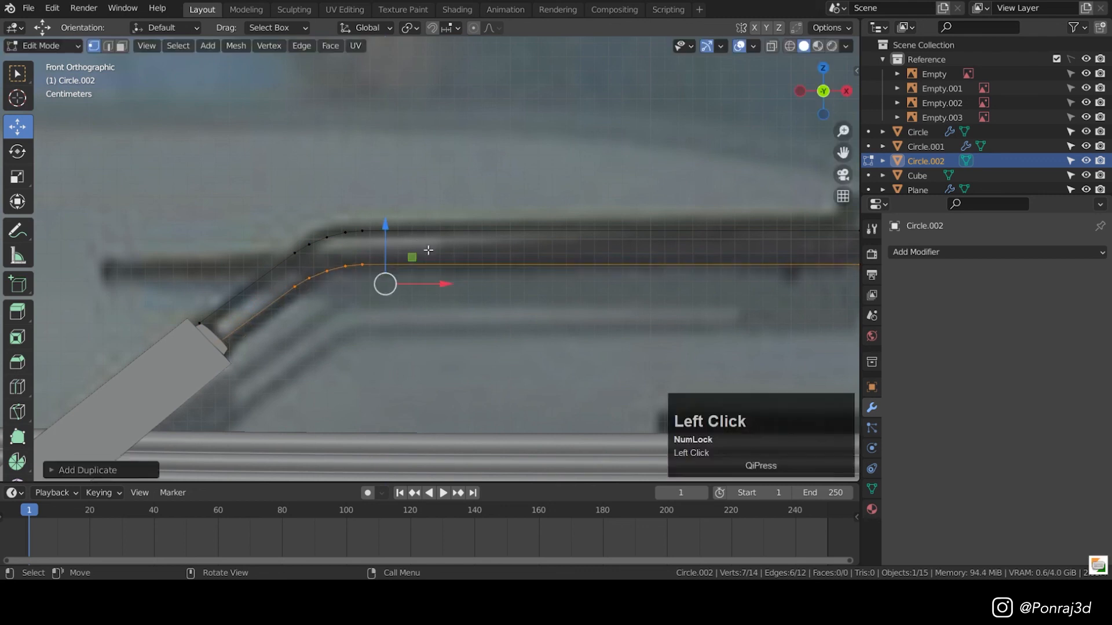
# - Convert the two wiper rod paths from mesh to curve
pyautogui.scroll(-3, 405, 263)
pyautogui.press('Tab')
pyautogui.moveTo(400, 266); pyautogui.dragTo(455, 278, button='middle')
pyautogui.scroll(2, 454, 262)
pyautogui.rightClick(454, 259)
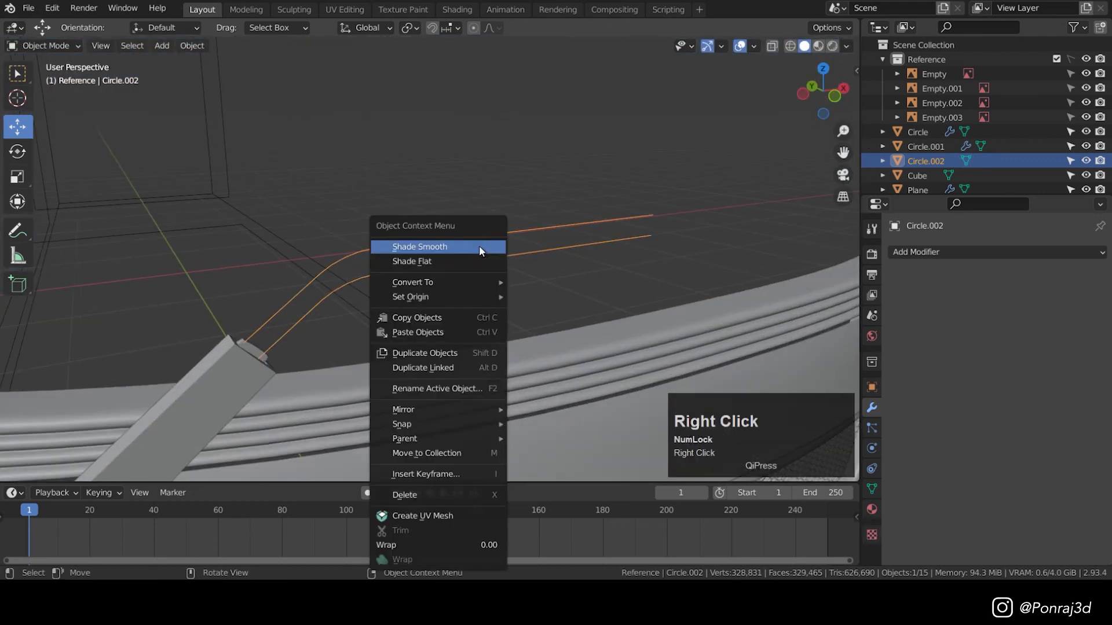
pyautogui.moveTo(487, 283)
pyautogui.click(535, 283)
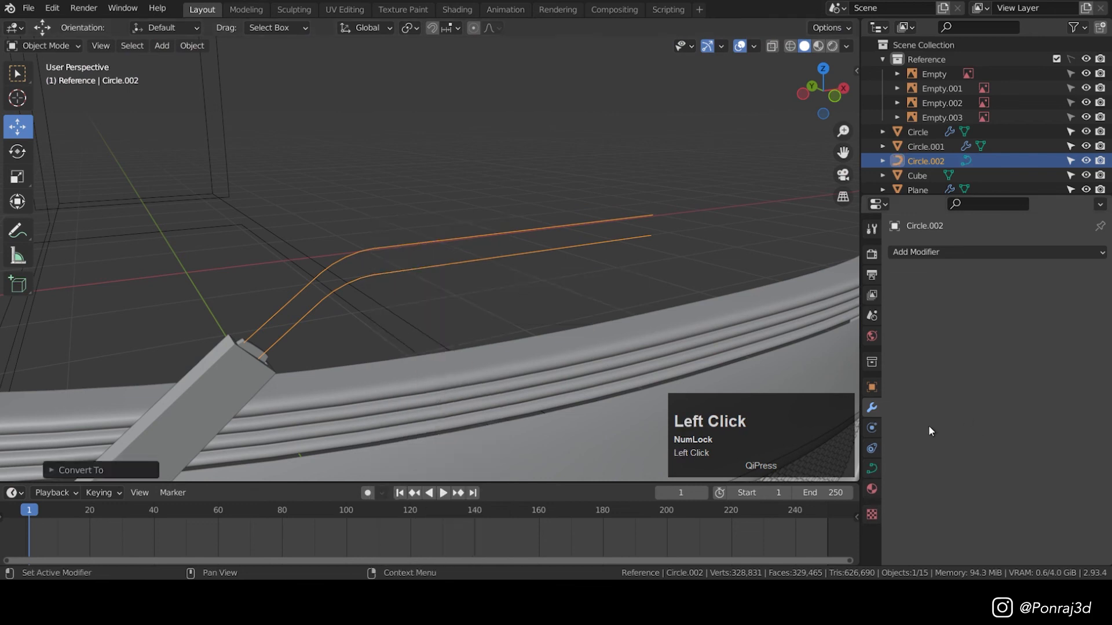
# - Give the rod curves a round bevel with a depth of 5 mm
pyautogui.click(872, 474)
pyautogui.scroll(-5, 1033, 454)
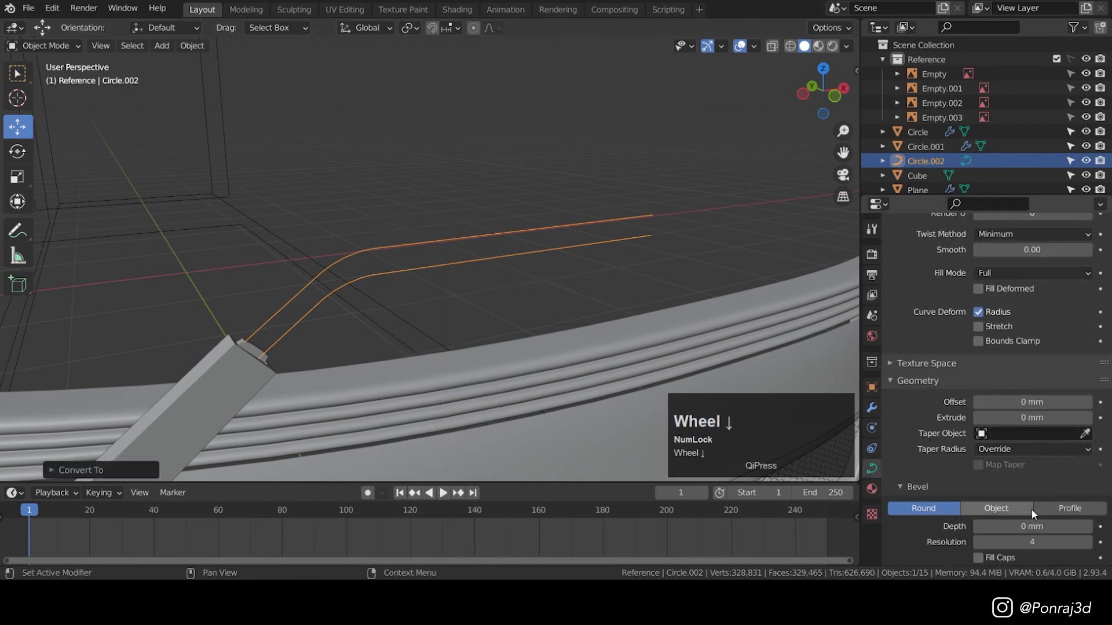
pyautogui.moveTo(1034, 526)
pyautogui.keyDown('shift'); pyautogui.mouseDown()
pyautogui.moveTo(1065, 526)
pyautogui.moveTo(1041, 525)
pyautogui.mouseUp(); pyautogui.keyUp('shift')
pyautogui.rightClick(666, 278)
pyautogui.click(638, 241)
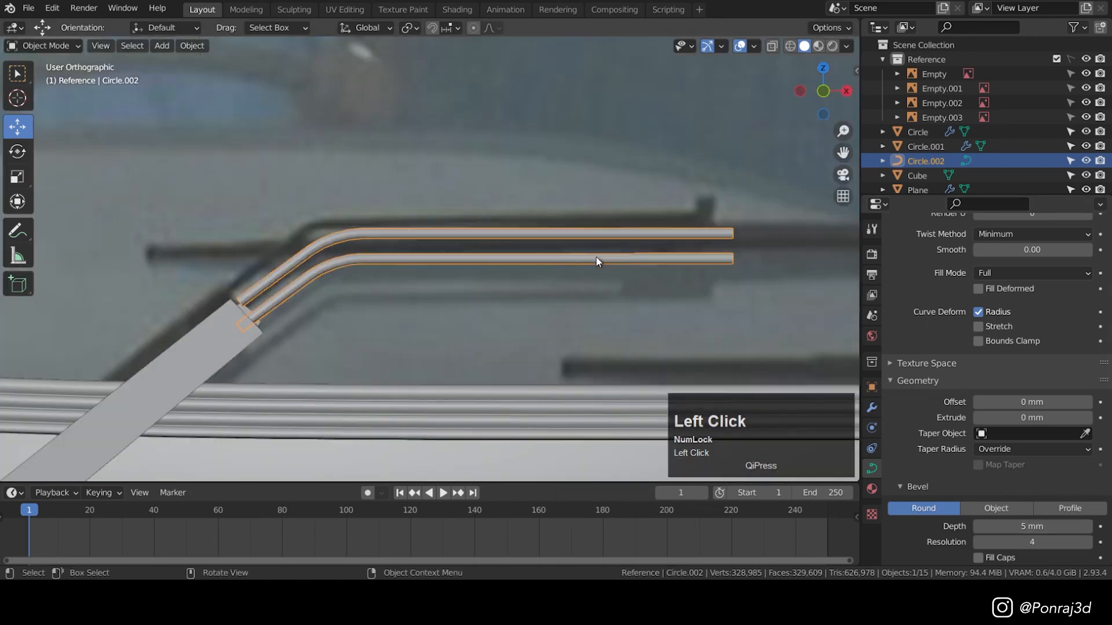
# - Adjust the rods' lower end points so both rods run straight into the arm's upper tip
pyautogui.press('KP_1')
pyautogui.press('Tab')
pyautogui.click(247, 305)
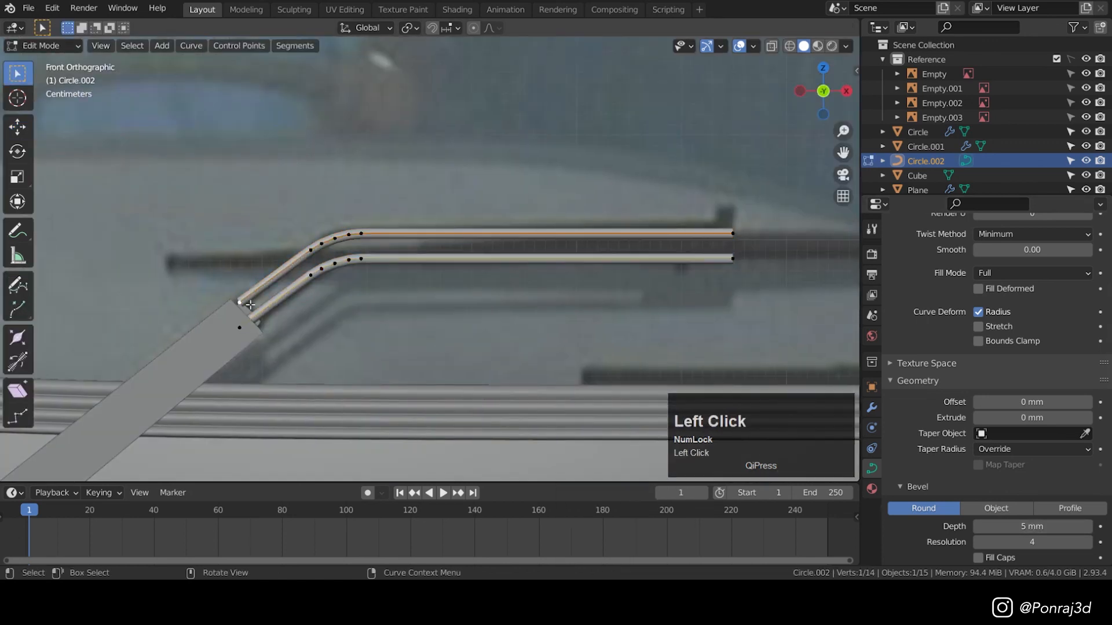
pyautogui.moveTo(249, 313); pyautogui.dragTo(236, 332)
pyautogui.click(239, 328)
pyautogui.press('Tab')
pyautogui.scroll(-4, 537, 242)
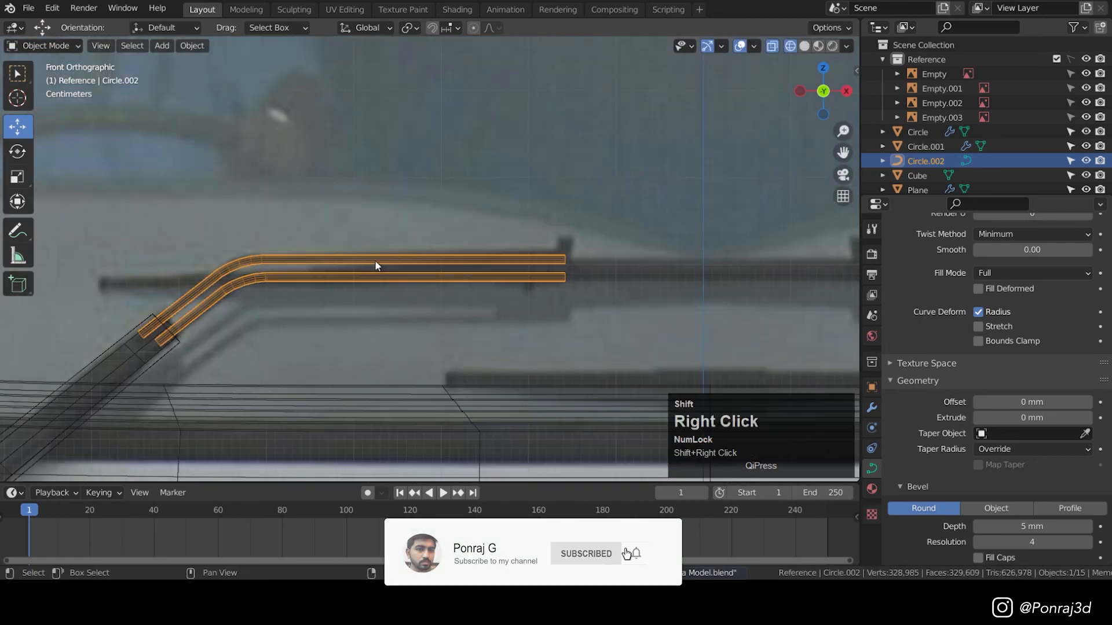
# - Add a mesh plane at the 3D cursor on the rods' straight section for the wiper blade
pyautogui.press('z')
pyautogui.click(657, 269)
pyautogui.hotkey('shift', 'a')
pyautogui.moveTo(537, 256)
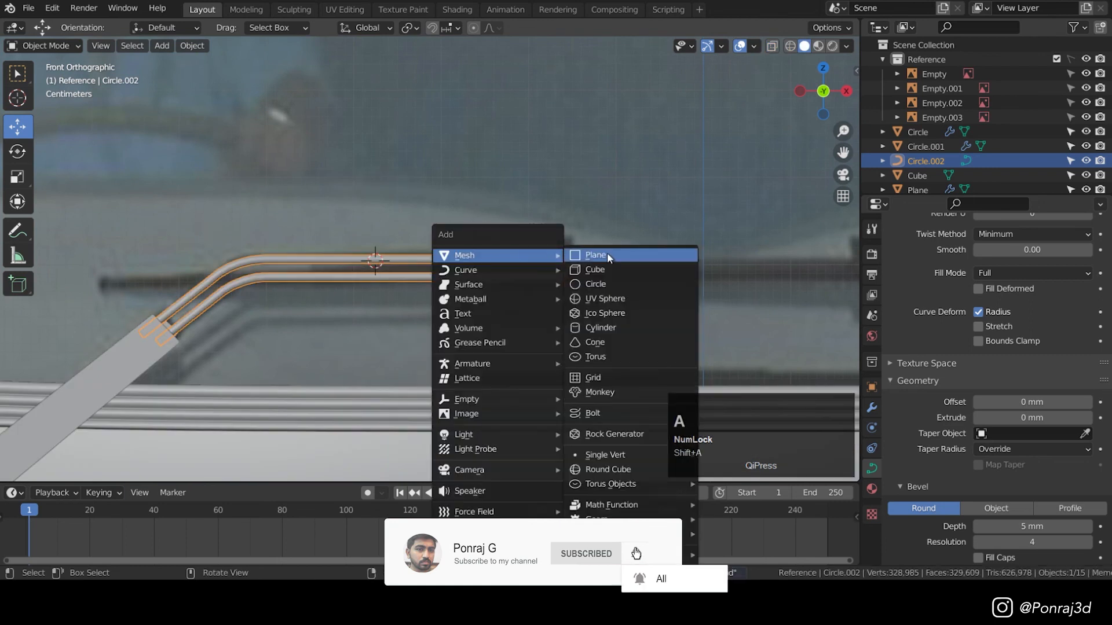
pyautogui.click(604, 252)
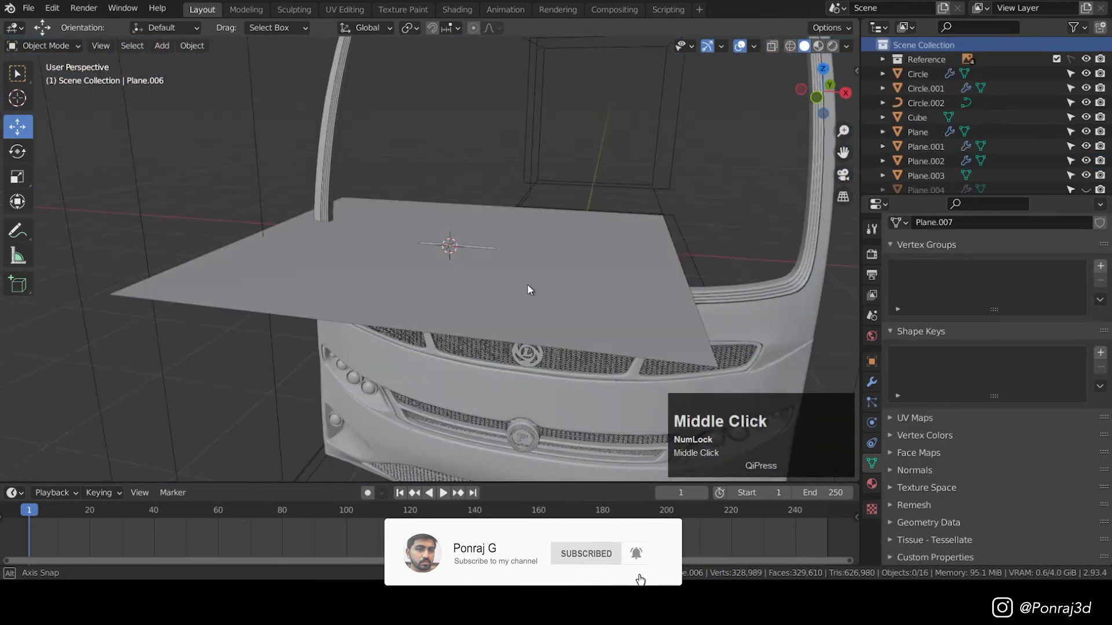
# - Rotate the new plane 90° about X and scale it down to roughly the height of the two rods
pyautogui.moveTo(527, 284); pyautogui.dragTo(565, 206, button='middle')
pyautogui.click(564, 206)
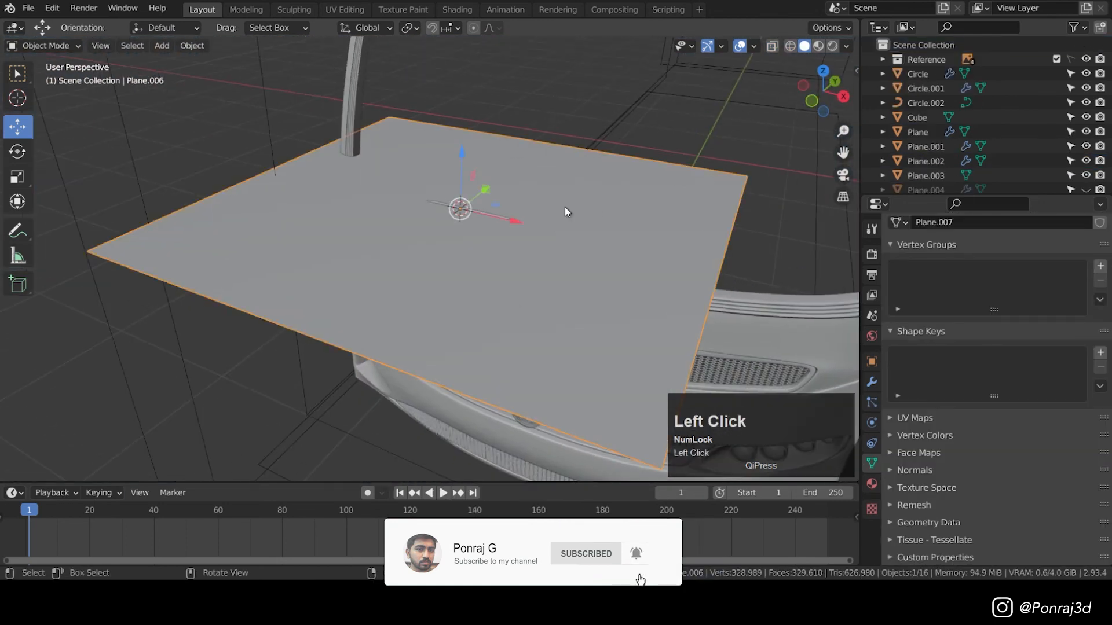
pyautogui.press('r')
pyautogui.press('x')
pyautogui.press('9')
pyautogui.press('0')
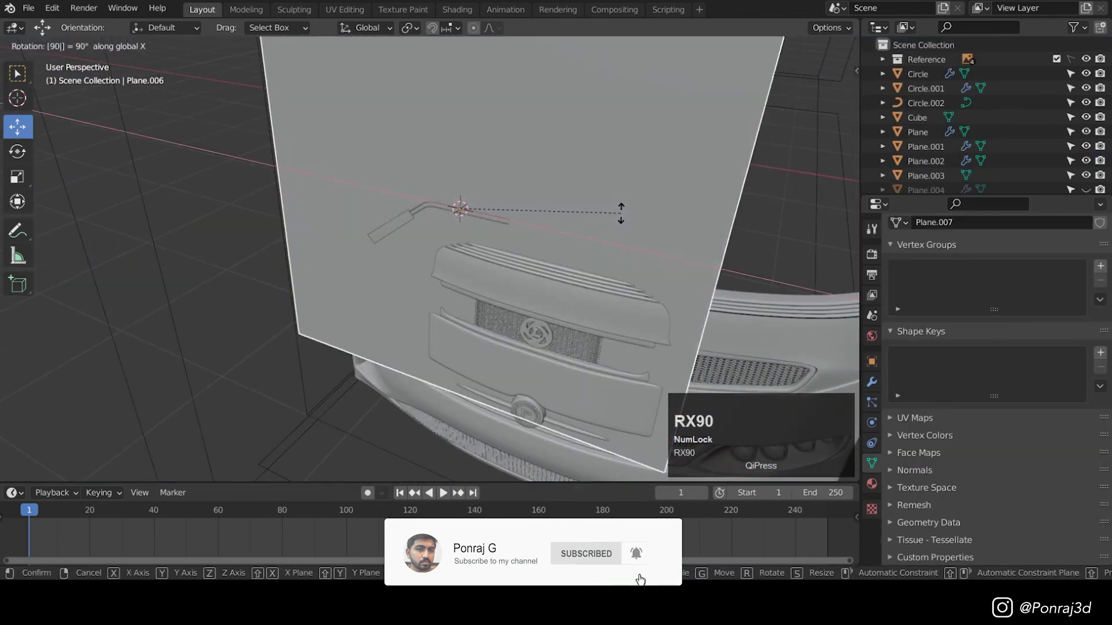
pyautogui.click(621, 213)
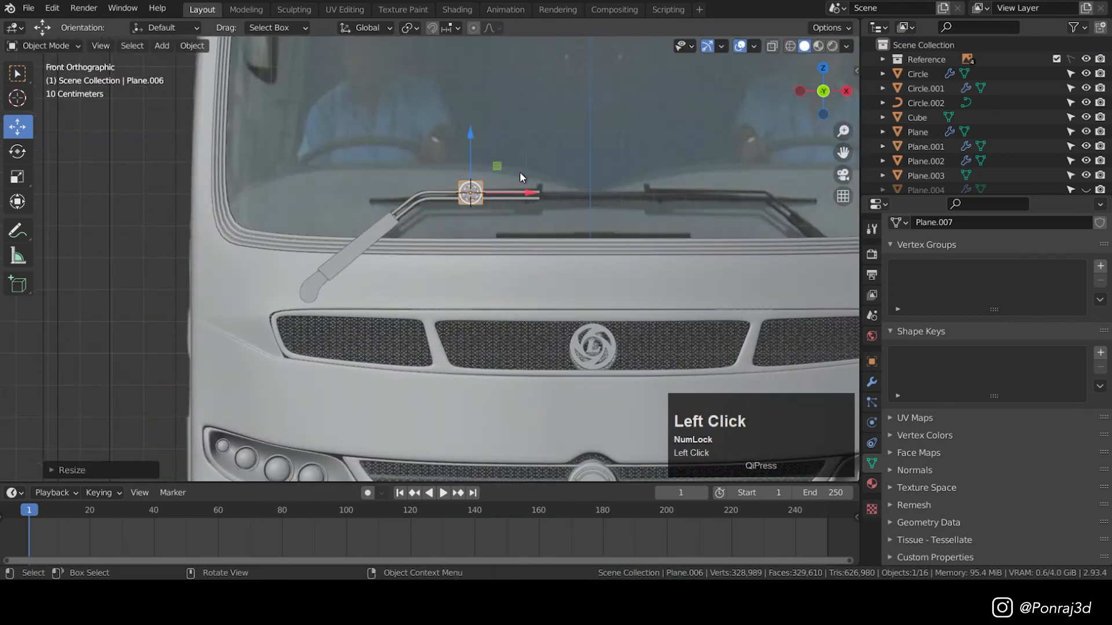
pyautogui.scroll(5, 408, 175)
pyautogui.keyDown('shift'); pyautogui.moveTo(409, 176); pyautogui.dragTo(455, 234, button='middle'); pyautogui.keyUp('shift')
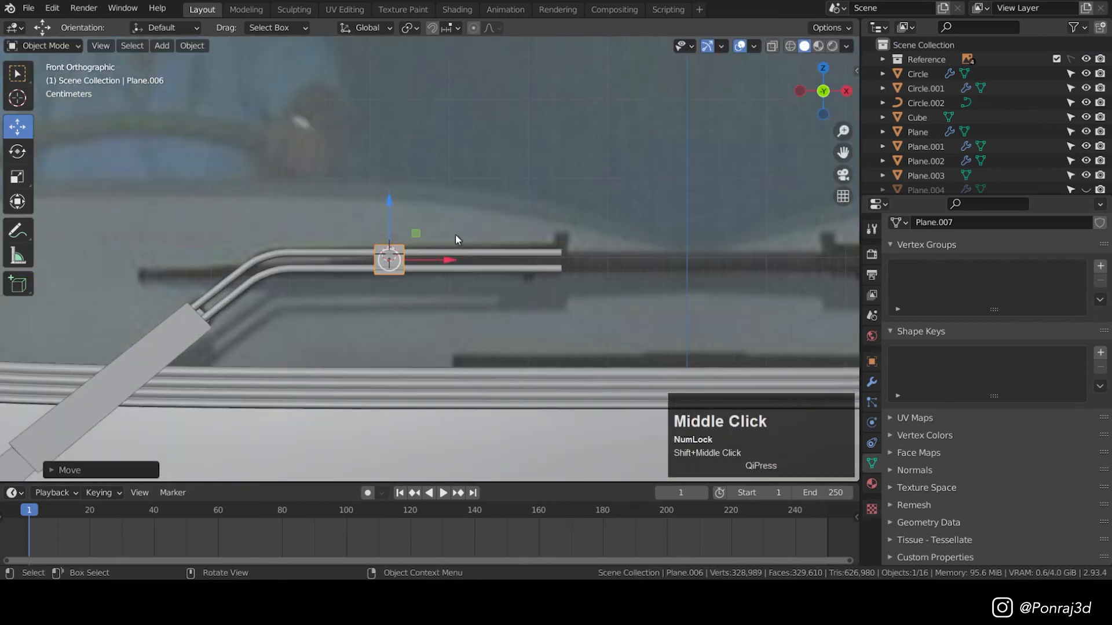
# - Stretch the plane's two end edges along X to the wiper blade's length in the front reference
pyautogui.press('KP_1')
pyautogui.keyDown('alt'); pyautogui.click(373, 262); pyautogui.keyUp('alt')
pyautogui.moveTo(396, 261); pyautogui.dragTo(181, 287)
pyautogui.keyDown('alt'); pyautogui.click(419, 263); pyautogui.keyUp('alt')
pyautogui.scroll(-3, 419, 263)
pyautogui.moveTo(473, 262); pyautogui.dragTo(649, 263)
pyautogui.scroll(2, 620, 251)
pyautogui.press('a')
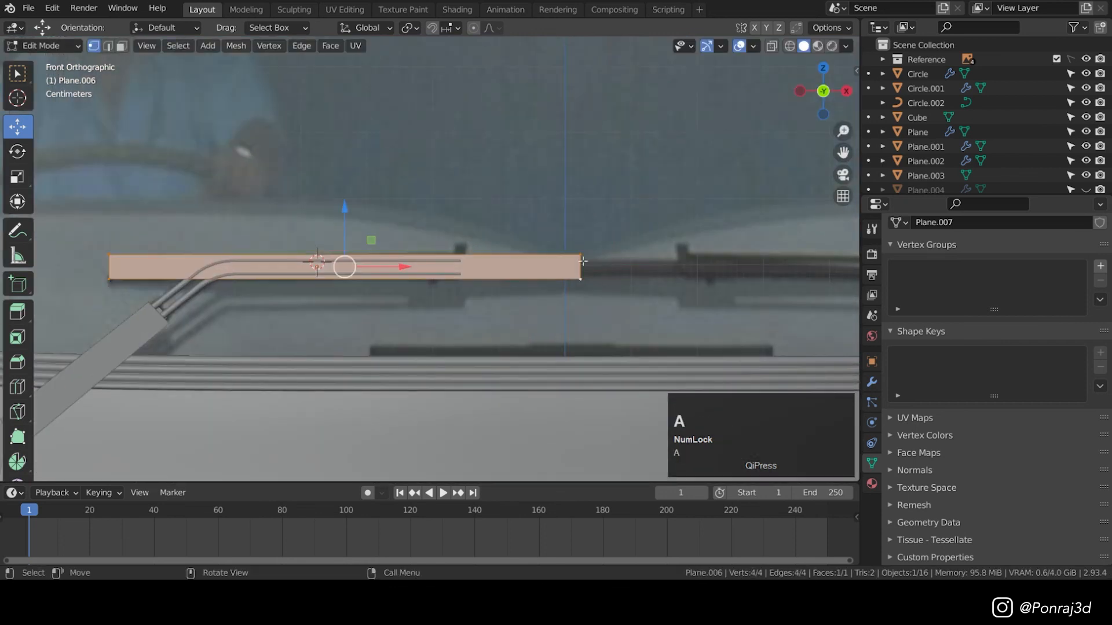
# - Add three evenly spaced vertical loop cuts across the blade plane
pyautogui.hotkey('alt', 'z')
pyautogui.hotkey('ctrl', 'r')
pyautogui.scroll(2, 385, 260)
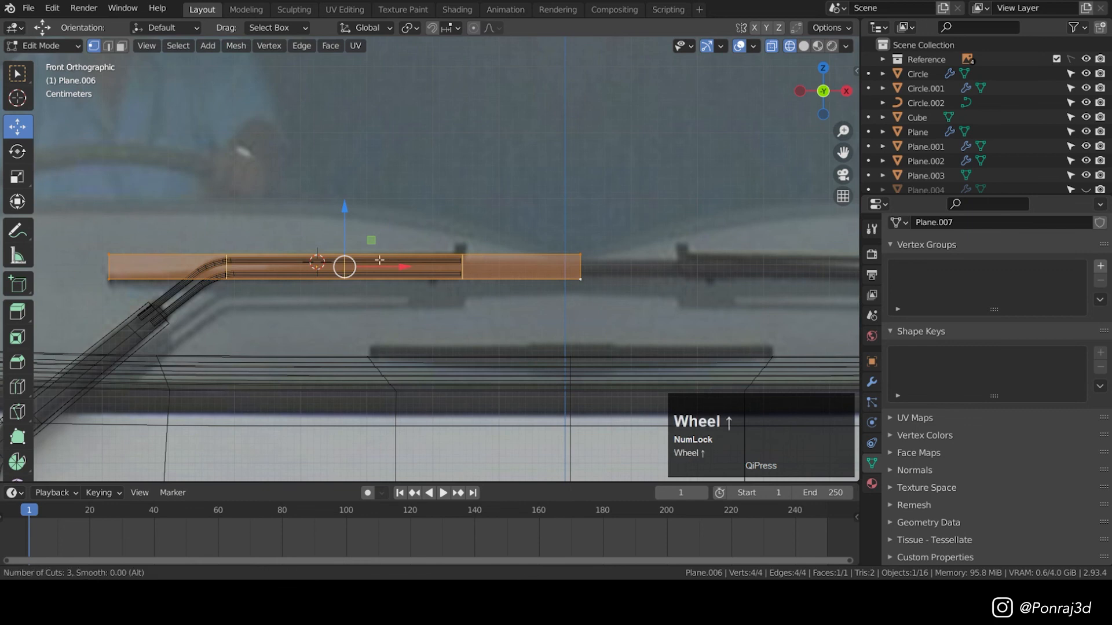
pyautogui.click(379, 260)
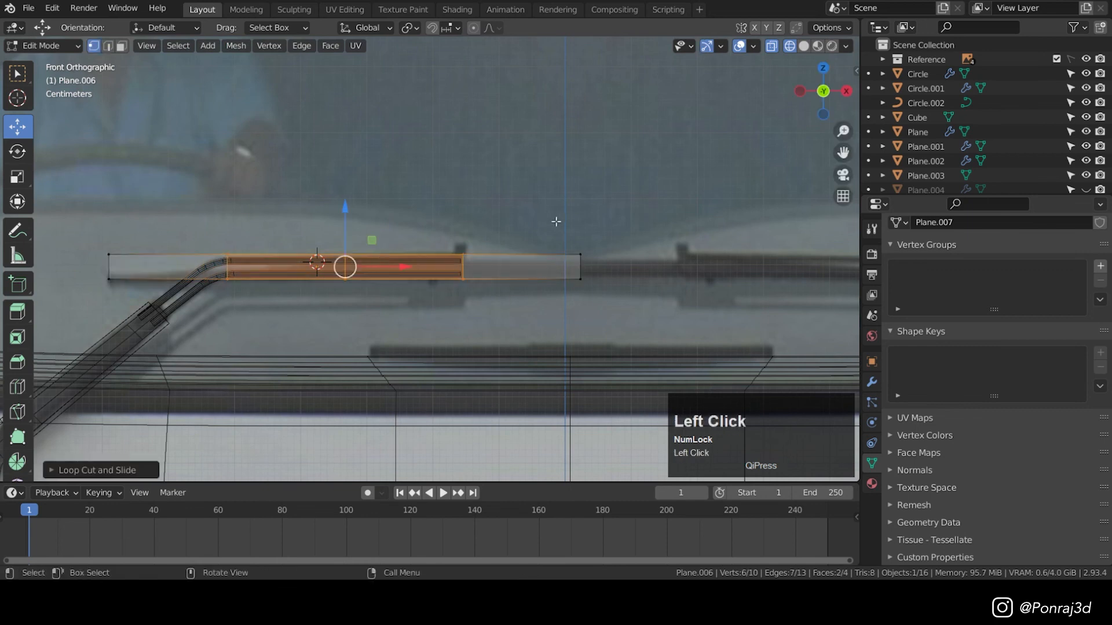
# - Scale the vertices at both blade ends down along Z so the blade tapers to narrow tips
pyautogui.moveTo(556, 221); pyautogui.dragTo(608, 342)
pyautogui.keyDown('shift'); pyautogui.moveTo(88, 241); pyautogui.dragTo(125, 348); pyautogui.keyUp('shift')
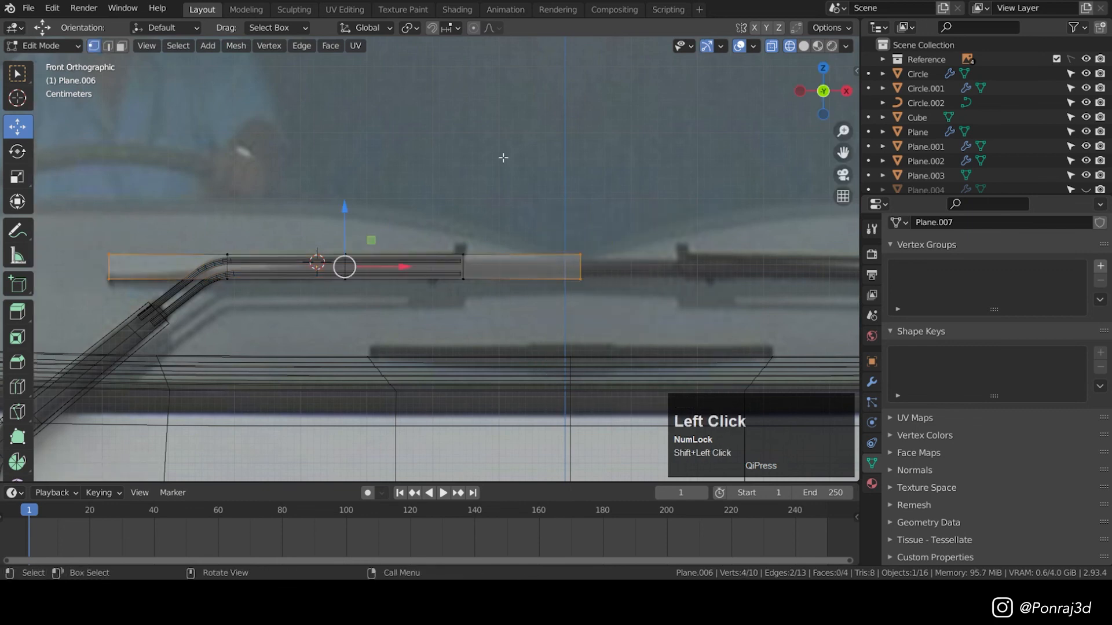
pyautogui.press('s')
pyautogui.press('z')
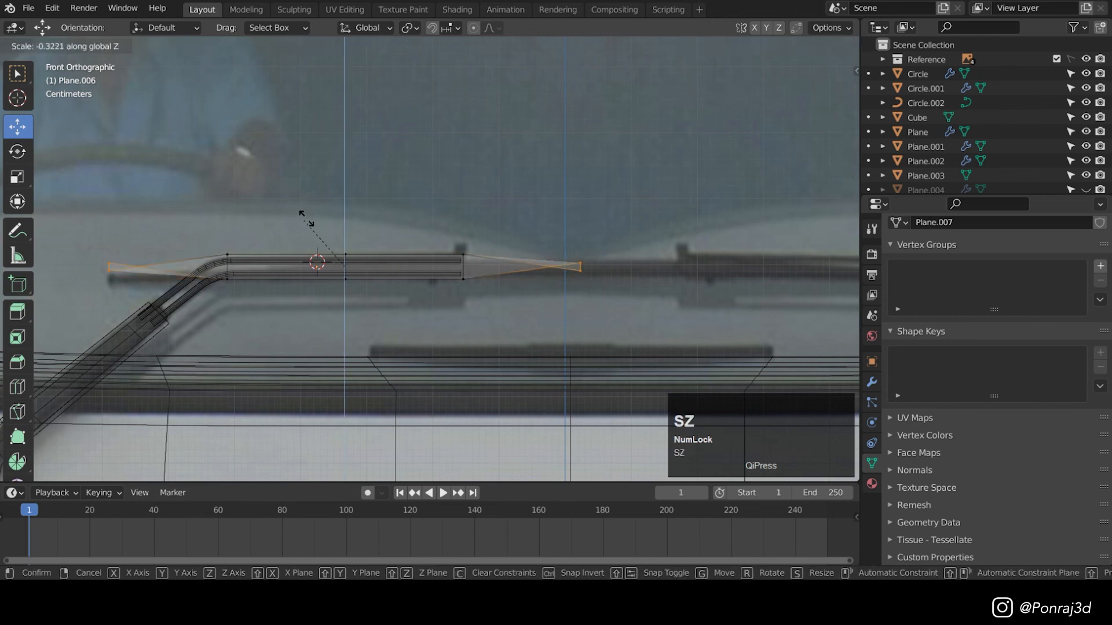
pyautogui.click(300, 229)
# - Bevel the two outer loop cuts with four segments to smooth the blade's taper
pyautogui.keyDown('alt'); pyautogui.click(231, 265); pyautogui.keyUp('alt')
pyautogui.keyDown('alt'); pyautogui.keyDown('shift'); pyautogui.click(462, 267); pyautogui.keyUp('shift'); pyautogui.keyUp('alt')
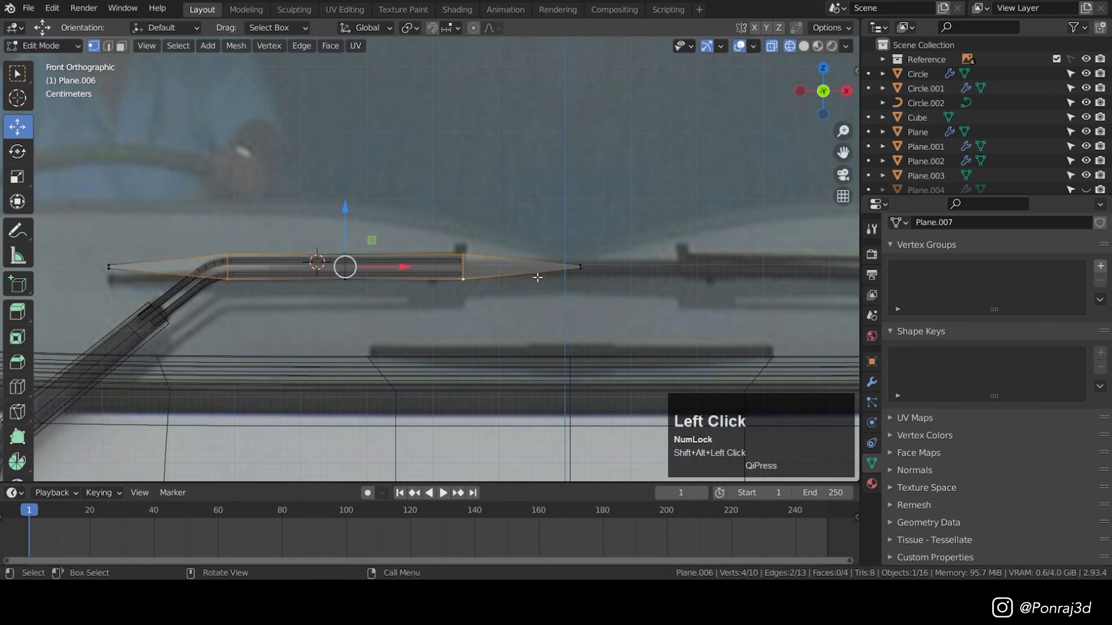
pyautogui.hotkey('ctrl', 'b')
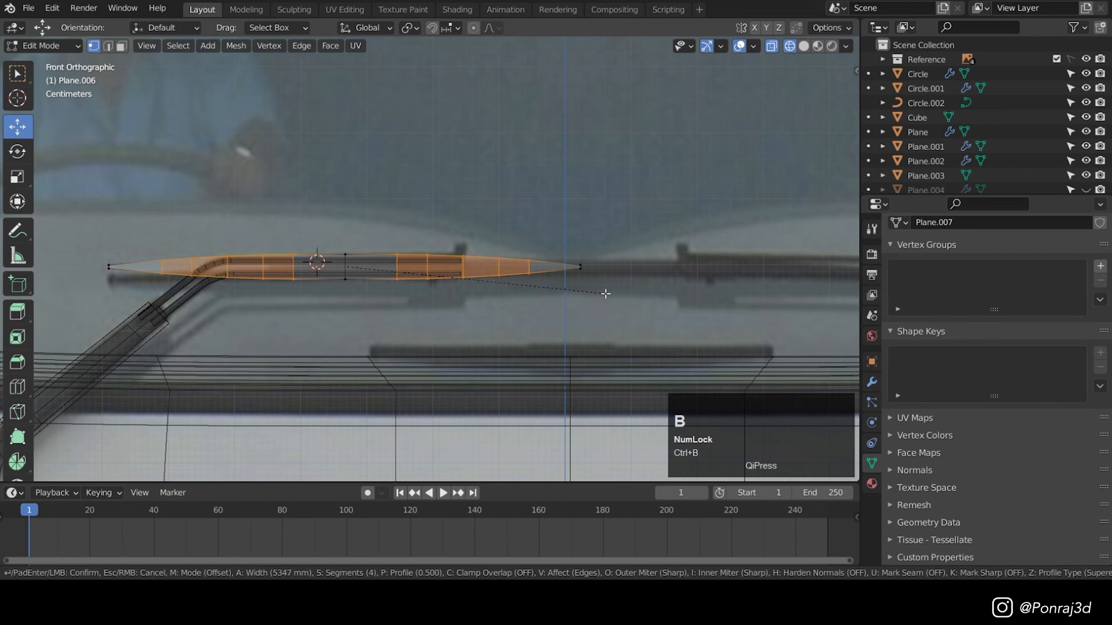
pyautogui.moveTo(613, 292); pyautogui.dragTo(410, 237, button='middle')
# - Move the blade along Y so it sits just behind the rods
pyautogui.press('a')
pyautogui.scroll(2, 420, 241)
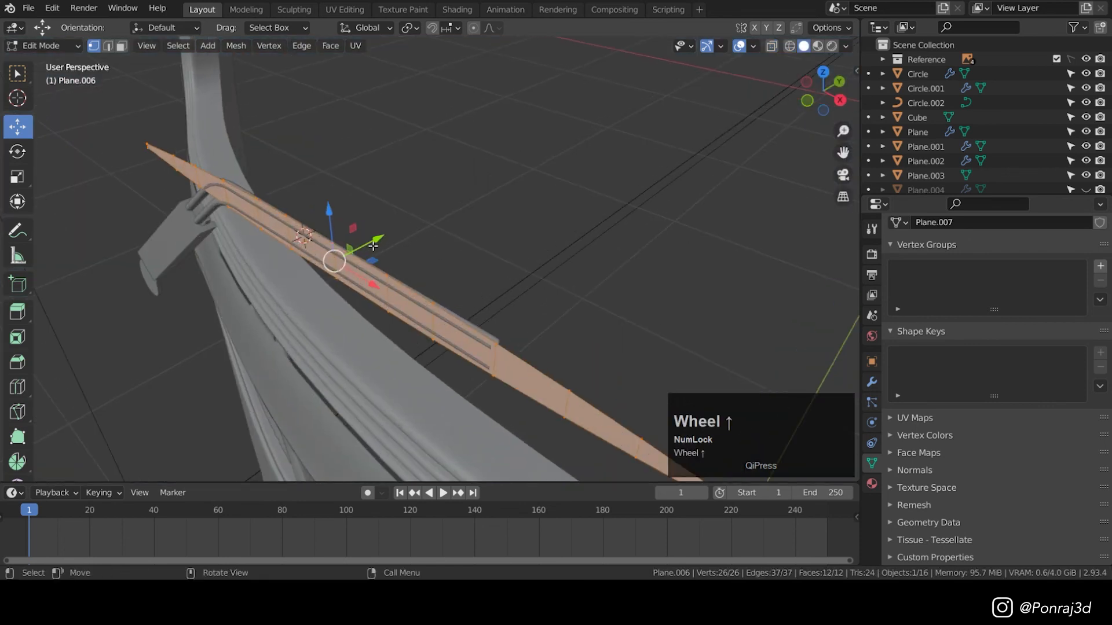
pyautogui.press('Tab')
pyautogui.click(350, 220)
pyautogui.moveTo(350, 221)
pyautogui.mouseDown()
pyautogui.moveTo(362, 219)
pyautogui.moveTo(355, 226)
pyautogui.mouseUp()
pyautogui.moveTo(355, 226); pyautogui.dragTo(365, 233, button='middle')
# - Extrude the whole blade along its normal for thickness and save the file with the blade's origin reset
pyautogui.press('Tab')
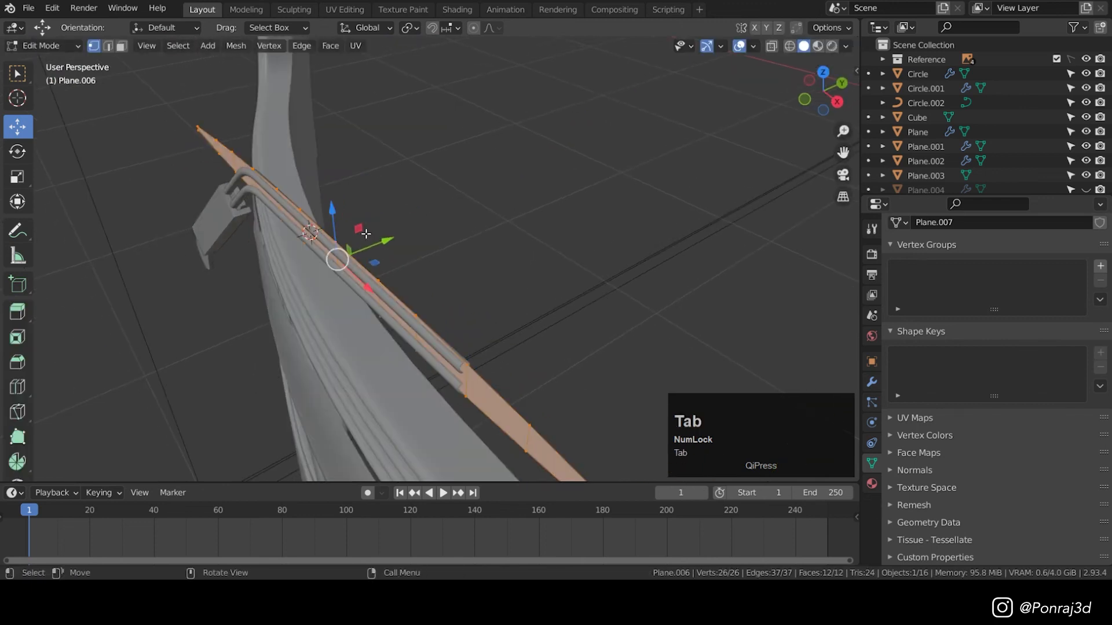
pyautogui.press('e')
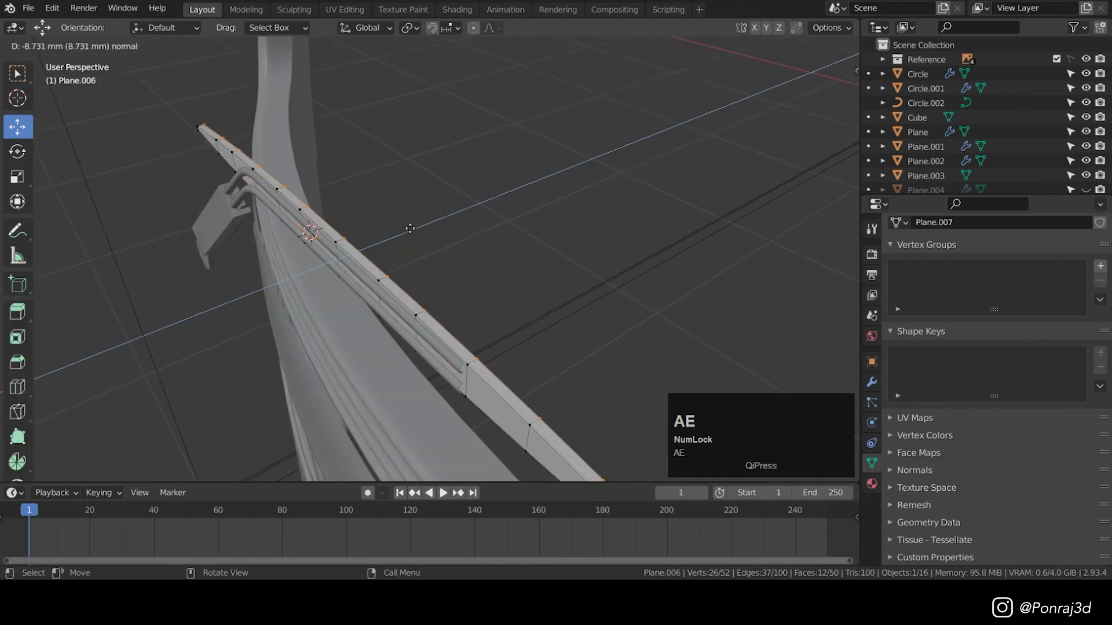
pyautogui.moveTo(573, 179); pyautogui.dragTo(588, 174, button='middle')
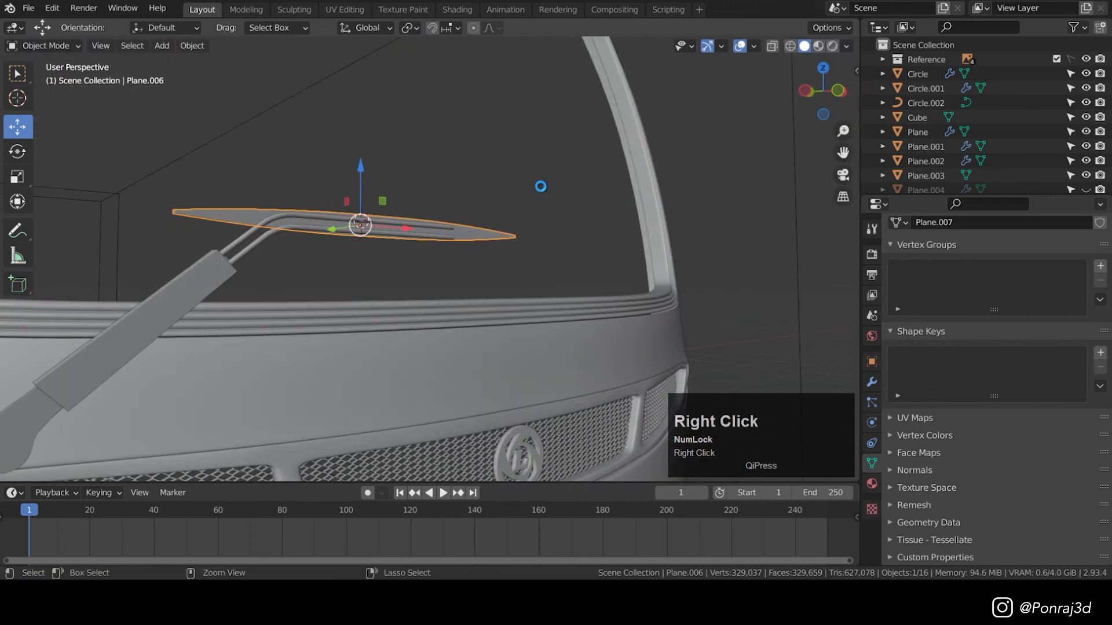
pyautogui.hotkey('ctrl', 's')
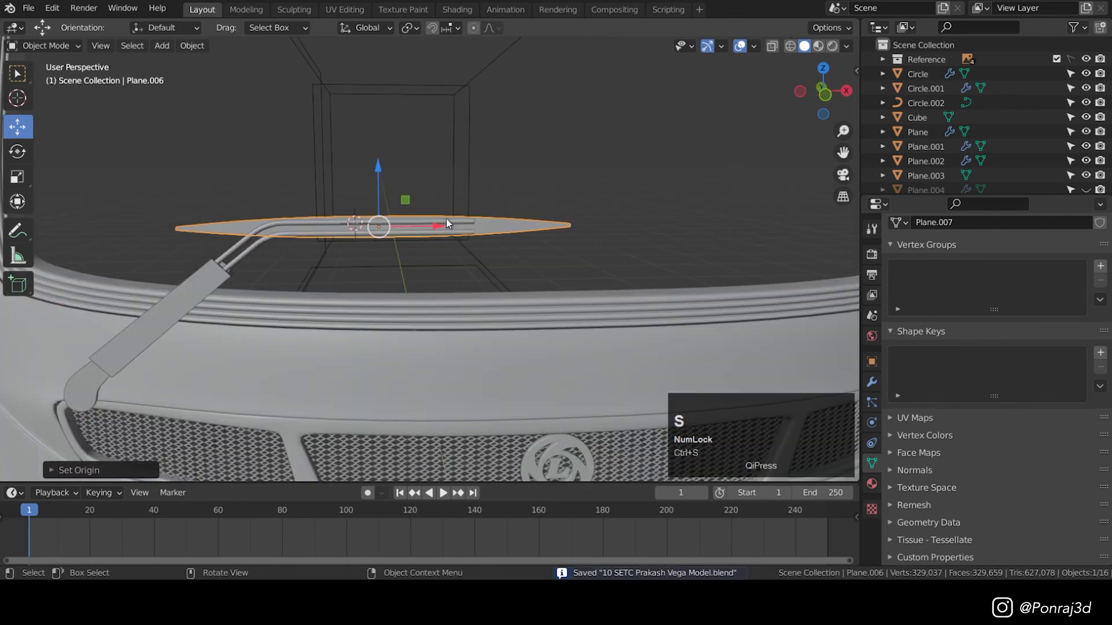
# - Scale the whole blade mesh to about 0.65 along Z to make it slimmer
pyautogui.press('KP_1')
pyautogui.press('Tab')
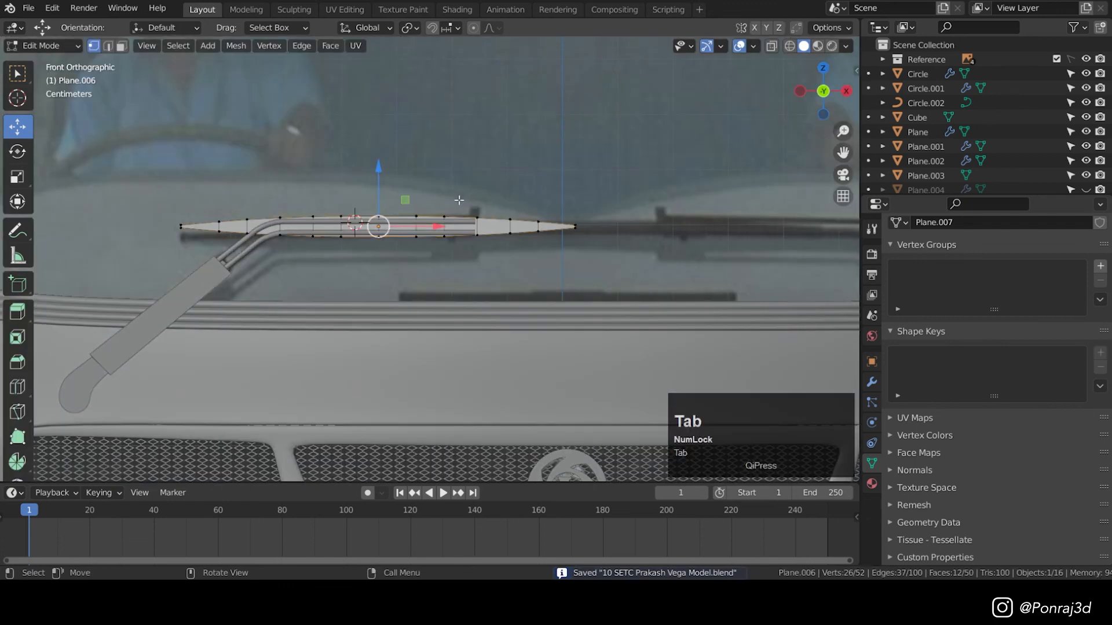
pyautogui.scroll(2, 394, 149)
pyautogui.press('s')
pyautogui.press('z')
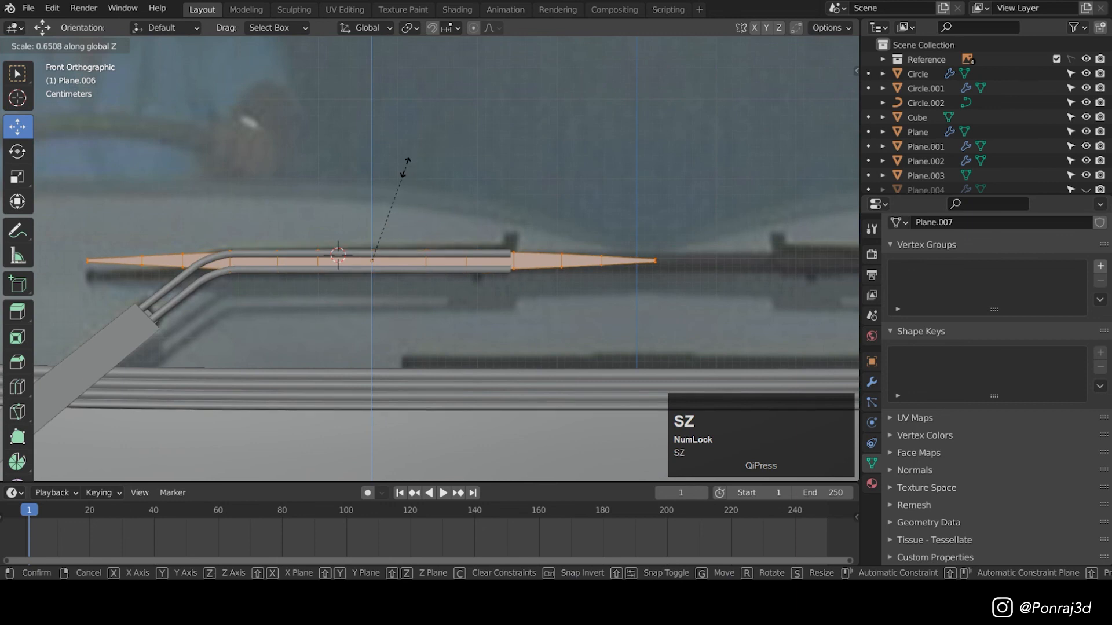
pyautogui.click(405, 168)
pyautogui.scroll(-3, 426, 191)
pyautogui.moveTo(427, 191); pyautogui.dragTo(452, 242, button='middle')
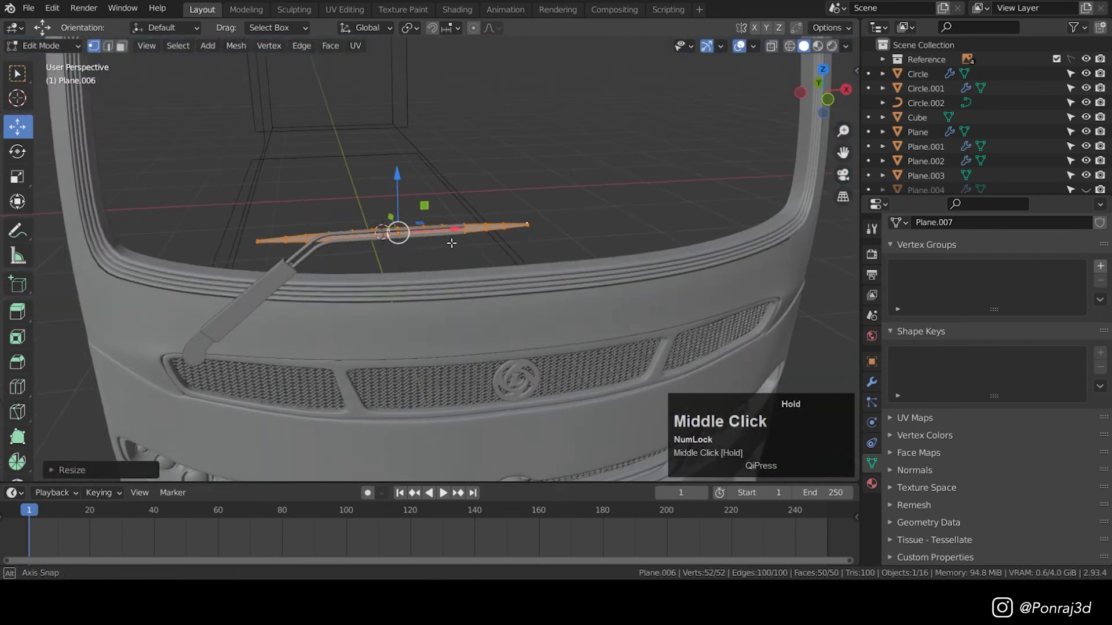
# - Convert the beveled rod curves into a mesh
pyautogui.press('Tab')
pyautogui.rightClick(532, 219)
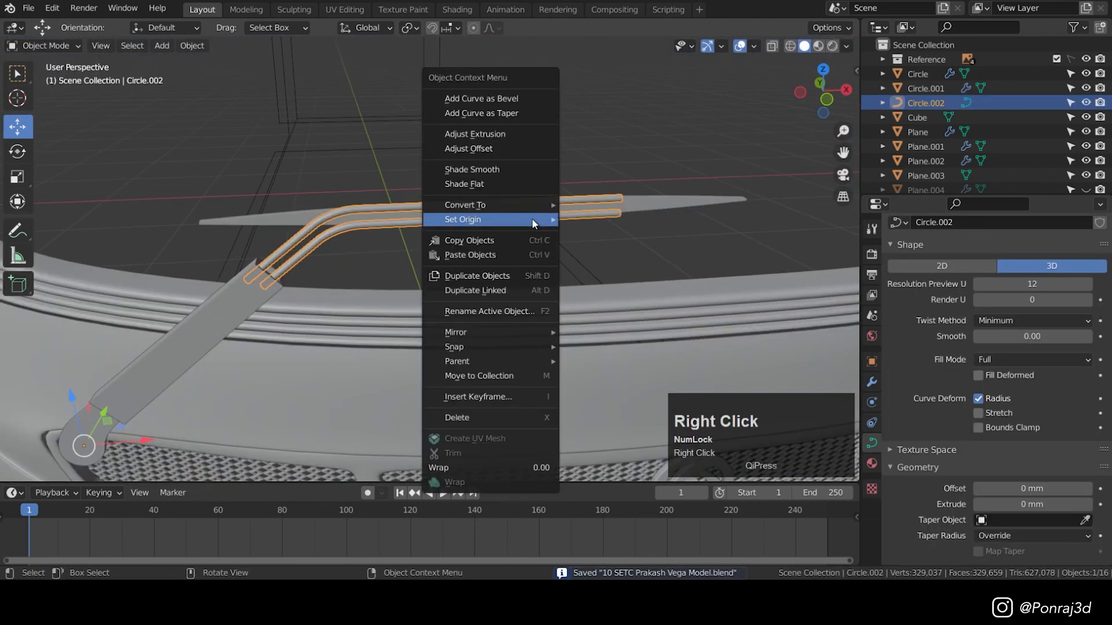
pyautogui.moveTo(520, 206)
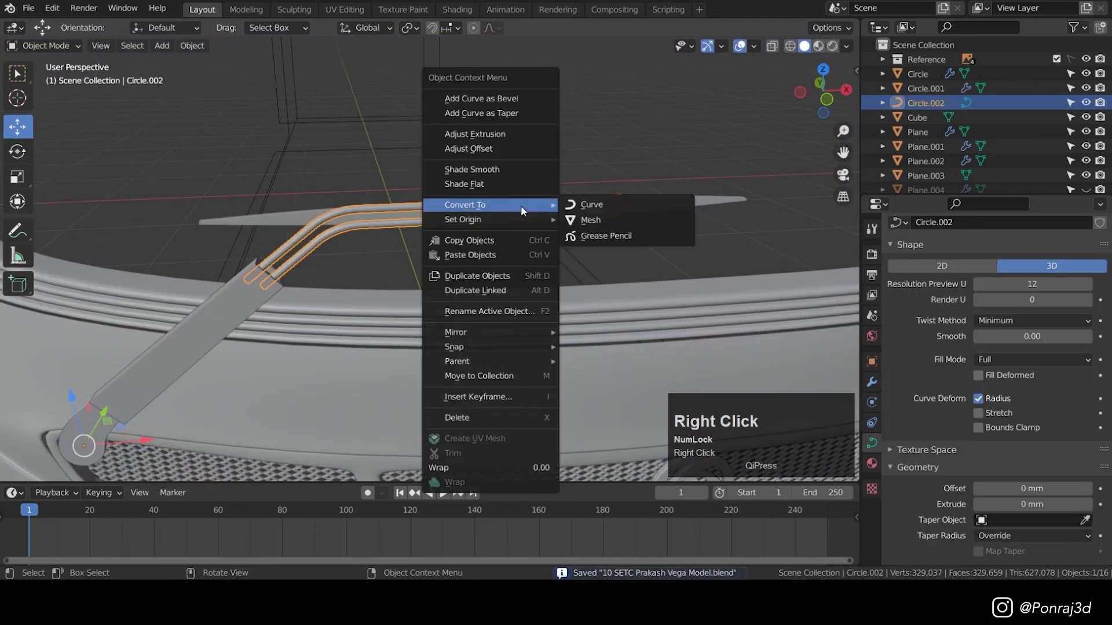
pyautogui.click(582, 220)
pyautogui.scroll(-4, 429, 239)
pyautogui.scroll(4, 381, 228)
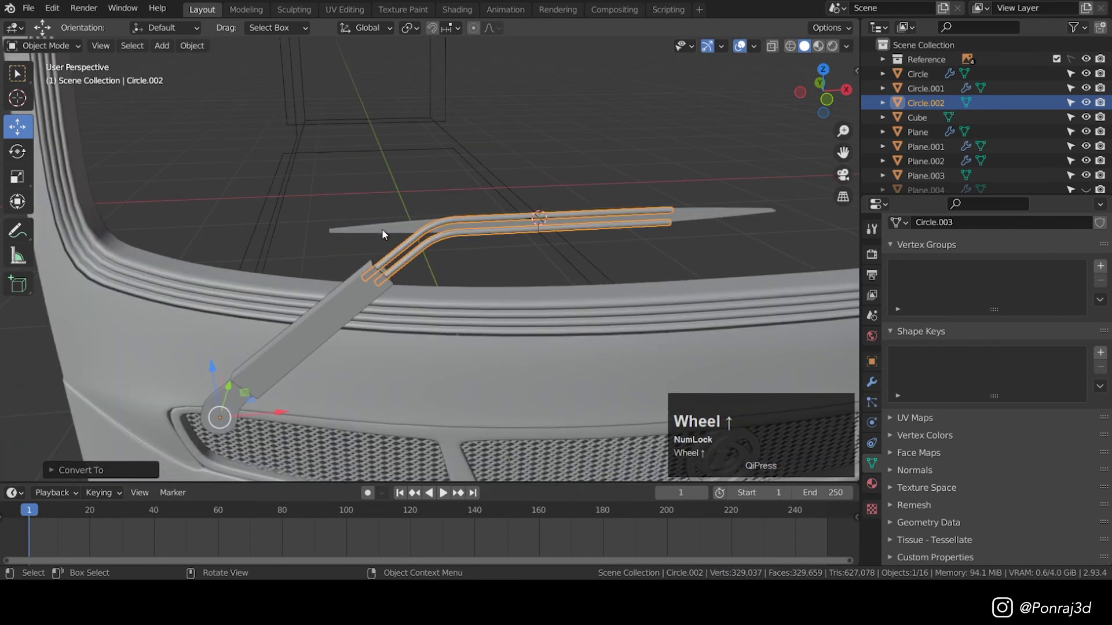
# - Join the wiper blade with the rods into one object
pyautogui.click(383, 228)
pyautogui.keyDown('shift'); pyautogui.click(424, 248); pyautogui.keyUp('shift')
pyautogui.hotkey('ctrl', 'j')
# - Apply the Solidify modifier on the wiper's arm cover
pyautogui.click(336, 300)
pyautogui.click(872, 383)
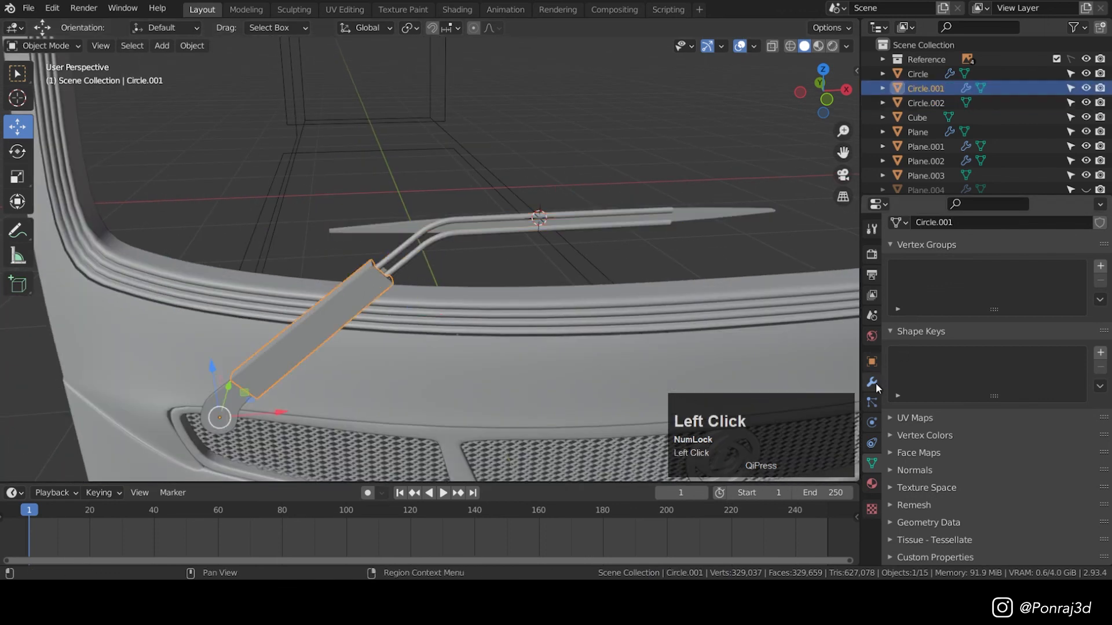
pyautogui.click(893, 311)
pyautogui.click(1066, 310)
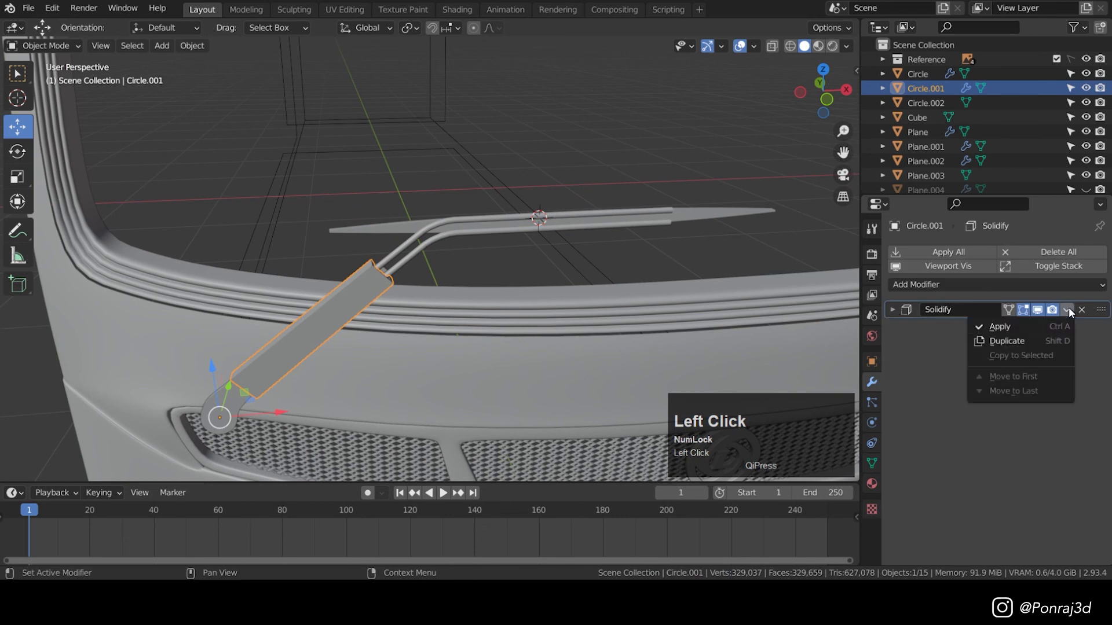
pyautogui.click(991, 327)
# - Apply all modifiers, Subdivision and Solidify, on the wiper's base and arm
pyautogui.moveTo(774, 345); pyautogui.dragTo(415, 264, button='middle')
pyautogui.click(214, 414)
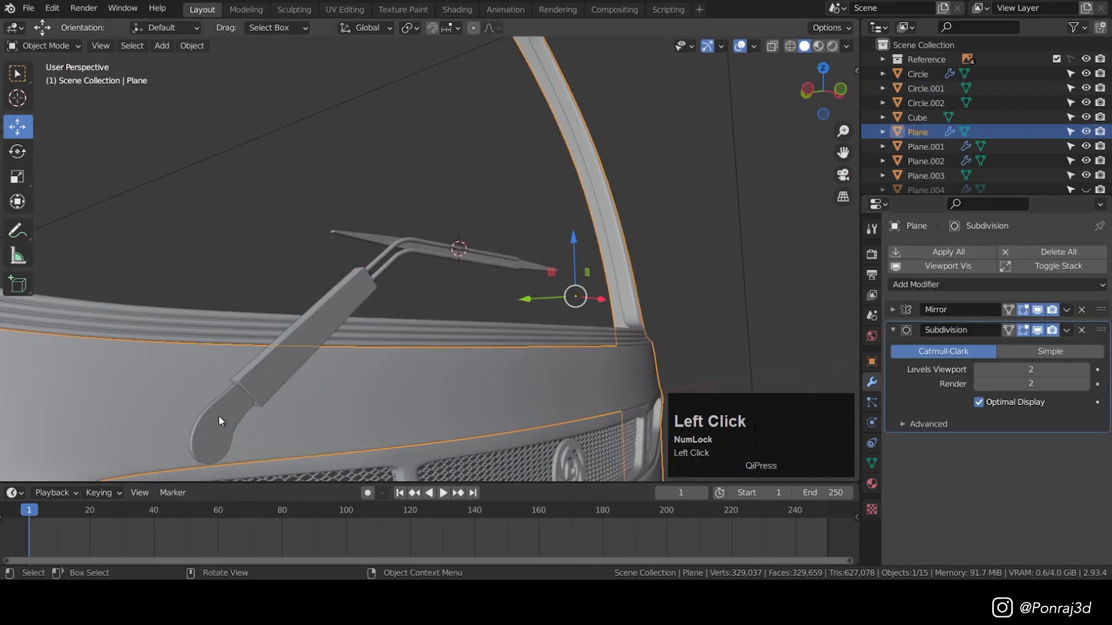
pyautogui.click(218, 416)
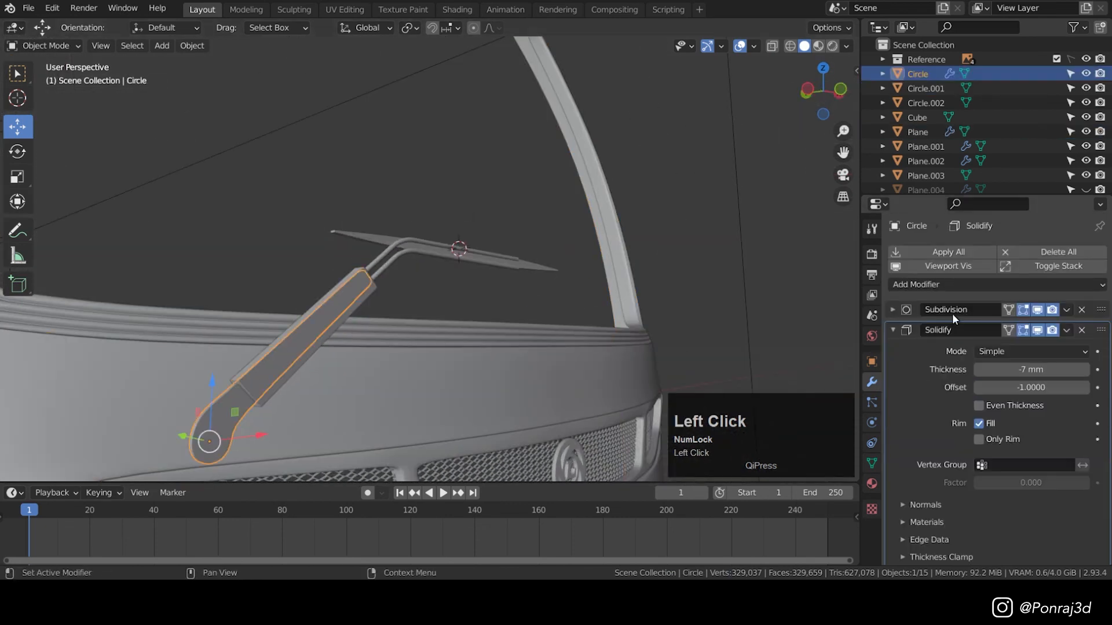
pyautogui.click(955, 250)
# - Join the wiper's base, its arm cover and the rods with the blade into one object
pyautogui.scroll(2, 332, 360)
pyautogui.keyDown('shift'); pyautogui.click(410, 259); pyautogui.keyUp('shift')
pyautogui.keyDown('shift'); pyautogui.click(466, 197); pyautogui.keyUp('shift')
pyautogui.keyDown('shift'); pyautogui.click(466, 197); pyautogui.keyUp('shift')
pyautogui.keyDown('shift'); pyautogui.click(466, 197); pyautogui.keyUp('shift')
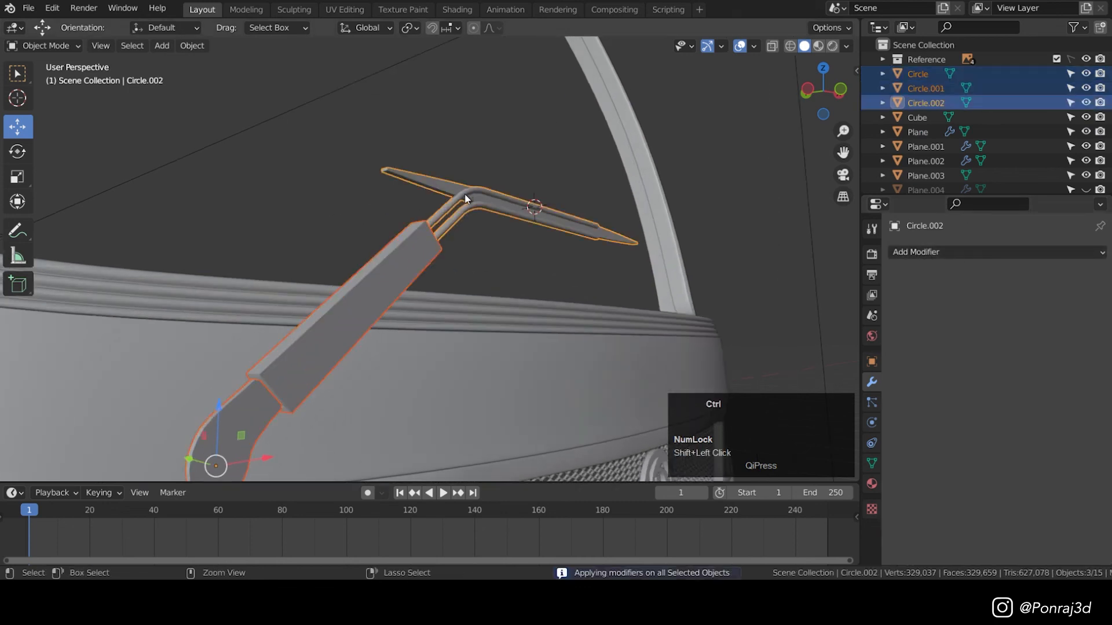
pyautogui.hotkey('ctrl', 'j')
# - Bevel the long edges of the wiper's arm cover with several segments in Edit Mode
pyautogui.moveTo(342, 337); pyautogui.dragTo(428, 307, button='middle')
pyautogui.press('Tab')
pyautogui.press('2')
pyautogui.scroll(3, 372, 323)
pyautogui.scroll(-2, 371, 323)
pyautogui.keyDown('alt'); pyautogui.click(385, 324); pyautogui.keyUp('alt')
pyautogui.scroll(2, 386, 324)
pyautogui.scroll(-2, 385, 324)
pyautogui.hotkey('ctrl', 'b')
pyautogui.keyDown('shift'); pyautogui.scroll(1, 502, 328); pyautogui.keyUp('shift')
pyautogui.click(501, 330)
pyautogui.moveTo(501, 330); pyautogui.dragTo(535, 280, button='middle')
# - Bevel the front and back outline edge loops of the wiper's rounded base
pyautogui.keyDown('alt'); pyautogui.click(284, 330); pyautogui.keyUp('alt')
pyautogui.keyDown('alt'); pyautogui.click(289, 331); pyautogui.keyUp('alt')
pyautogui.keyDown('alt'); pyautogui.keyDown('shift'); pyautogui.middleClick(355, 338); pyautogui.keyUp('shift'); pyautogui.keyUp('alt')
pyautogui.moveTo(360, 267); pyautogui.dragTo(350, 345, button='middle')
pyautogui.keyDown('alt'); pyautogui.keyDown('shift'); pyautogui.click(307, 378); pyautogui.keyUp('shift'); pyautogui.keyUp('alt')
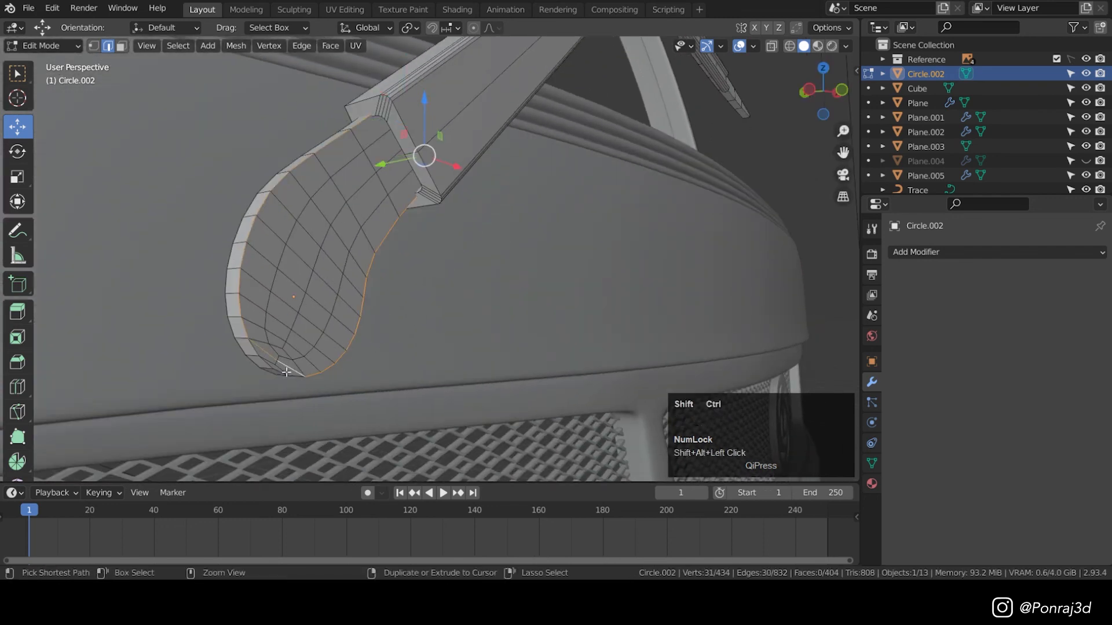
pyautogui.moveTo(287, 372); pyautogui.dragTo(524, 341, button='middle')
pyautogui.hotkey('ctrl', 'b')
# - Shade the joined wiper smooth and enable Auto Smooth at 30° for its normals
pyautogui.rightClick(515, 165)
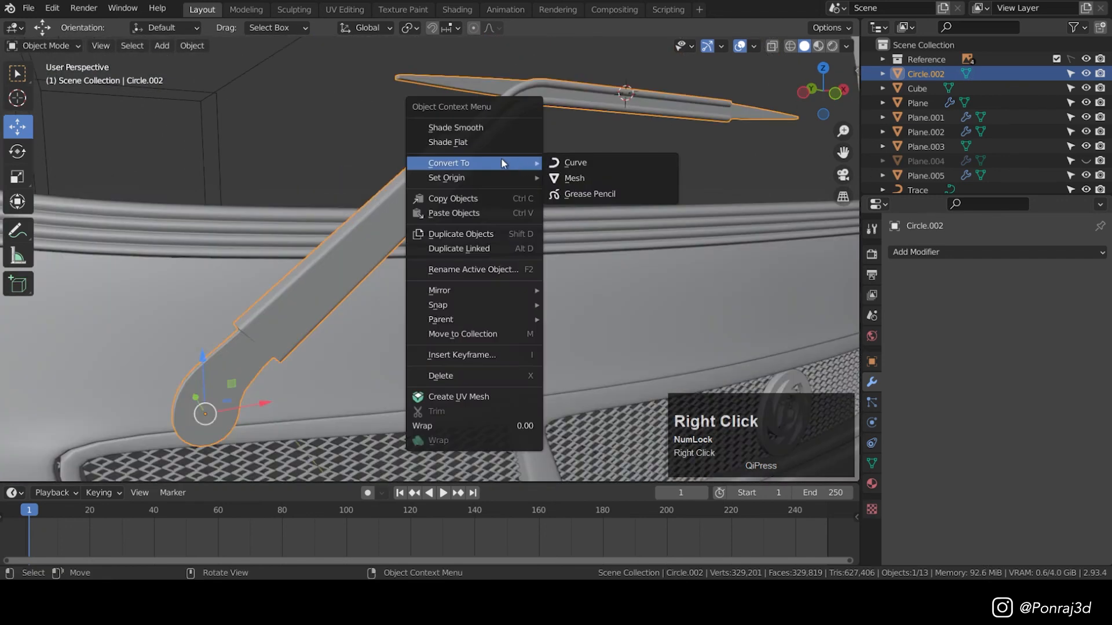
pyautogui.click(492, 129)
pyautogui.moveTo(492, 136); pyautogui.dragTo(524, 123, button='middle')
pyautogui.click(872, 464)
pyautogui.click(926, 501)
pyautogui.click(978, 522)
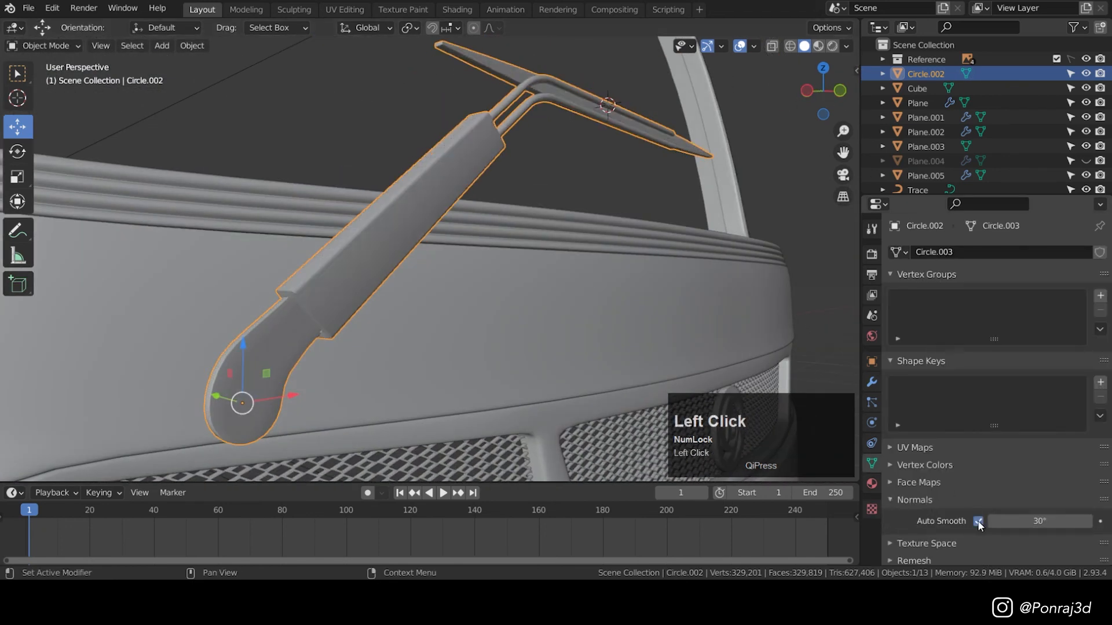
pyautogui.click(573, 168)
pyautogui.scroll(-4, 573, 168)
pyautogui.click(487, 177)
pyautogui.scroll(5, 552, 124)
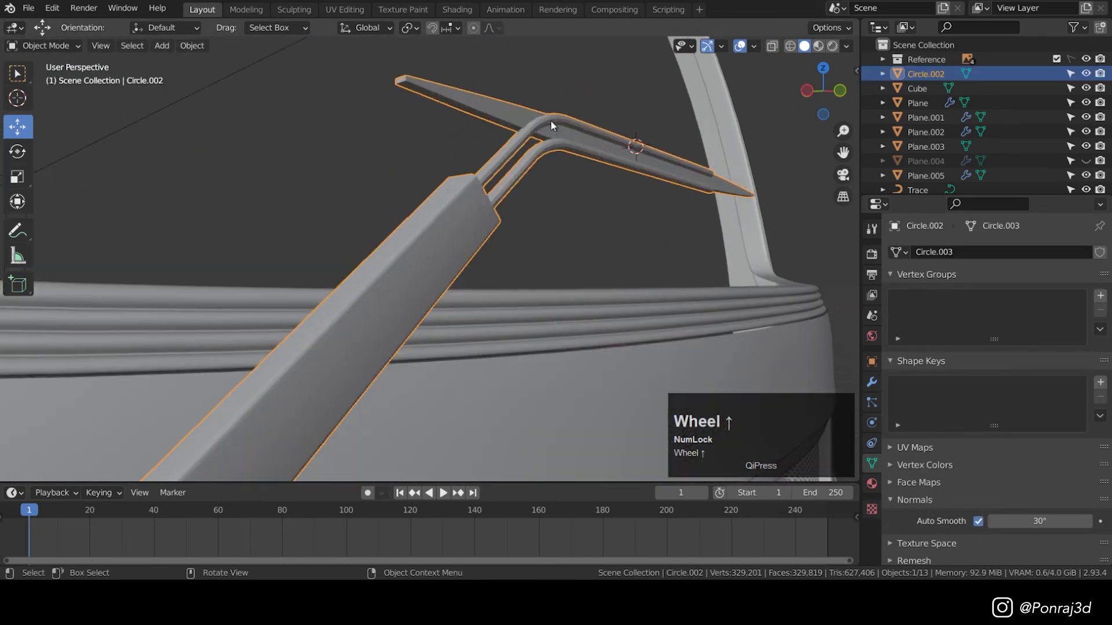
# - Move the wiper closer to the bus front in top view and rotate it to follow the windscreen's curve, saving the file
pyautogui.scroll(-6, 550, 125)
pyautogui.moveTo(550, 127); pyautogui.dragTo(443, 332, button='middle')
pyautogui.press('KP_7')
pyautogui.scroll(1, 371, 283)
pyautogui.scroll(1, 369, 284)
pyautogui.click(338, 315)
pyautogui.moveTo(338, 316); pyautogui.dragTo(350, 291)
pyautogui.rightClick(350, 291)
pyautogui.moveTo(335, 246); pyautogui.dragTo(335, 215)
pyautogui.press('r')
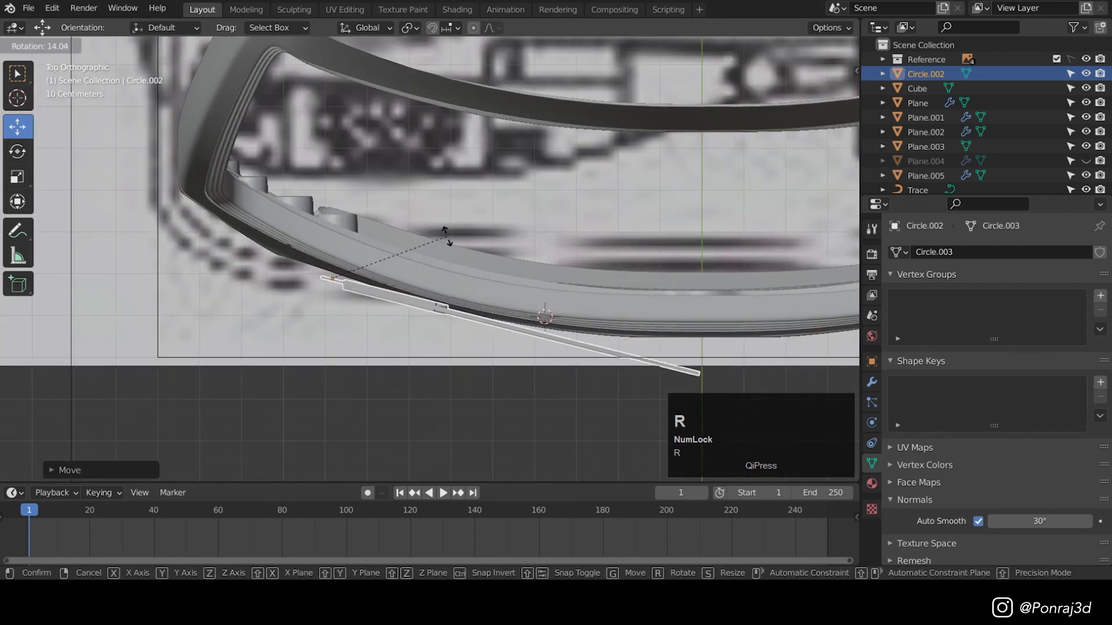
pyautogui.click(728, 153)
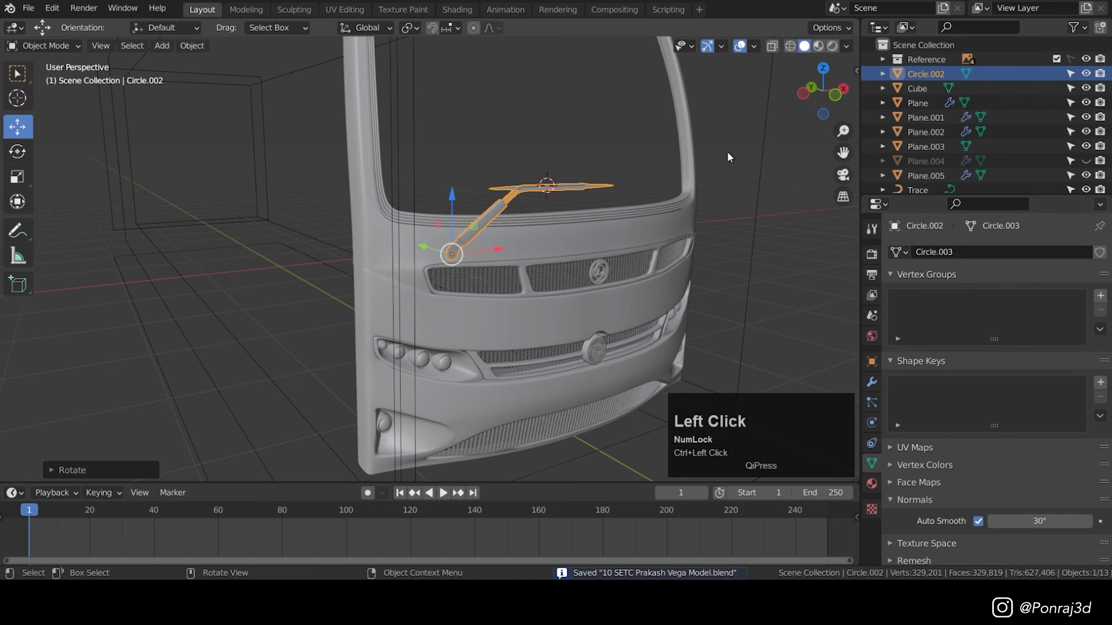
# - Unhide the windscreen glass and check the wiper's clearance from it at several angles
pyautogui.scroll(2, 566, 226)
pyautogui.moveTo(727, 153); pyautogui.dragTo(429, 226, button='middle')
pyautogui.scroll(1, 429, 226)
pyautogui.keyDown('shift'); pyautogui.moveTo(614, 188); pyautogui.dragTo(430, 193, button='middle'); pyautogui.keyUp('shift')
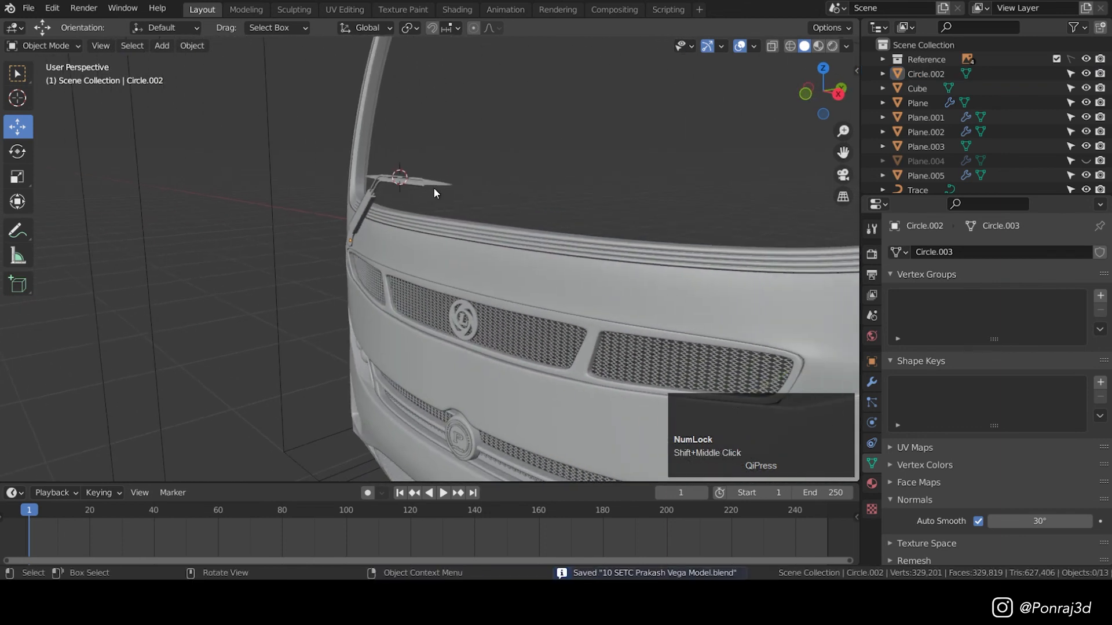
pyautogui.hotkey('alt', 'h')
pyautogui.click(616, 139)
pyautogui.moveTo(376, 200); pyautogui.dragTo(614, 189, button='middle')
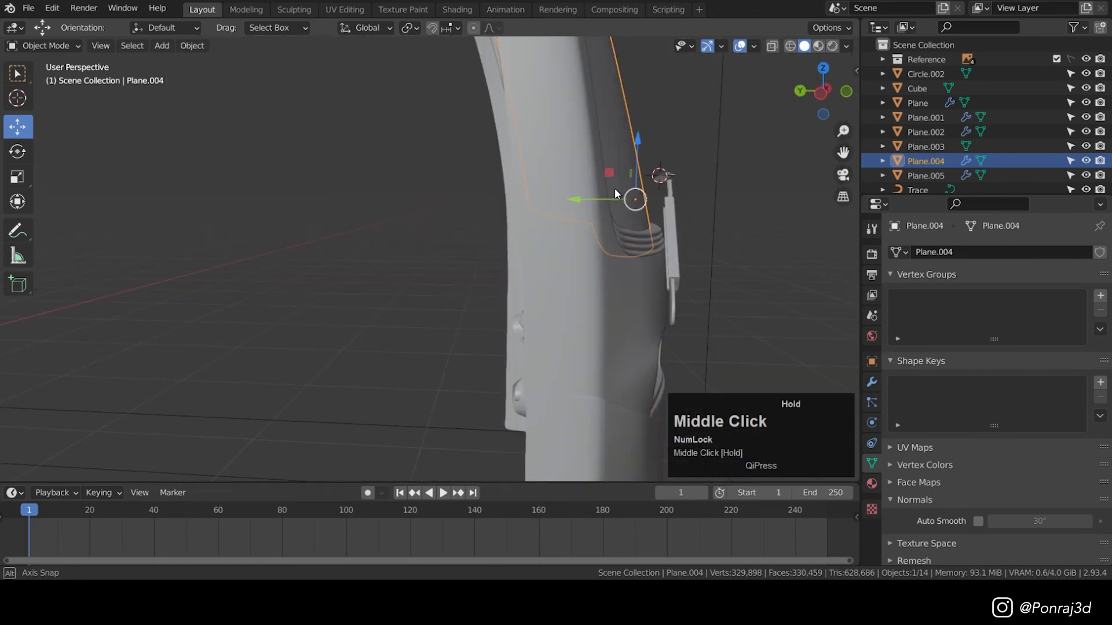
pyautogui.click(769, 145)
pyautogui.moveTo(768, 146); pyautogui.dragTo(646, 261, button='middle')
pyautogui.scroll(3, 644, 214)
pyautogui.click(640, 187)
pyautogui.scroll(-2, 669, 183)
pyautogui.scroll(-4, 684, 206)
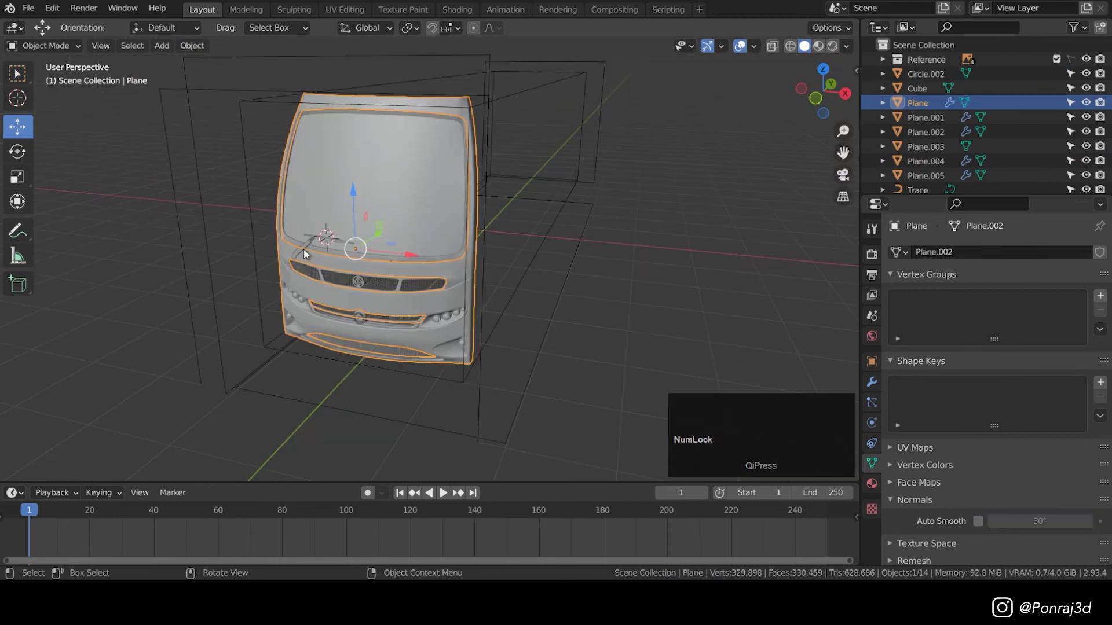
# - Snap the 3D cursor to the origin of the bus front body in front view
pyautogui.click(303, 249)
pyautogui.scroll(3, 300, 248)
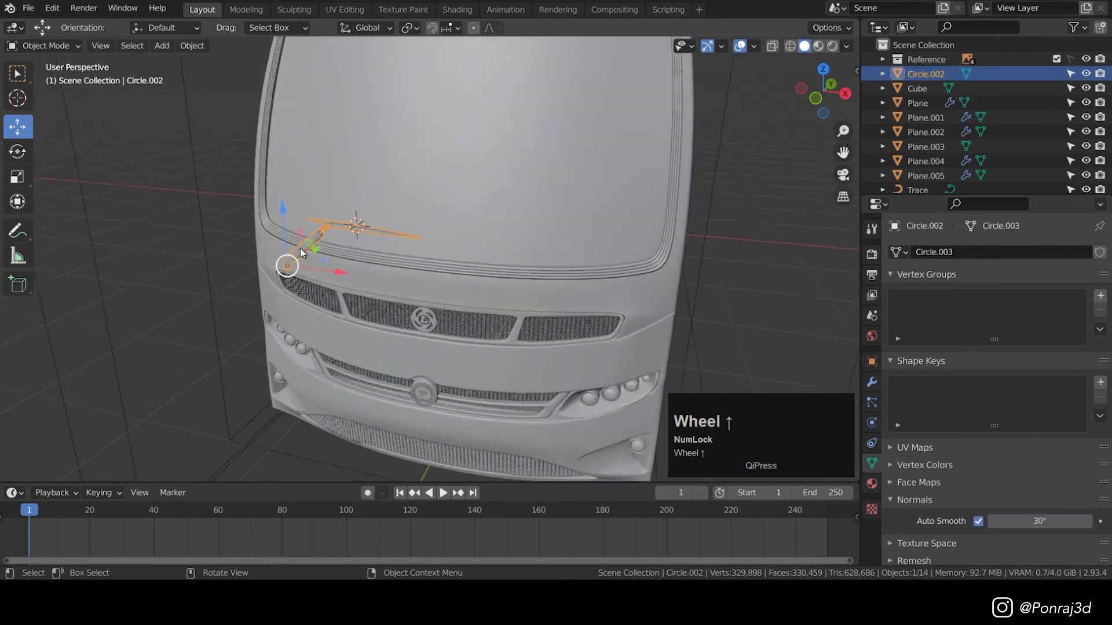
pyautogui.press('KP_1')
pyautogui.keyDown('shift'); pyautogui.moveTo(477, 265); pyautogui.dragTo(444, 293, button='middle'); pyautogui.keyUp('shift')
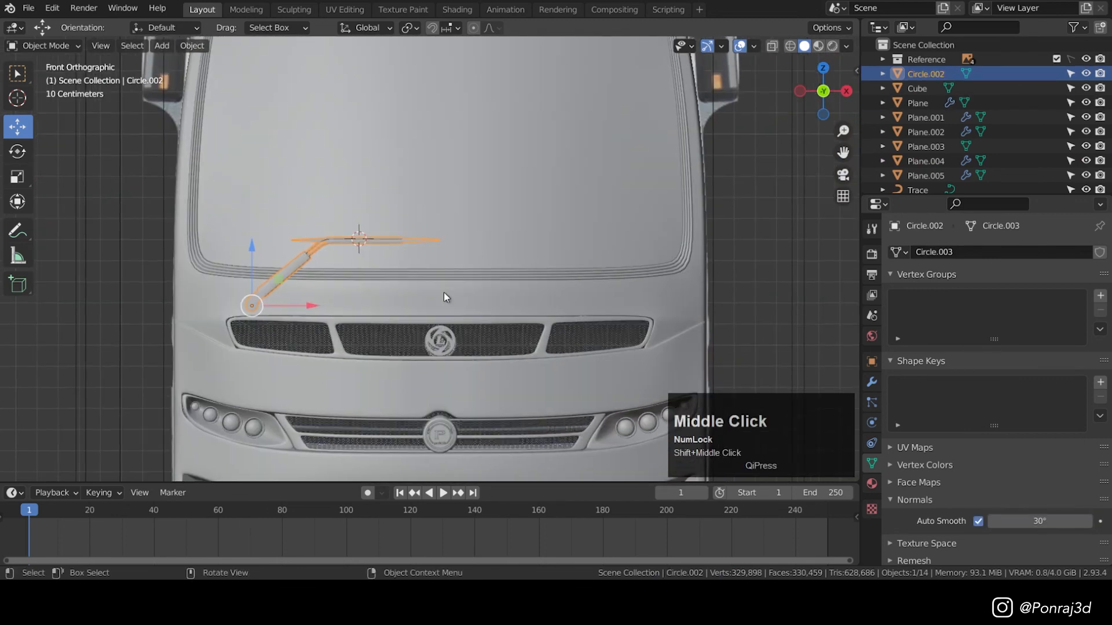
pyautogui.scroll(1, 442, 295)
pyautogui.click(439, 297)
pyautogui.scroll(-2, 489, 290)
pyautogui.scroll(-1, 488, 290)
pyautogui.scroll(1, 475, 263)
pyautogui.scroll(3, 467, 267)
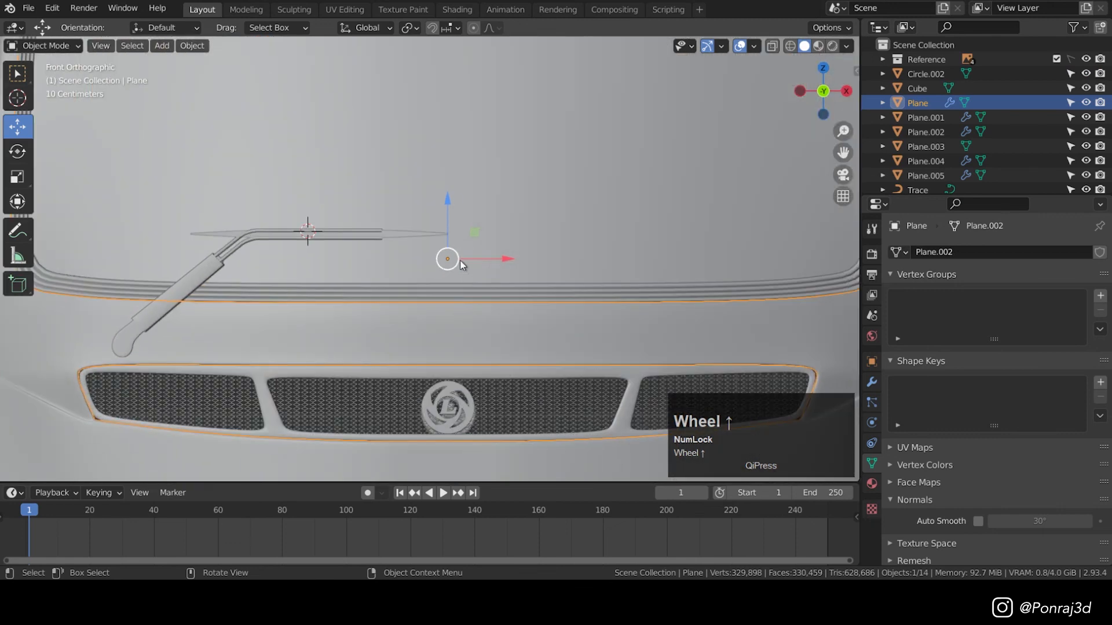
pyautogui.hotkey('shift', 's')
pyautogui.click(524, 266)
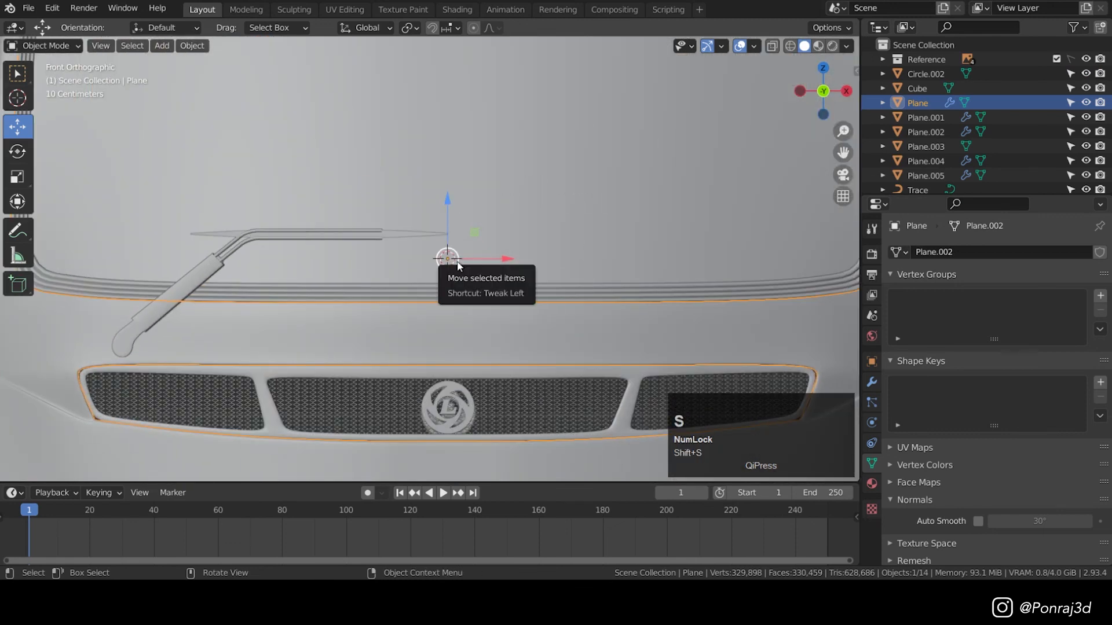
# - Duplicate the wiper in place
pyautogui.scroll(-2, 458, 270)
pyautogui.click(262, 294)
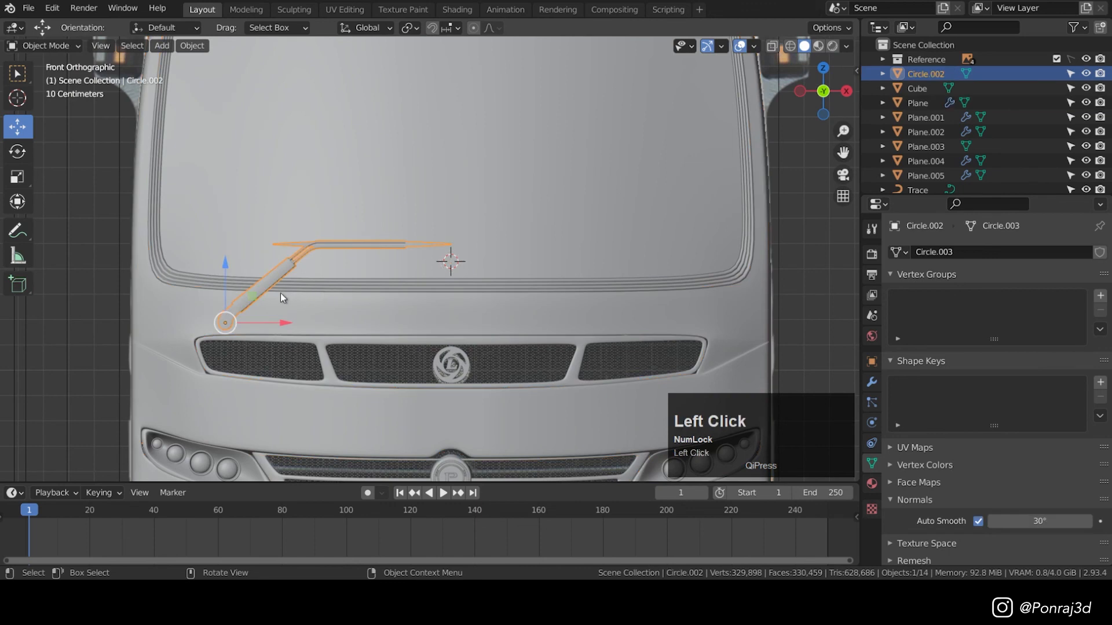
pyautogui.scroll(-2, 295, 295)
pyautogui.keyDown('shift'); pyautogui.moveTo(311, 301); pyautogui.dragTo(289, 346, button='middle'); pyautogui.keyUp('shift')
pyautogui.hotkey('shift', 'd')
pyautogui.click(352, 348)
# - Try to mirror the duplicated wiper along X about its own origin
pyautogui.hotkey('ctrl', 'm')
pyautogui.press('x')
pyautogui.click(354, 347)
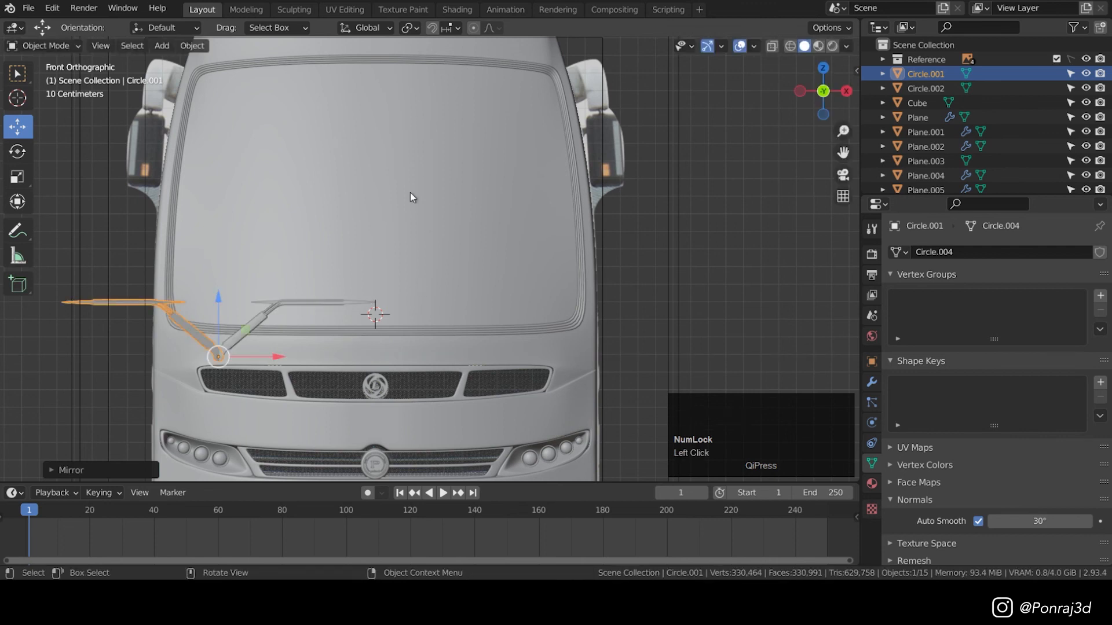
# - Set the pivot point to 3D Cursor, undo the last mirror and mirror the wiper copy along global X, saving the file
pyautogui.click(410, 27)
pyautogui.click(434, 57)
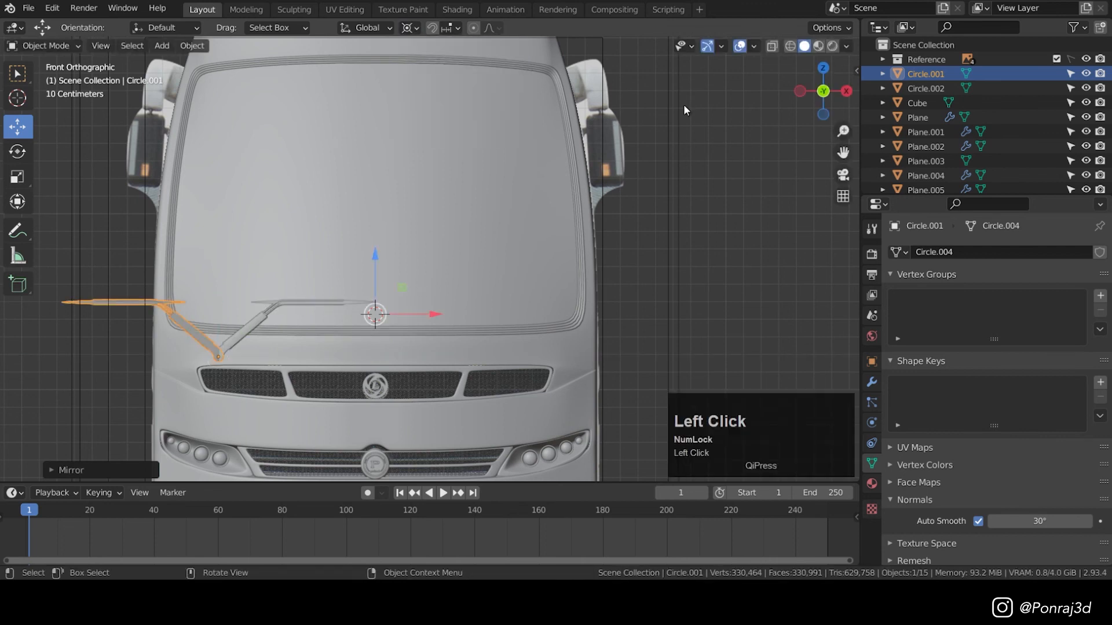
pyautogui.hotkey('ctrl', 'z')
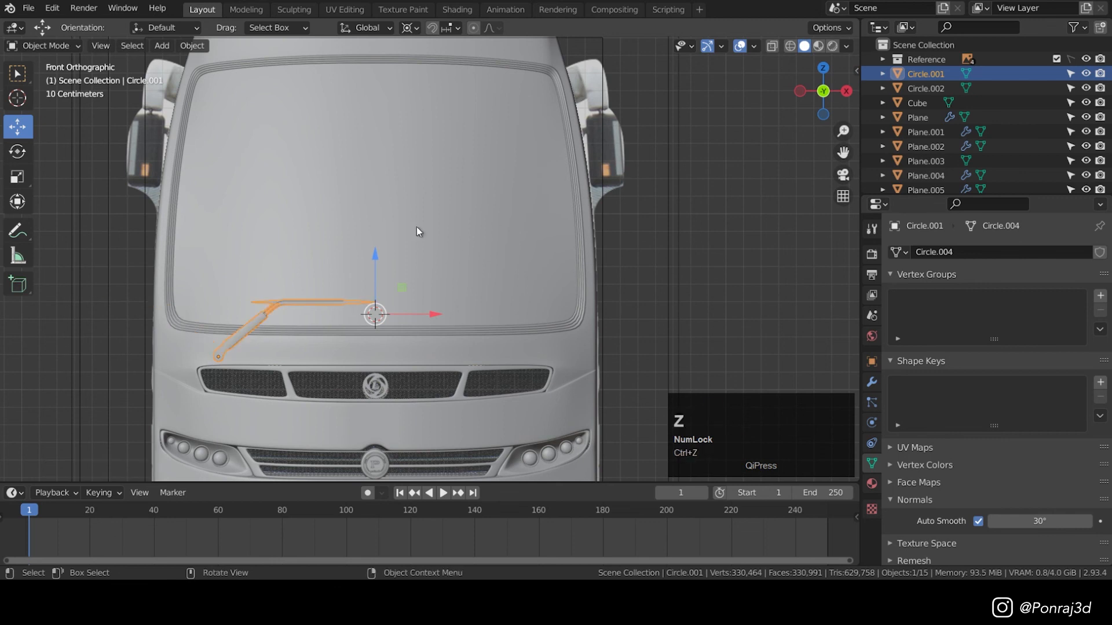
pyautogui.hotkey('ctrl', 'm')
pyautogui.press('x')
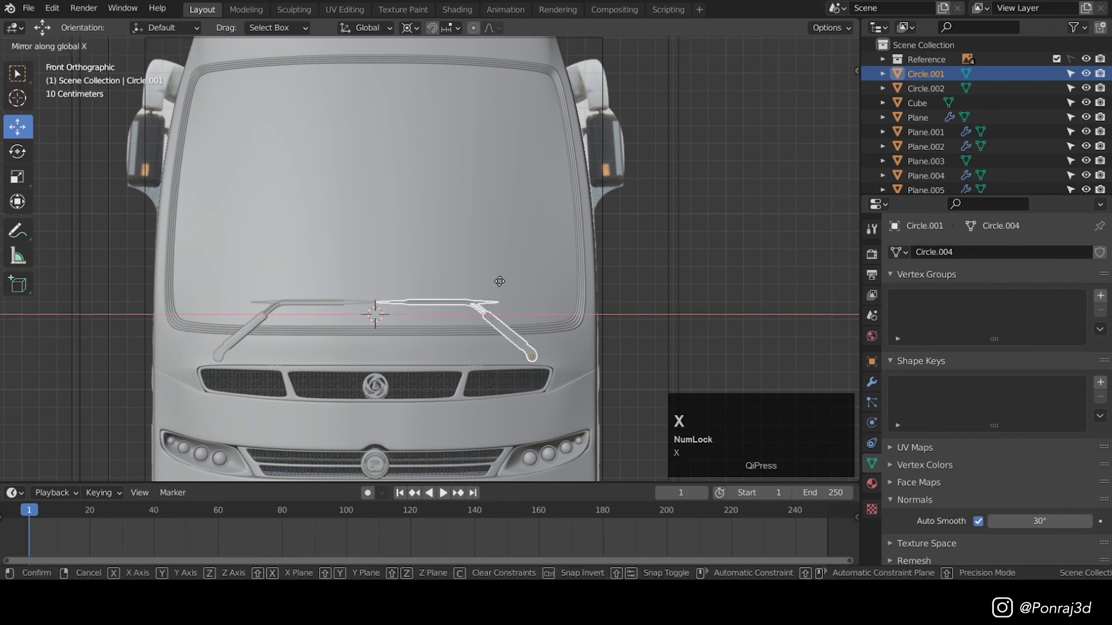
pyautogui.click(499, 288)
pyautogui.moveTo(499, 287); pyautogui.dragTo(588, 249, button='middle')
pyautogui.click(590, 249)
pyautogui.hotkey('ctrl', 's')
# - Switch the pivot point away from the 3D cursor and rotate the mirrored wiper about its base, lowering its blade toward the windscreen's centre
pyautogui.press('KP_1')
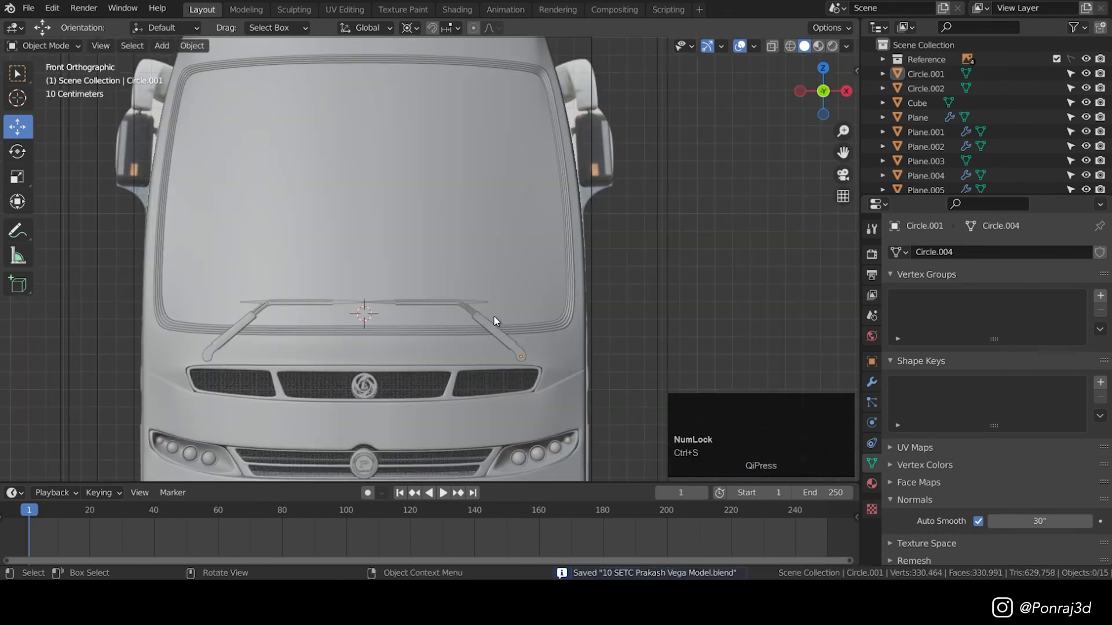
pyautogui.click(484, 318)
pyautogui.scroll(4, 485, 289)
pyautogui.press('r')
pyautogui.rightClick(575, 240)
pyautogui.click(411, 28)
pyautogui.click(431, 76)
pyautogui.keyDown('shift'); pyautogui.moveTo(470, 236); pyautogui.dragTo(454, 168, button='middle'); pyautogui.keyUp('shift')
pyautogui.press('r')
pyautogui.click(725, 187)
pyautogui.scroll(-3, 246, 264)
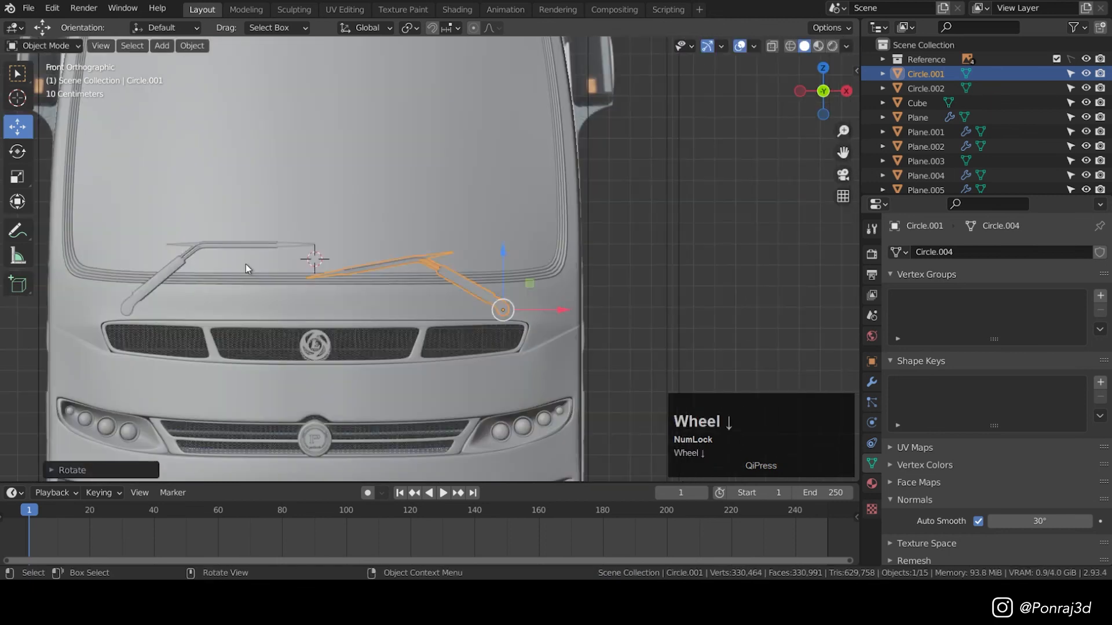
# - Rotate the original wiper about its base to tilt its blade toward the windscreen's lower edge
pyautogui.click(194, 255)
pyautogui.press('r')
pyautogui.click(452, 231)
# - Examine the bus front's mesh from the side and both wipers' placement in perspective
pyautogui.click(414, 210)
pyautogui.press('Tab')
pyautogui.press('KP_3')
pyautogui.press('1')
pyautogui.keyDown('shift'); pyautogui.moveTo(382, 361); pyautogui.dragTo(417, 429, button='middle'); pyautogui.keyUp('shift')
pyautogui.scroll(1, 405, 348)
pyautogui.press('Tab')
pyautogui.scroll(-3, 463, 261)
pyautogui.moveTo(492, 231); pyautogui.dragTo(652, 170, button='middle')
pyautogui.scroll(2, 651, 169)
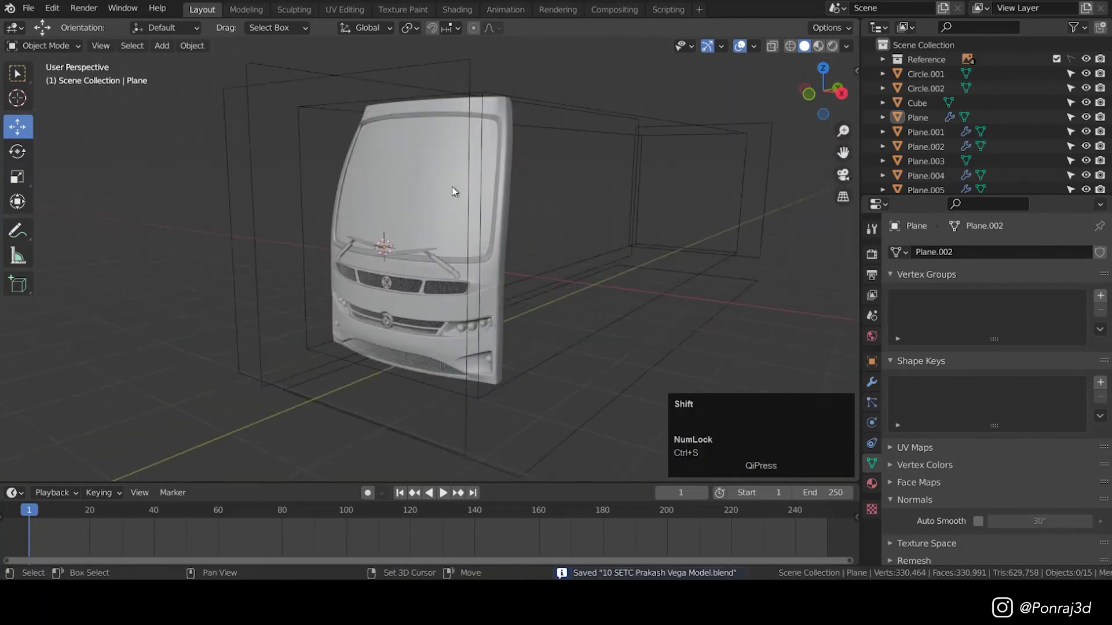
# - Turn off the viewport overlays, enable Cavity in the solid shading options and change its type
pyautogui.moveTo(822, 90); pyautogui.dragTo(739, 51)
pyautogui.click(739, 48)
pyautogui.moveTo(475, 283); pyautogui.dragTo(516, 280, button='middle')
pyautogui.scroll(-1, 516, 280)
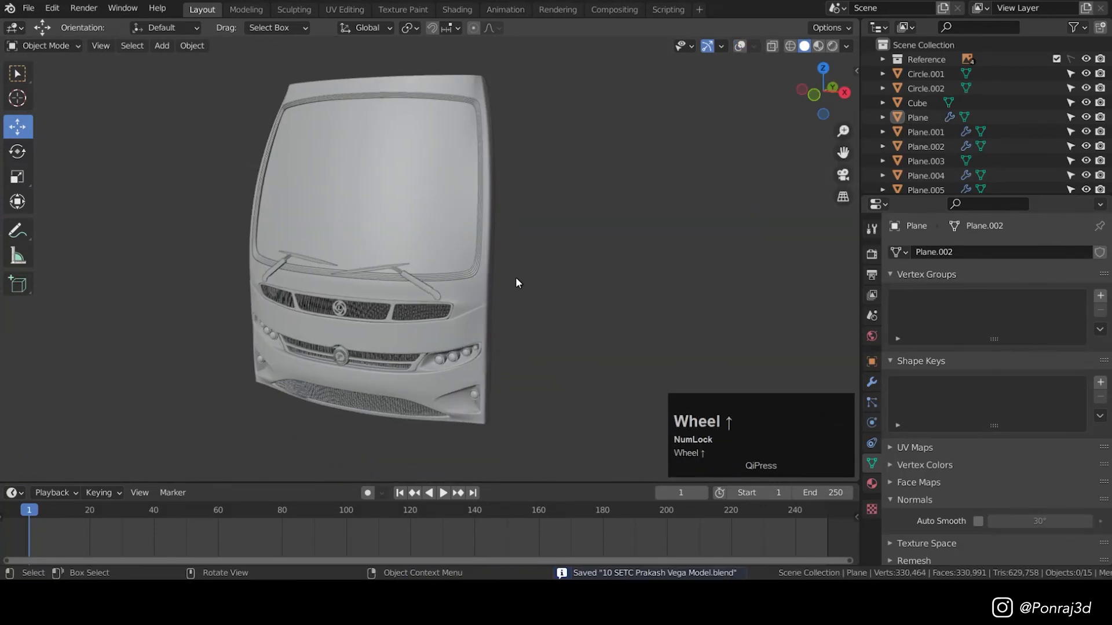
pyautogui.click(846, 46)
pyautogui.click(762, 367)
pyautogui.click(897, 365)
pyautogui.click(905, 414)
# - Hide the windscreen glass and save the file
pyautogui.moveTo(284, 278)
pyautogui.mouseDown(button='middle')
pyautogui.moveTo(406, 301)
pyautogui.moveTo(432, 196)
pyautogui.moveTo(451, 232)
pyautogui.mouseUp(button='middle')
pyautogui.click(433, 196)
pyautogui.press('h')
pyautogui.keyDown('shift'); pyautogui.moveTo(451, 232); pyautogui.dragTo(490, 281, button='middle'); pyautogui.keyUp('shift')
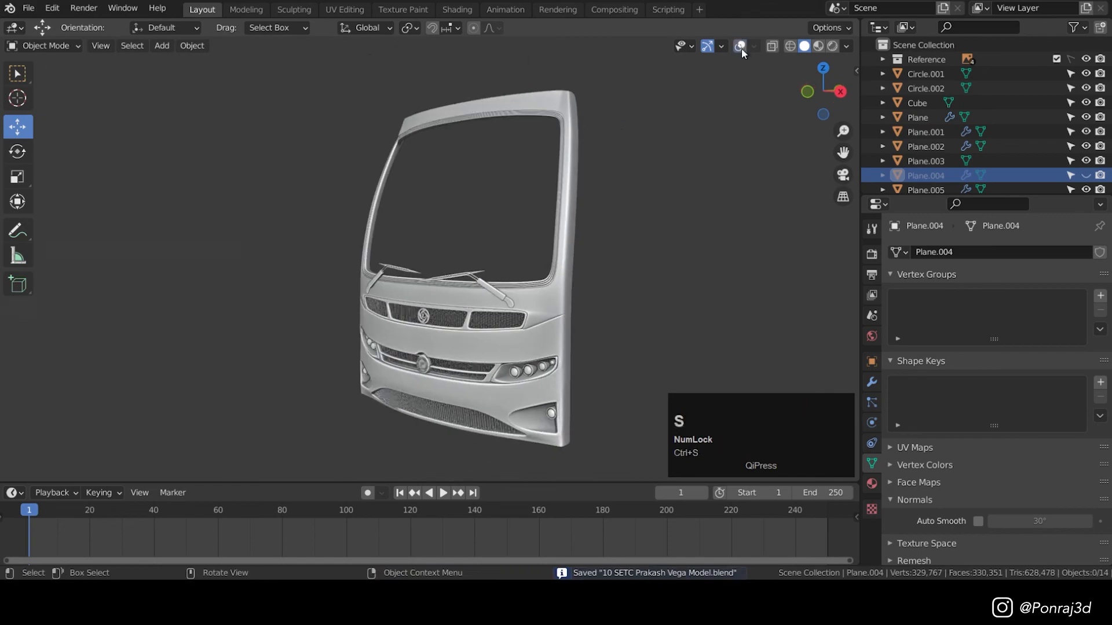